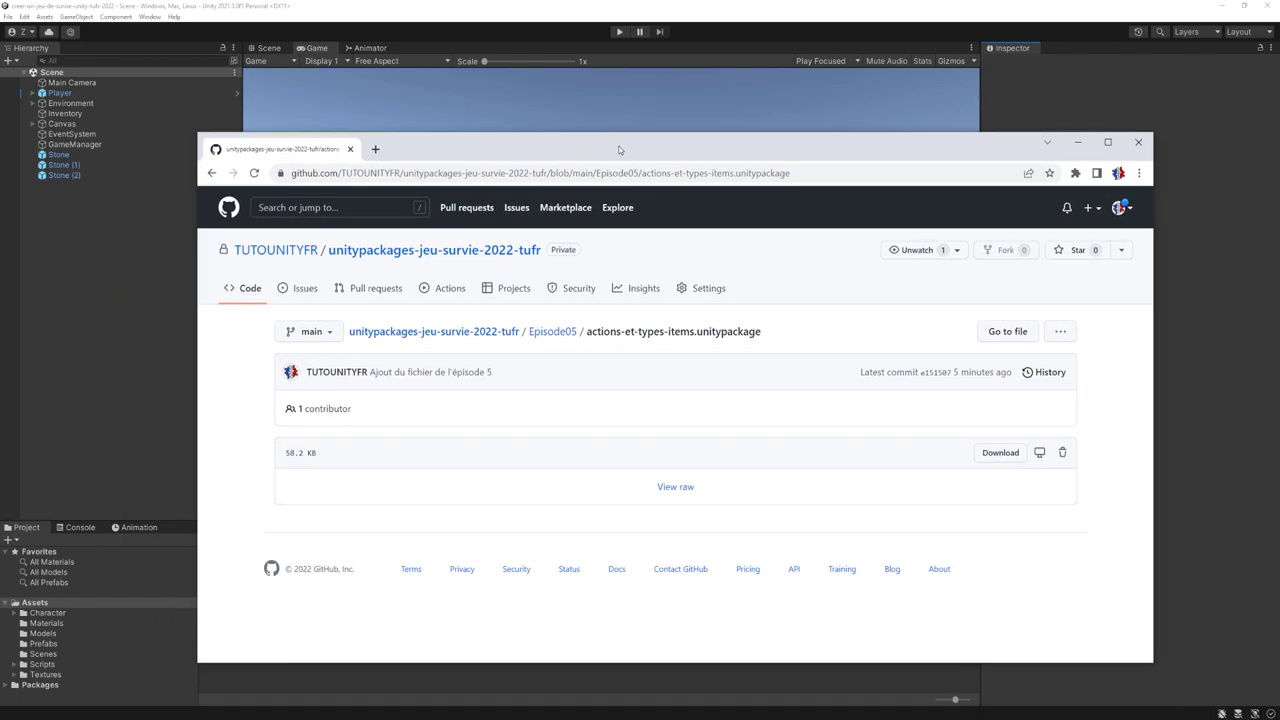
# Step: Download actions-et-types-items.unitypackage from GitHub in a maximized Chrome window and open it
pyautogui.doubleClick(620, 146)
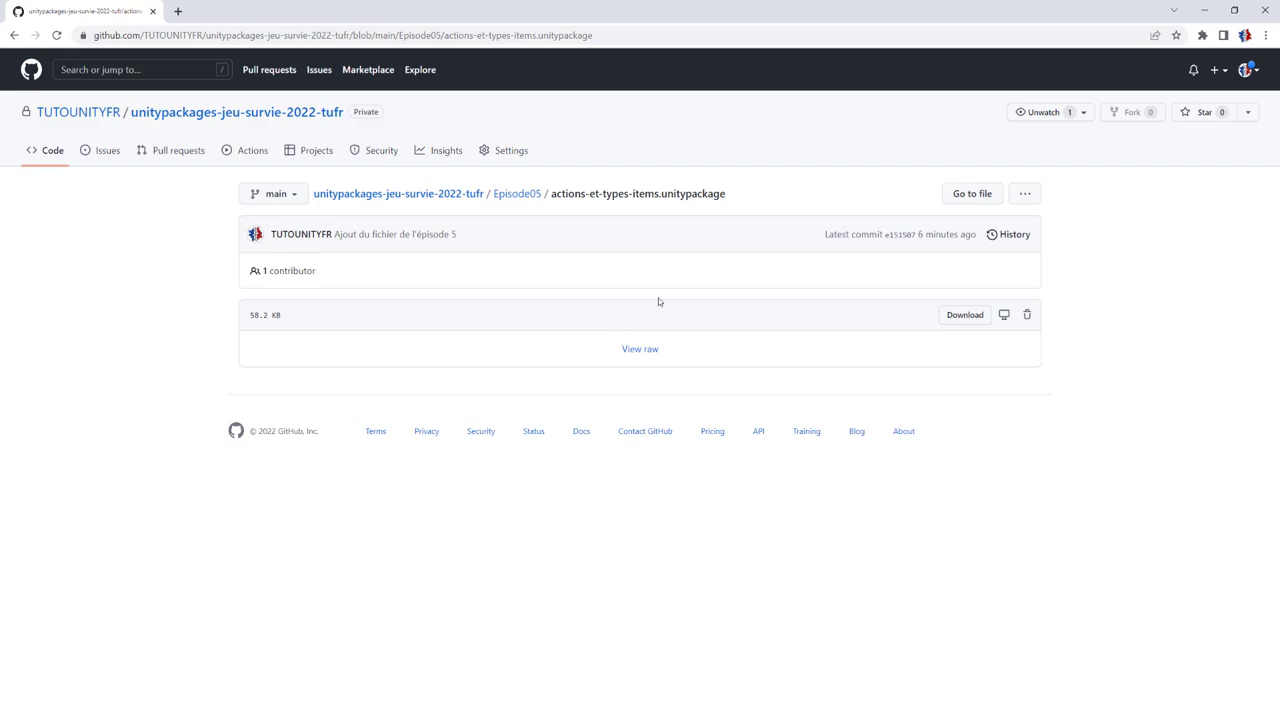
pyautogui.click(955, 317)
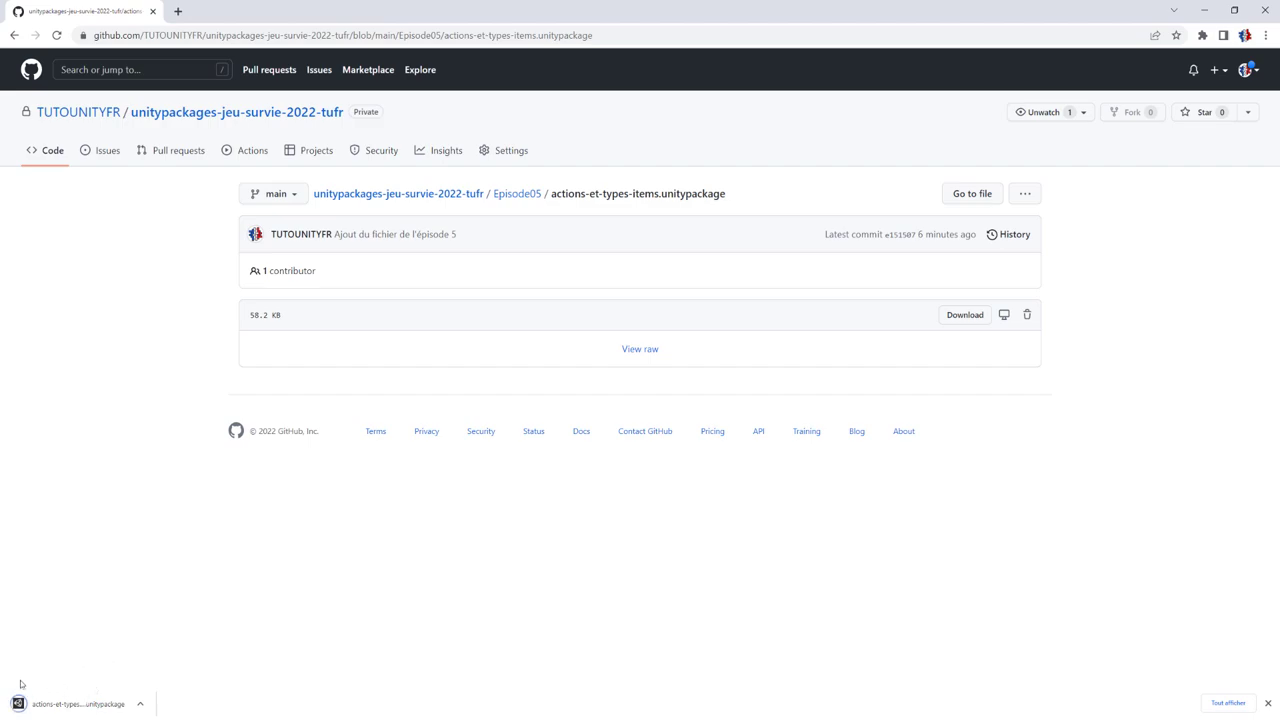
pyautogui.click(72, 700)
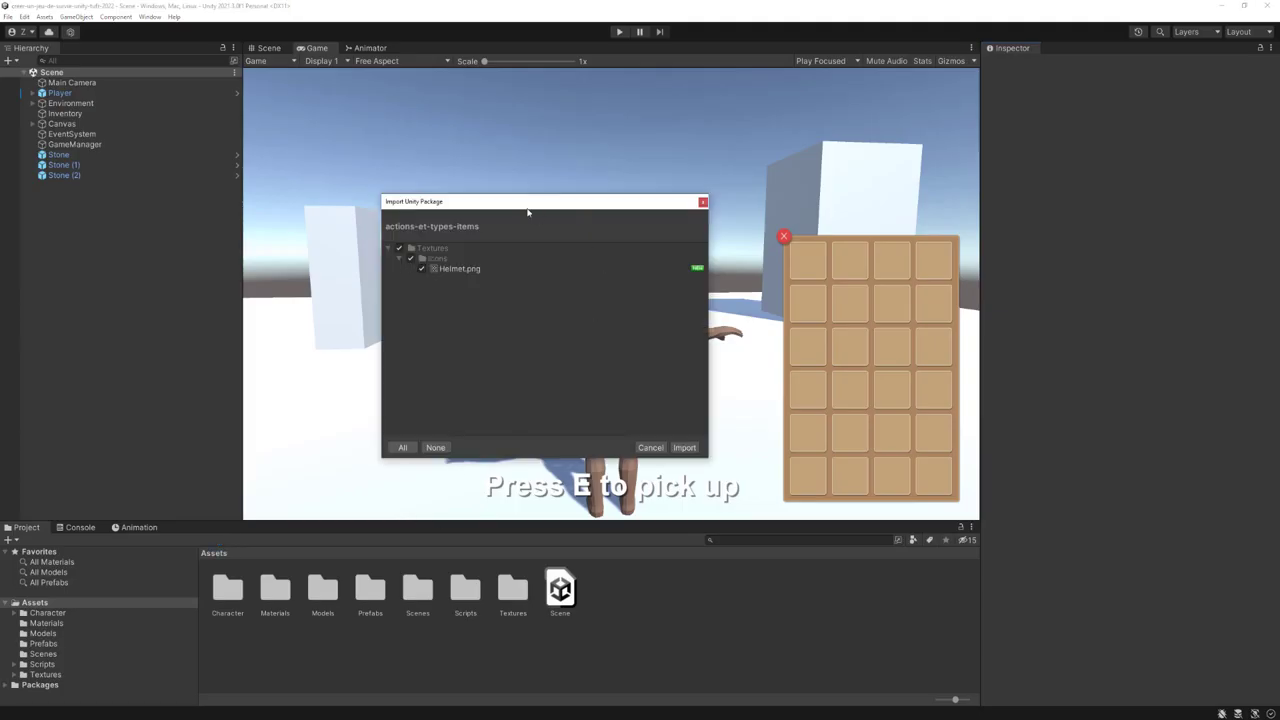
# Step: Import the package, adding Textures/Icons/Helmet.png to the project
pyautogui.moveTo(523, 205); pyautogui.dragTo(535, 207)
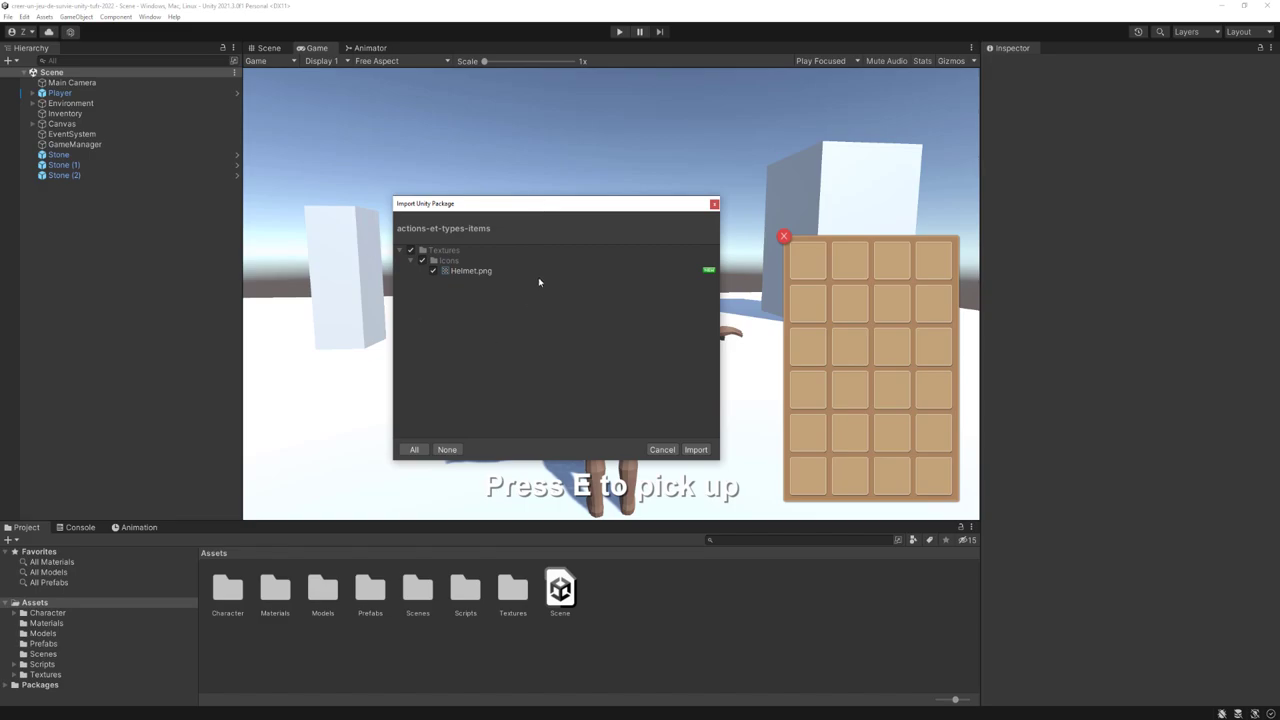
pyautogui.click(463, 272)
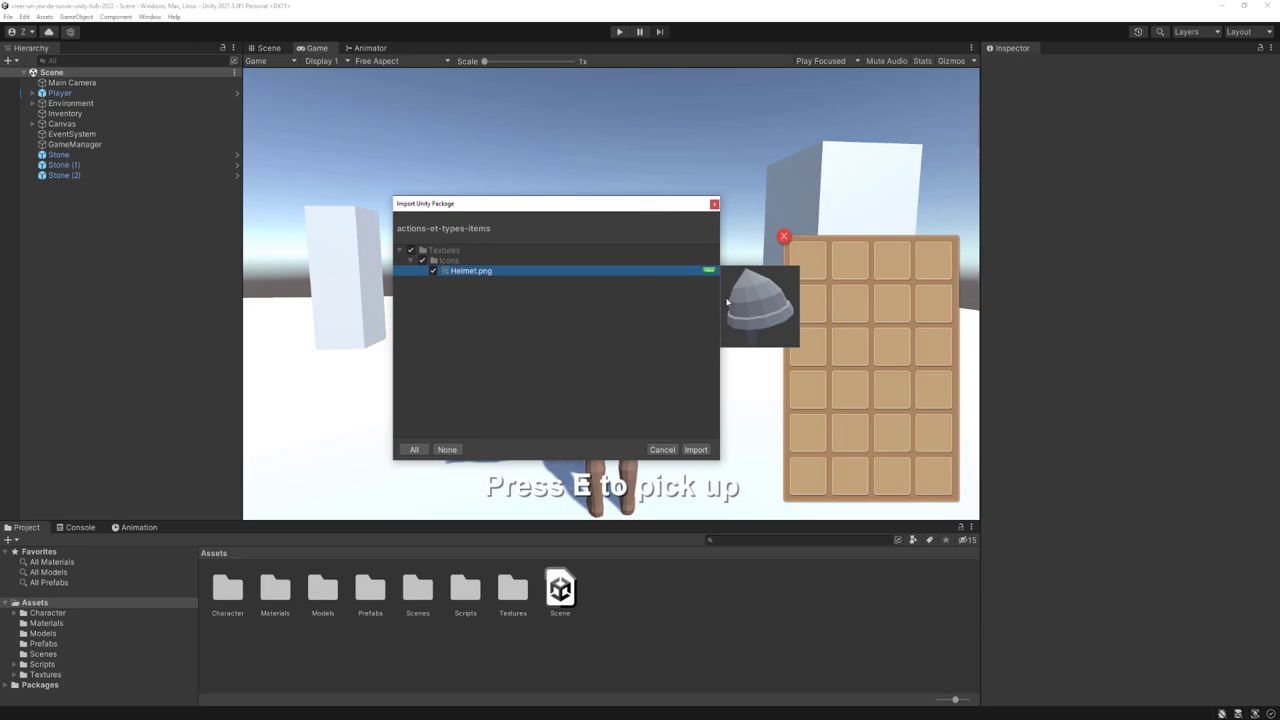
pyautogui.click(608, 393)
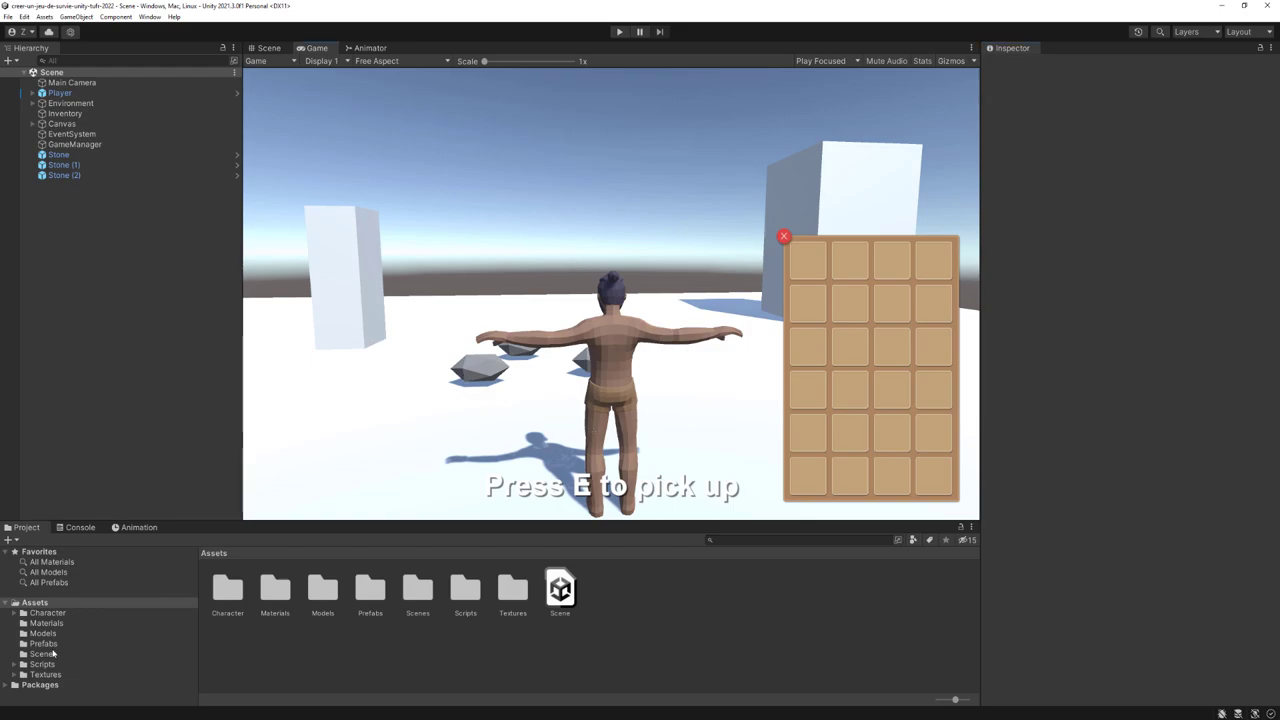
# Step: Open Textures/Icons and check that the Helmet icon is a Sprite (2D and UI) texture
pyautogui.click(45, 674)
pyautogui.doubleClick(228, 590)
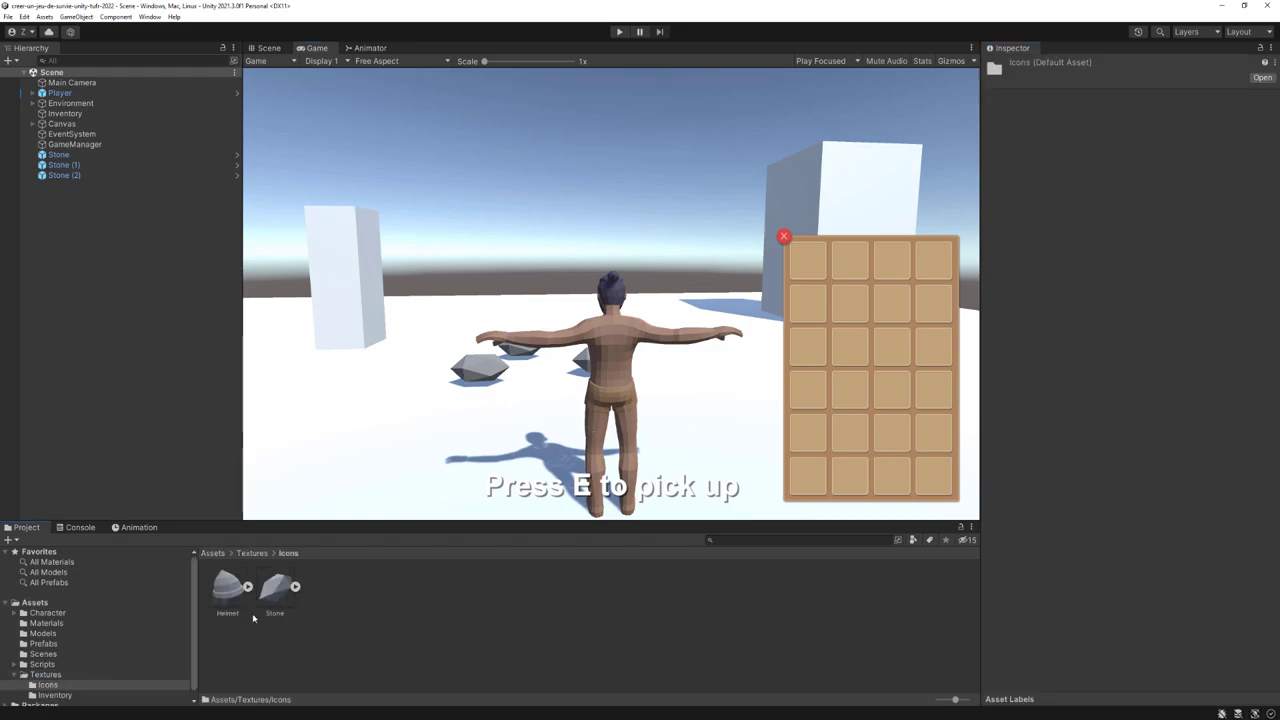
pyautogui.click(230, 592)
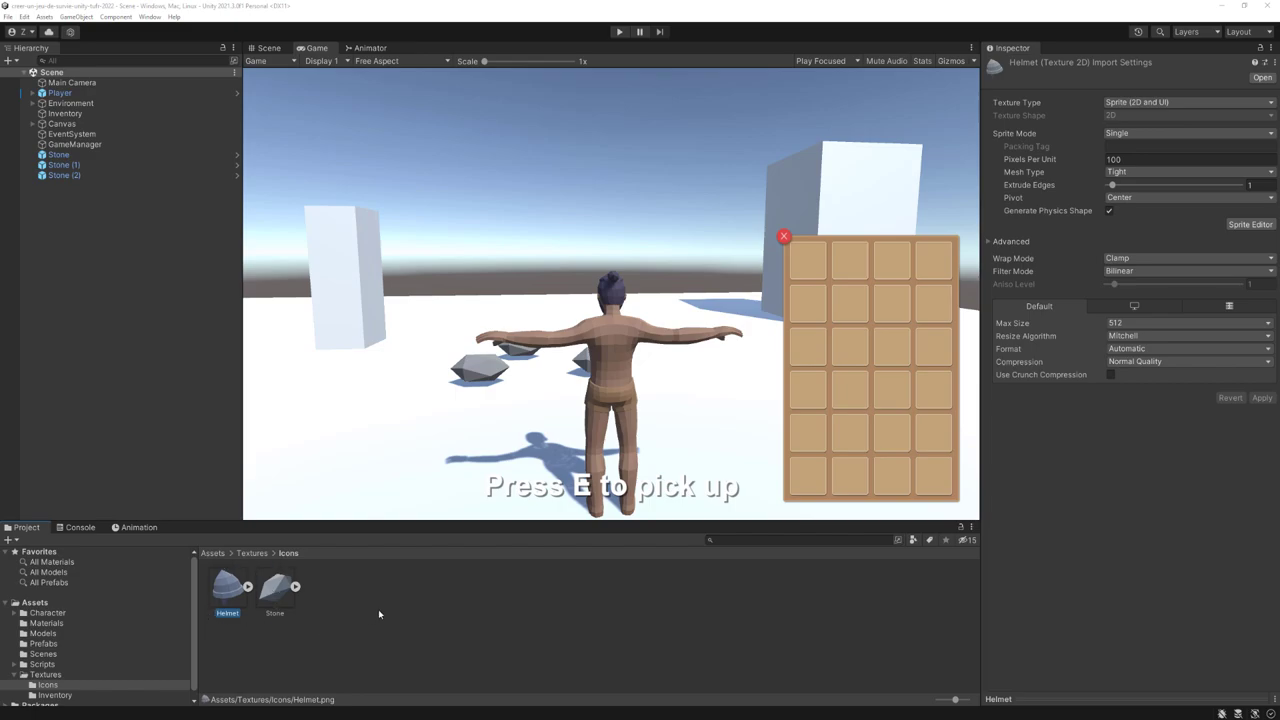
pyautogui.click(276, 636)
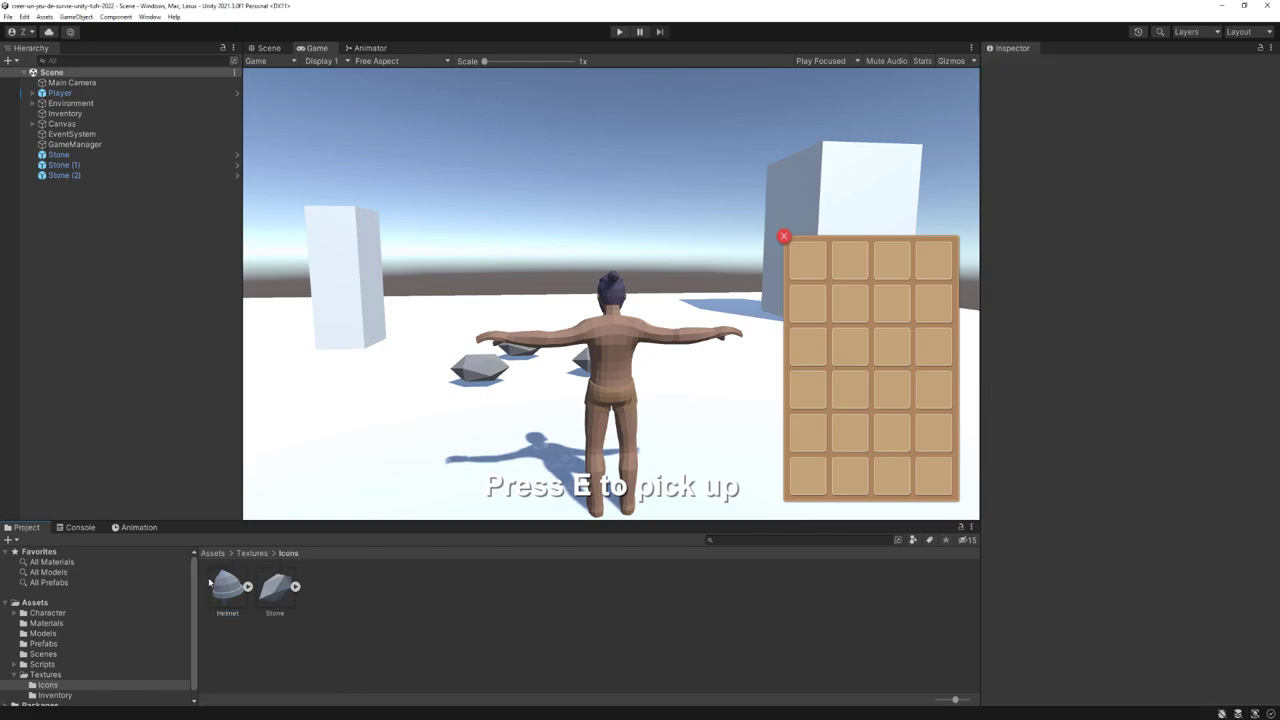
# Step: Create a new item data asset in Icons via Assets > Create > Items and name it Helmet
pyautogui.click(50, 18)
pyautogui.moveTo(90, 28)
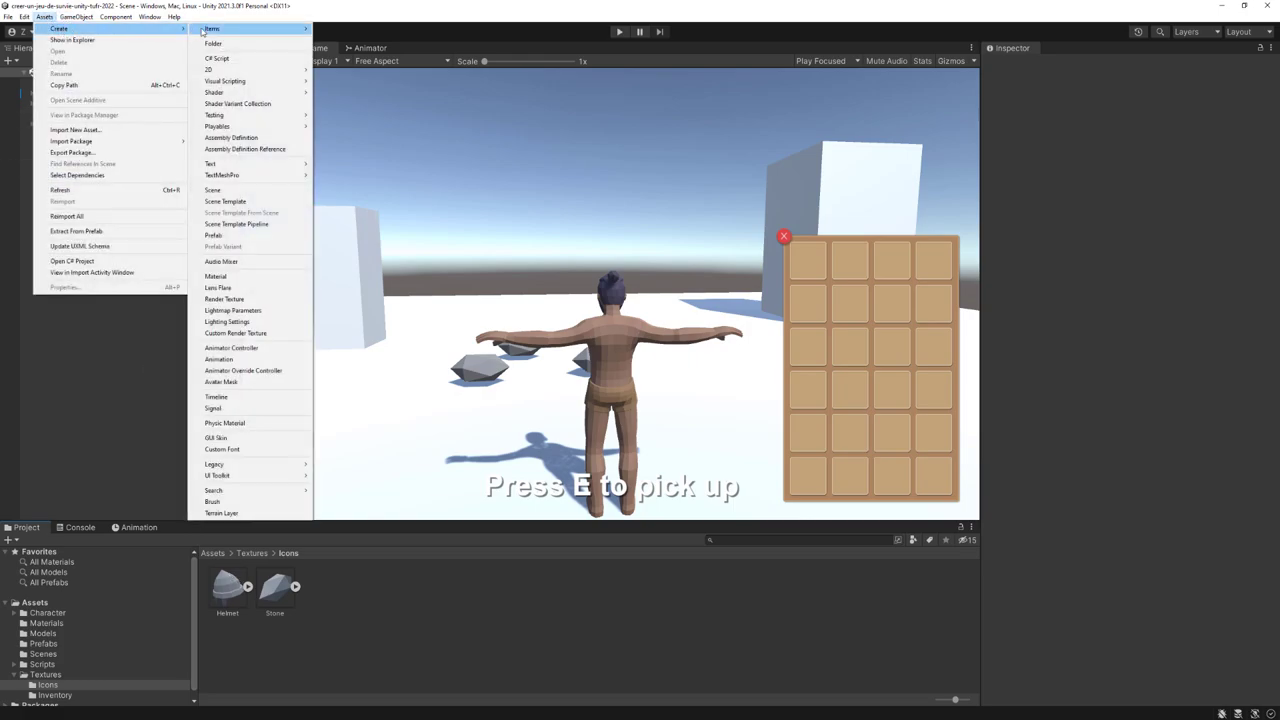
pyautogui.moveTo(240, 29)
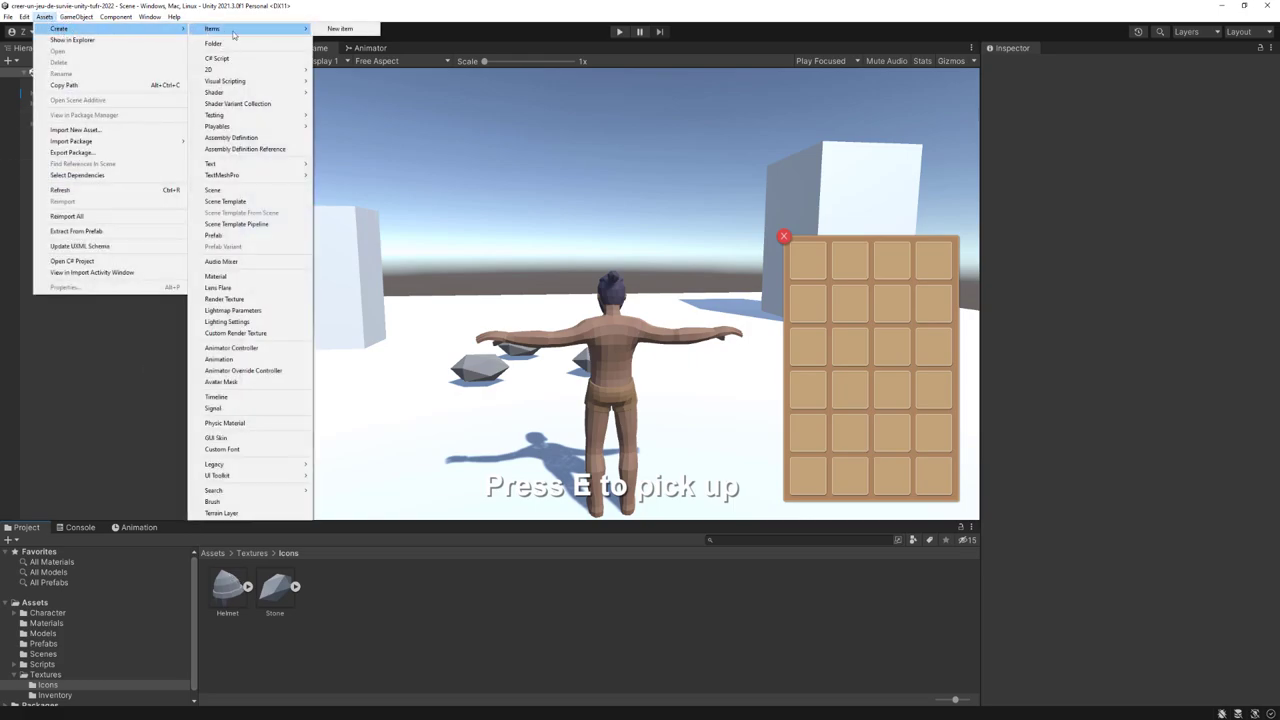
pyautogui.click(356, 30)
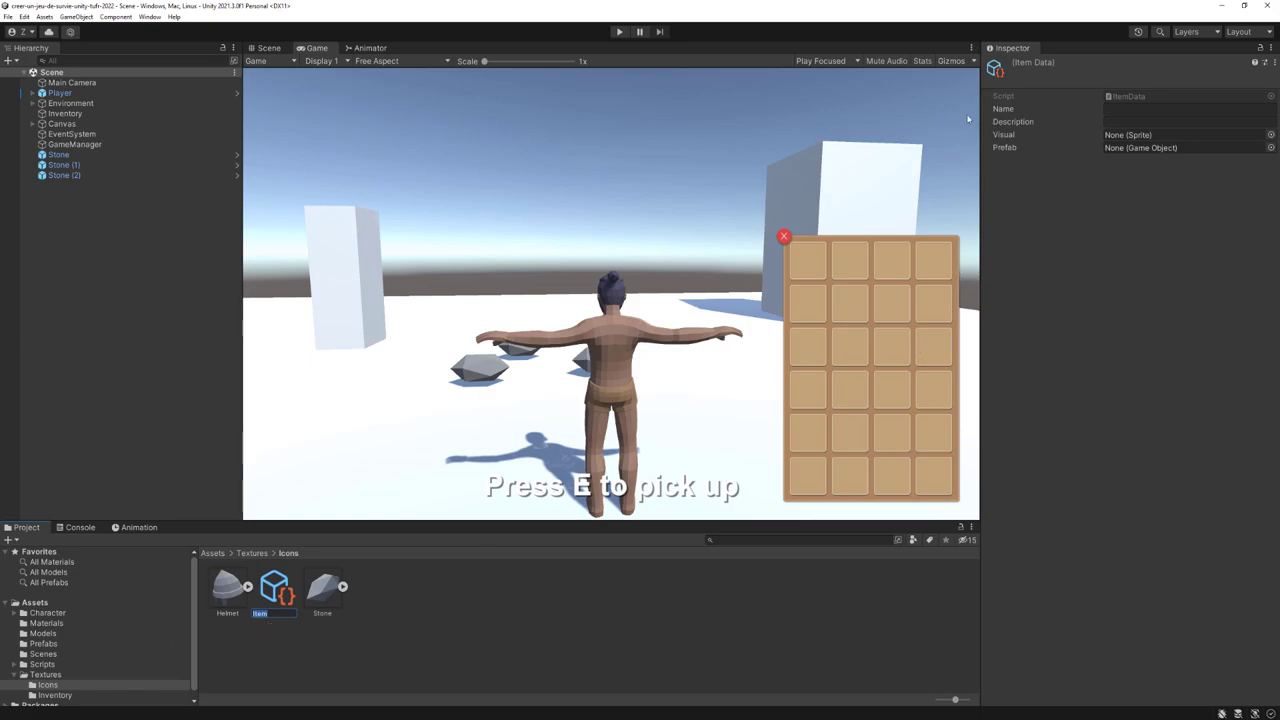
pyautogui.write('Item')
pyautogui.hotkey('ctrl', 'a')
pyautogui.write('Helme')
pyautogui.write('t')
pyautogui.press('Return')
# Step: Fill in the item's Name as Helmet and Description as "A simple helmet made of iron."
pyautogui.click(1150, 111)
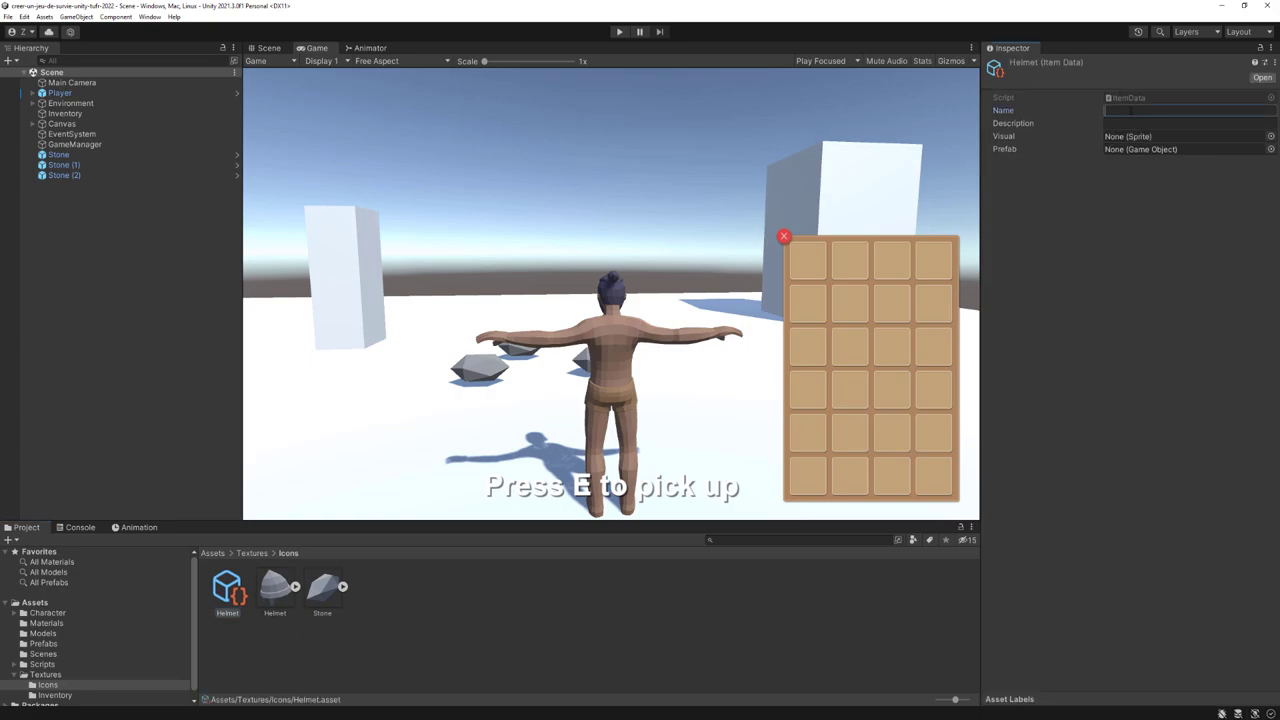
pyautogui.write('Helmet')
pyautogui.click(1190, 123)
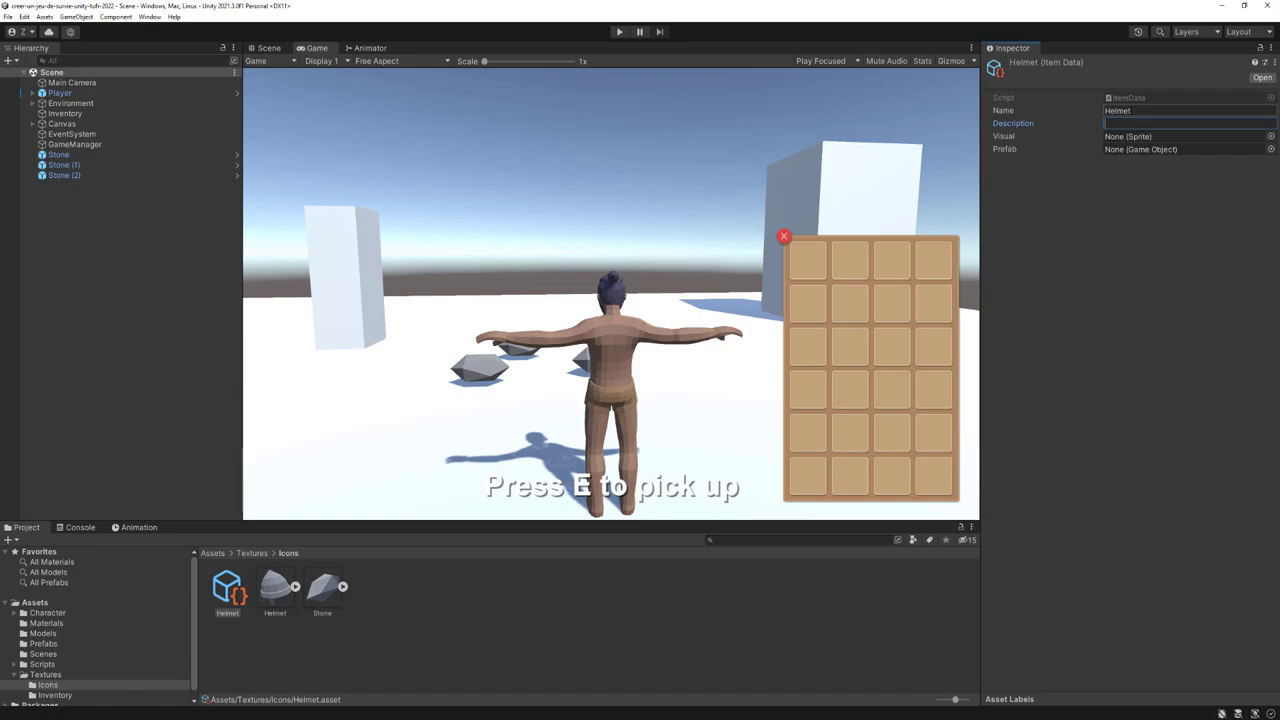
pyautogui.write('Asimple ')
pyautogui.write('helmet made of ')
pyautogui.write('iron.')
pyautogui.click(1005, 135)
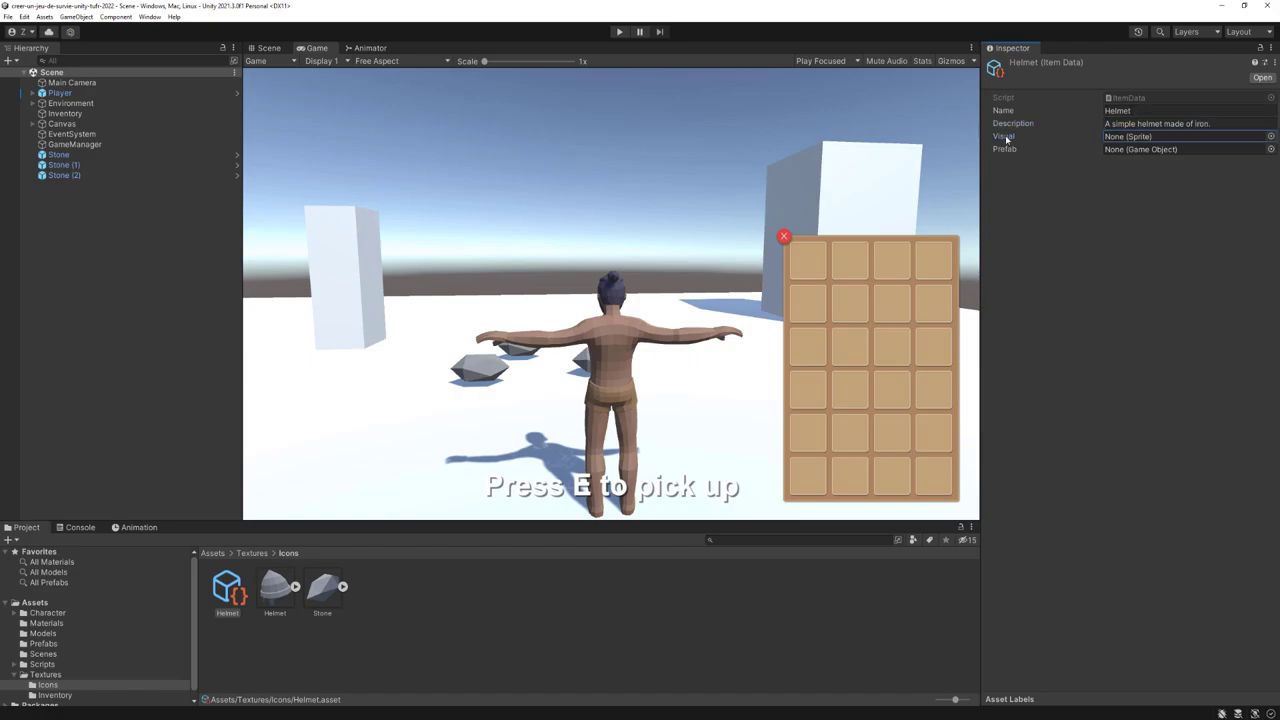
# Step: Assign the Helmet sprite to the item's Visual field
pyautogui.click(1271, 138)
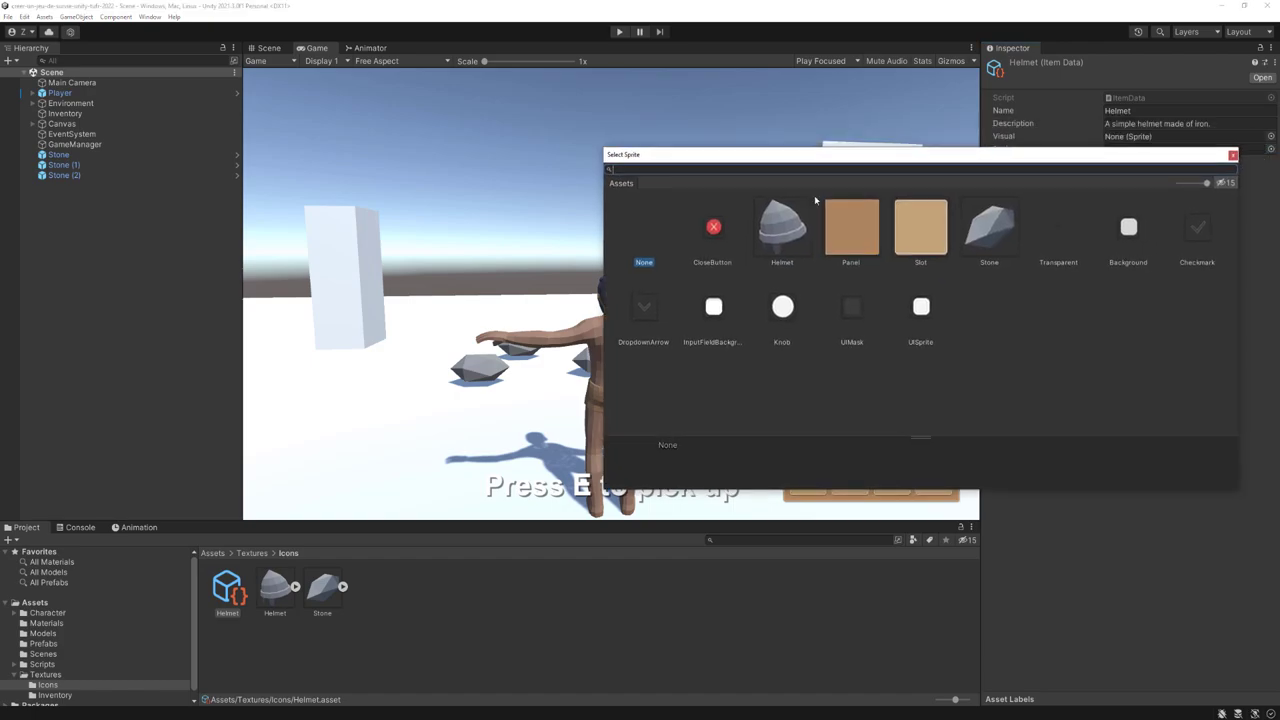
pyautogui.click(788, 218)
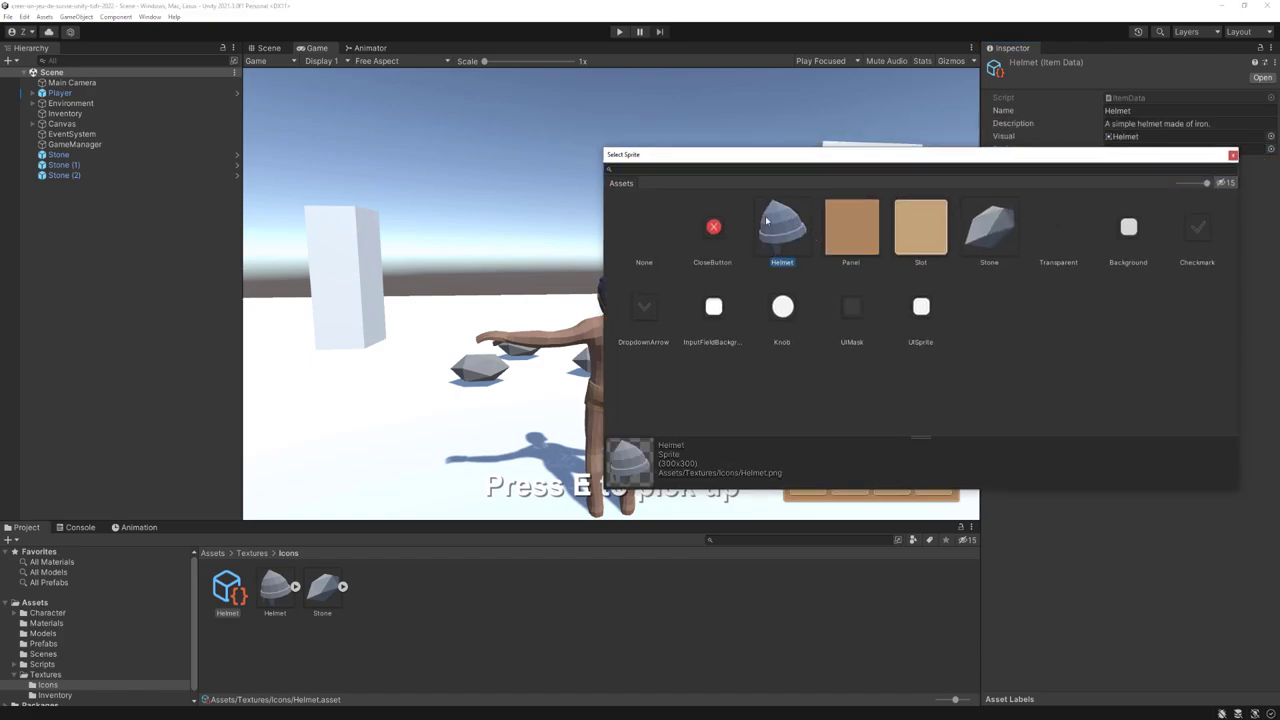
pyautogui.click(1232, 154)
pyautogui.click(1113, 150)
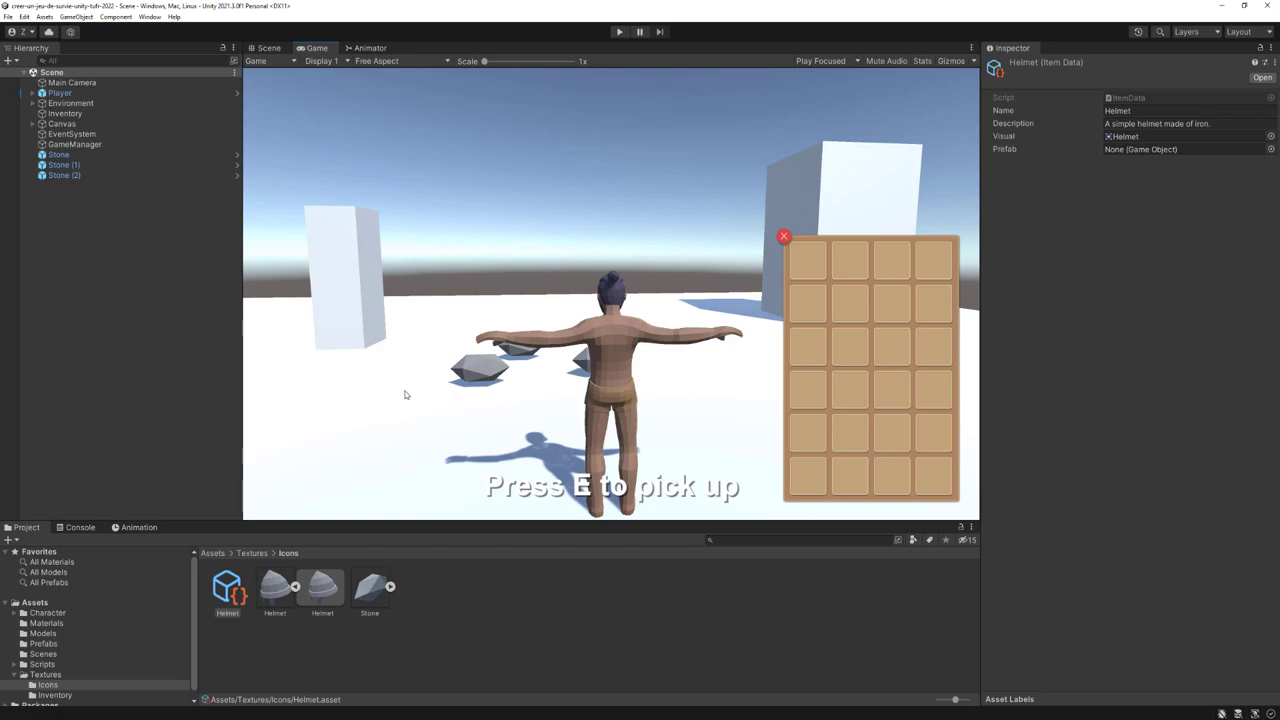
pyautogui.scroll(-1, 70, 602)
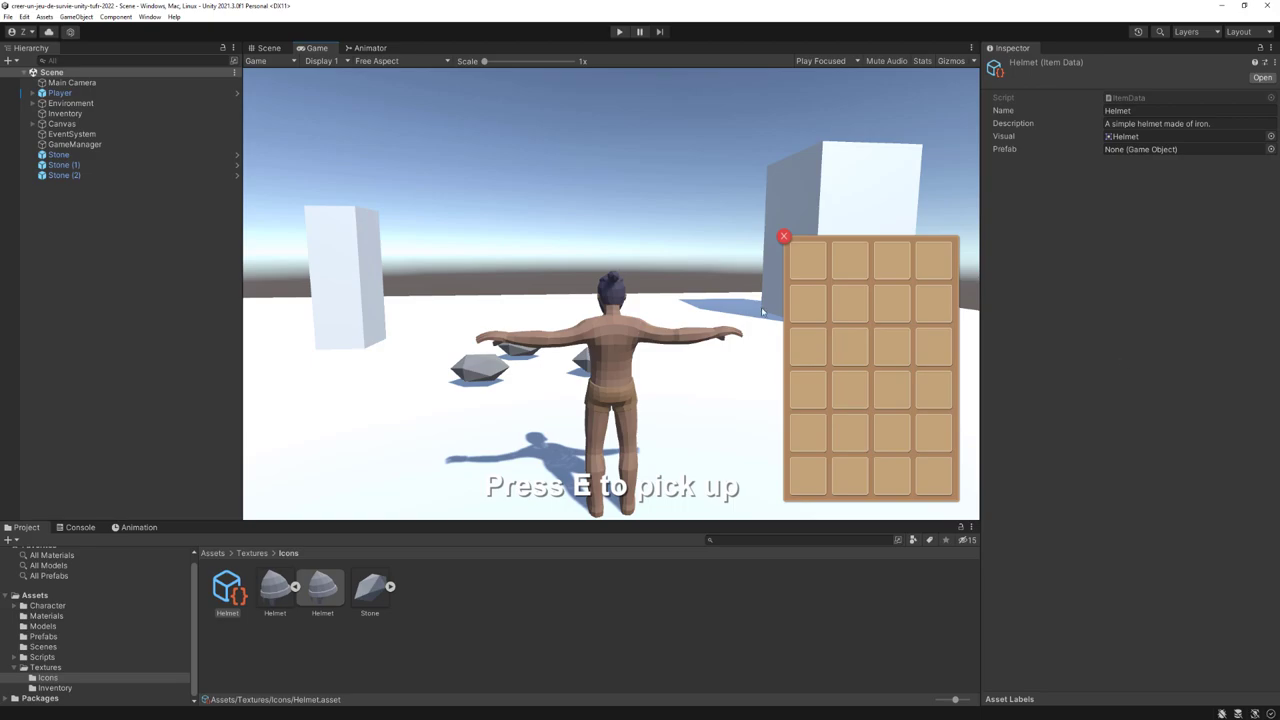
# Step: Switch the Scene view to 3D, frame the Player, and orbit around it
pyautogui.click(266, 48)
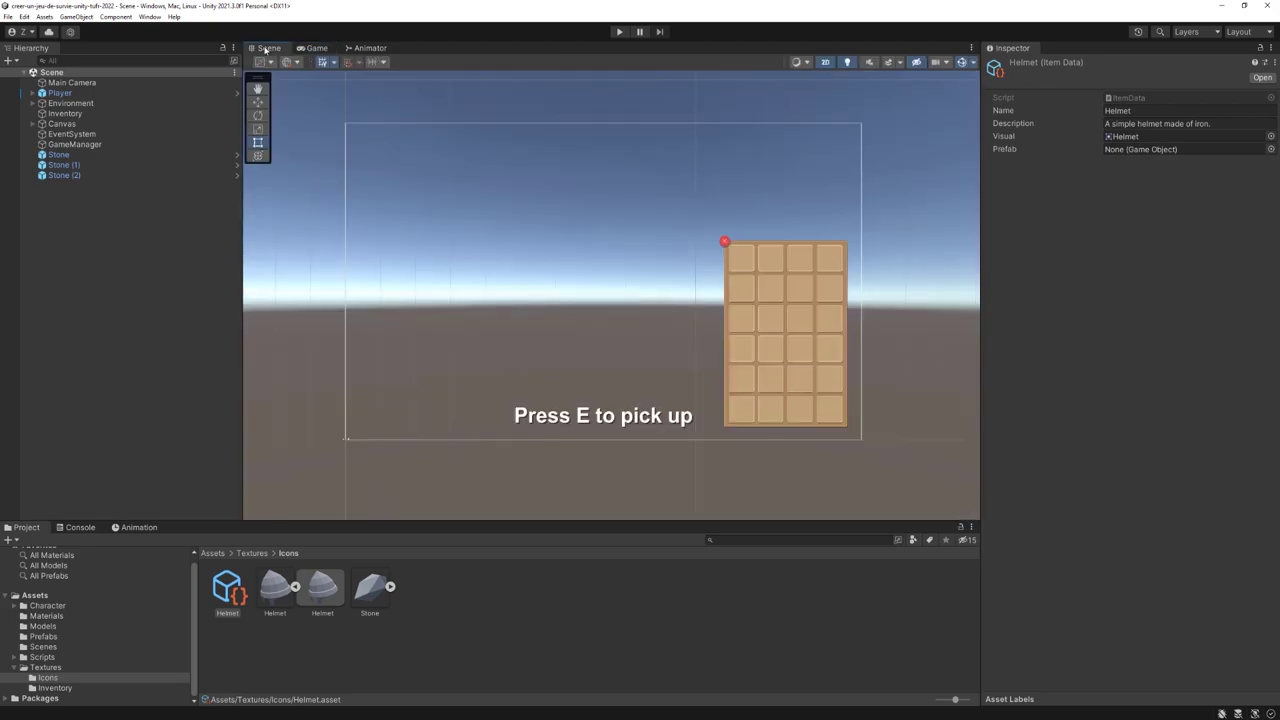
pyautogui.click(826, 63)
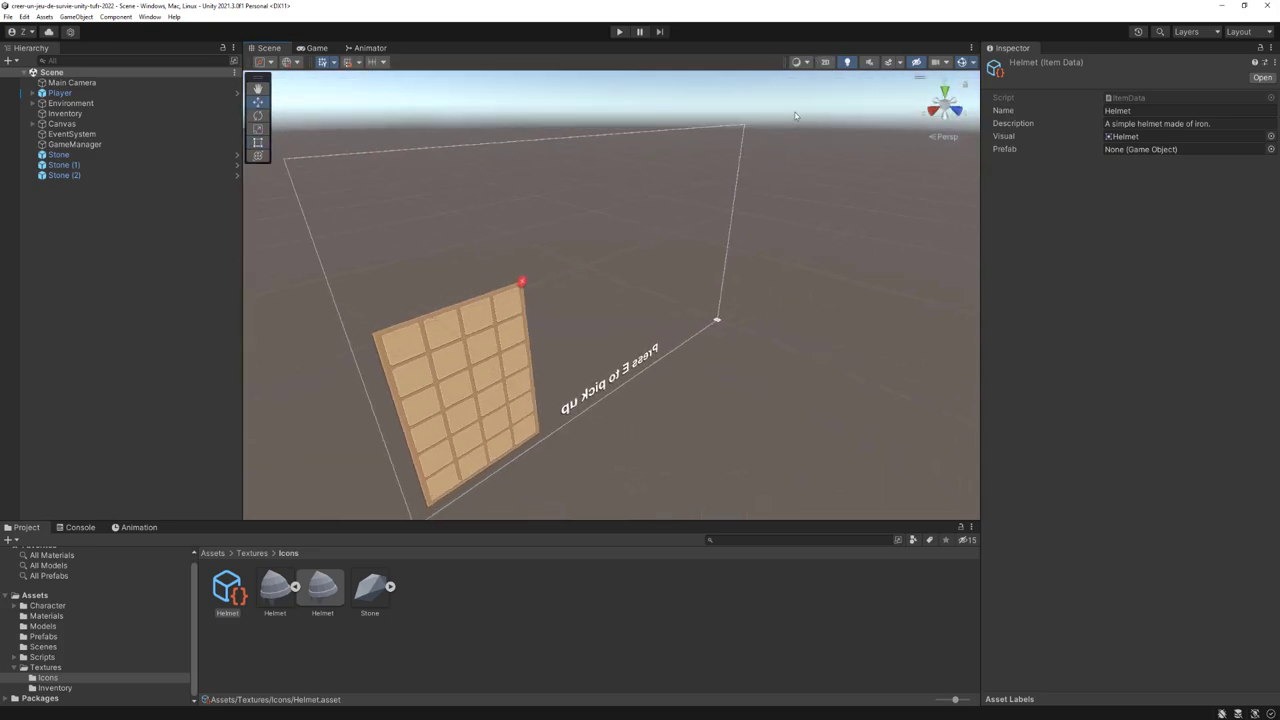
pyautogui.click(58, 92)
pyautogui.press('f')
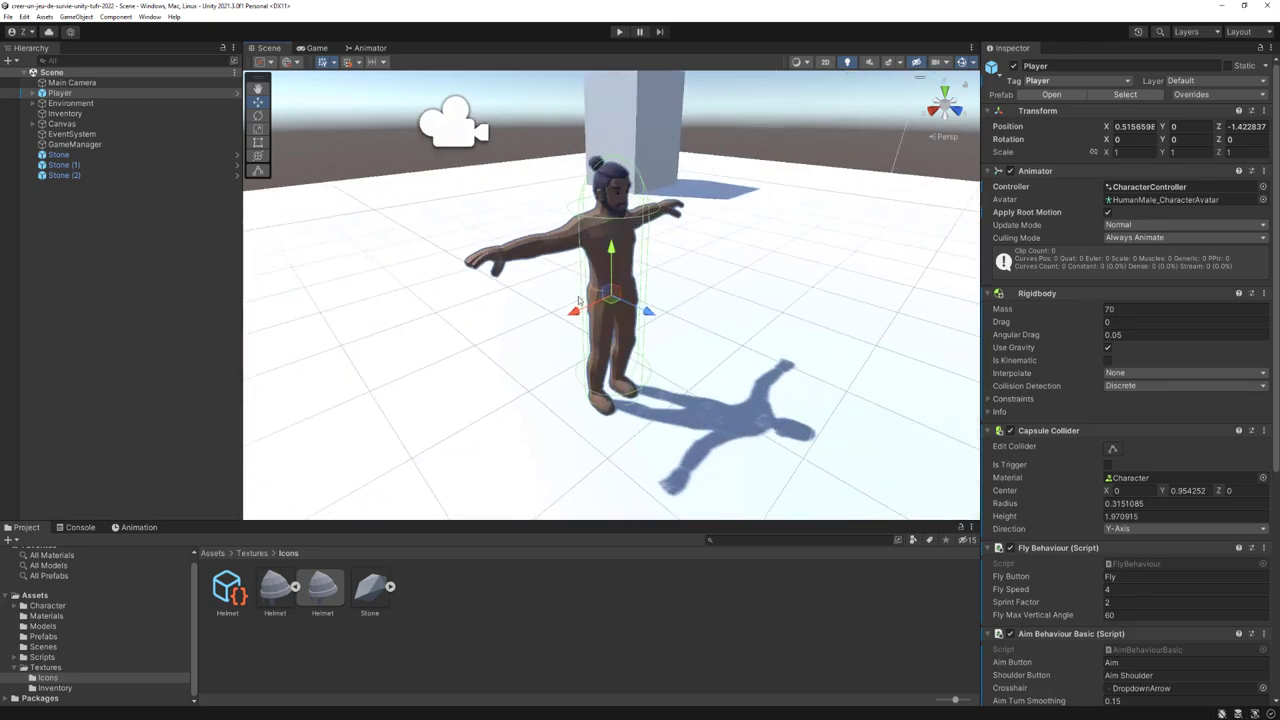
pyautogui.keyDown('alt'); pyautogui.moveTo(661, 279); pyautogui.dragTo(734, 282); pyautogui.keyUp('alt')
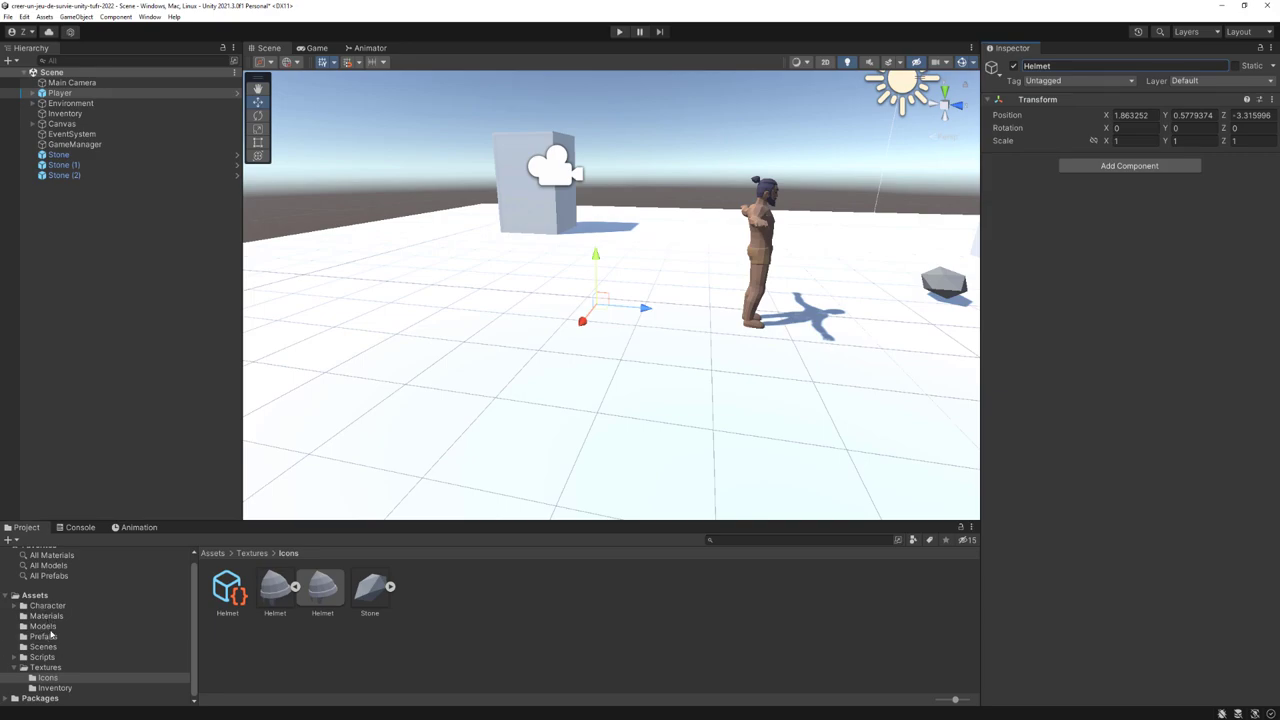
# Step: Expand Character > Model > Meshes and open the Armor folder
pyautogui.click(13, 607)
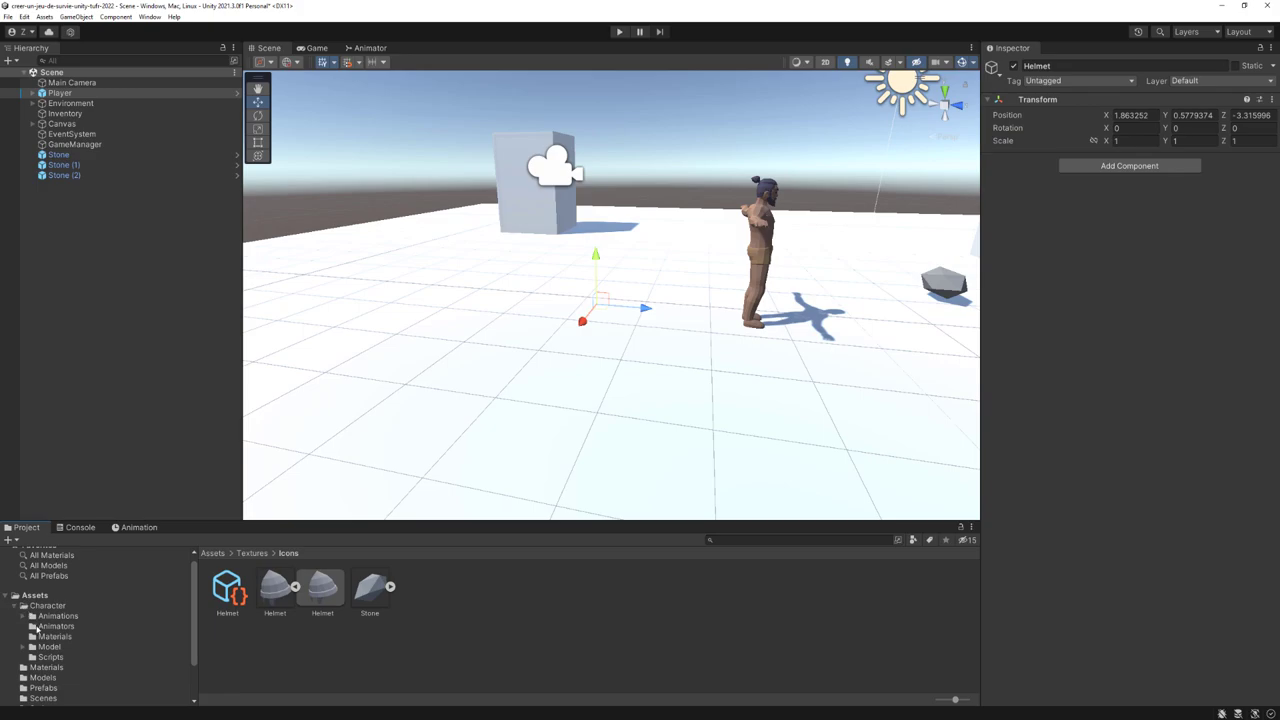
pyautogui.click(22, 647)
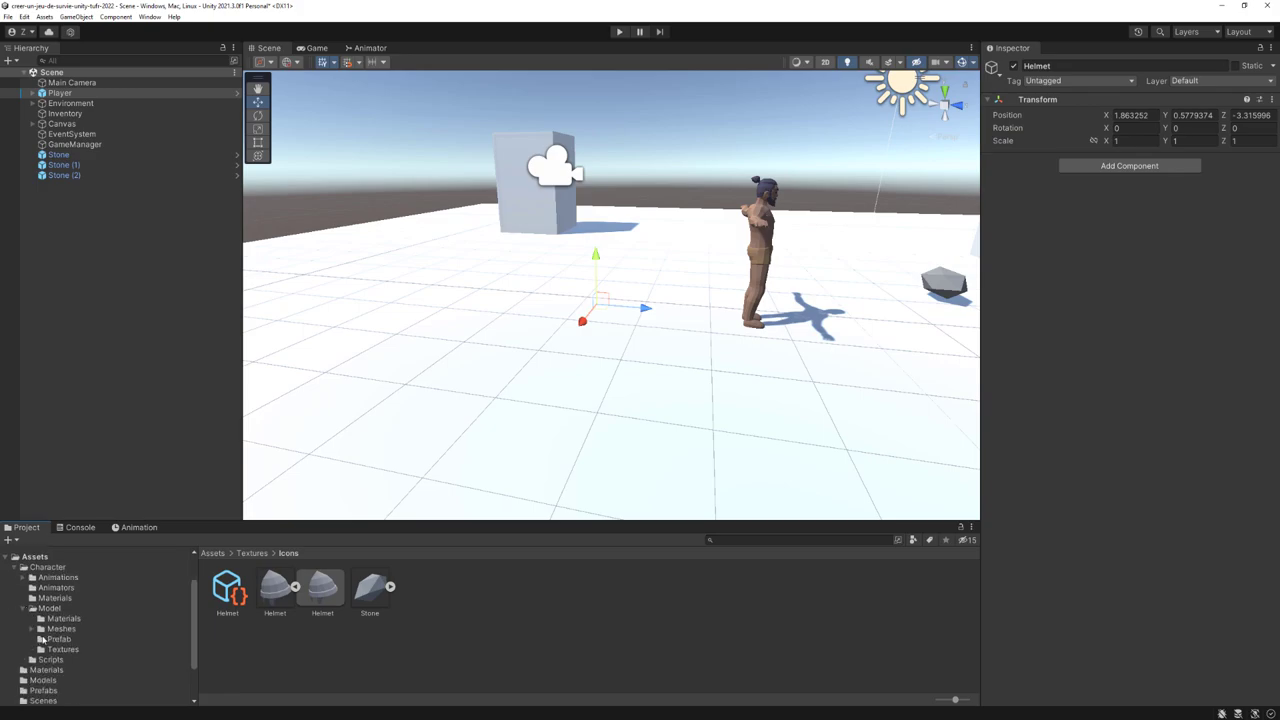
pyautogui.click(58, 629)
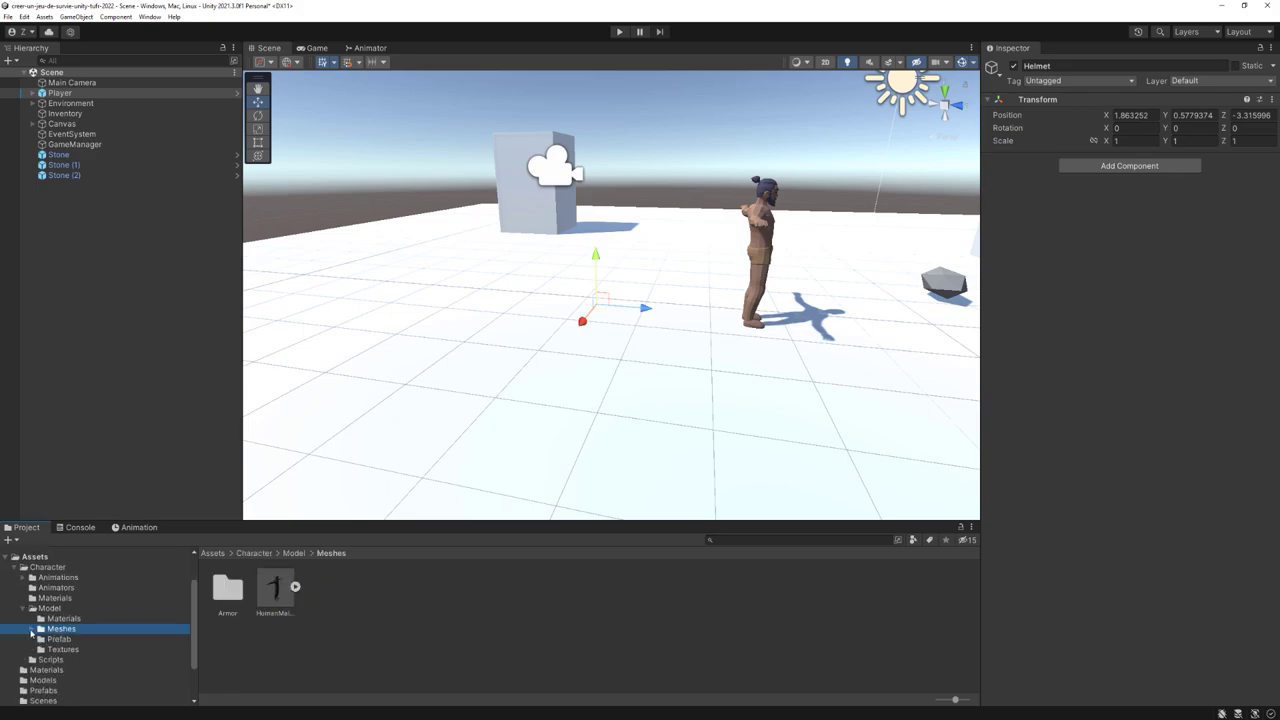
pyautogui.click(31, 630)
pyautogui.click(62, 639)
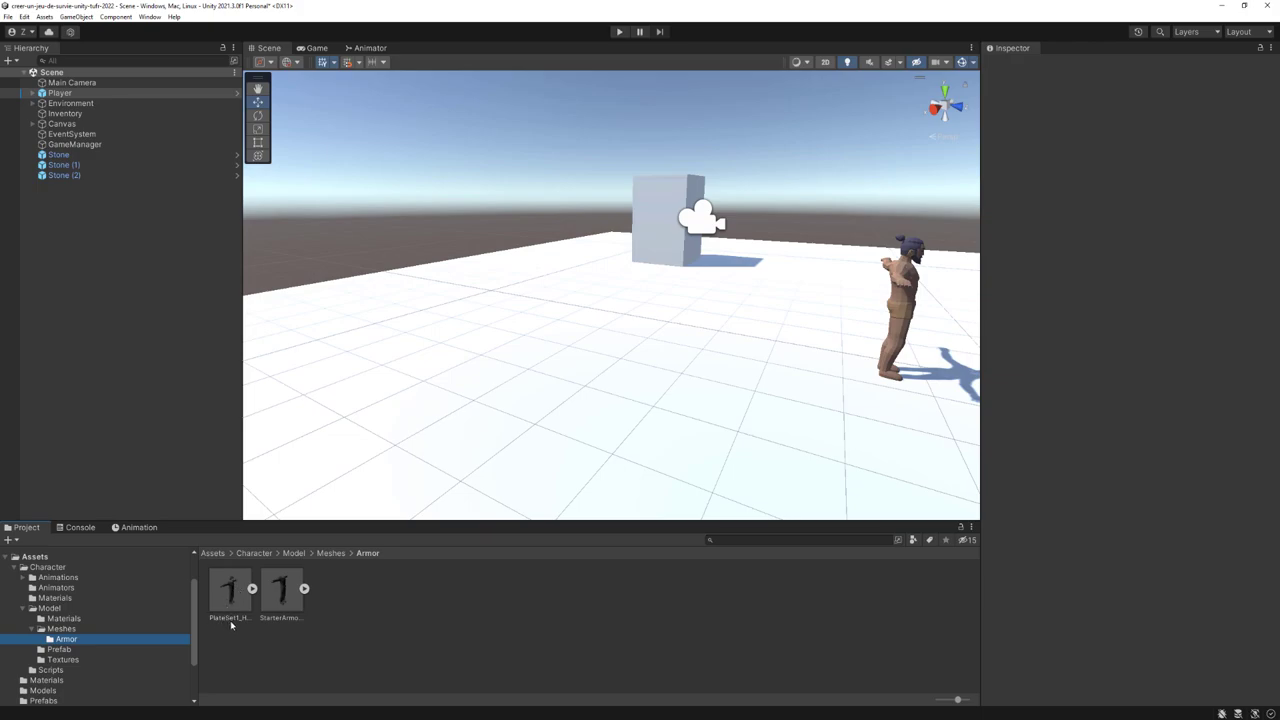
# Step: Place PlateSet1_HumanMale in the scene, delete it, then expand PlateSet1 to list its meshes
pyautogui.moveTo(231, 620)
pyautogui.mouseDown()
pyautogui.moveTo(470, 428)
pyautogui.moveTo(606, 386)
pyautogui.moveTo(612, 434)
pyautogui.mouseUp()
pyautogui.scroll(3, 606, 386)
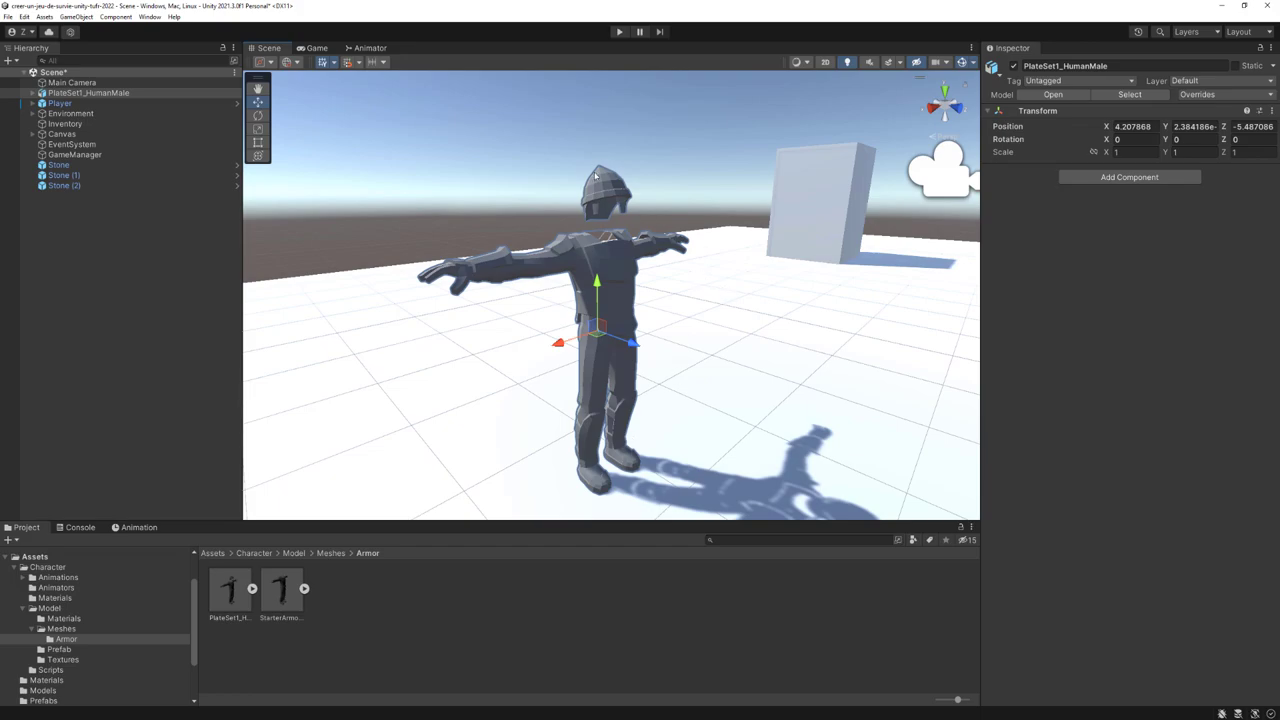
pyautogui.press('Delete')
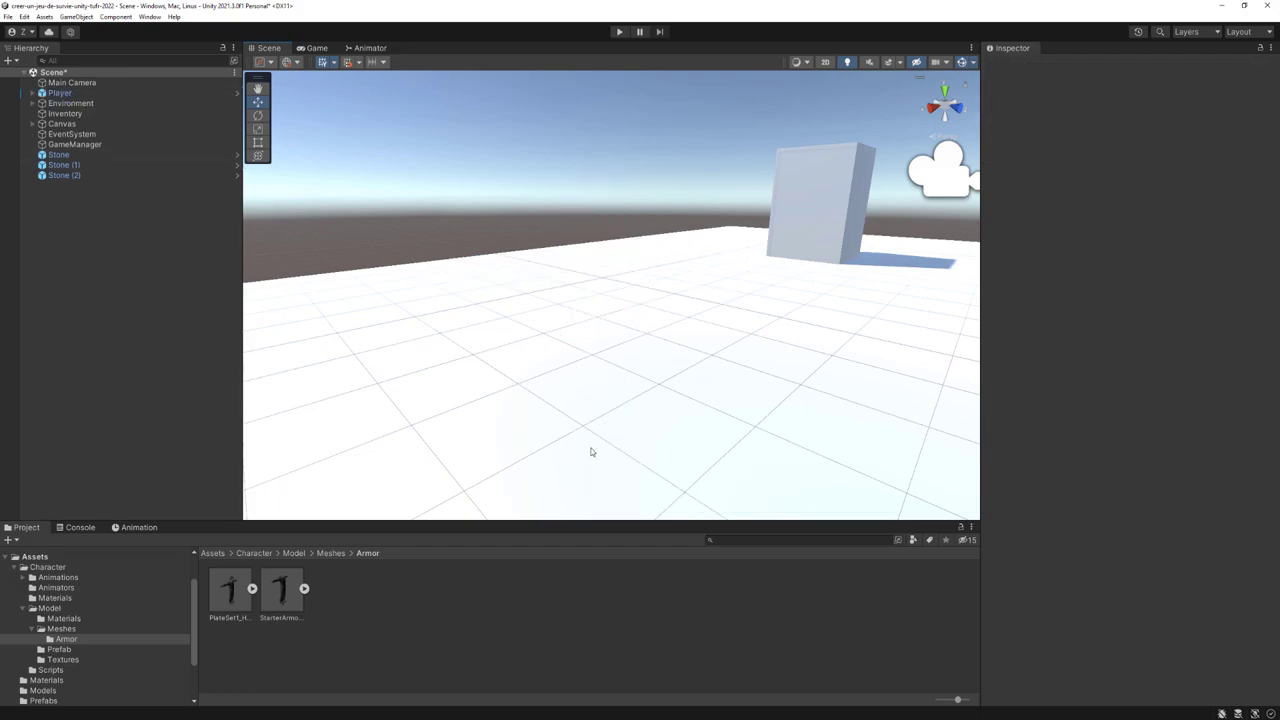
pyautogui.click(252, 589)
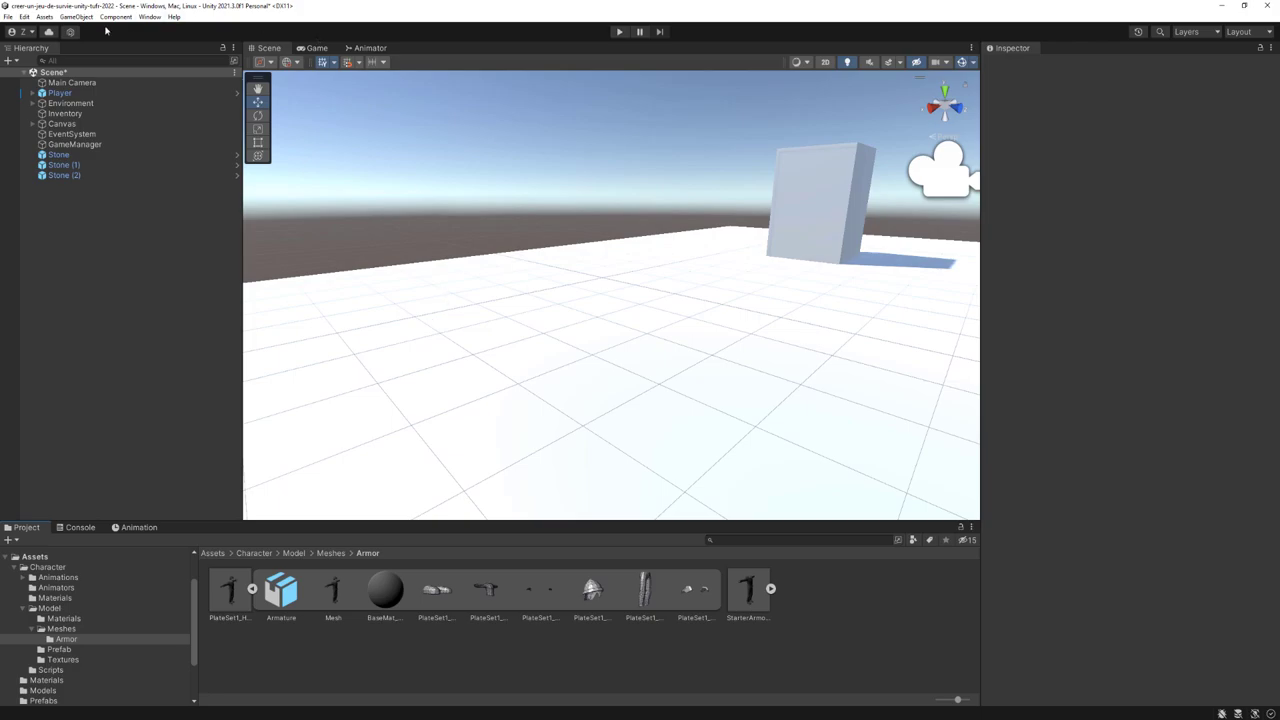
# Step: Create an empty GameObject at position 0, 0, 0 and frame it in the Scene view
pyautogui.click(76, 17)
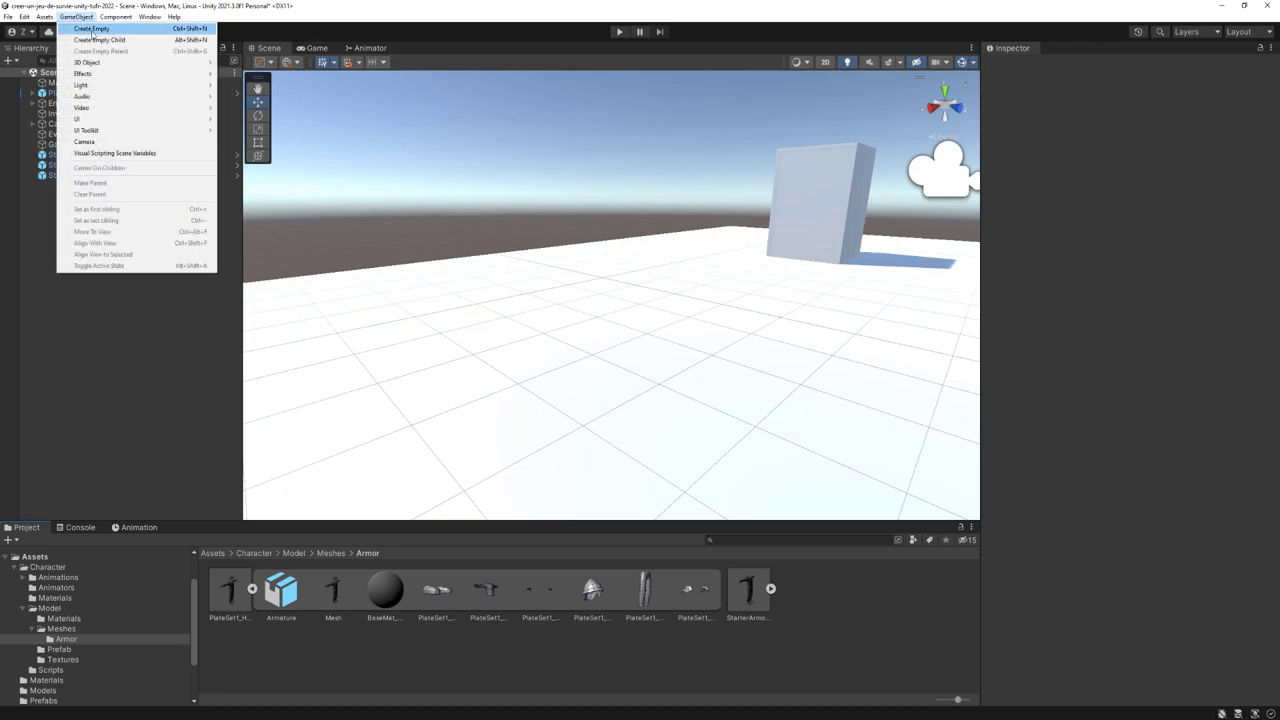
pyautogui.click(92, 30)
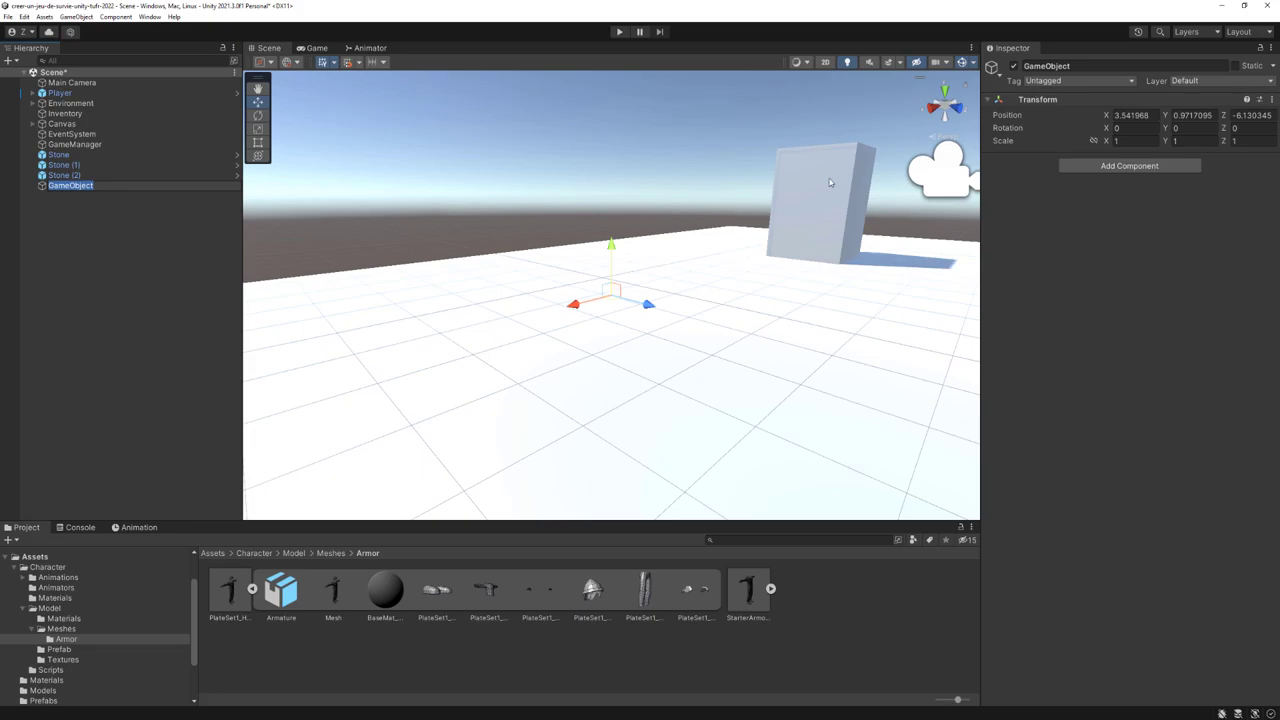
pyautogui.click(1131, 115)
pyautogui.write('0')
pyautogui.press('Tab')
pyautogui.write('0')
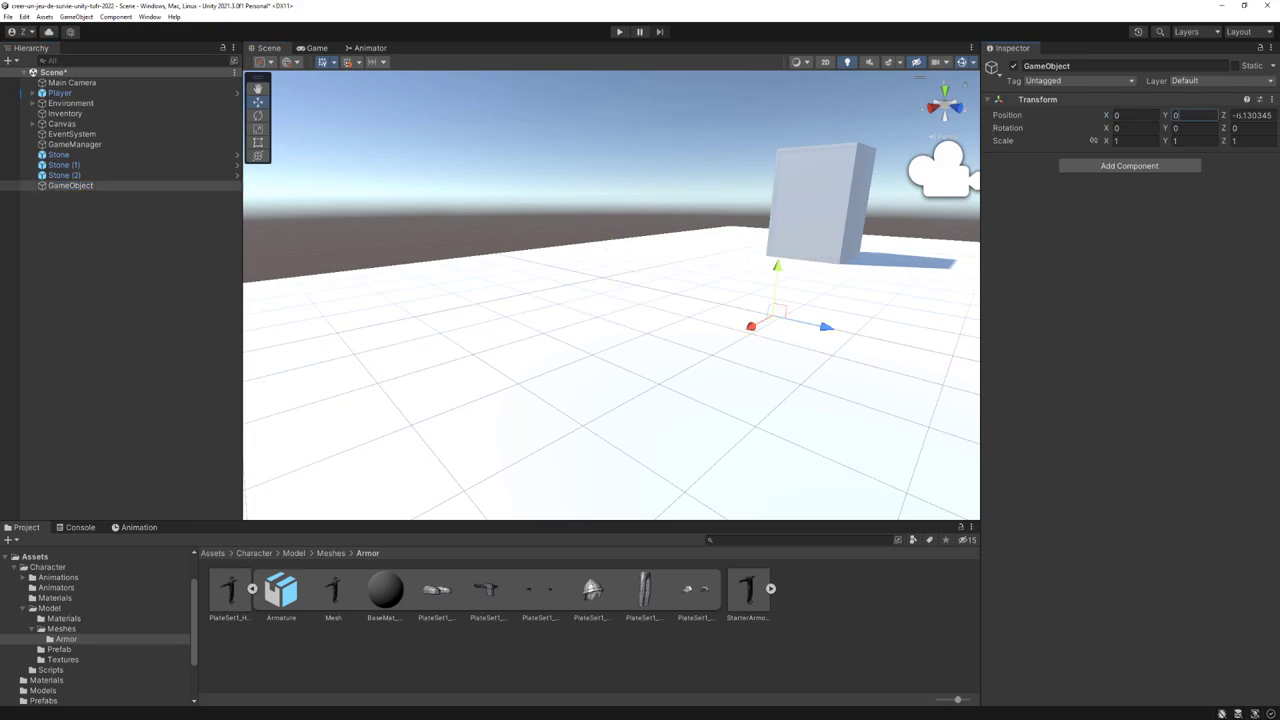
pyautogui.press('Tab')
pyautogui.write('0')
pyautogui.press('Return')
pyautogui.press('f')
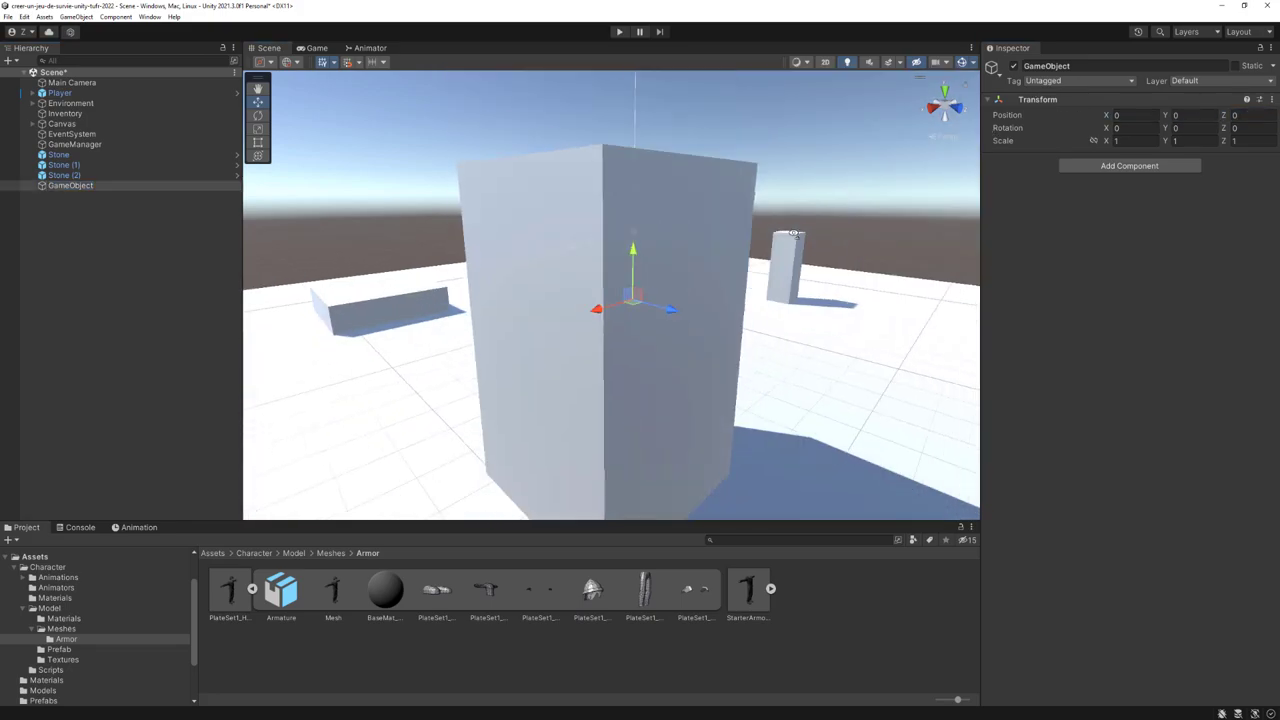
# Step: Rename the new empty object to Helmet
pyautogui.scroll(-3, 705, 268)
pyautogui.scroll(3, 705, 268)
pyautogui.scroll(3, 705, 268)
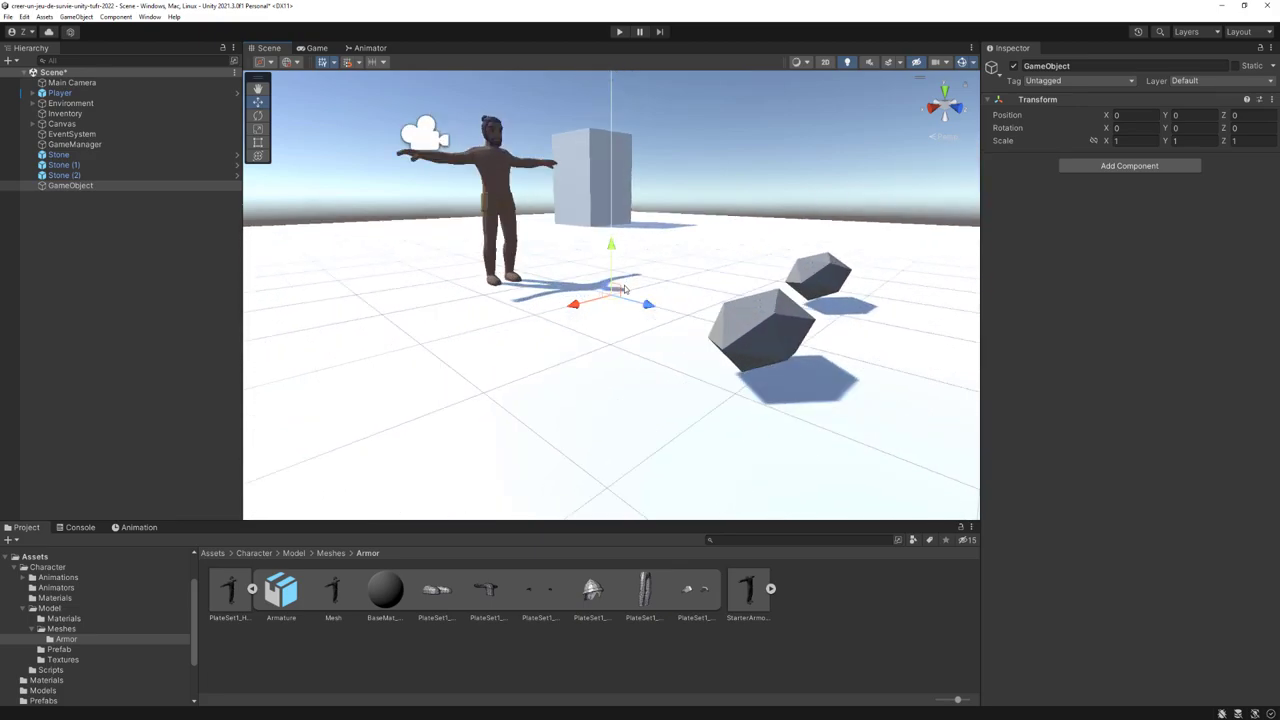
pyautogui.scroll(3, 877, 277)
pyautogui.click(1050, 66)
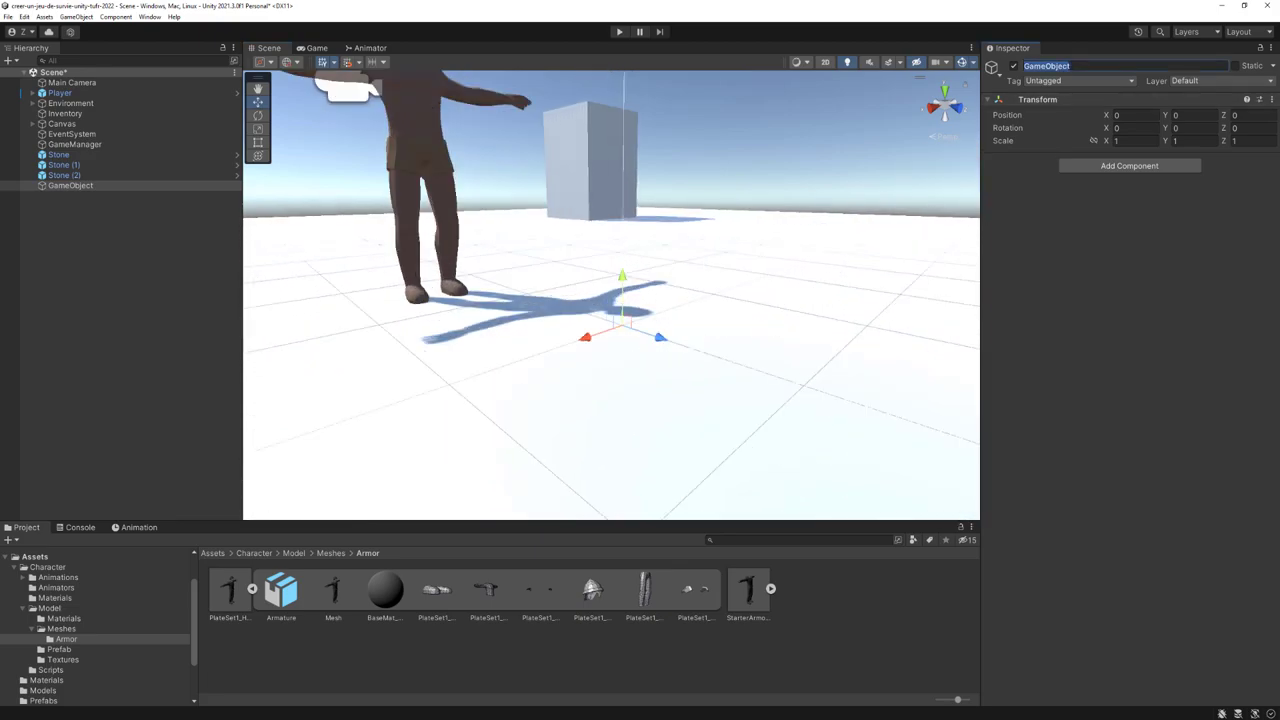
pyautogui.write('Helmet')
pyautogui.press('Return')
pyautogui.click(70, 188)
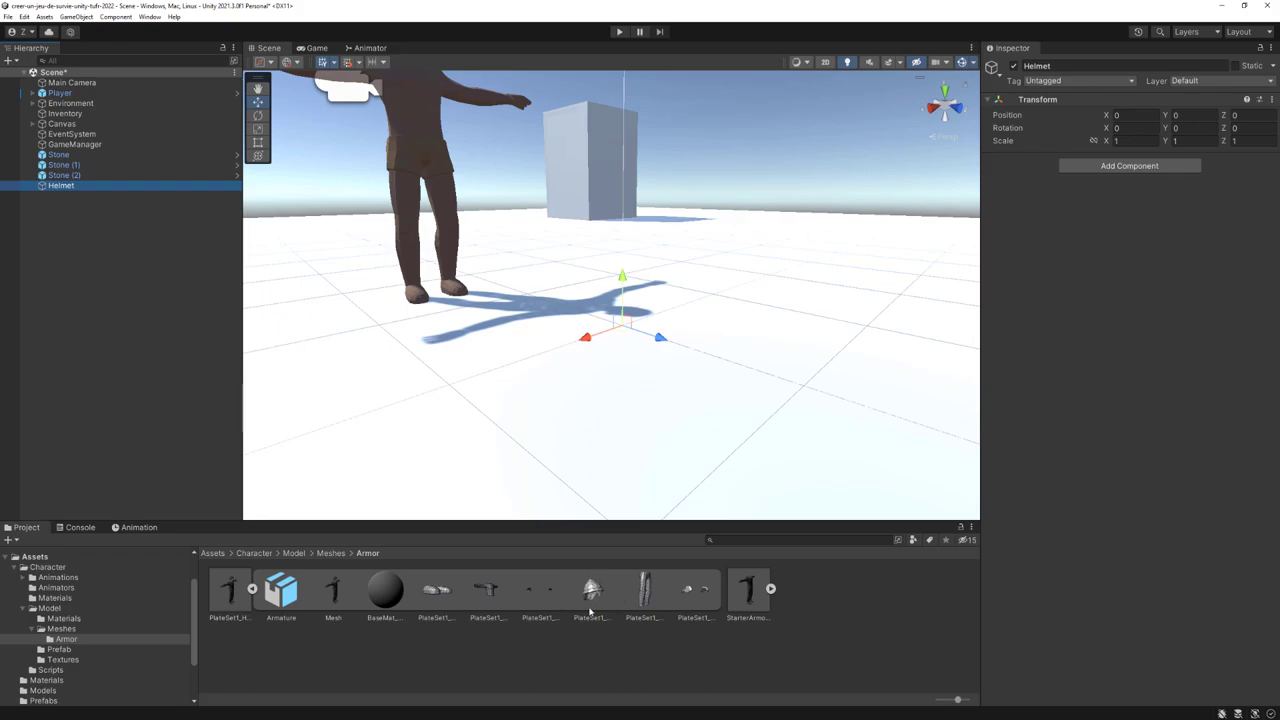
# Step: Add PlateSet1_Helmet from the Armor folder and parent it under the Helmet object
pyautogui.moveTo(592, 600); pyautogui.dragTo(110, 312)
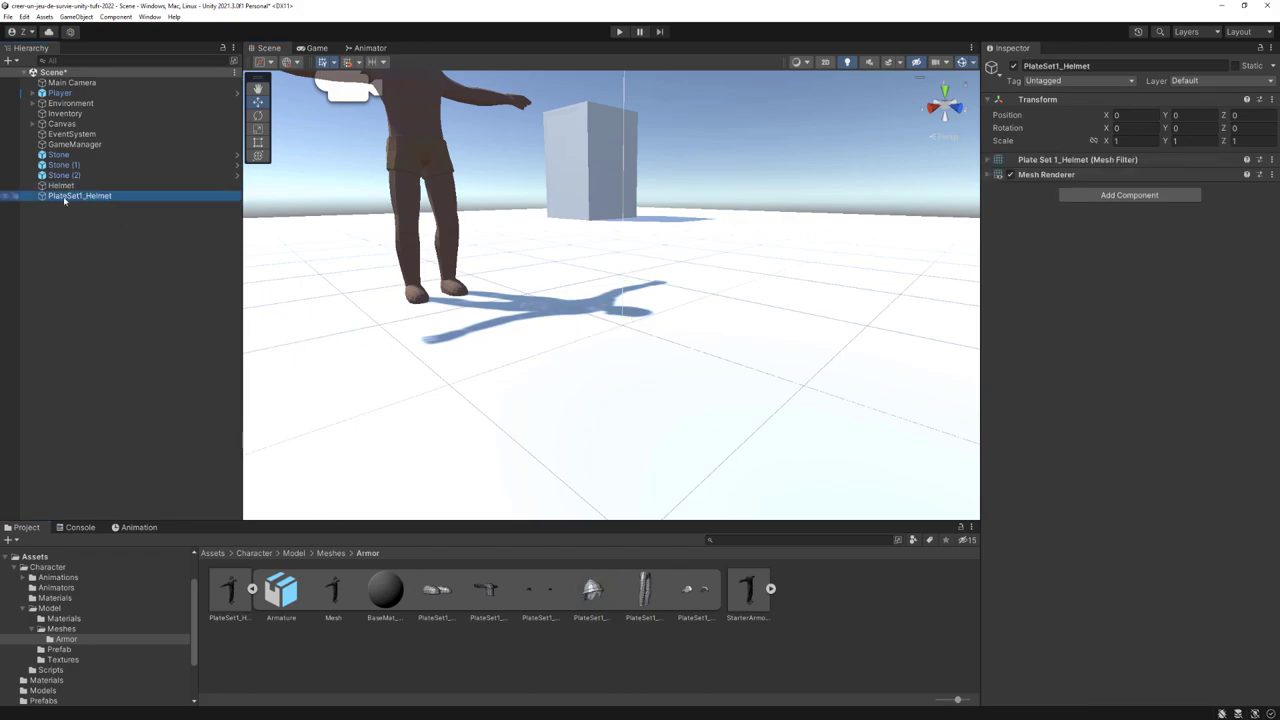
pyautogui.moveTo(64, 200); pyautogui.dragTo(66, 187)
pyautogui.scroll(-2, 637, 314)
pyautogui.scroll(-1, 620, 305)
pyautogui.scroll(-2, 609, 298)
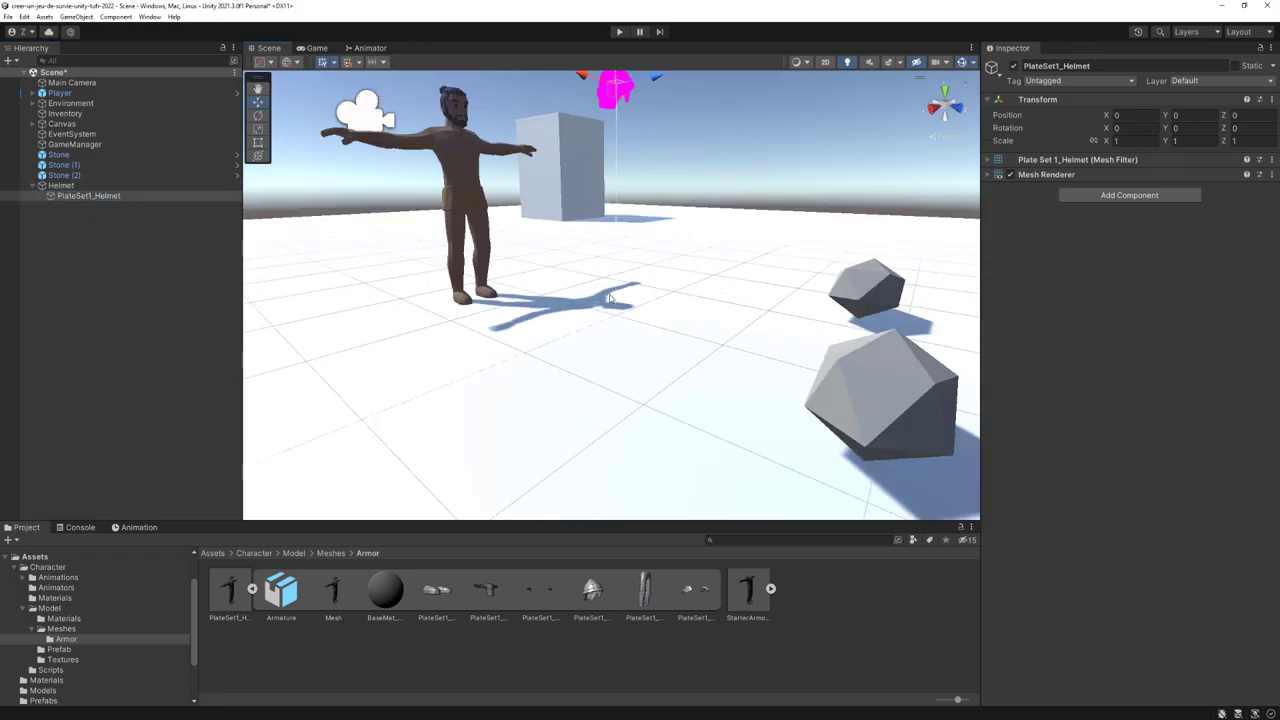
pyautogui.moveTo(609, 298)
pyautogui.mouseDown(button='middle')
pyautogui.moveTo(612, 478)
pyautogui.moveTo(657, 408)
pyautogui.mouseUp(button='middle')
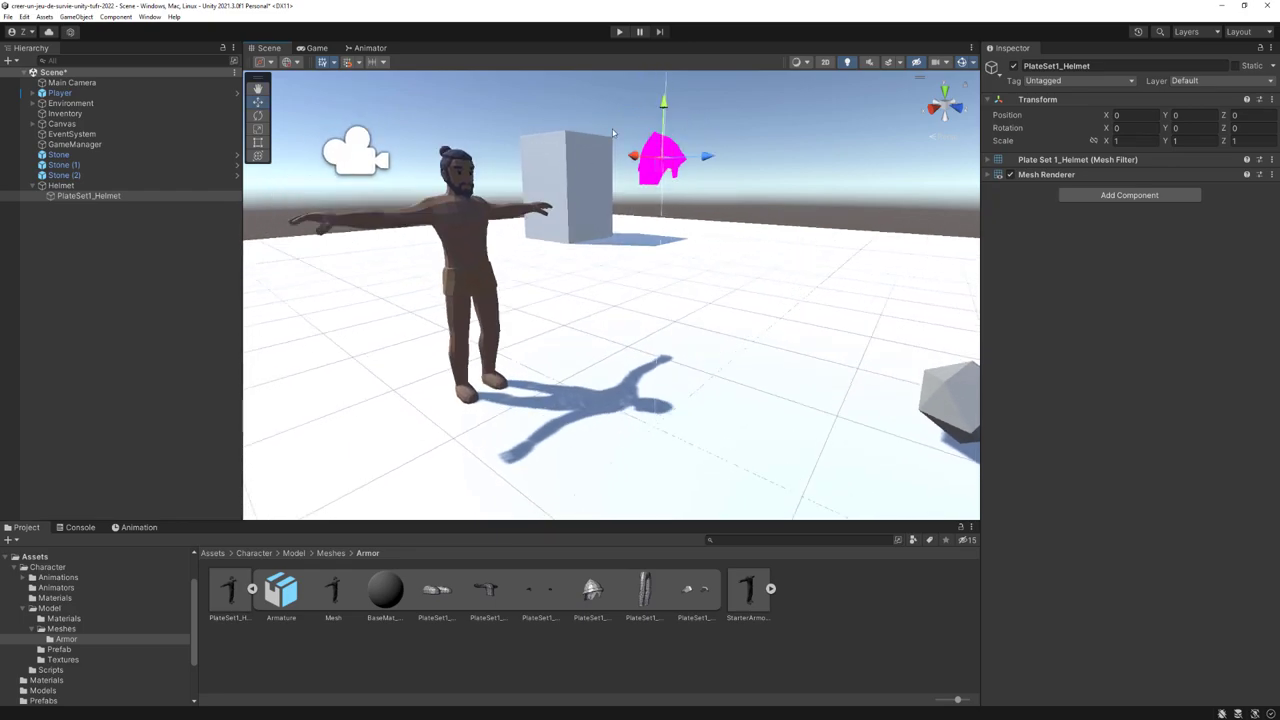
pyautogui.keyDown('alt'); pyautogui.moveTo(614, 134); pyautogui.dragTo(443, 219); pyautogui.keyUp('alt')
pyautogui.moveTo(461, 228); pyautogui.dragTo(527, 178, button='middle')
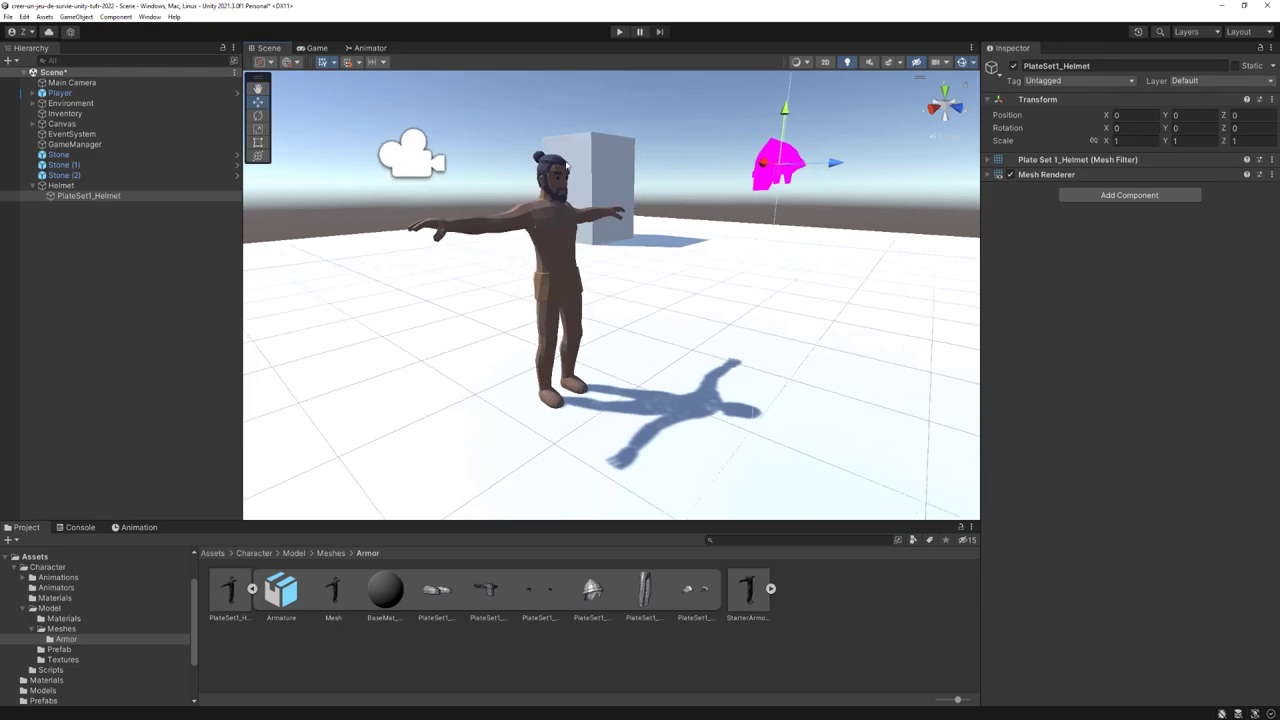
pyautogui.keyDown('alt'); pyautogui.moveTo(668, 246); pyautogui.dragTo(706, 300); pyautogui.keyUp('alt')
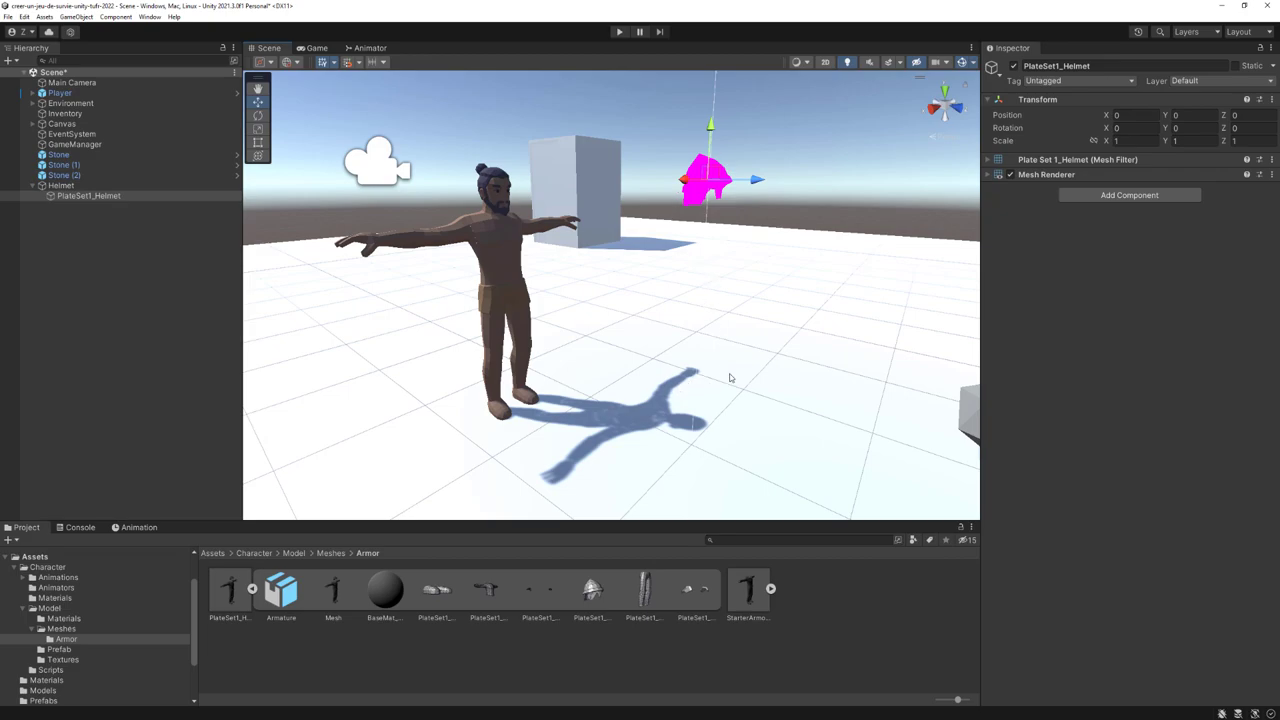
pyautogui.moveTo(731, 374)
pyautogui.mouseDown(button='middle')
pyautogui.moveTo(700, 382)
pyautogui.moveTo(676, 360)
pyautogui.mouseUp(button='middle')
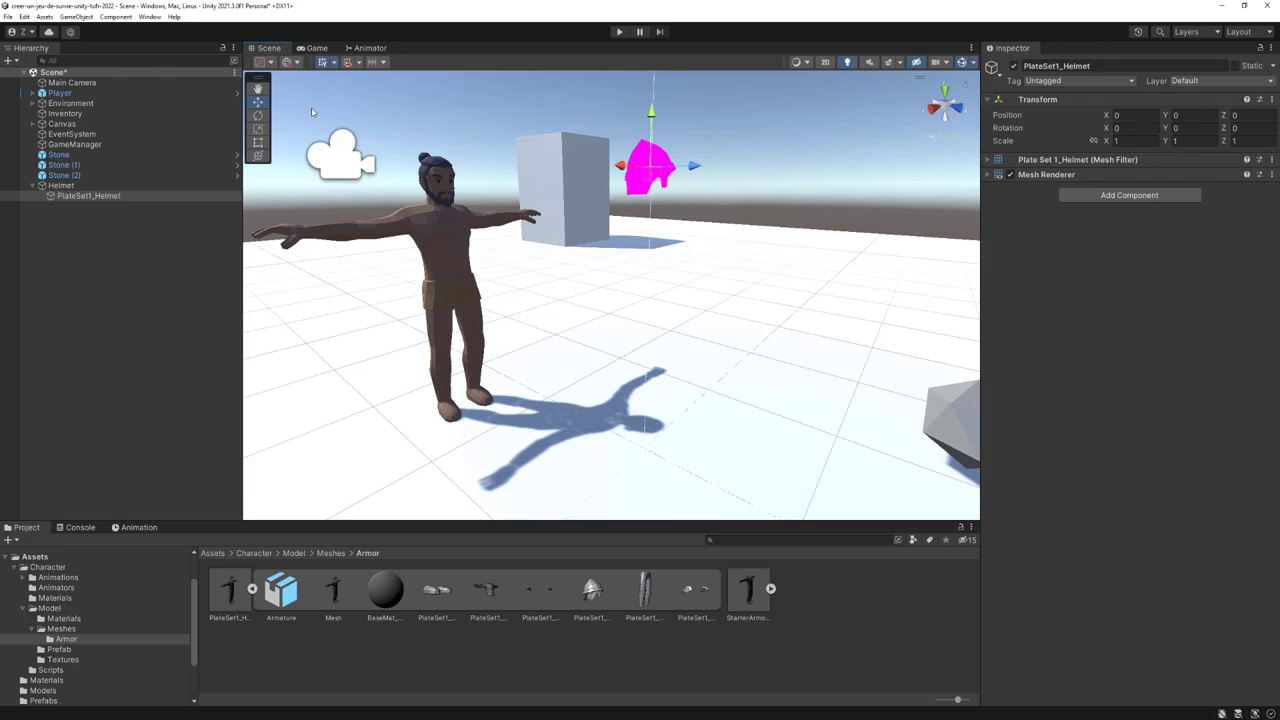
pyautogui.click(266, 62)
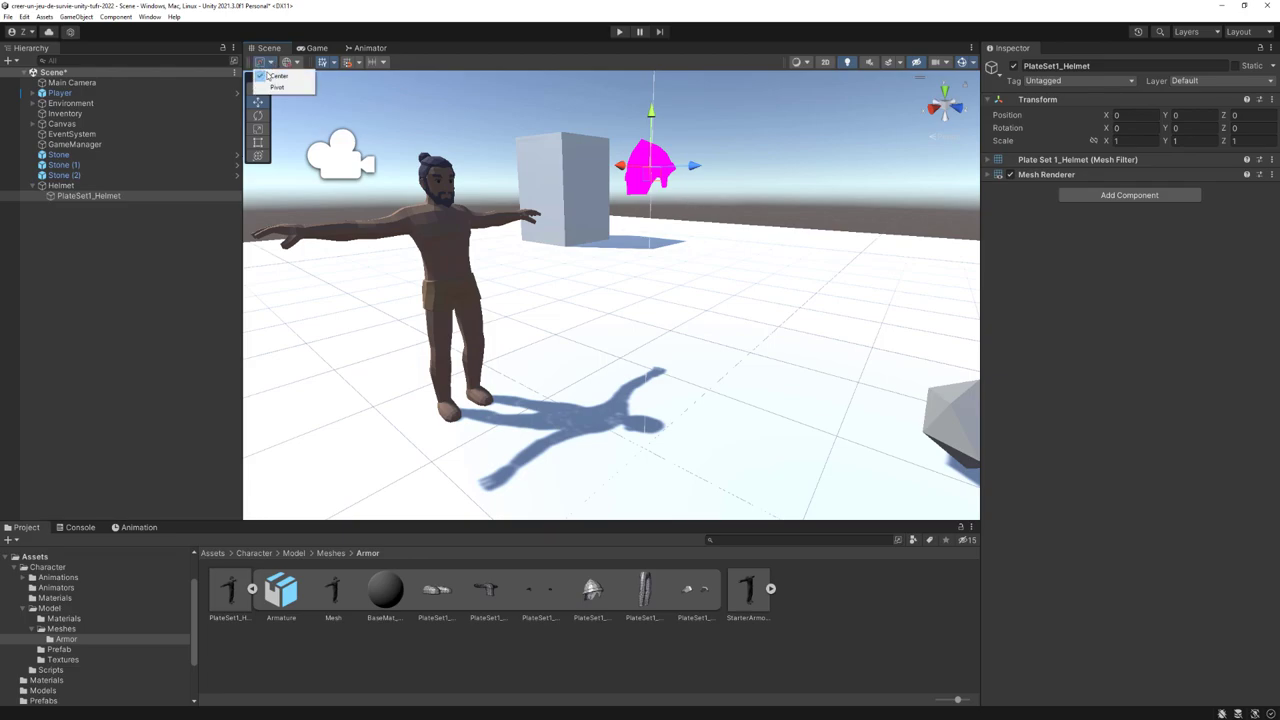
pyautogui.click(278, 87)
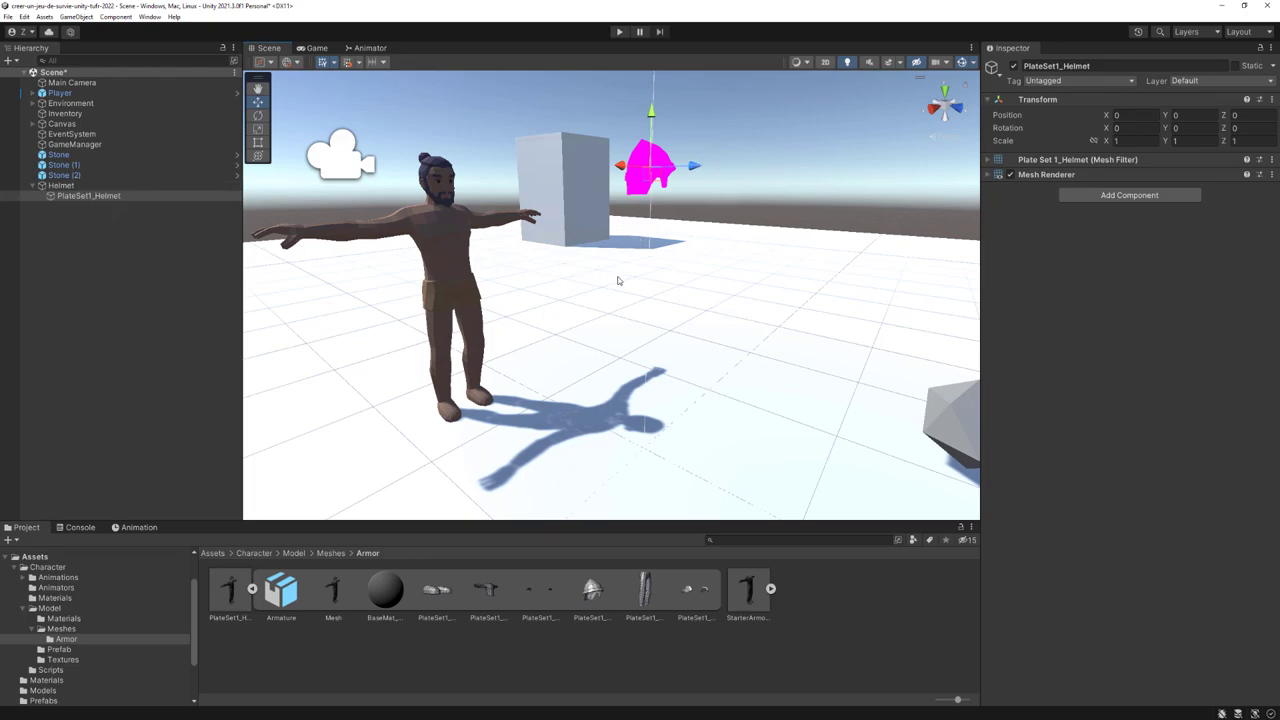
pyautogui.moveTo(603, 130); pyautogui.dragTo(681, 120, button='middle')
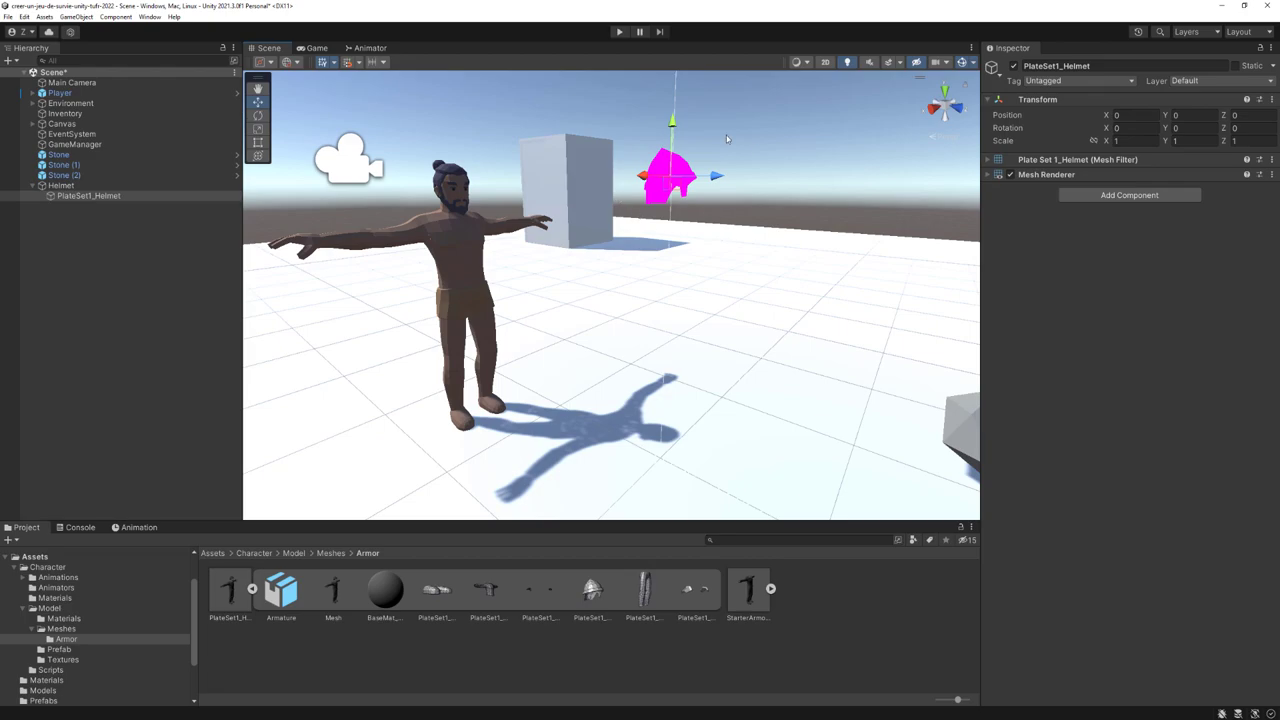
# Step: Set PlateSet1_Helmet's Y position to -1.8 and center the lowered helmet in the Scene view
pyautogui.click(1190, 115)
pyautogui.write('-1.8')
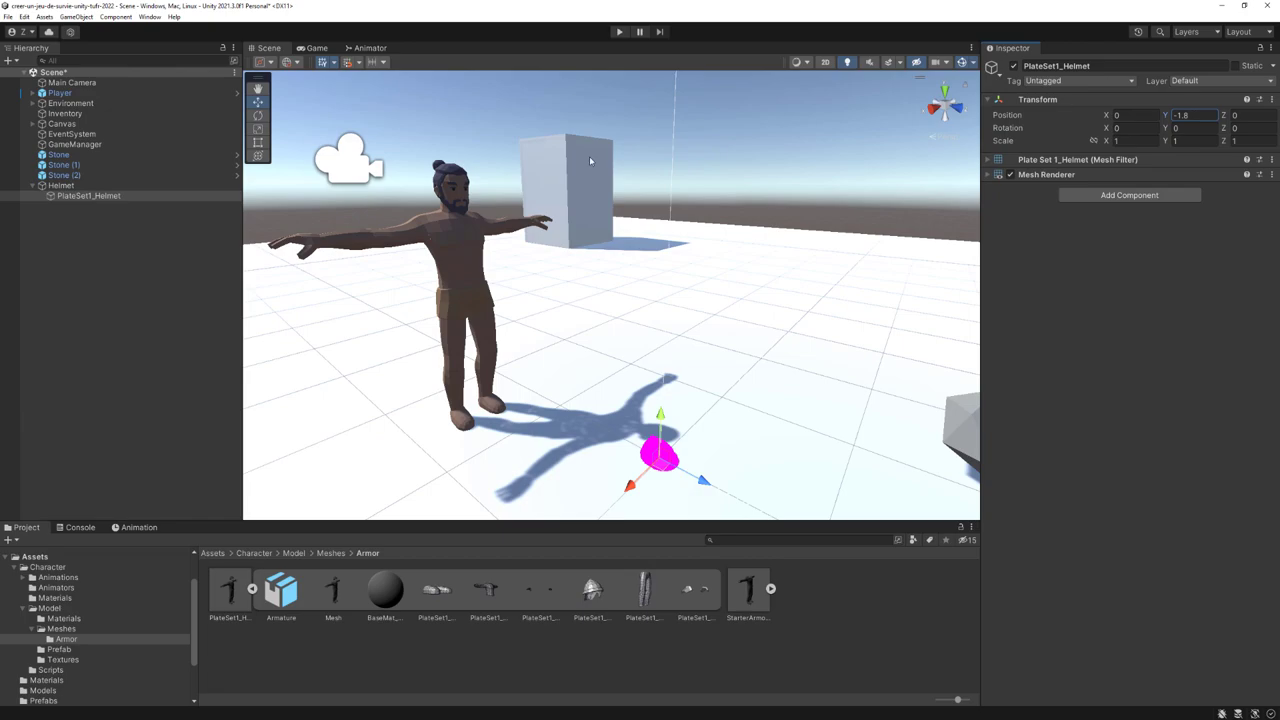
pyautogui.moveTo(677, 289); pyautogui.dragTo(677, 189, button='middle')
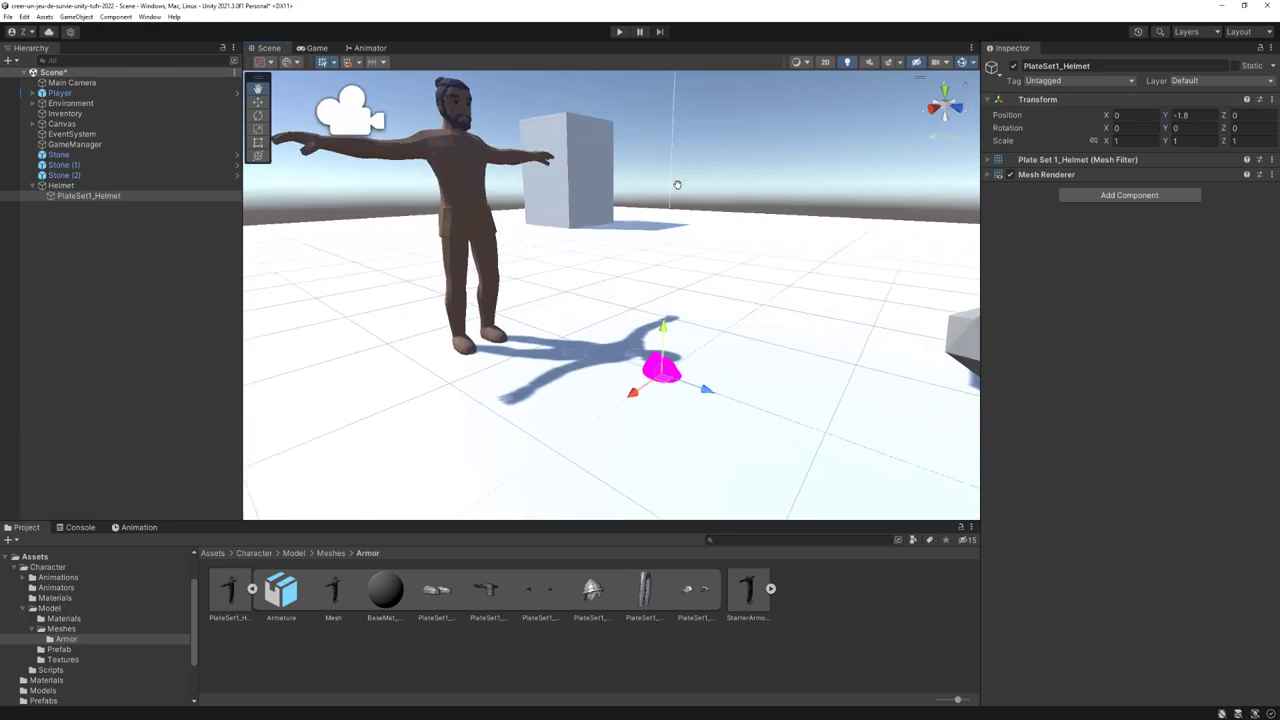
pyautogui.click(70, 188)
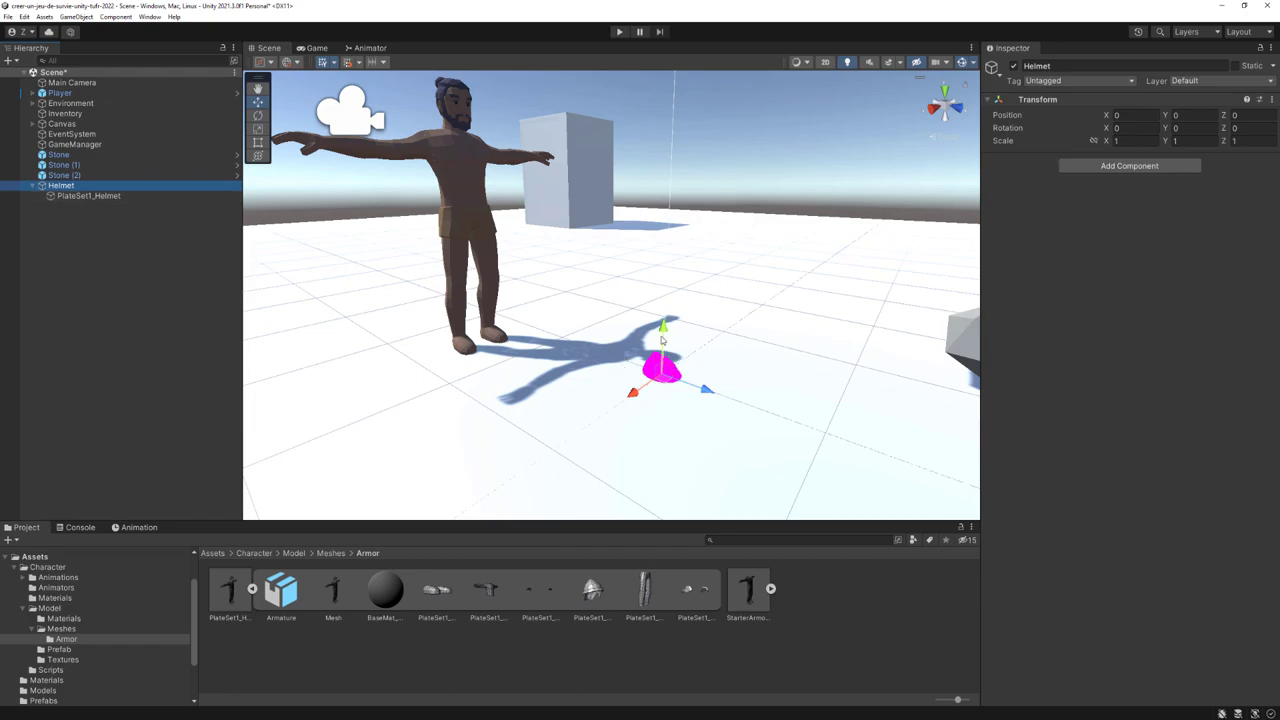
pyautogui.scroll(2, 640, 365)
pyautogui.scroll(2, 690, 395)
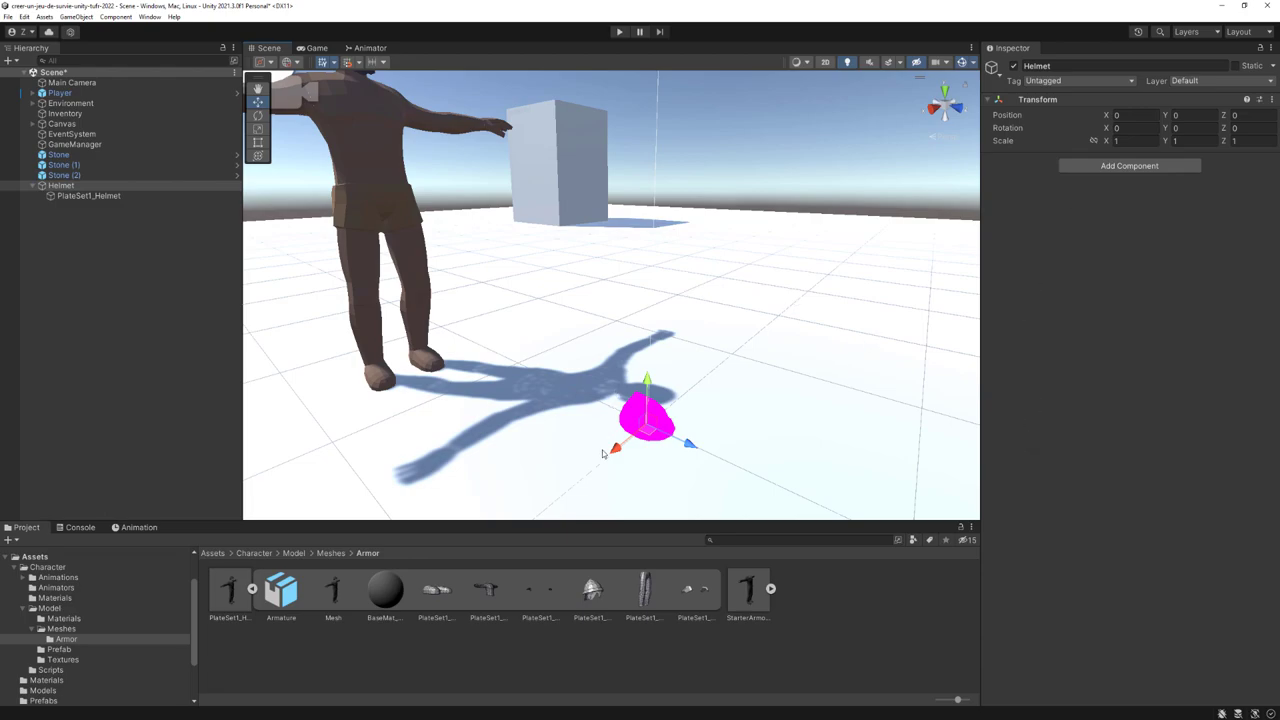
pyautogui.click(89, 196)
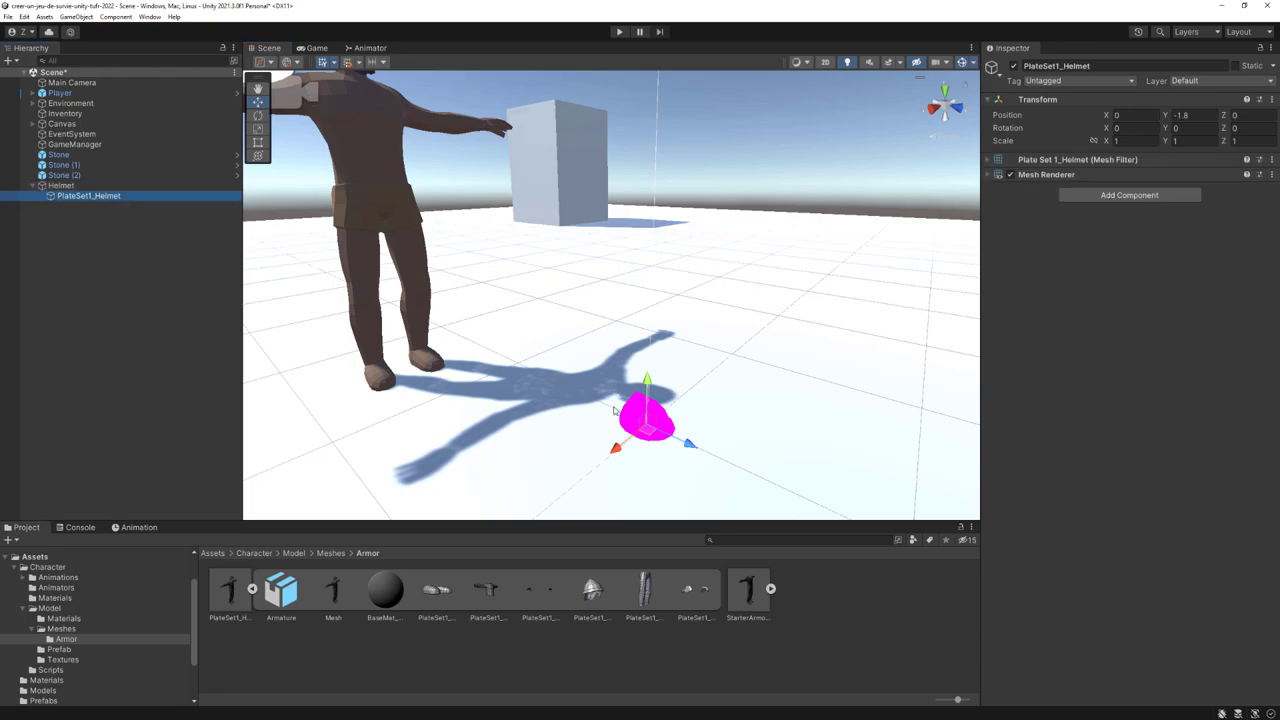
pyautogui.moveTo(695, 395); pyautogui.dragTo(669, 344, button='middle')
pyautogui.scroll(2, 665, 325)
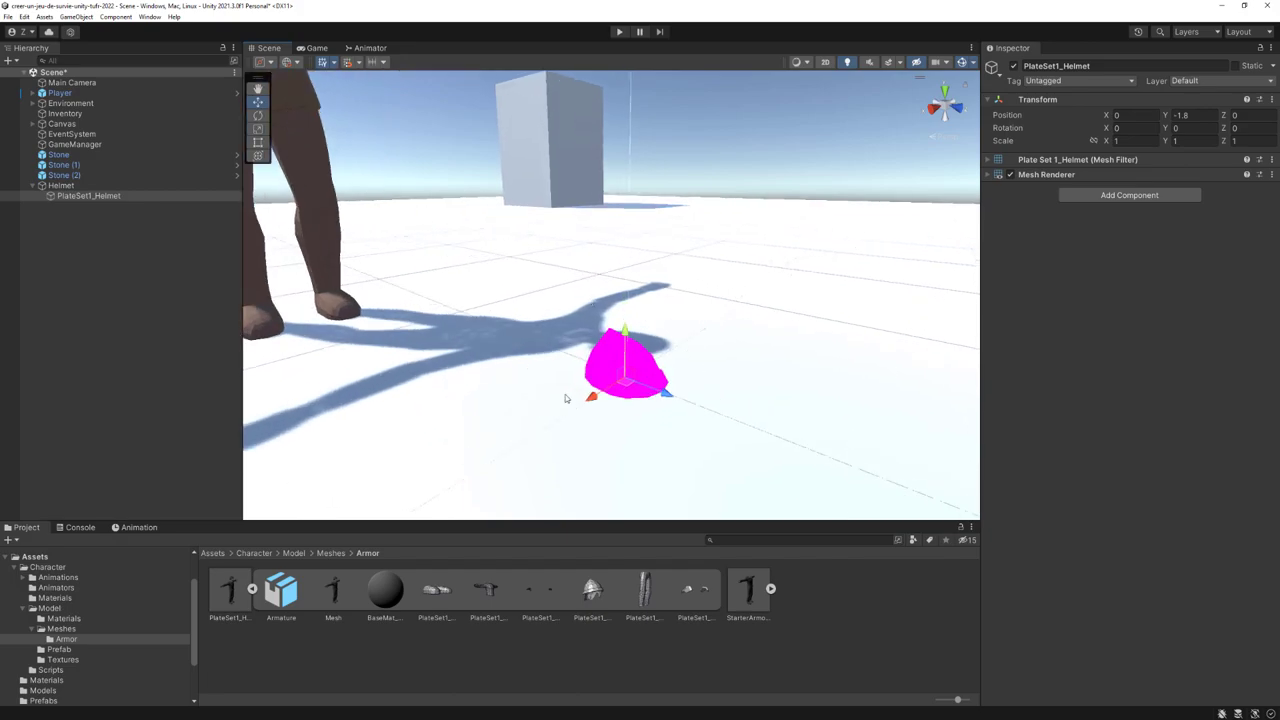
pyautogui.scroll(1, 752, 399)
pyautogui.moveTo(734, 391); pyautogui.dragTo(708, 350, button='middle')
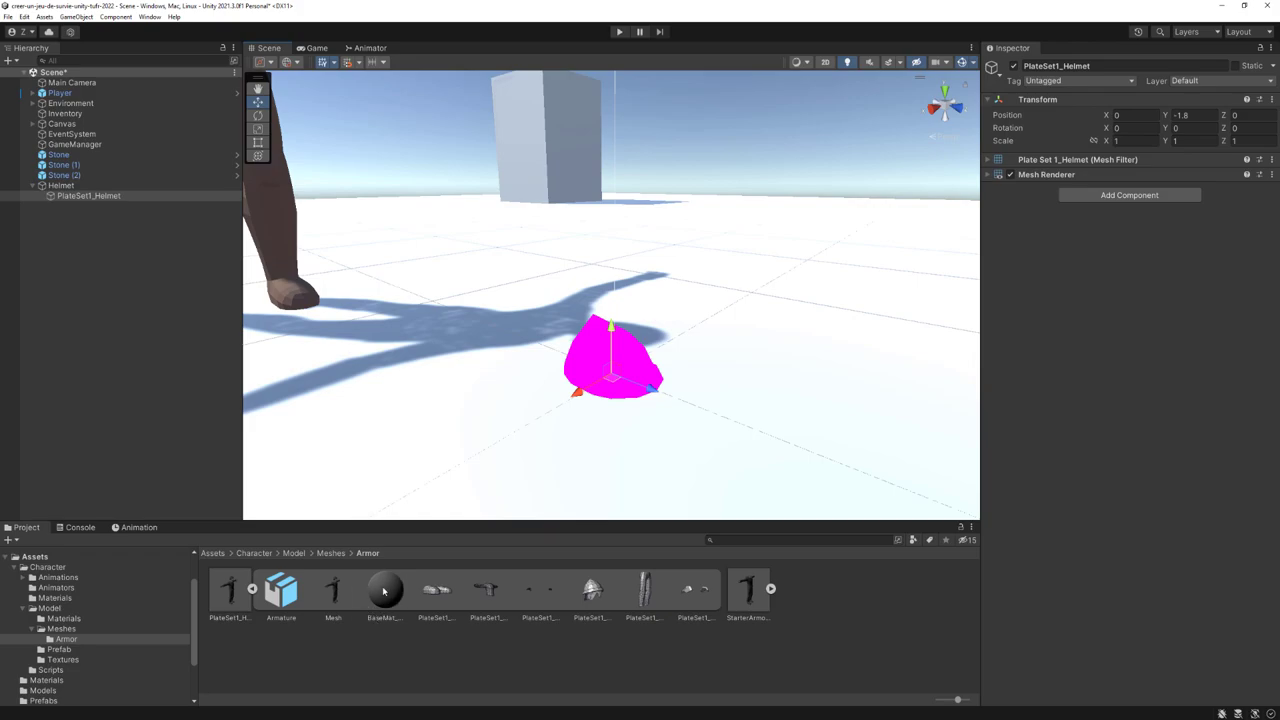
# Step: Apply BaseMat_Armor to the helmet mesh, rename it Visual, and select the parent Helmet
pyautogui.moveTo(383, 591); pyautogui.dragTo(640, 368)
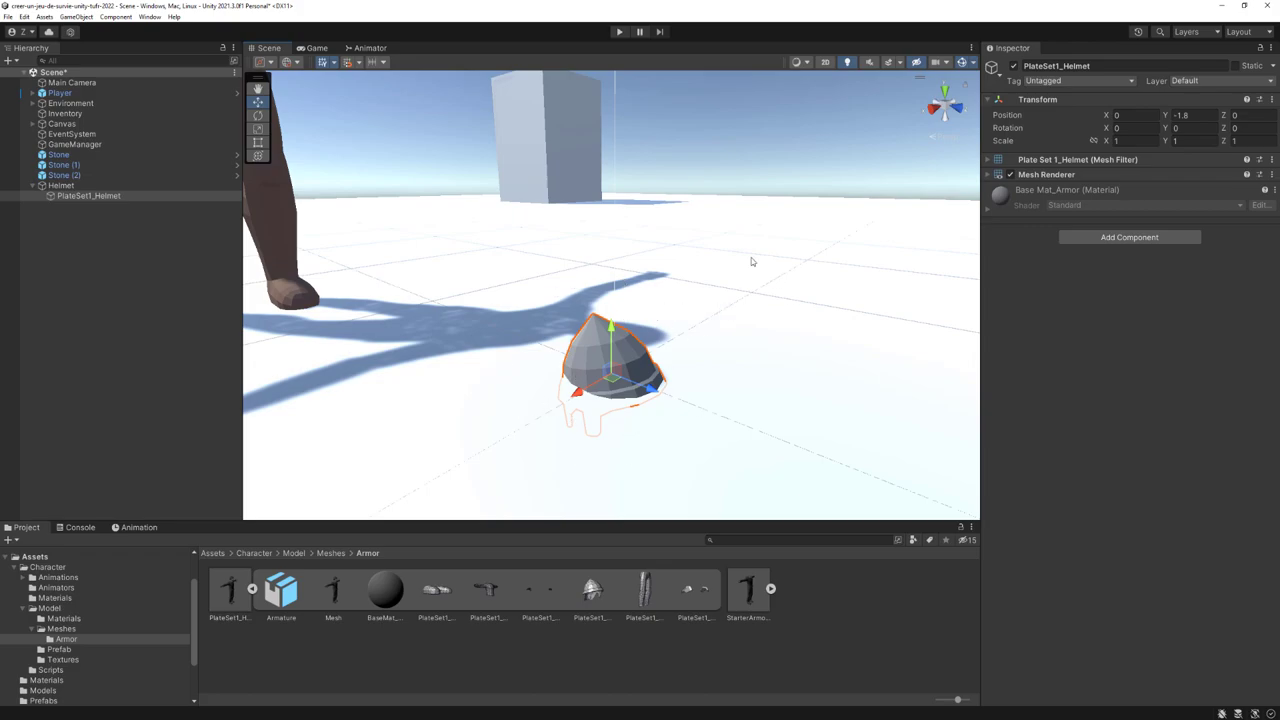
pyautogui.click(1056, 66)
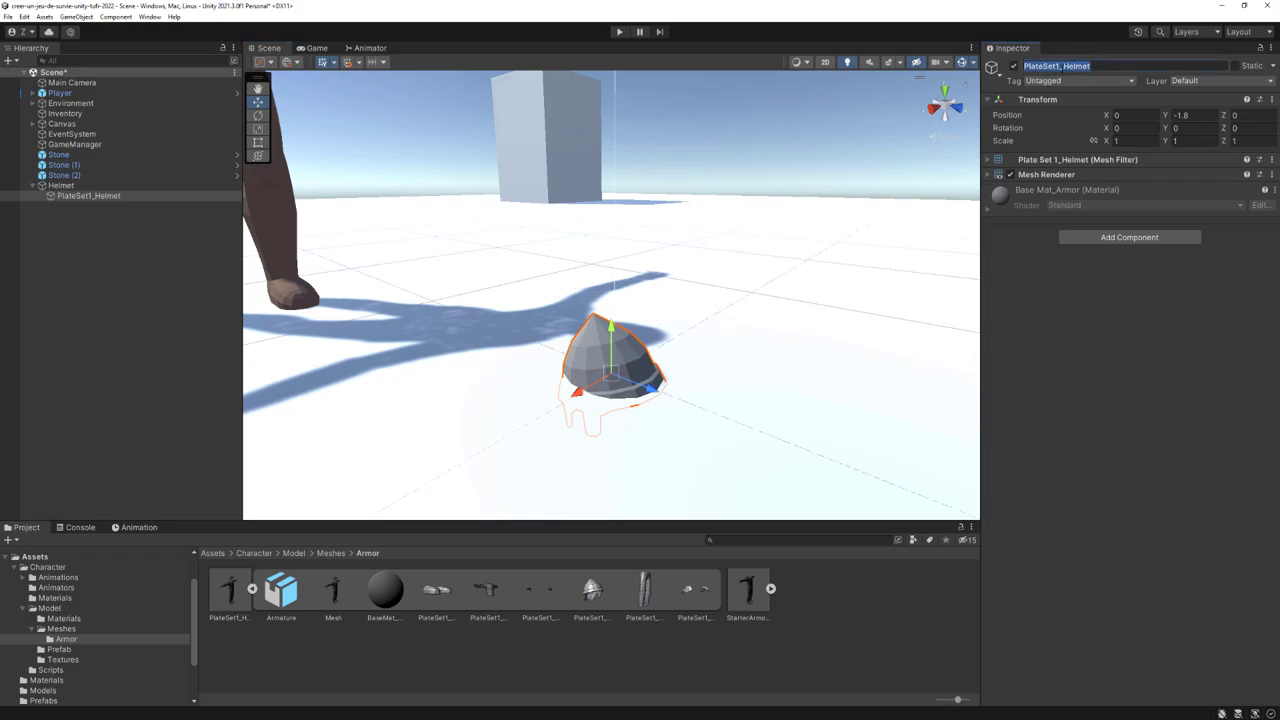
pyautogui.write('Visual')
pyautogui.press('Return')
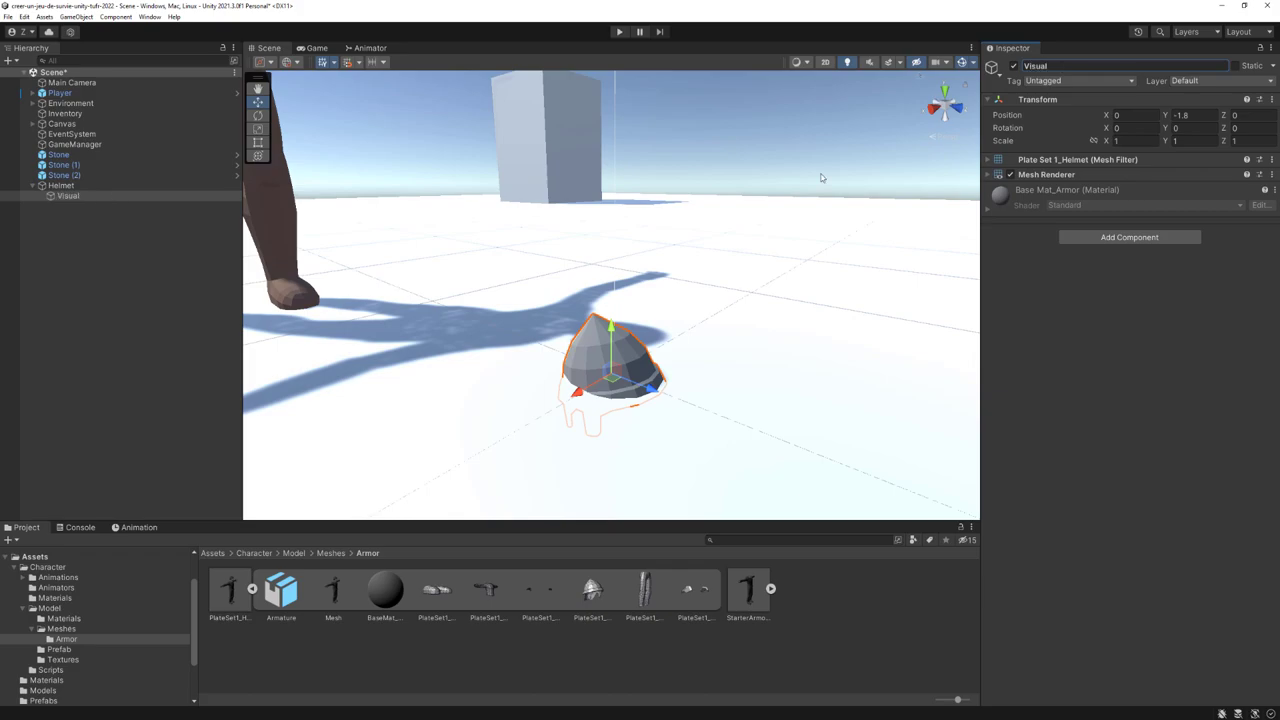
pyautogui.click(61, 186)
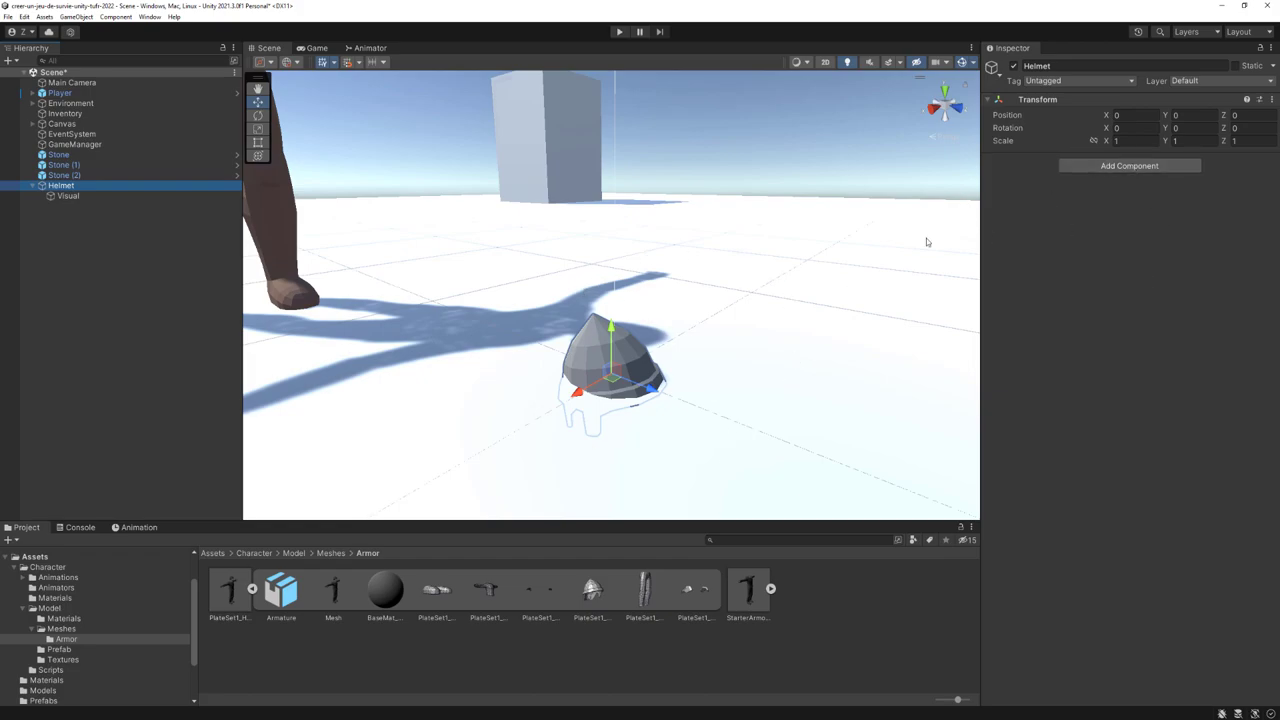
# Step: Add a Box Collider to Helmet and fit its sides, top and bottom to the helmet in side view
pyautogui.click(1103, 168)
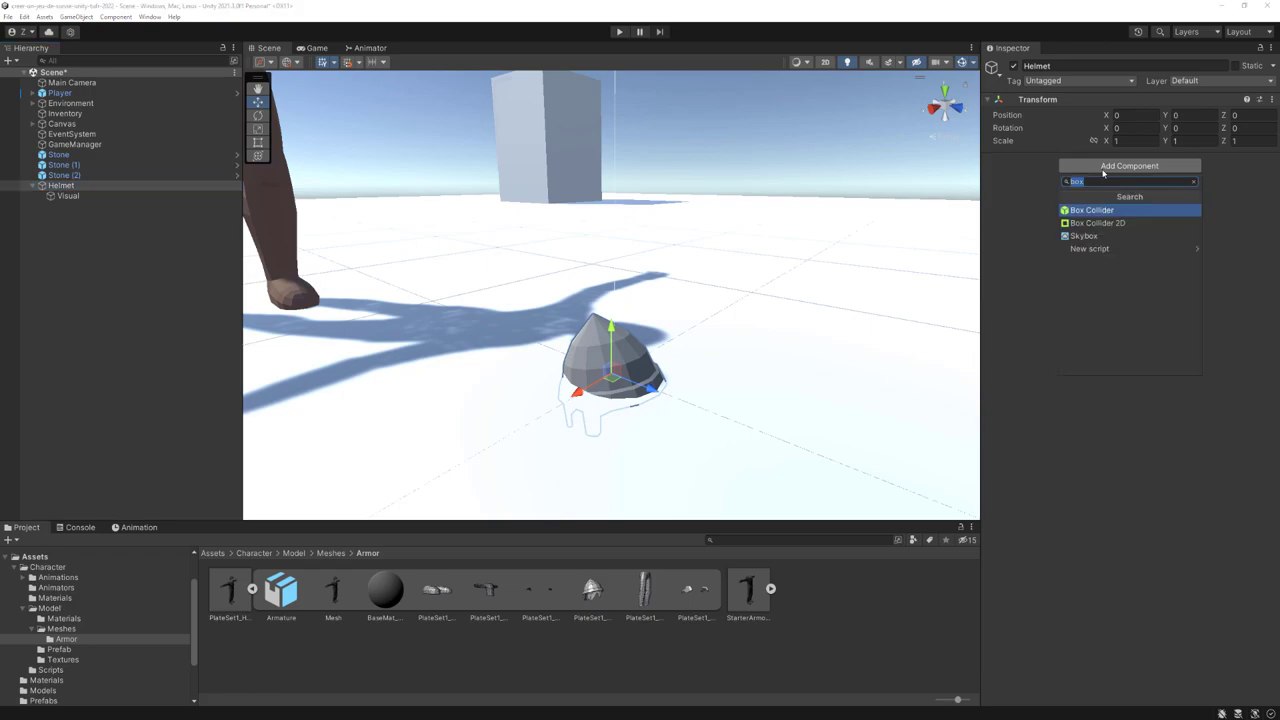
pyautogui.press('Return')
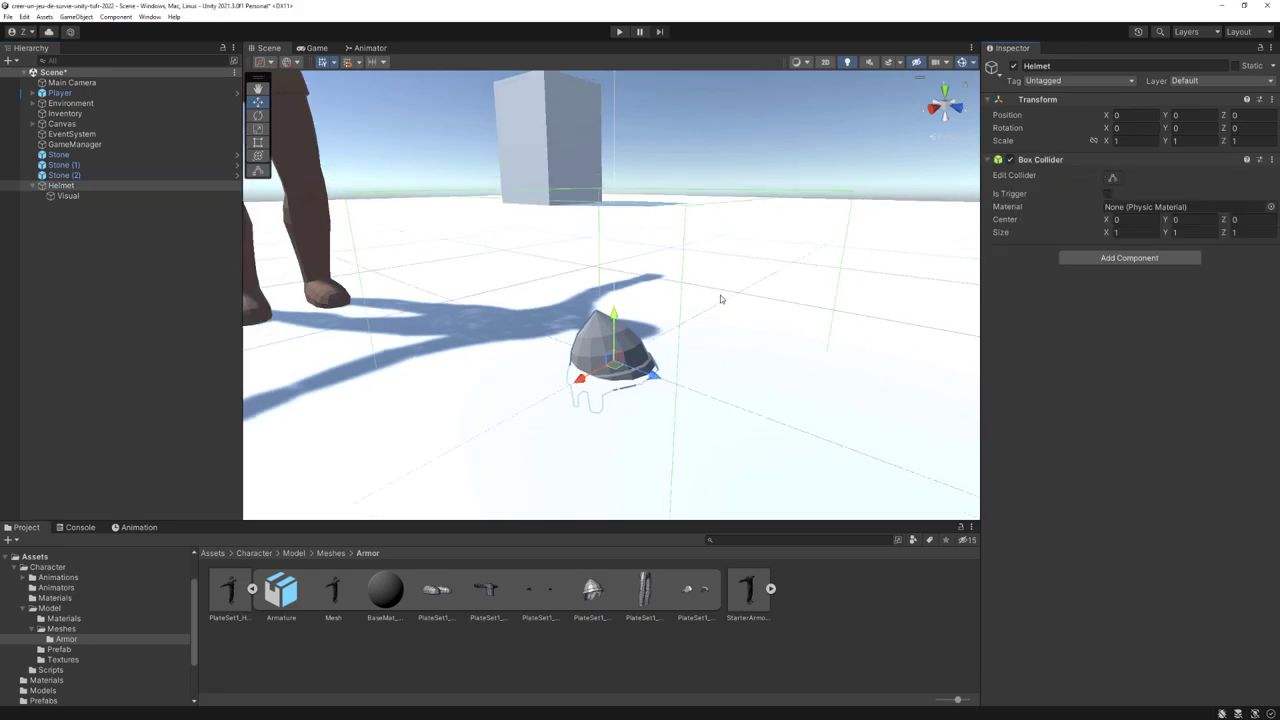
pyautogui.moveTo(880, 260)
pyautogui.keyDown('alt'); pyautogui.mouseDown()
pyautogui.moveTo(538, 338)
pyautogui.moveTo(560, 332)
pyautogui.mouseUp(); pyautogui.keyUp('alt')
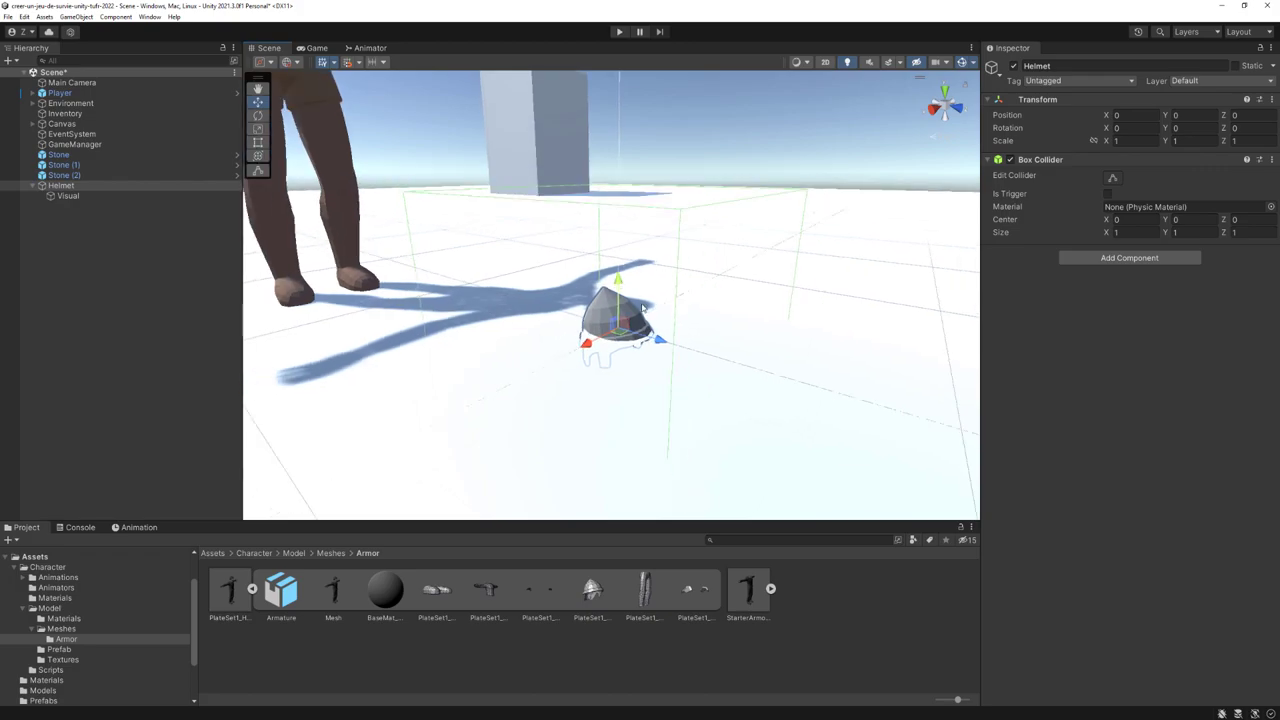
pyautogui.click(955, 108)
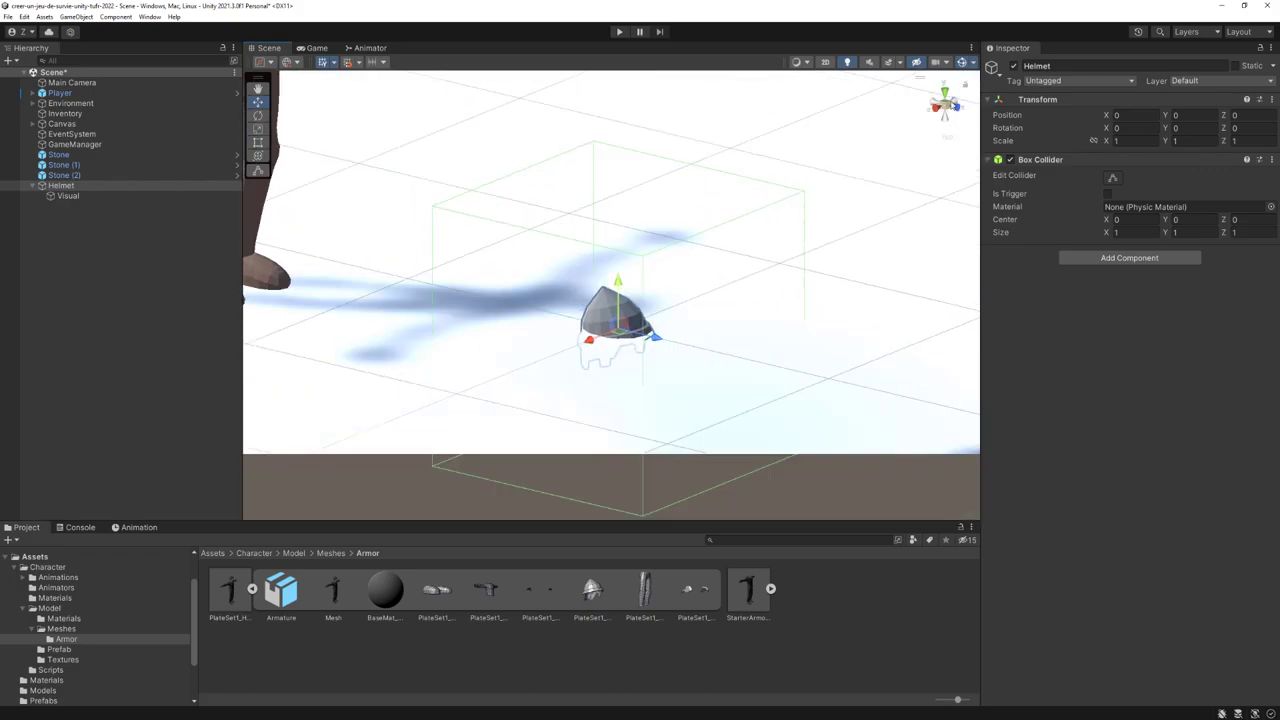
pyautogui.click(945, 105)
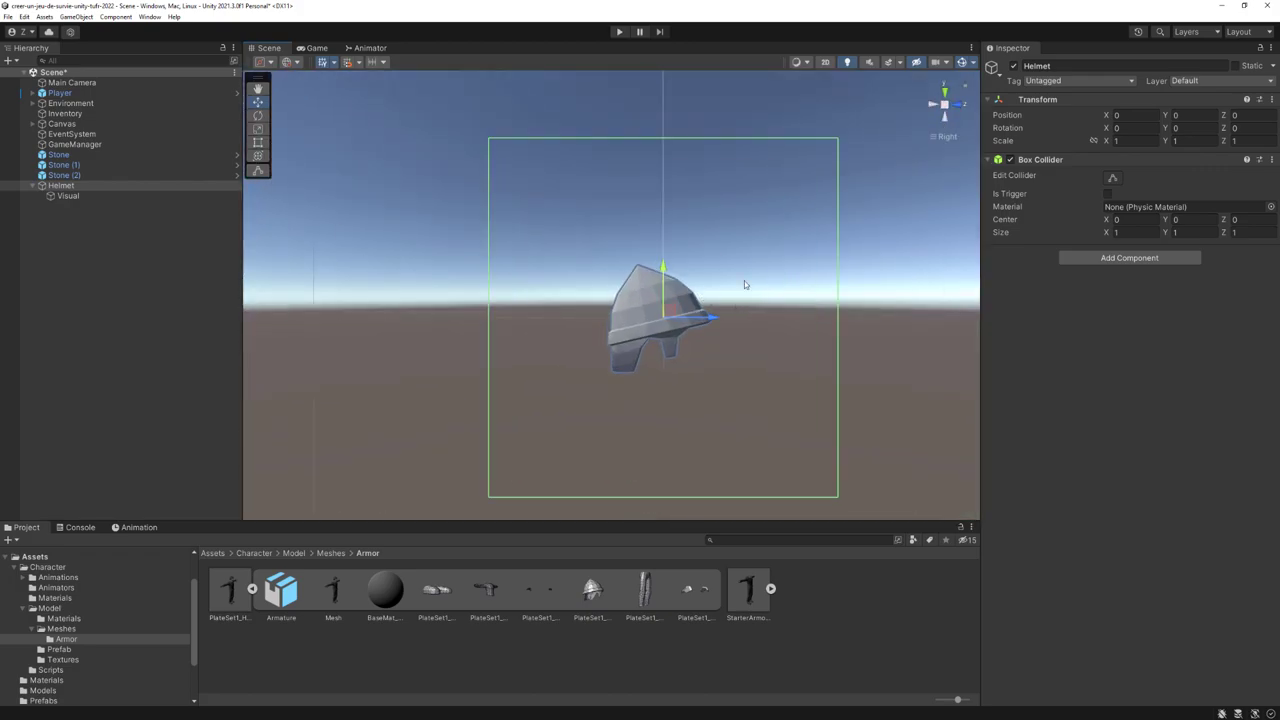
pyautogui.click(1114, 178)
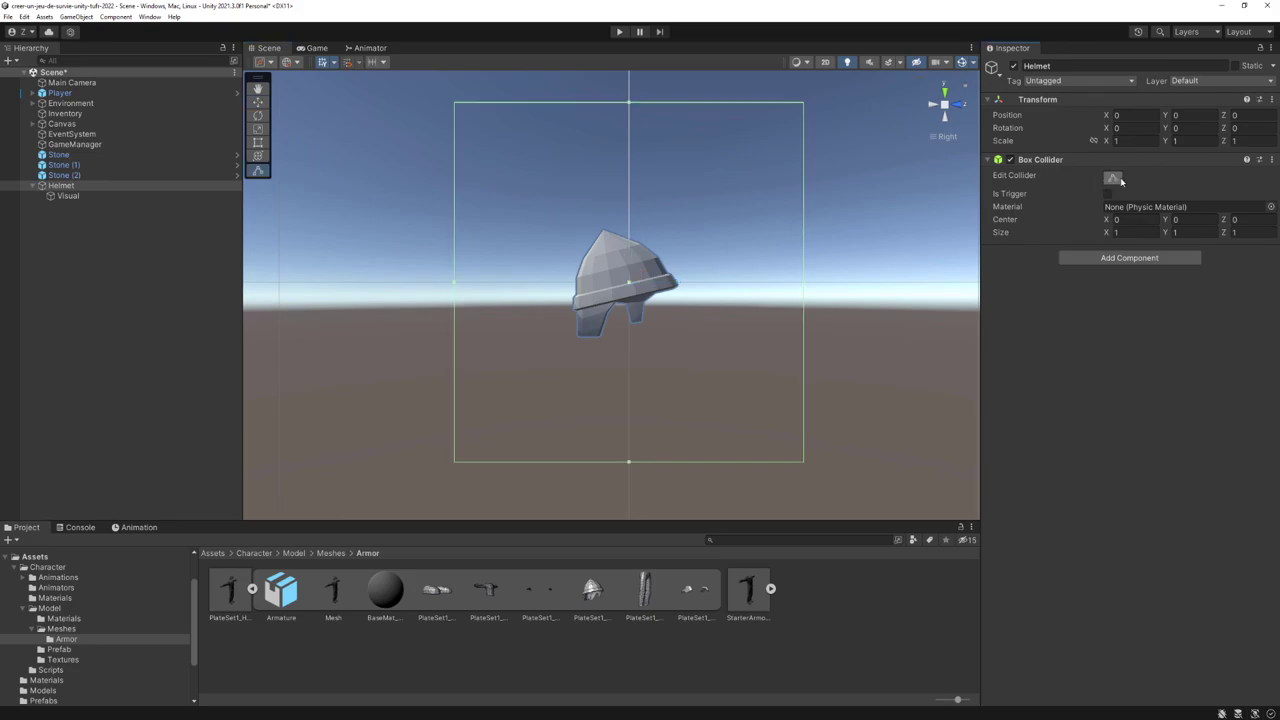
pyautogui.moveTo(455, 287); pyautogui.dragTo(568, 288)
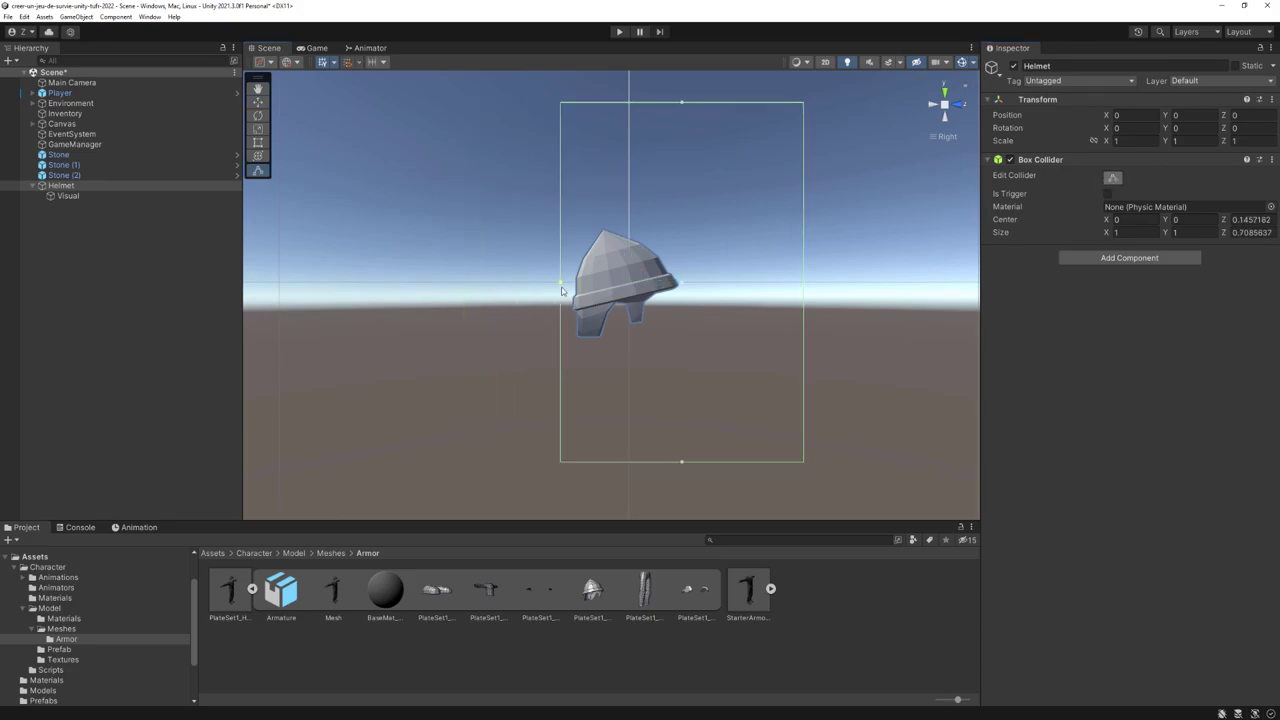
pyautogui.moveTo(804, 285); pyautogui.dragTo(681, 284)
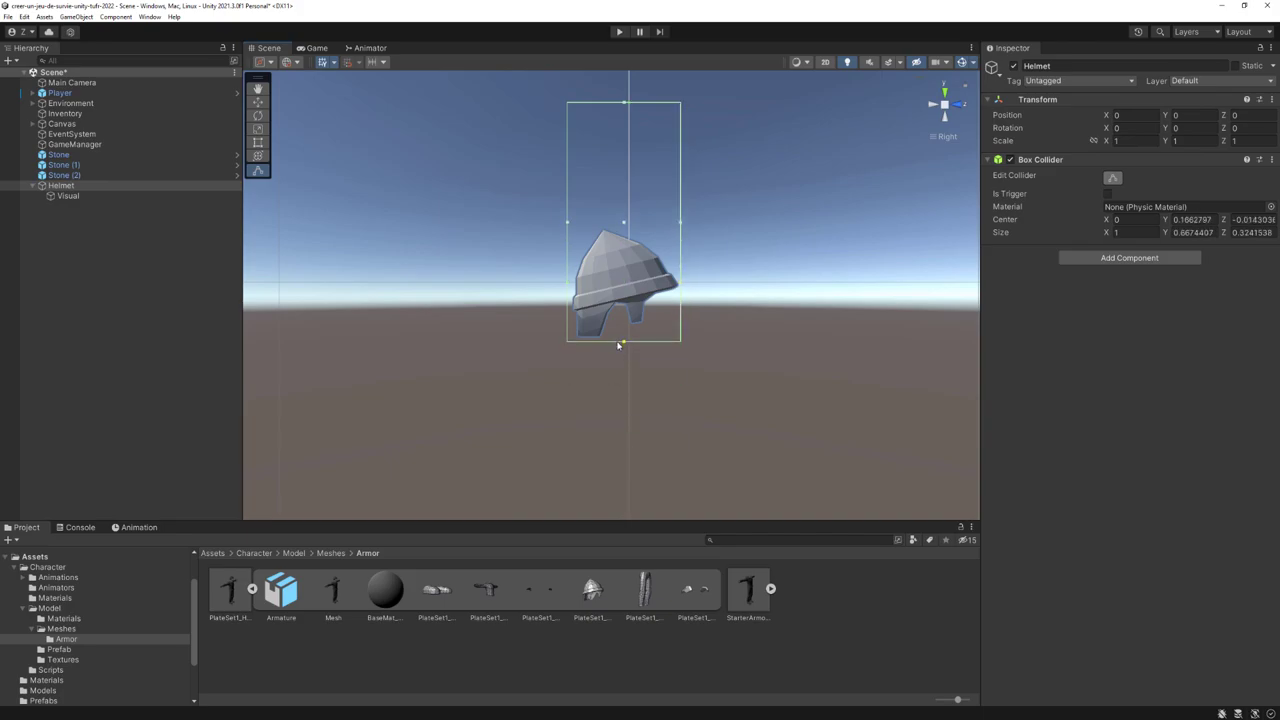
pyautogui.moveTo(621, 463); pyautogui.dragTo(622, 341)
pyautogui.moveTo(625, 104); pyautogui.dragTo(622, 229)
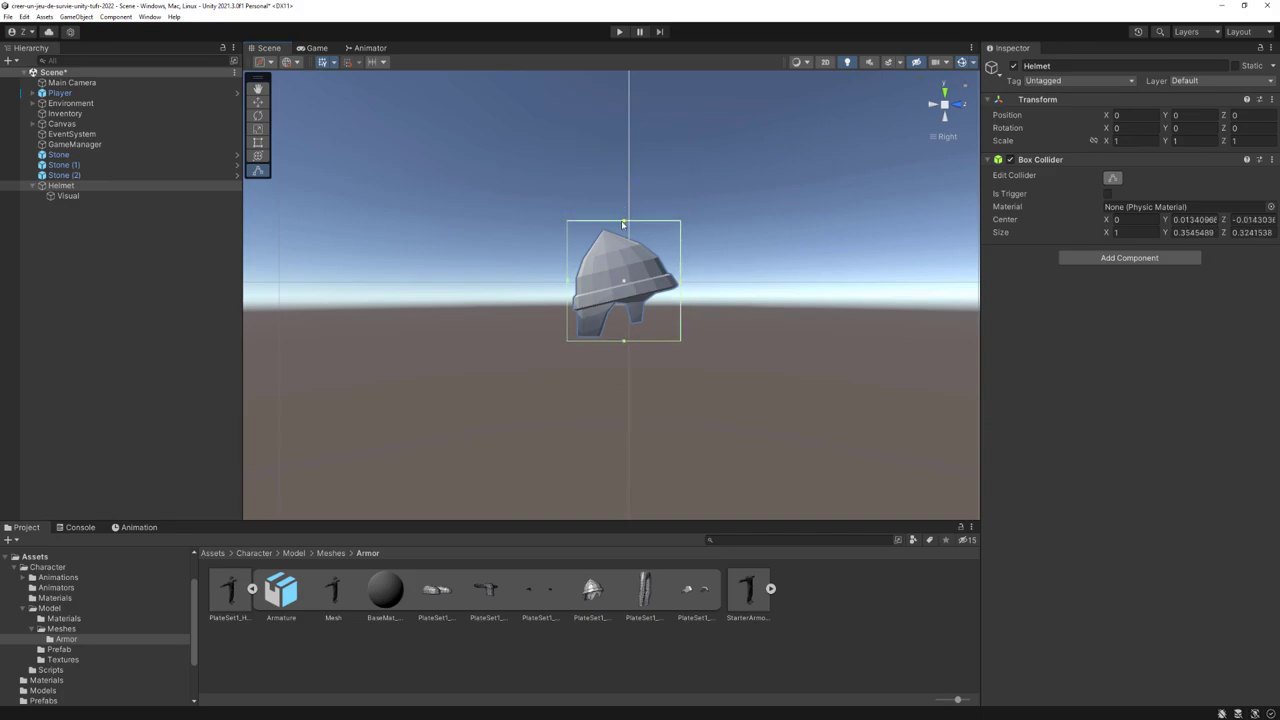
# Step: Trim the collider's left and right faces to the helmet in the front view
pyautogui.click(958, 104)
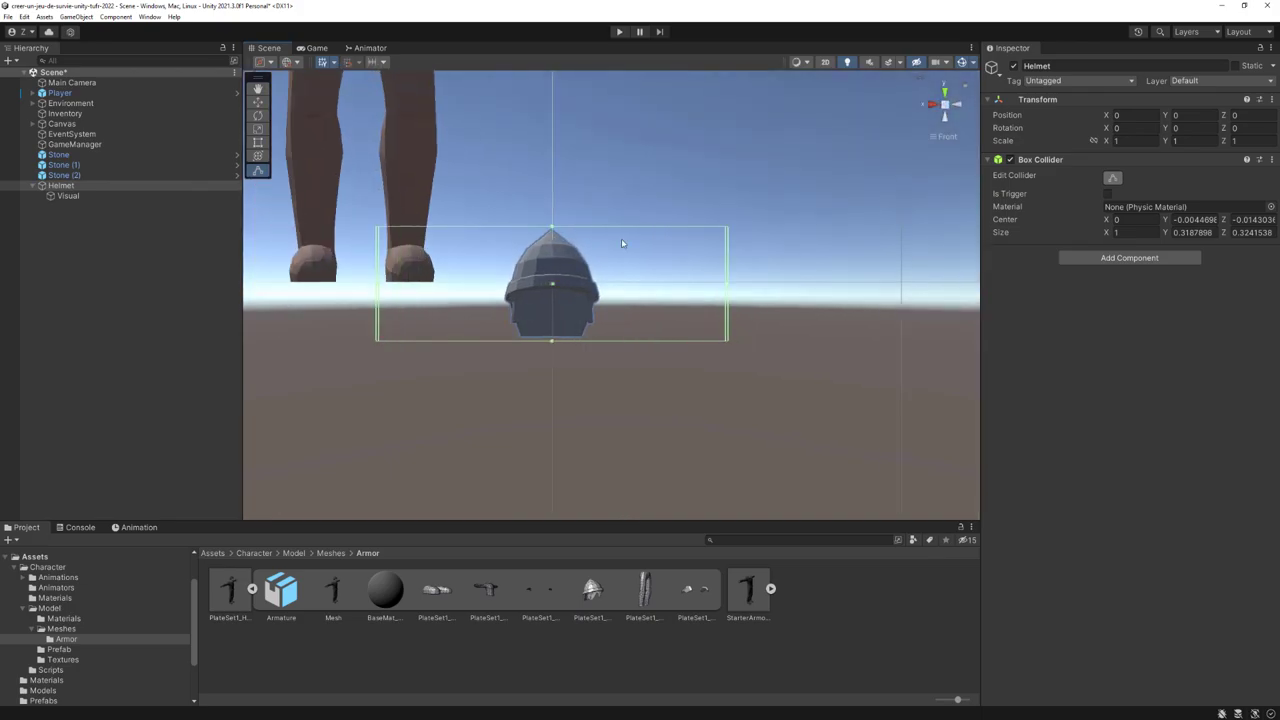
pyautogui.moveTo(342, 283); pyautogui.dragTo(485, 283)
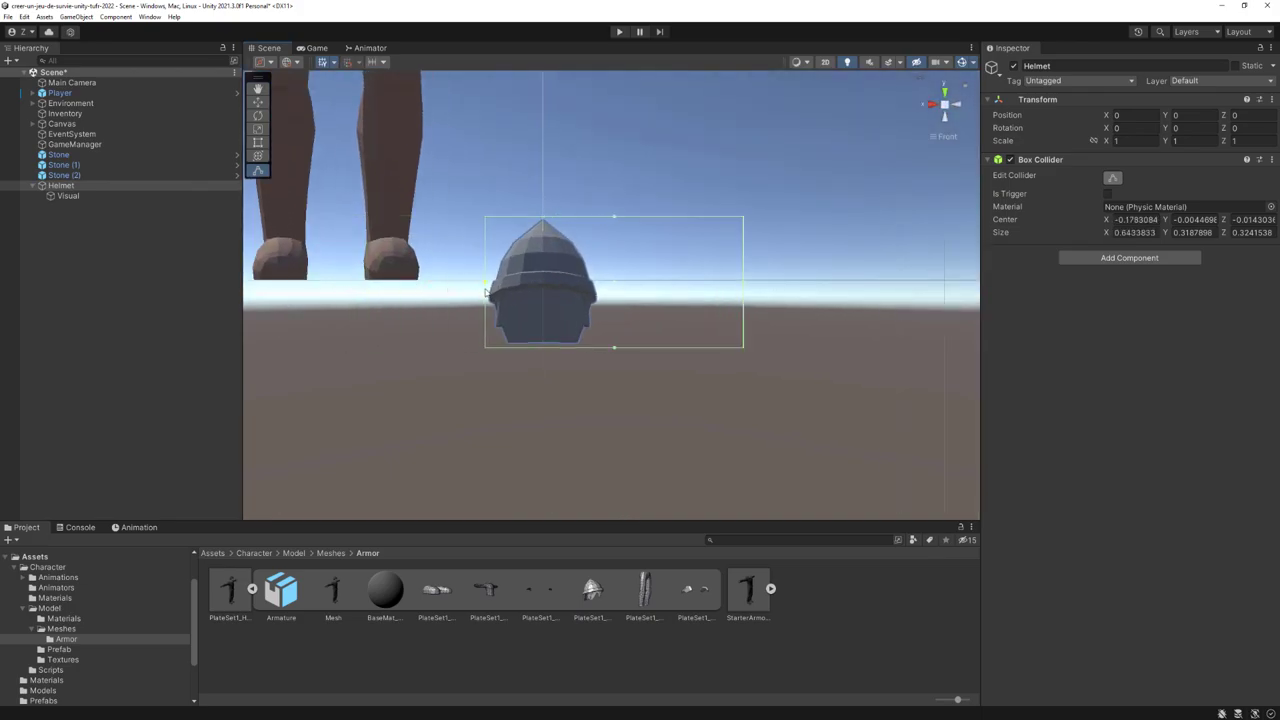
pyautogui.moveTo(743, 283)
pyautogui.mouseDown()
pyautogui.moveTo(600, 283)
pyautogui.moveTo(751, 291)
pyautogui.mouseUp()
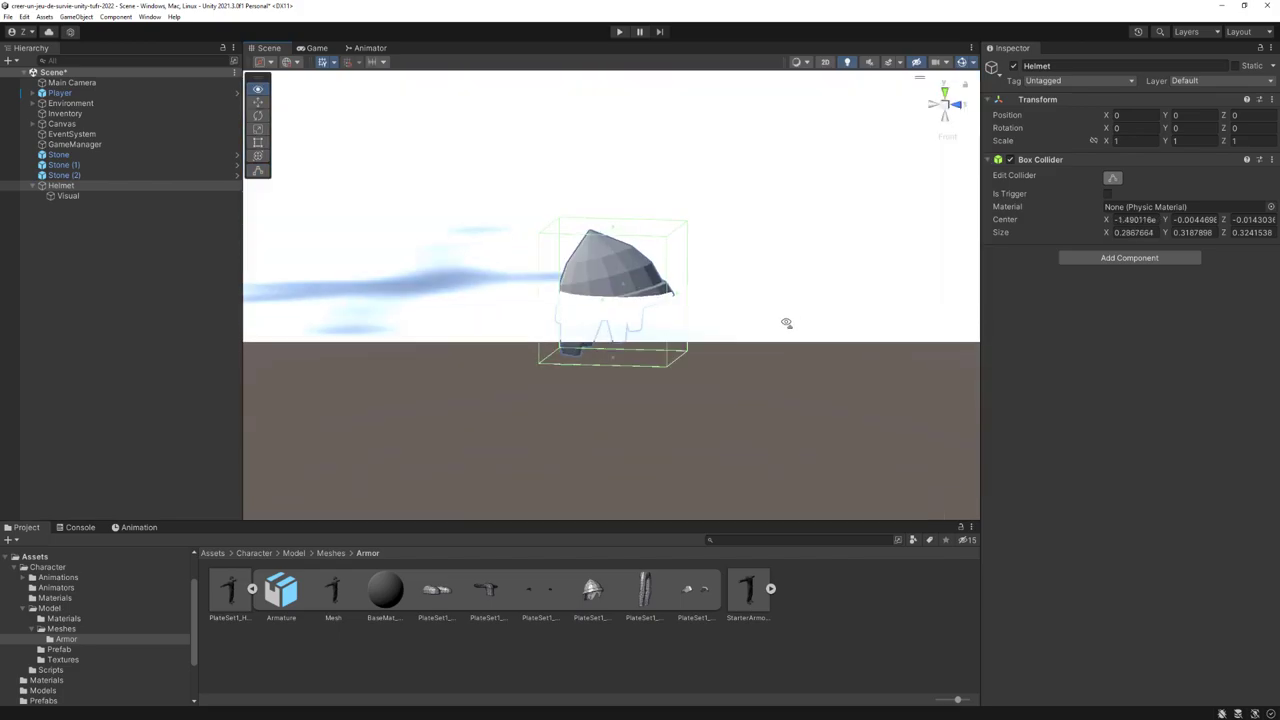
pyautogui.moveTo(777, 249)
pyautogui.keyDown('alt'); pyautogui.mouseDown()
pyautogui.moveTo(619, 221)
pyautogui.moveTo(737, 240)
pyautogui.mouseUp(); pyautogui.keyUp('alt')
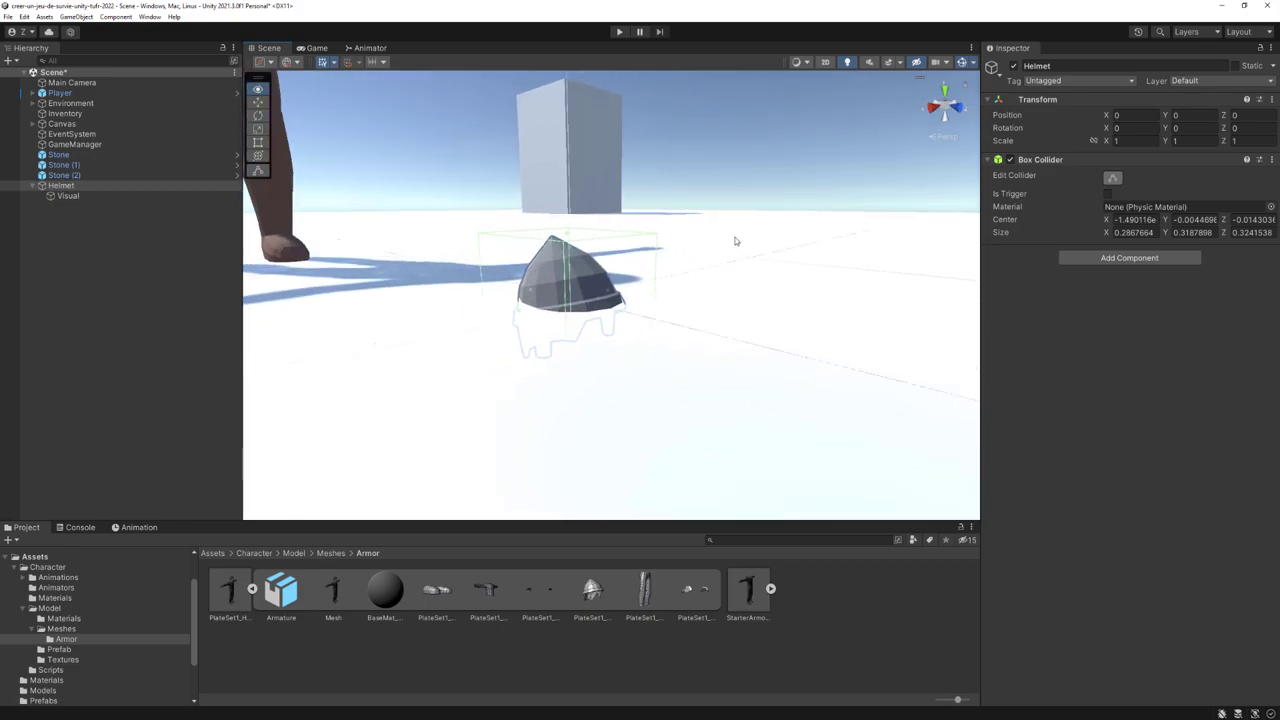
# Step: Add a Rigidbody component to the Helmet
pyautogui.click(1108, 260)
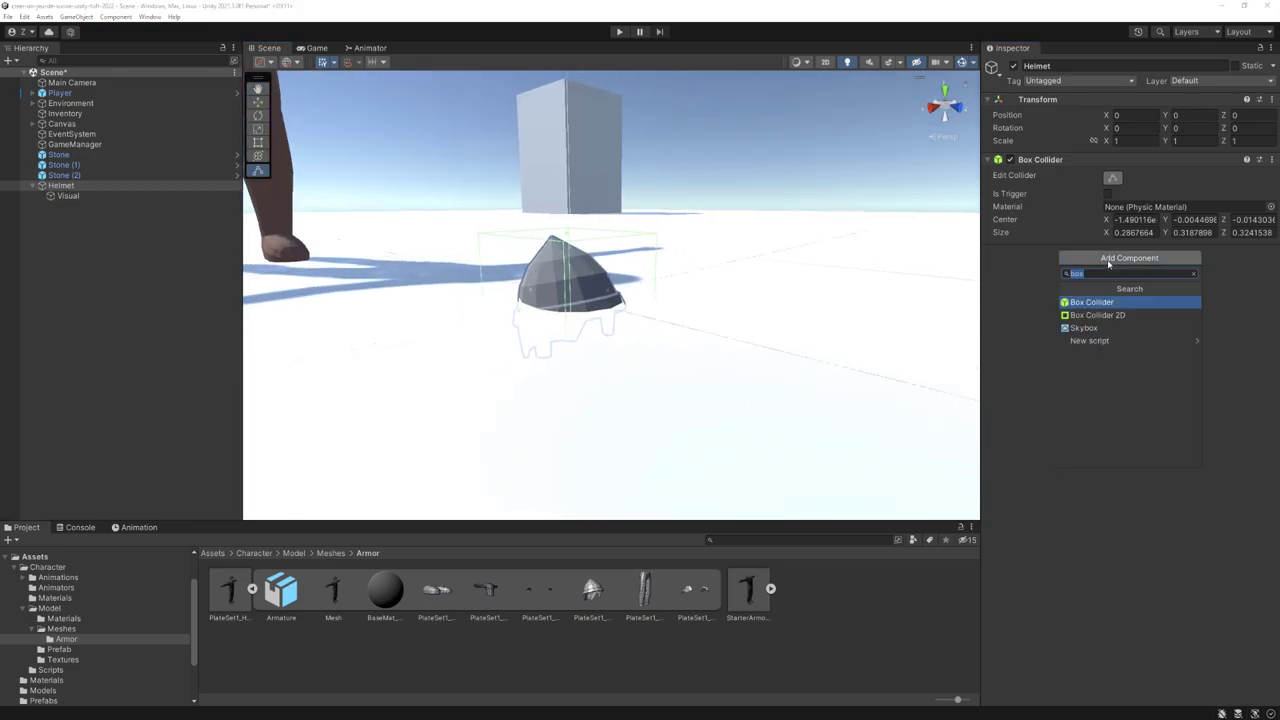
pyautogui.write('r')
pyautogui.press('BackSpace')
pyautogui.write('rigi')
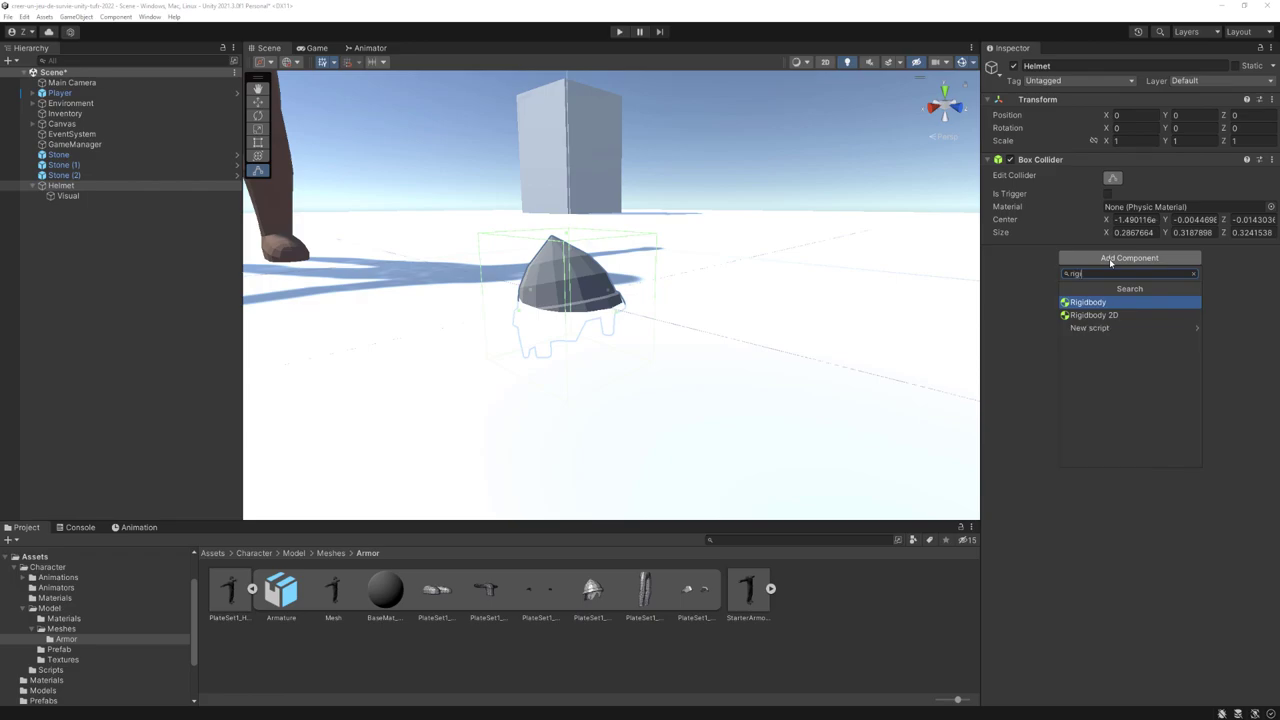
pyautogui.press('Escape')
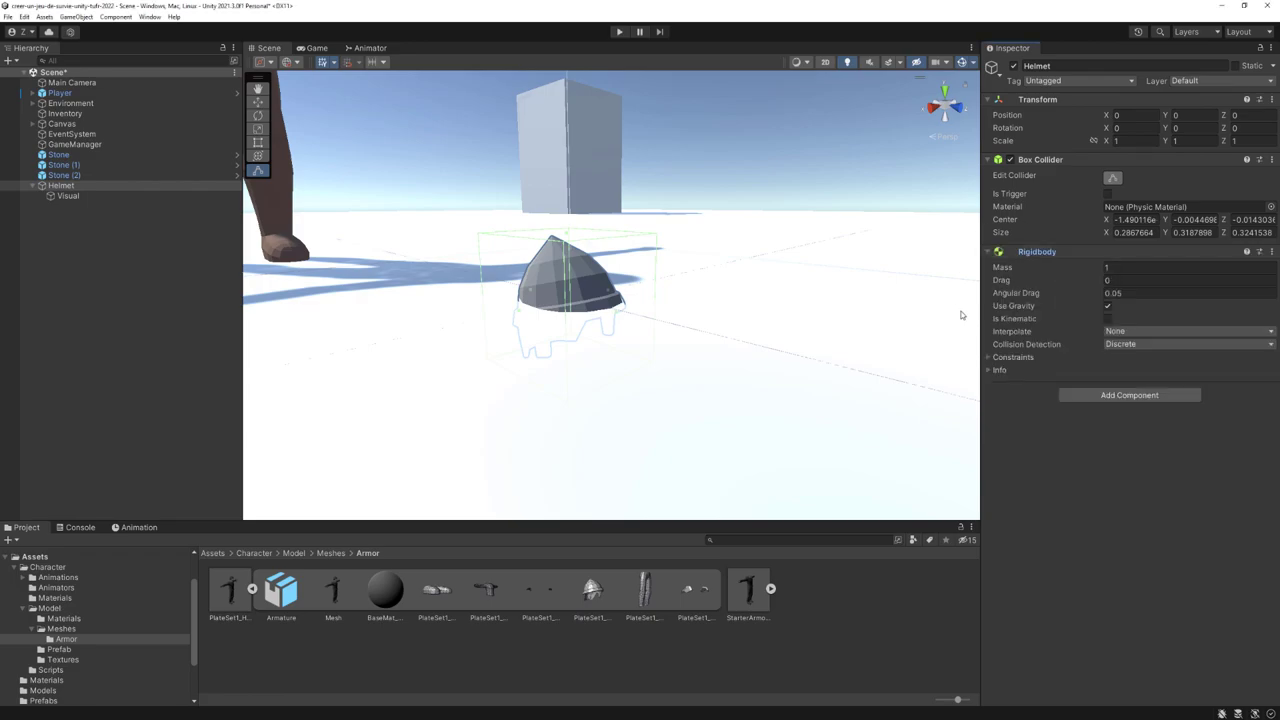
# Step: Add the Item script component to the Helmet
pyautogui.click(1118, 398)
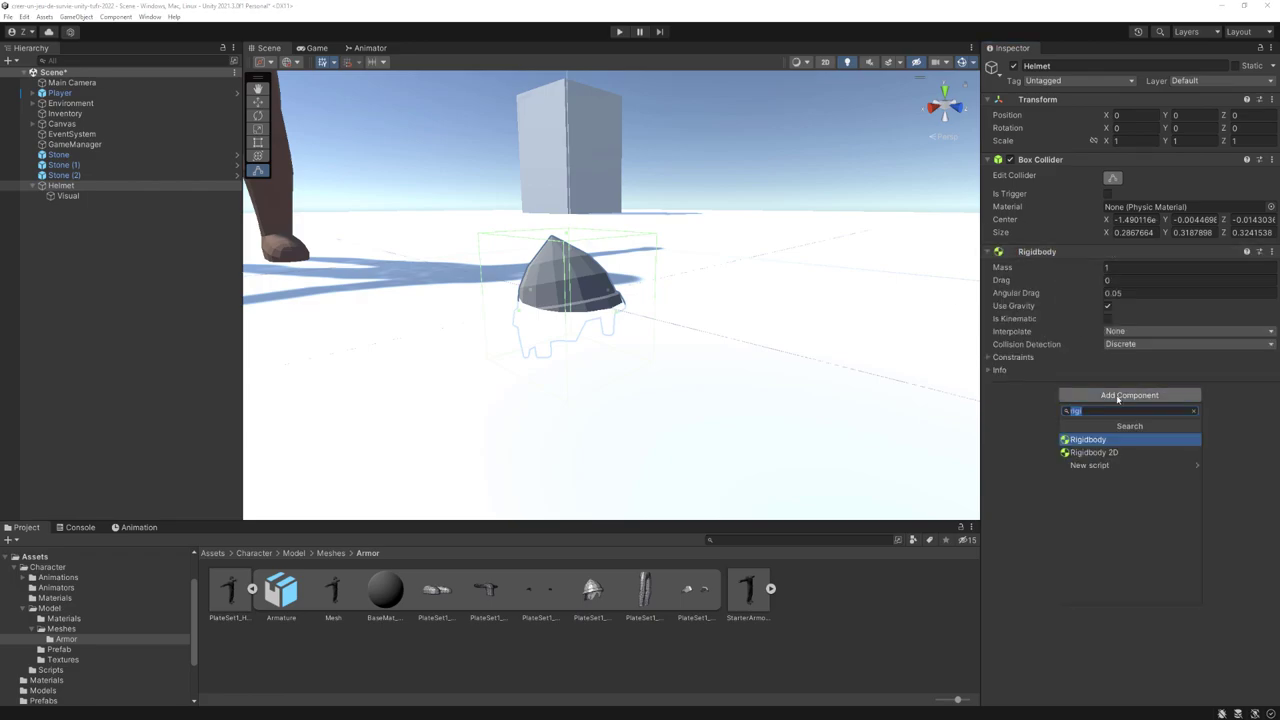
pyautogui.write('ite')
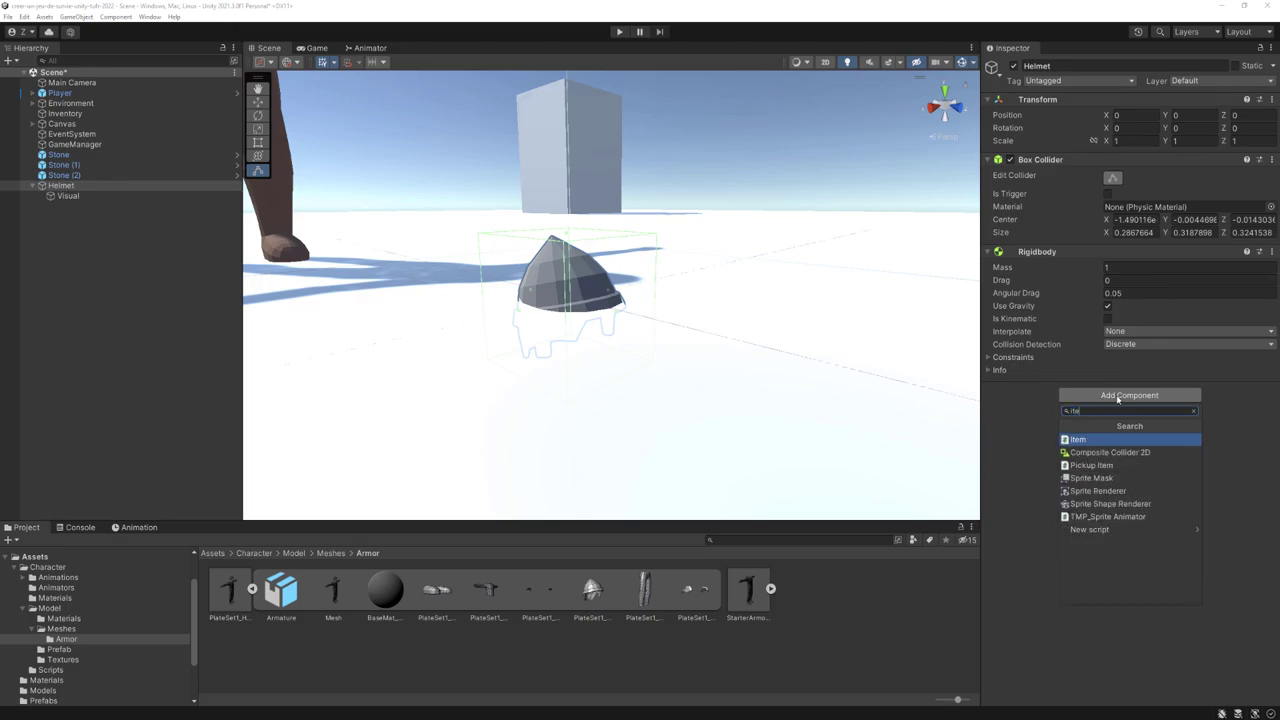
pyautogui.click(1083, 441)
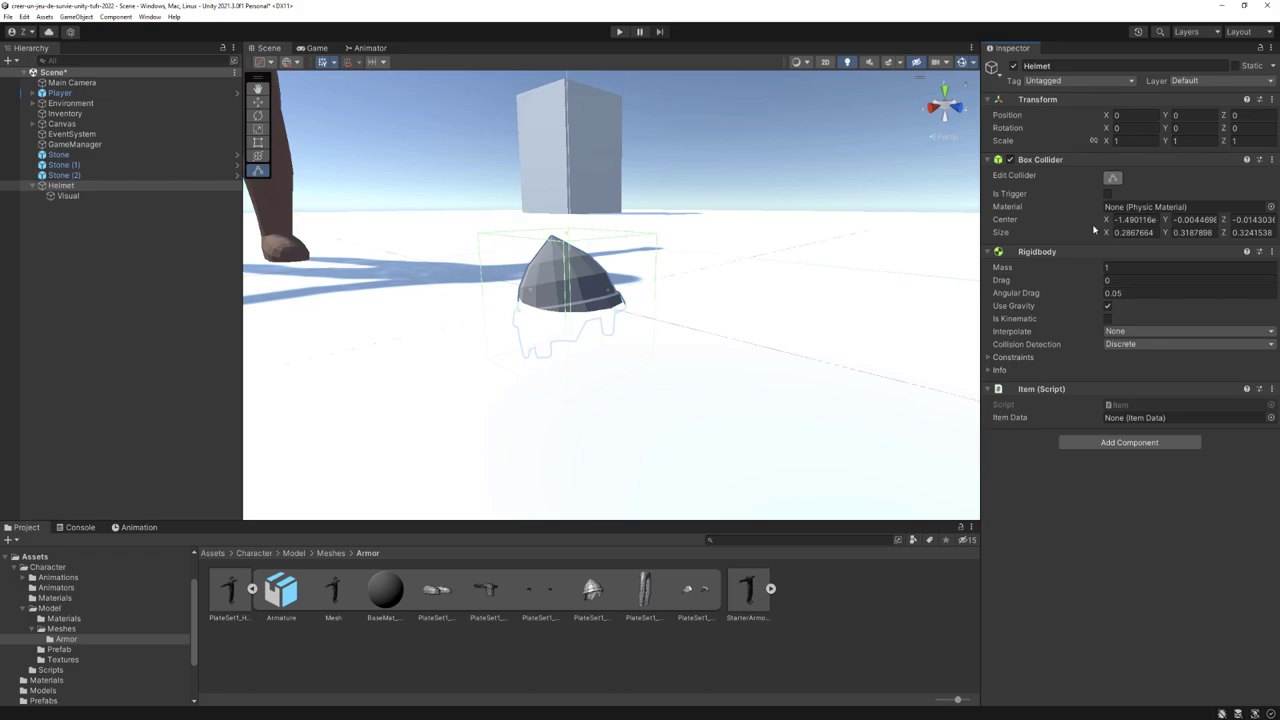
# Step: Tag the Helmet as Item and put only the Helmet, not its children, on layer 6: Item
pyautogui.click(1040, 84)
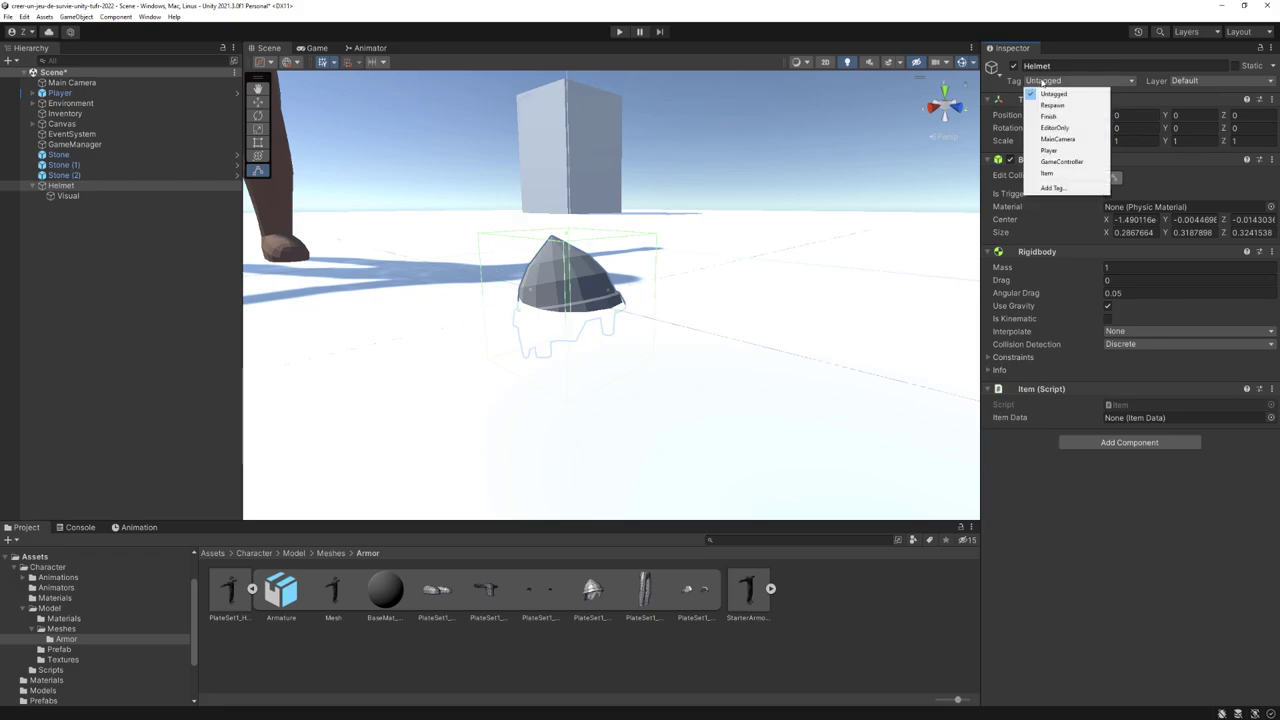
pyautogui.click(1060, 176)
pyautogui.click(1200, 81)
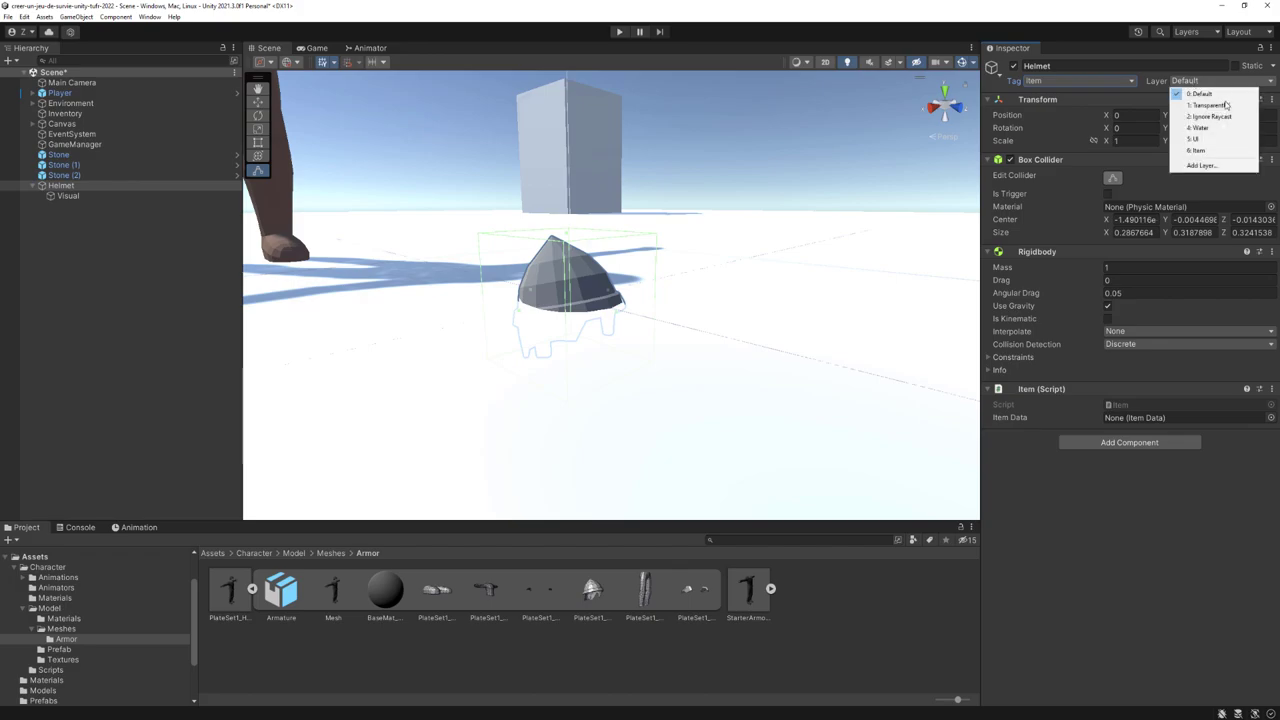
pyautogui.click(1203, 152)
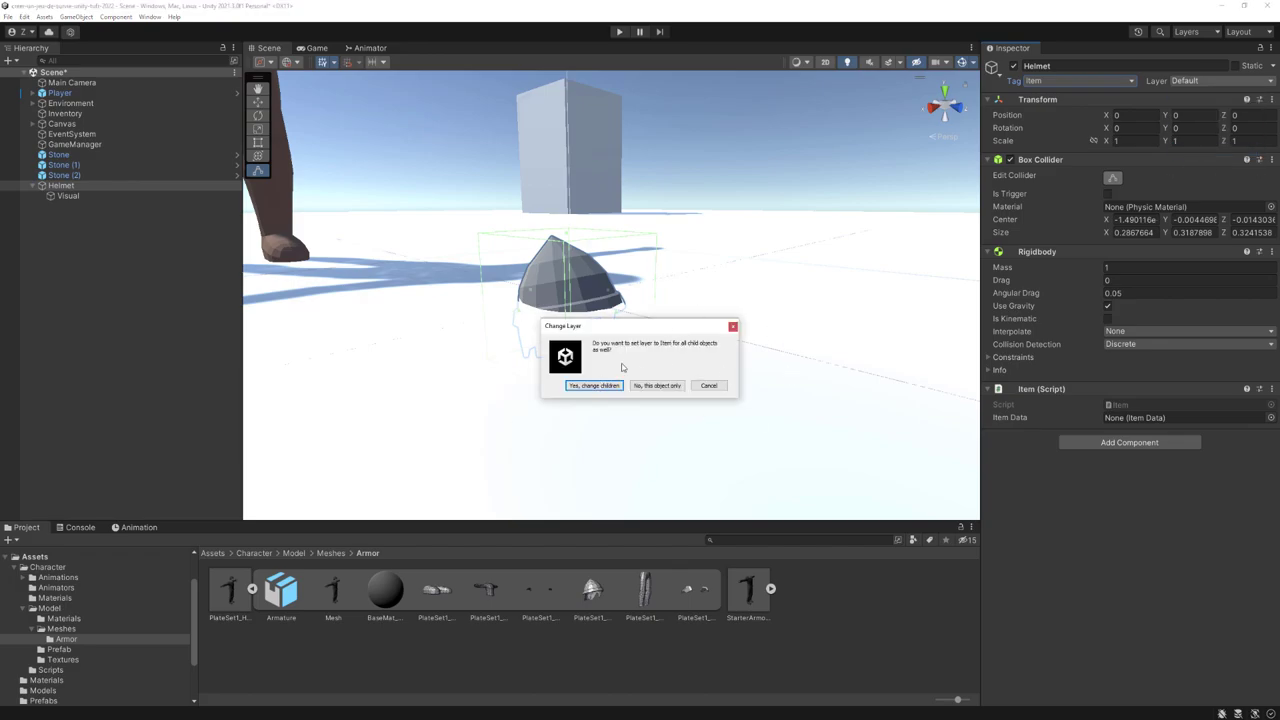
pyautogui.click(656, 386)
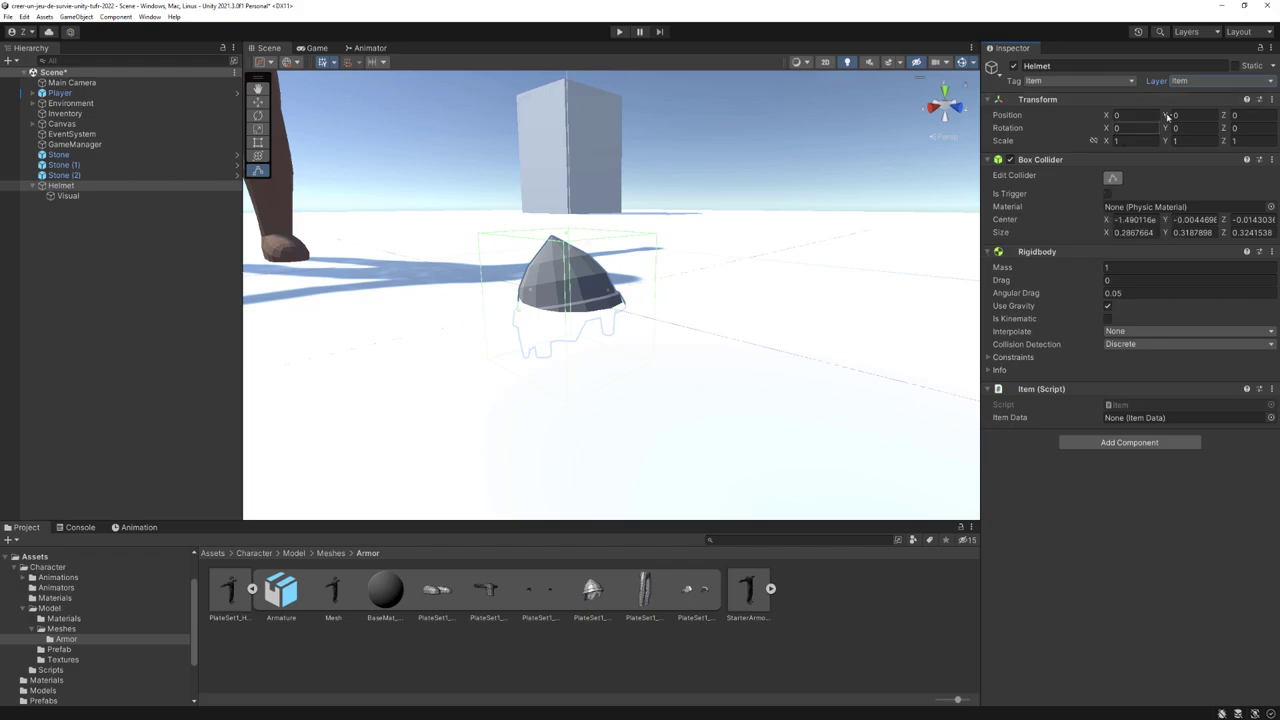
pyautogui.moveTo(712, 252); pyautogui.dragTo(724, 247, button='right')
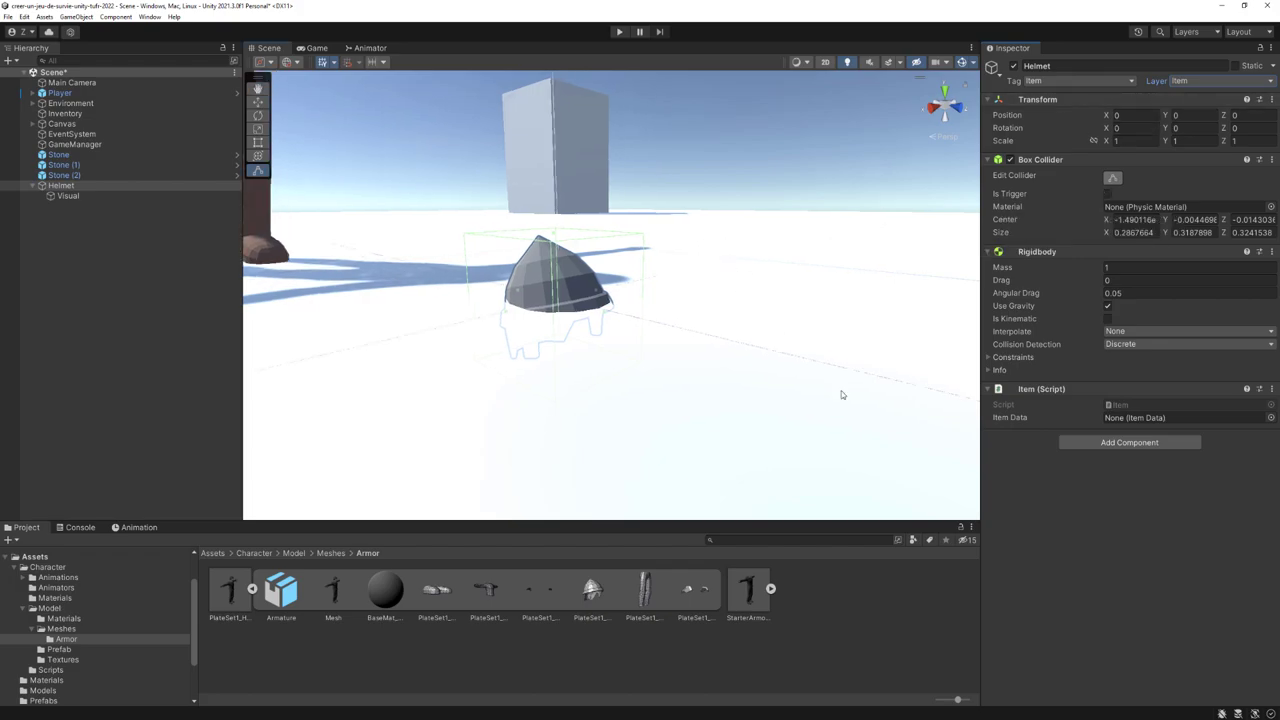
pyautogui.click(1015, 421)
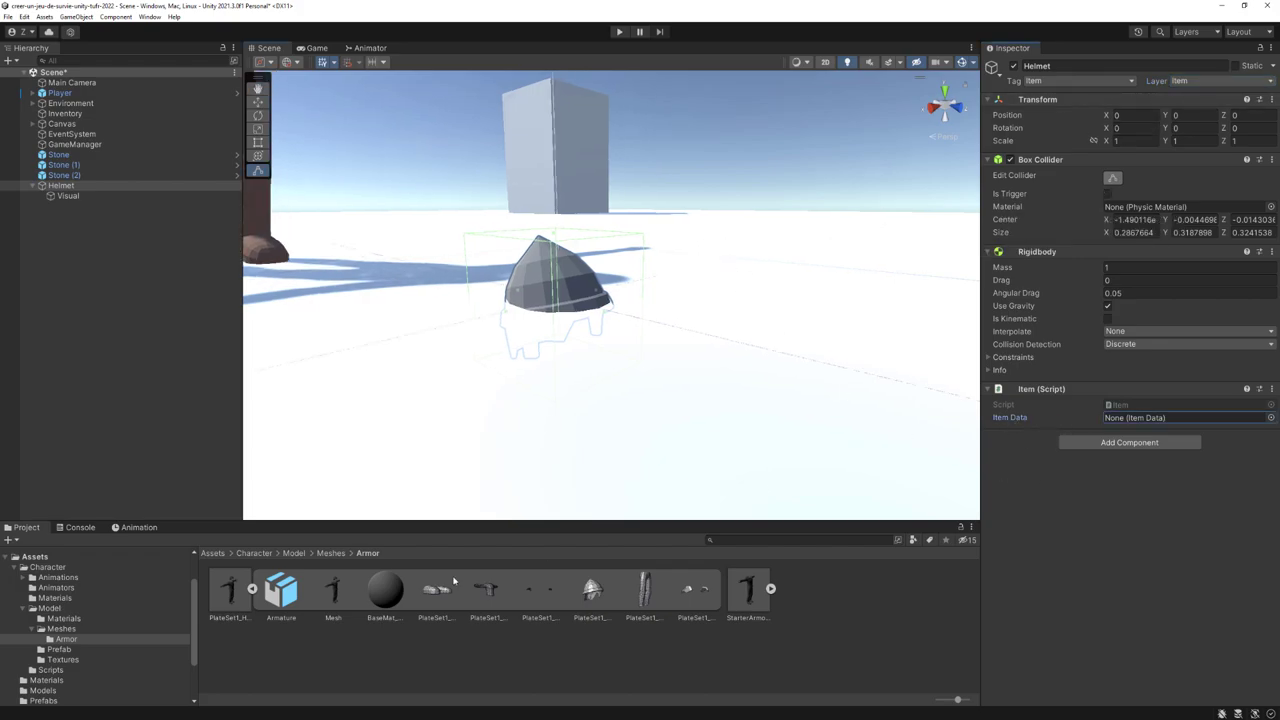
# Step: Assign the Helmet item data from Textures > Icons to the Item script's Item Data field
pyautogui.scroll(-3, 124, 617)
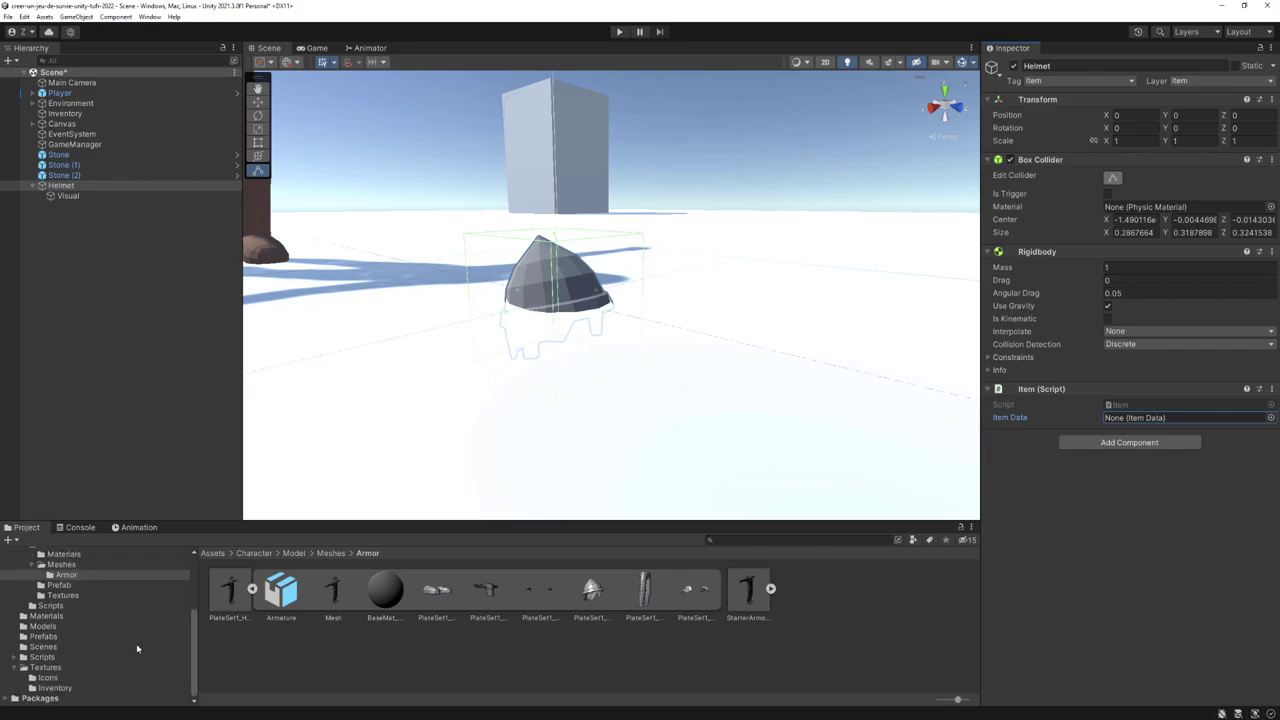
pyautogui.click(55, 689)
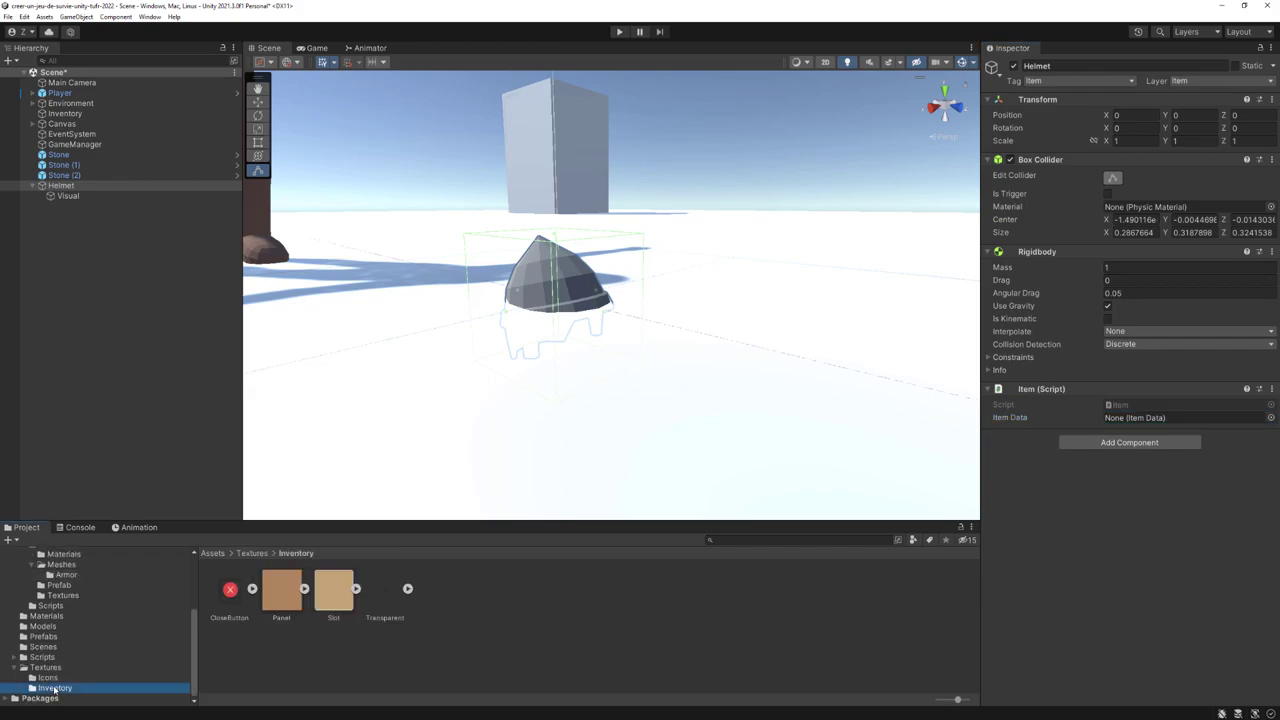
pyautogui.click(49, 679)
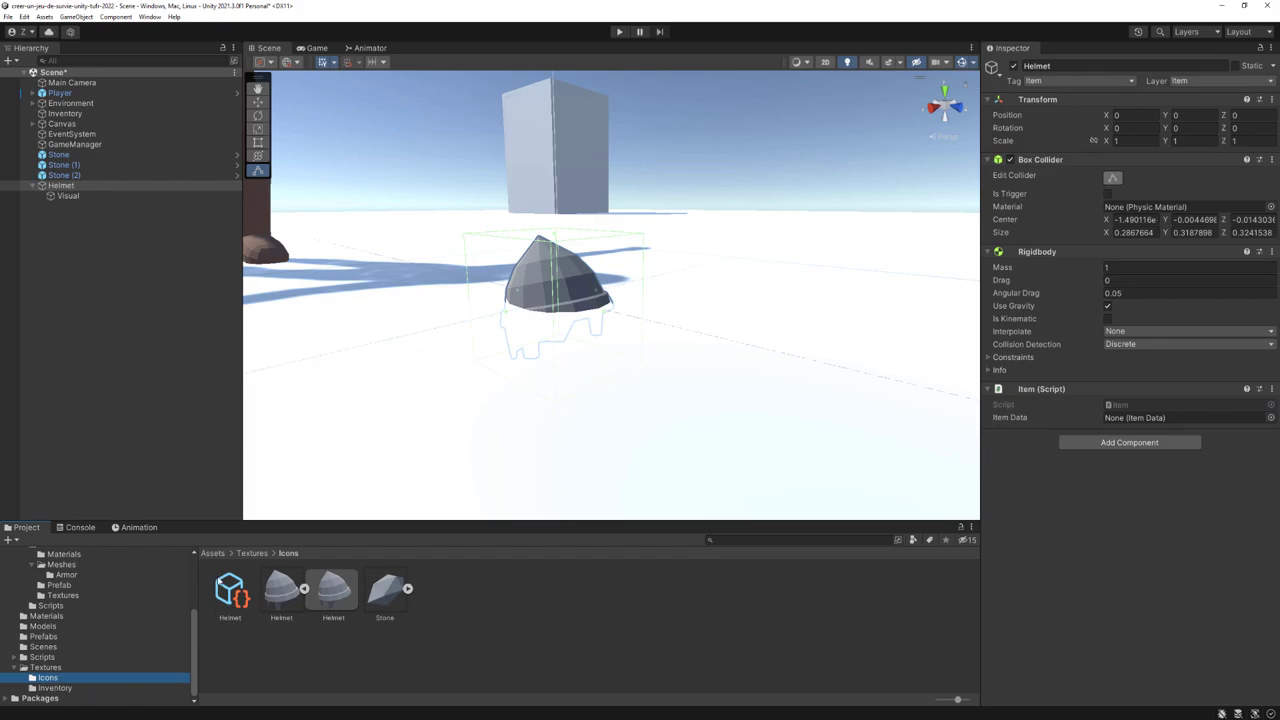
pyautogui.click(303, 589)
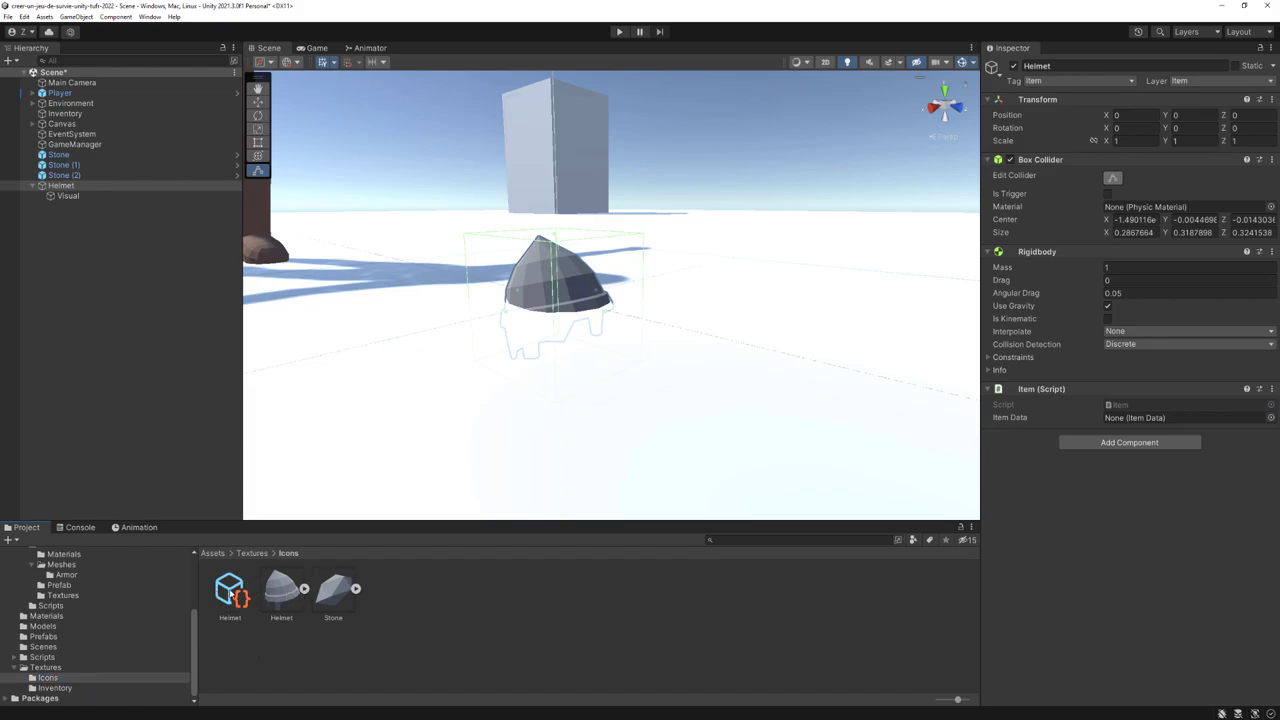
pyautogui.moveTo(227, 594)
pyautogui.mouseDown()
pyautogui.moveTo(1017, 457)
pyautogui.moveTo(1126, 421)
pyautogui.mouseUp()
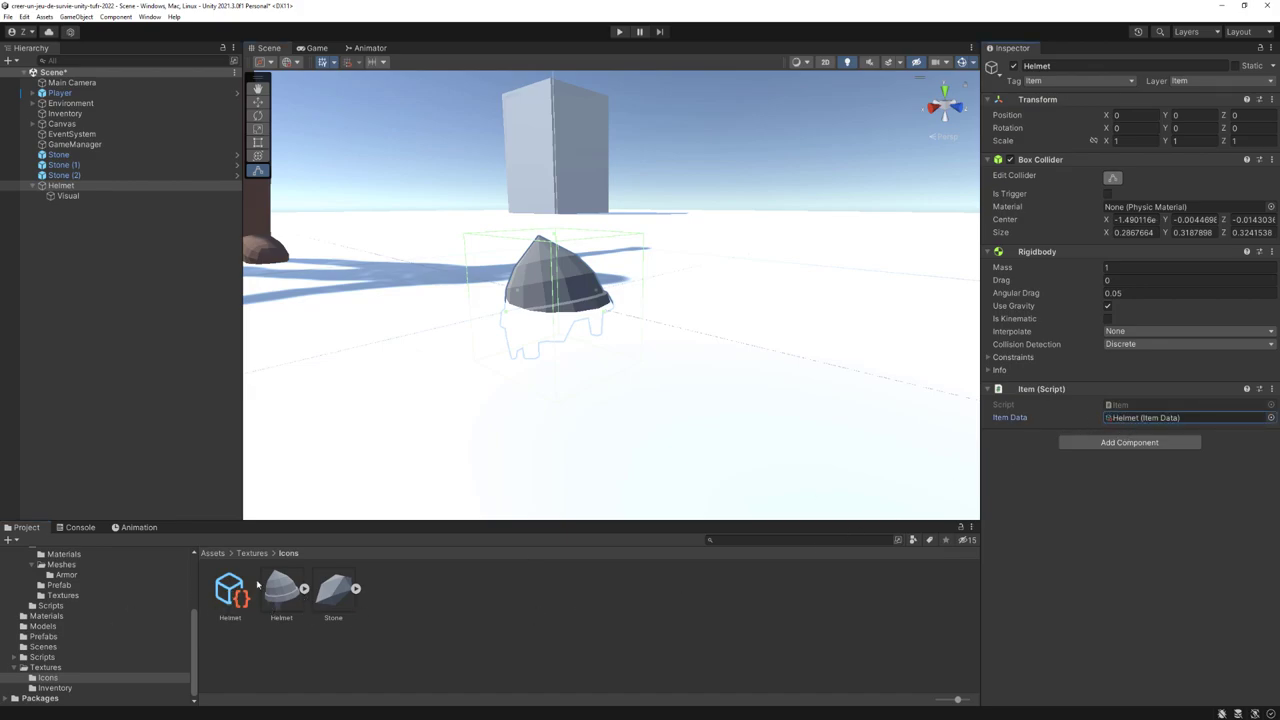
# Step: Move the Helmet item data asset into Scripts > ItemsInstances
pyautogui.click(423, 598)
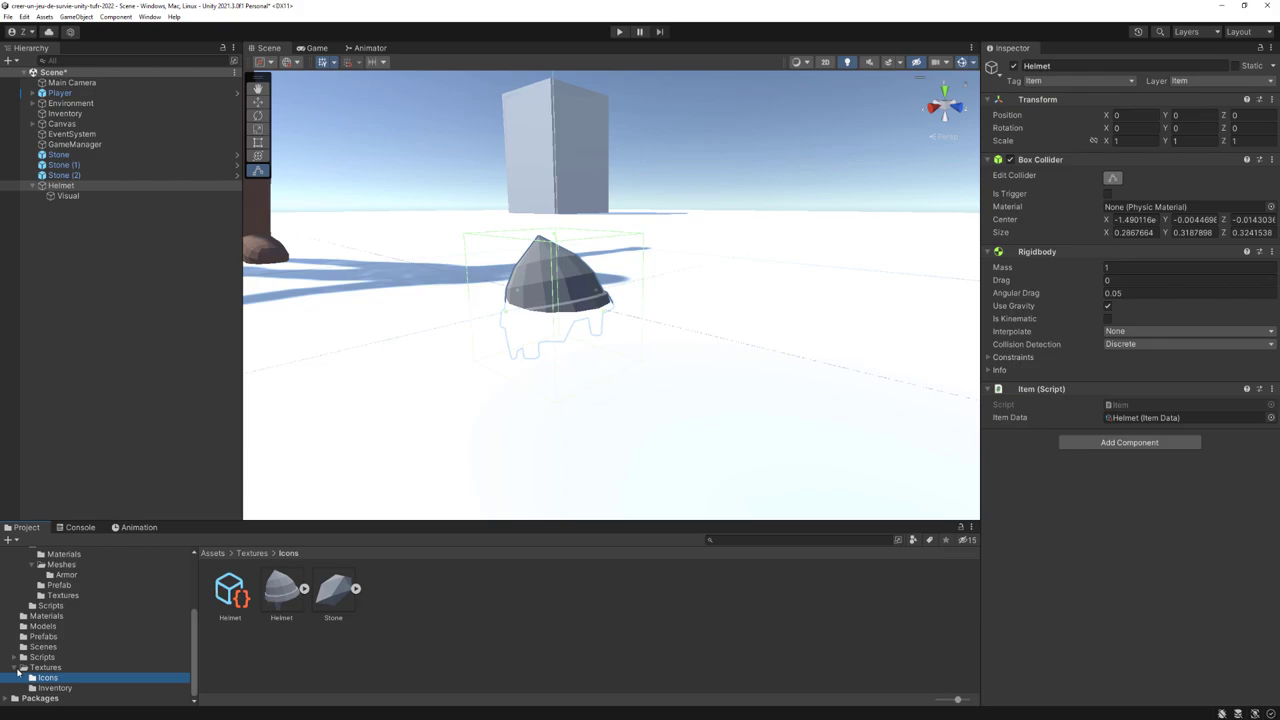
pyautogui.click(14, 657)
pyautogui.moveTo(232, 595); pyautogui.dragTo(62, 659)
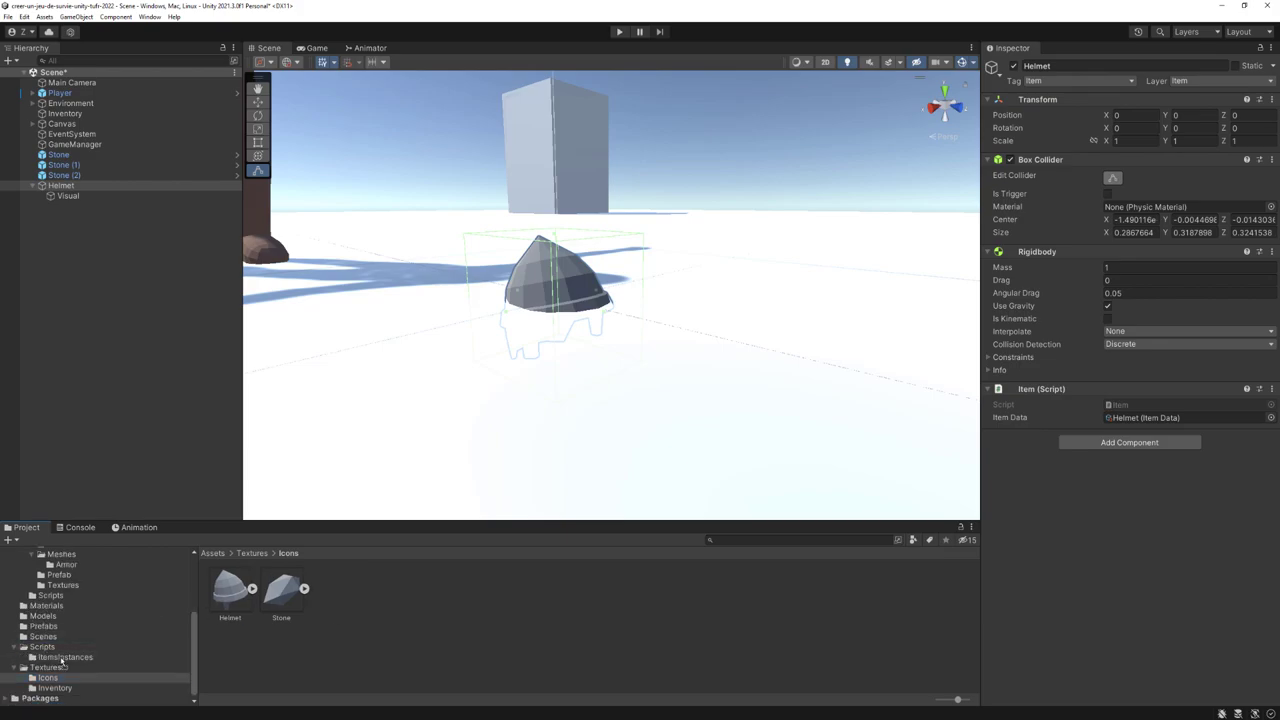
pyautogui.click(62, 658)
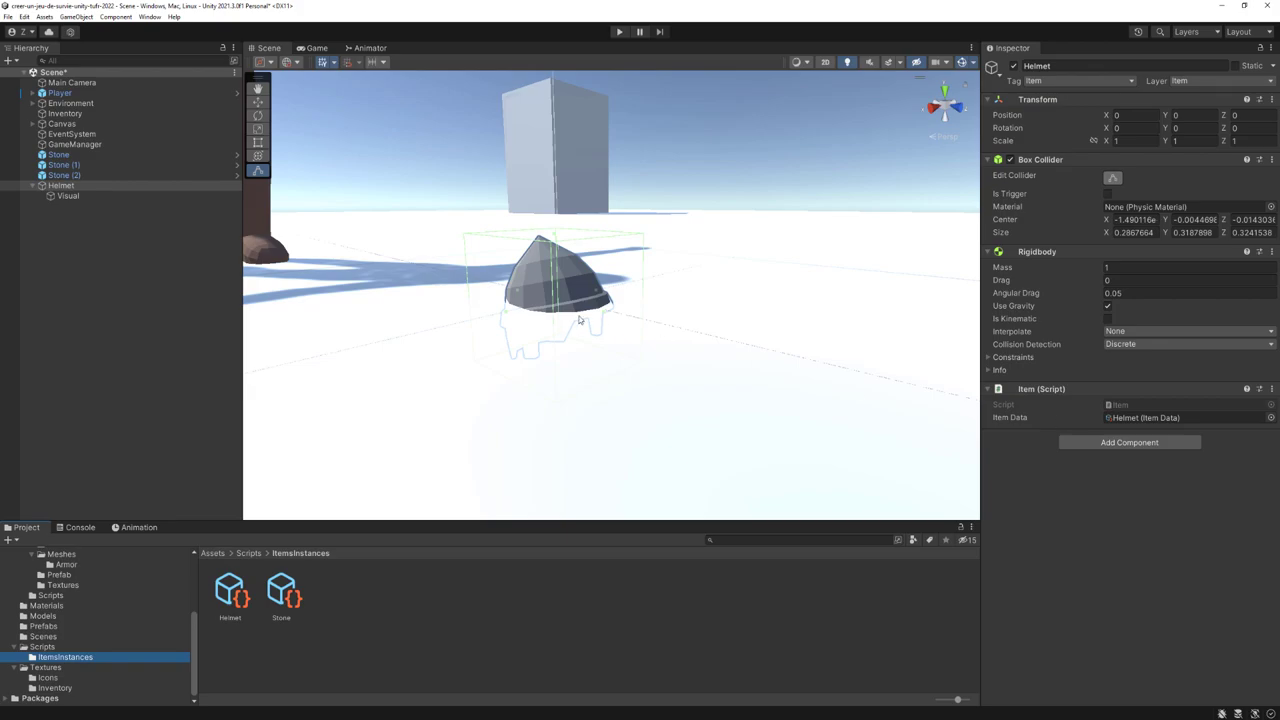
pyautogui.click(1080, 415)
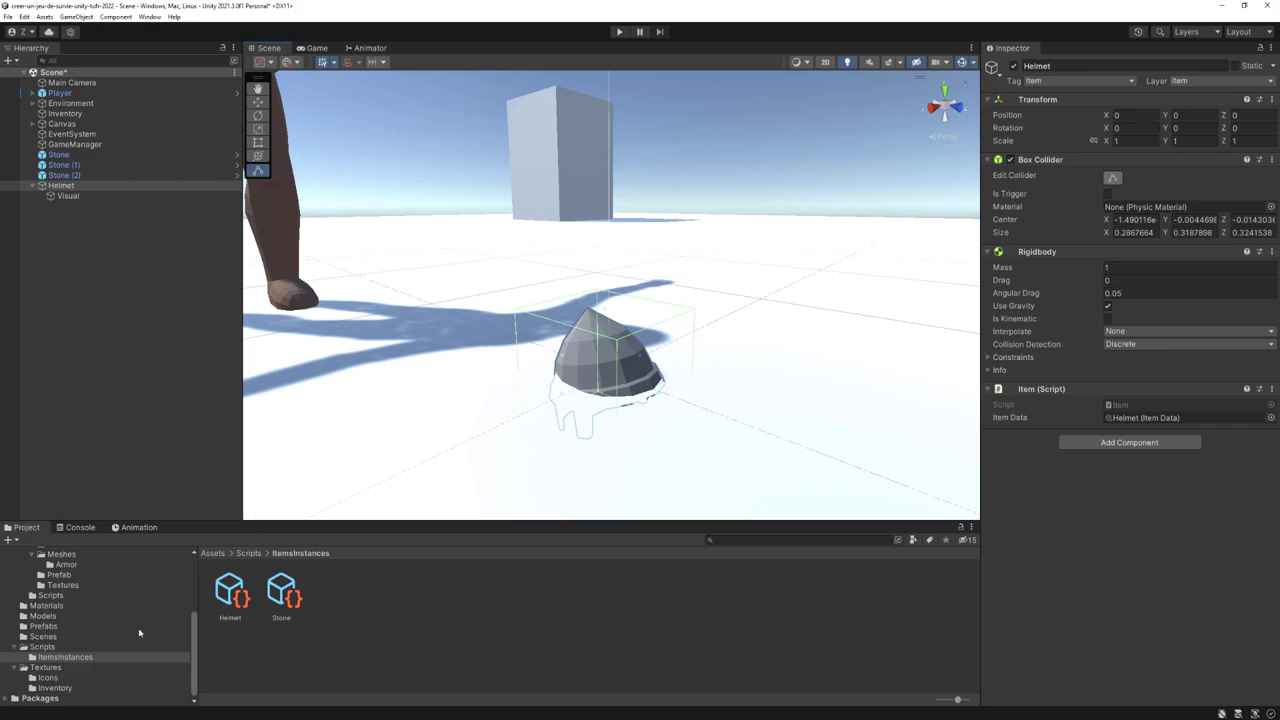
# Step: Make the Helmet a prefab in Prefabs and set it as the Helmet item data's Prefab
pyautogui.click(44, 626)
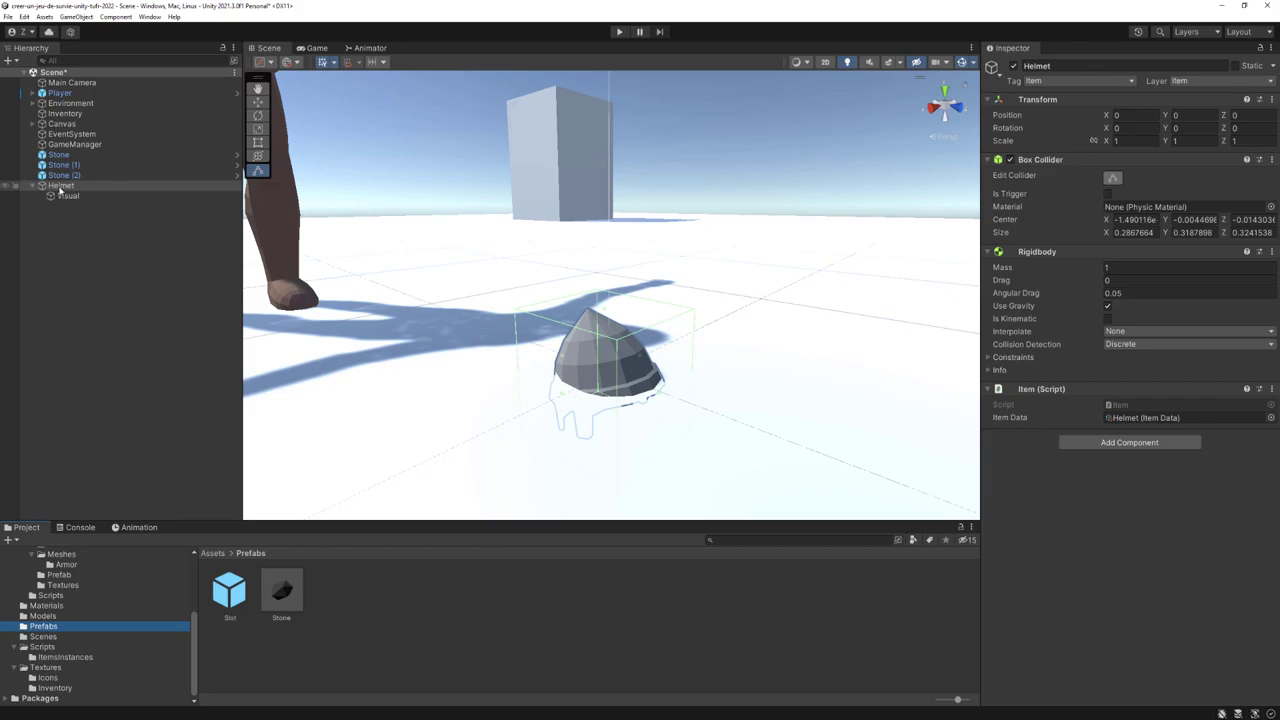
pyautogui.moveTo(58, 189)
pyautogui.mouseDown()
pyautogui.moveTo(367, 642)
pyautogui.moveTo(393, 621)
pyautogui.mouseUp()
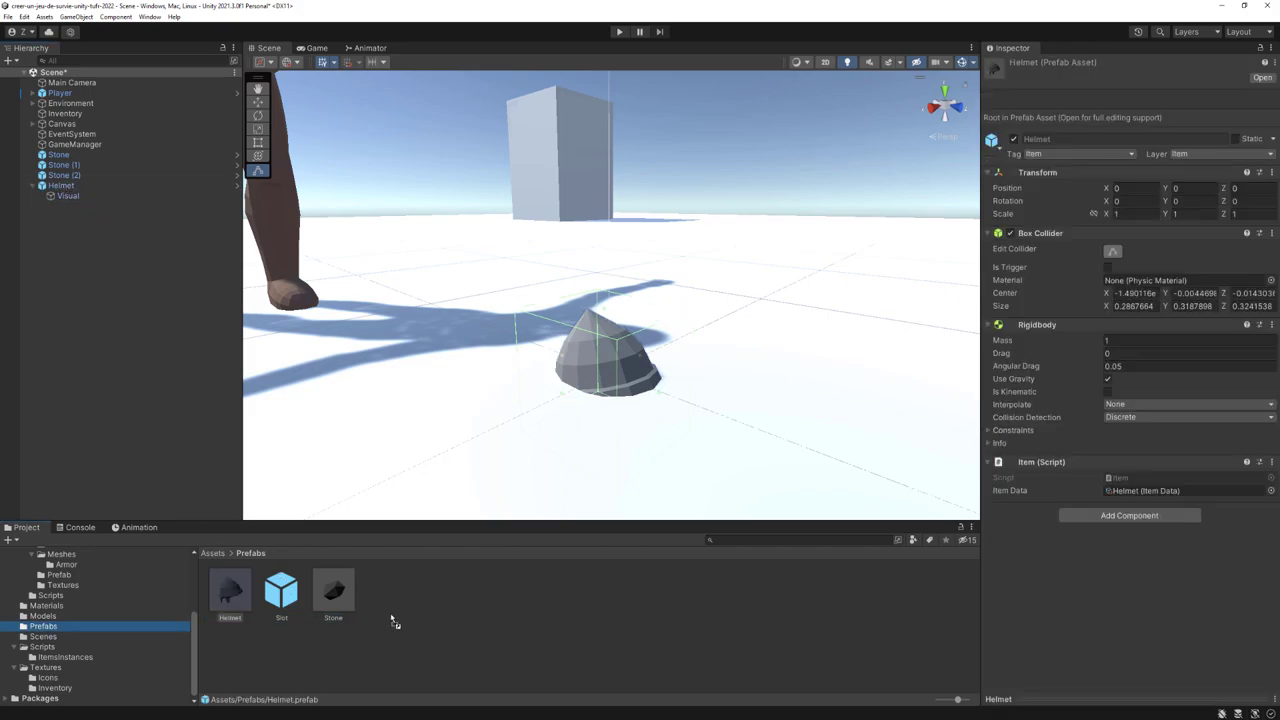
pyautogui.click(67, 658)
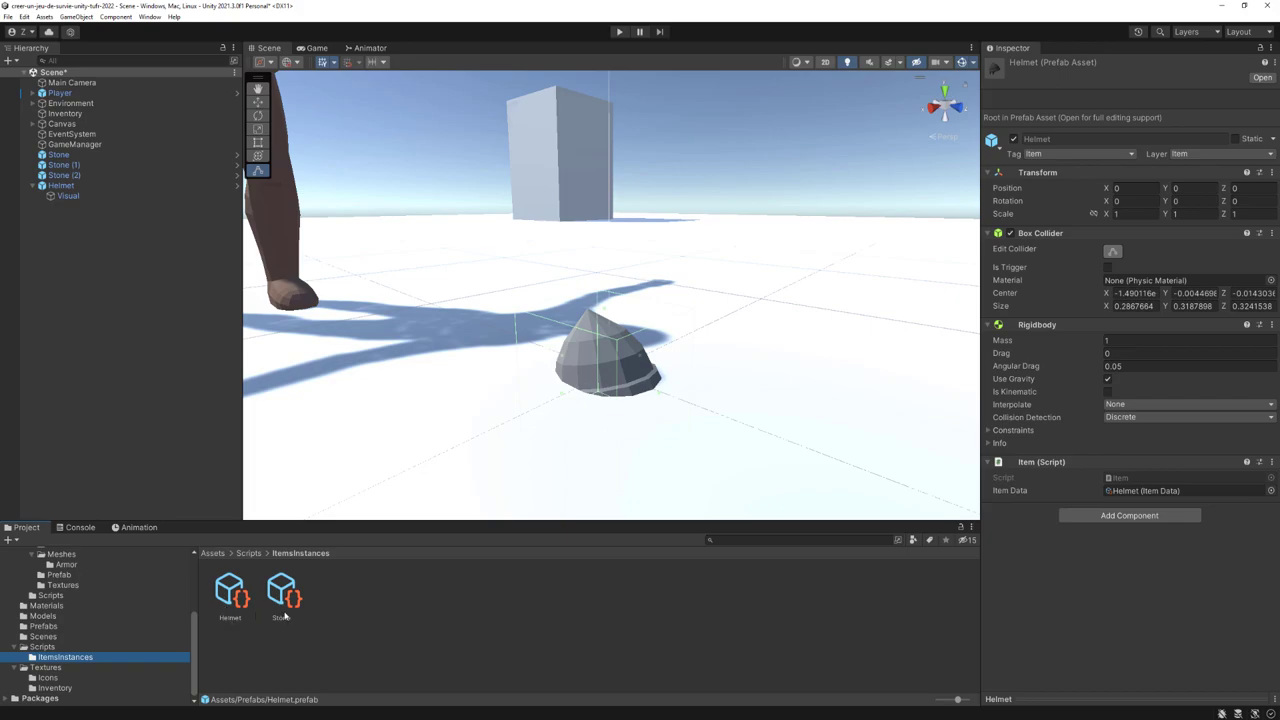
pyautogui.click(230, 593)
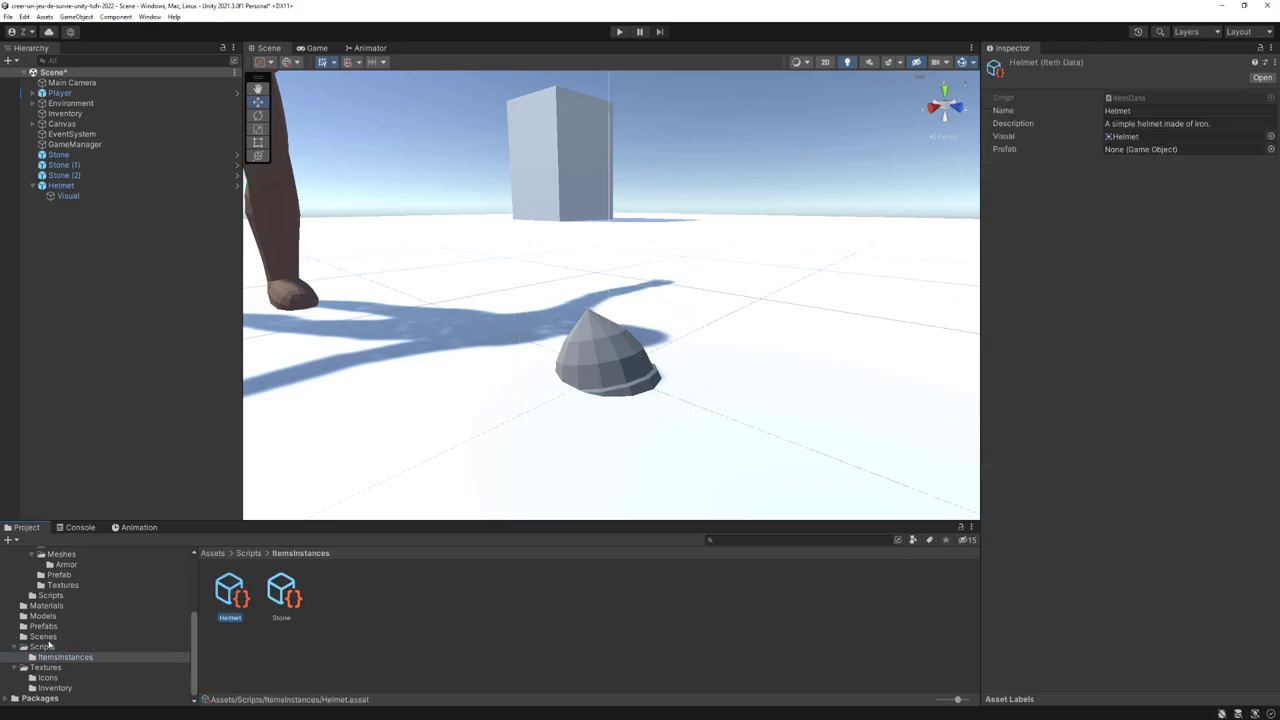
pyautogui.click(45, 627)
pyautogui.moveTo(229, 600); pyautogui.dragTo(1147, 152)
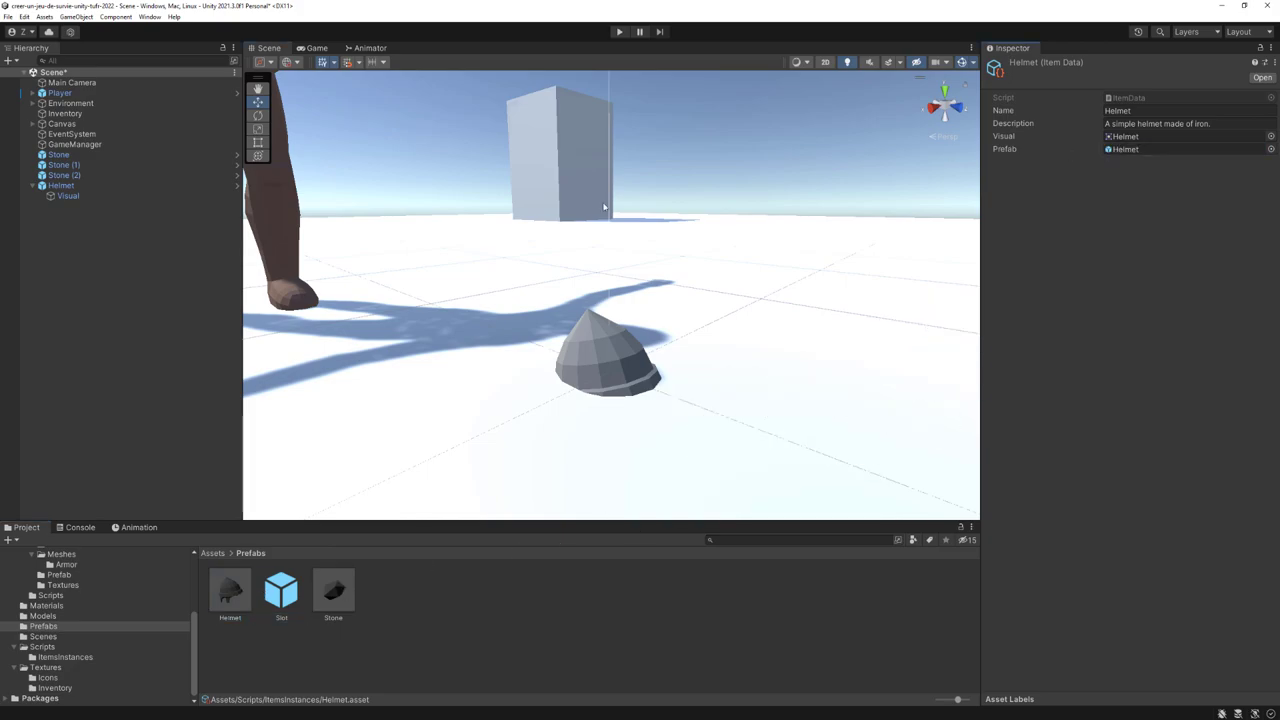
pyautogui.moveTo(496, 330)
pyautogui.mouseDown(button='right')
pyautogui.moveTo(664, 367)
pyautogui.moveTo(614, 373)
pyautogui.mouseUp(button='right')
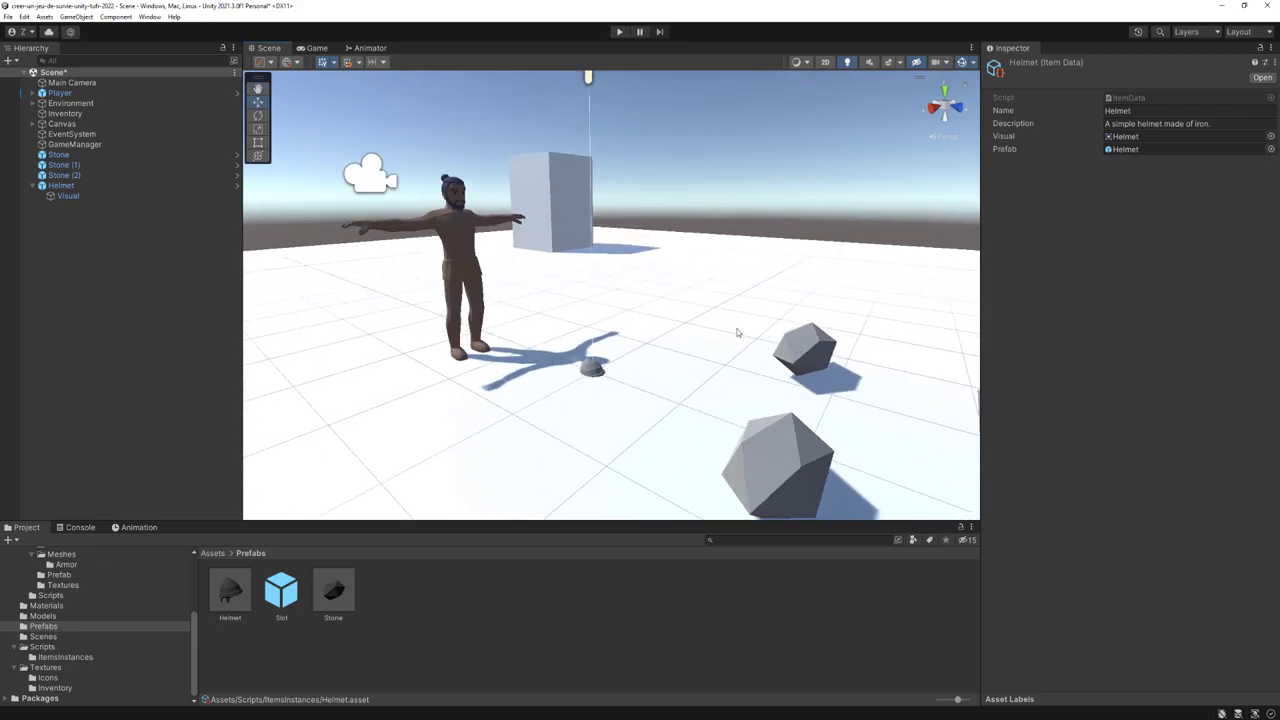
# Step: Move the Helmet away from the player, then play-test walking over and picking it up with E
pyautogui.click(596, 370)
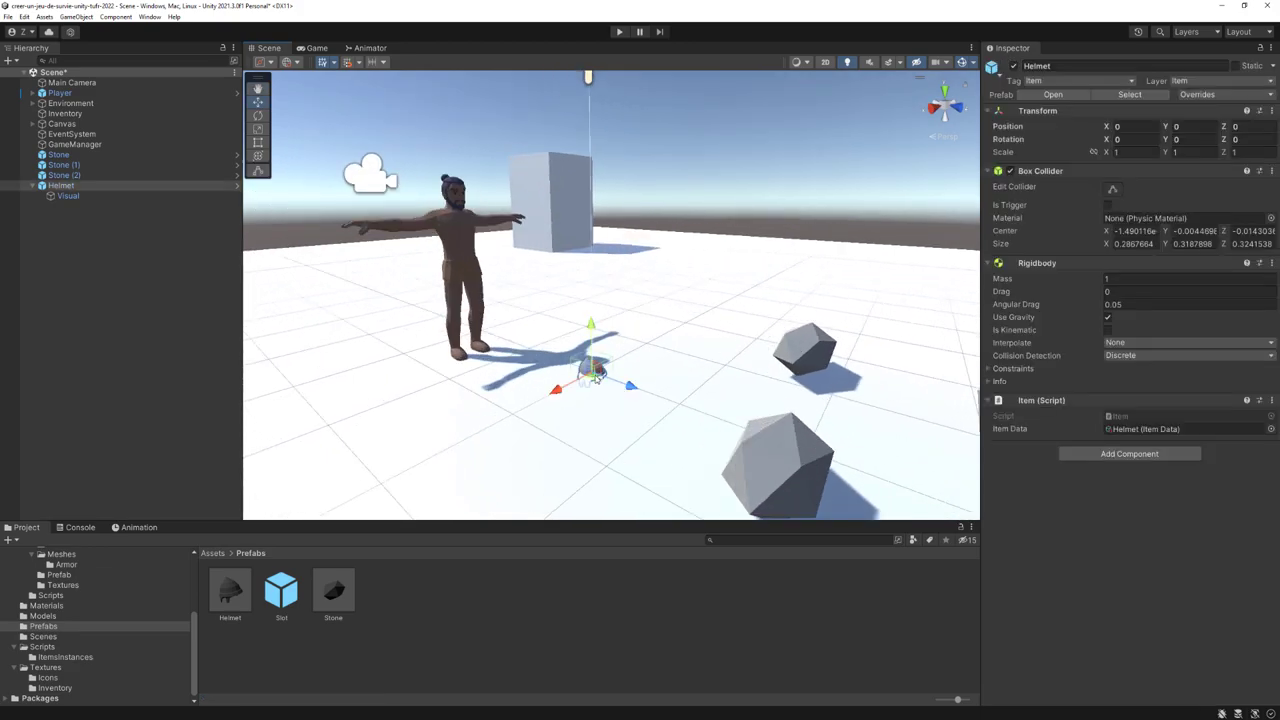
pyautogui.moveTo(592, 372)
pyautogui.mouseDown()
pyautogui.moveTo(676, 310)
pyautogui.moveTo(690, 214)
pyautogui.mouseUp()
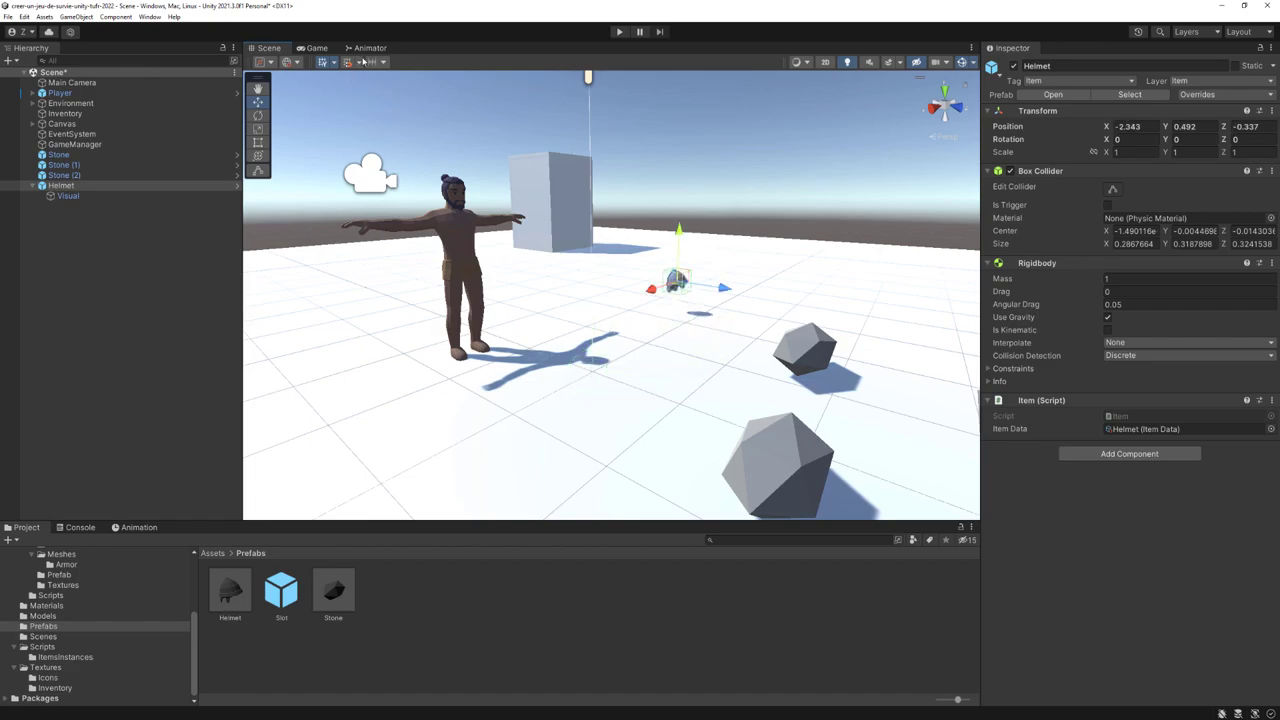
pyautogui.click(618, 32)
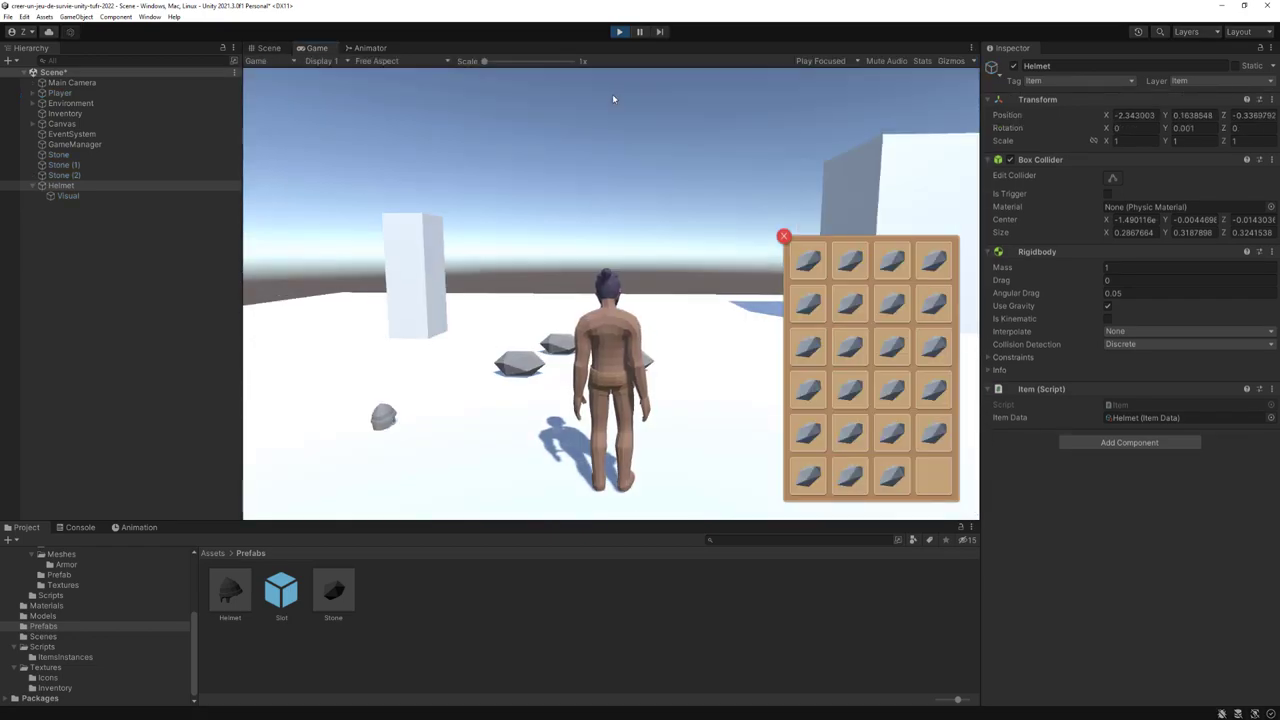
pyautogui.moveTo(736, 140)
pyautogui.mouseDown()
pyautogui.moveTo(559, 285)
pyautogui.moveTo(518, 302)
pyautogui.moveTo(511, 326)
pyautogui.mouseUp()
pyautogui.press('w')
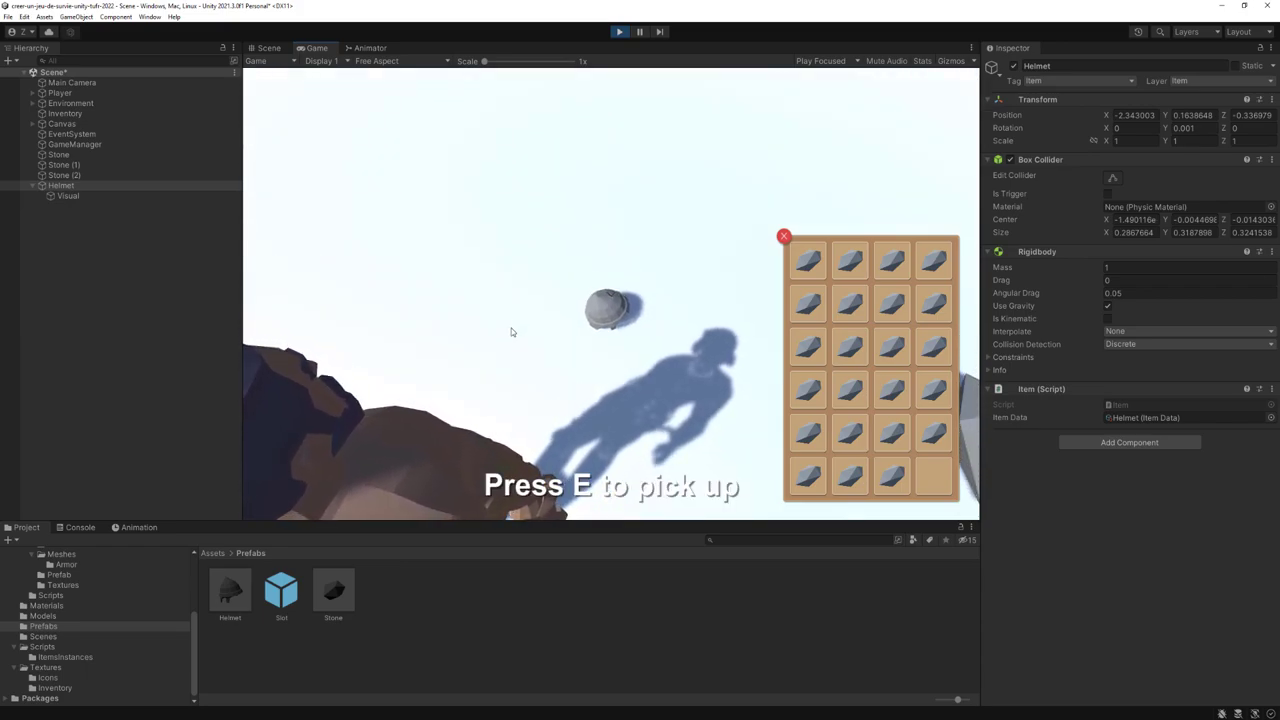
pyautogui.press('e')
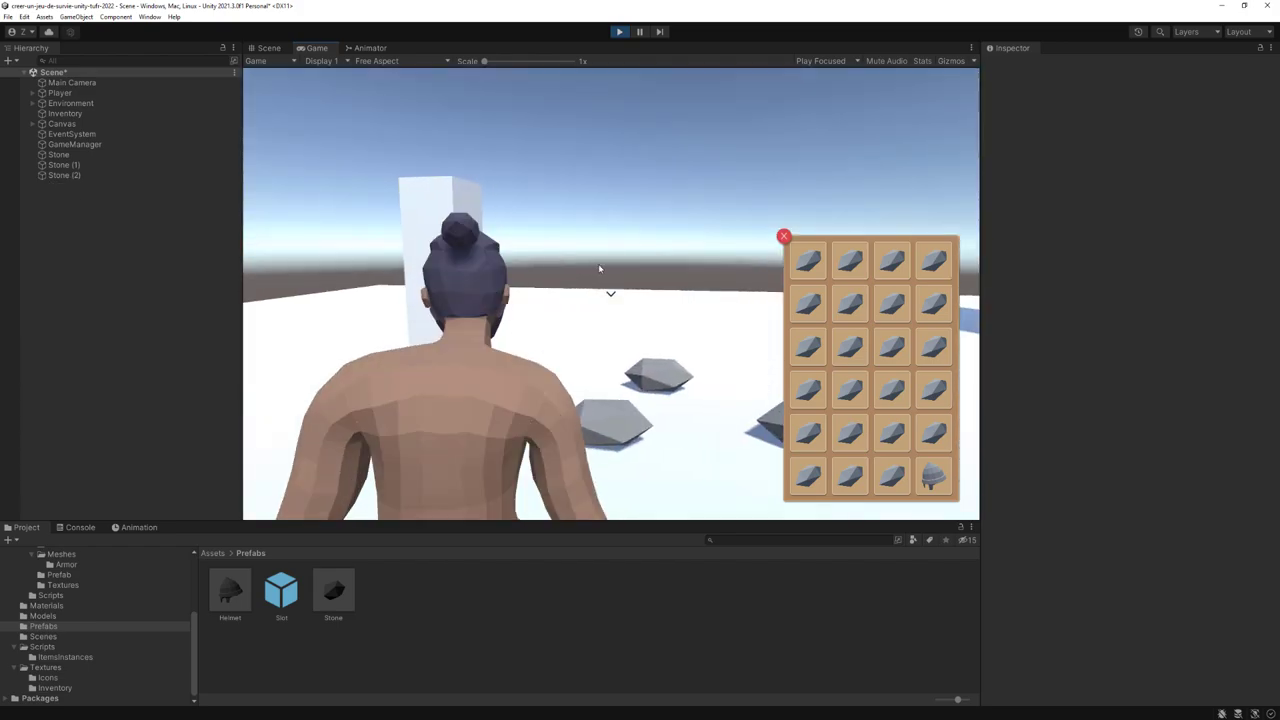
pyautogui.moveTo(600, 269); pyautogui.dragTo(808, 352)
pyautogui.moveTo(932, 481)
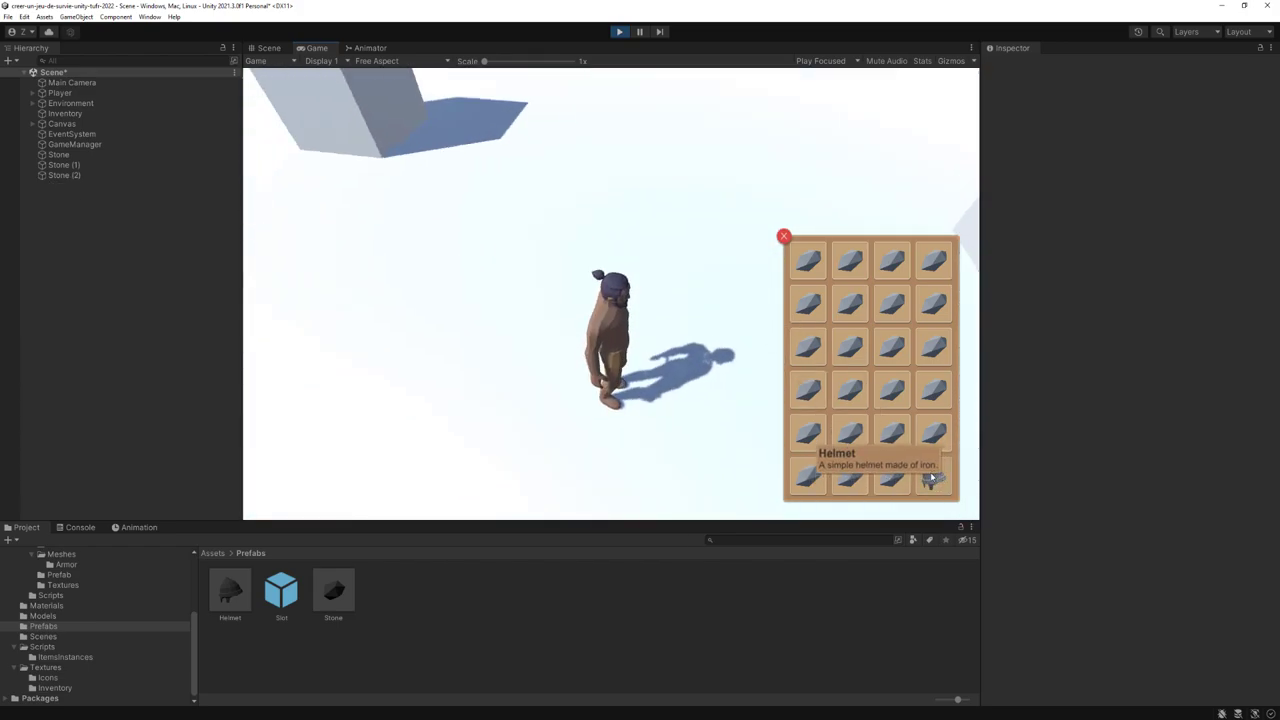
pyautogui.click(784, 237)
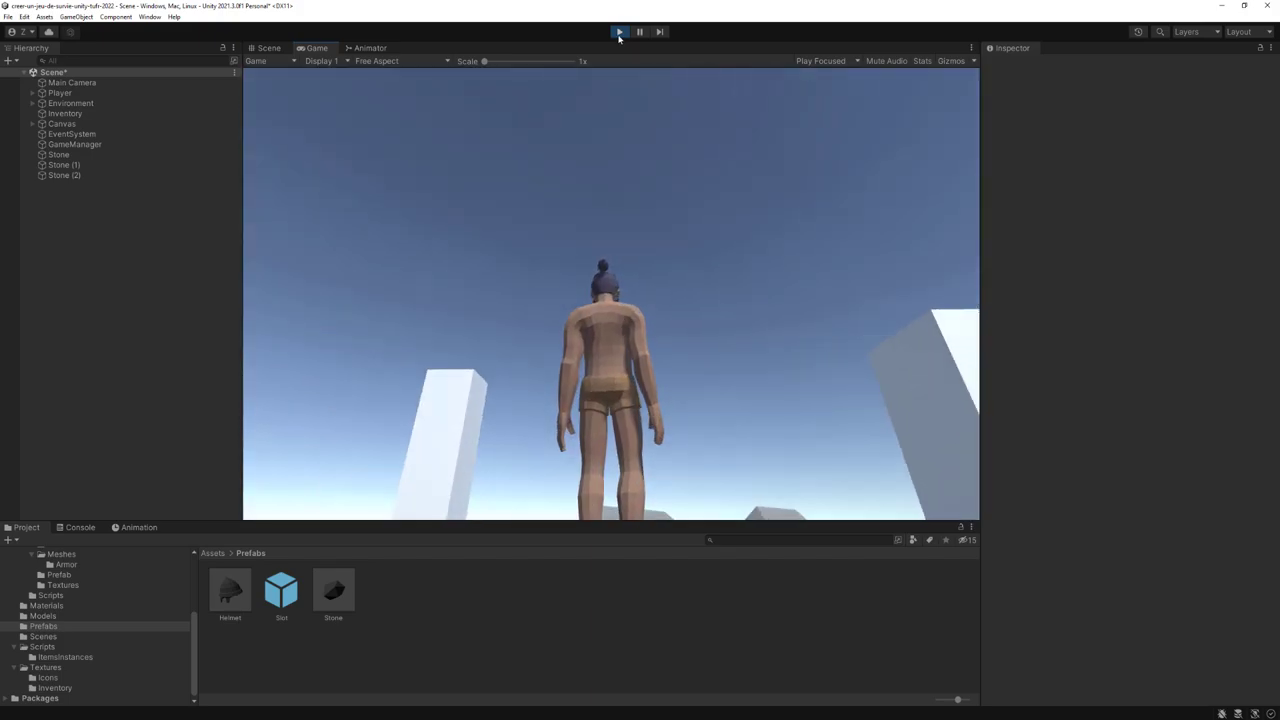
pyautogui.hotkey('ctrl', 'p')
# Step: Inspect the Stone and Helmet item data in ItemsInstances, then show the Scripts folder
pyautogui.scroll(-2, 698, 266)
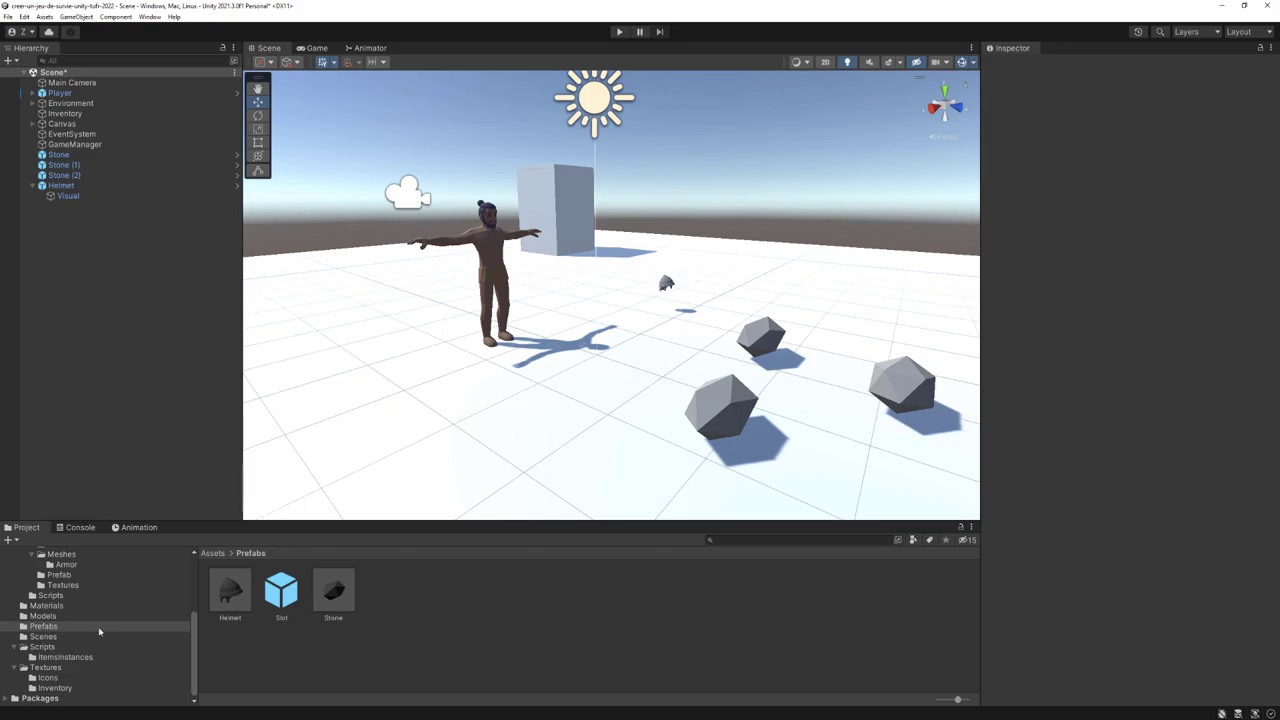
pyautogui.click(58, 657)
pyautogui.click(281, 592)
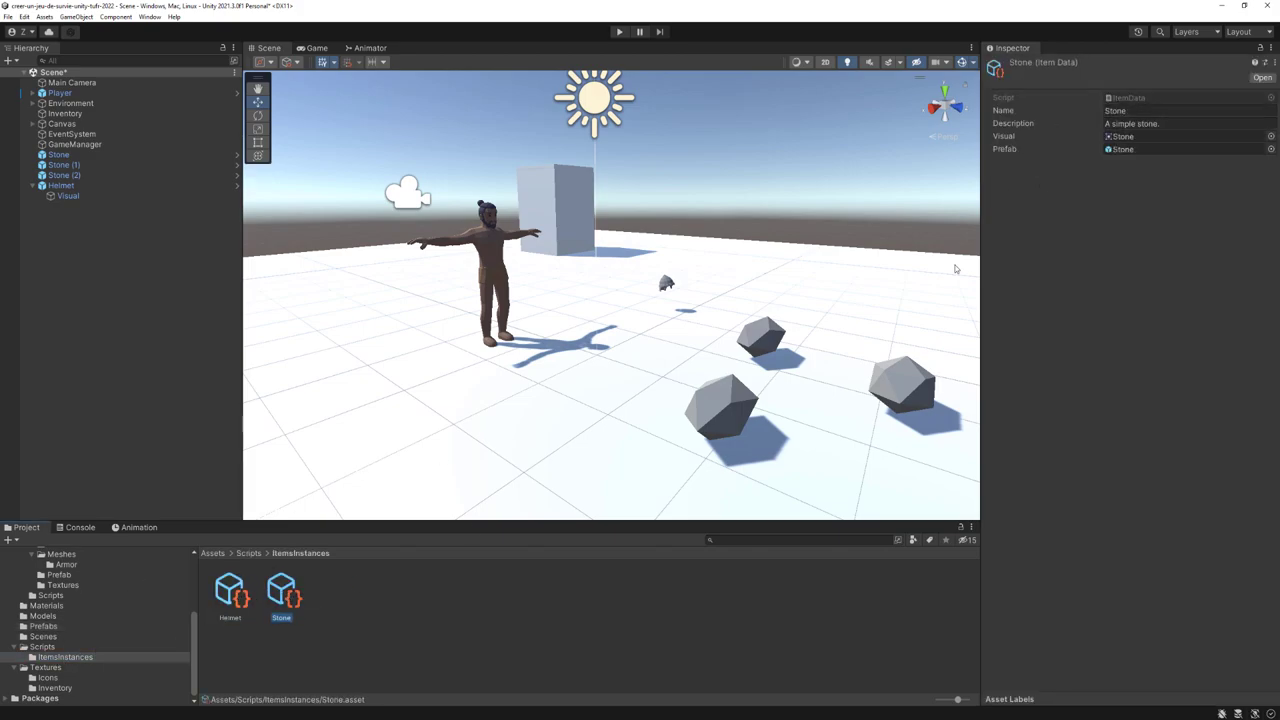
pyautogui.click(231, 592)
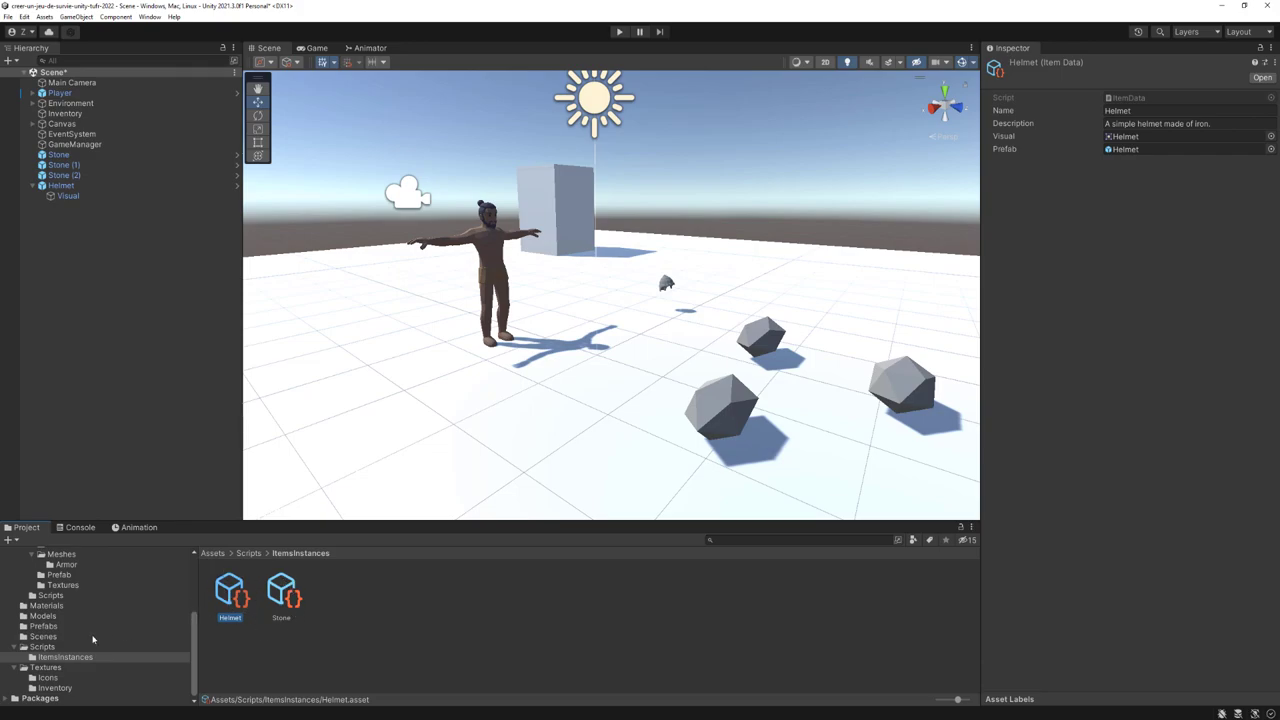
pyautogui.click(52, 648)
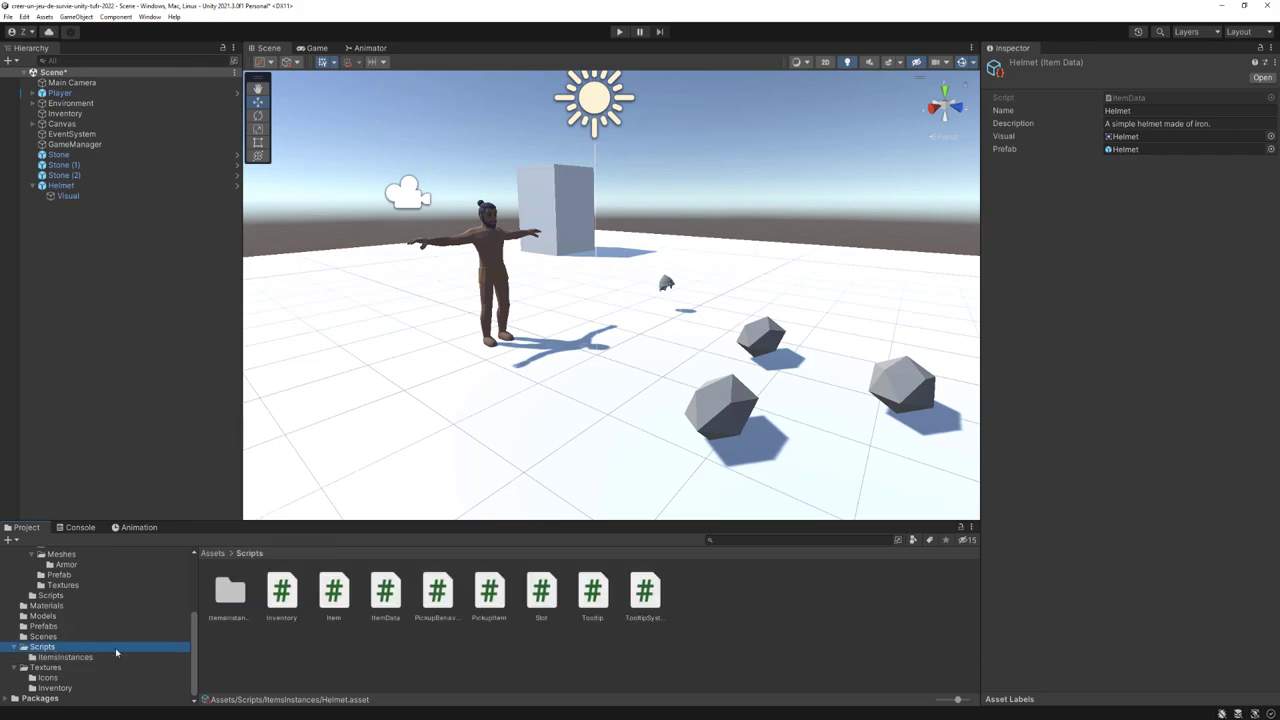
# Step: Open ItemData.cs and start 'public enum ItemType {' below the ItemData class
pyautogui.doubleClick(385, 592)
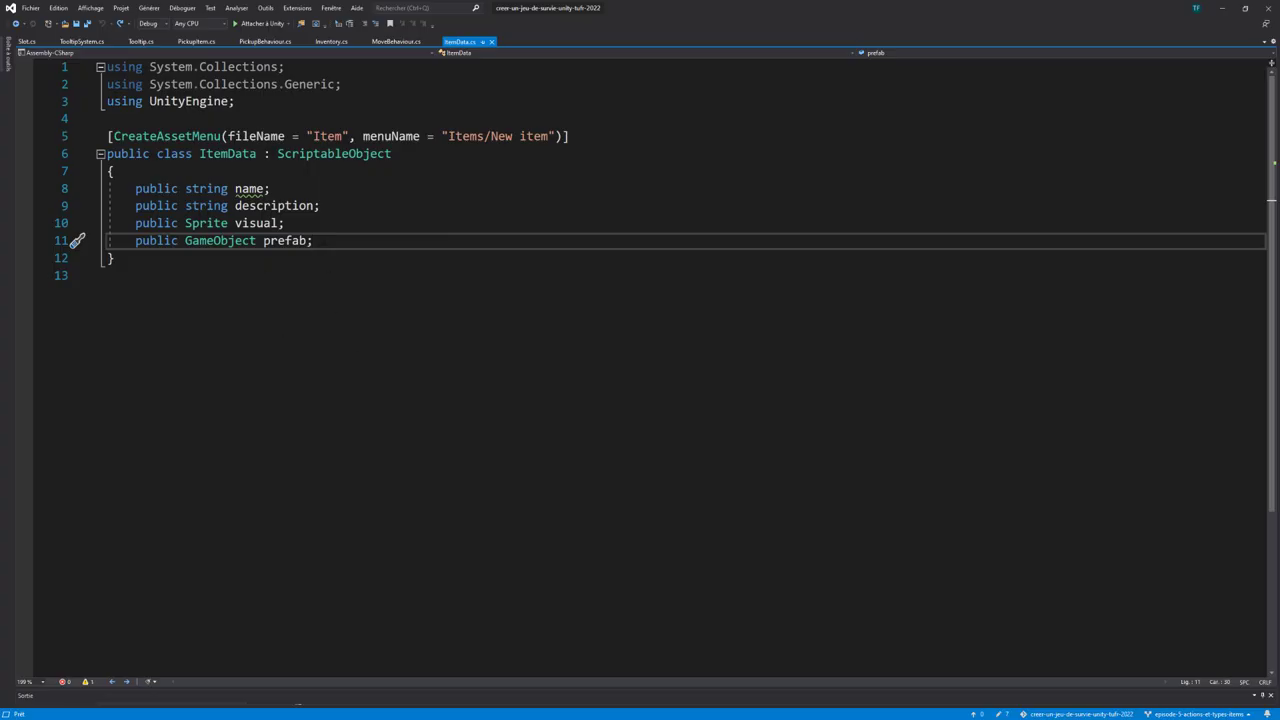
pyautogui.moveTo(313, 240)
pyautogui.mouseDown()
pyautogui.moveTo(176, 188)
pyautogui.moveTo(136, 188)
pyautogui.mouseUp()
pyautogui.click(313, 240)
pyautogui.press('Down')
pyautogui.press('Return')
pyautogui.press('Return')
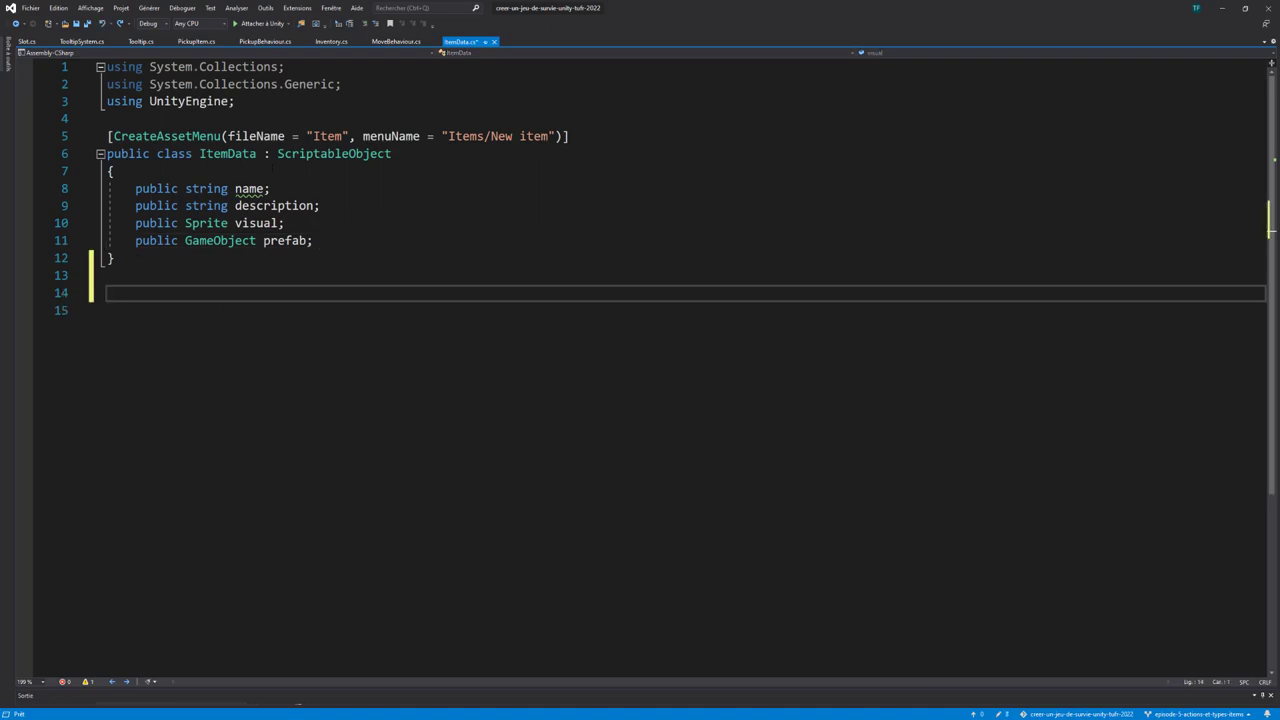
pyautogui.write('public enu')
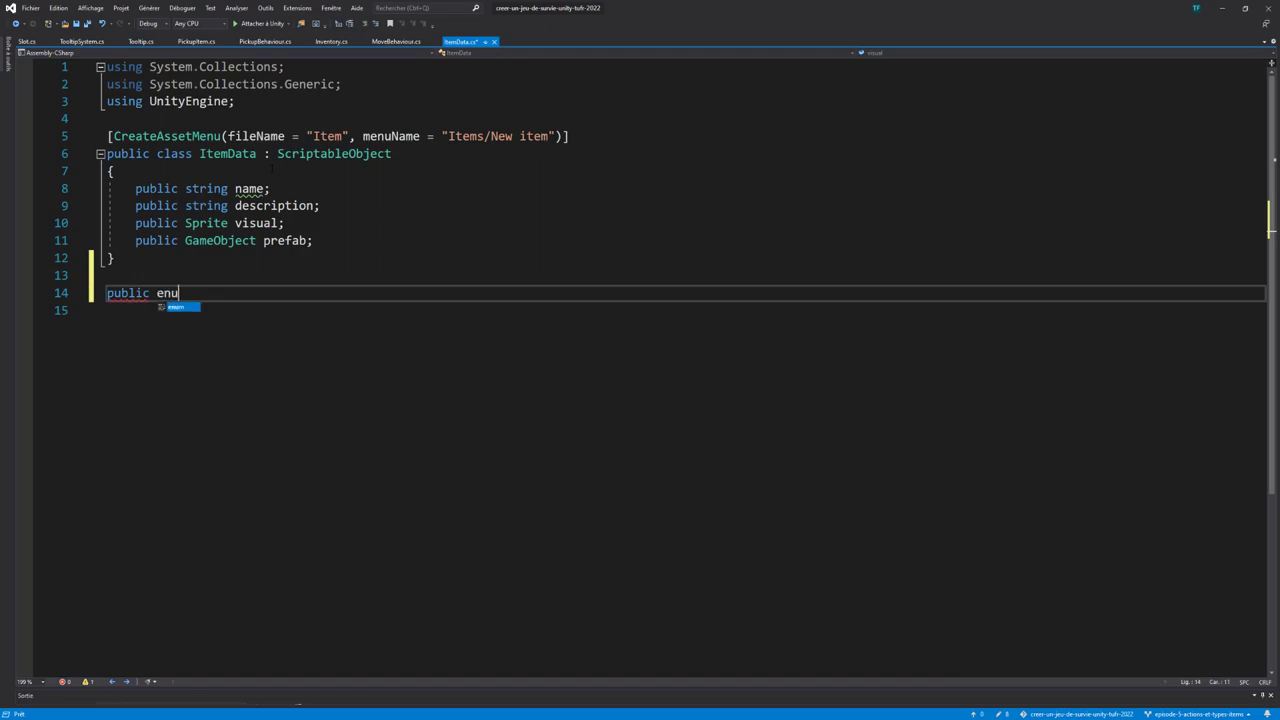
pyautogui.write('m ItemT')
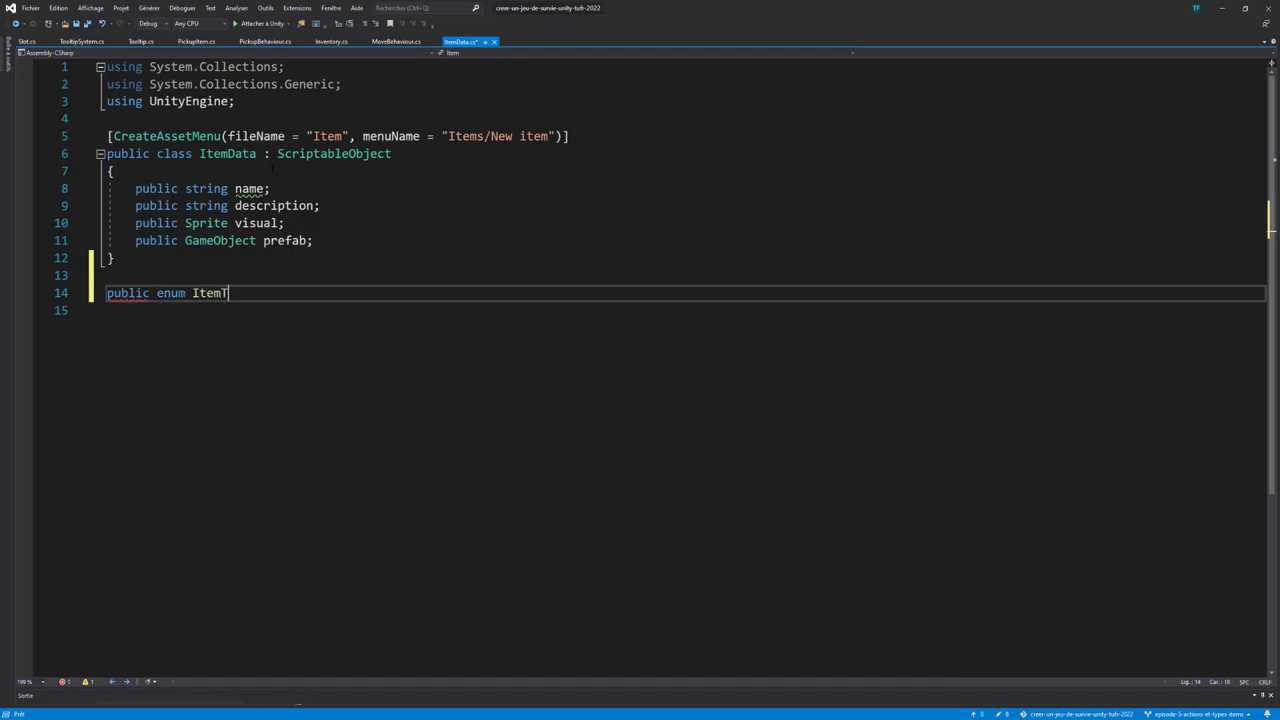
pyautogui.write('ype {')
pyautogui.press('Return')
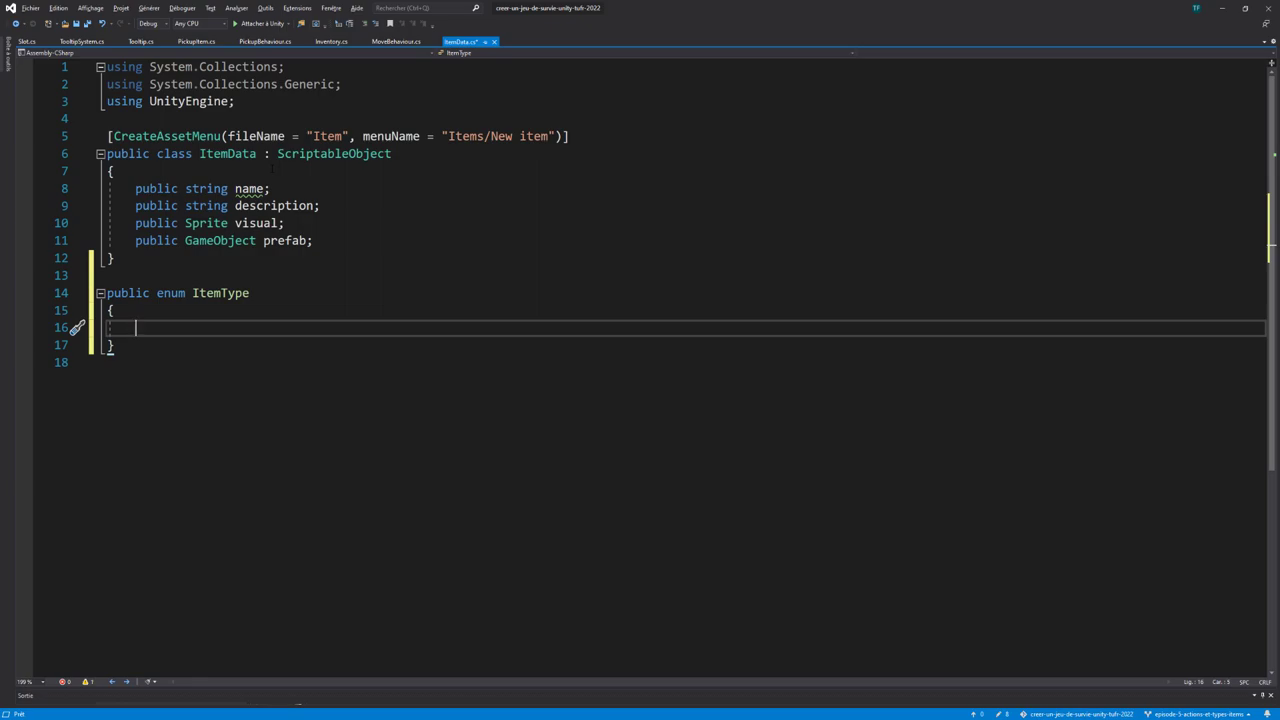
# Step: Fill the ItemType enum with the values Ressource, Equipment and Consumable
pyautogui.write('Ressour')
pyautogui.write('ce,')
pyautogui.doubleClick(165, 327)
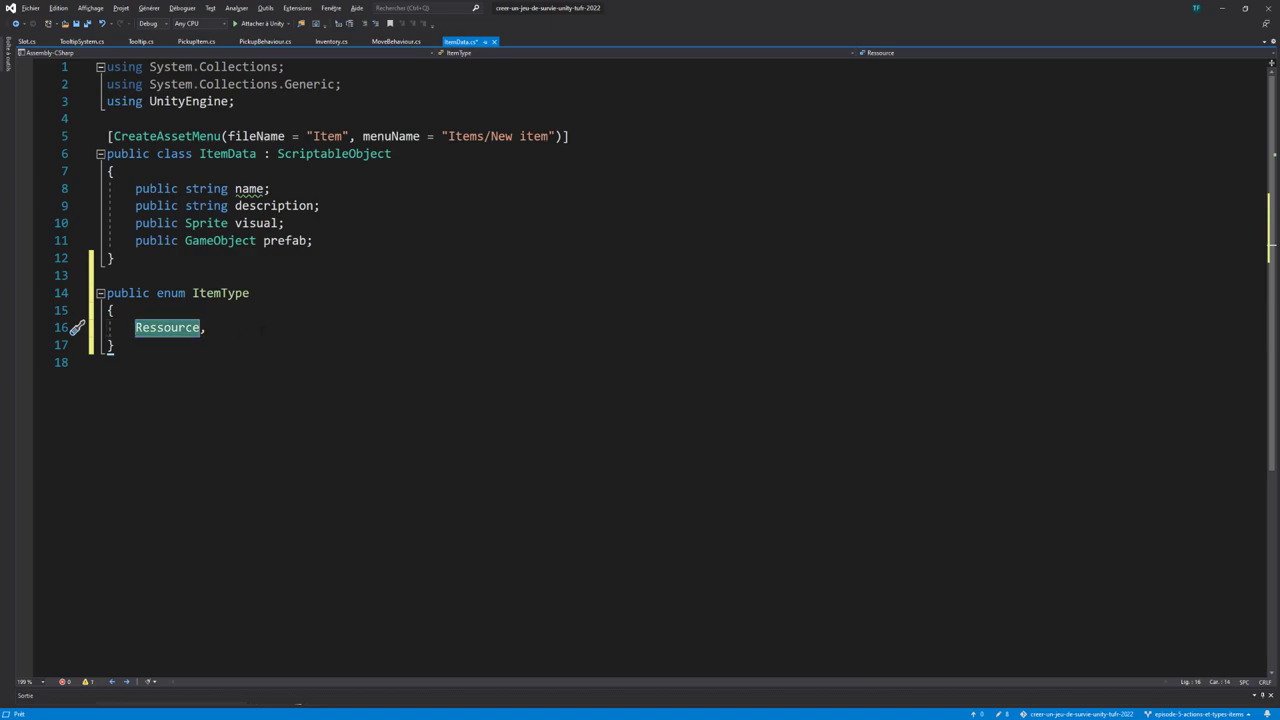
pyautogui.click(293, 321)
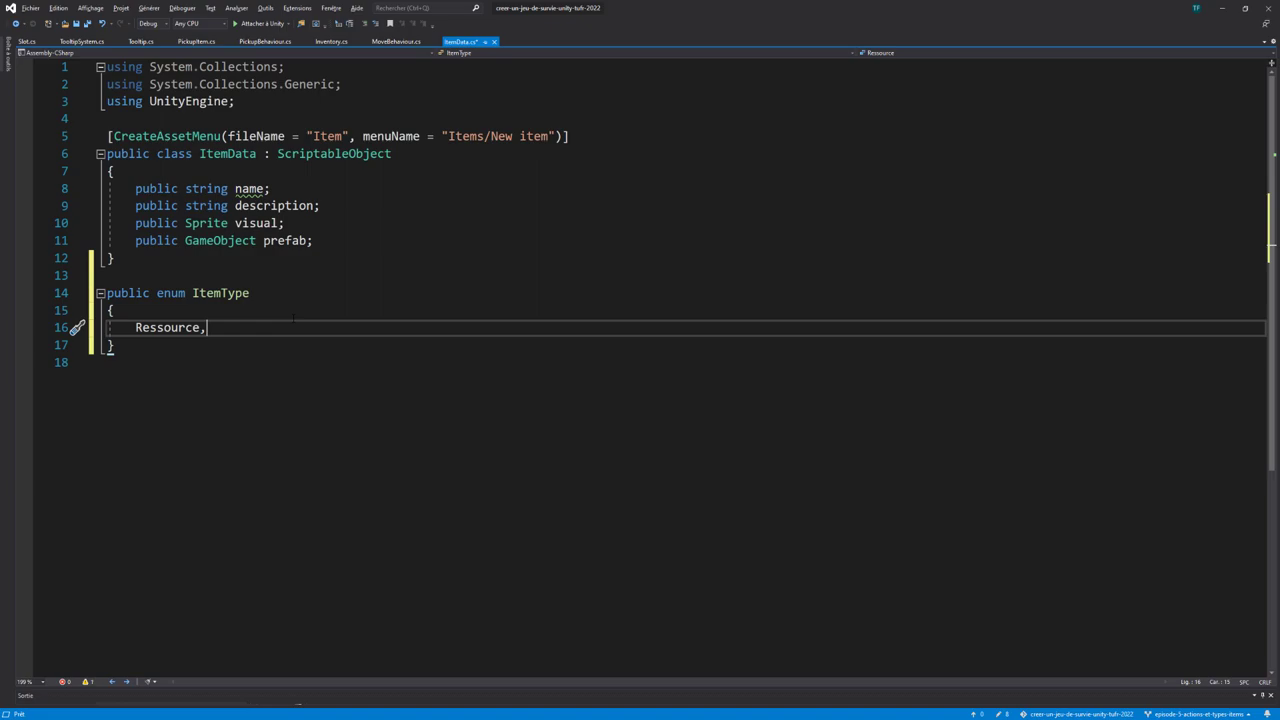
pyautogui.press('Return')
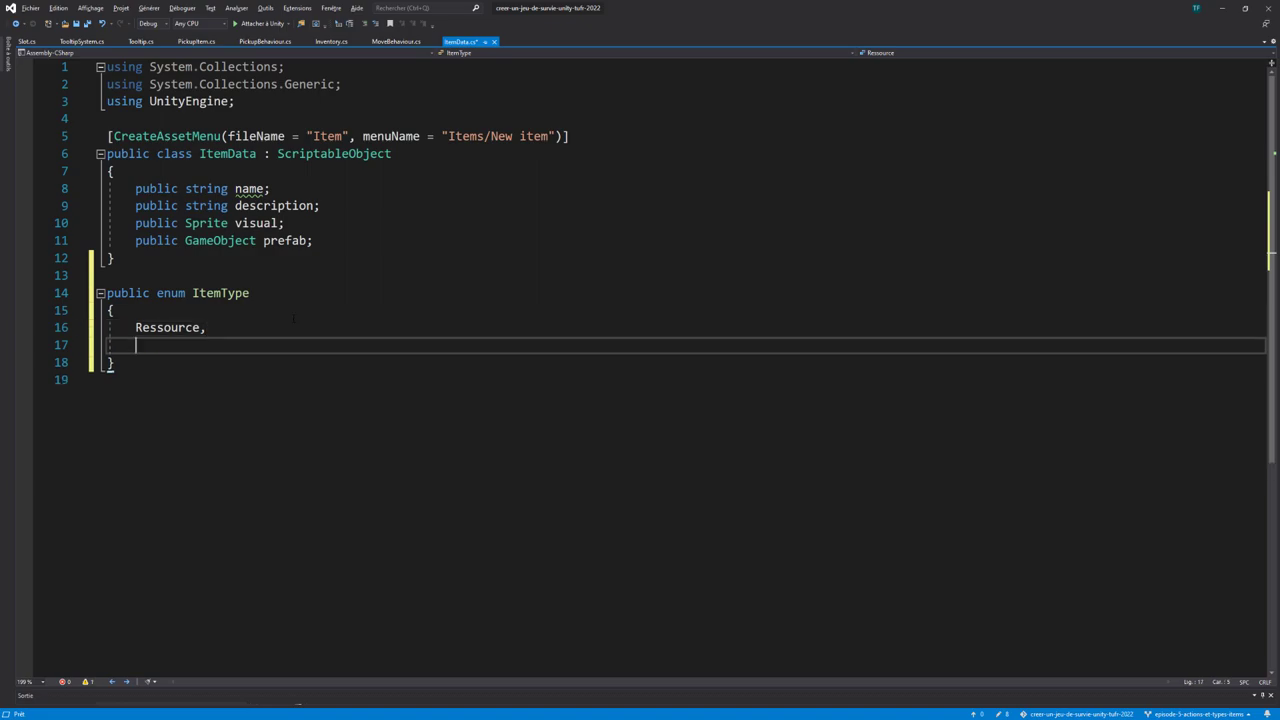
pyautogui.write('Equi')
pyautogui.write('pment')
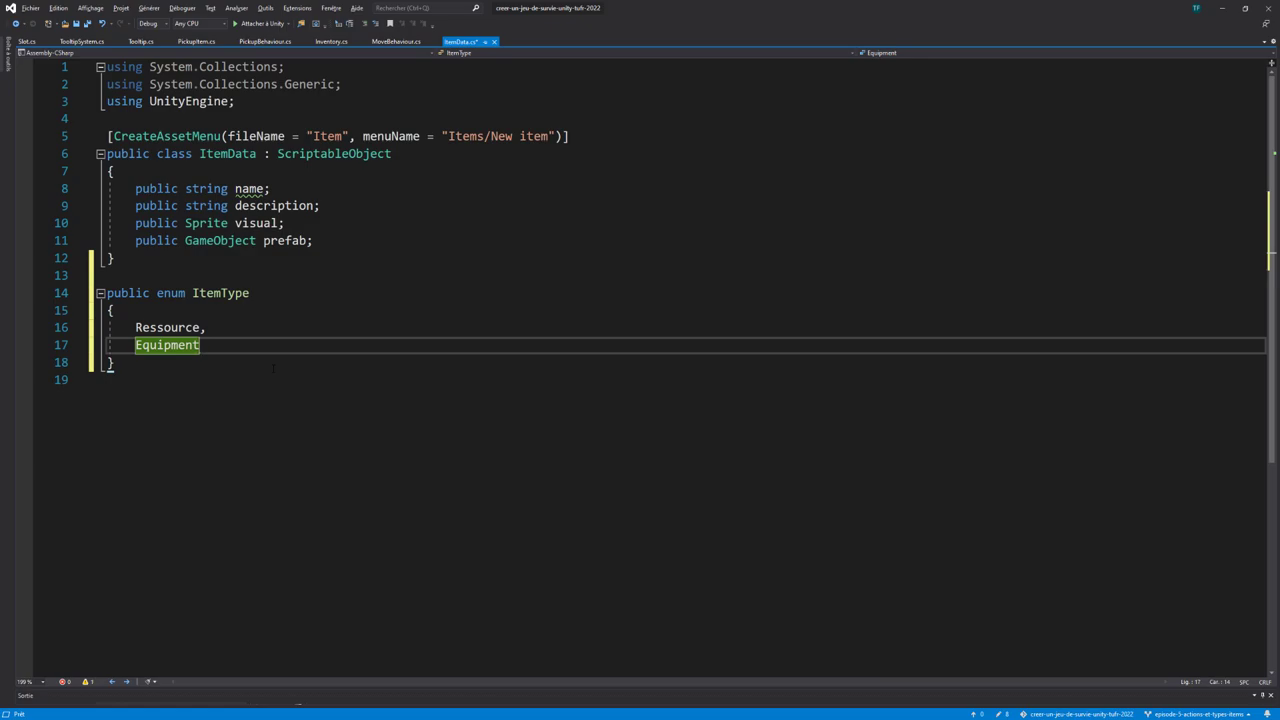
pyautogui.write(',')
pyautogui.press('Return')
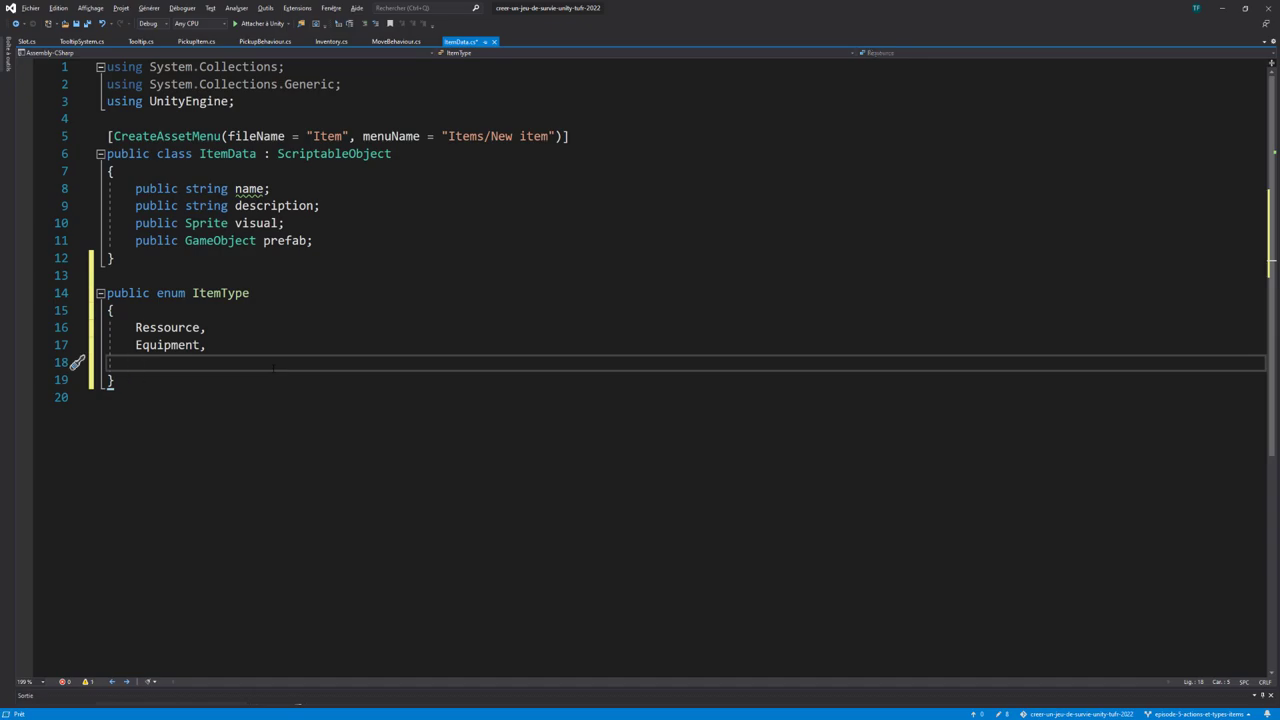
pyautogui.write('Consu')
pyautogui.write('mable')
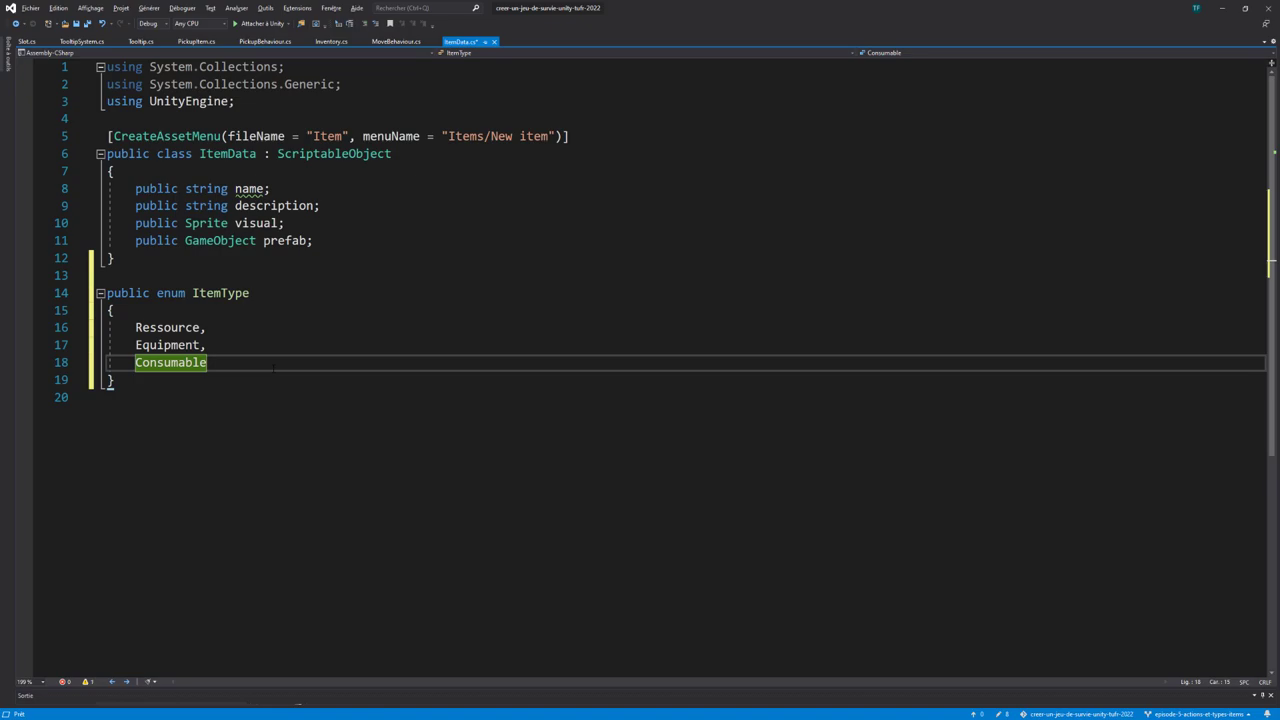
# Step: Add a 'public ItemType itemType;' field to ItemData, save, and return to Unity
pyautogui.moveTo(144, 387); pyautogui.dragTo(100, 293)
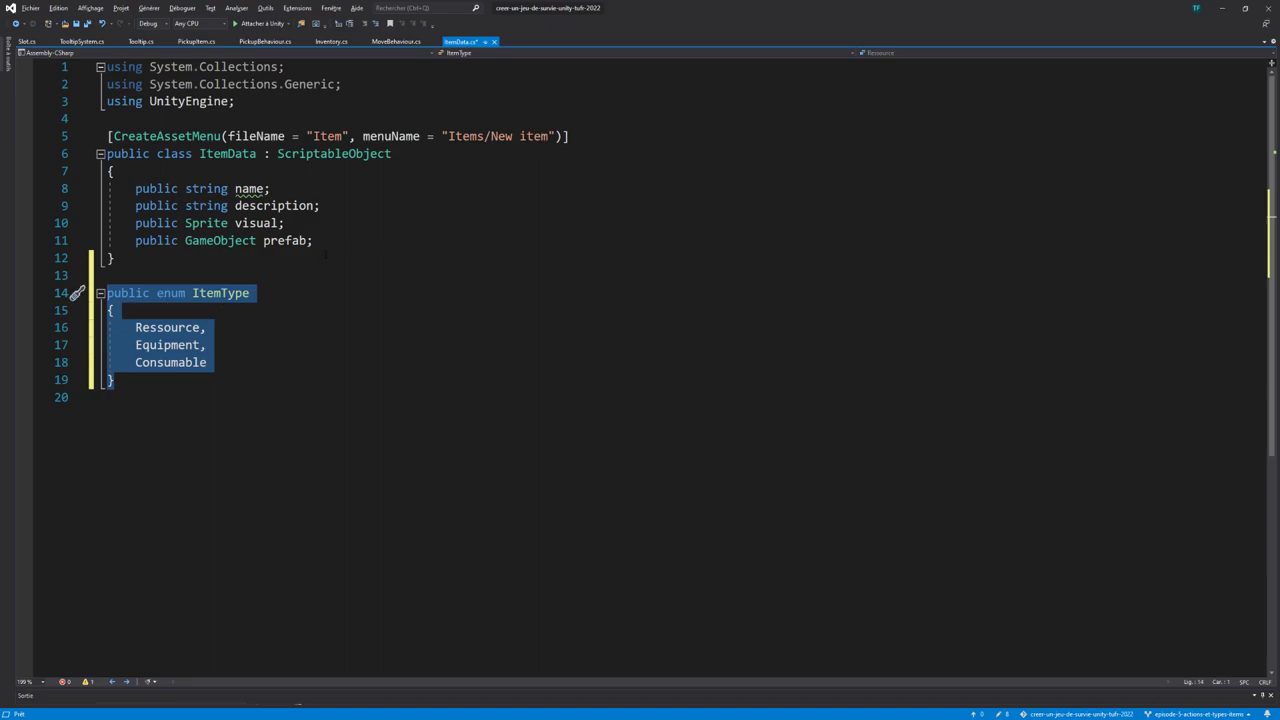
pyautogui.click(314, 241)
pyautogui.press('Return')
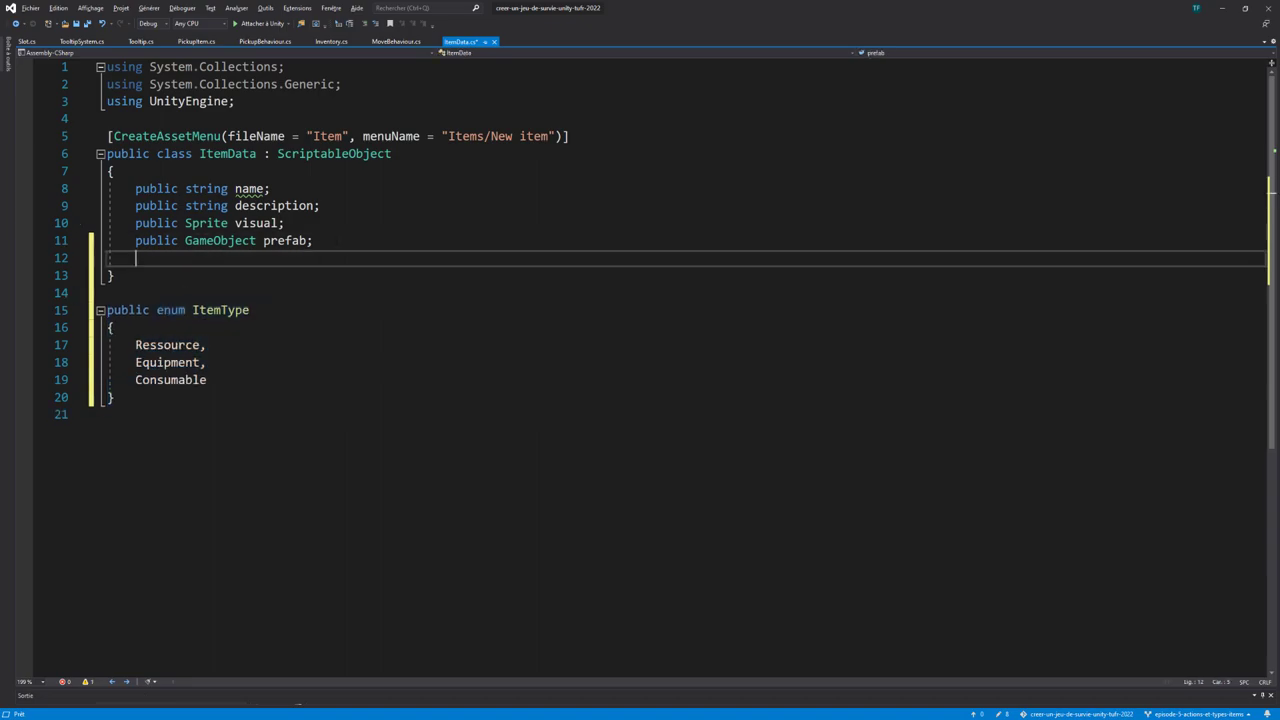
pyautogui.press('Return')
pyautogui.write('public ')
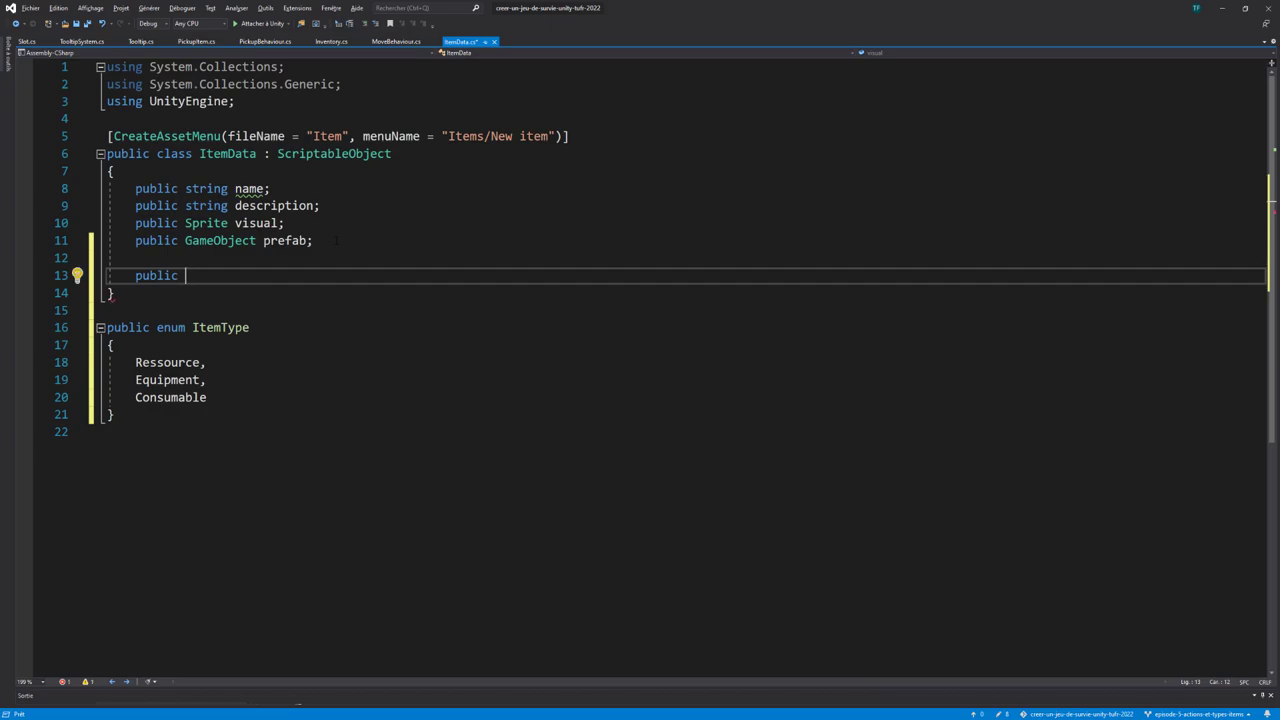
pyautogui.write('I')
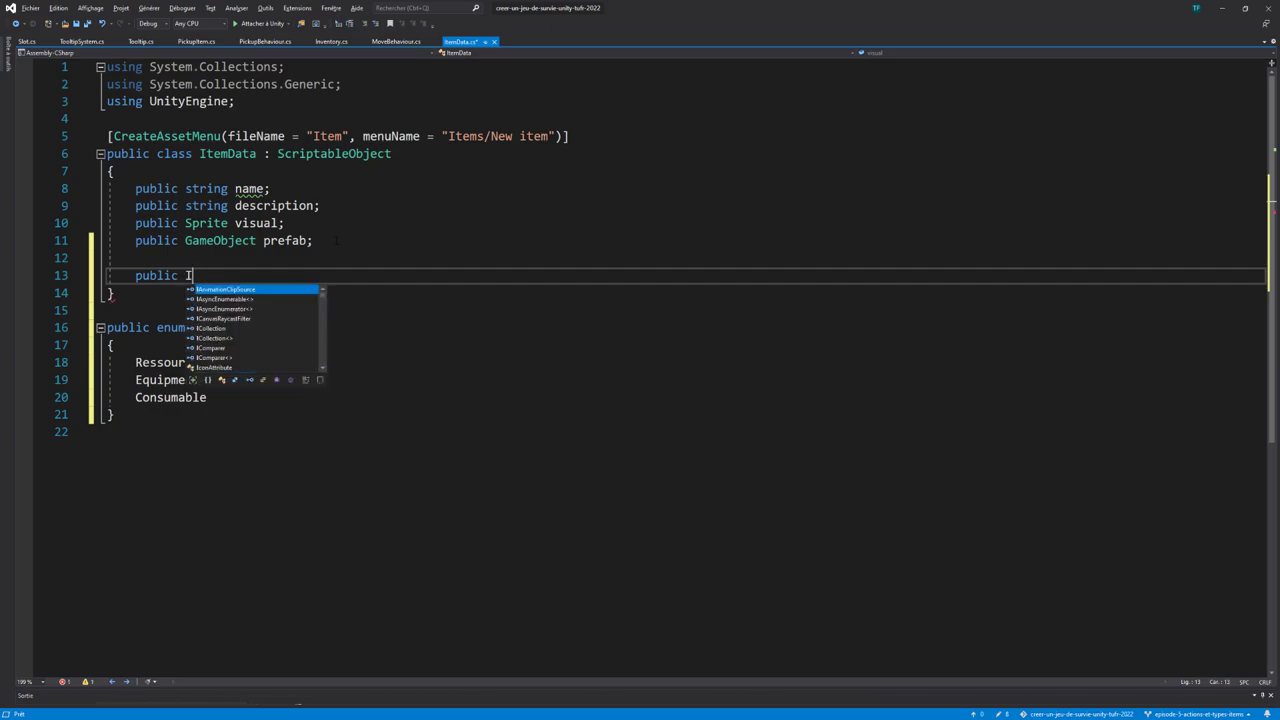
pyautogui.write('temT')
pyautogui.press('Tab')
pyautogui.write('ite')
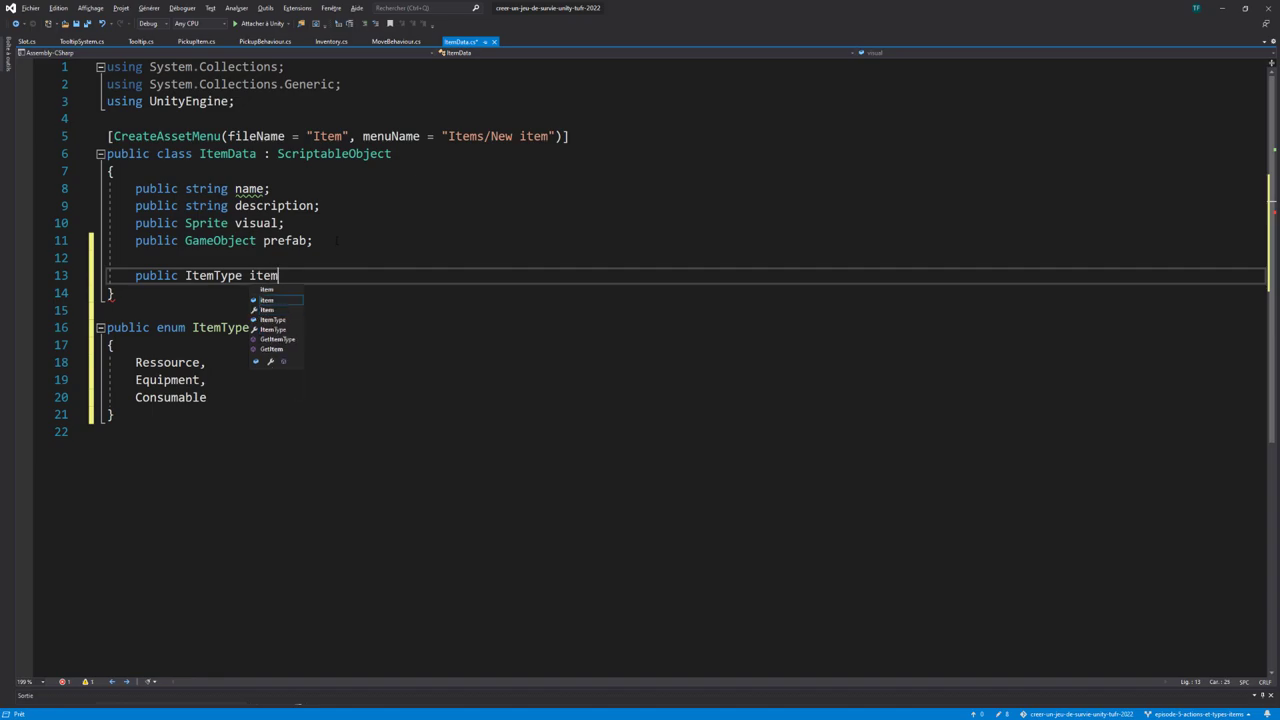
pyautogui.write('mType;')
pyautogui.hotkey('ctrl', 's')
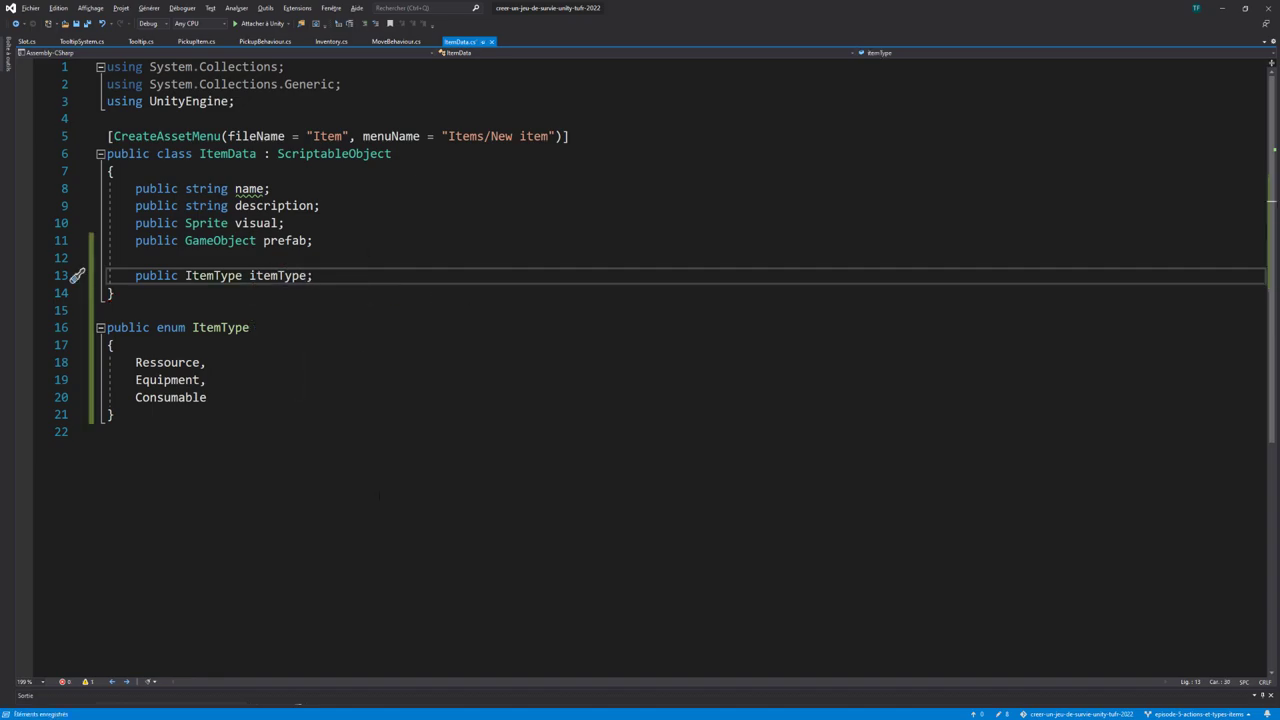
pyautogui.hotkey('alt', 'Tab')
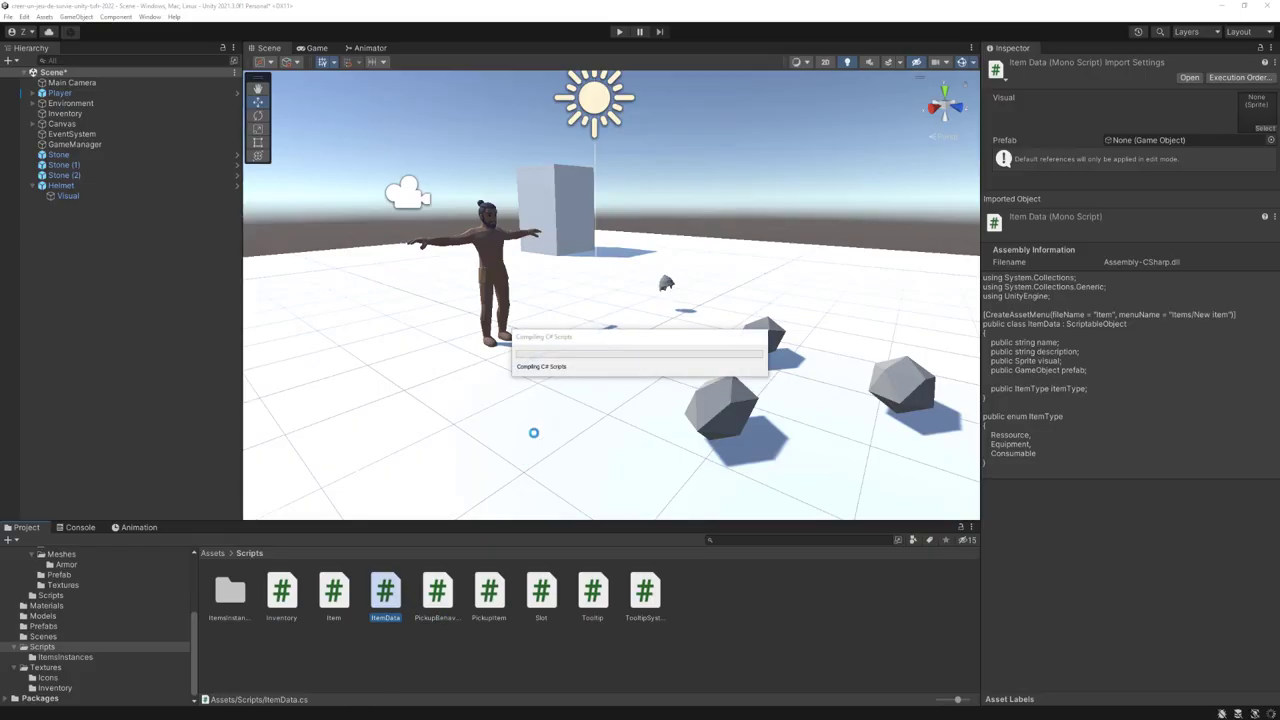
# Step: In ItemsInstances, set the Helmet's Item Type to Equipment and keep Stone as Ressource
pyautogui.click(75, 659)
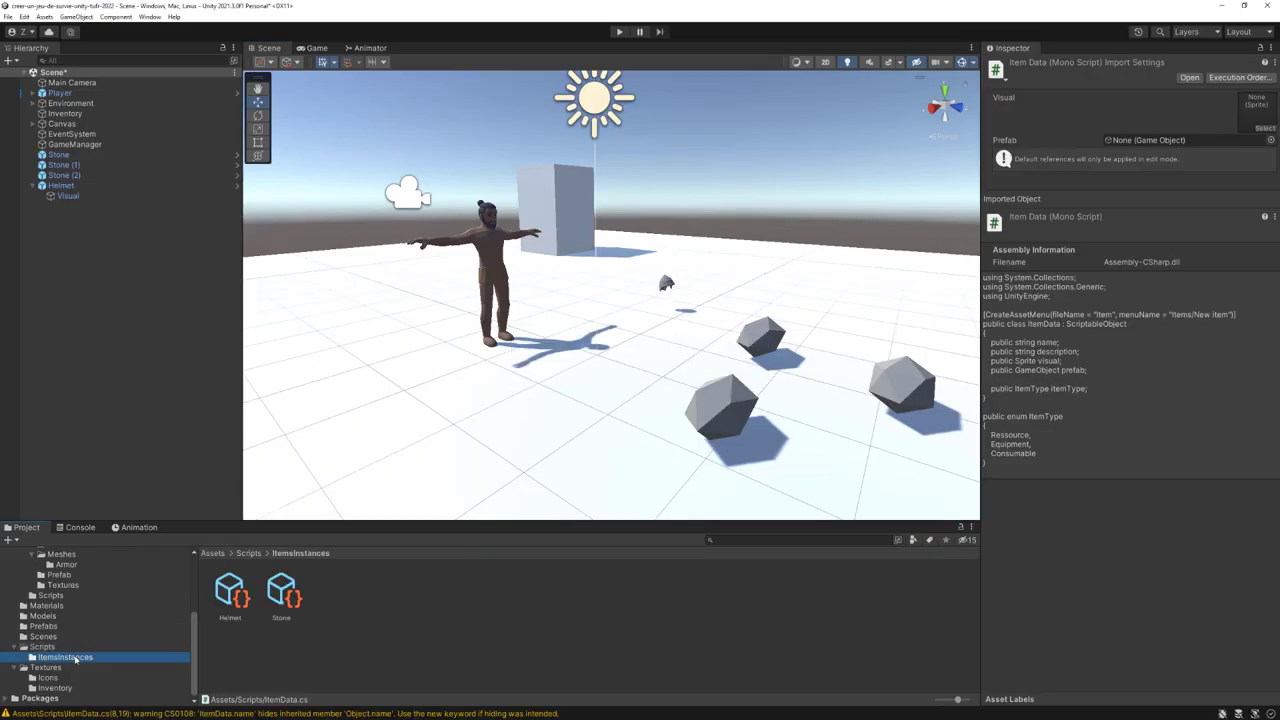
pyautogui.click(231, 592)
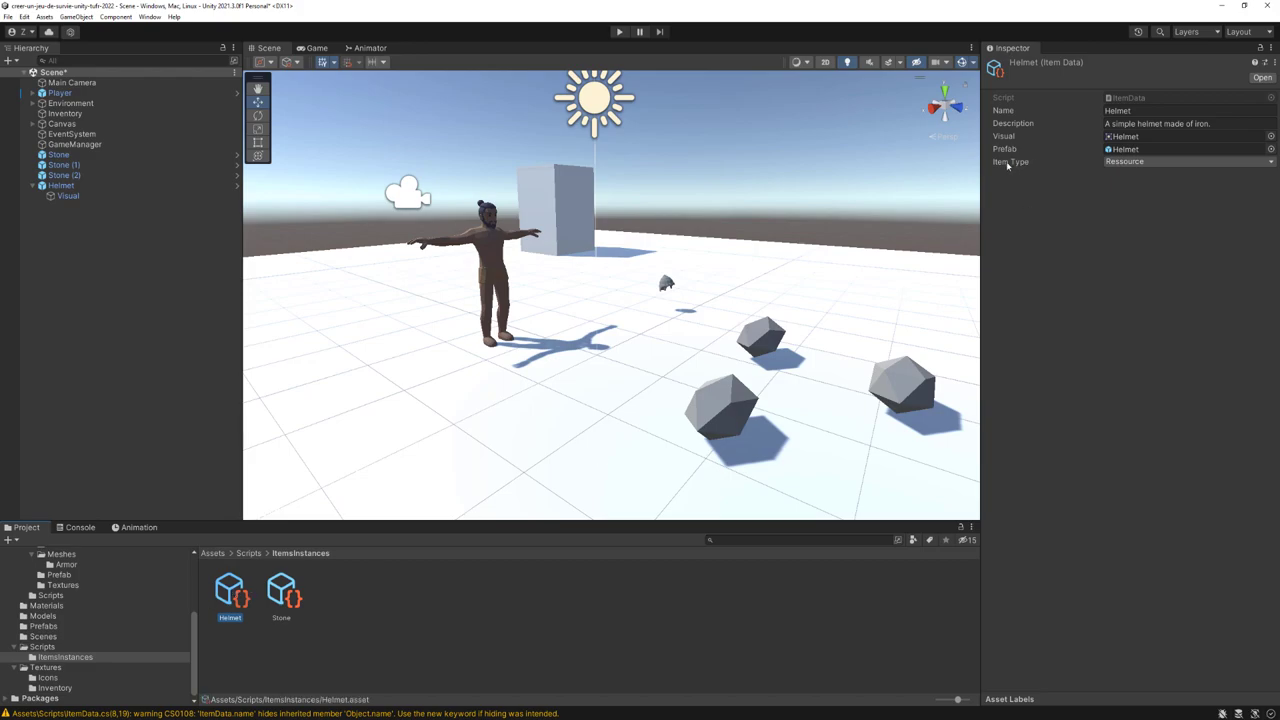
pyautogui.click(1136, 164)
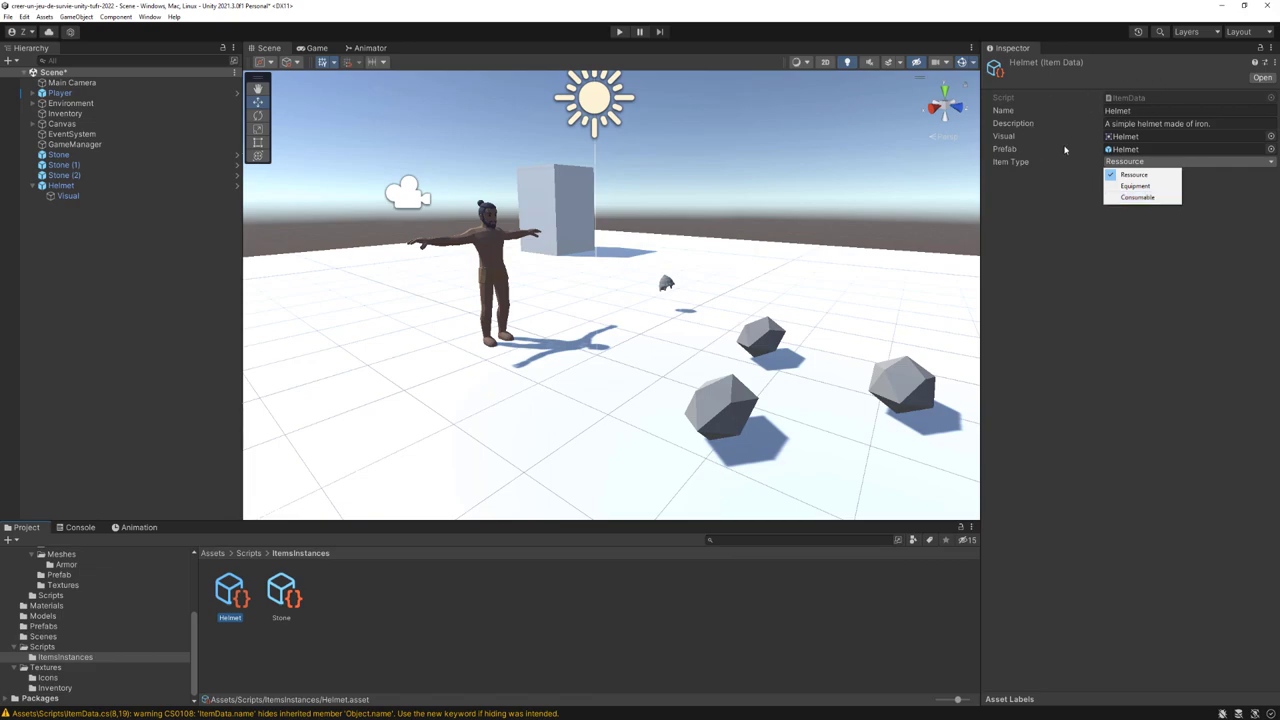
pyautogui.click(1135, 186)
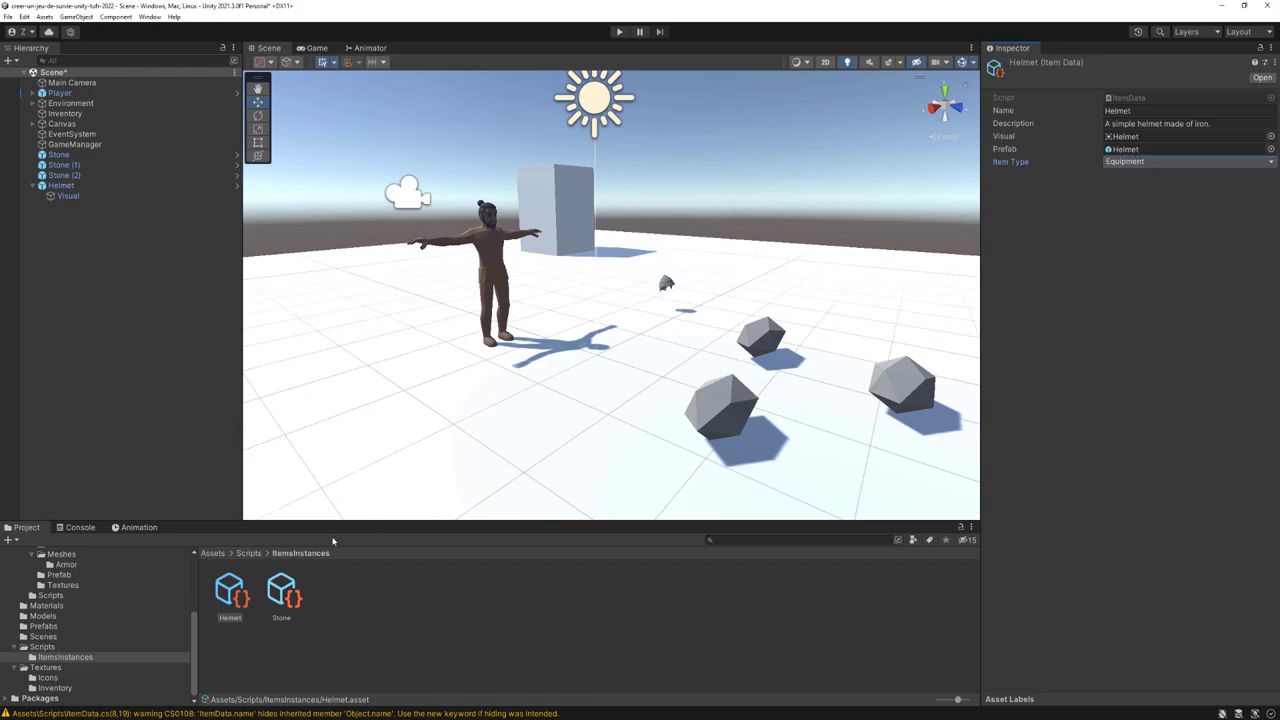
pyautogui.click(282, 592)
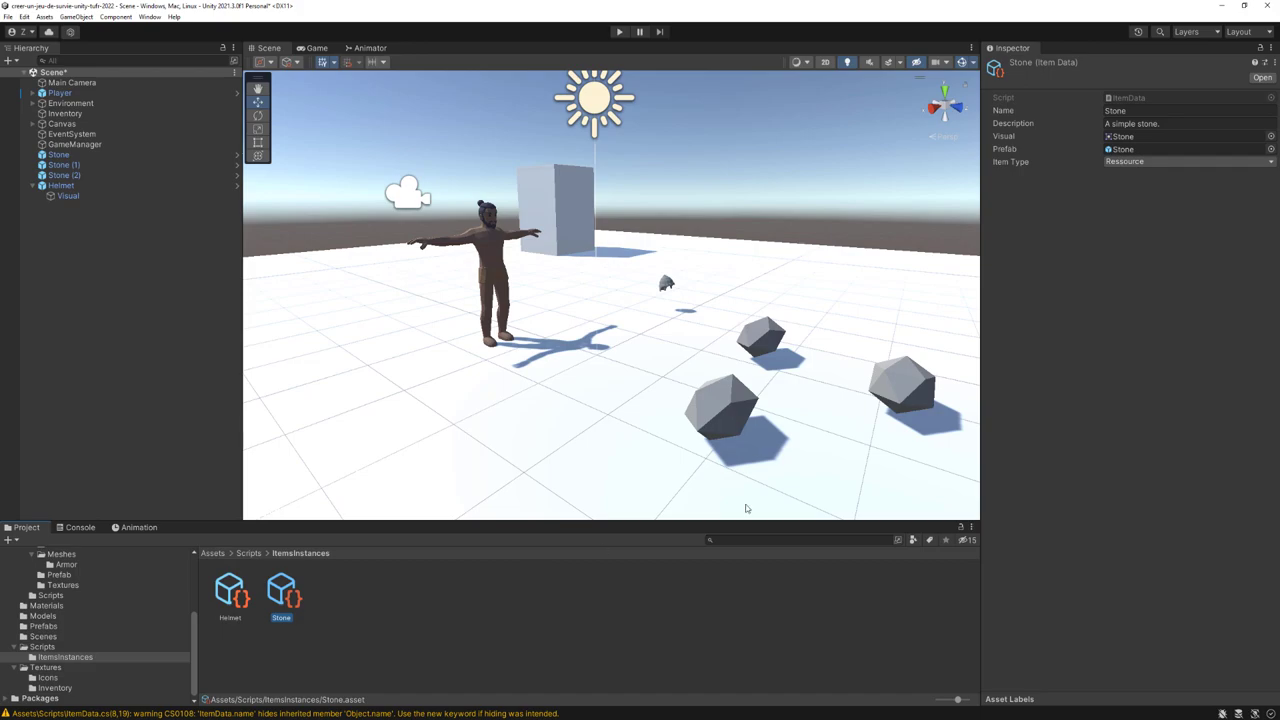
pyautogui.click(1135, 162)
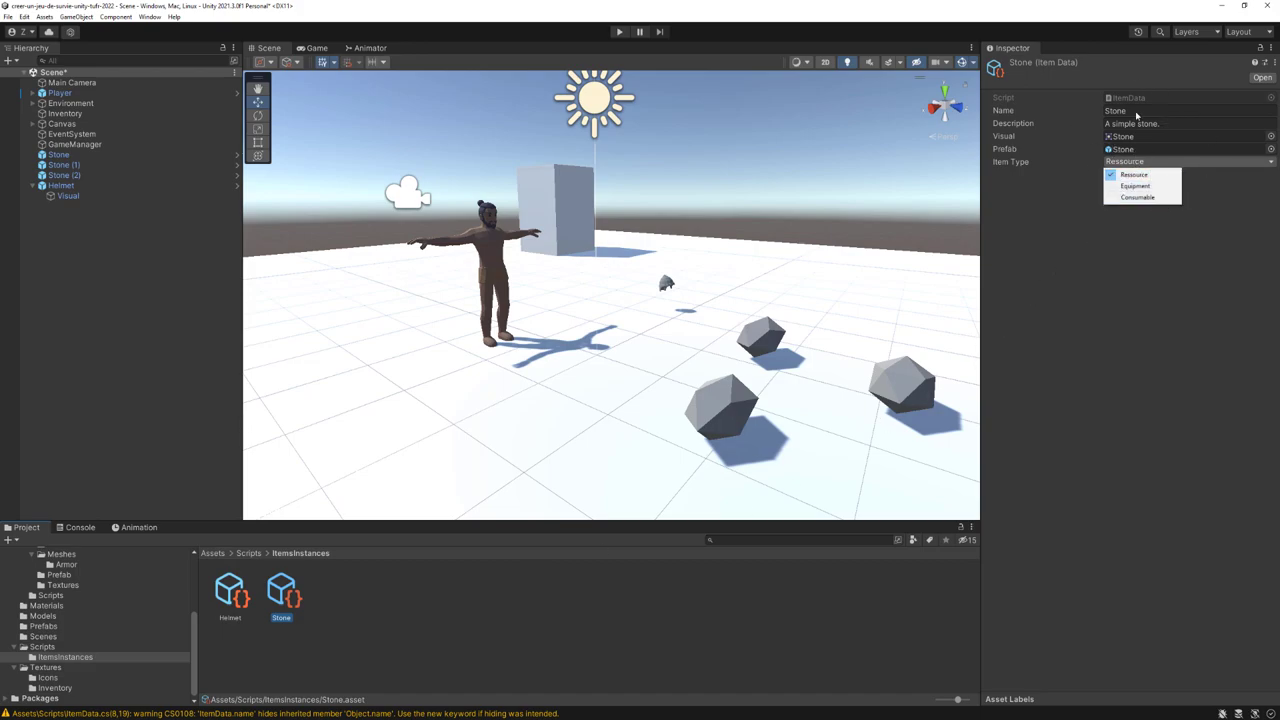
pyautogui.click(1085, 130)
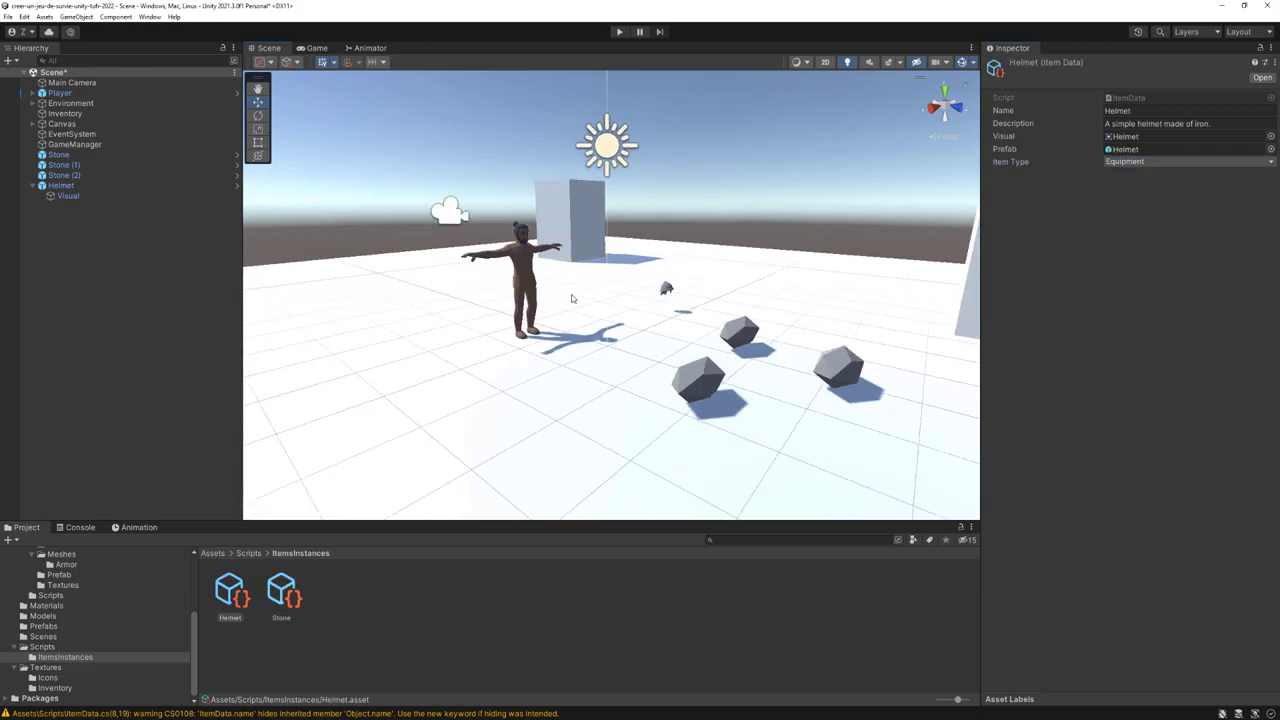
# Step: Switch the Scene to 2D, frame and expand the Canvas, and bring up its creation menu
pyautogui.scroll(-3, 557, 293)
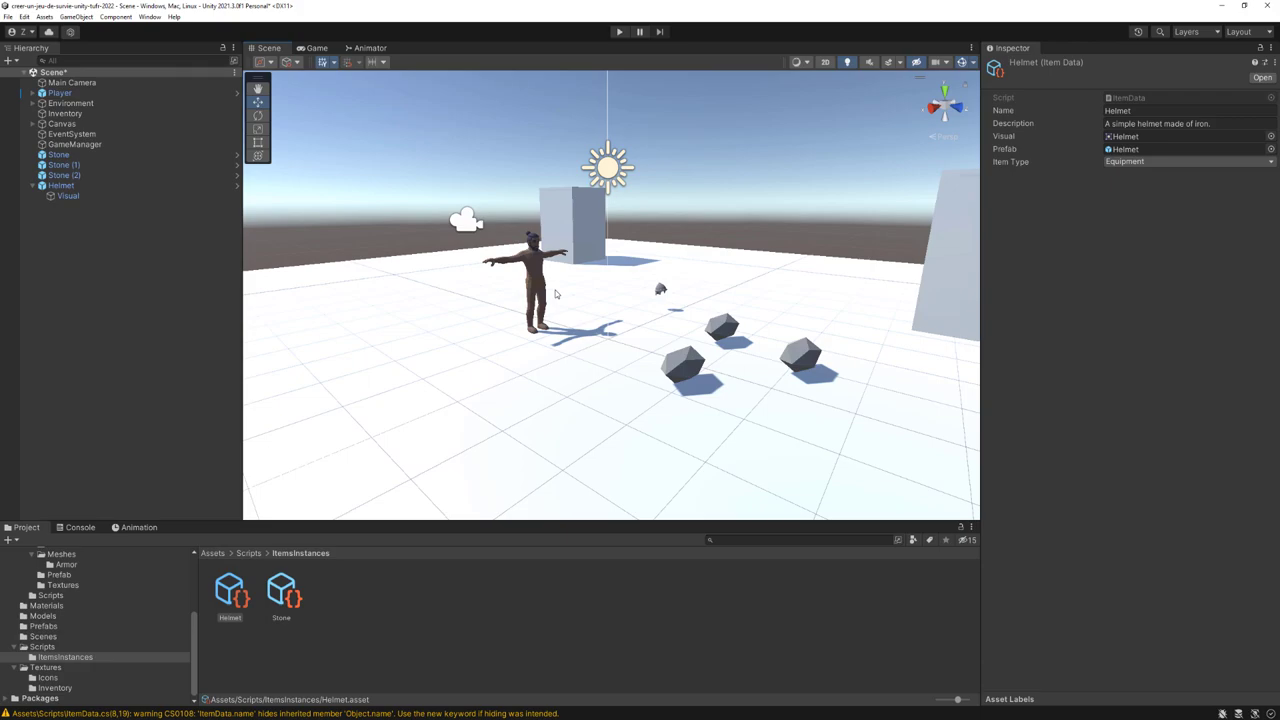
pyautogui.scroll(-2, 765, 254)
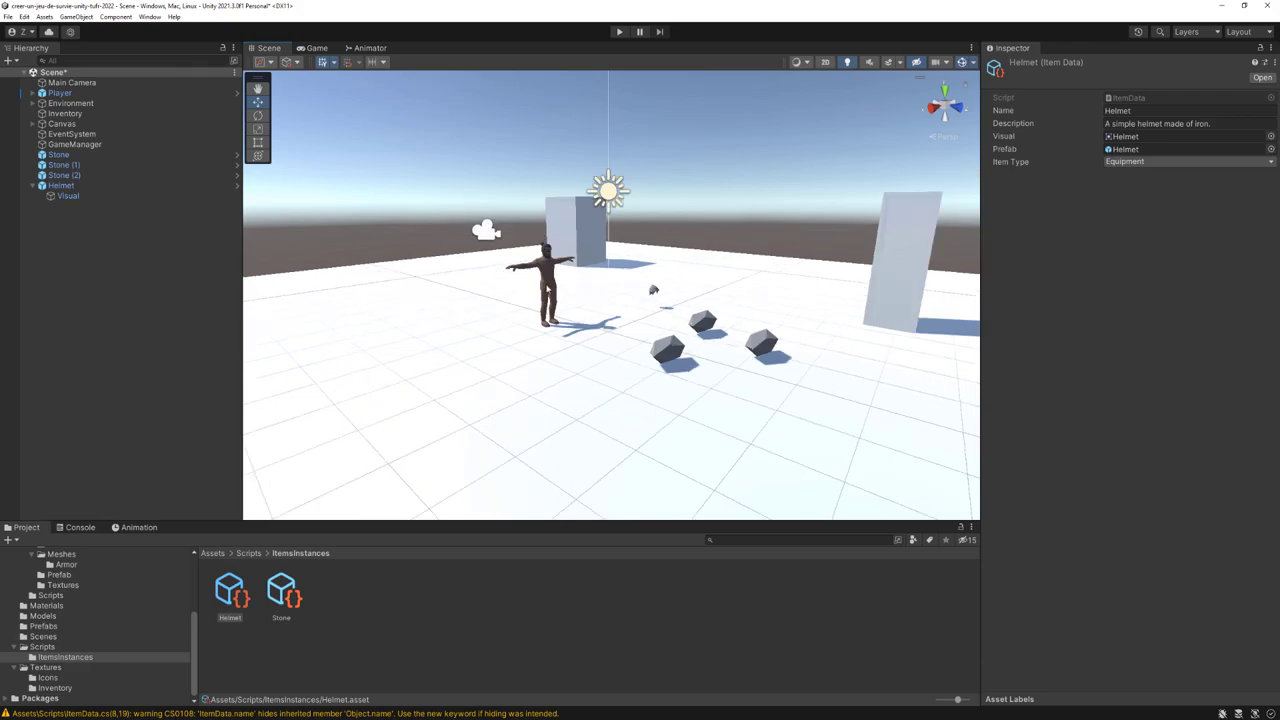
pyautogui.click(826, 64)
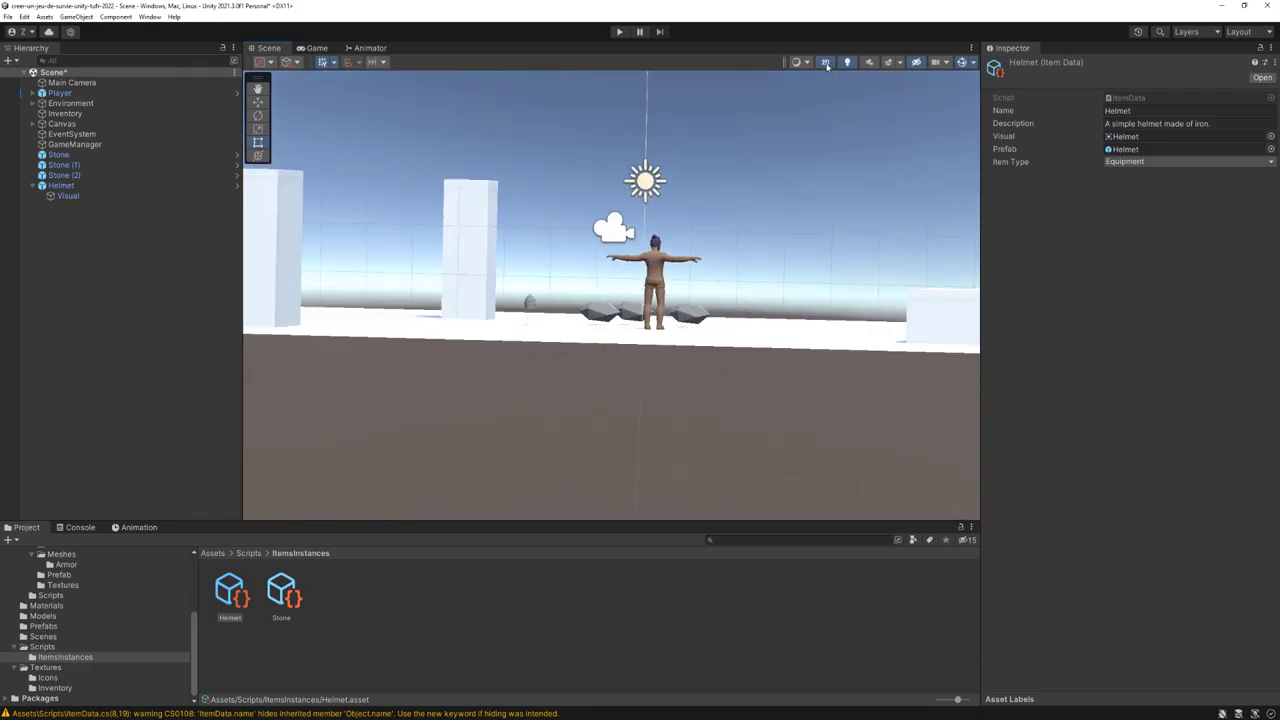
pyautogui.click(62, 124)
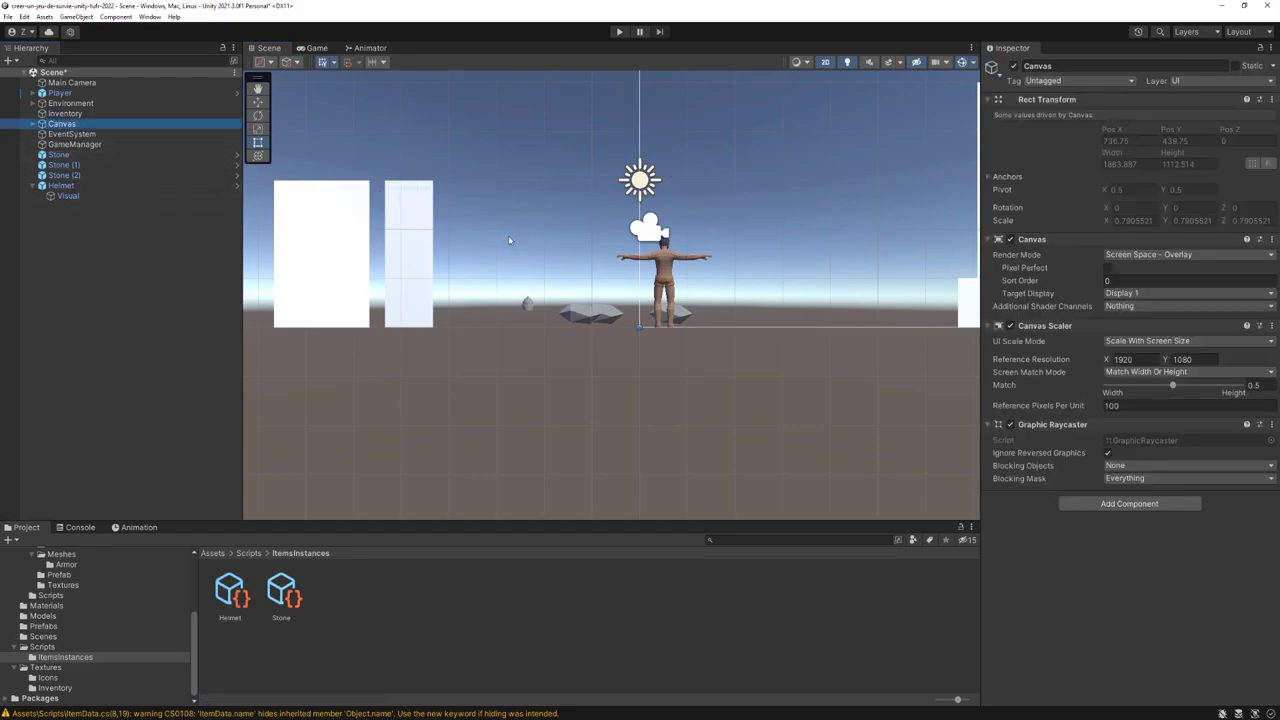
pyautogui.press('f')
pyautogui.scroll(3, 649, 357)
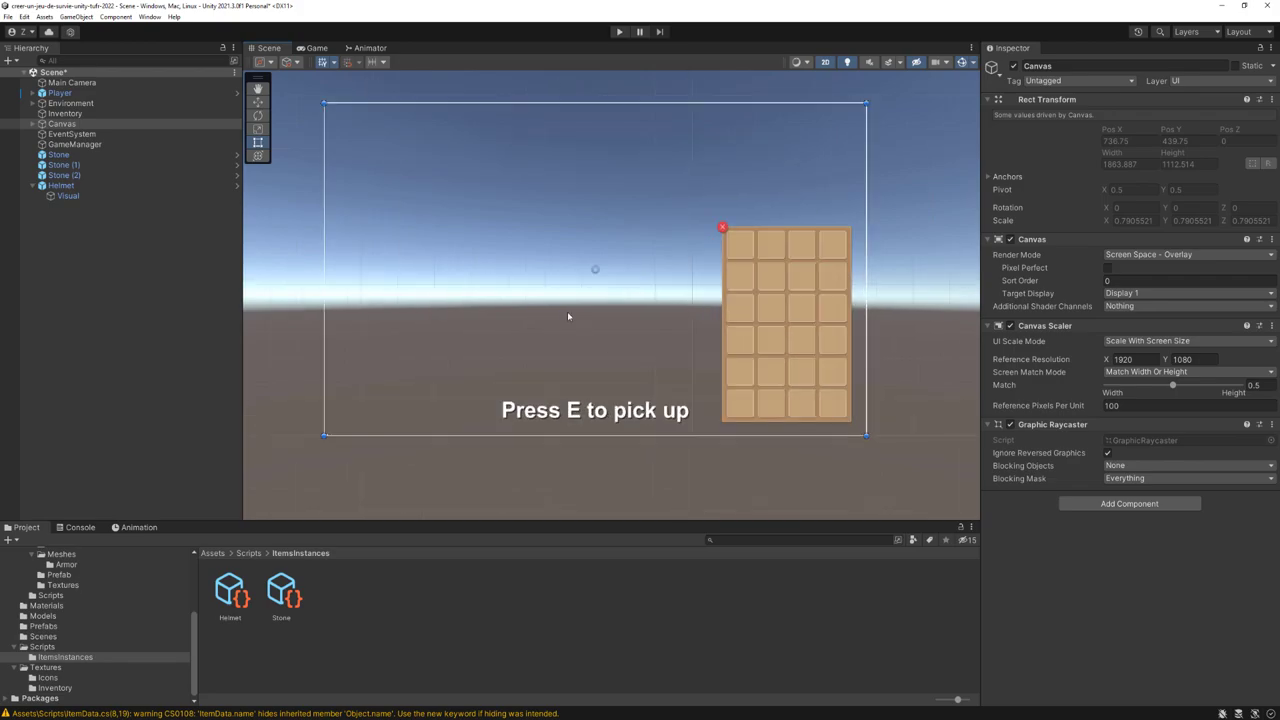
pyautogui.moveTo(639, 287)
pyautogui.mouseDown(button='middle')
pyautogui.moveTo(648, 329)
pyautogui.moveTo(640, 318)
pyautogui.mouseUp(button='middle')
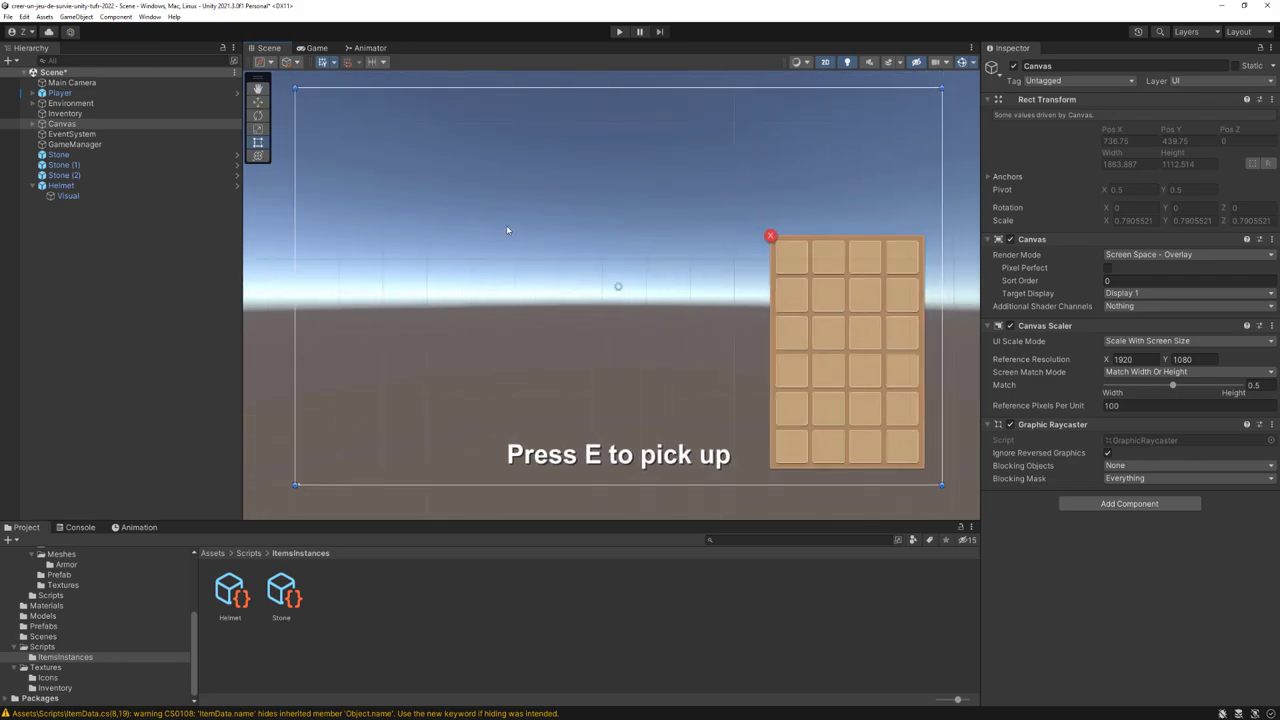
pyautogui.click(33, 124)
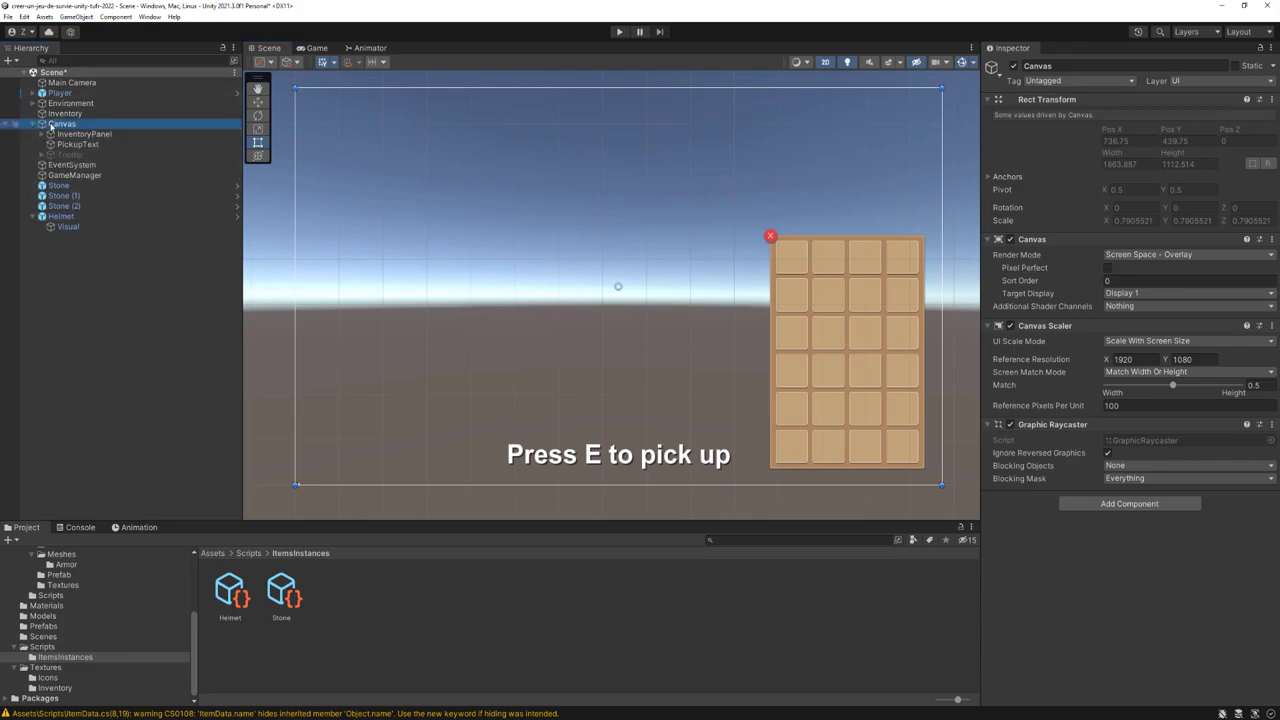
pyautogui.rightClick(55, 124)
# Step: Add a UI Image under the Canvas and move it to position -171, -37
pyautogui.moveTo(95, 328)
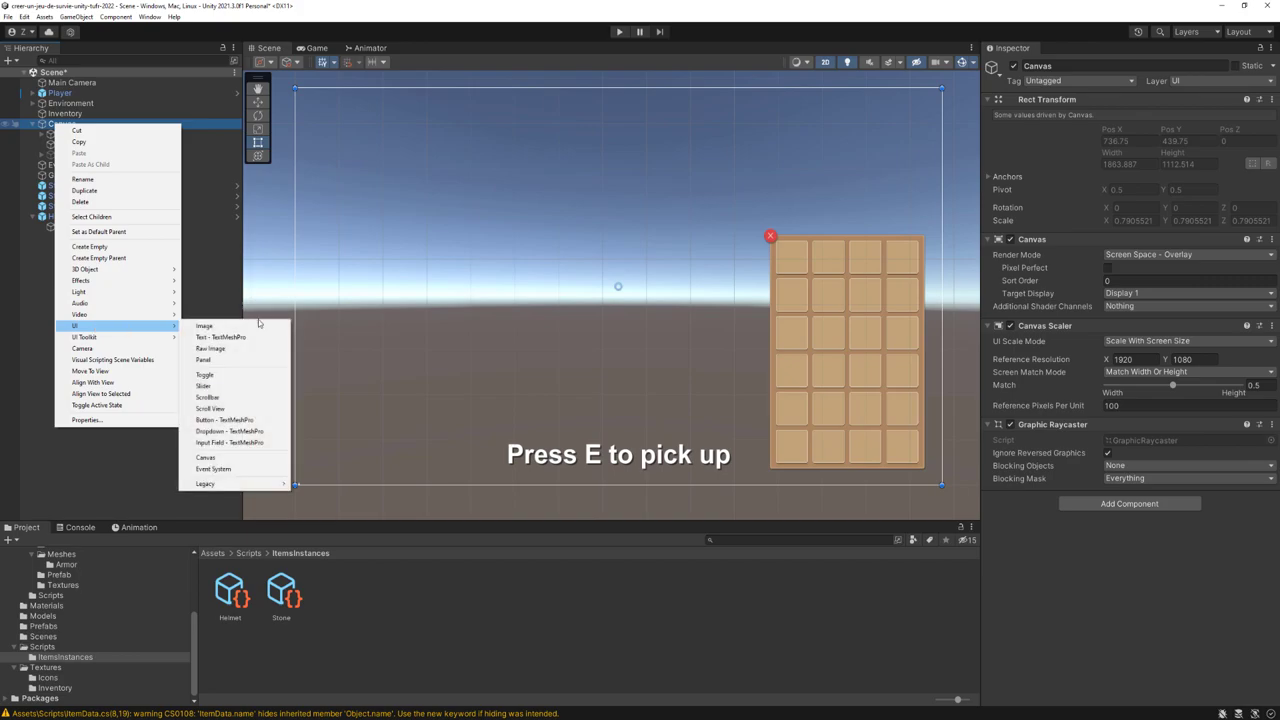
pyautogui.click(250, 328)
pyautogui.scroll(1, 530, 298)
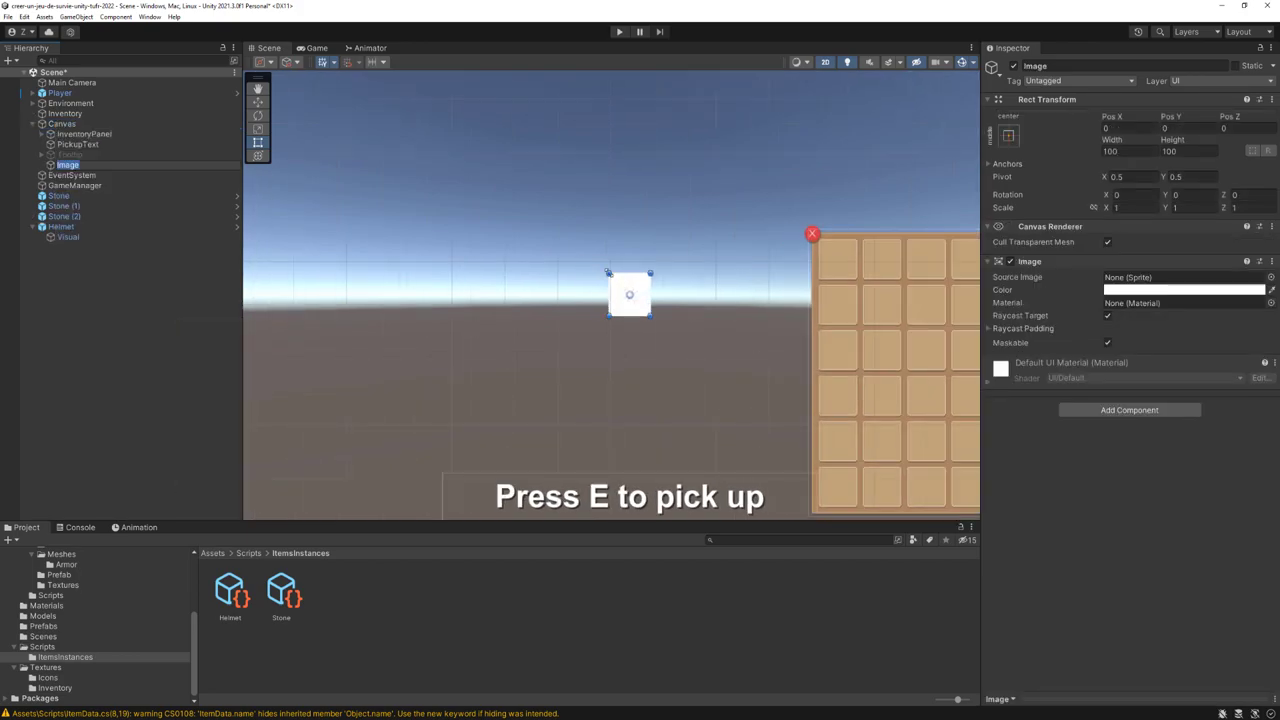
pyautogui.scroll(1, 560, 292)
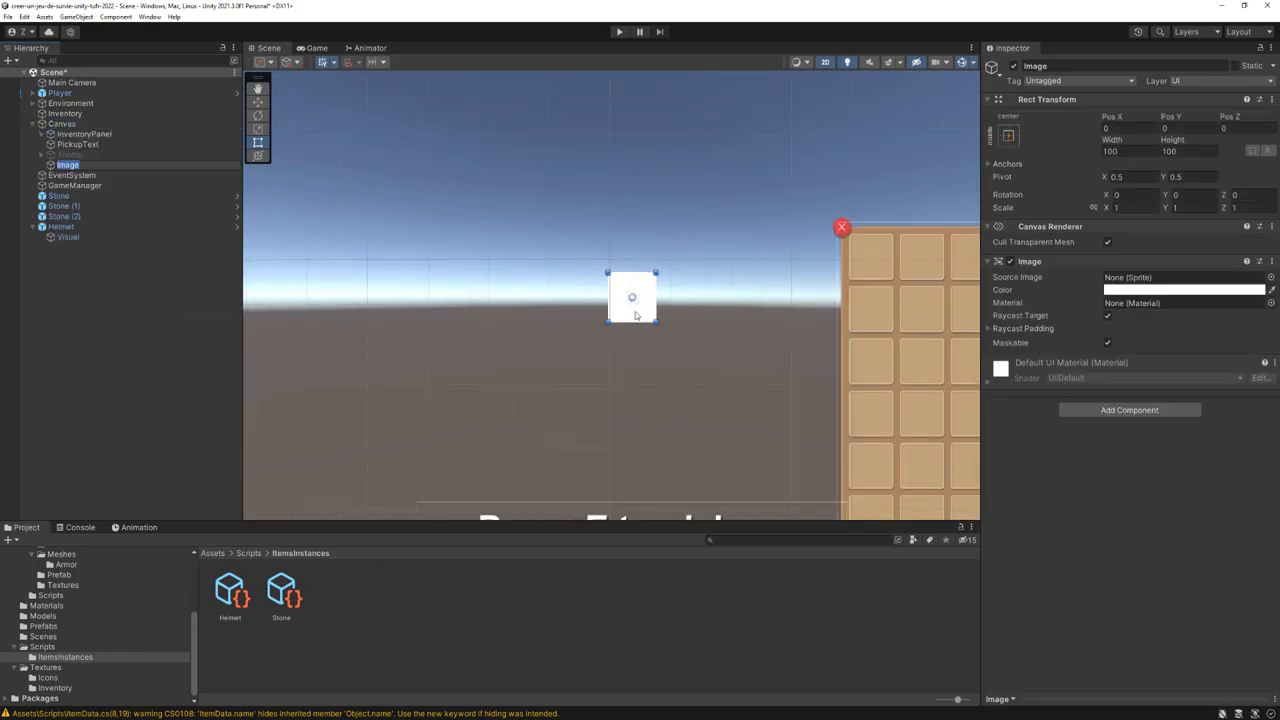
pyautogui.moveTo(635, 311); pyautogui.dragTo(553, 329)
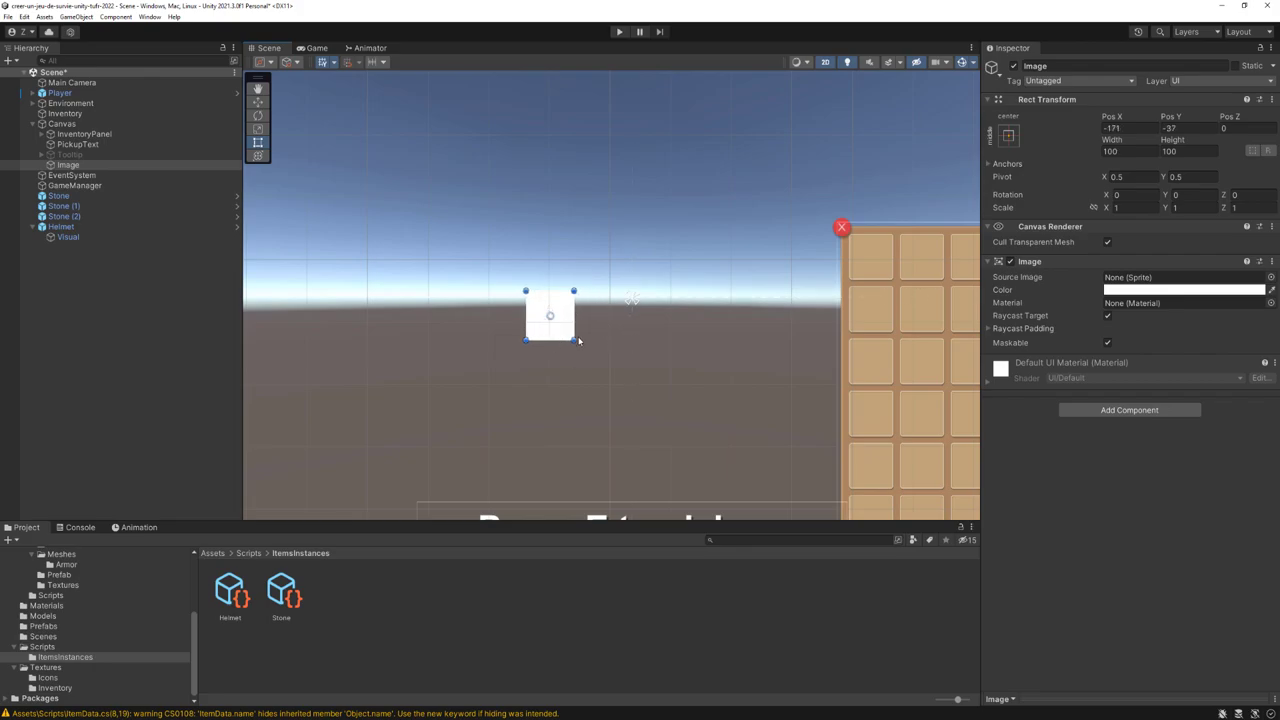
# Step: Set the image's Source Image to the Panel sprite
pyautogui.click(1270, 277)
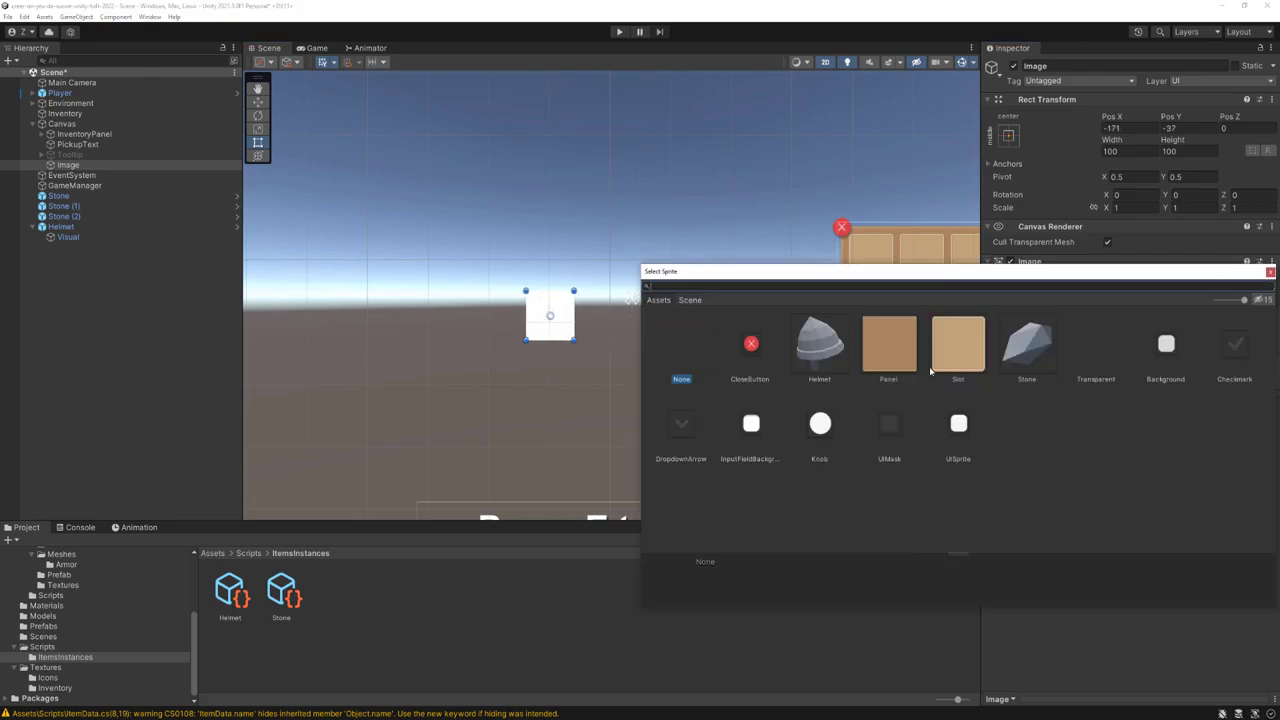
pyautogui.click(888, 347)
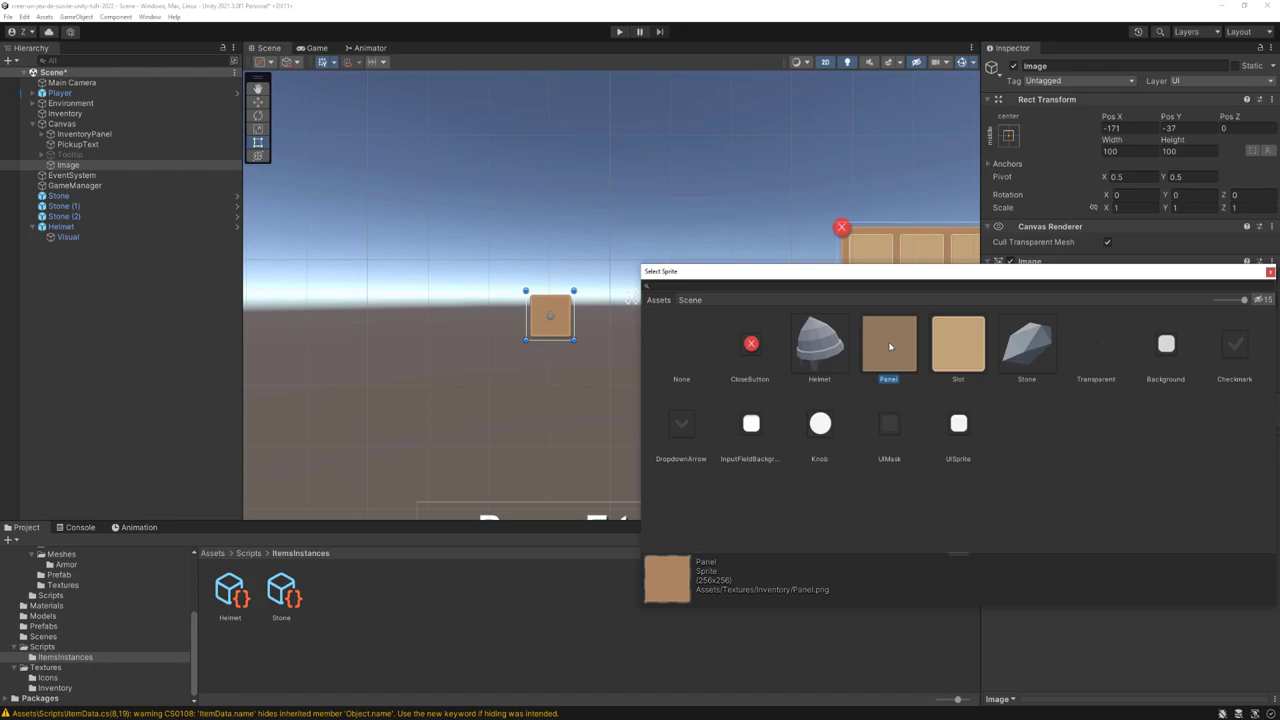
pyautogui.doubleClick(889, 346)
pyautogui.scroll(-1, 723, 343)
pyautogui.scroll(-1, 683, 327)
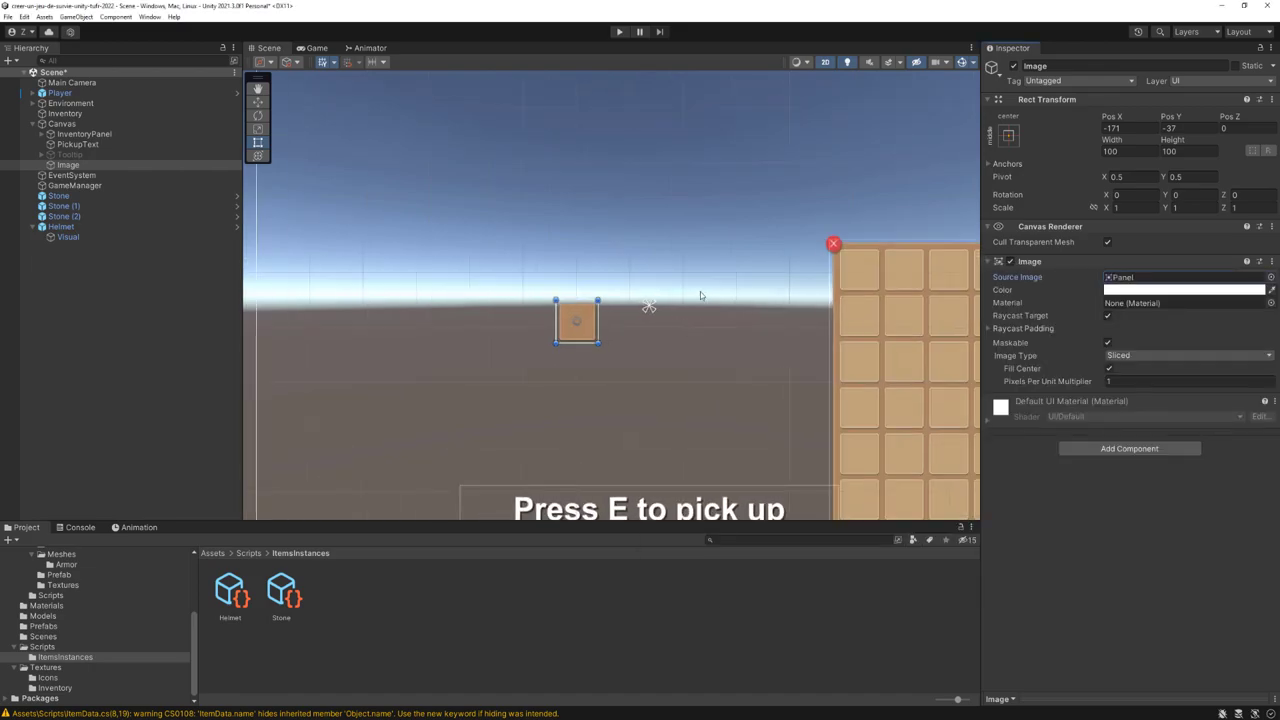
# Step: Rename the image to ItemActionPanel
pyautogui.click(1040, 66)
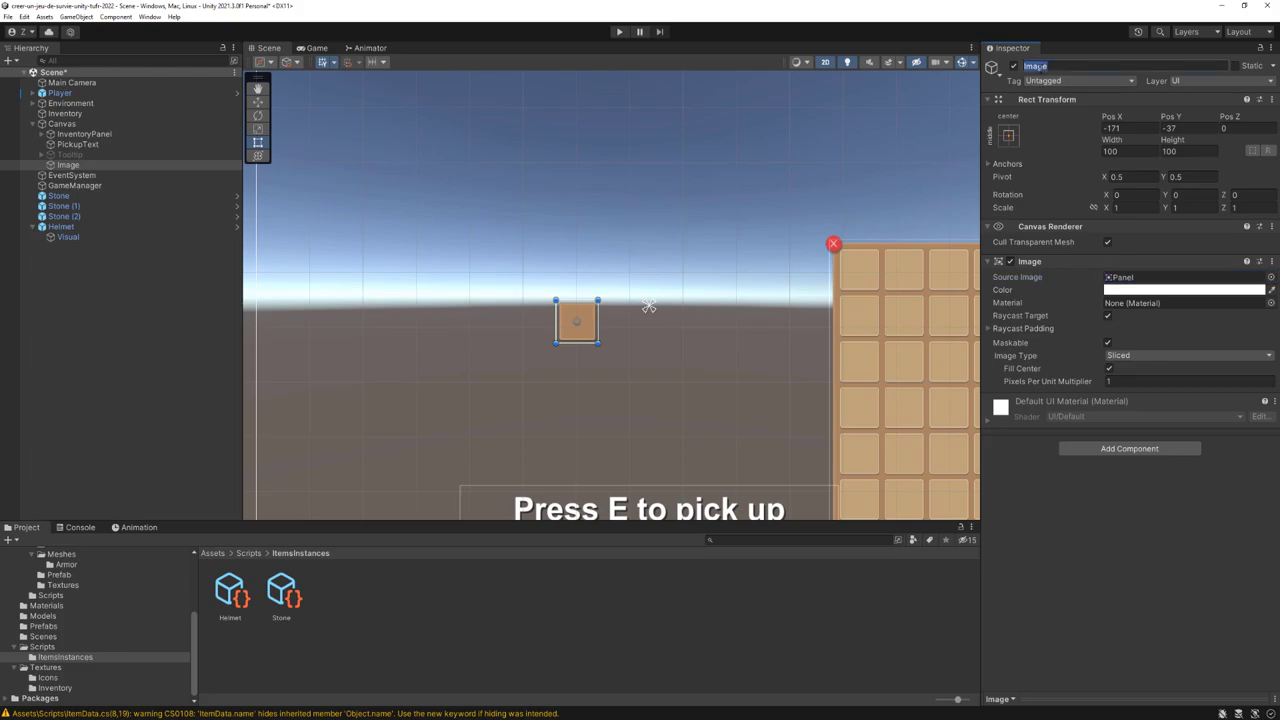
pyautogui.write('Ite')
pyautogui.write('mActionPanel')
pyautogui.press('Return')
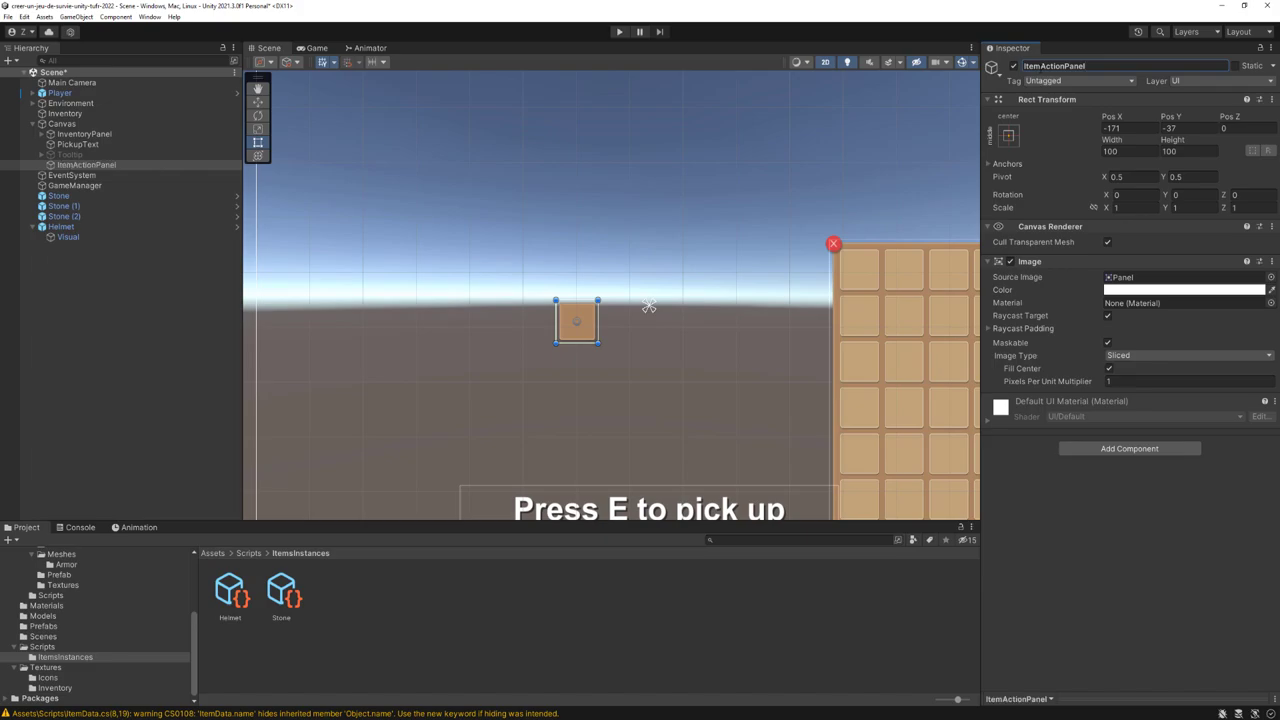
pyautogui.scroll(1, 651, 304)
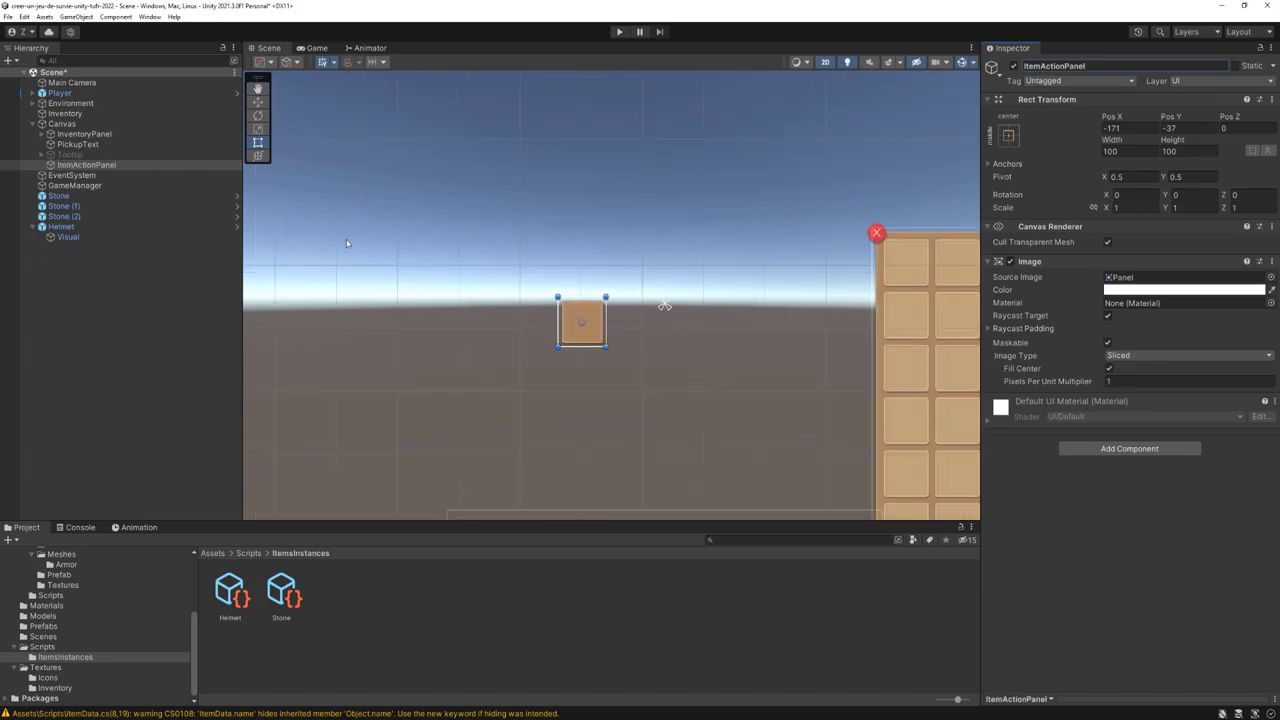
pyautogui.rightClick(104, 166)
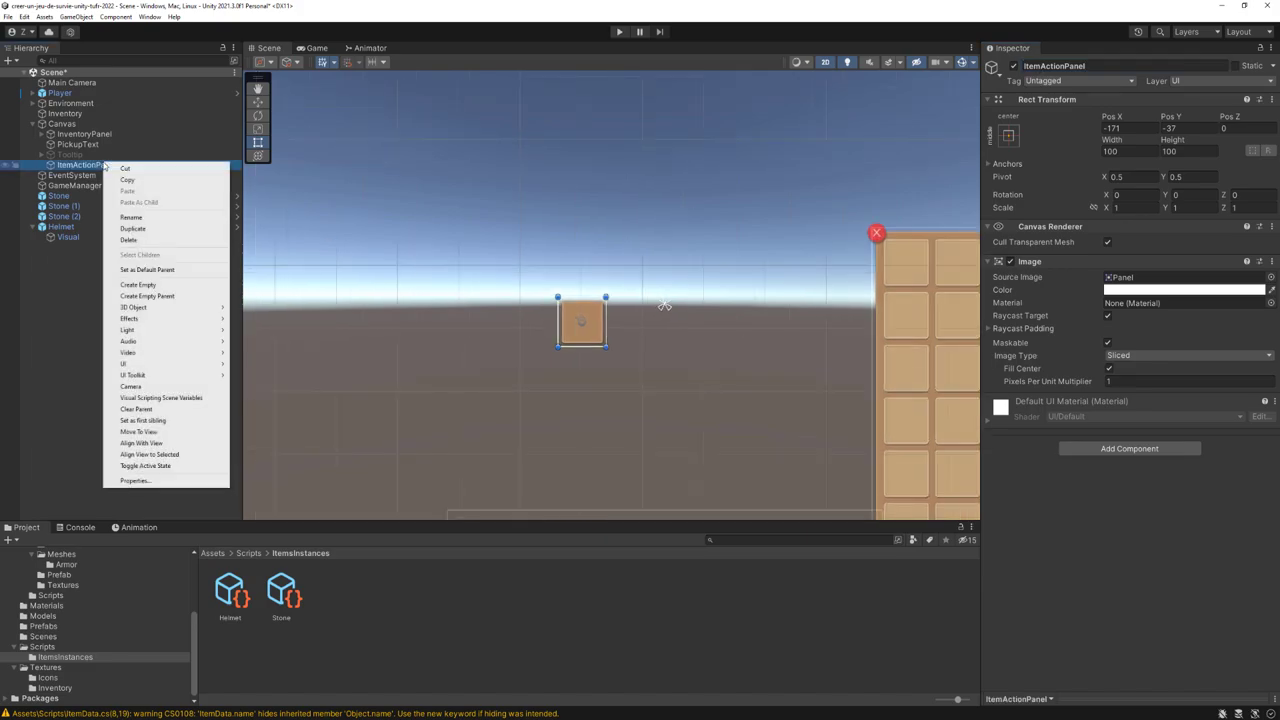
# Step: Add an empty child named Buttons under ItemActionPanel with a Vertical Layout Group
pyautogui.click(148, 286)
pyautogui.scroll(1, 622, 340)
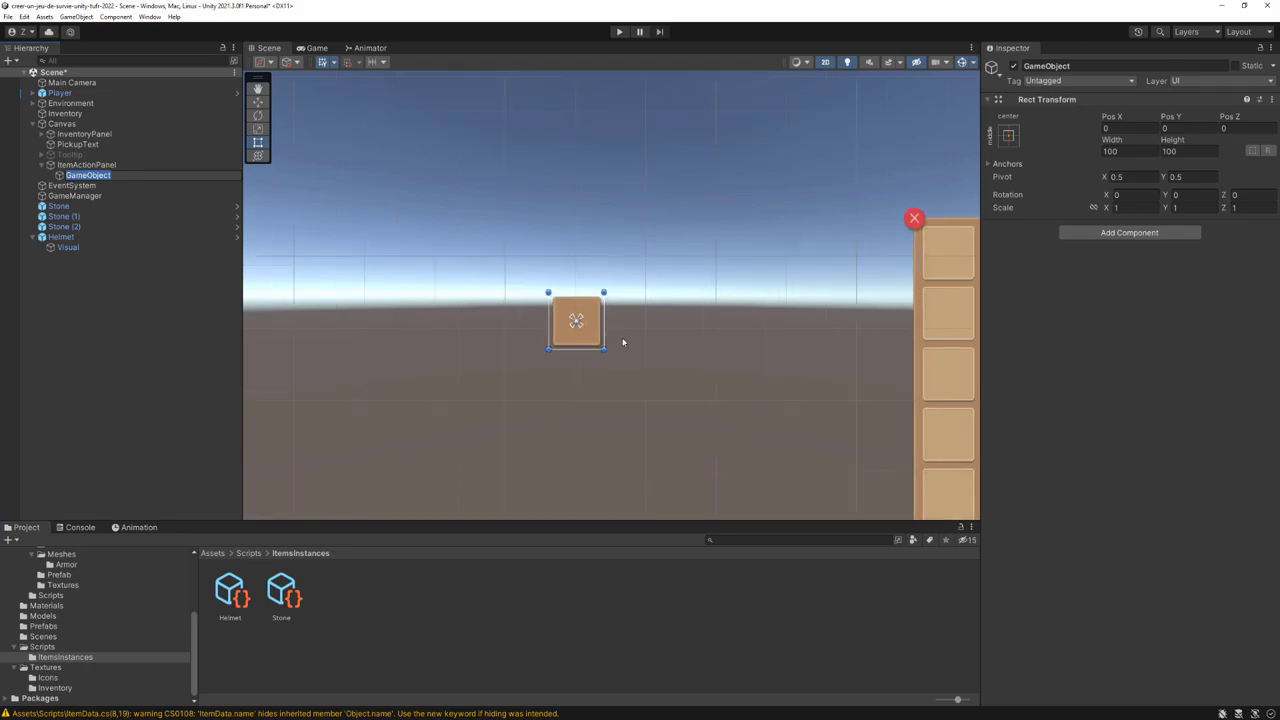
pyautogui.scroll(1, 620, 370)
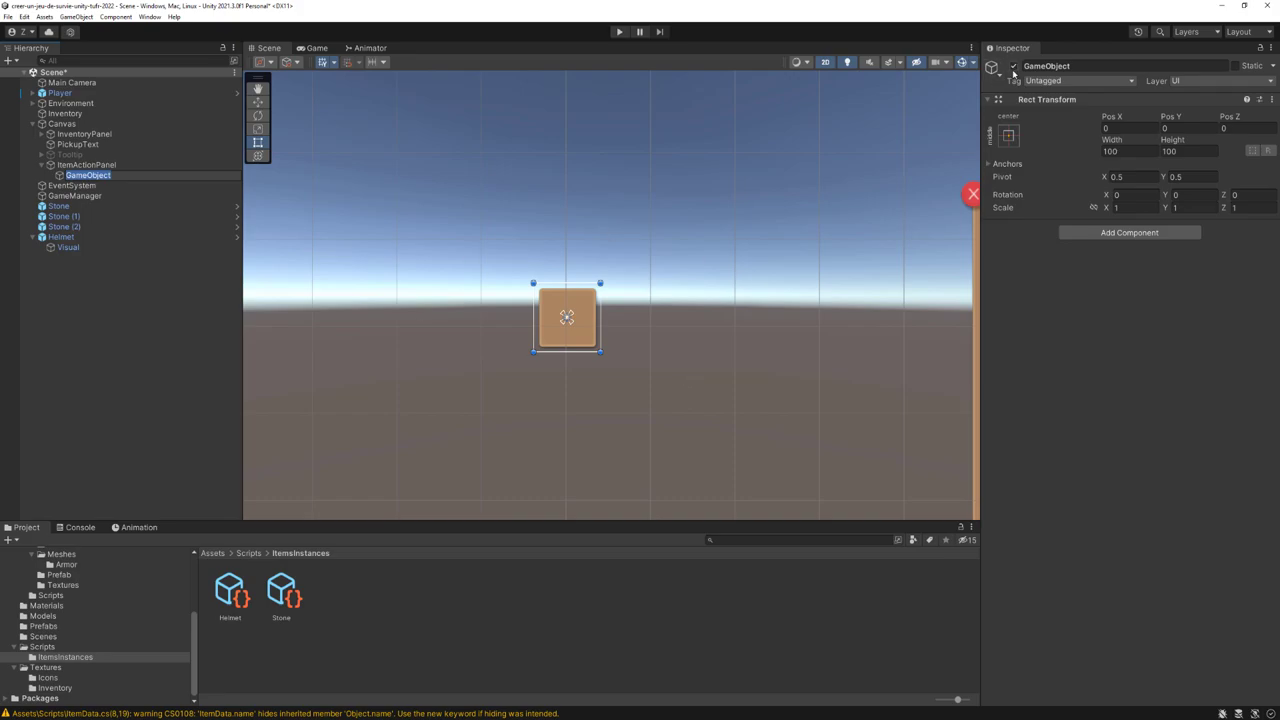
pyautogui.click(1045, 65)
pyautogui.write('Button')
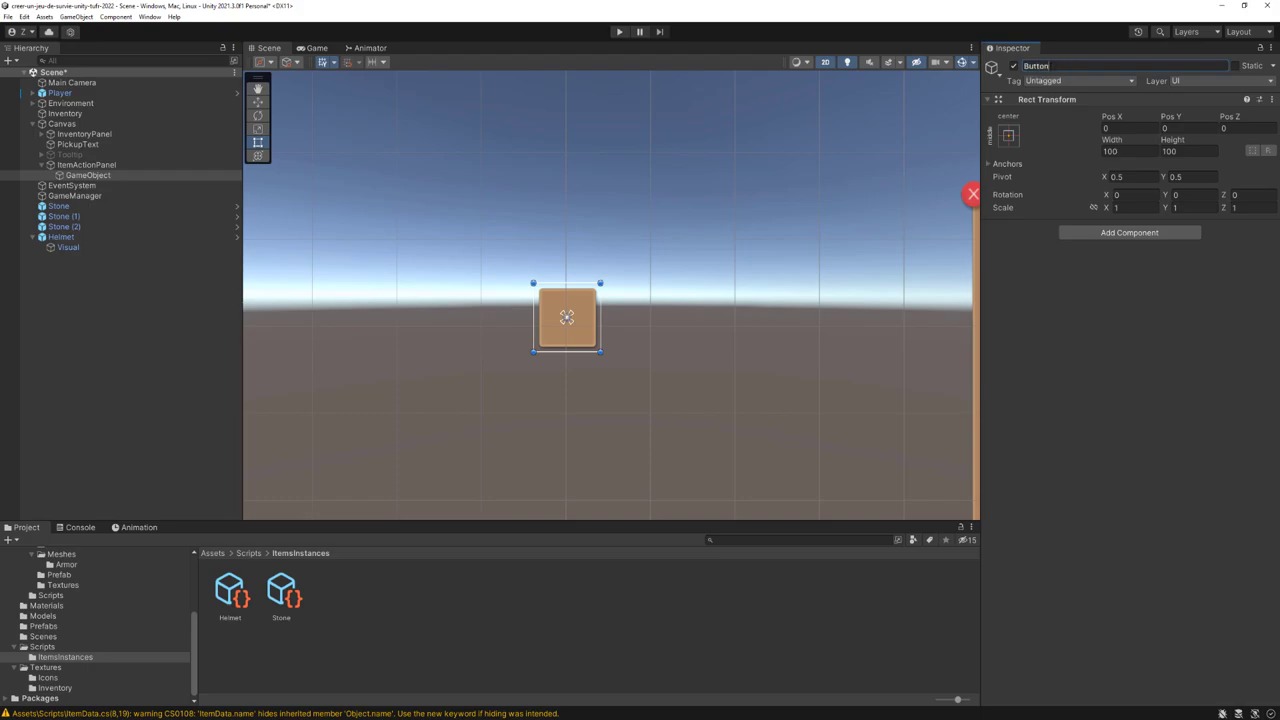
pyautogui.write('s')
pyautogui.press('Return')
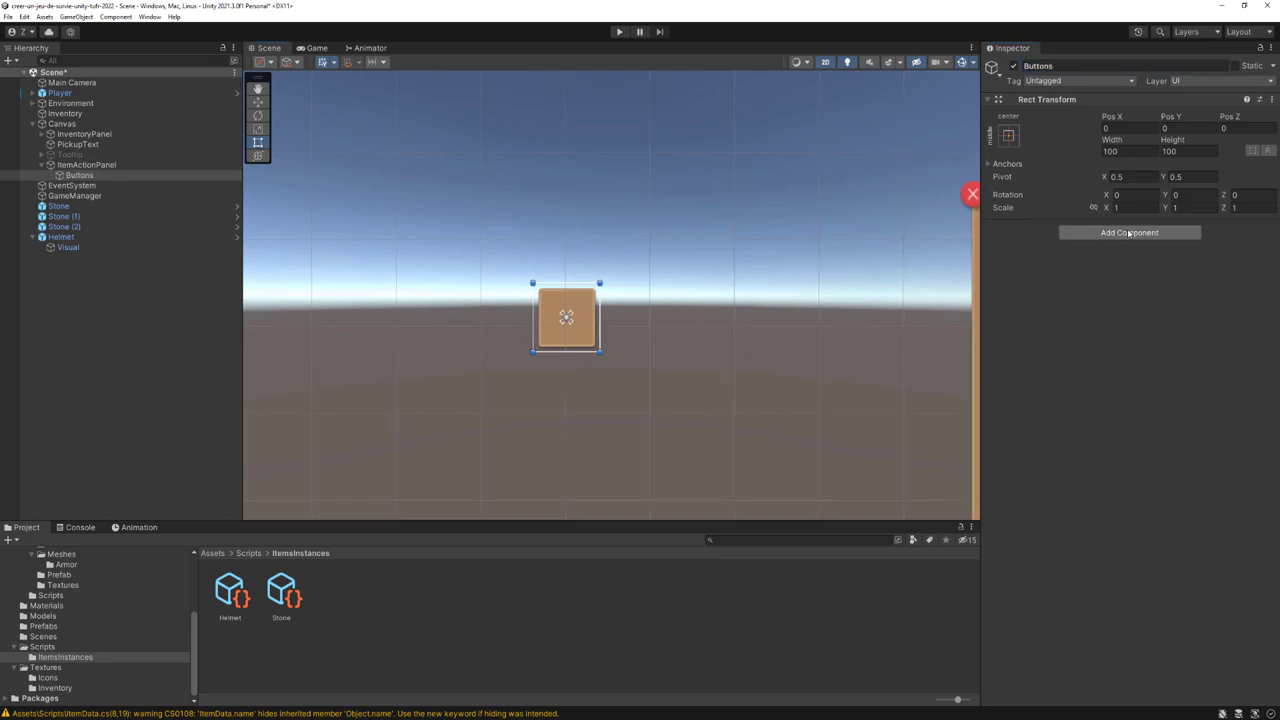
pyautogui.click(1129, 233)
pyautogui.write('vertical')
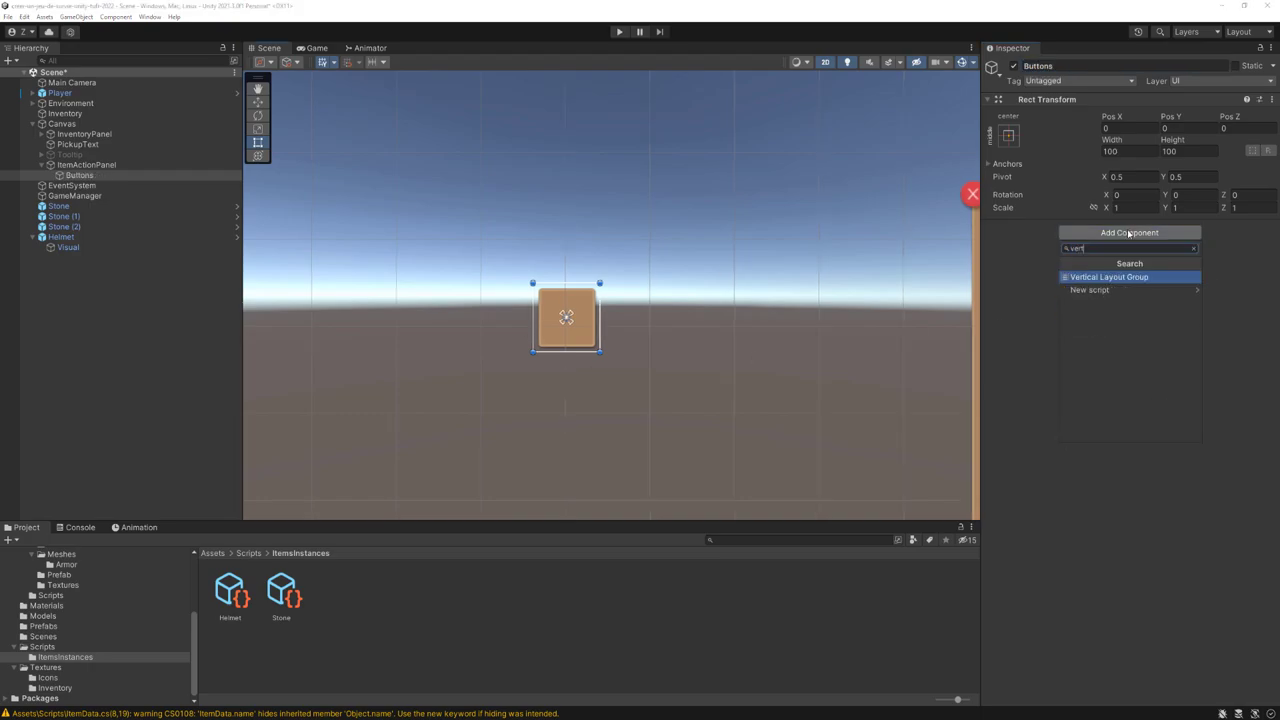
pyautogui.press('Return')
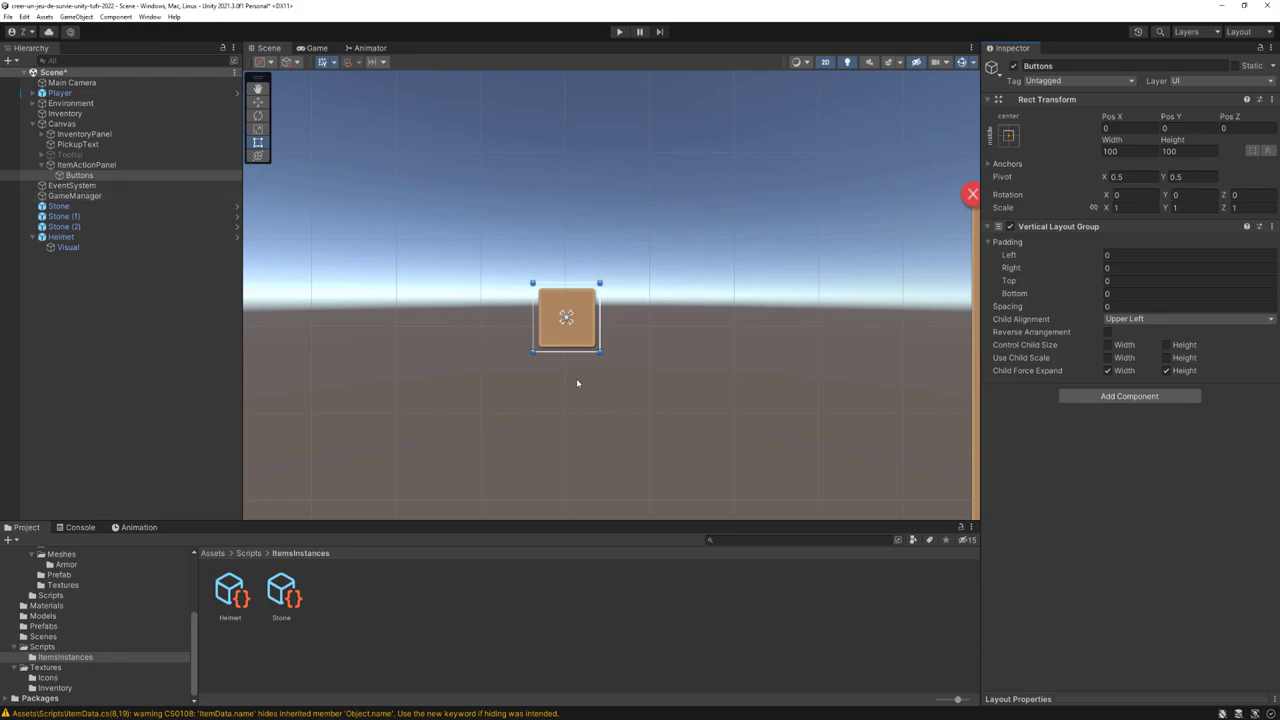
# Step: Enlarge the ItemActionPanel and shift it up and left in the scene
pyautogui.press('Up')
pyautogui.scroll(1, 576, 383)
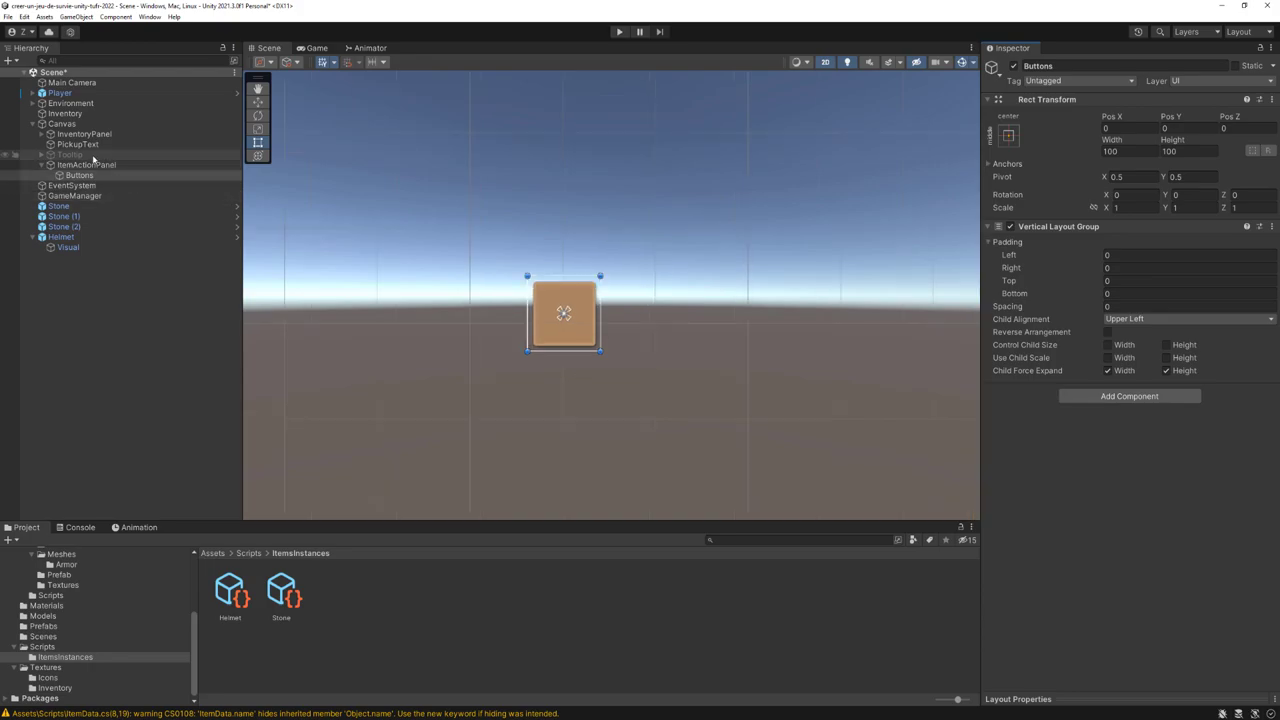
pyautogui.moveTo(600, 352)
pyautogui.mouseDown()
pyautogui.moveTo(769, 437)
pyautogui.moveTo(747, 434)
pyautogui.mouseUp()
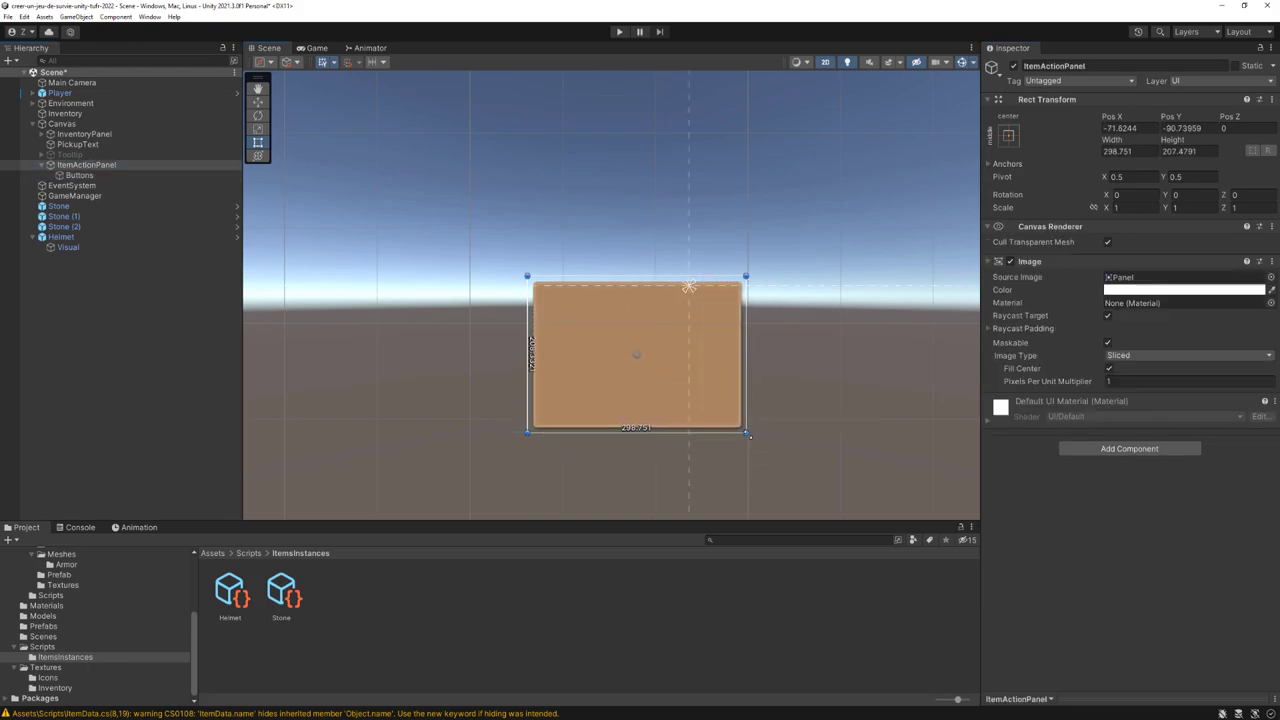
pyautogui.moveTo(706, 397); pyautogui.dragTo(625, 372)
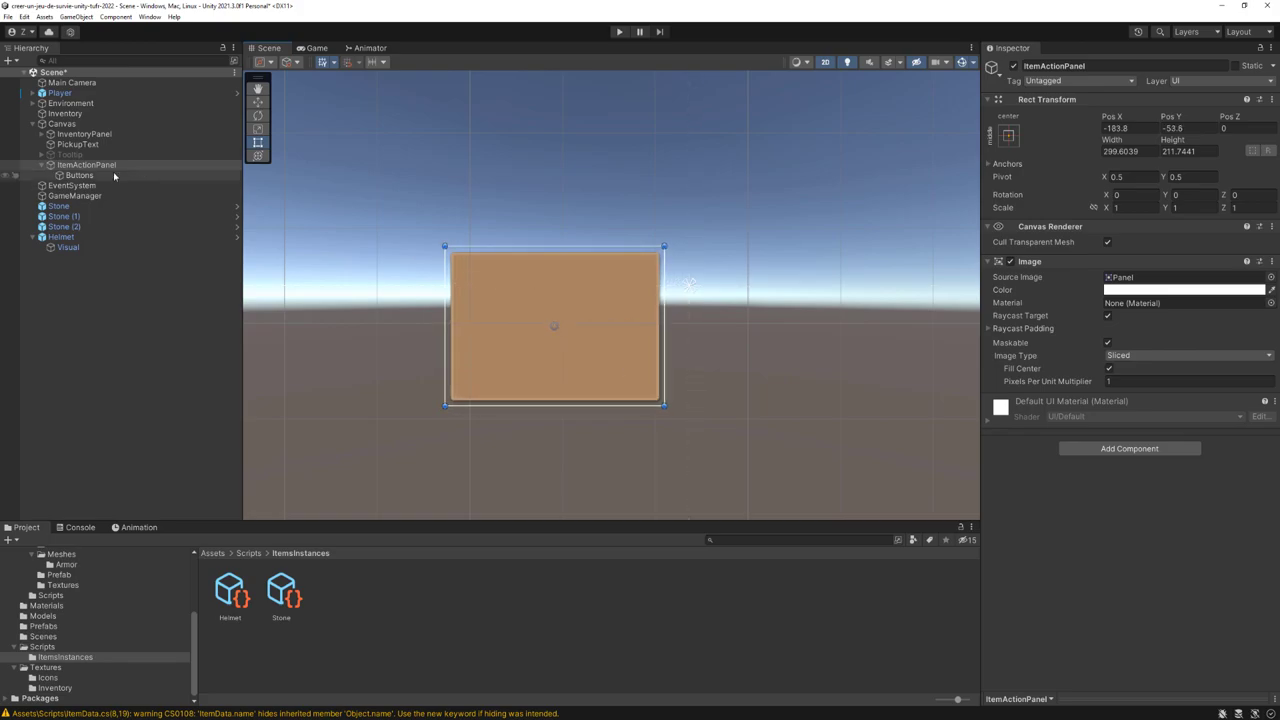
# Step: Create a legacy UI Button under Buttons named UseItemButton
pyautogui.click(79, 175)
pyautogui.rightClick(79, 176)
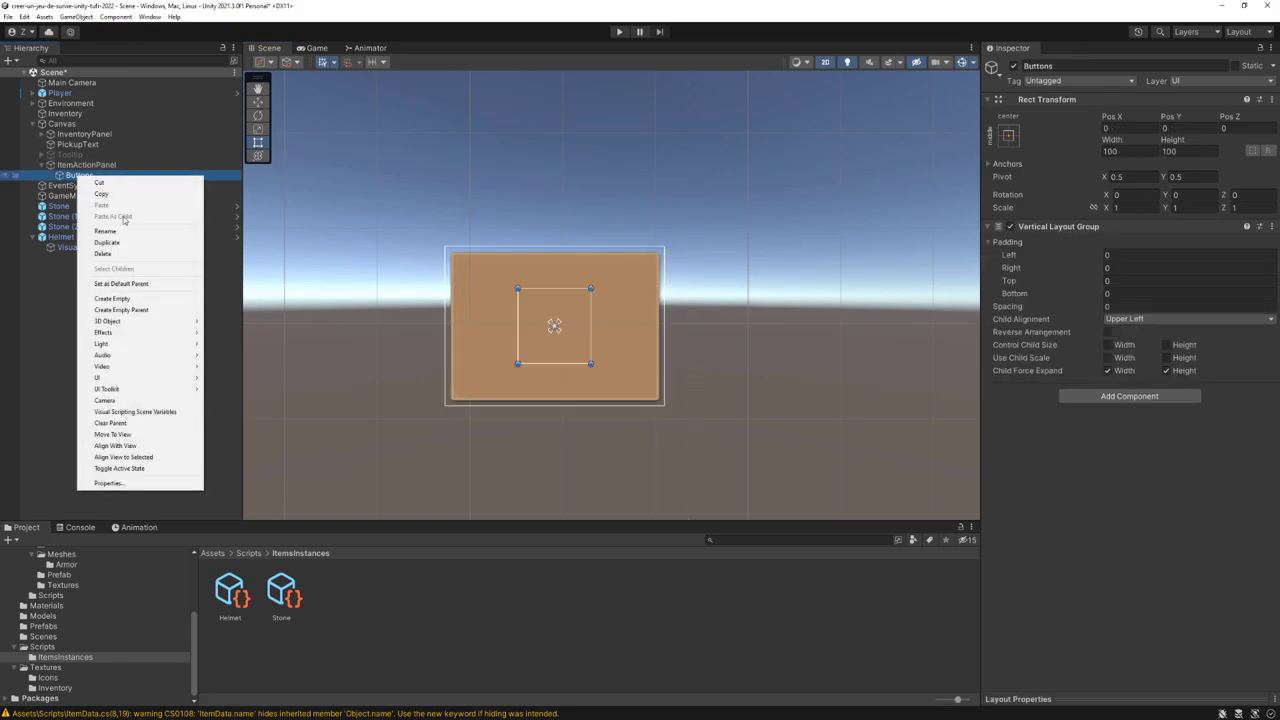
pyautogui.moveTo(142, 379)
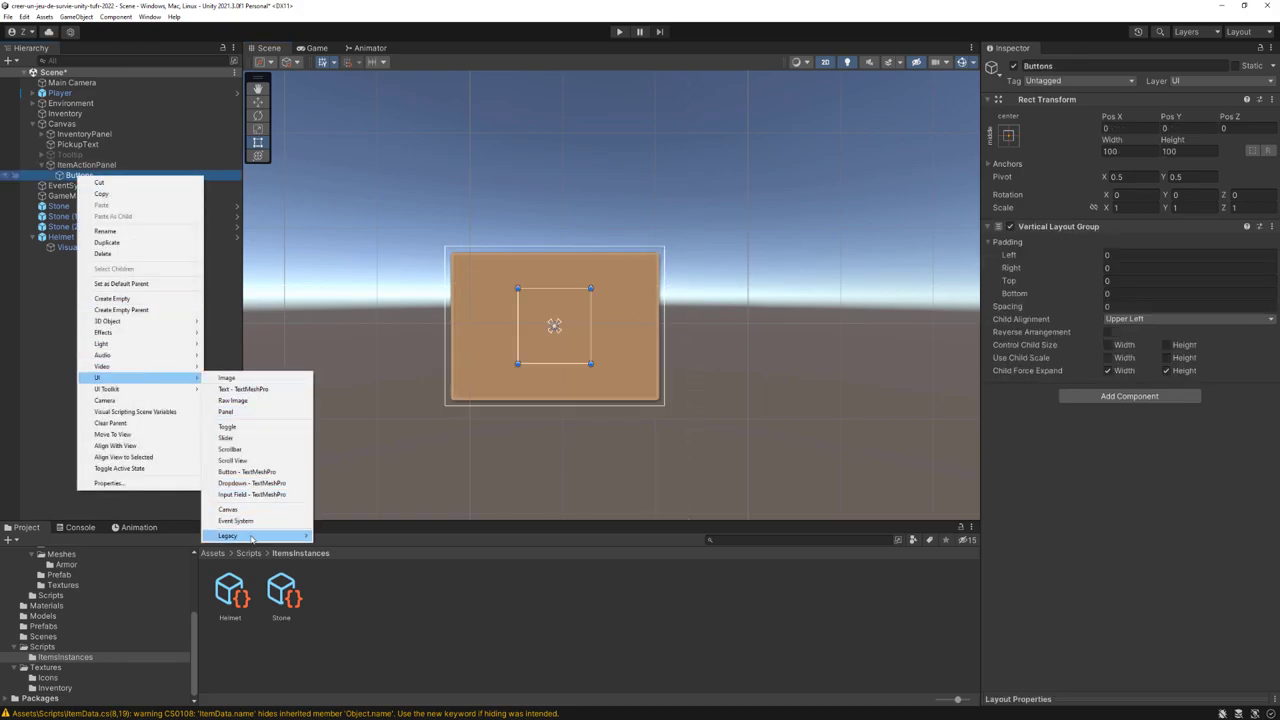
pyautogui.moveTo(258, 536)
pyautogui.click(349, 547)
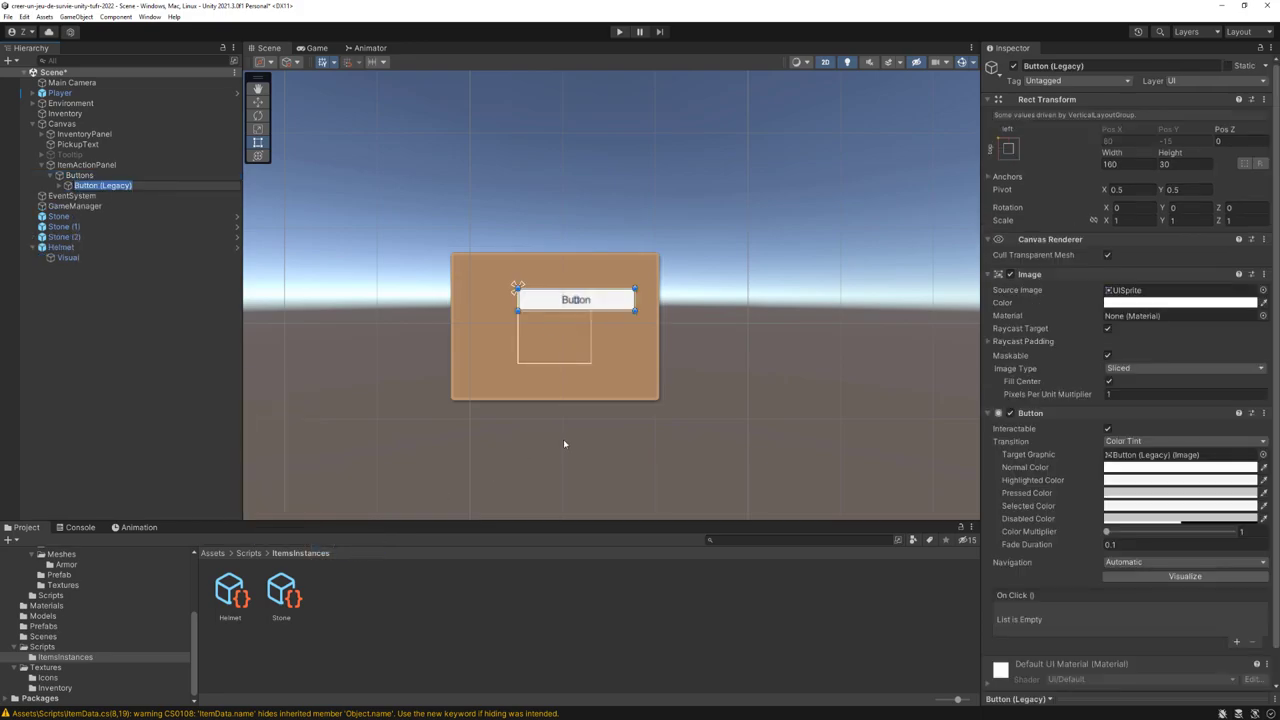
pyautogui.write('UseI')
pyautogui.write('tem')
pyautogui.write('Button')
pyautogui.press('Return')
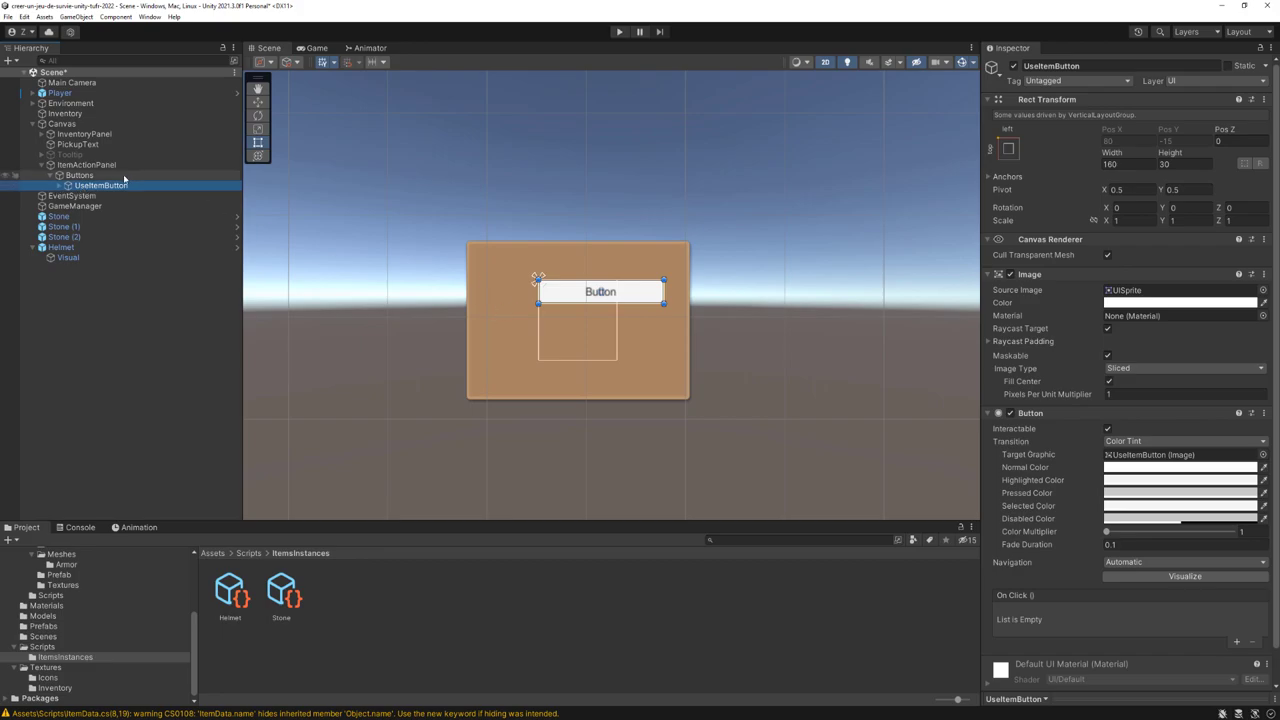
# Step: Set Buttons' anchor preset to stretch-stretch with position, filling the panel
pyautogui.click(124, 177)
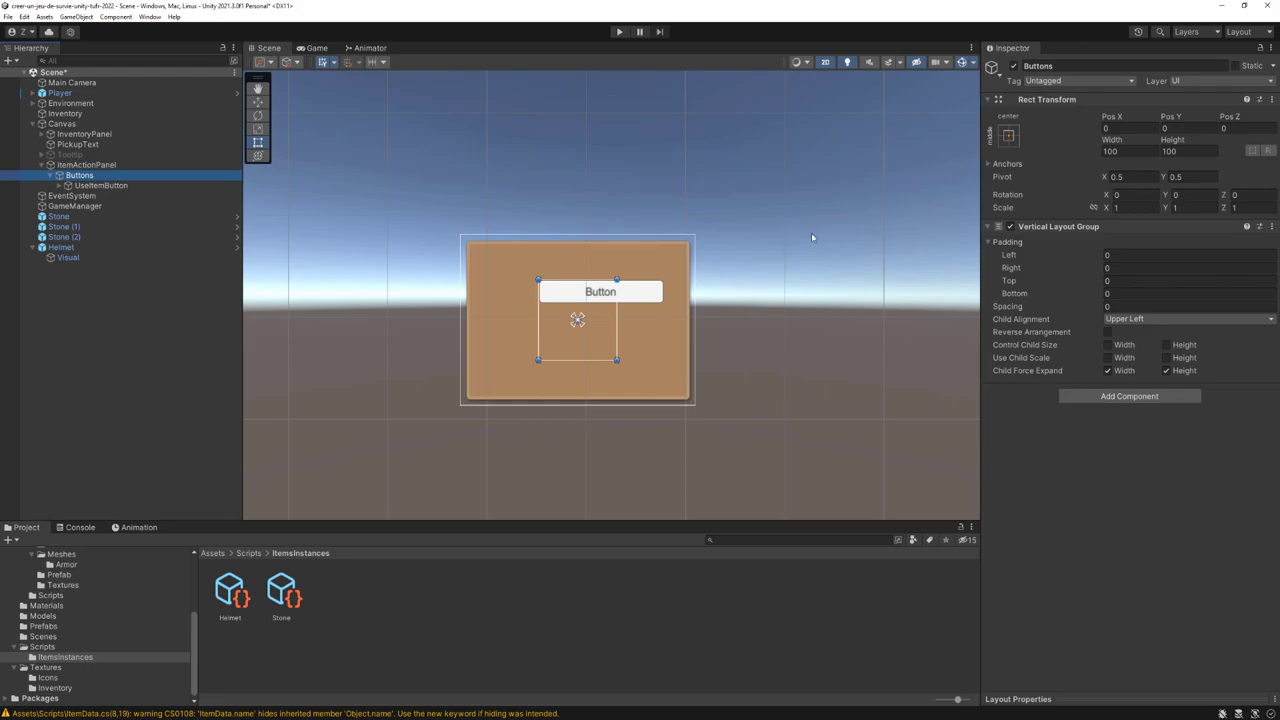
pyautogui.click(1009, 136)
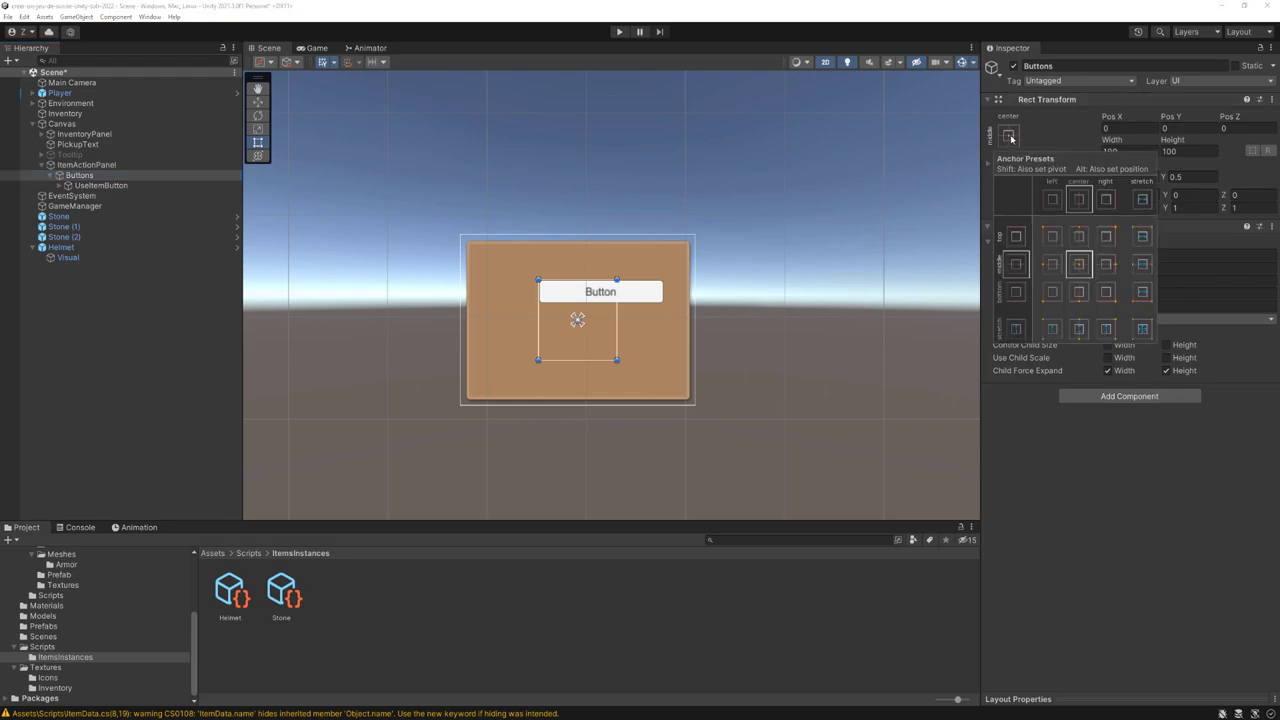
pyautogui.press('alt')
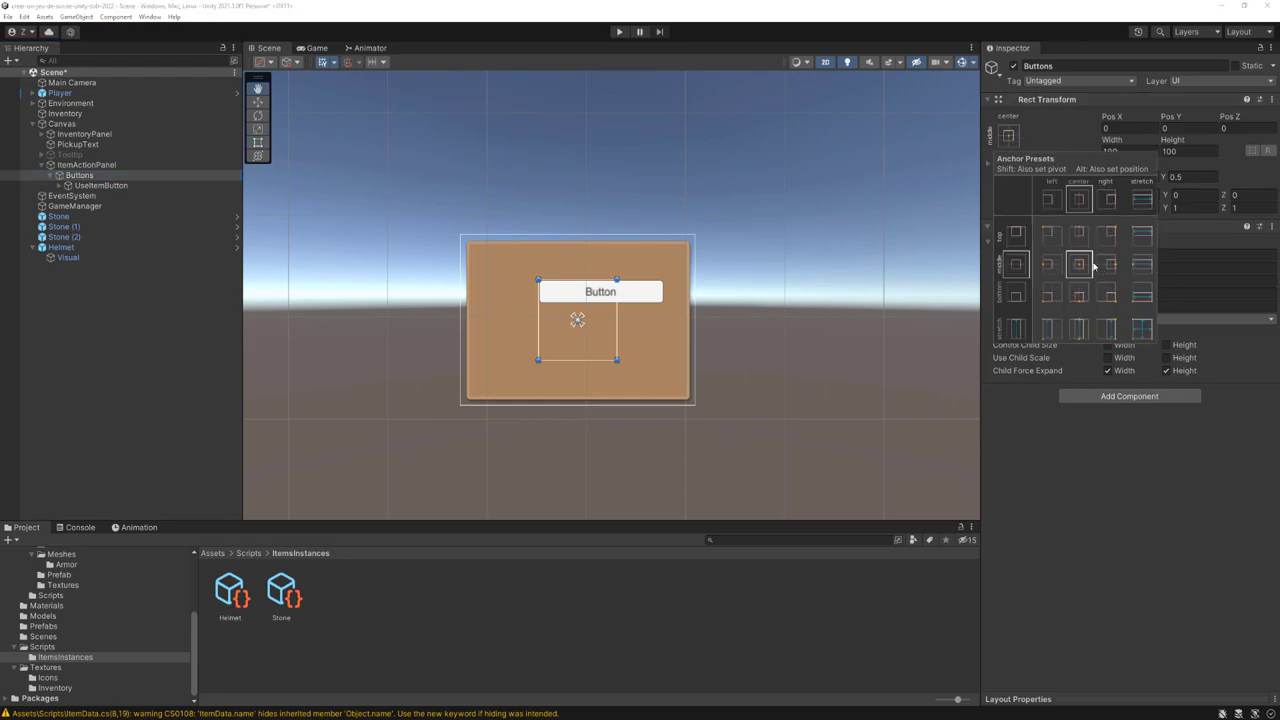
pyautogui.keyDown('alt'); pyautogui.click(1142, 330); pyautogui.keyUp('alt')
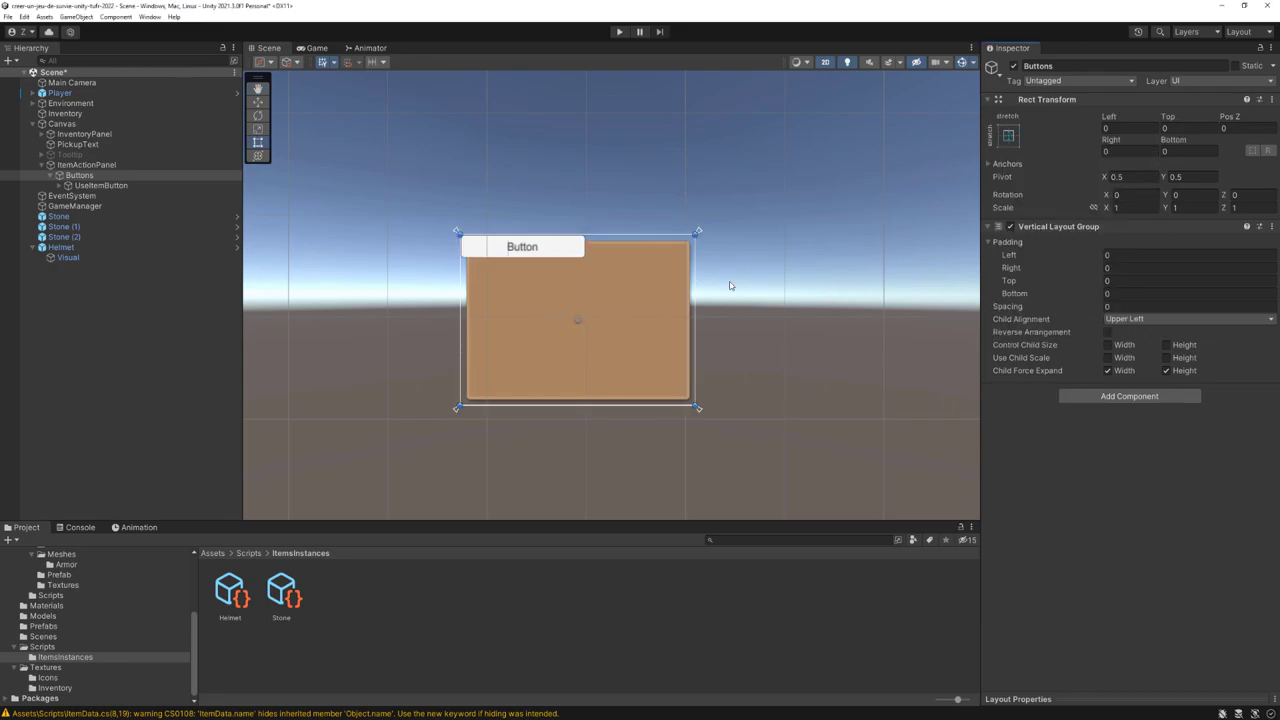
# Step: Set the Vertical Layout Group padding to 15 on left, right, top and bottom
pyautogui.click(1125, 255)
pyautogui.write('15')
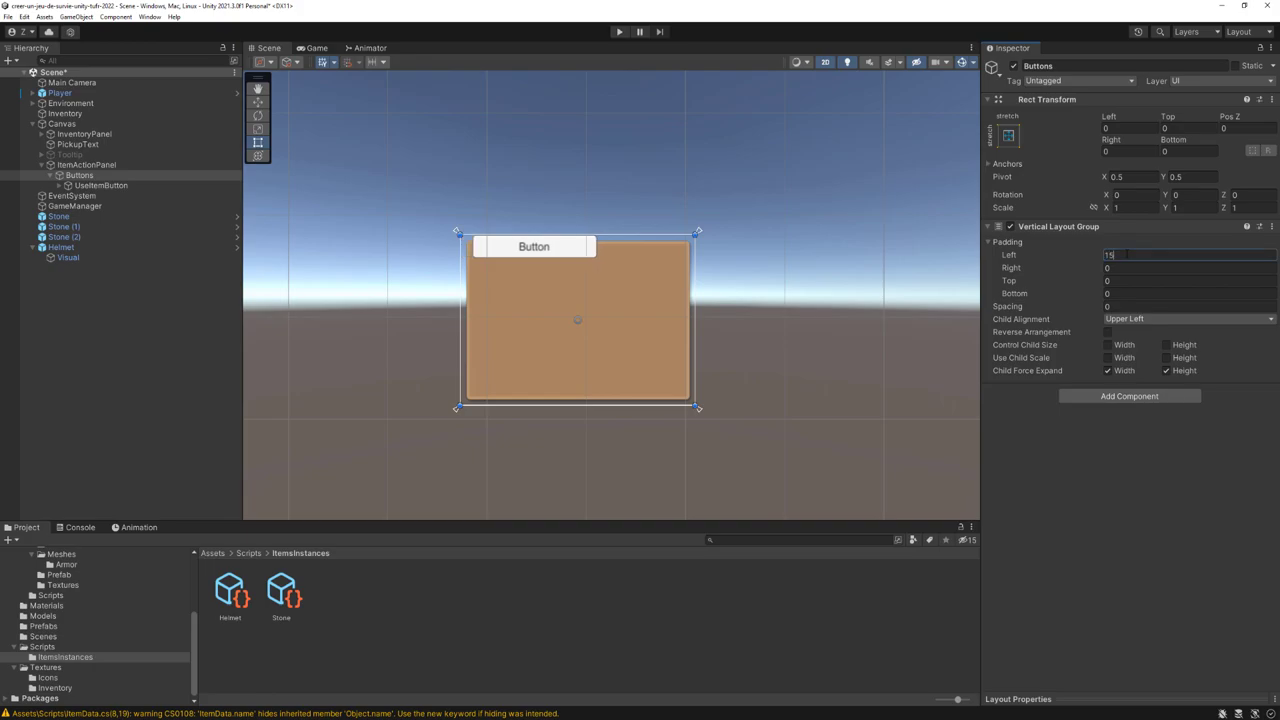
pyautogui.press('Tab')
pyautogui.write('15')
pyautogui.press('Tab')
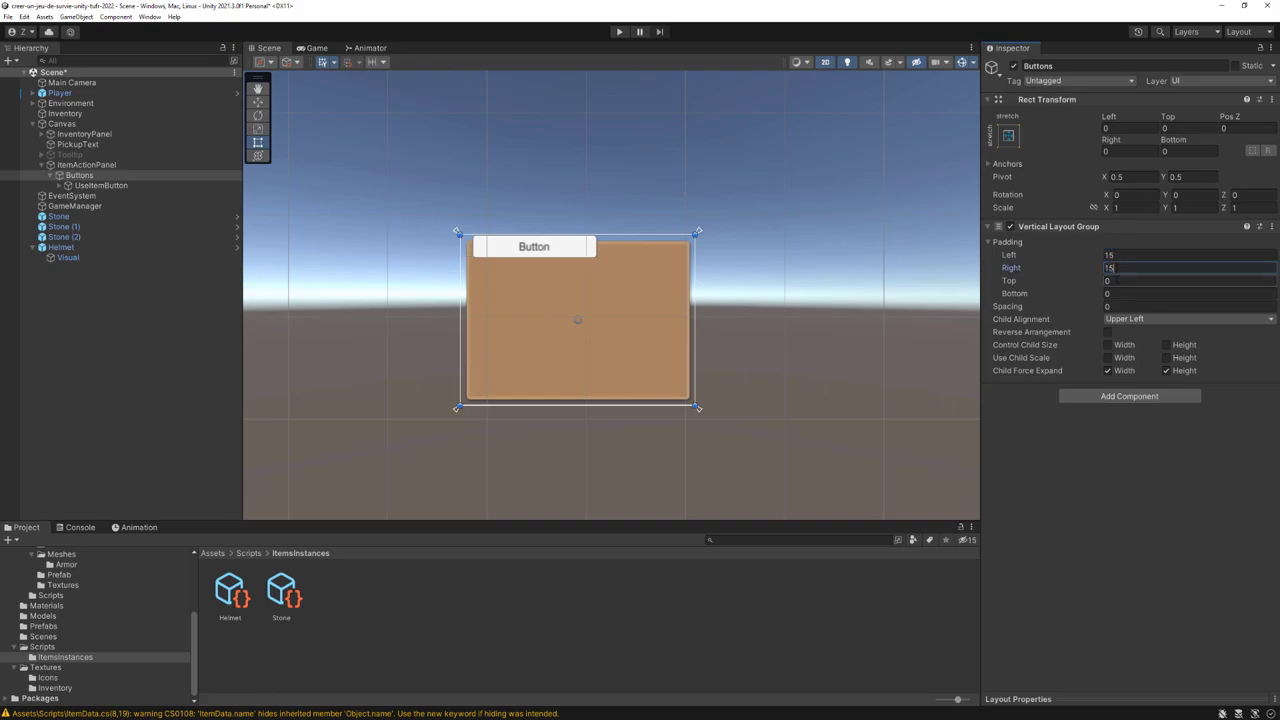
pyautogui.write('15')
pyautogui.press('Tab')
pyautogui.write('15')
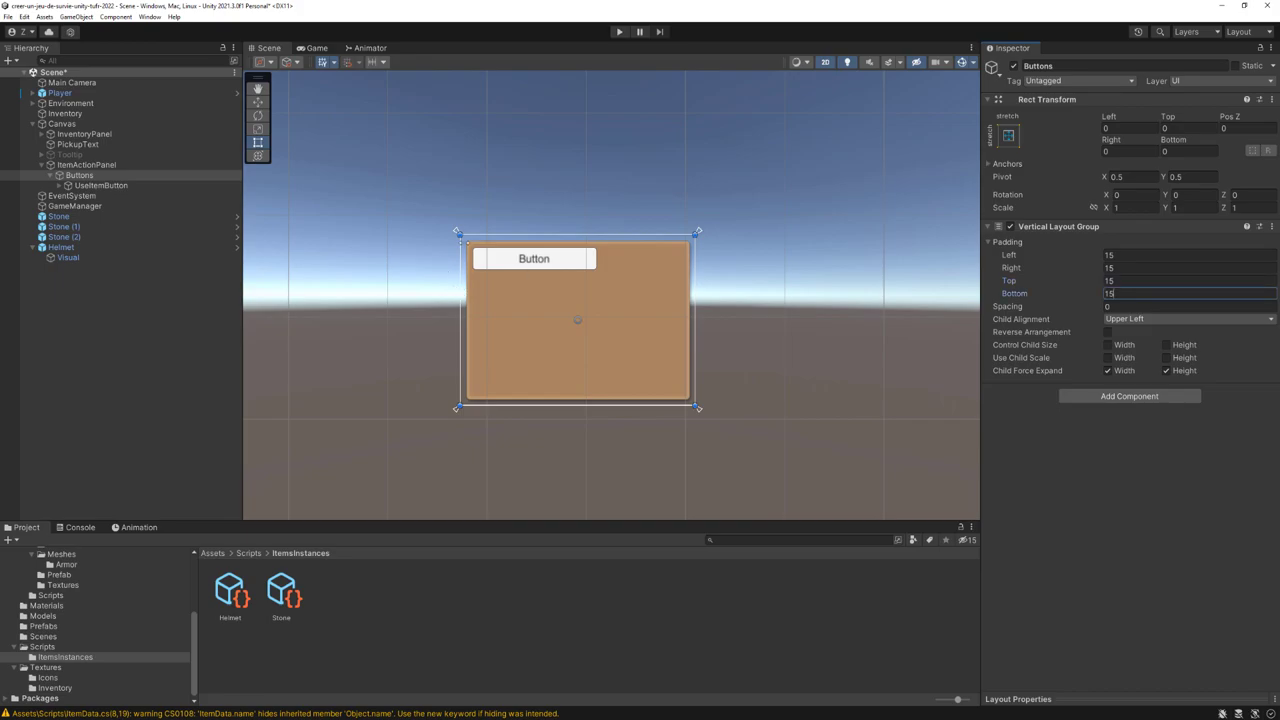
pyautogui.scroll(1, 648, 357)
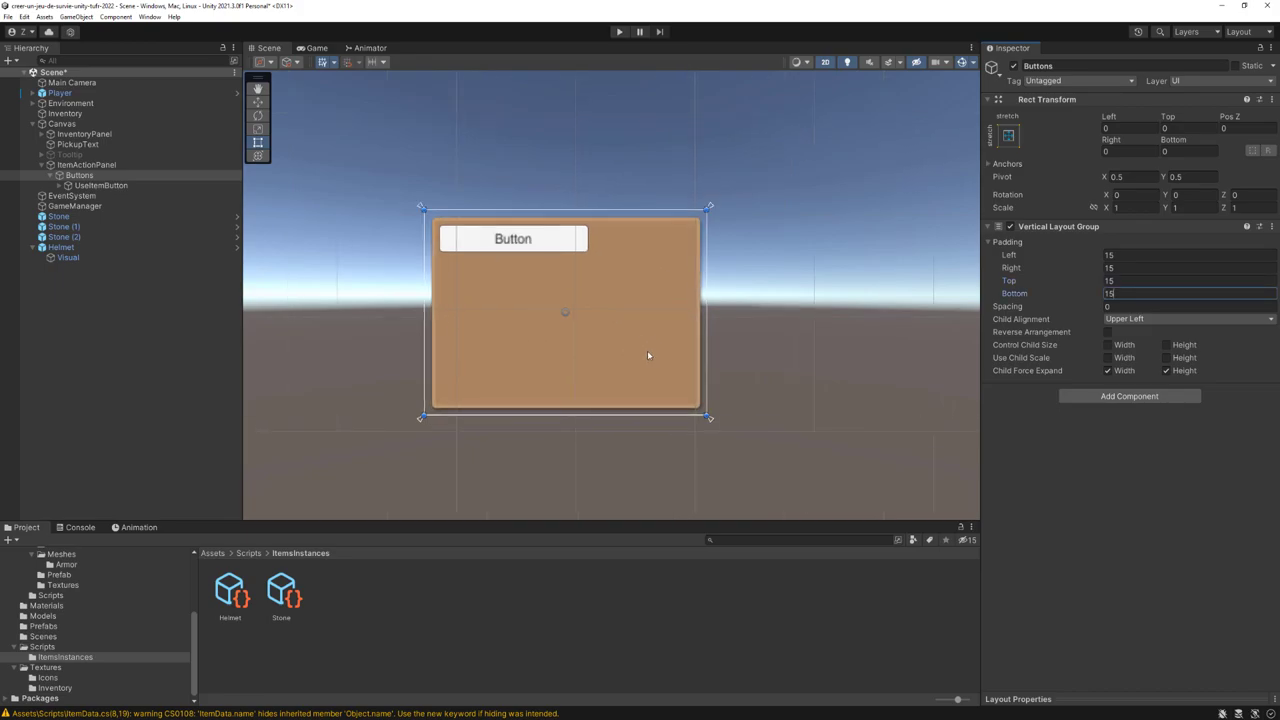
pyautogui.press('Return')
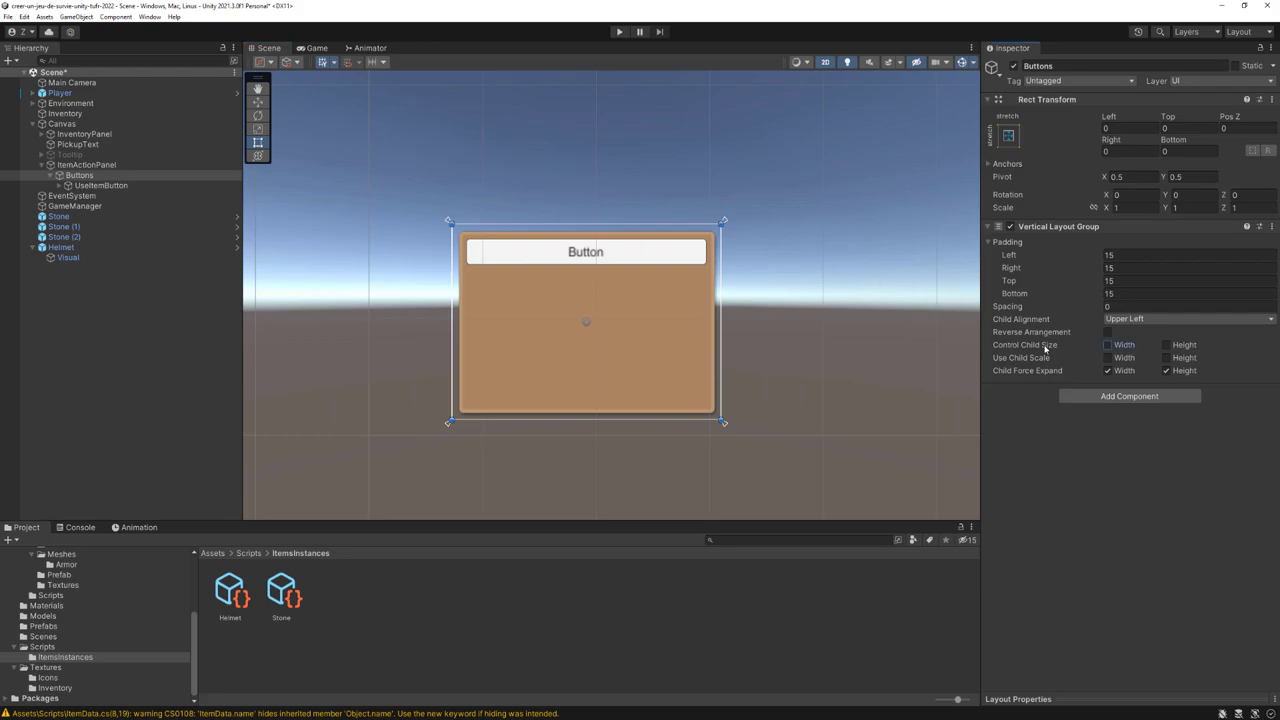
# Step: Tick Control Child Size for both width and height so the button fills the panel
pyautogui.click(1108, 345)
pyautogui.click(1166, 345)
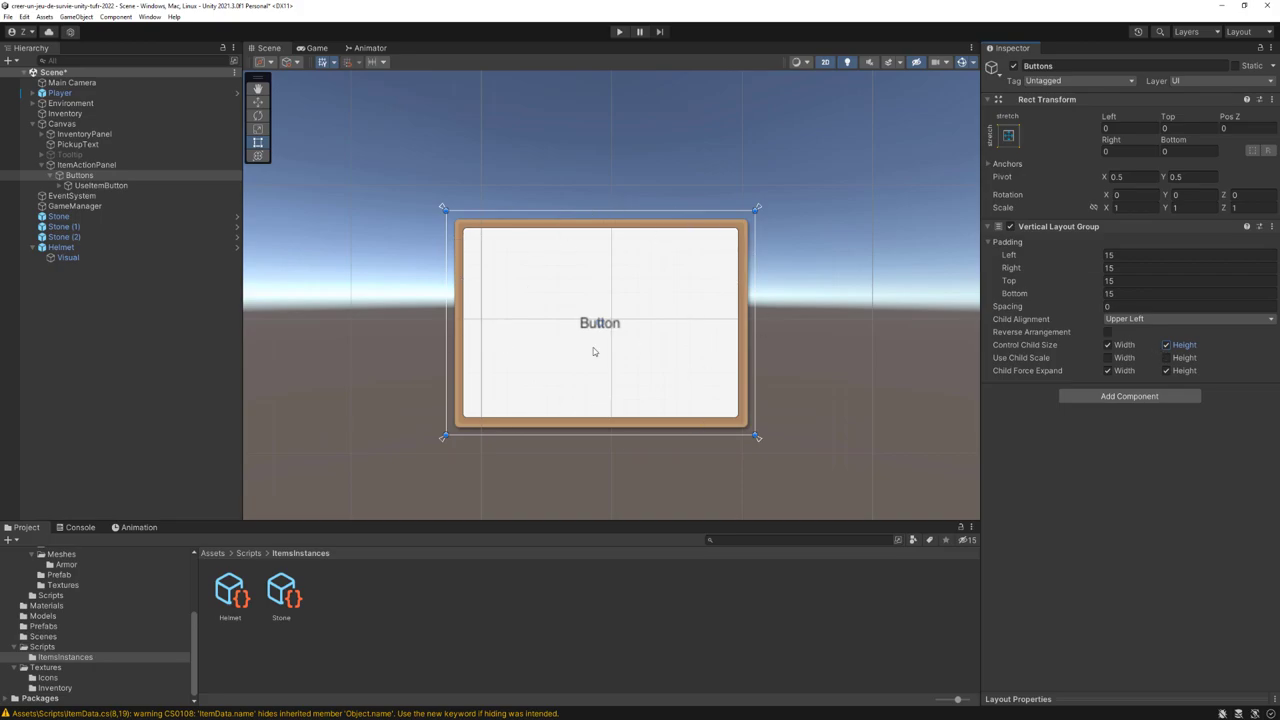
pyautogui.click(62, 186)
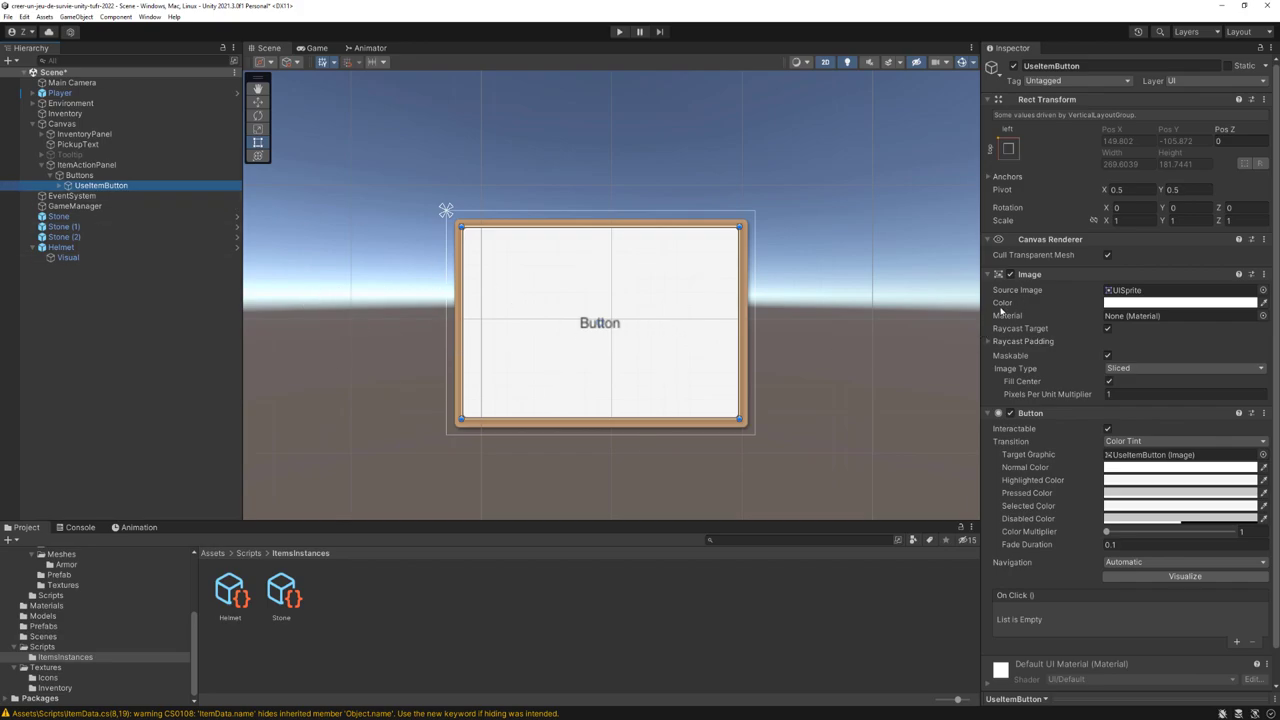
# Step: Set UseItemButton's Image colour to black with alpha 0.5
pyautogui.click(1108, 304)
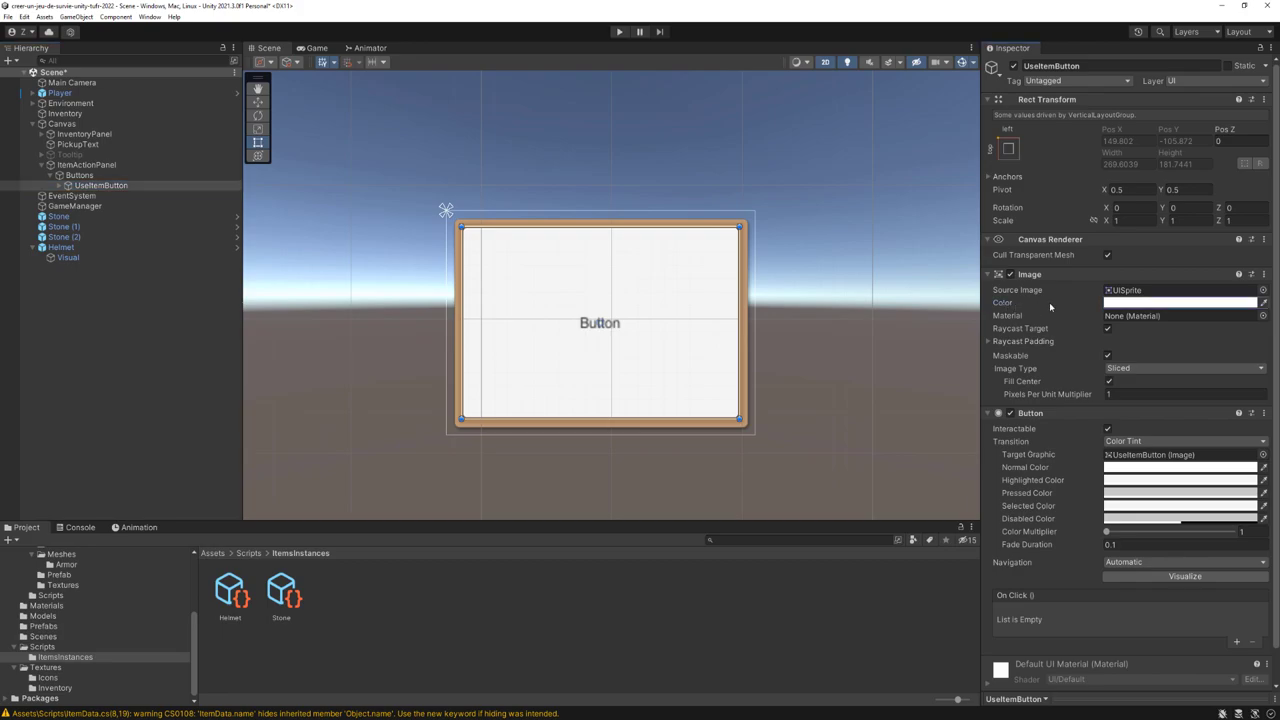
pyautogui.click(1125, 308)
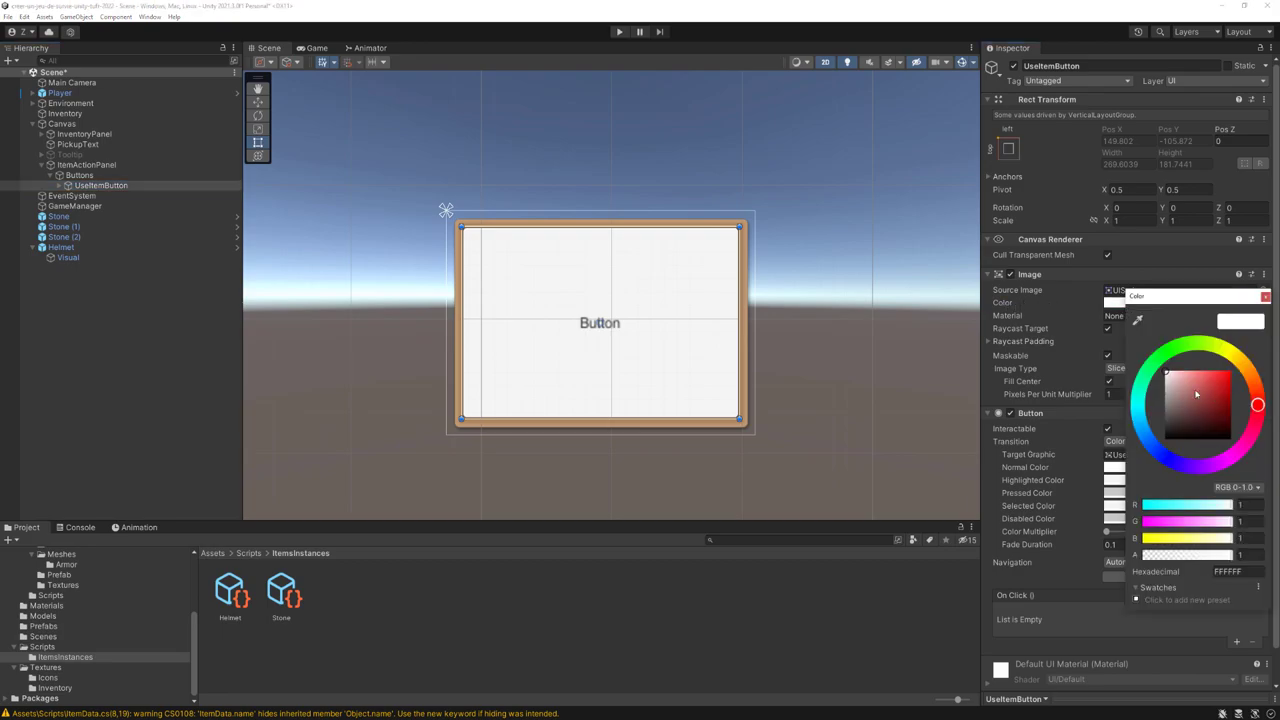
pyautogui.moveTo(1196, 395); pyautogui.dragTo(1154, 462)
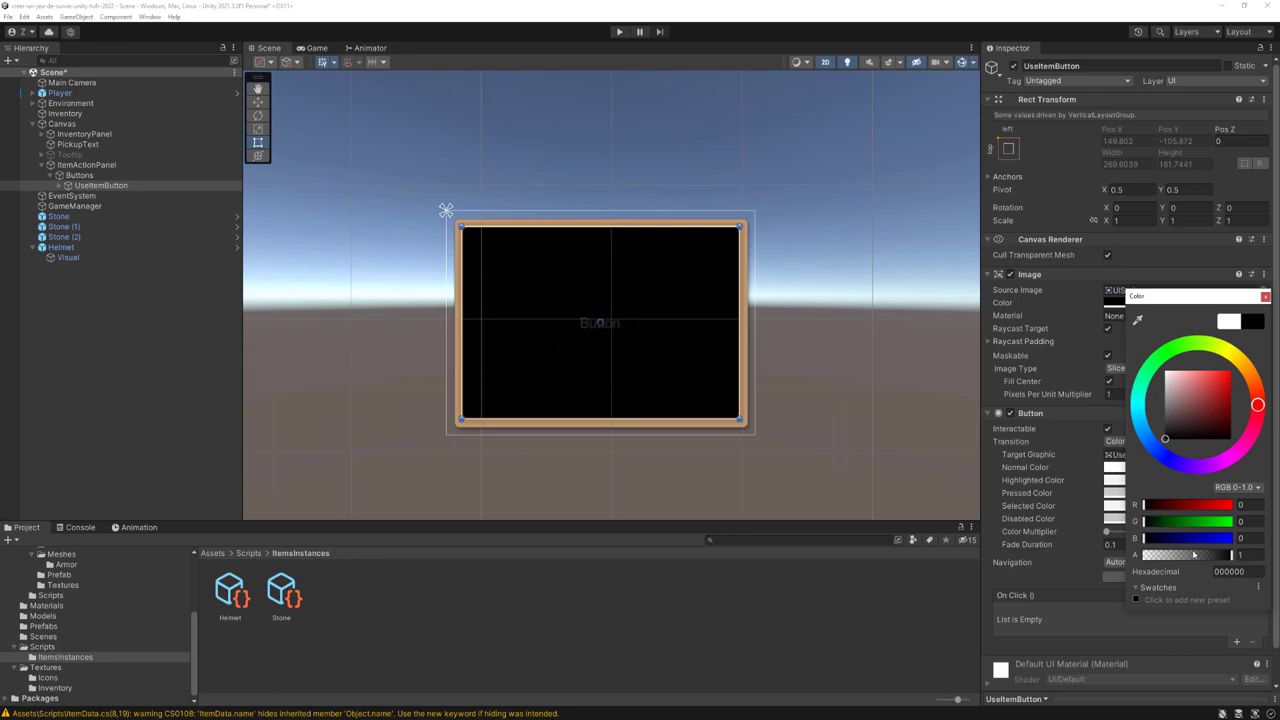
pyautogui.moveTo(1222, 556); pyautogui.dragTo(1190, 556)
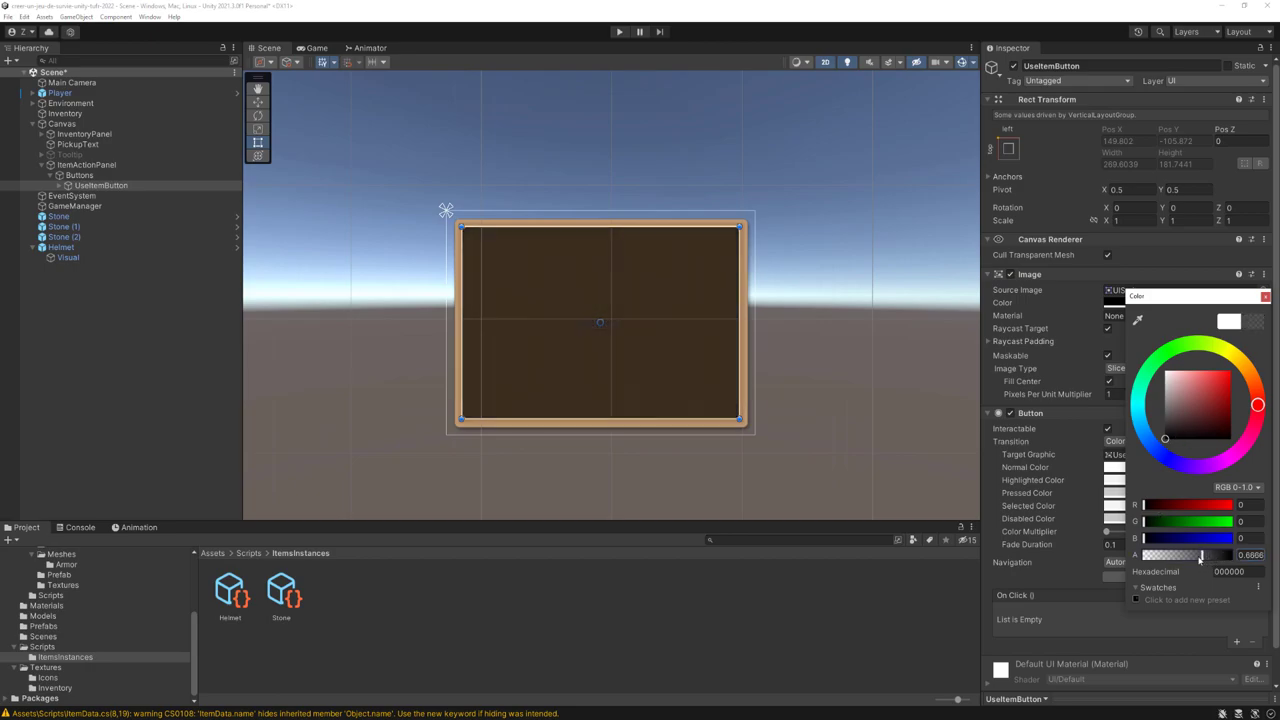
pyautogui.click(1250, 554)
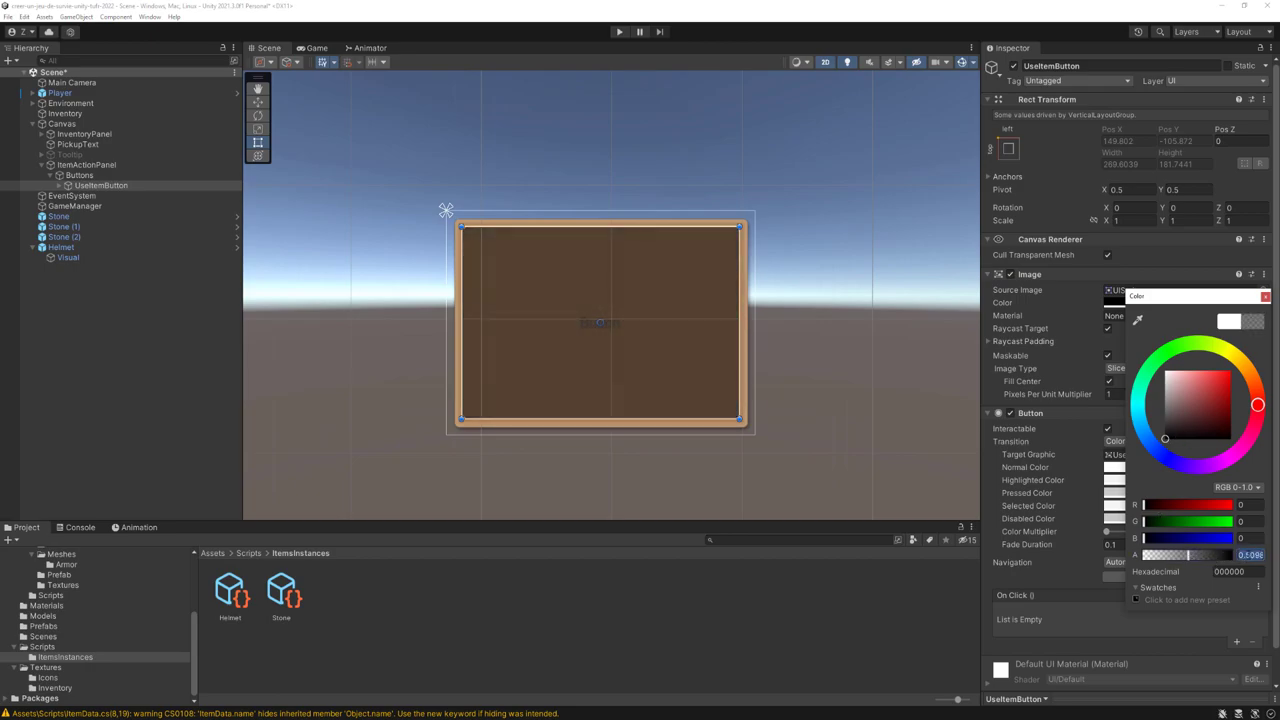
pyautogui.write('0.5')
pyautogui.press('Return')
pyautogui.click(1257, 299)
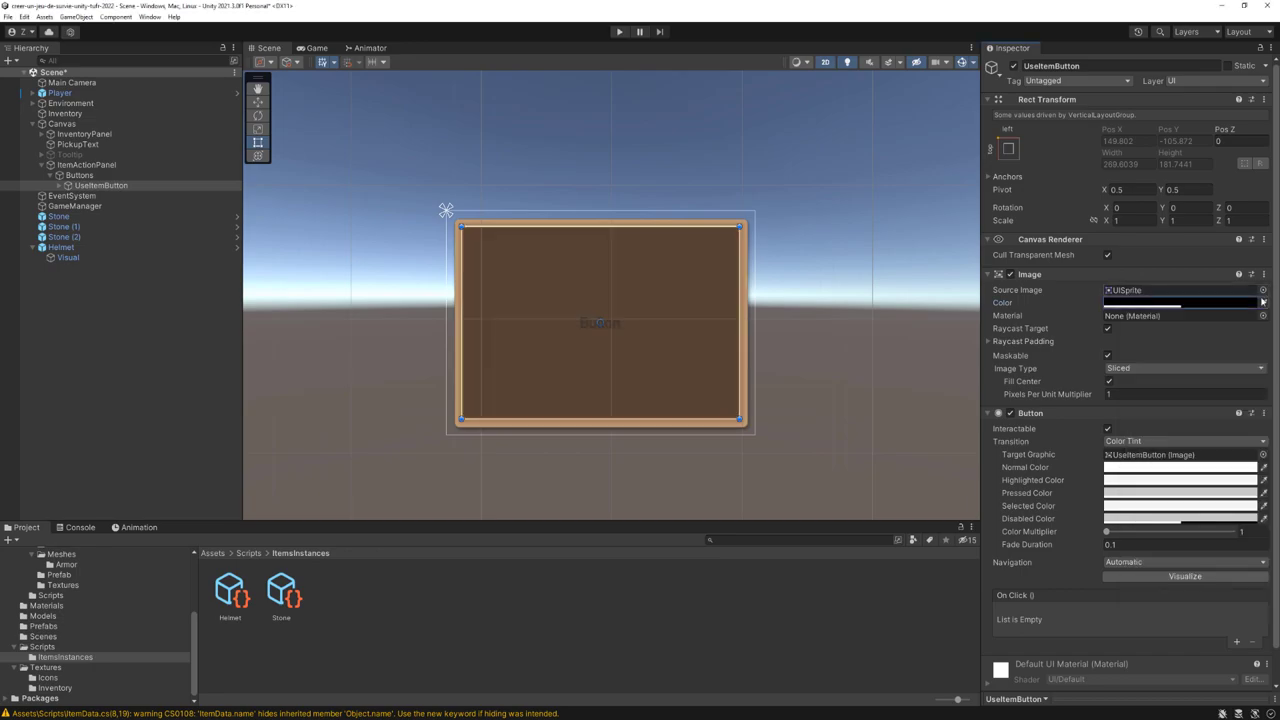
# Step: Select the button's Text (Legacy) label and make its colour white
pyautogui.click(62, 186)
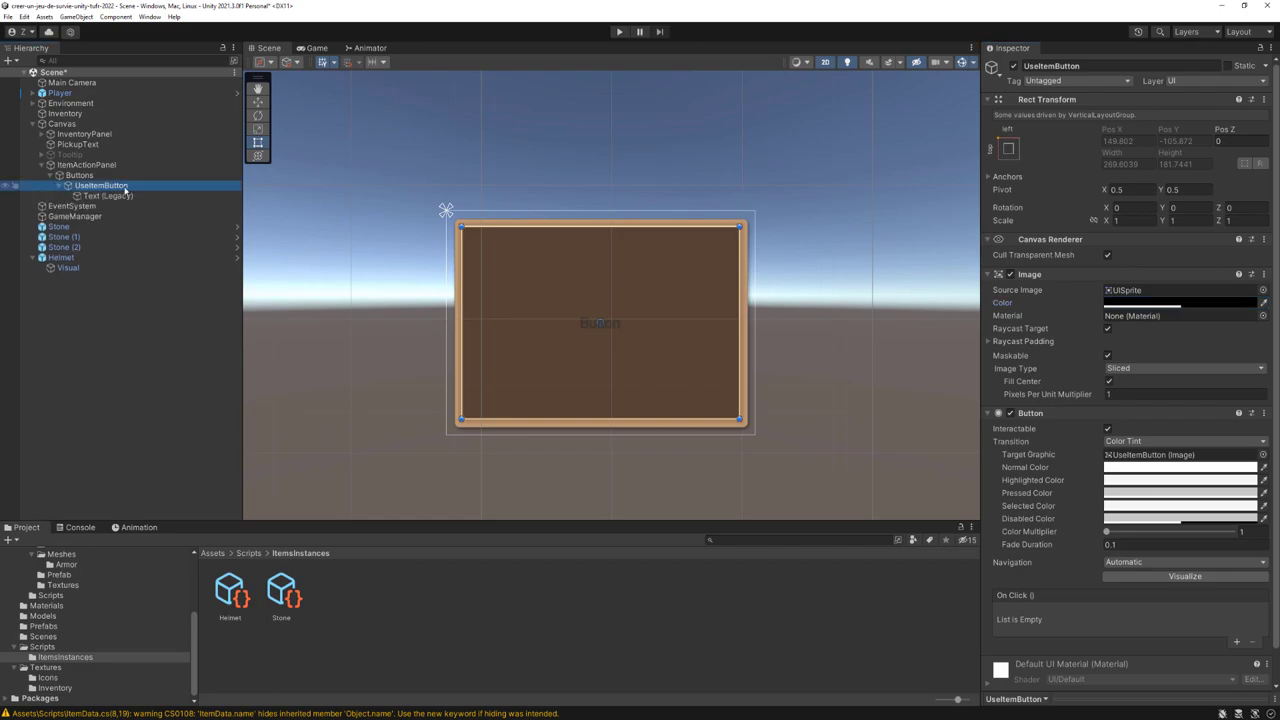
pyautogui.click(108, 196)
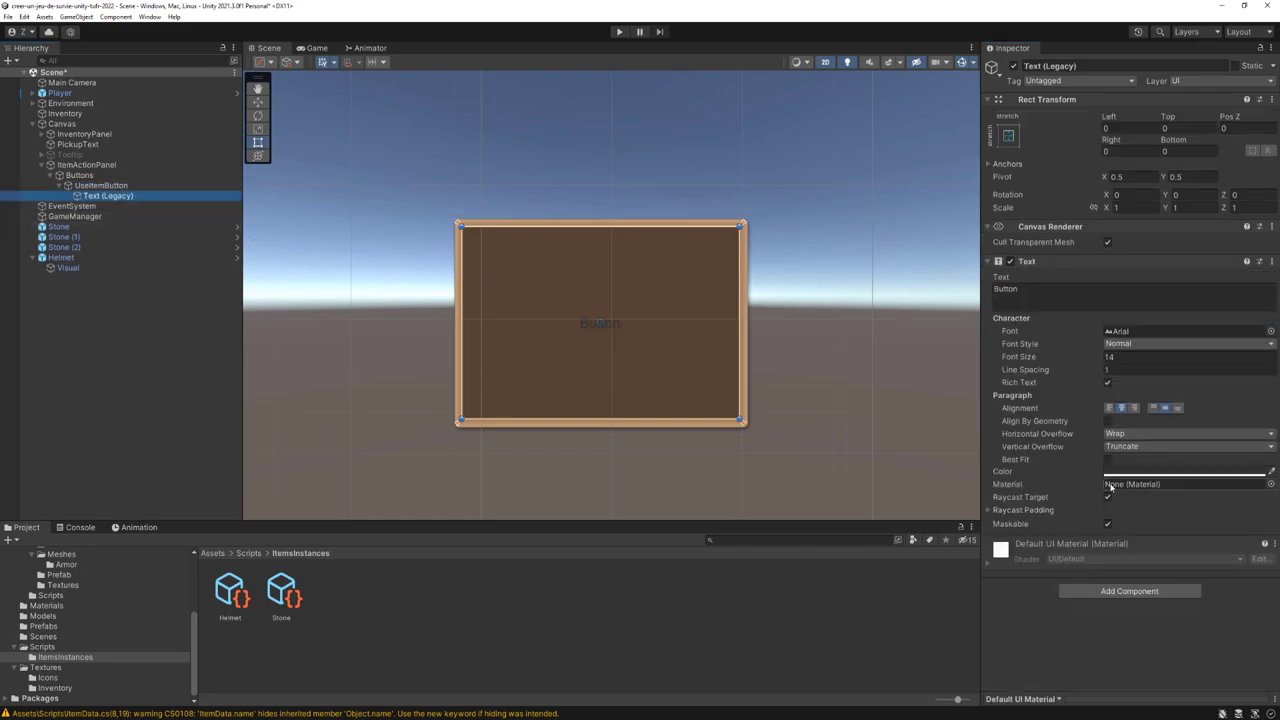
pyautogui.click(1115, 474)
pyautogui.click(1175, 644)
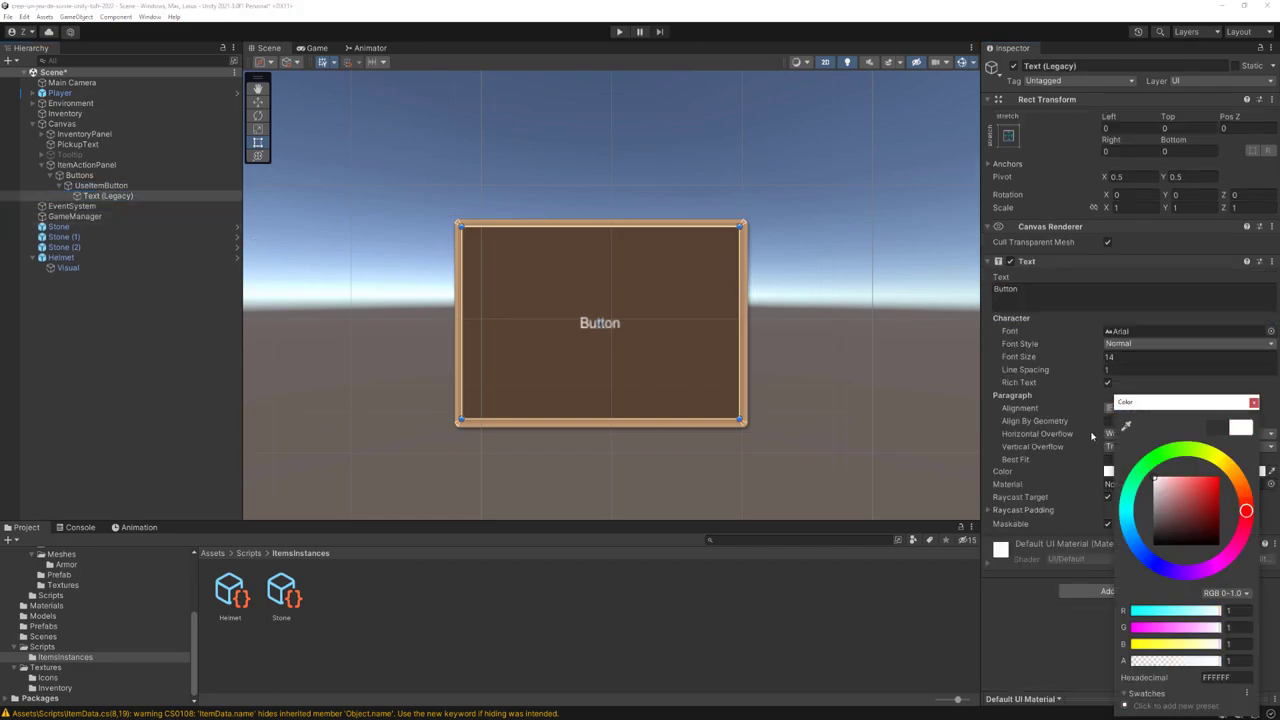
pyautogui.click(1250, 408)
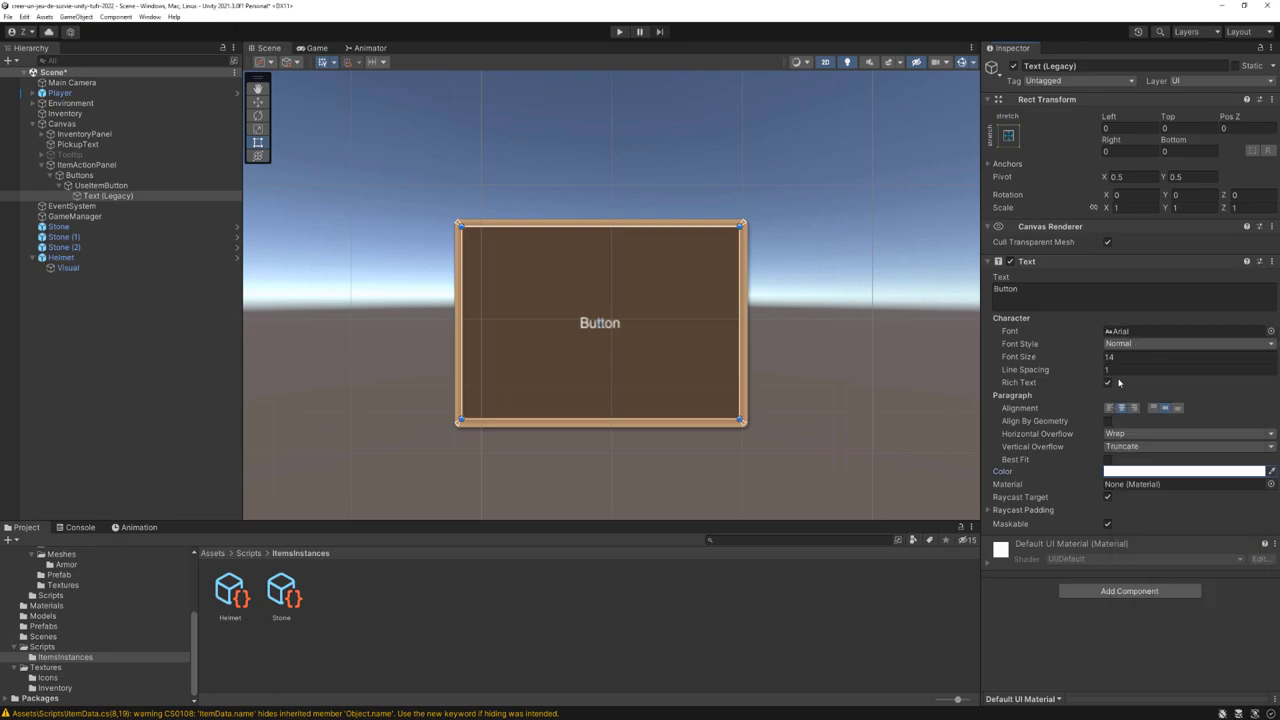
# Step: Make the label bold at font size 40 and change its text to USE
pyautogui.click(1123, 345)
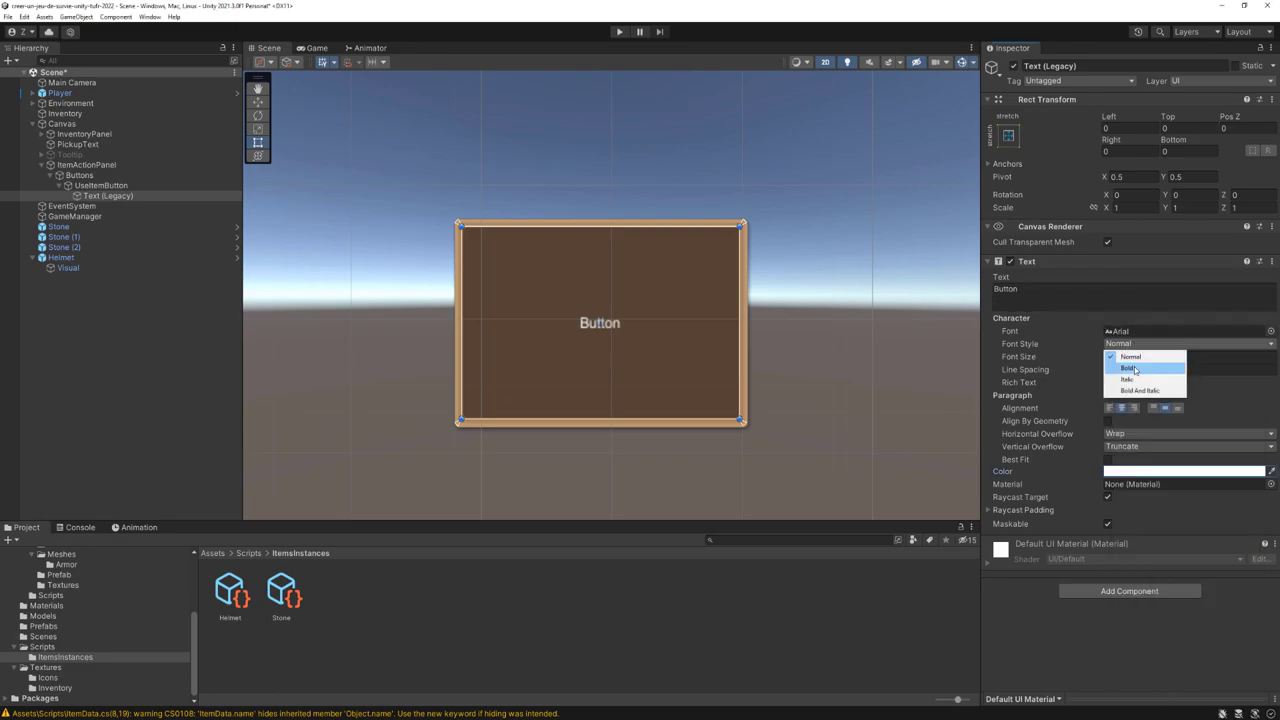
pyautogui.click(1130, 368)
pyautogui.moveTo(1028, 360); pyautogui.dragTo(1099, 362)
pyautogui.click(1037, 305)
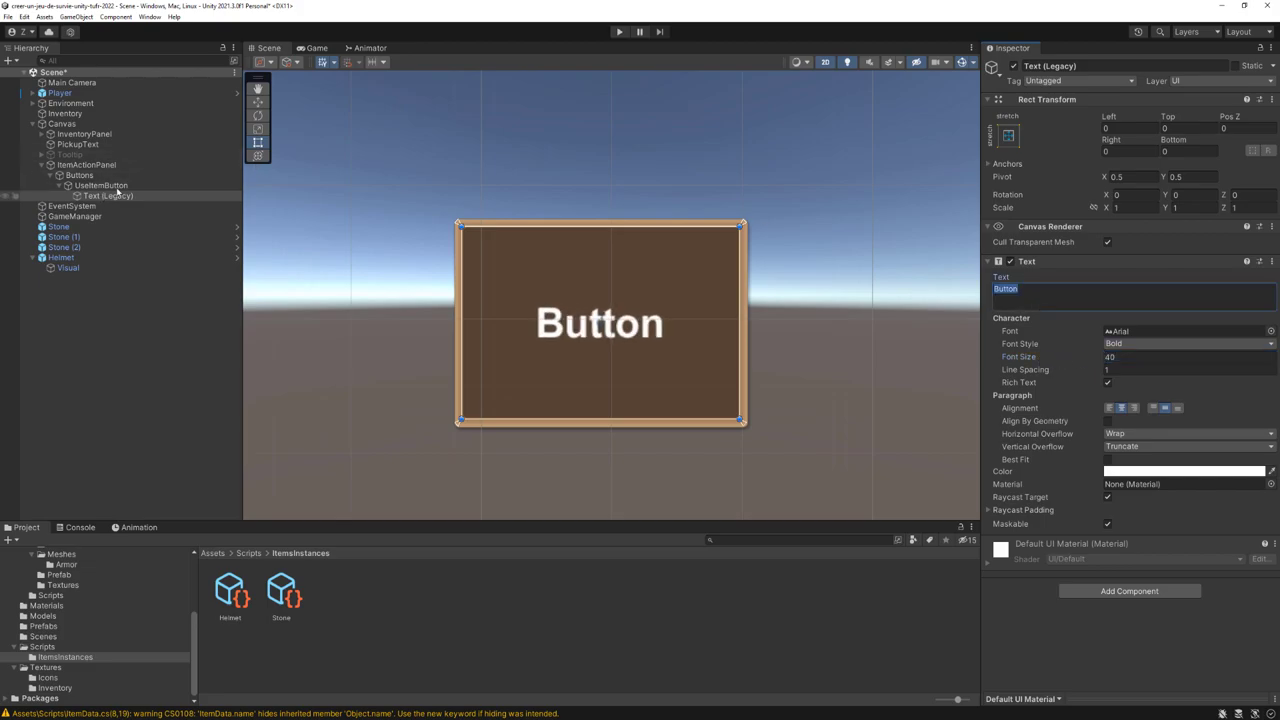
pyautogui.write('U')
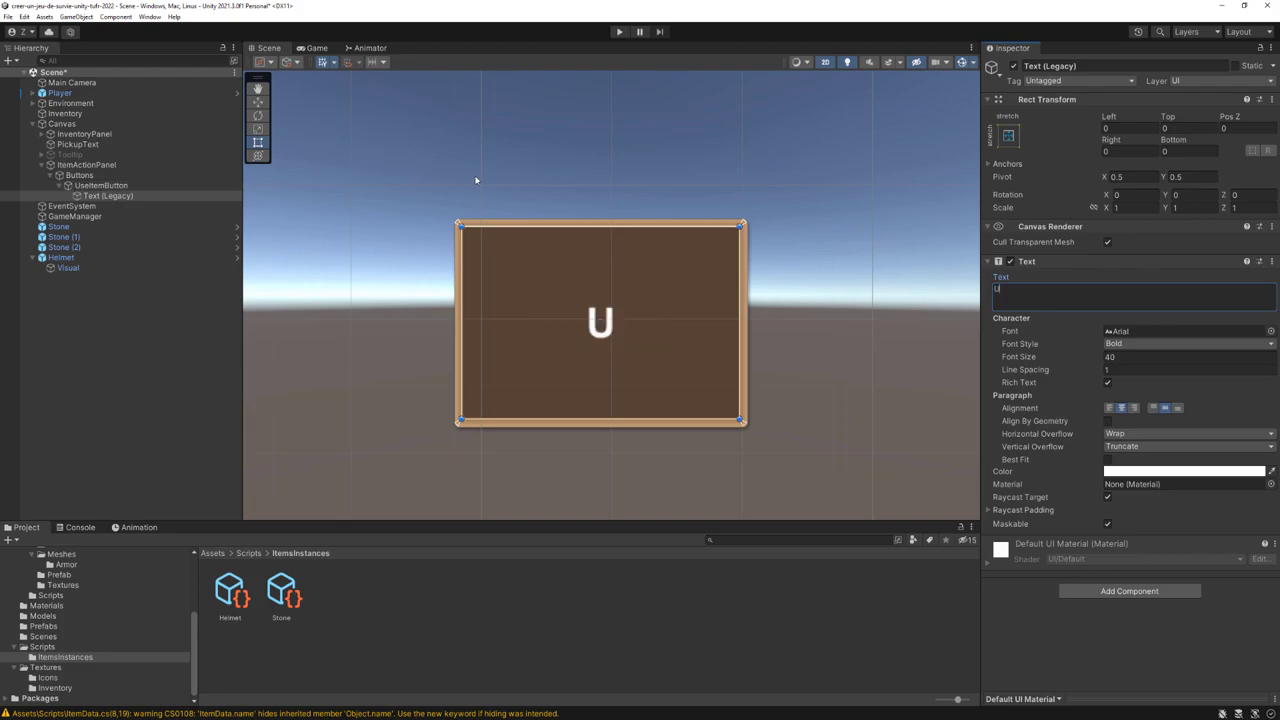
pyautogui.write('SE')
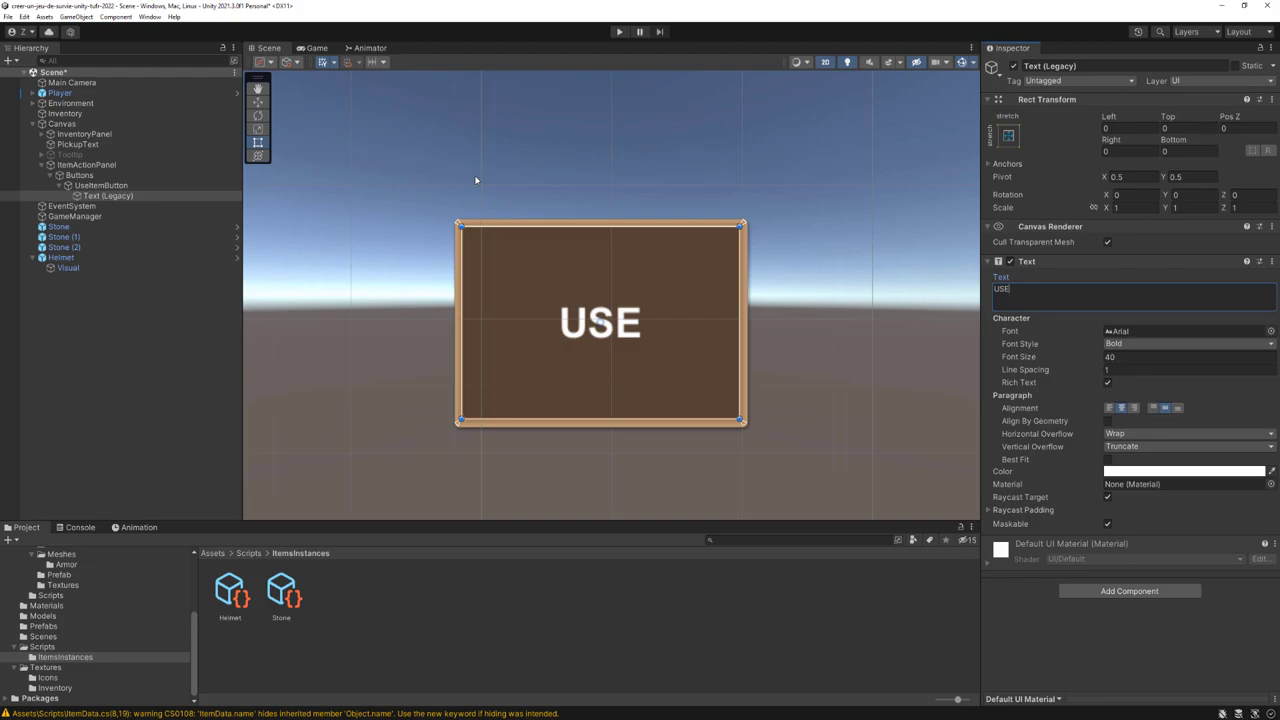
pyautogui.middleClick(839, 272)
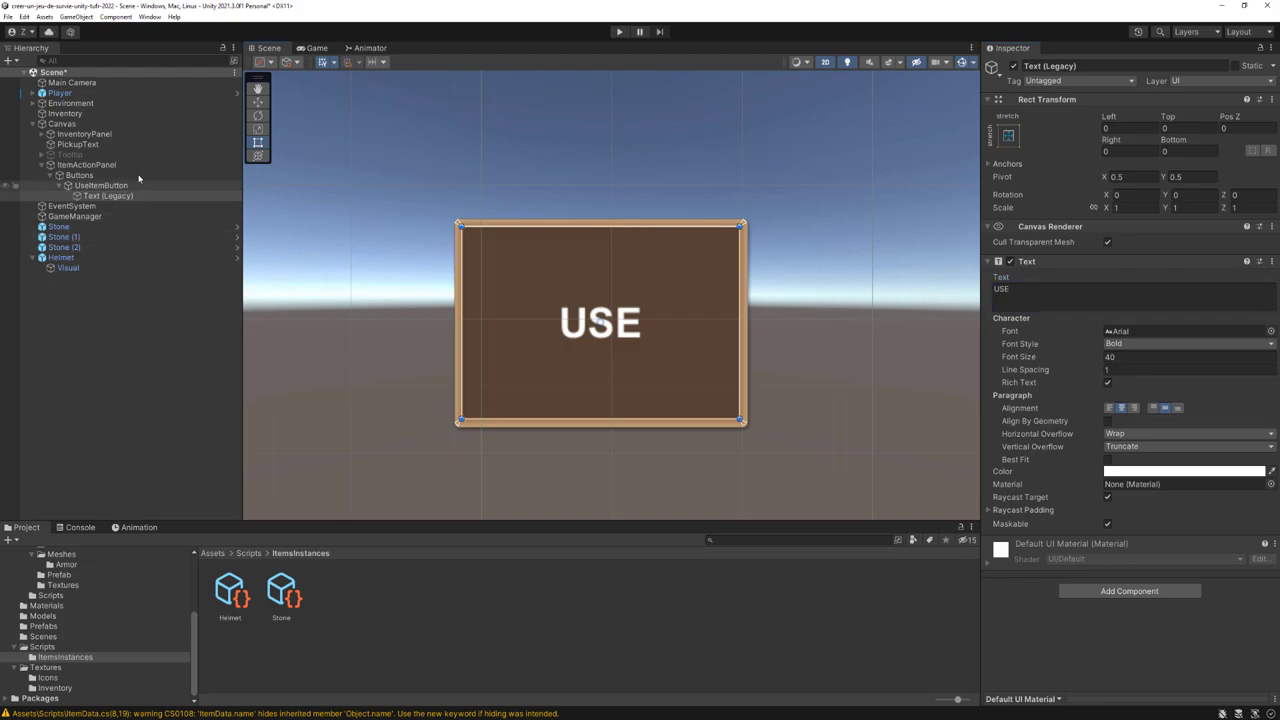
pyautogui.click(64, 188)
# Step: Duplicate UseItemButton three times, producing UseItemButton (1) through (3)
pyautogui.click(62, 186)
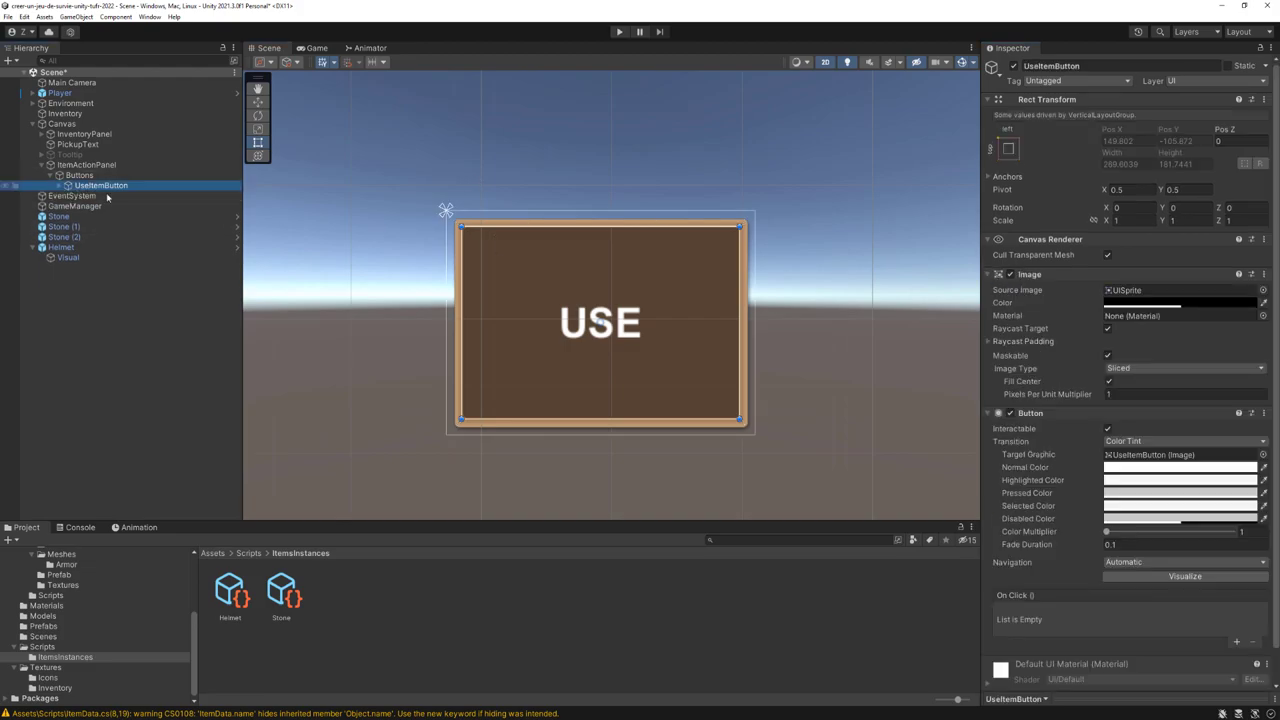
pyautogui.hotkey('ctrl', 'd')
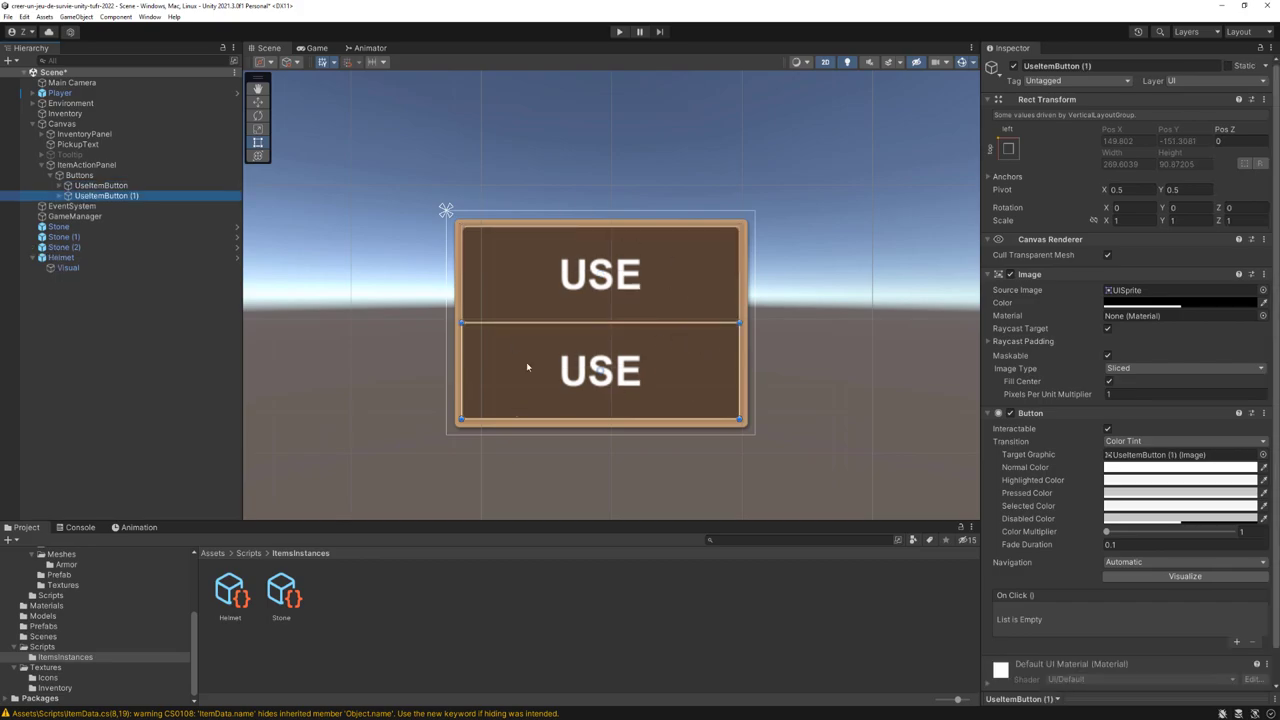
pyautogui.hotkey('ctrl', 'd')
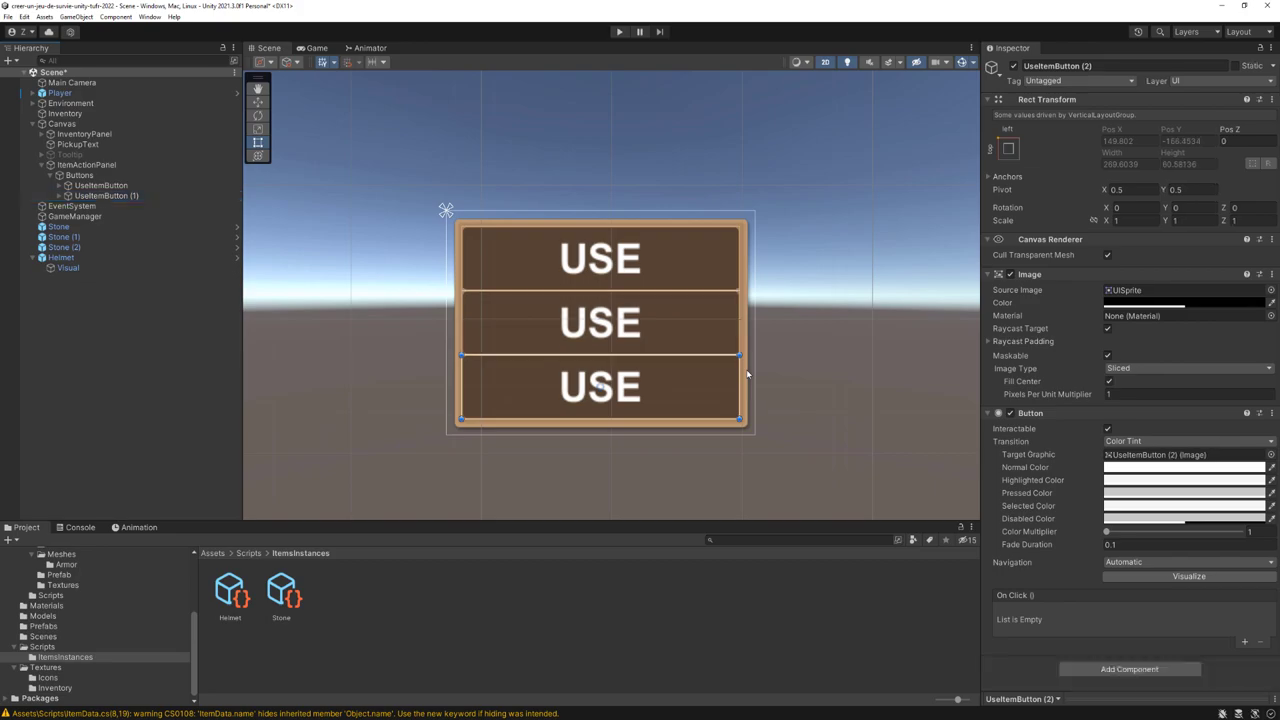
pyautogui.hotkey('ctrl', 'd')
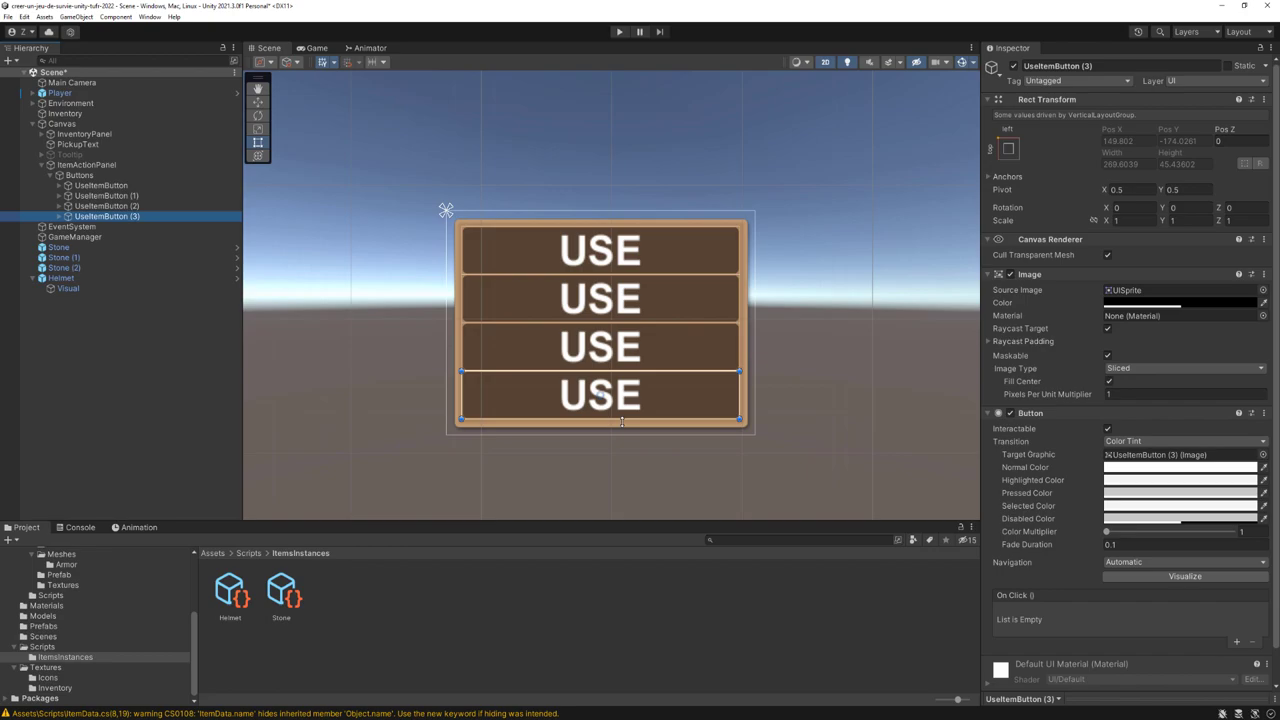
pyautogui.scroll(-1, 650, 368)
pyautogui.scroll(2, 545, 210)
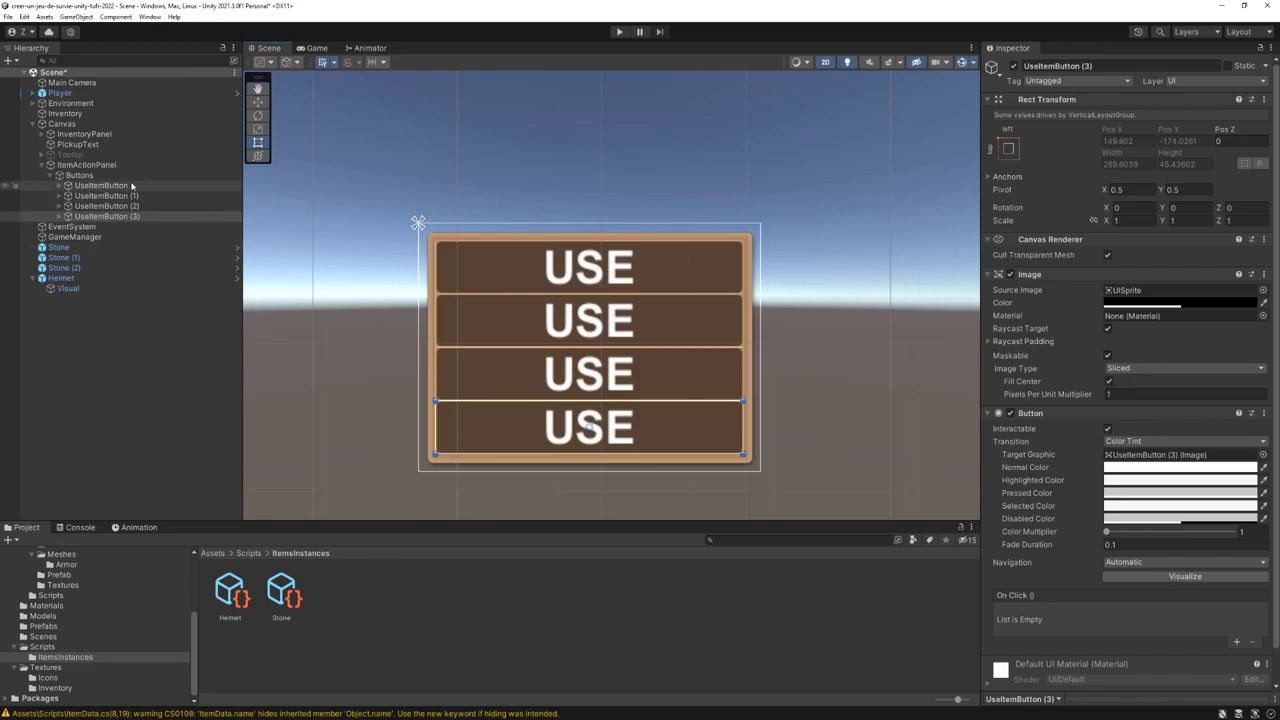
pyautogui.click(100, 186)
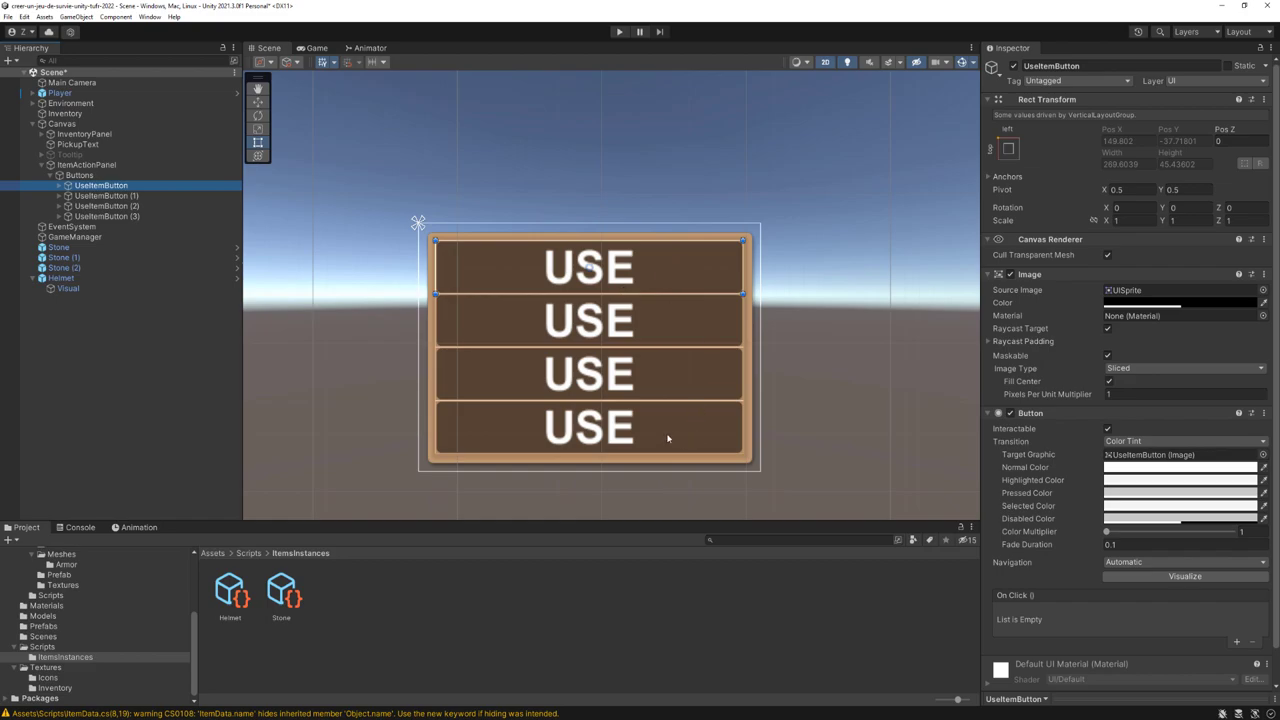
pyautogui.scroll(-1, 494, 305)
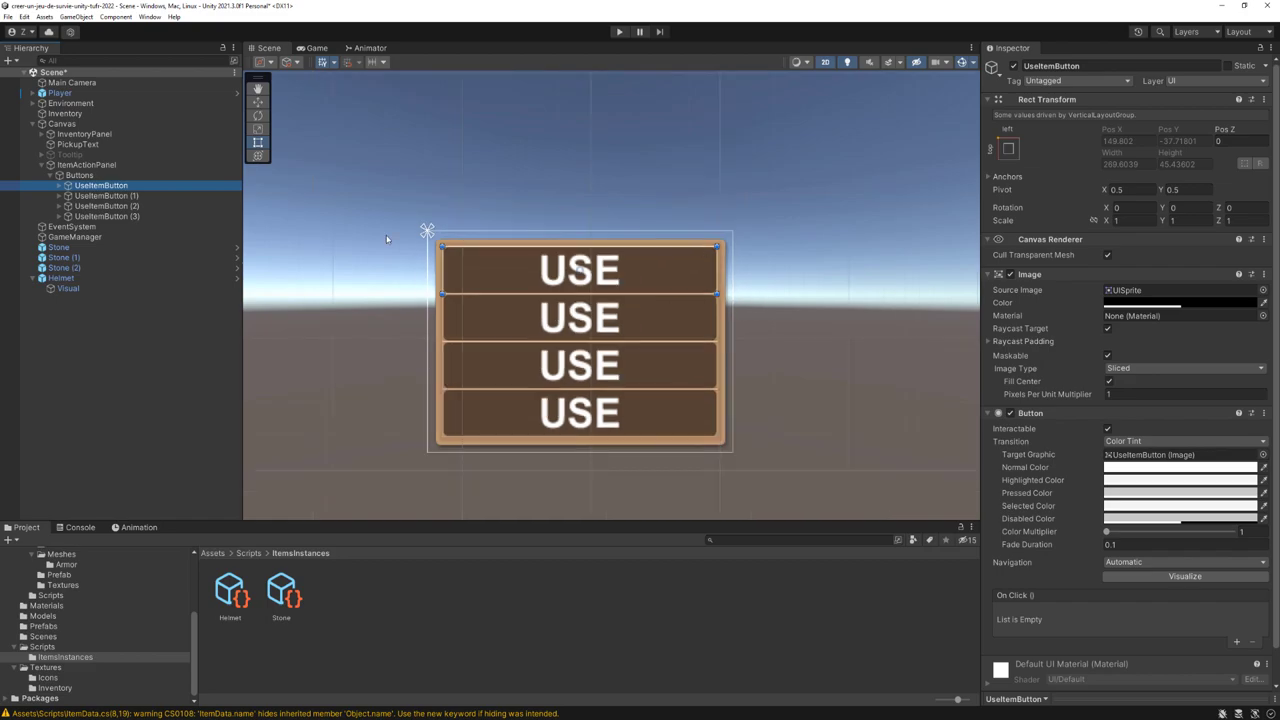
# Step: Rename UseItemButton (1) to EquipItemButton and change its label to EQUIP
pyautogui.click(118, 196)
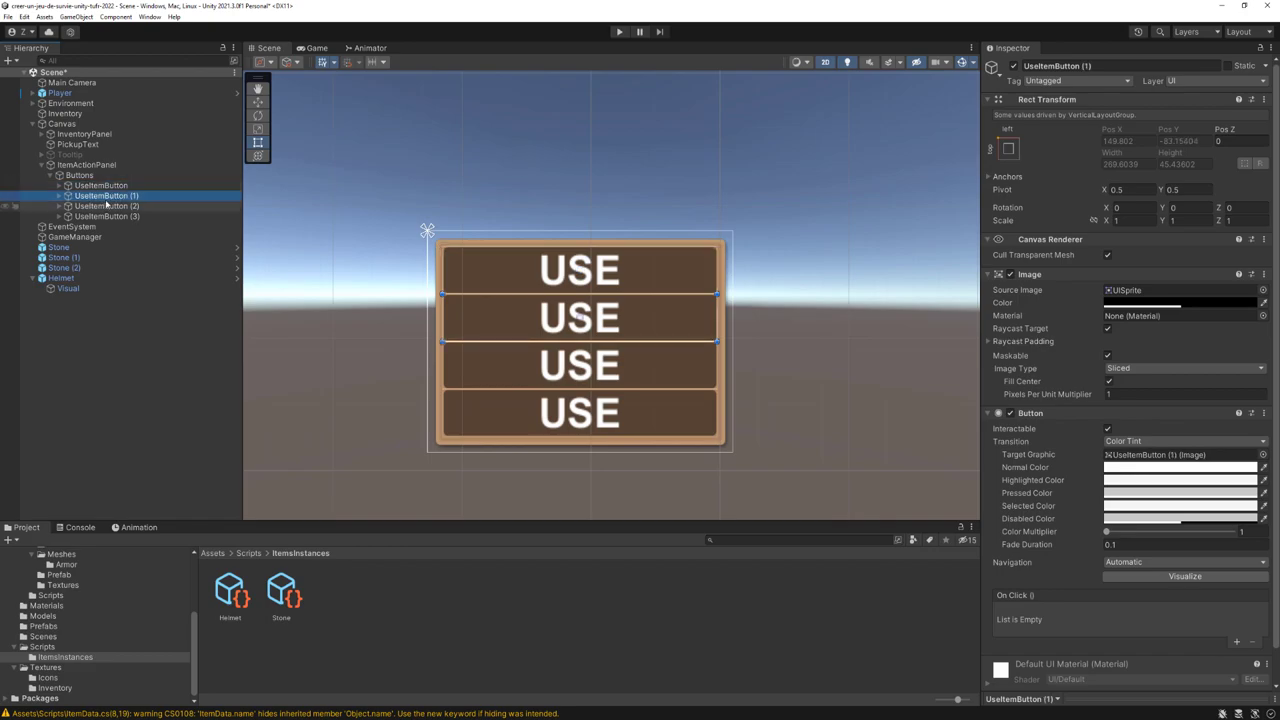
pyautogui.click(1058, 66)
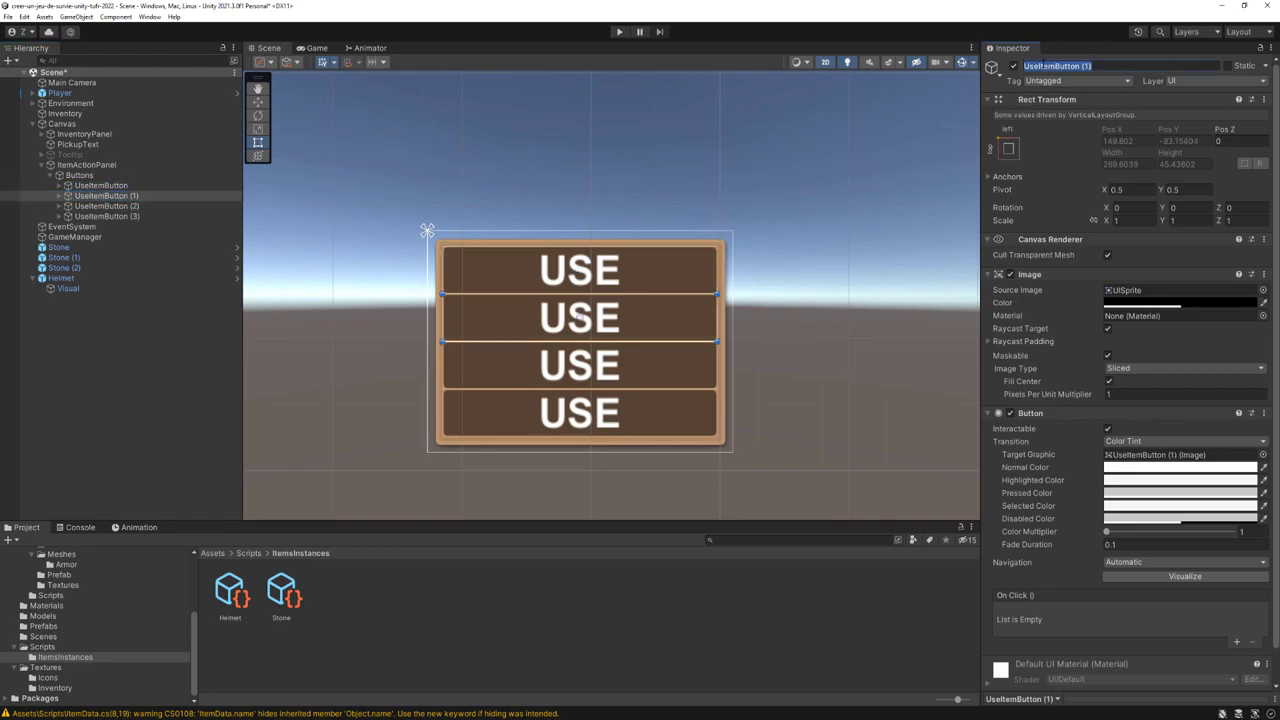
pyautogui.press('Home')
pyautogui.write('Equip')
pyautogui.press('Delete')
pyautogui.press('Delete')
pyautogui.press('Delete')
pyautogui.press('End')
pyautogui.press('BackSpace')
pyautogui.press('BackSpace')
pyautogui.press('BackSpace')
pyautogui.press('Return')
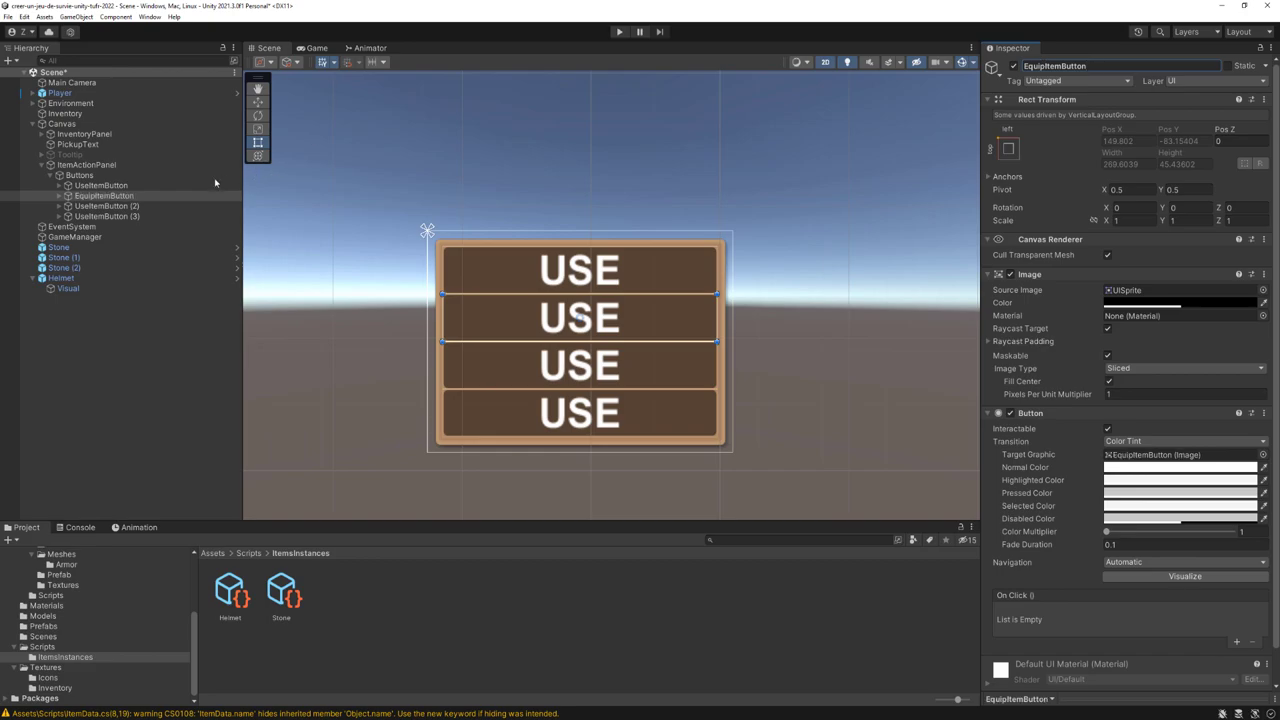
pyautogui.click(144, 195)
pyautogui.press('Right')
pyautogui.press('Down')
pyautogui.doubleClick(1001, 289)
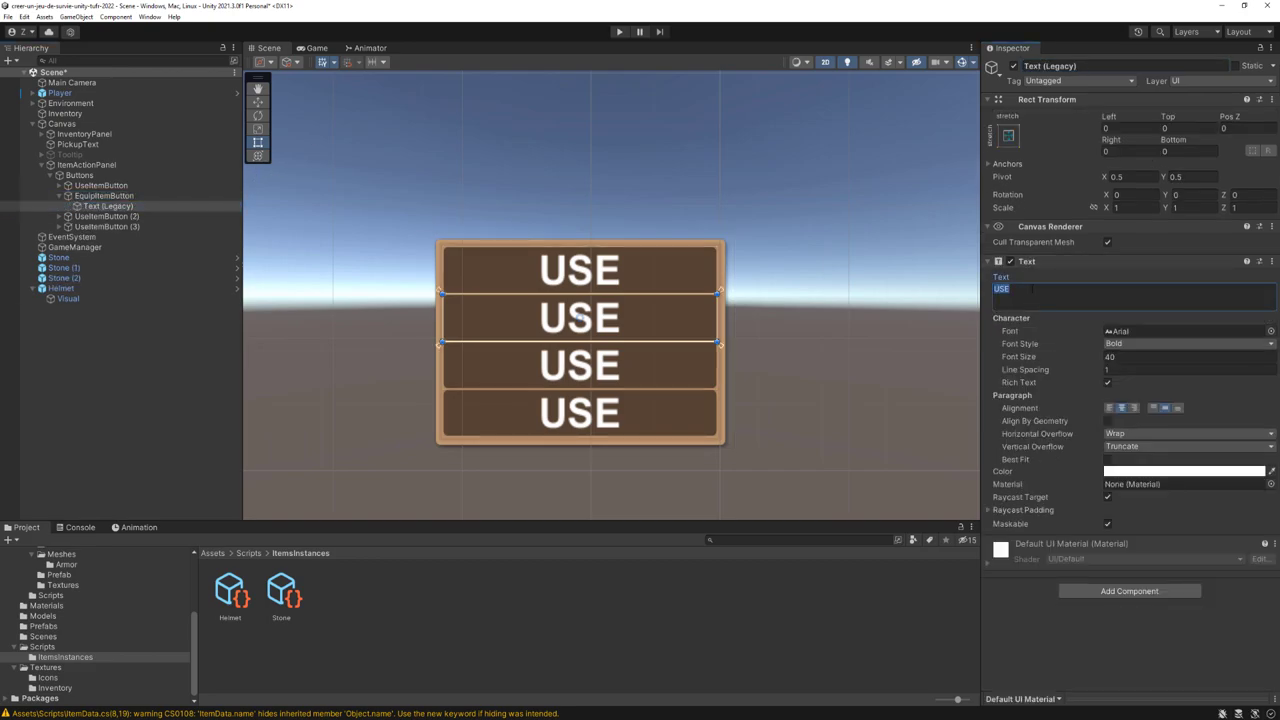
pyautogui.write('EQUIP')
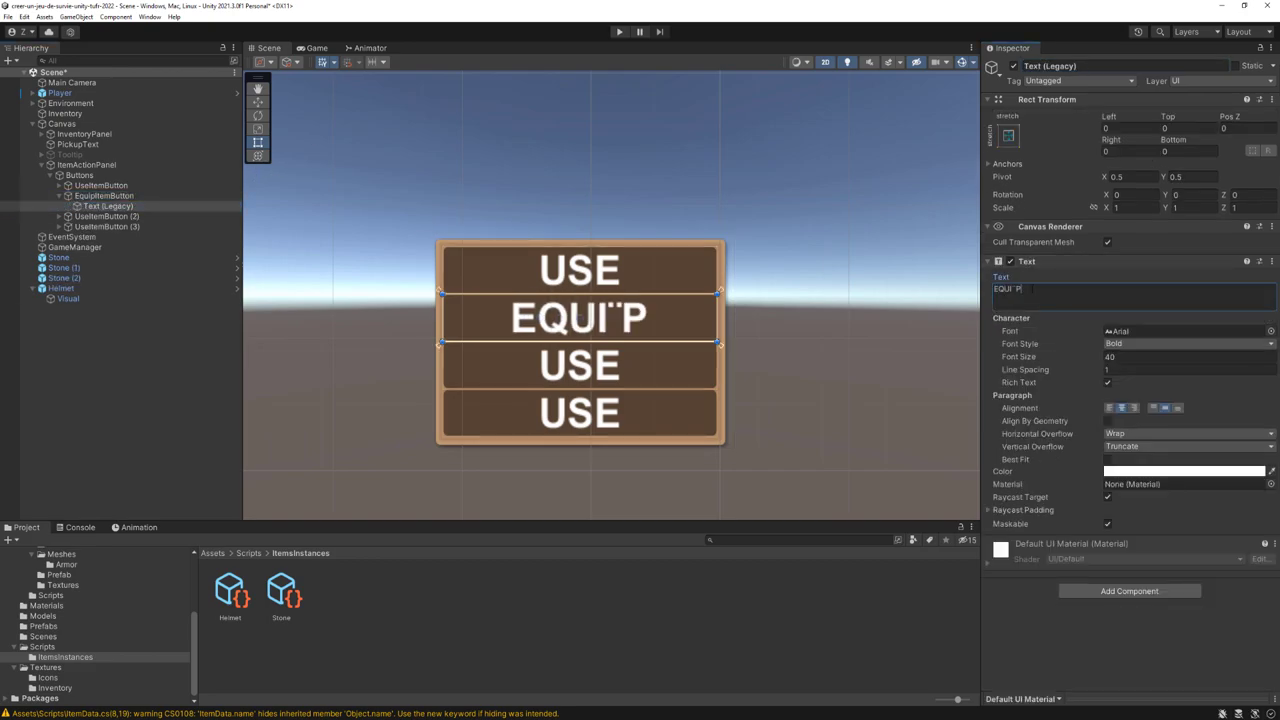
# Step: Rename UseItemButton (2) to DropItemButton and change its label to DROP
pyautogui.click(112, 214)
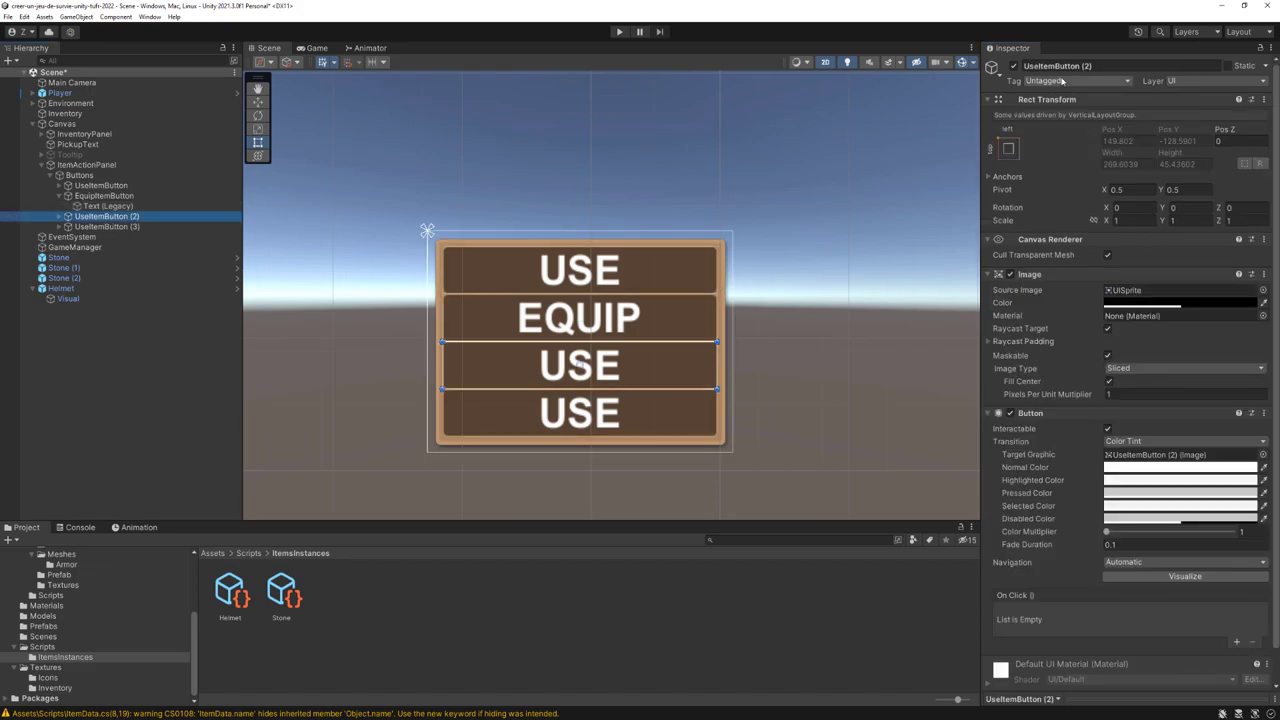
pyautogui.click(1025, 65)
pyautogui.write('Drop')
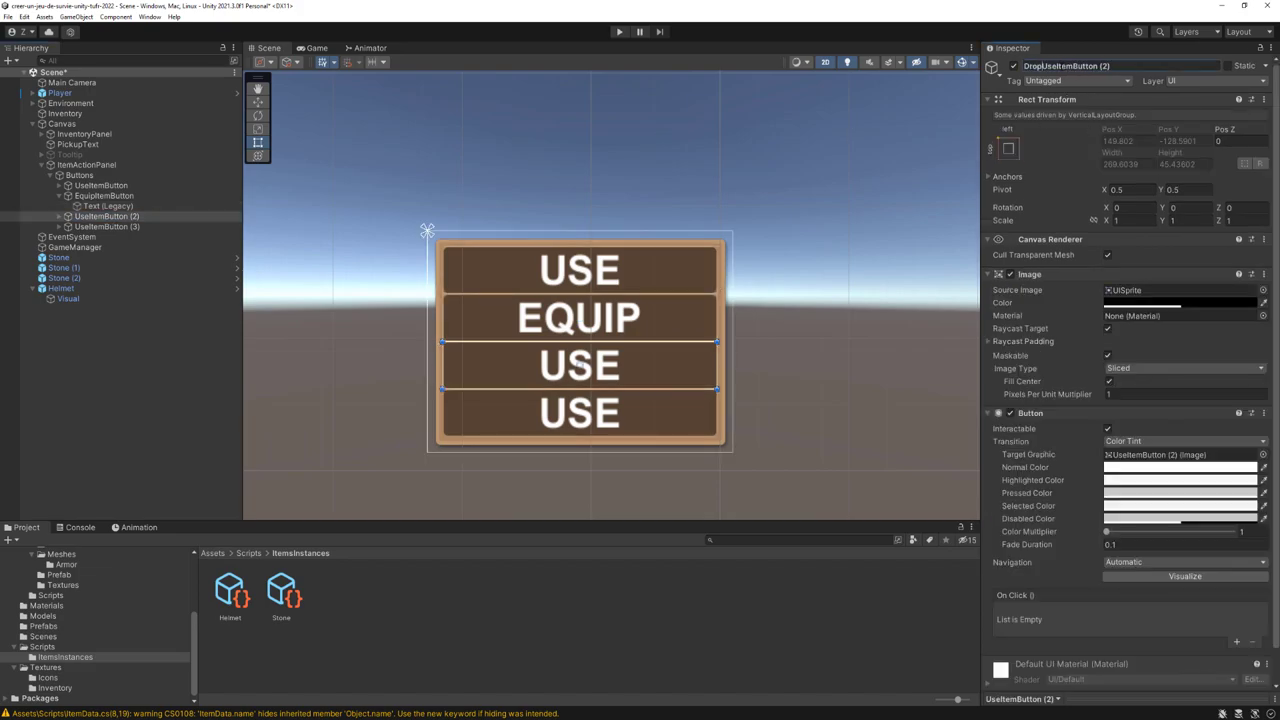
pyautogui.press('Delete')
pyautogui.press('Delete')
pyautogui.press('Delete')
pyautogui.press('BackSpace')
pyautogui.press('BackSpace')
pyautogui.press('BackSpace')
pyautogui.press('Return')
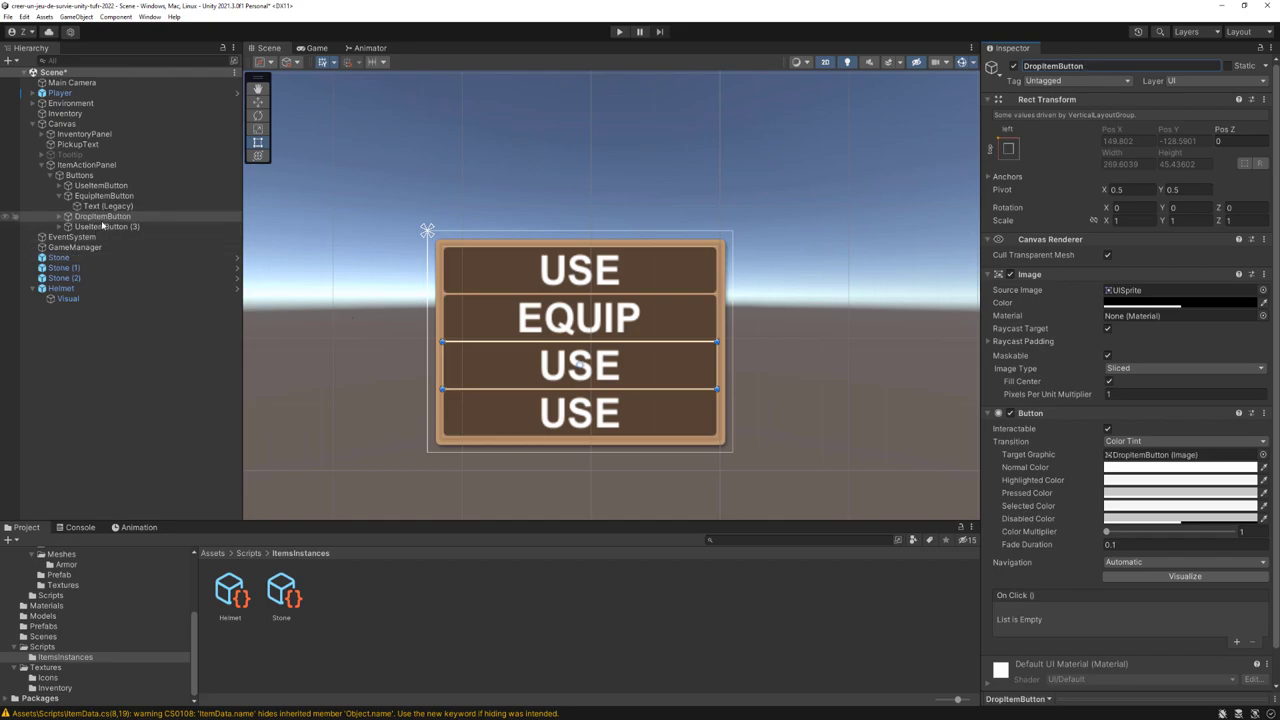
pyautogui.click(67, 216)
pyautogui.click(107, 226)
pyautogui.click(1038, 304)
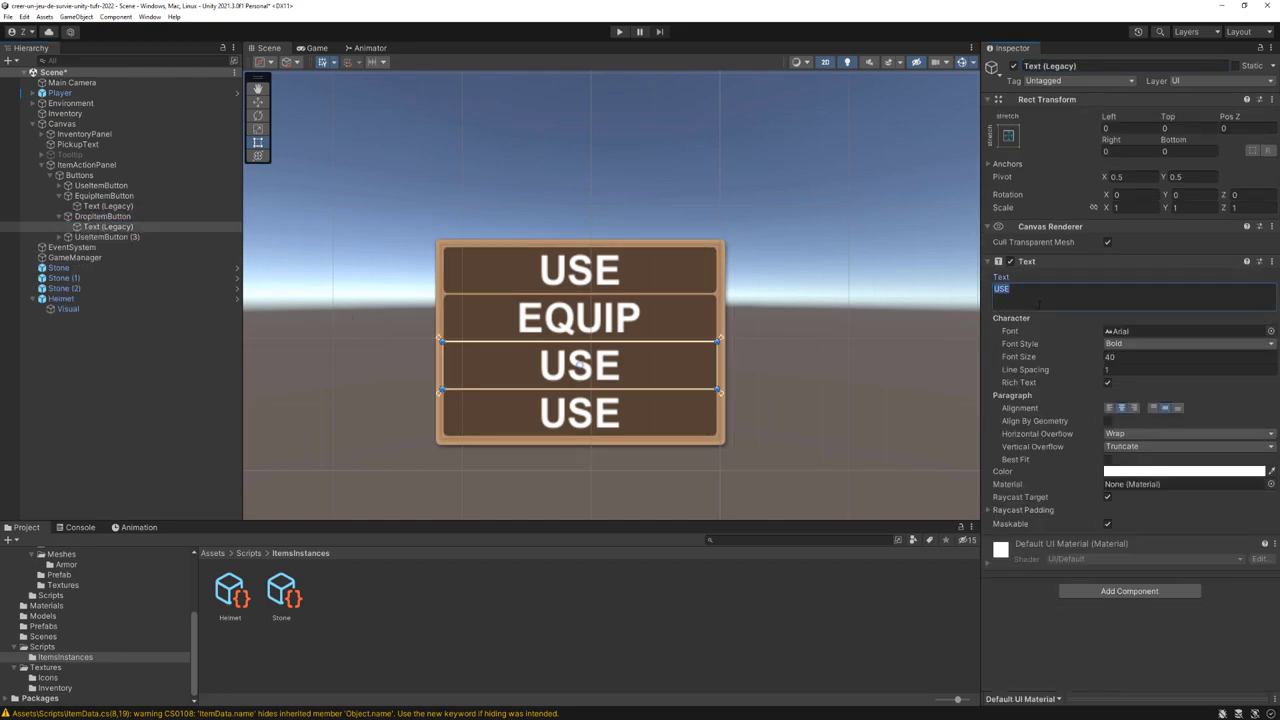
pyautogui.write('DROP')
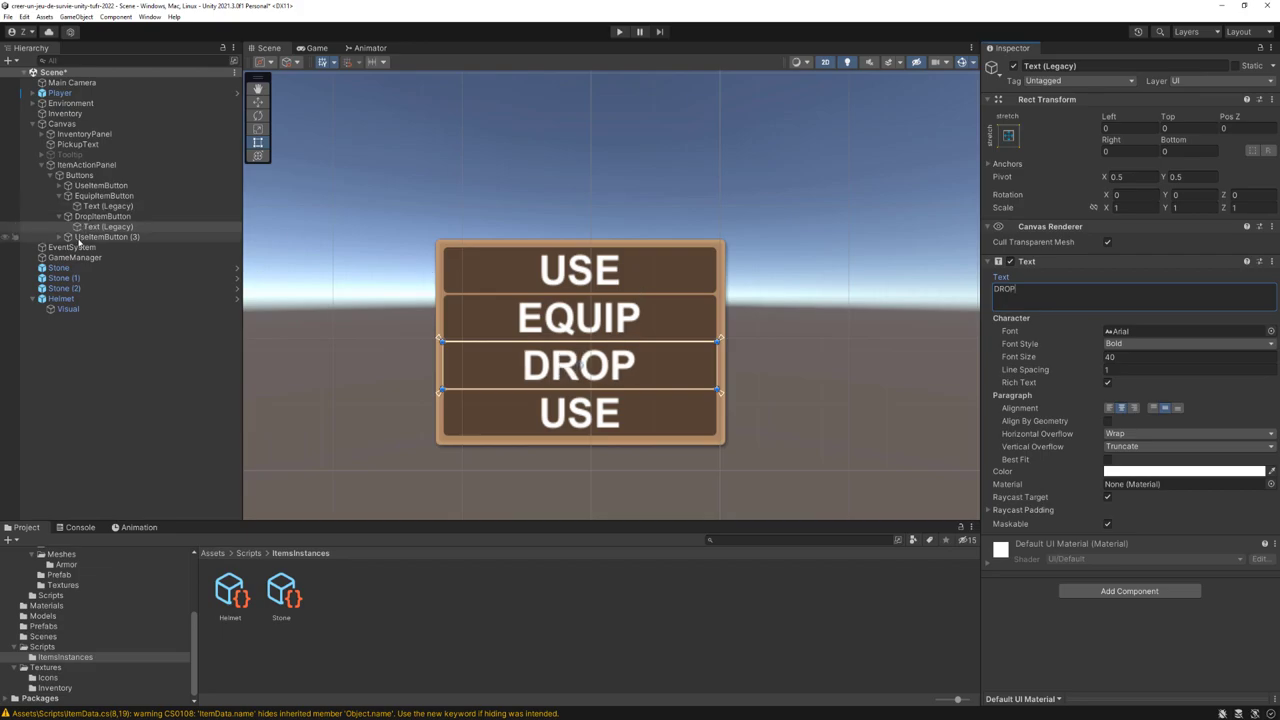
# Step: Rename UseItemButton (3) to DestroyItemButton and change its label to DESTROY
pyautogui.click(90, 237)
pyautogui.click(1080, 66)
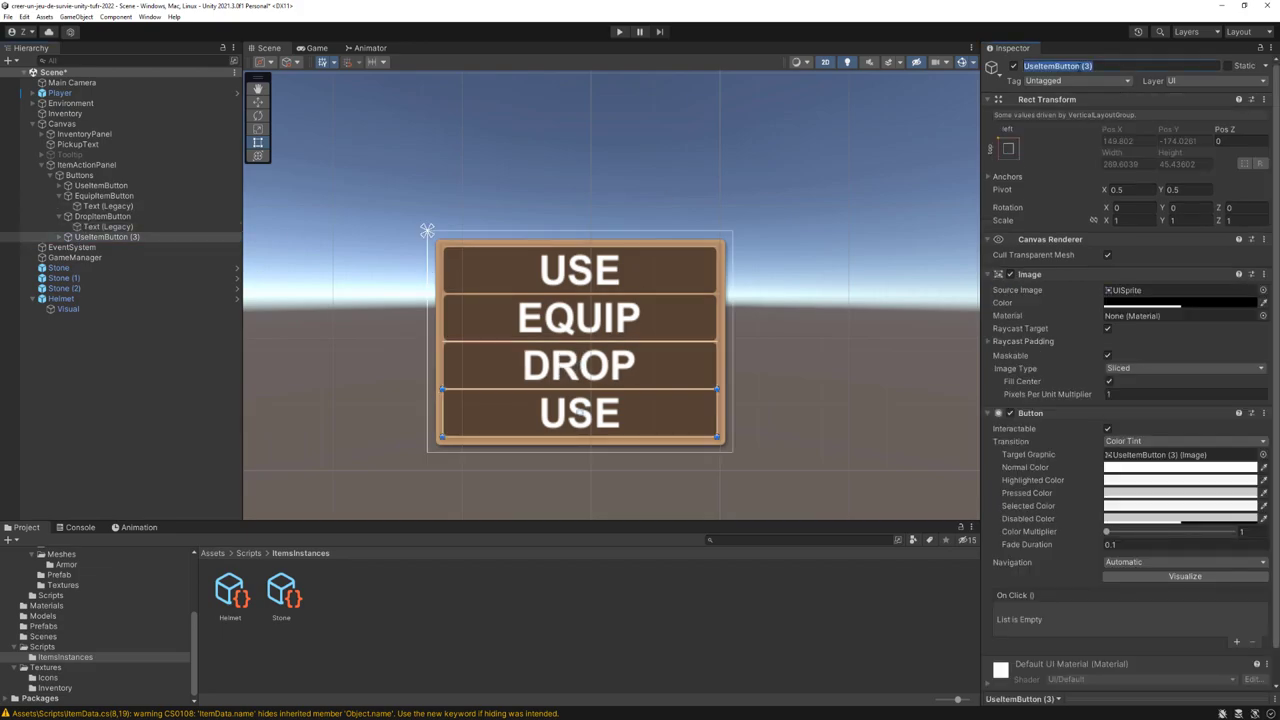
pyautogui.click(1080, 66)
pyautogui.write('Des')
pyautogui.write('troy')
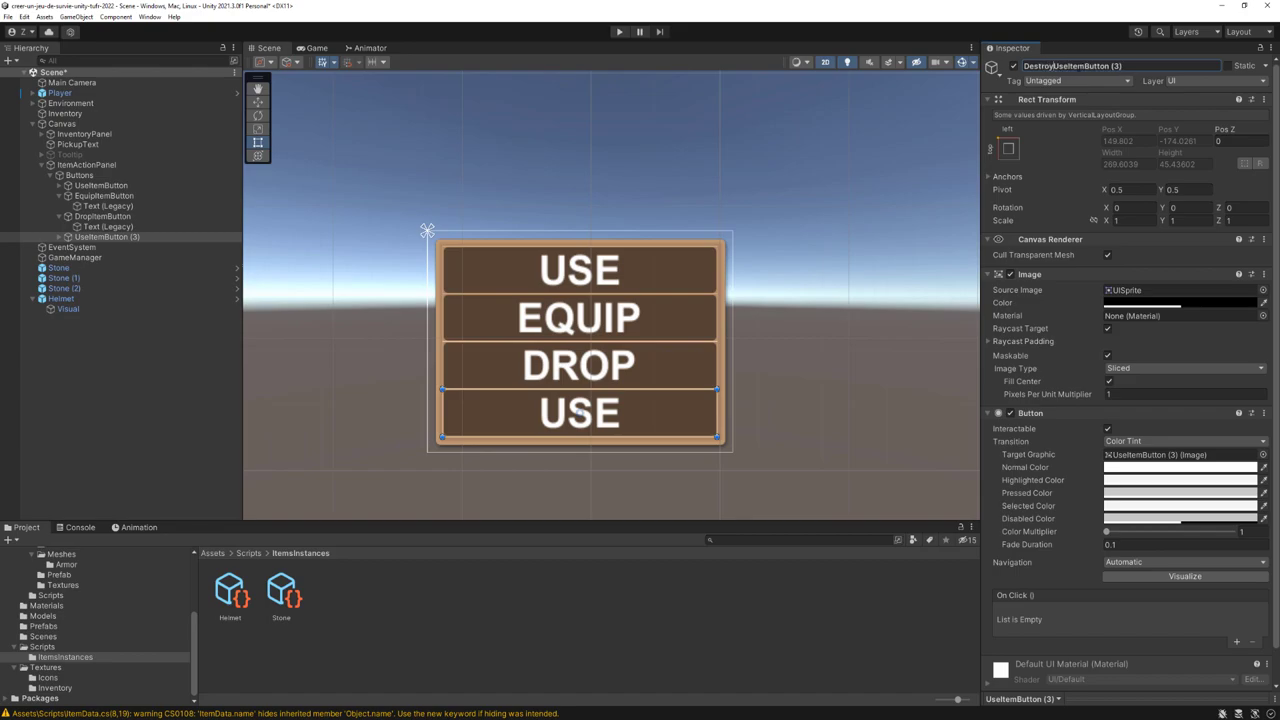
pyautogui.press('Delete')
pyautogui.press('Delete')
pyautogui.press('Delete')
pyautogui.press('End')
pyautogui.press('BackSpace')
pyautogui.press('BackSpace')
pyautogui.press('BackSpace')
pyautogui.press('Return')
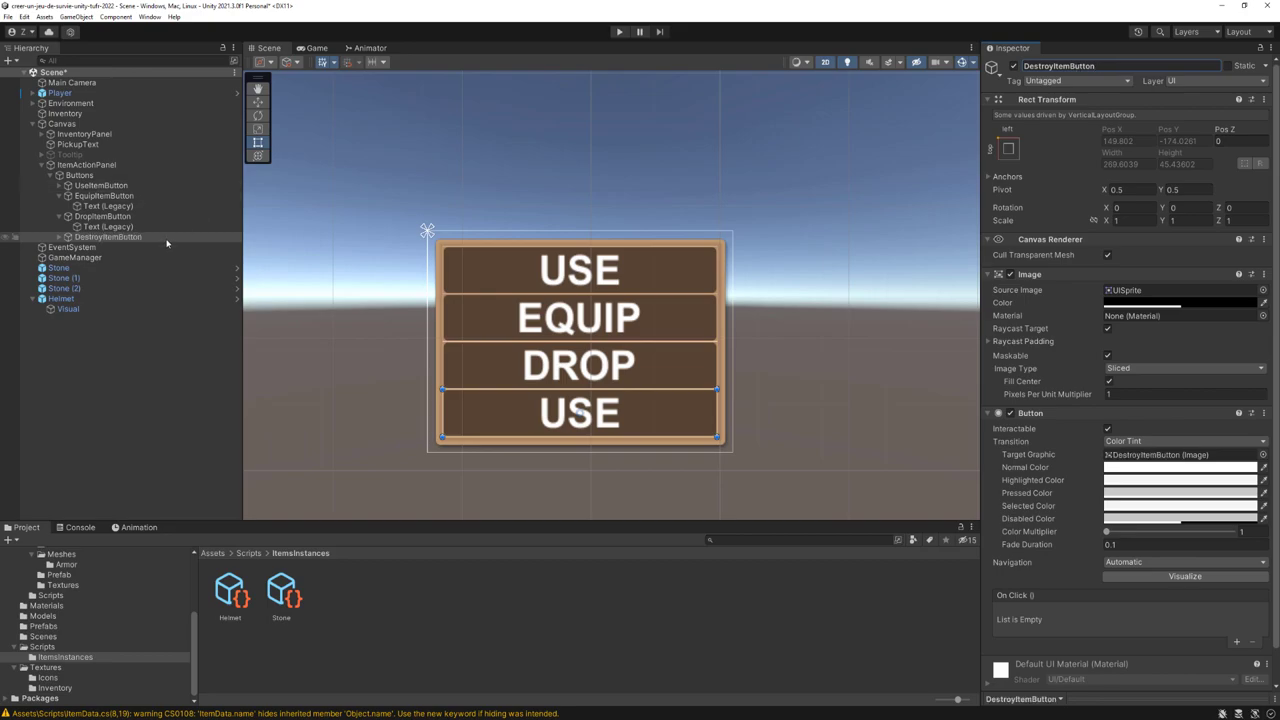
pyautogui.press('Right')
pyautogui.click(166, 247)
pyautogui.click(1069, 299)
pyautogui.write('DES')
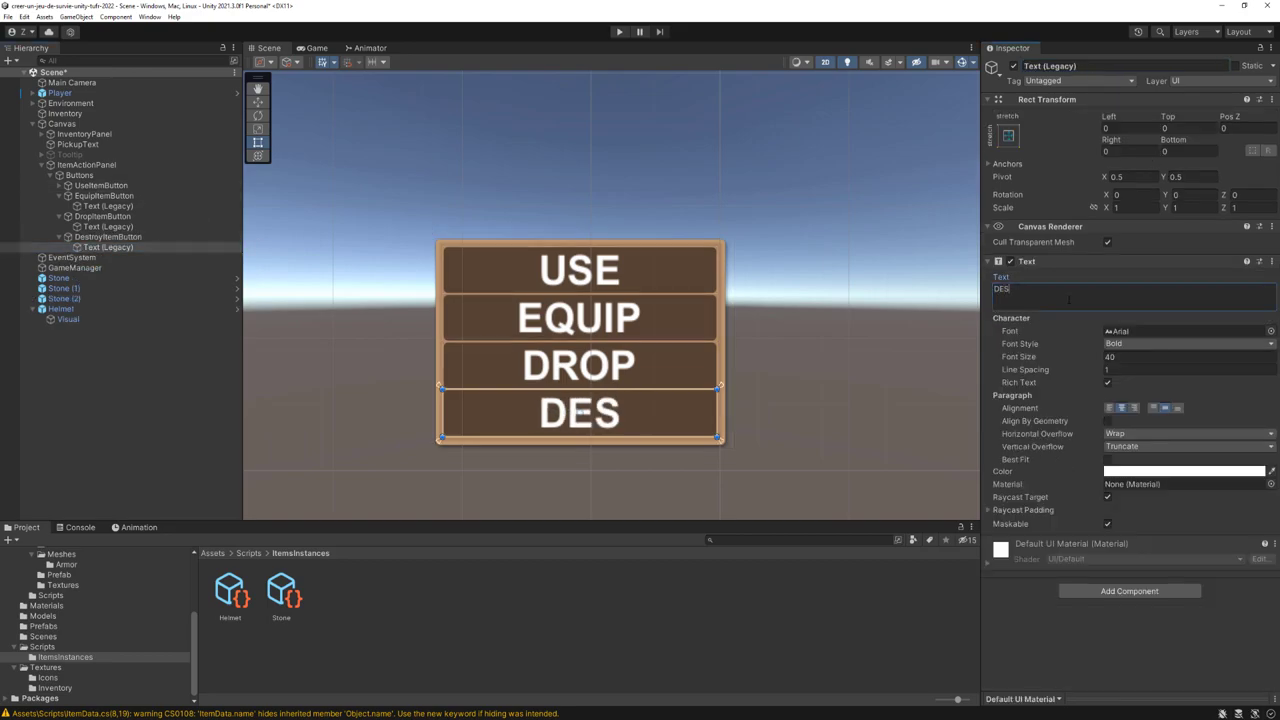
pyautogui.write('TROY')
pyautogui.scroll(-2, 890, 347)
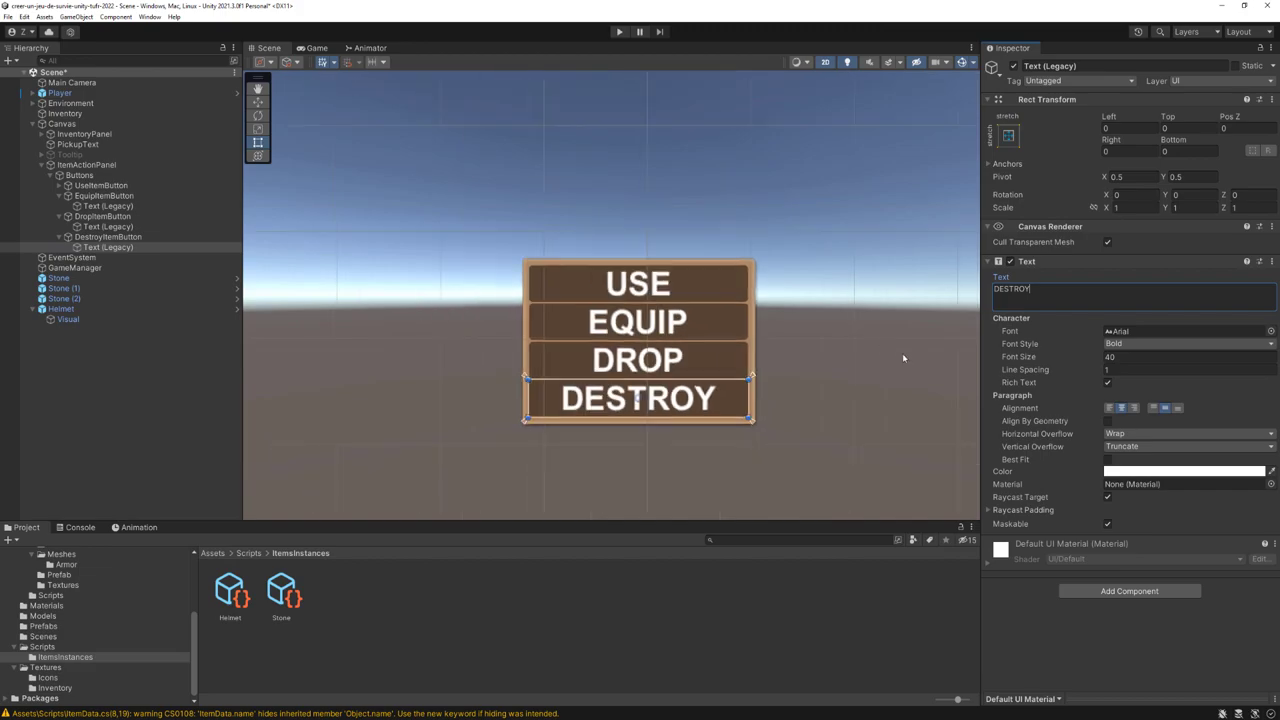
pyautogui.scroll(1, 902, 353)
pyautogui.moveTo(847, 367); pyautogui.dragTo(788, 349, button='middle')
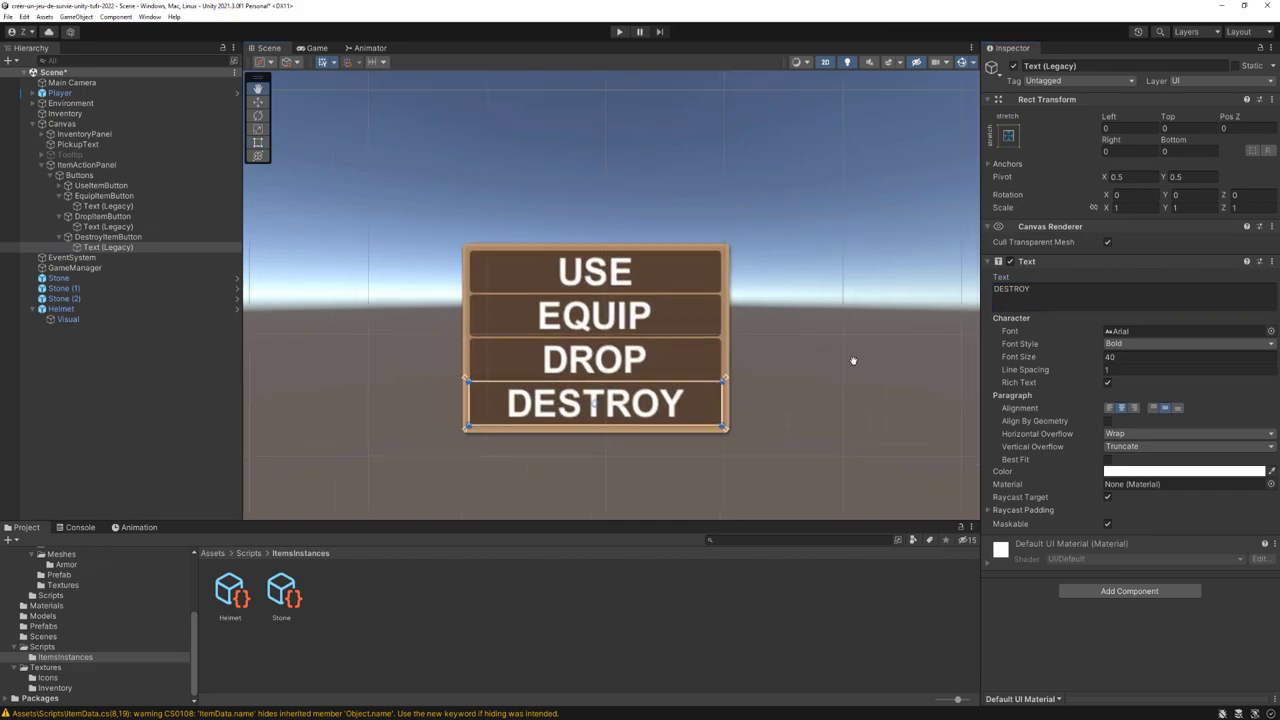
pyautogui.click(59, 237)
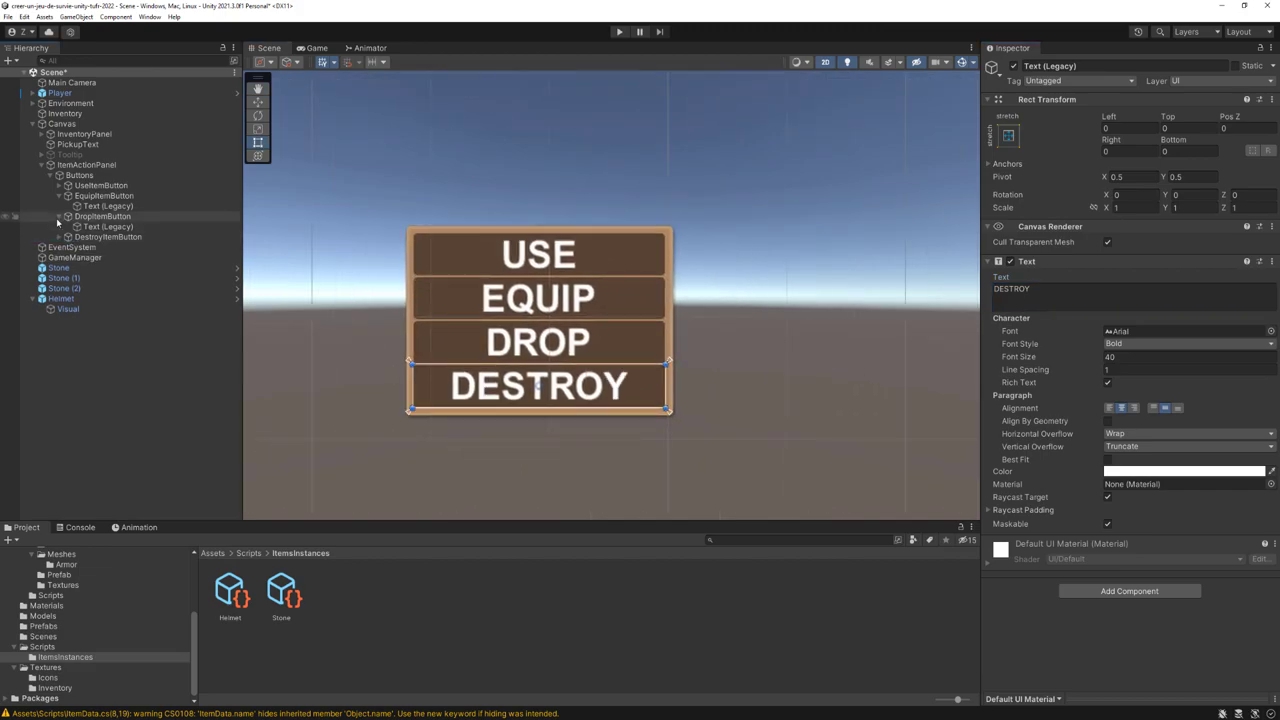
pyautogui.click(59, 216)
# Step: Select the Buttons container and set its Vertical Layout Group spacing to 5
pyautogui.click(59, 196)
pyautogui.click(78, 175)
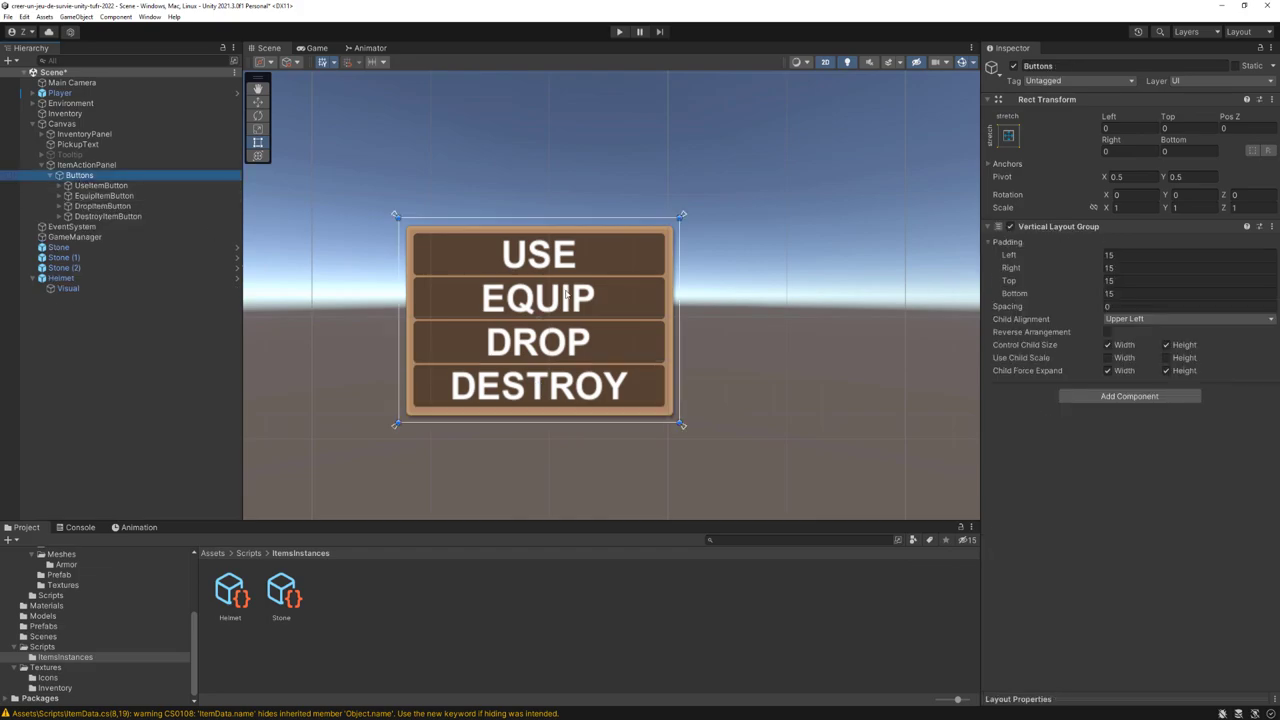
pyautogui.scroll(2, 560, 393)
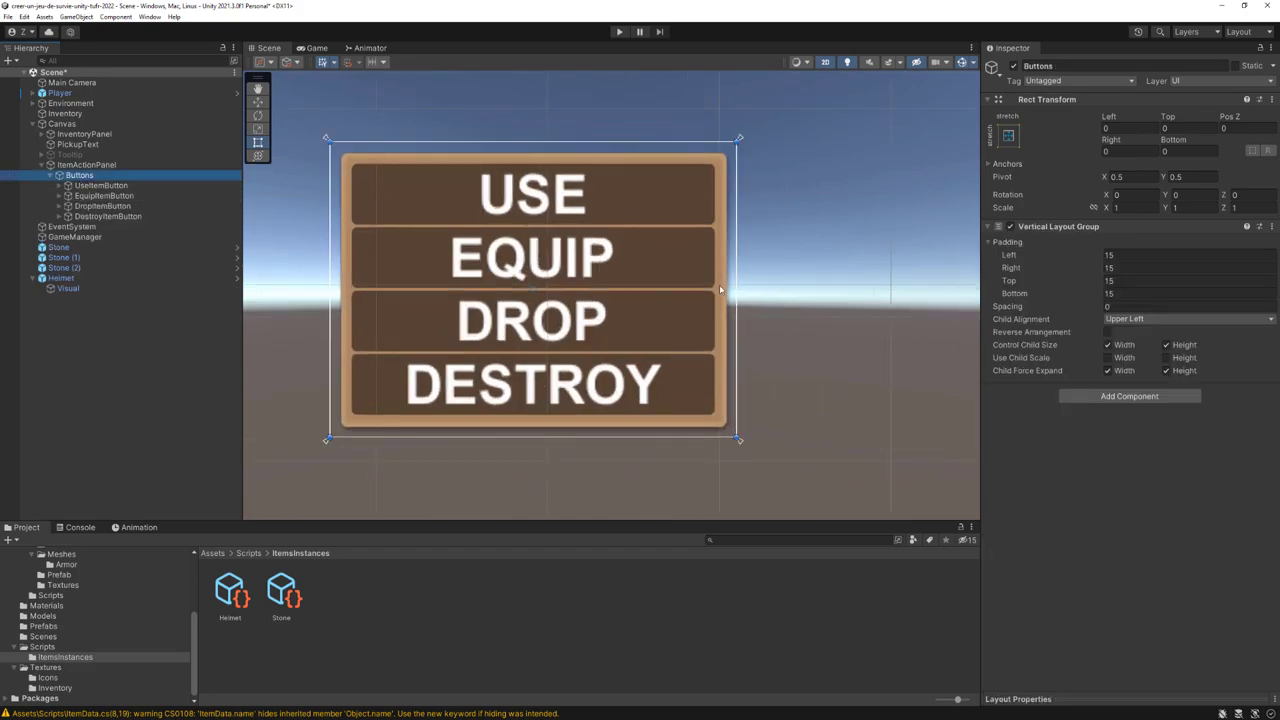
pyautogui.press('f')
pyautogui.click(1012, 308)
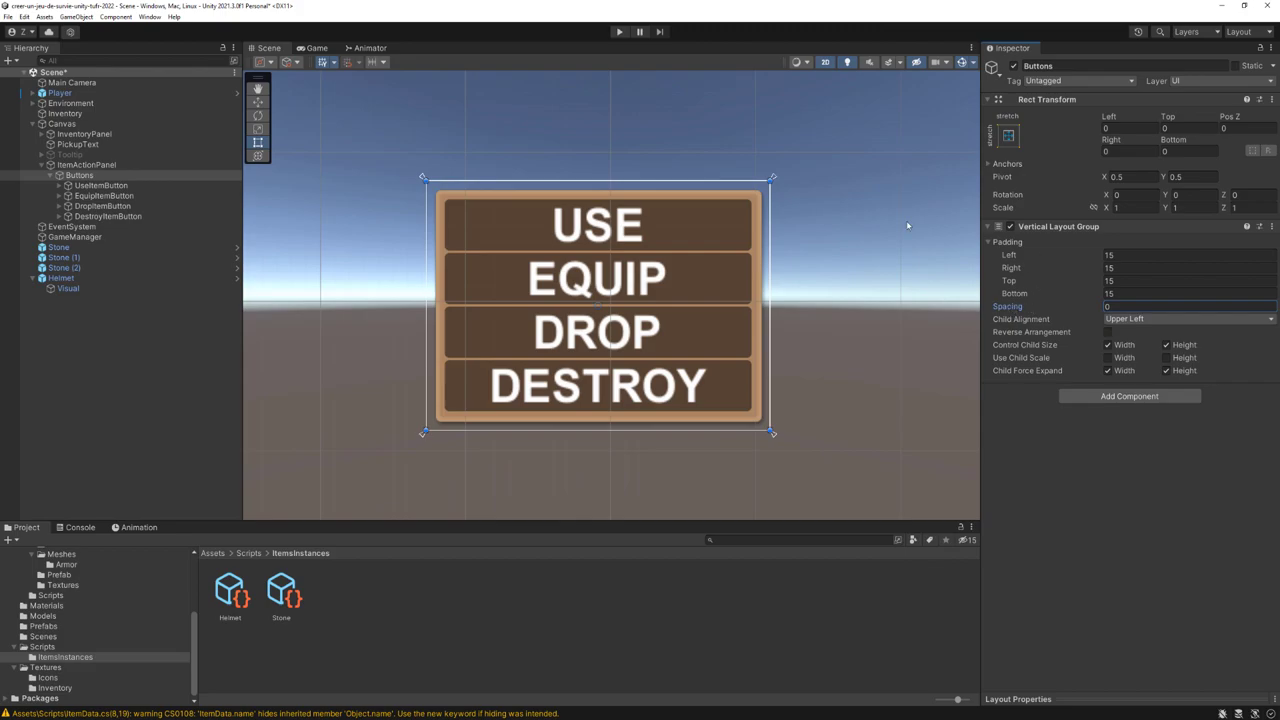
pyautogui.write('5')
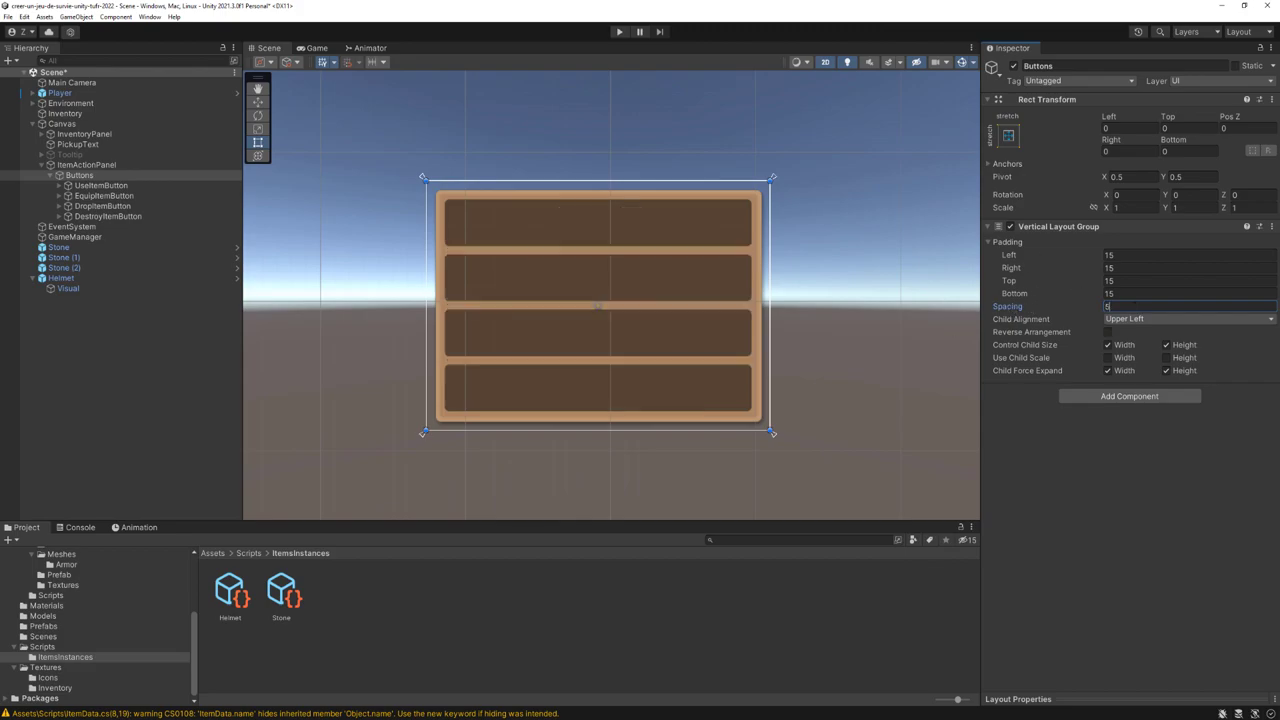
pyautogui.scroll(2, 603, 320)
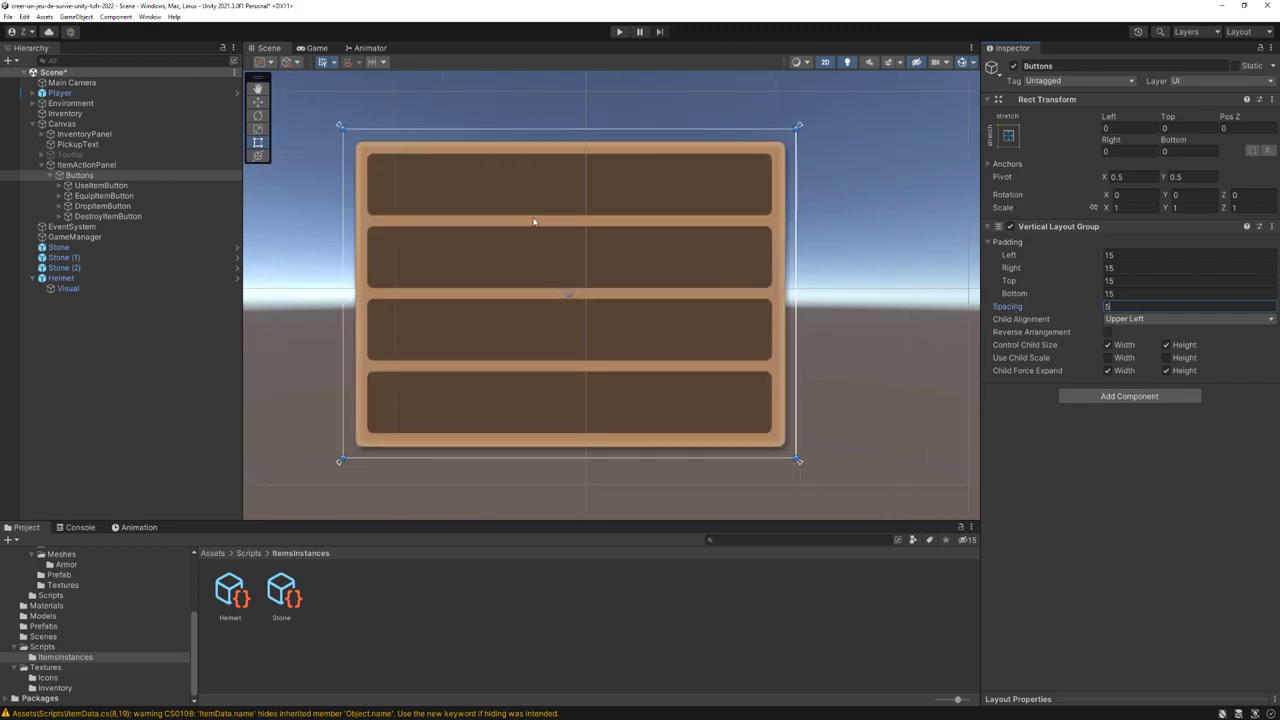
pyautogui.scroll(-2, 559, 240)
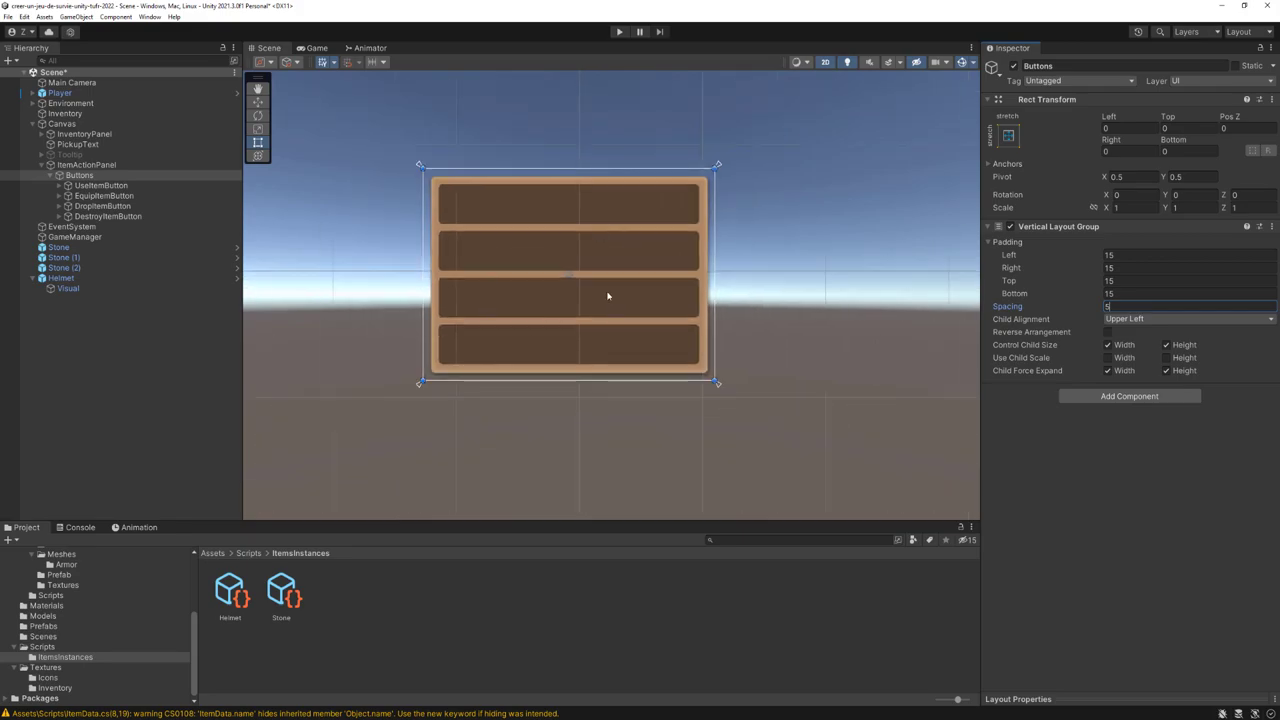
pyautogui.moveTo(561, 267); pyautogui.dragTo(645, 281, button='middle')
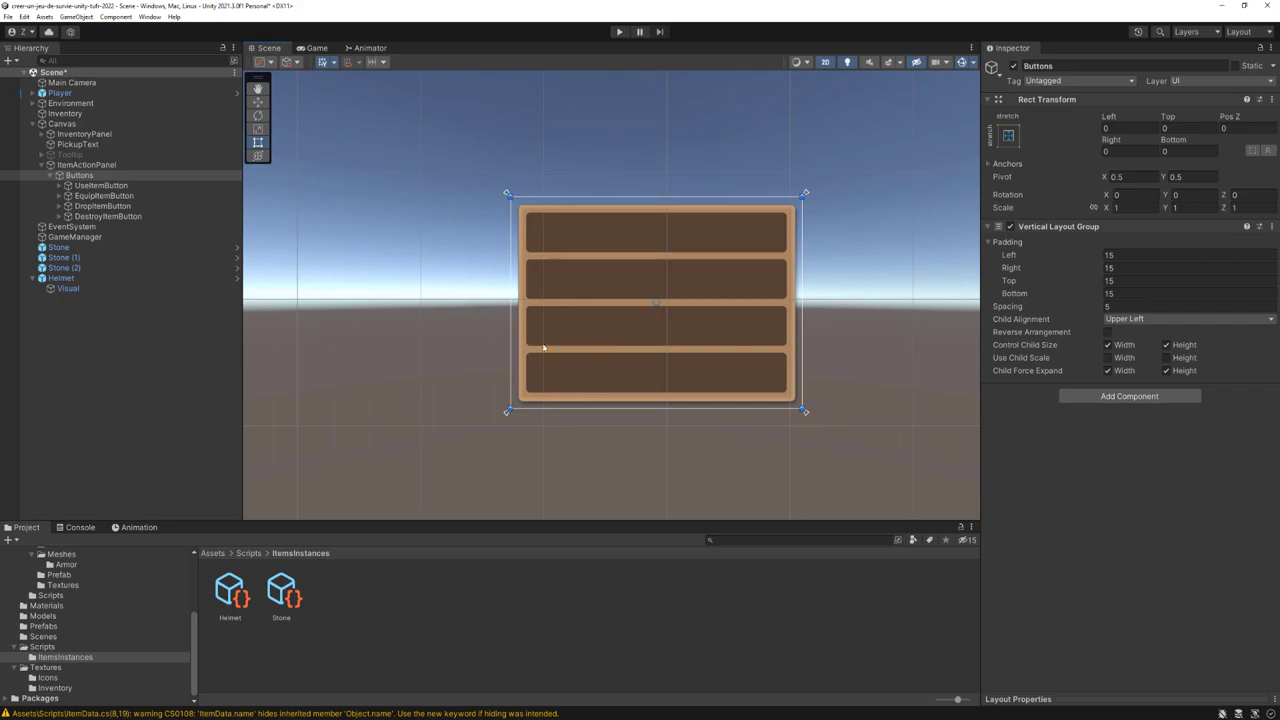
pyautogui.scroll(1, 680, 416)
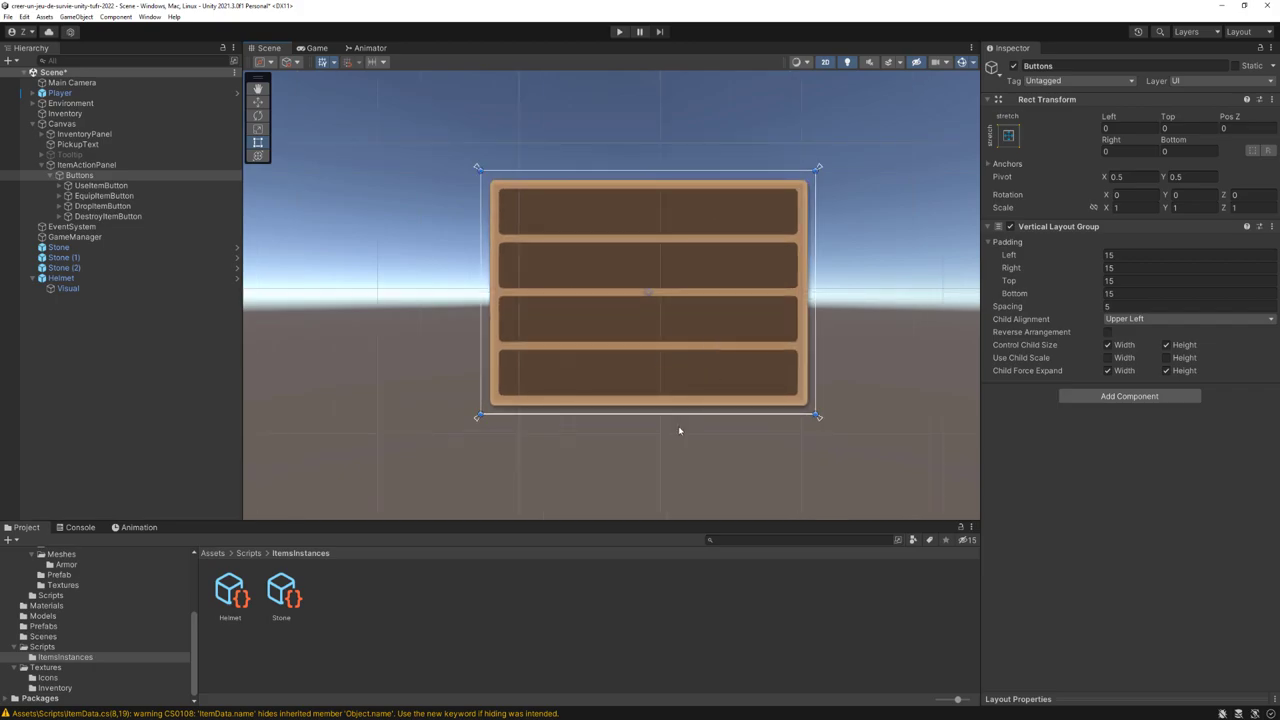
pyautogui.scroll(-1, 634, 308)
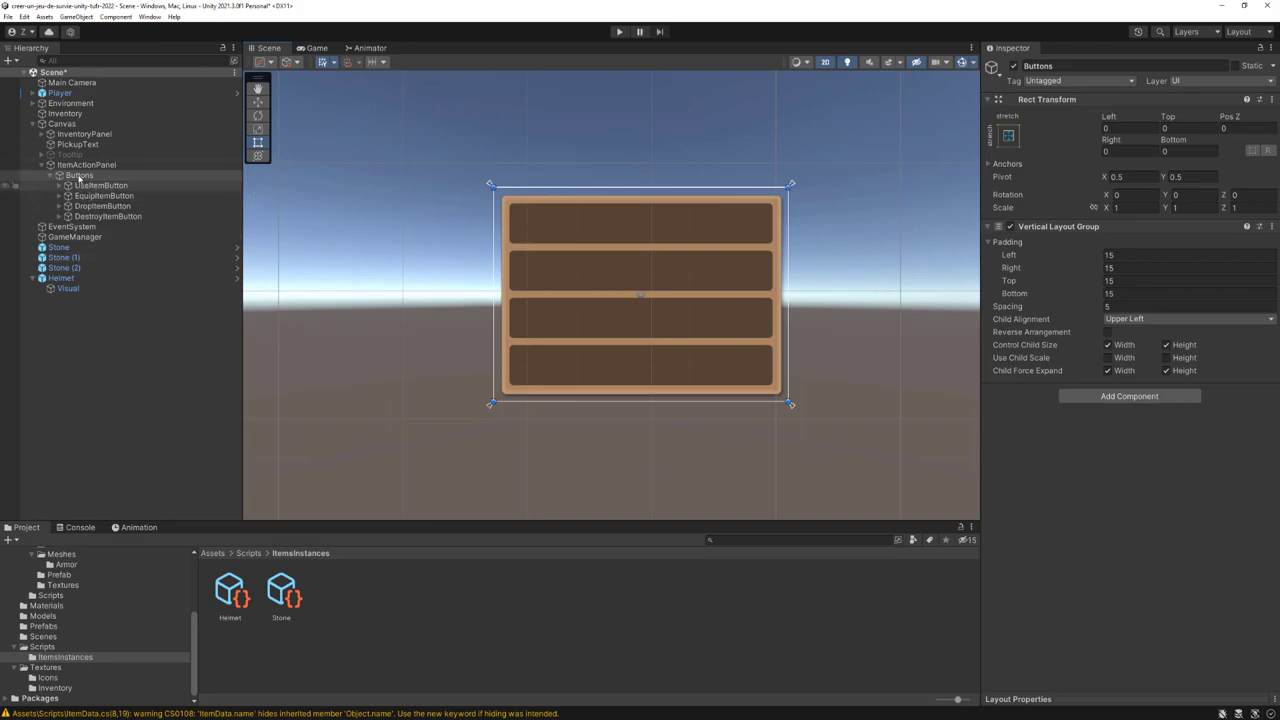
# Step: Enlarge the ItemActionPanel so the button labels show, checking it in the Game view
pyautogui.click(88, 165)
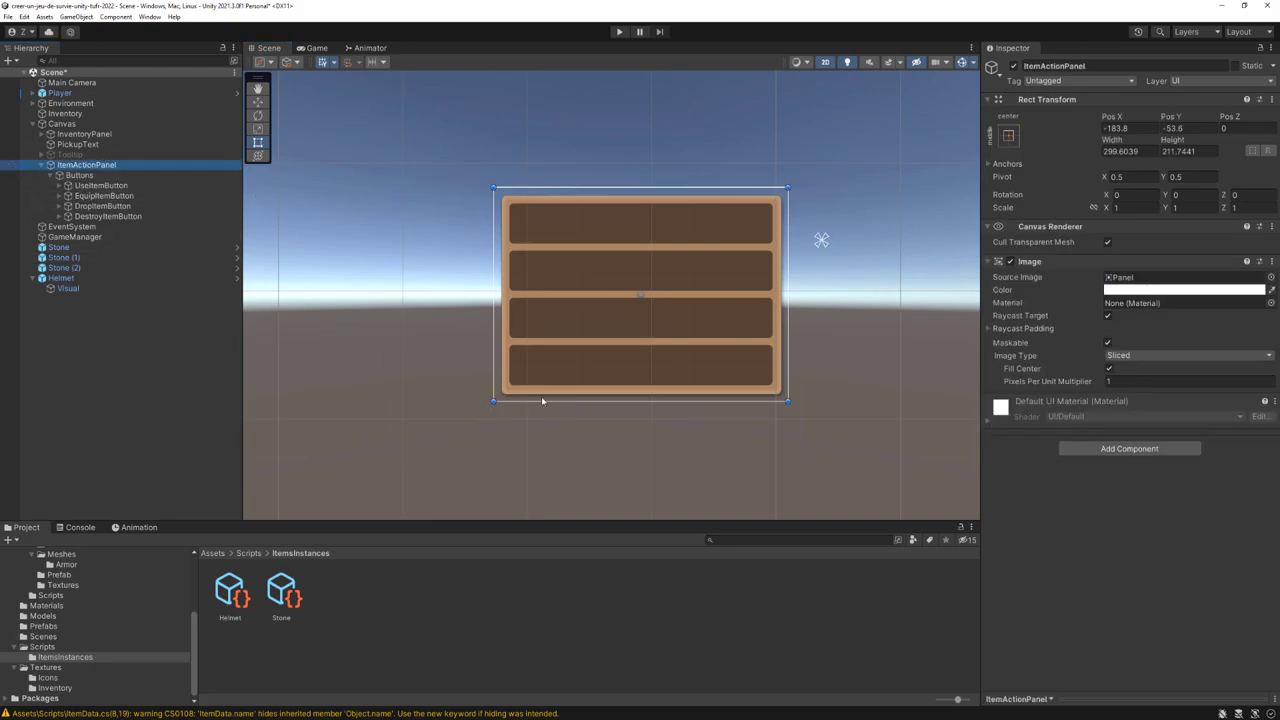
pyautogui.moveTo(490, 401); pyautogui.dragTo(456, 431)
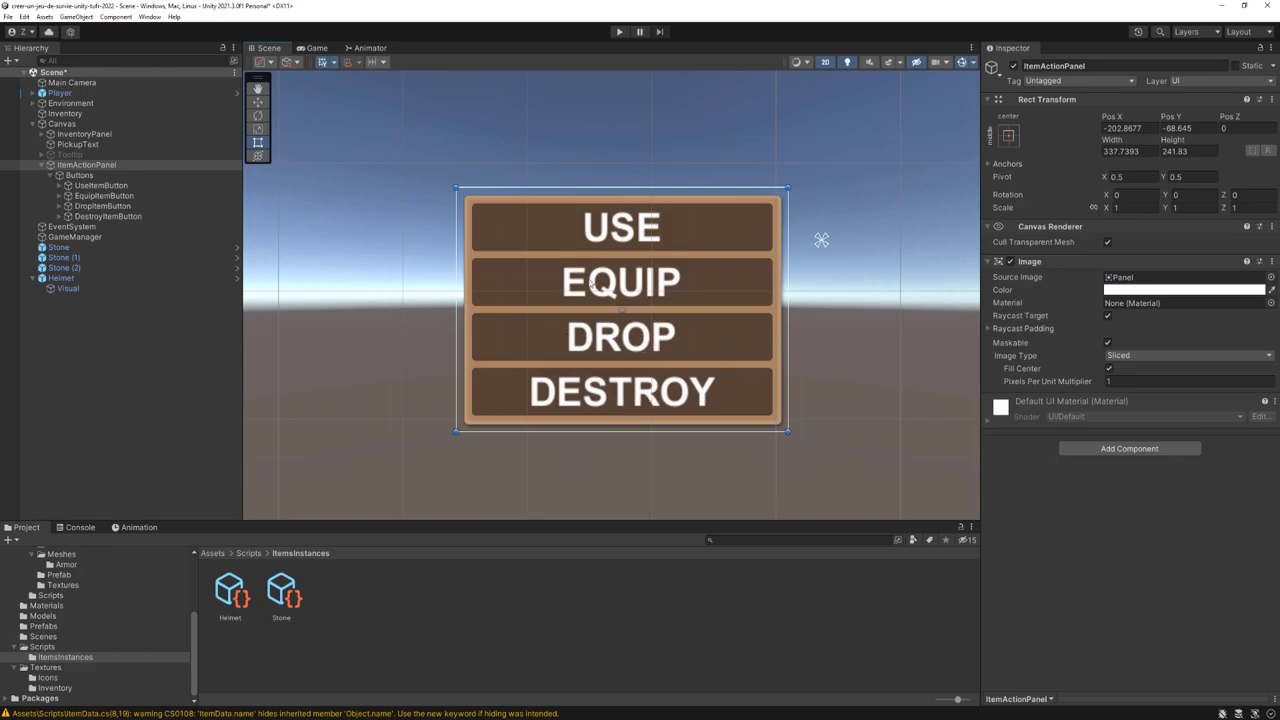
pyautogui.scroll(-4, 591, 283)
pyautogui.scroll(1, 587, 330)
pyautogui.scroll(1, 587, 341)
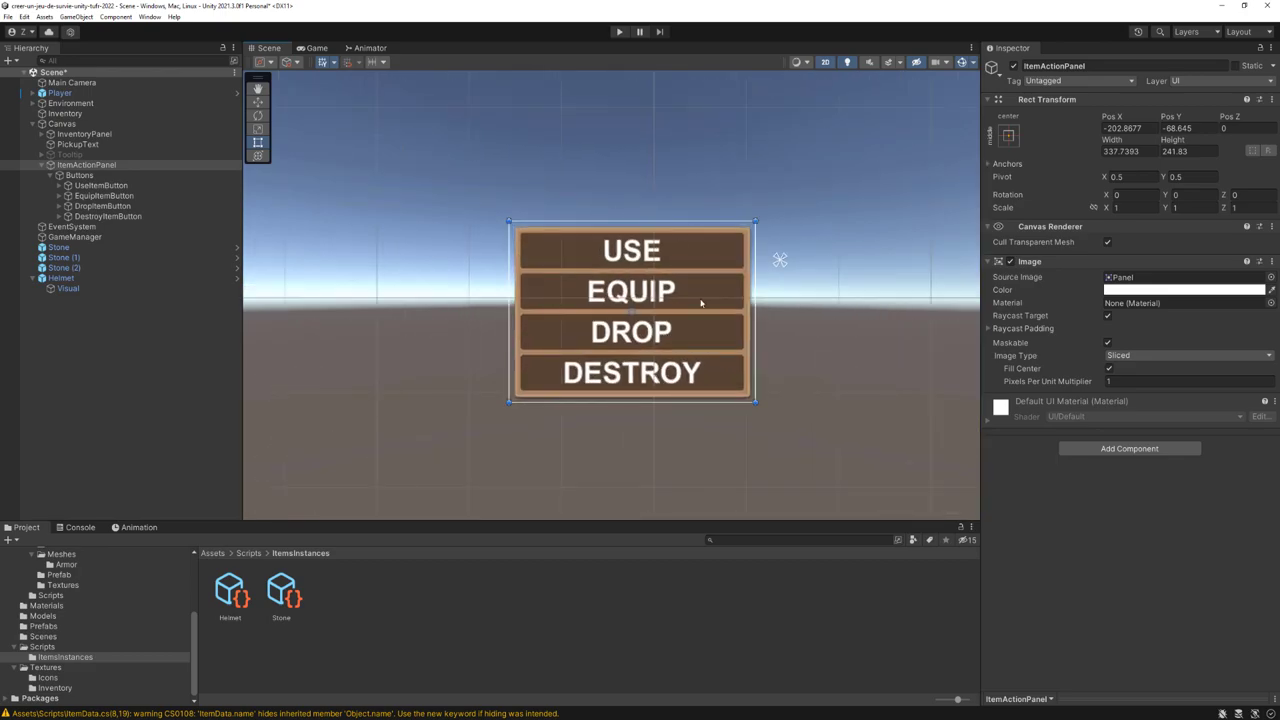
pyautogui.click(316, 49)
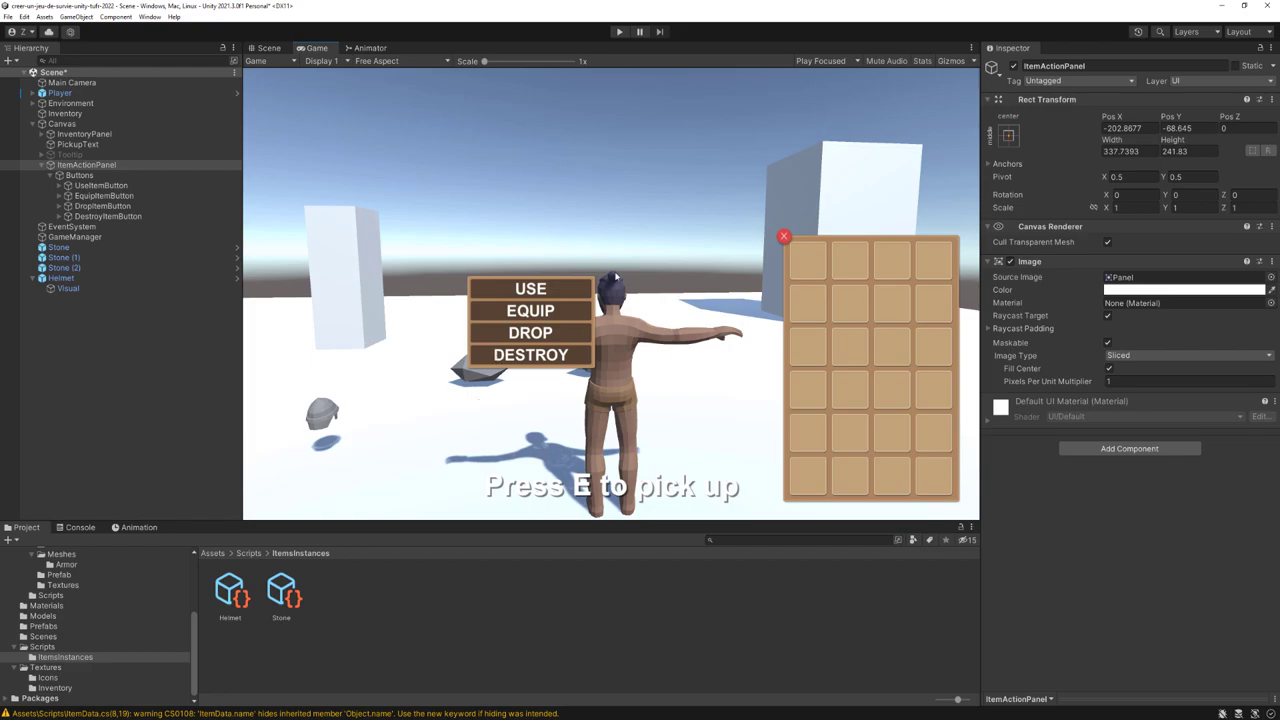
pyautogui.click(262, 48)
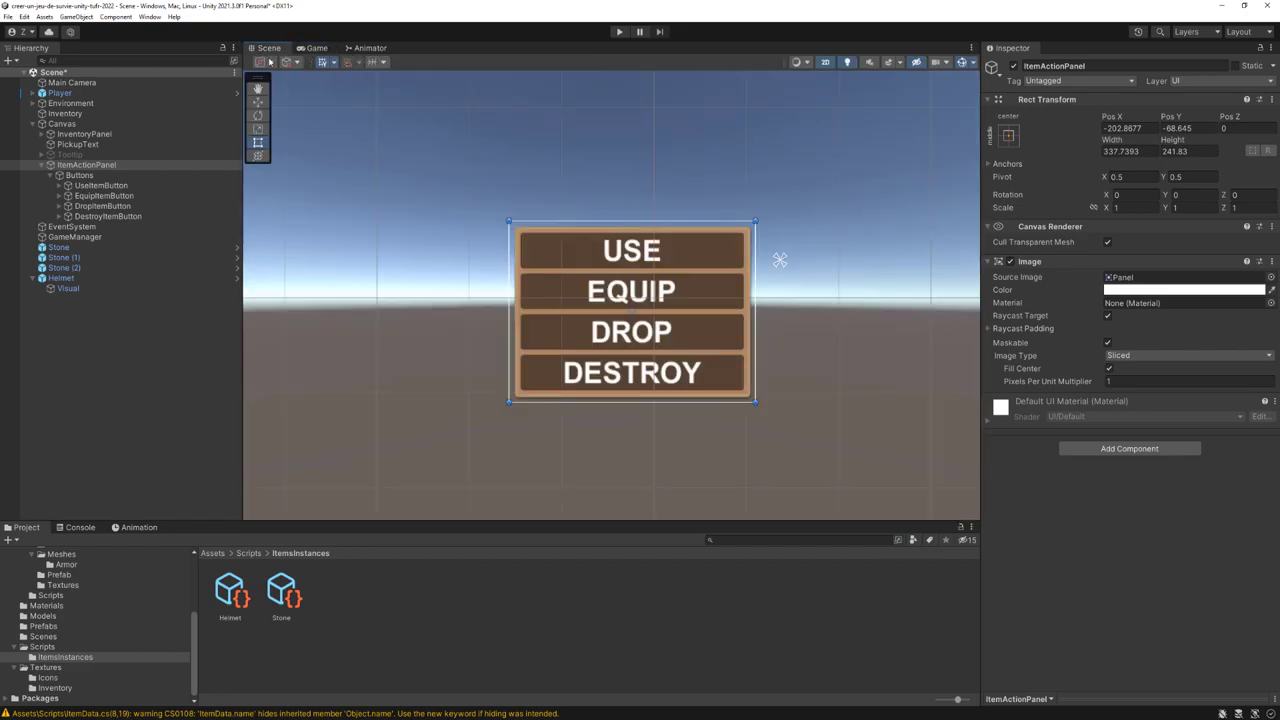
# Step: Narrow the ItemActionPanel to about 267.53 × 227.27 around the four buttons
pyautogui.moveTo(756, 316); pyautogui.dragTo(704, 324)
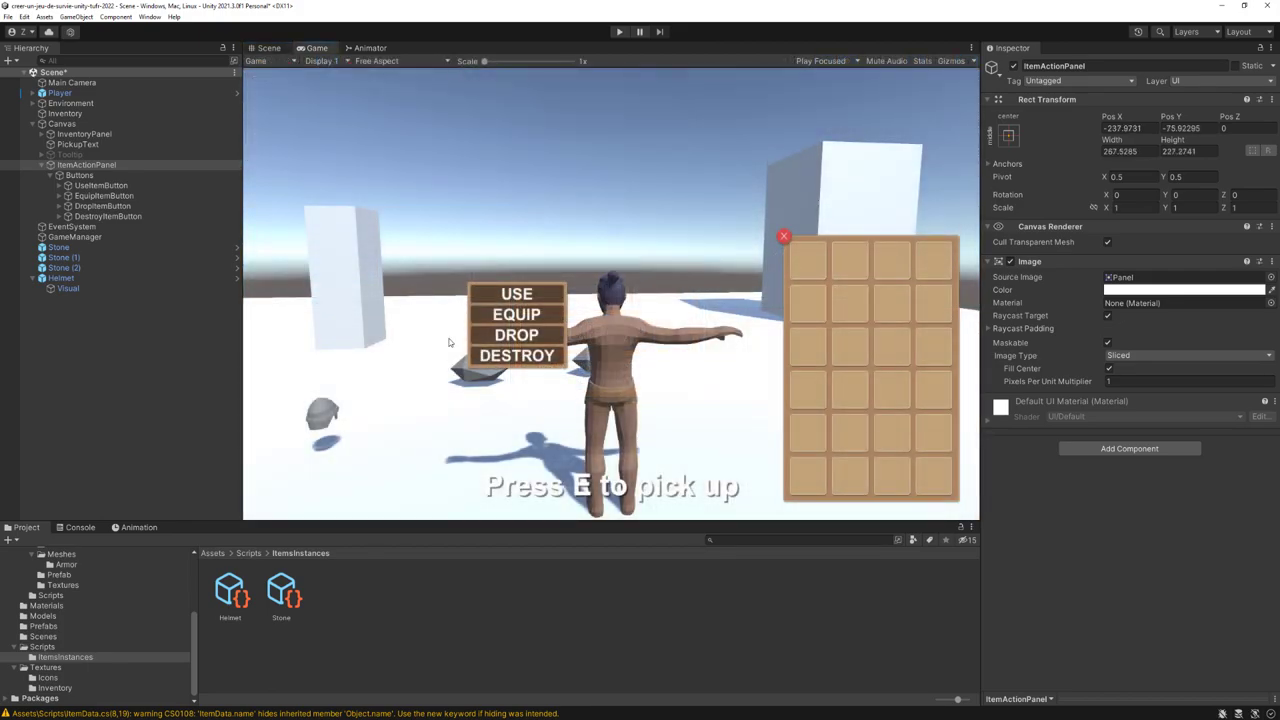
pyautogui.click(265, 48)
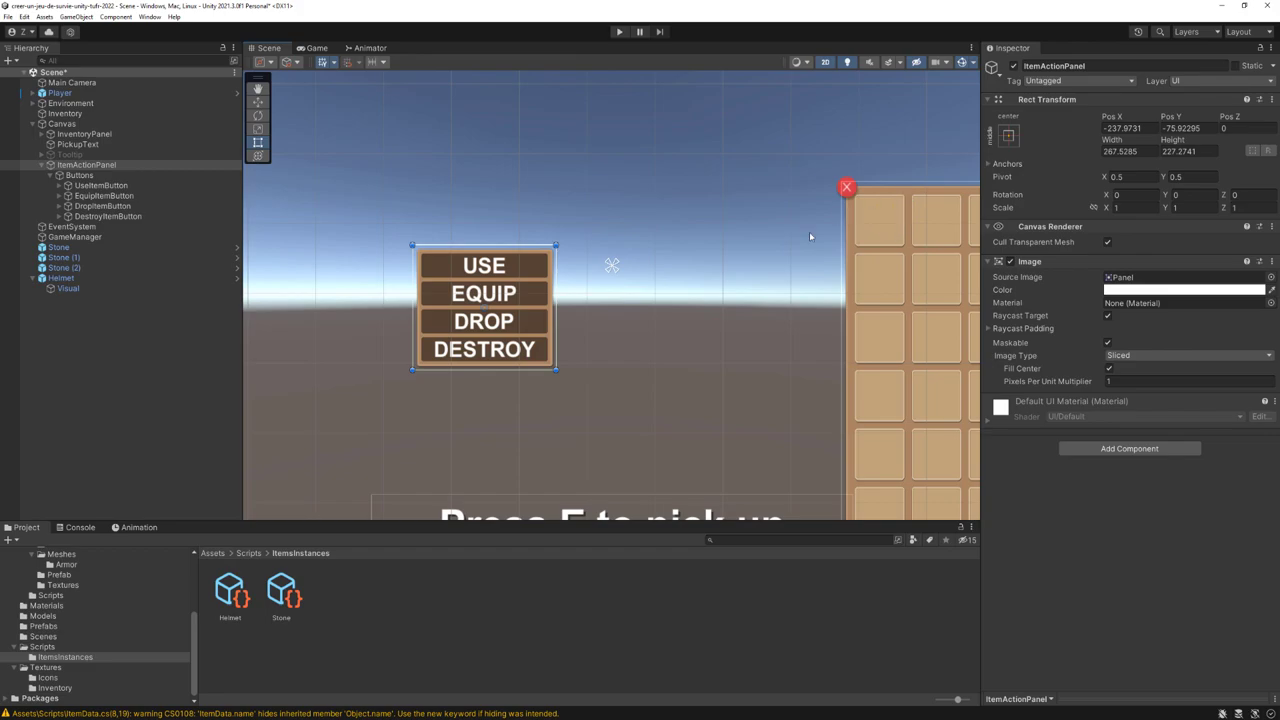
pyautogui.press('f')
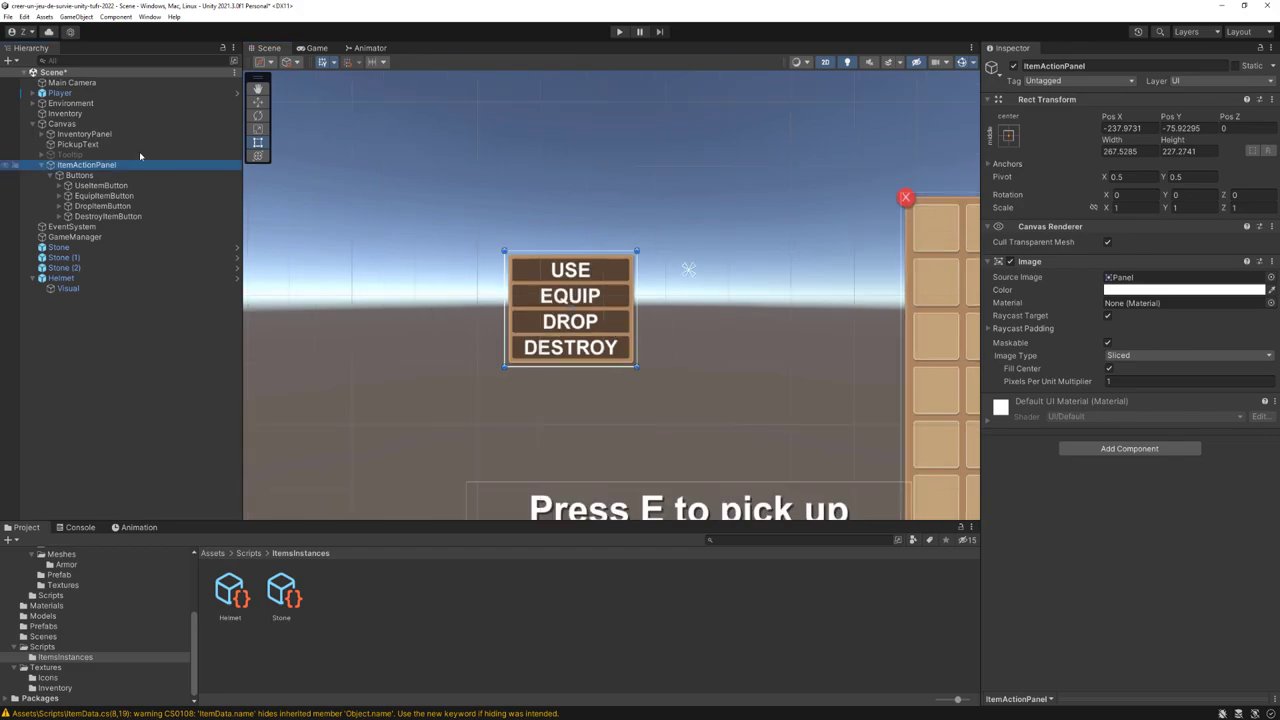
pyautogui.click(63, 115)
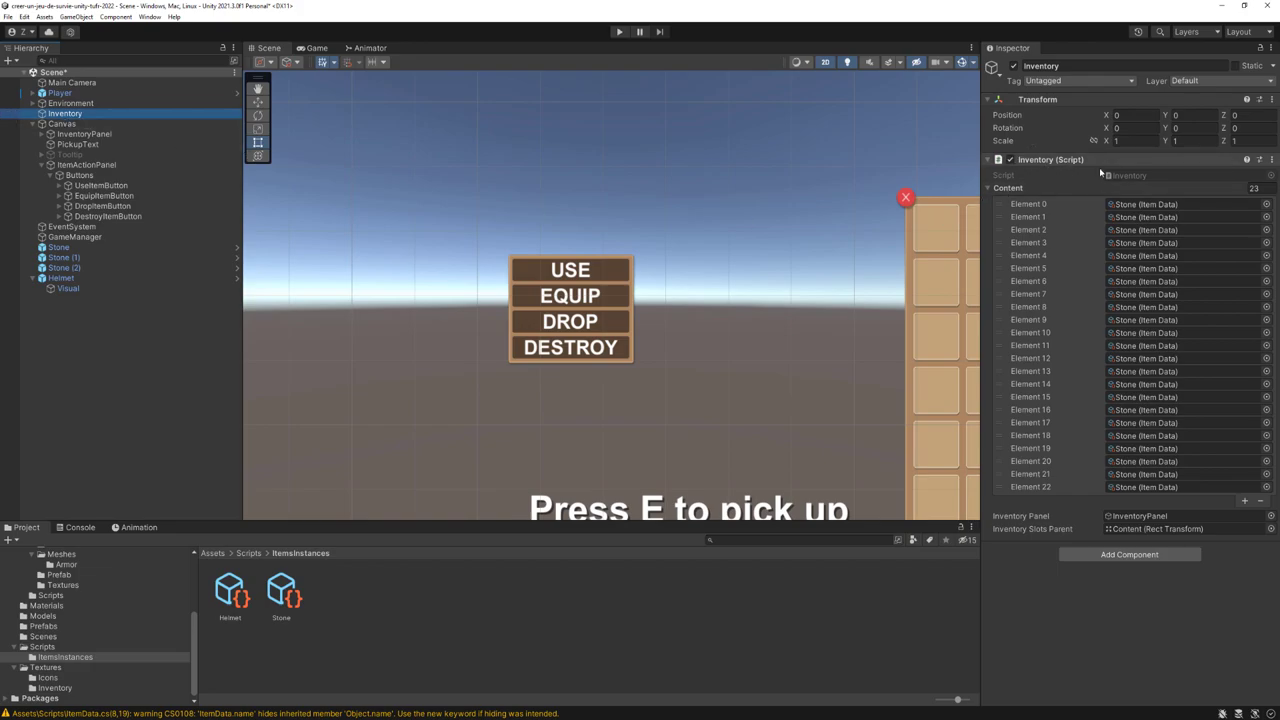
# Step: In Inventory.cs, add a 'public static Inventory instance;' field below the InventorySize constant
pyautogui.doubleClick(1137, 172)
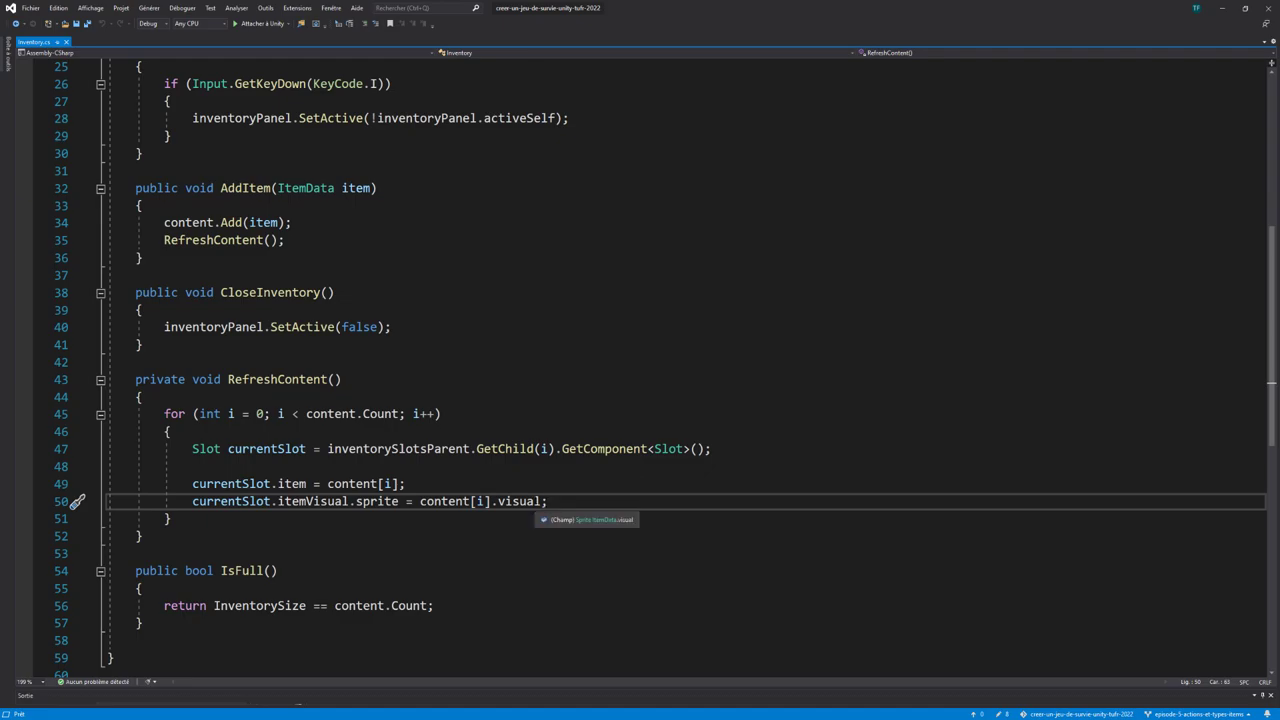
pyautogui.scroll(3, 640, 370)
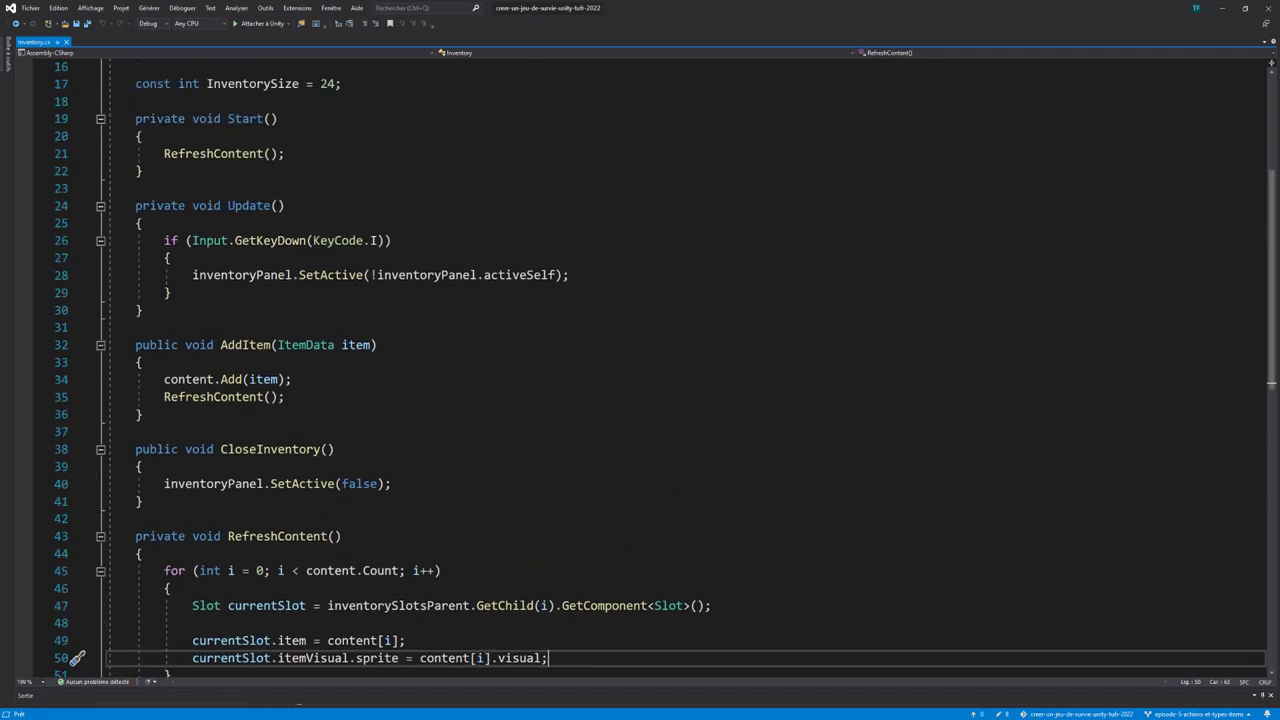
pyautogui.scroll(5, 640, 370)
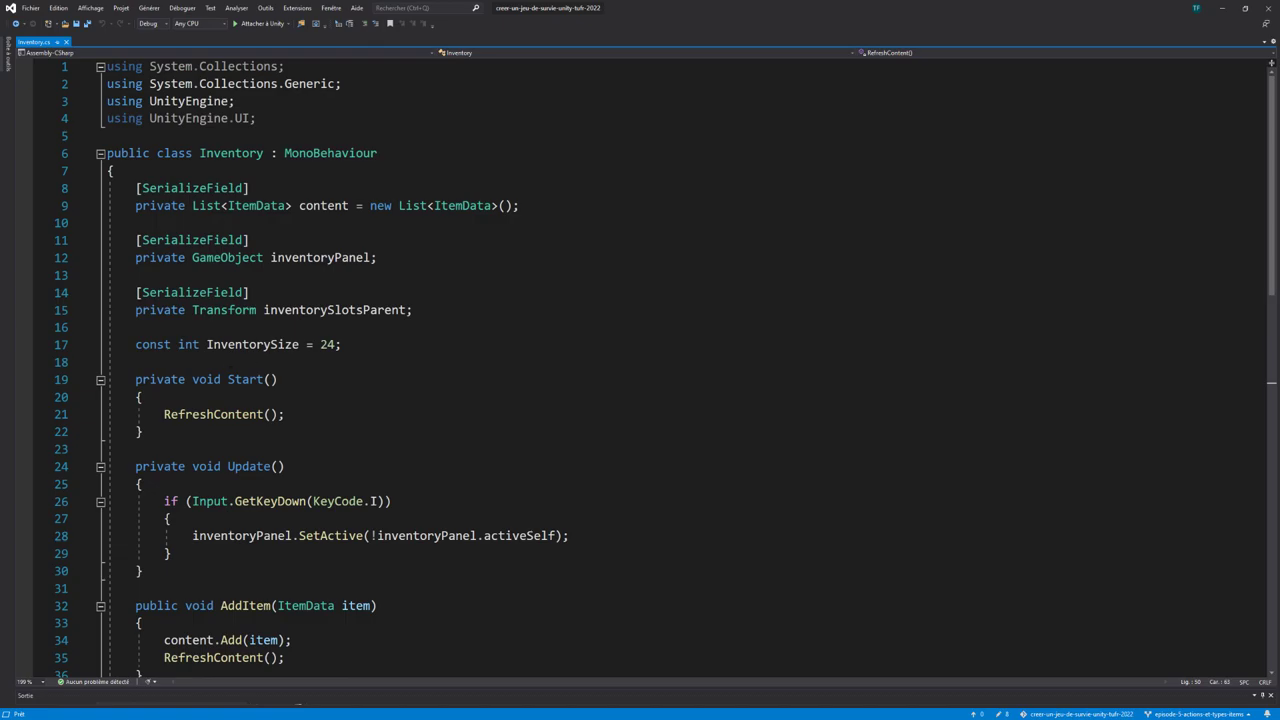
pyautogui.click(275, 362)
pyautogui.press('Return')
pyautogui.press('Return')
pyautogui.press('Up')
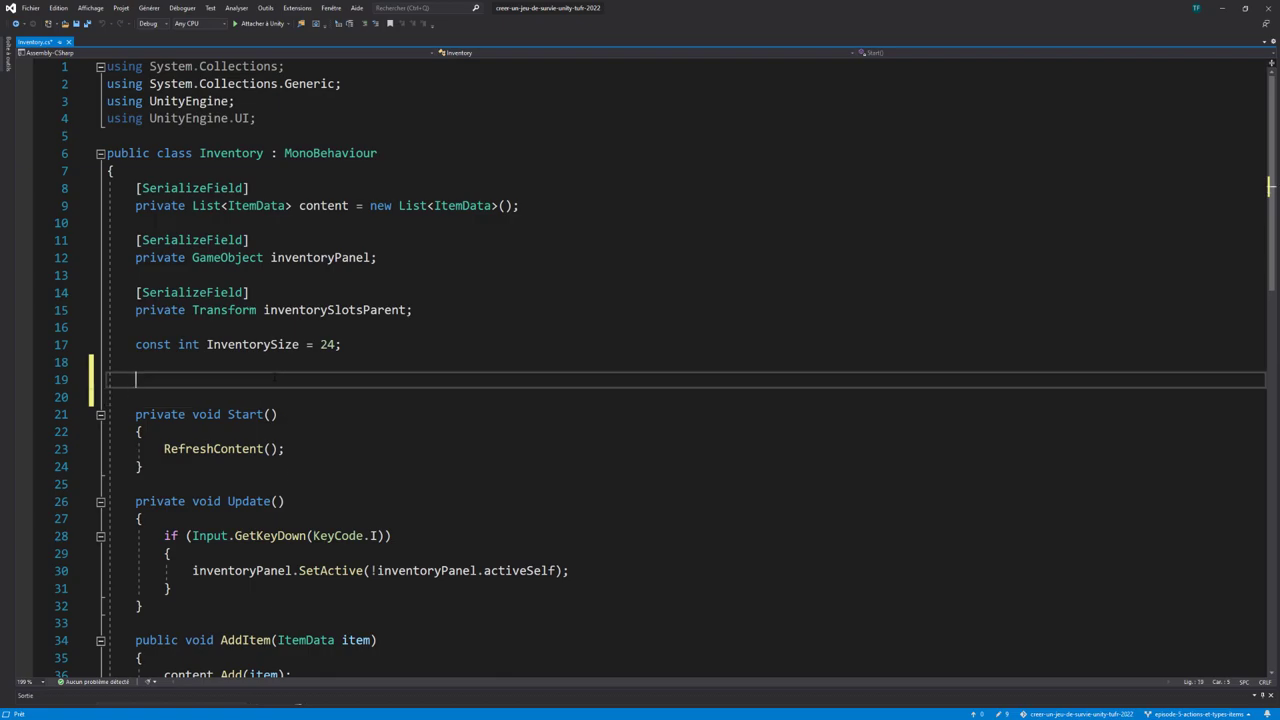
pyautogui.write('publicv')
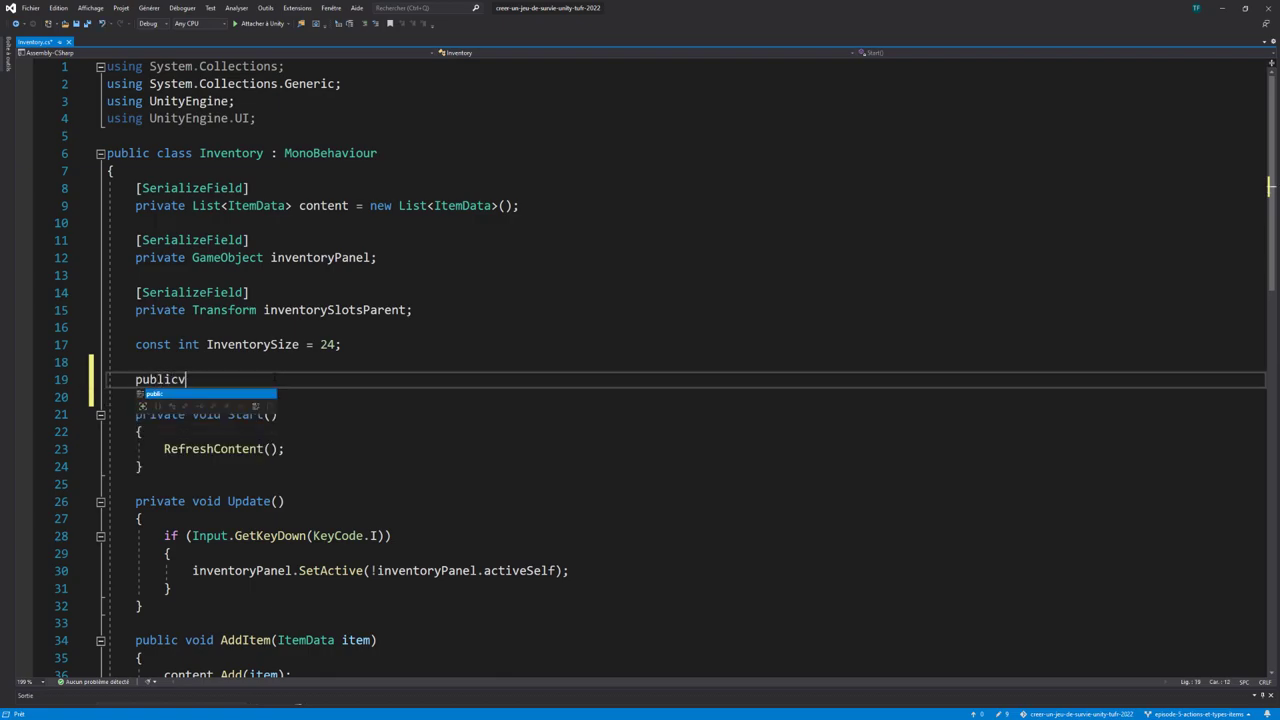
pyautogui.press('BackSpace')
pyautogui.write('static ')
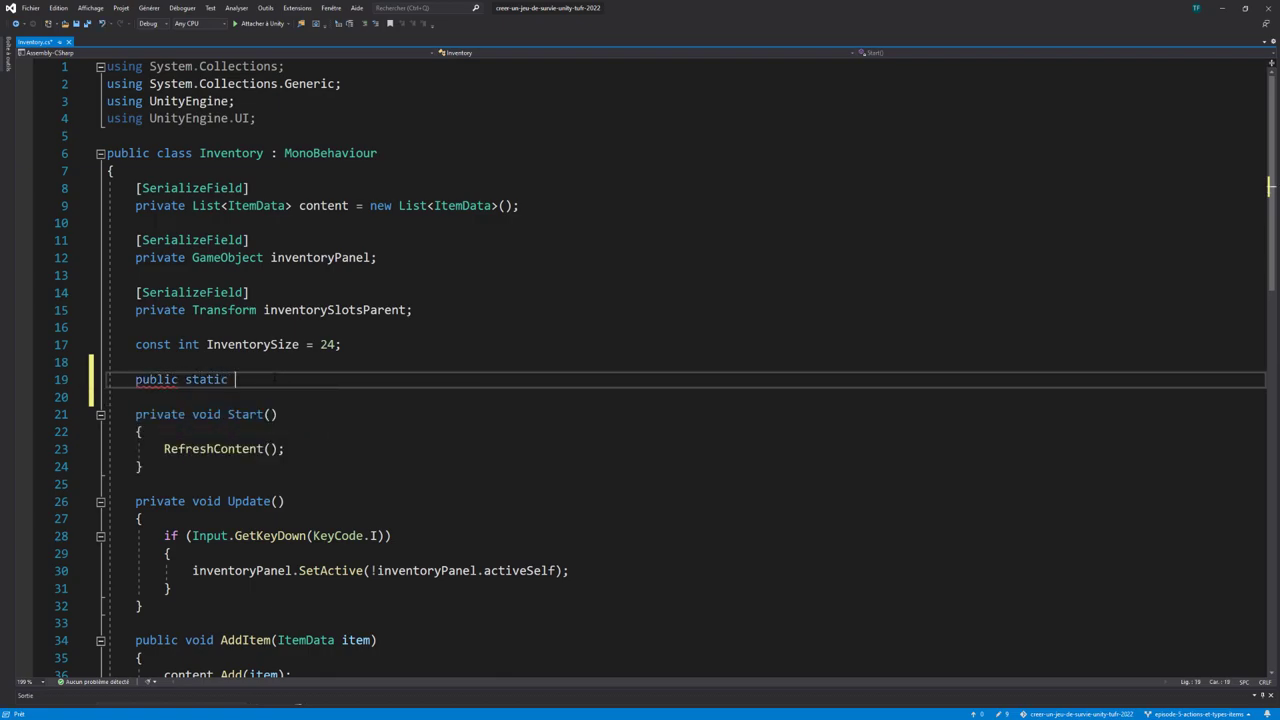
pyautogui.write('Inventory')
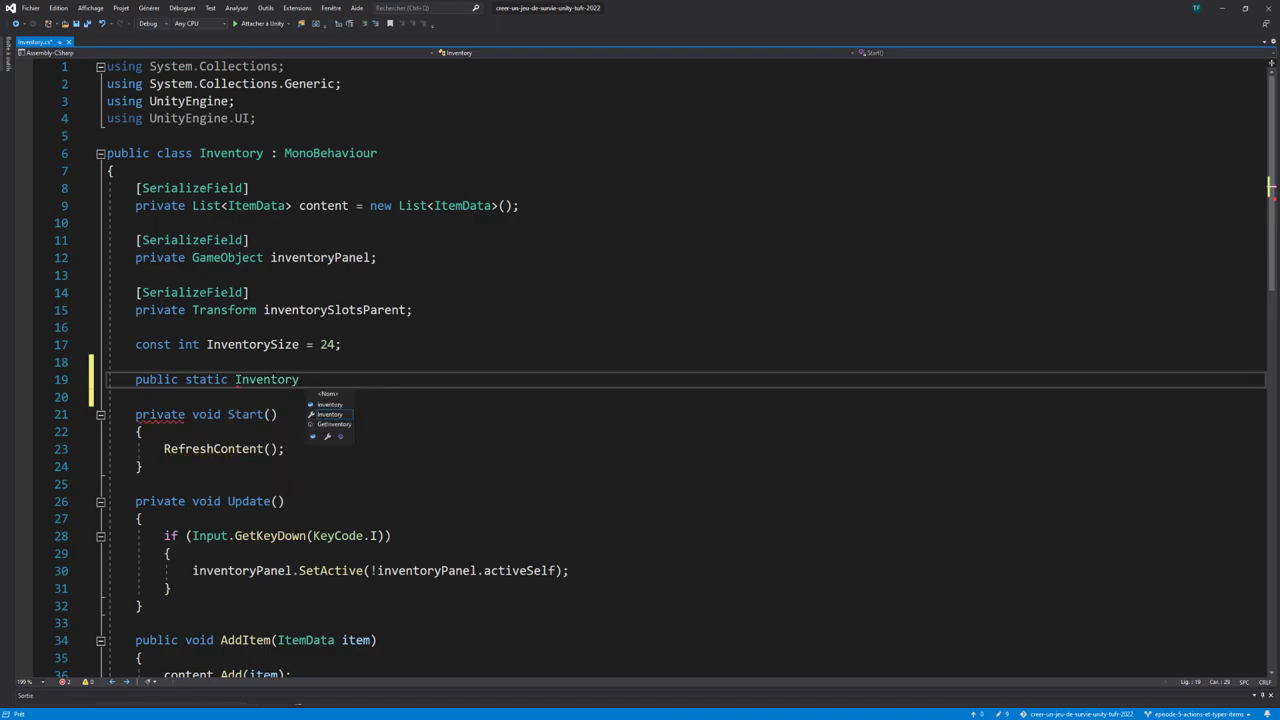
pyautogui.write(' instance;')
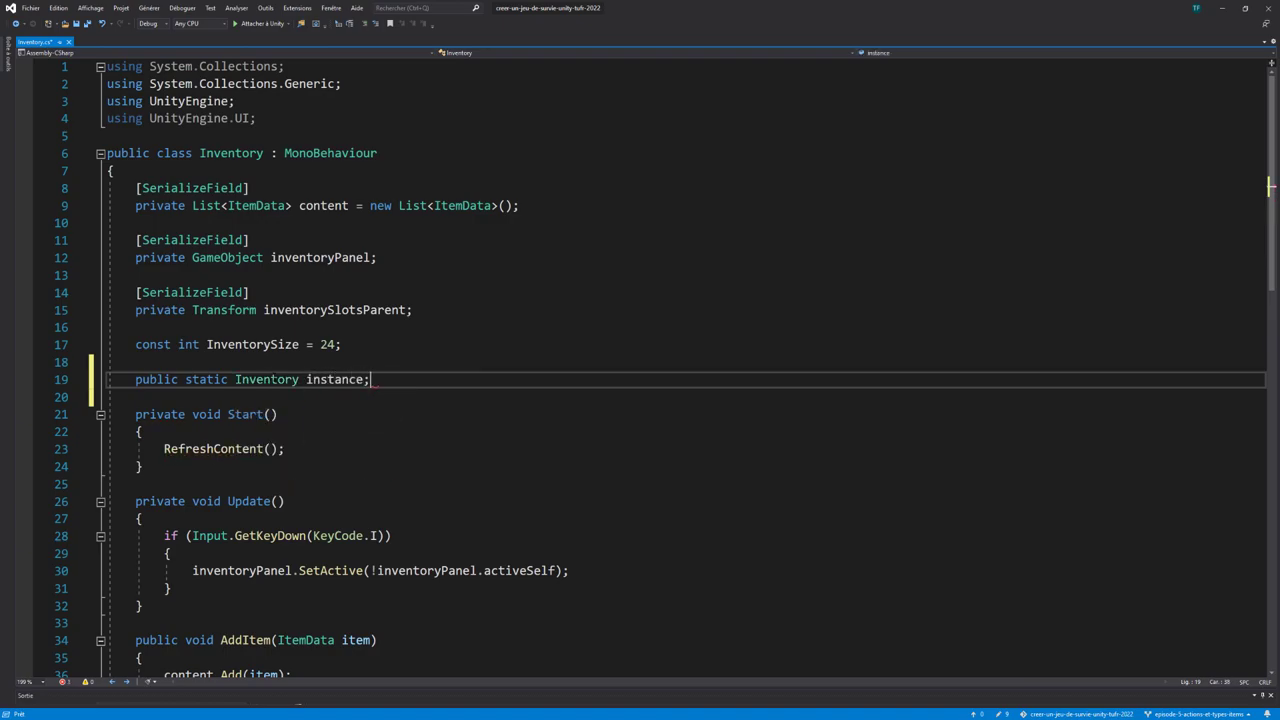
# Step: Add an Awake method setting 'instance = this;' and save the script
pyautogui.click(272, 397)
pyautogui.press('Return')
pyautogui.write('void awa')
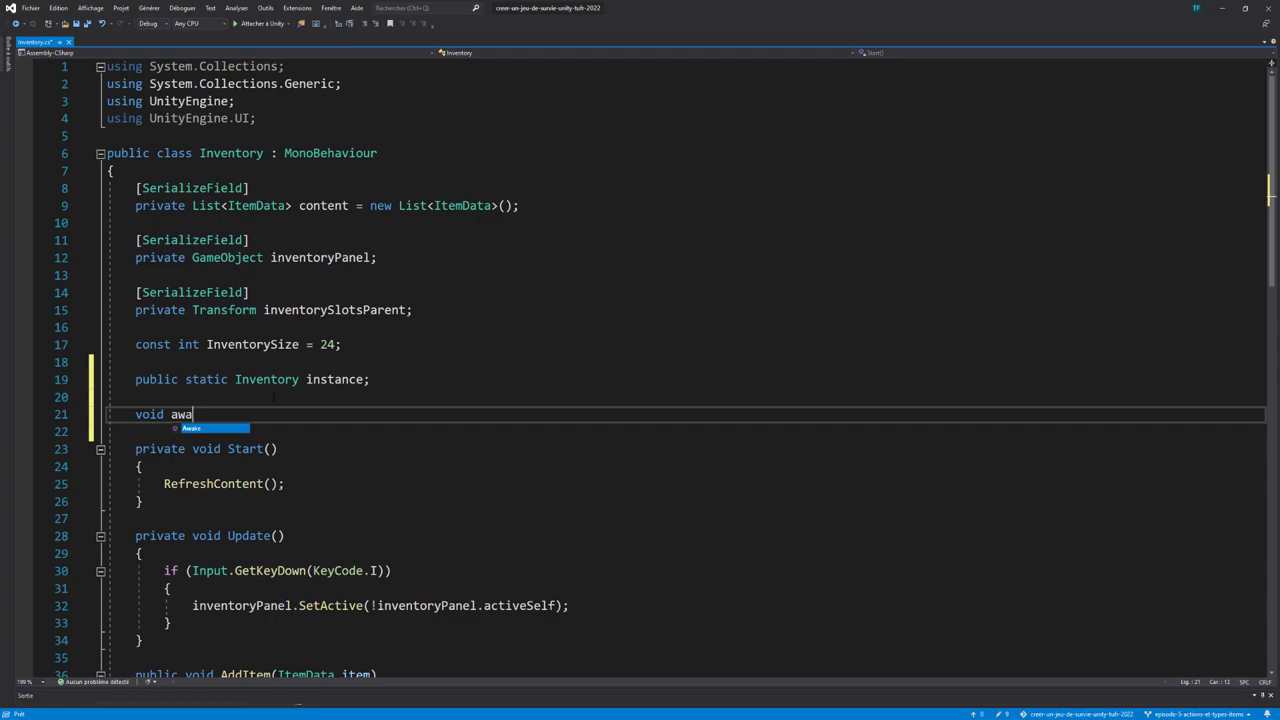
pyautogui.press('Tab')
pyautogui.write('instance')
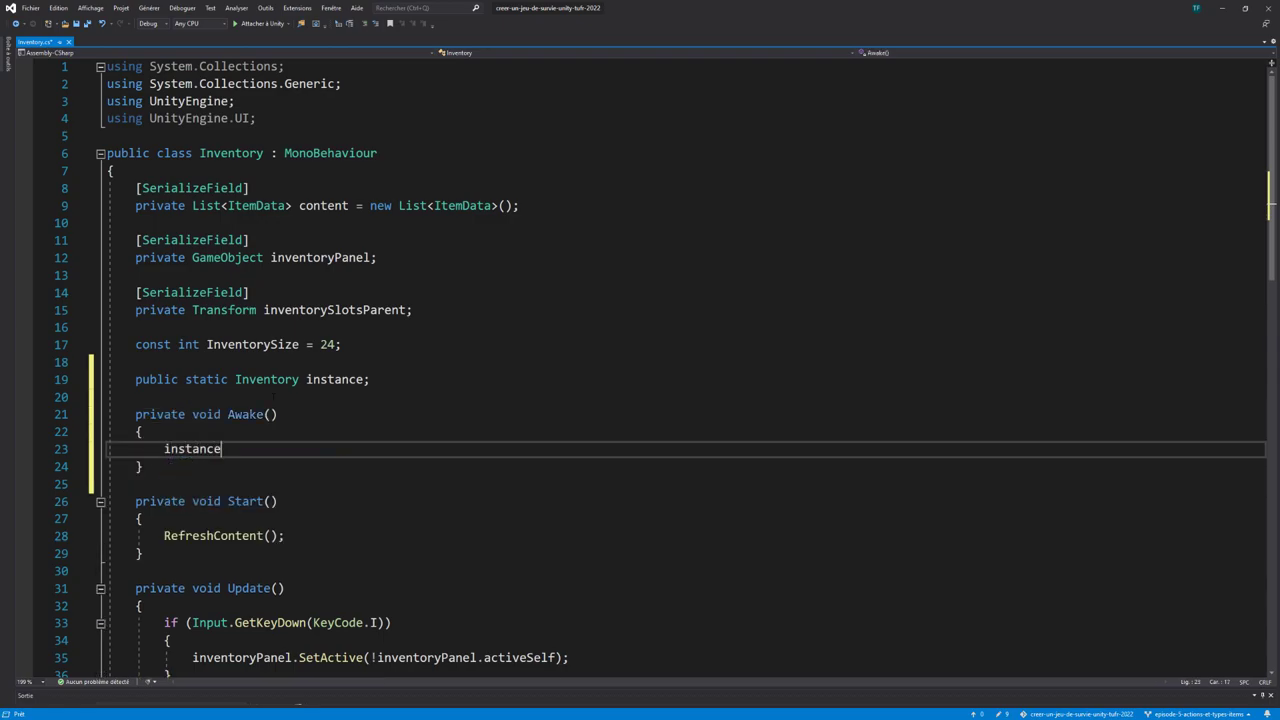
pyautogui.write(' = this;')
pyautogui.hotkey('ctrl', 's')
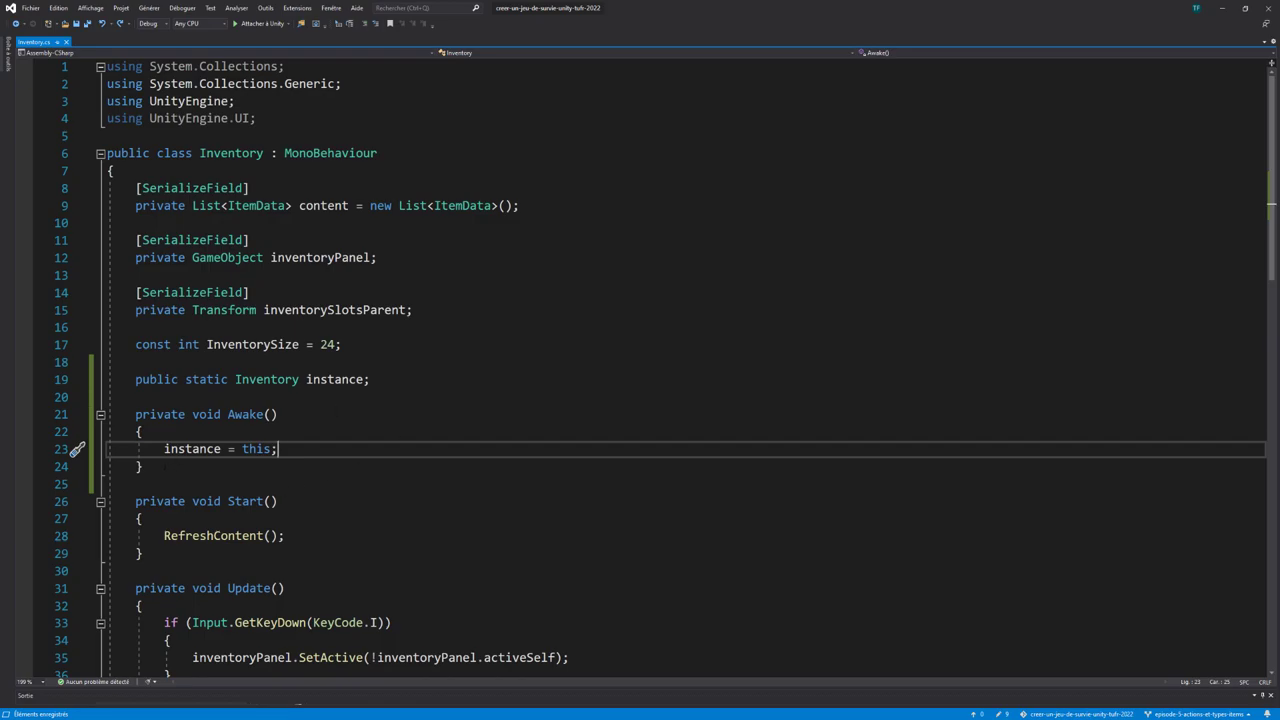
# Step: Above instance, add a [Header("Action Panel References")] and a [SerializeField] private GameObject actionPanel field
pyautogui.click(136, 362)
pyautogui.press('Return')
pyautogui.press('Return')
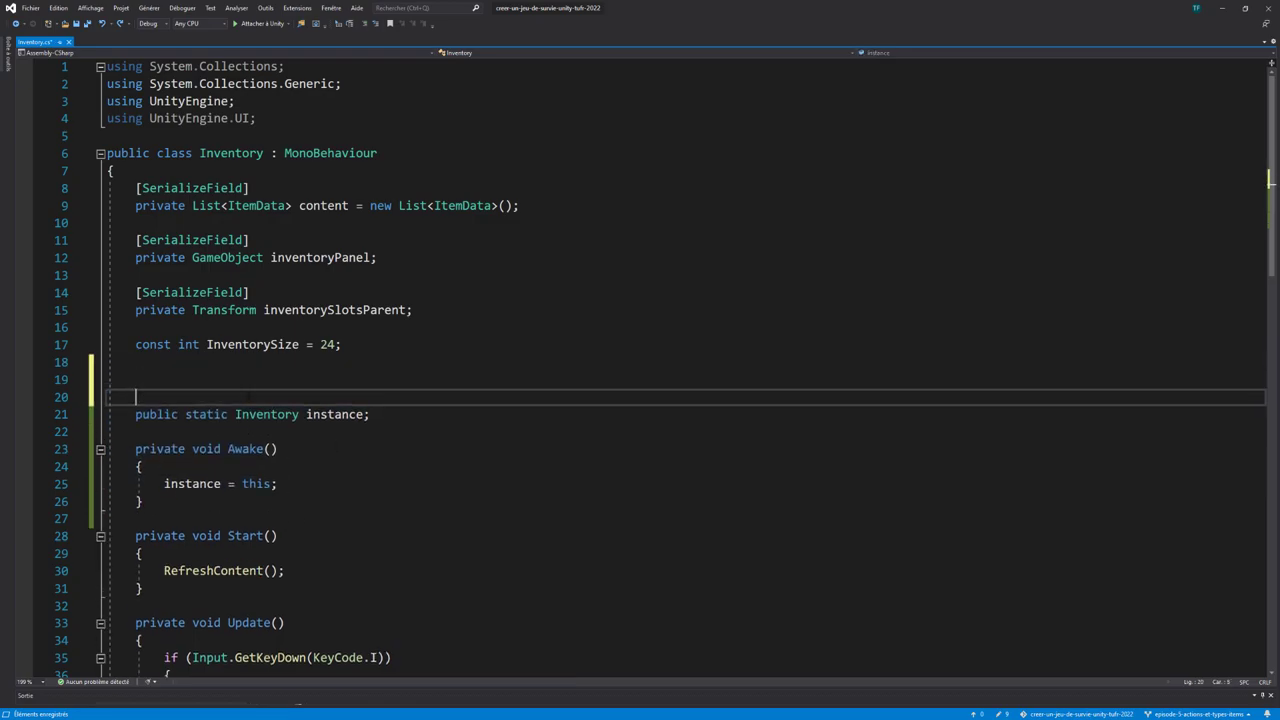
pyautogui.press('Up')
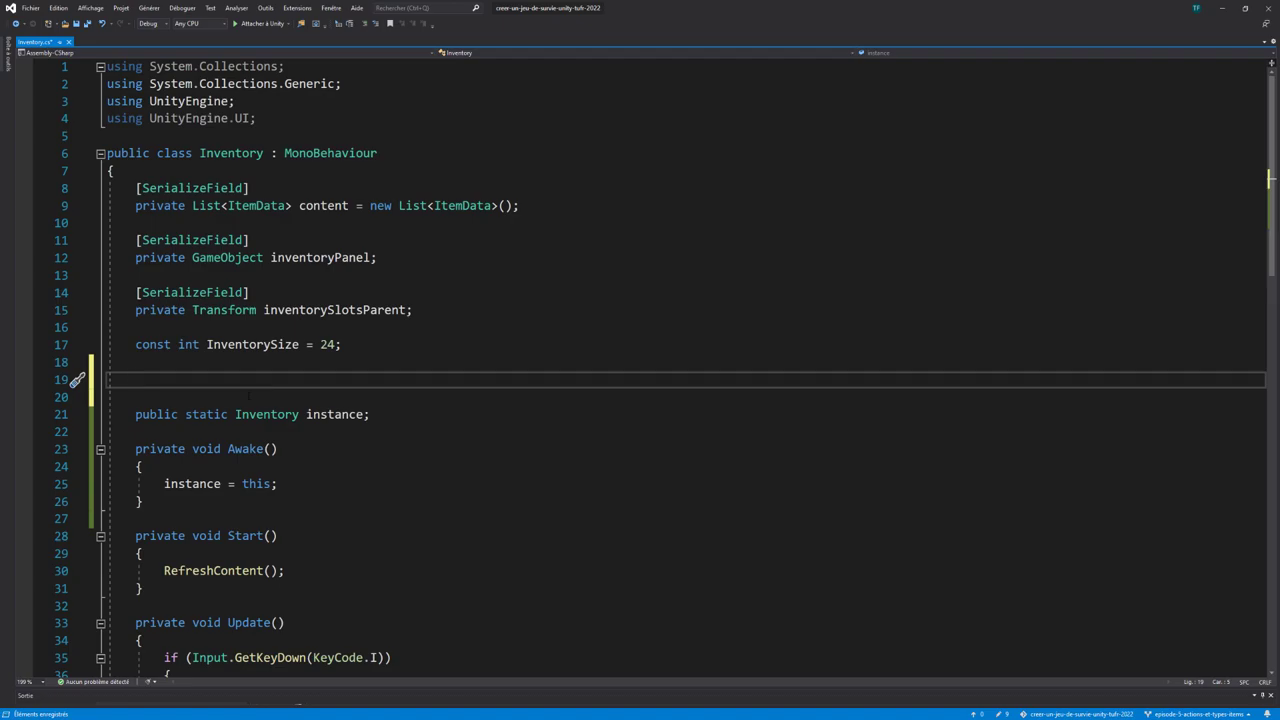
pyautogui.write('[Header')
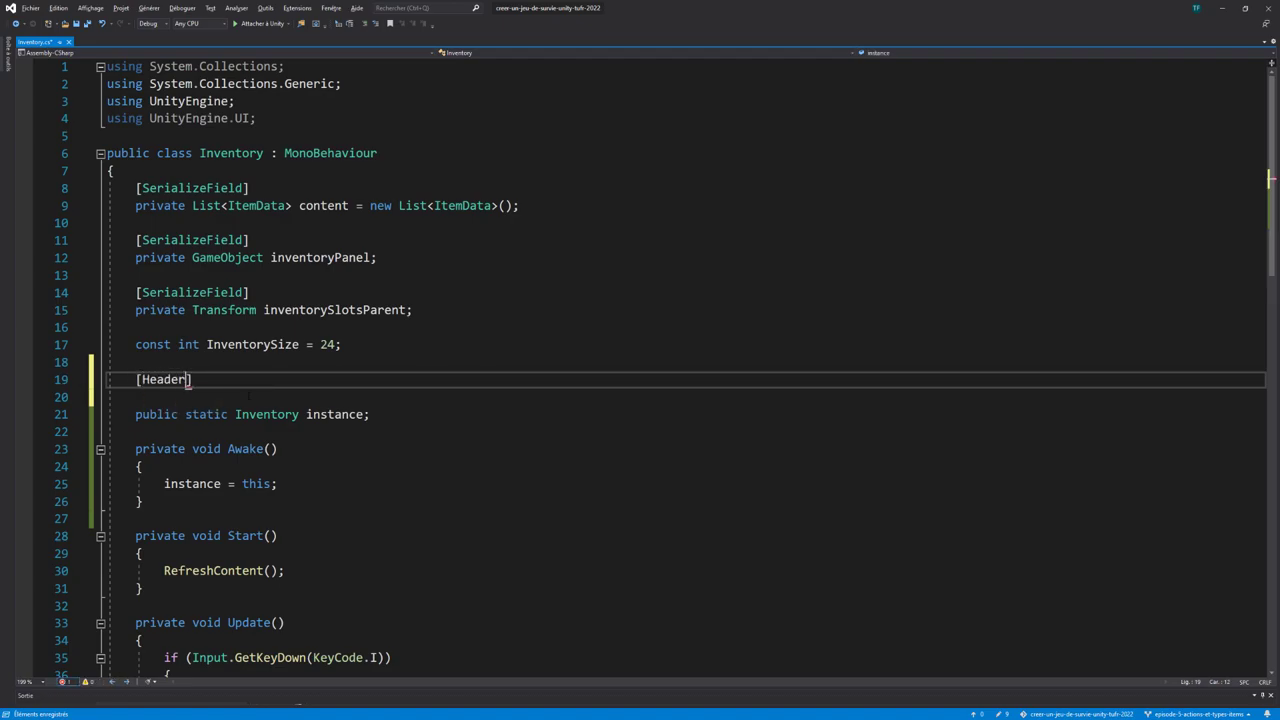
pyautogui.write('("')
pyautogui.write('Ac')
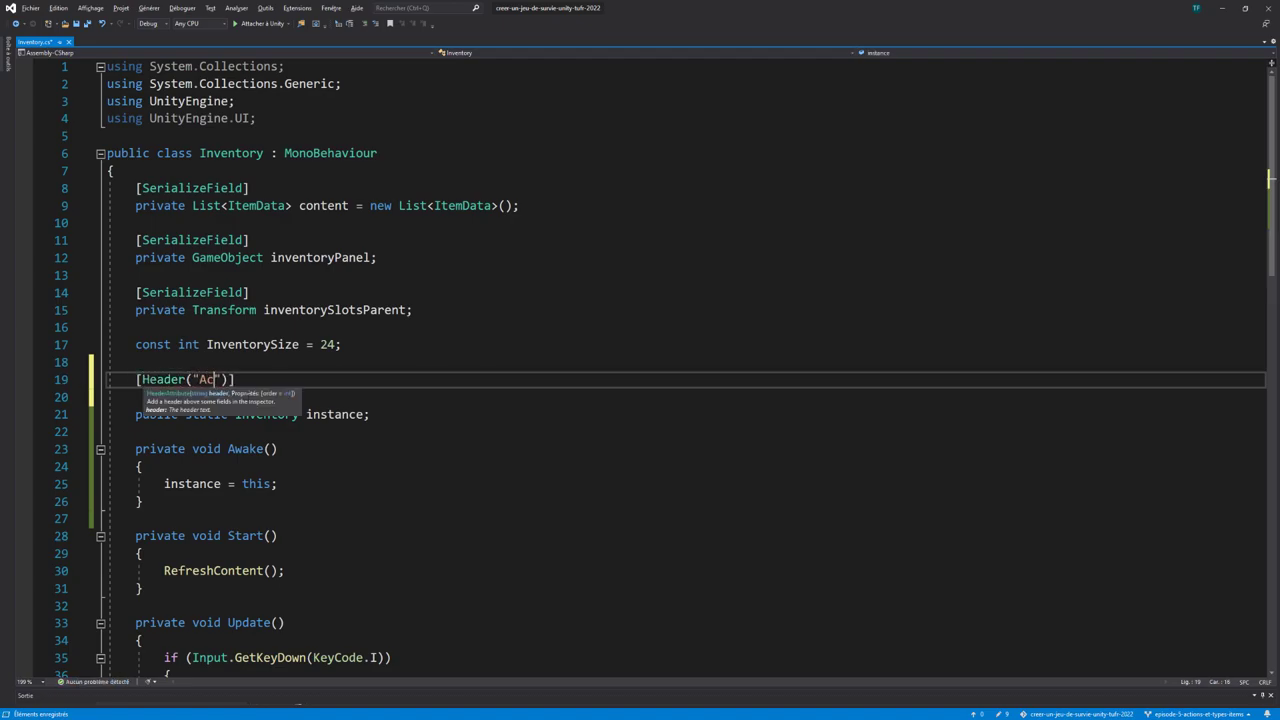
pyautogui.write('tion Panel ')
pyautogui.write('Reference')
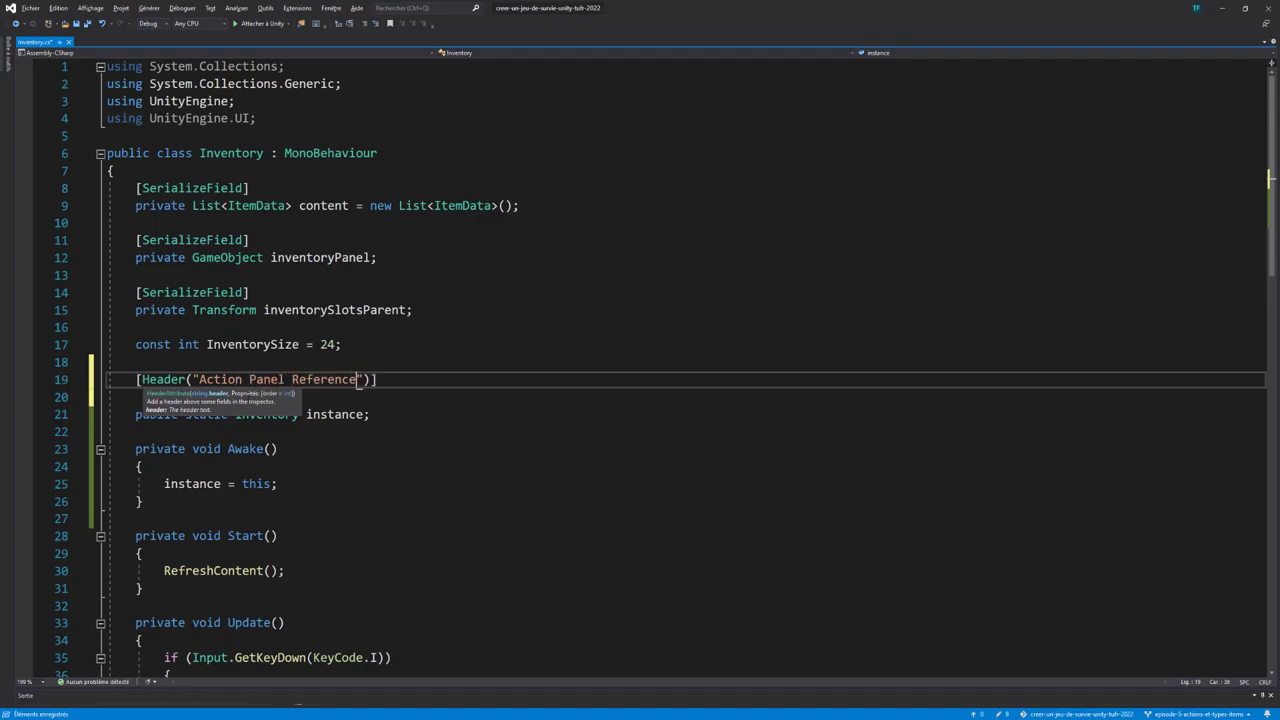
pyautogui.write('s')
pyautogui.press('End')
pyautogui.press('Return')
pyautogui.press('Return')
pyautogui.write('[er')
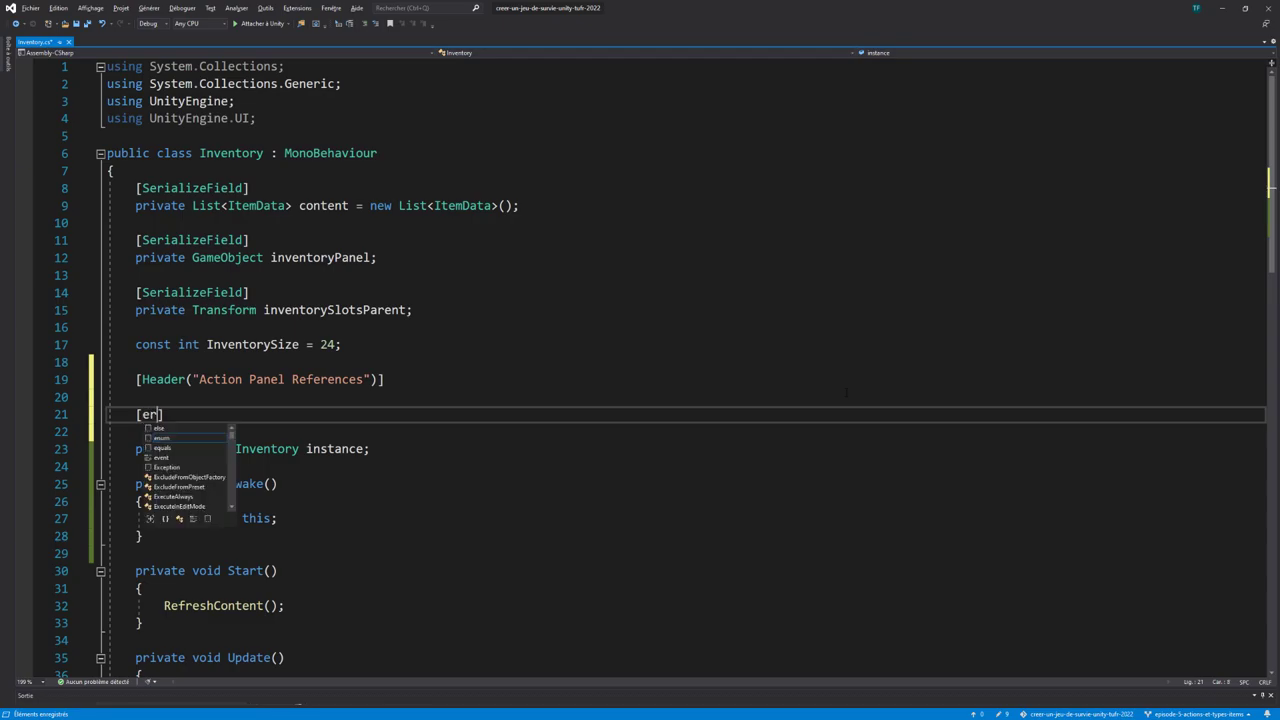
pyautogui.press('BackSpace')
pyautogui.press('BackSpace')
pyautogui.write('ser')
pyautogui.press('Tab')
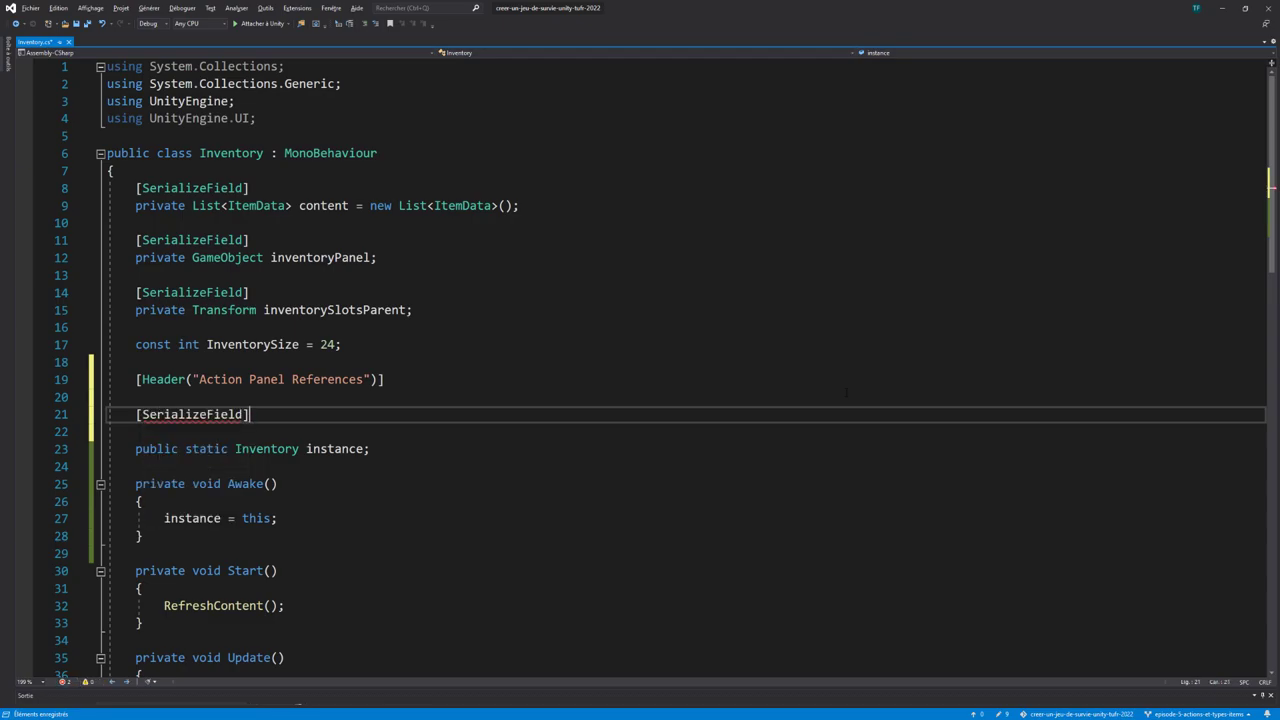
pyautogui.press('End')
pyautogui.press('Return')
pyautogui.write('private ')
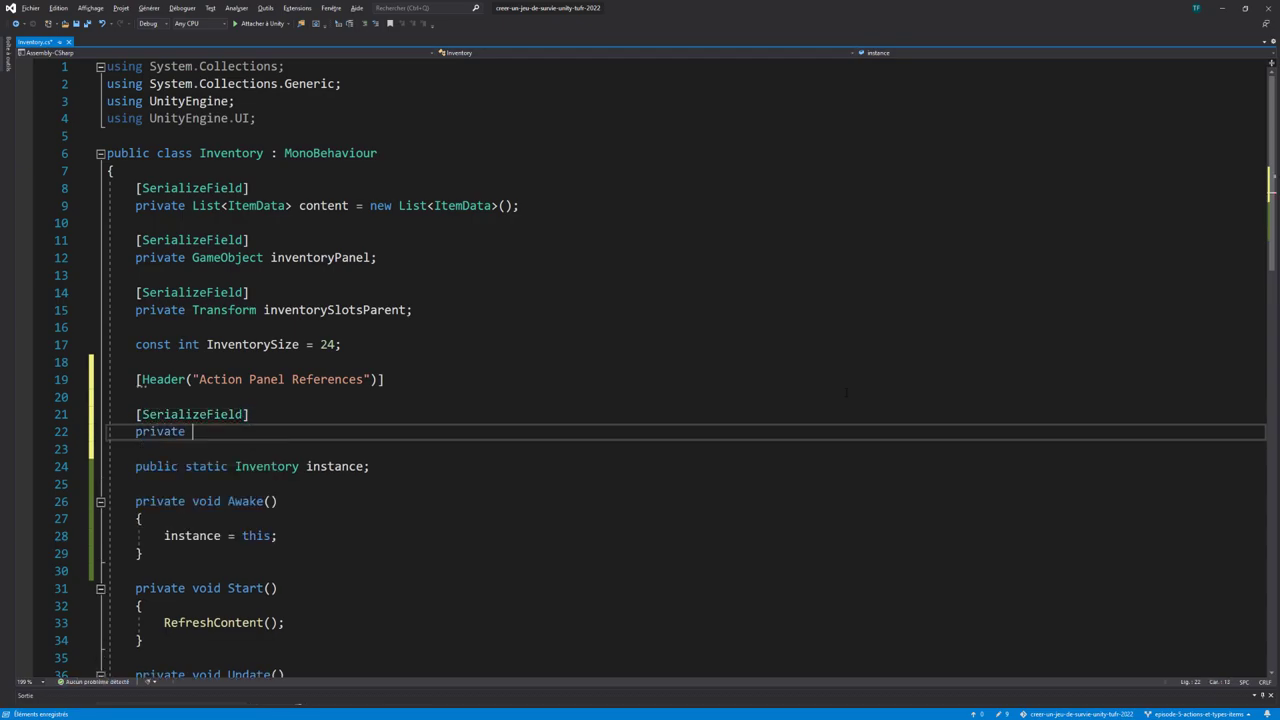
pyautogui.write('Game')
pyautogui.press('Tab')
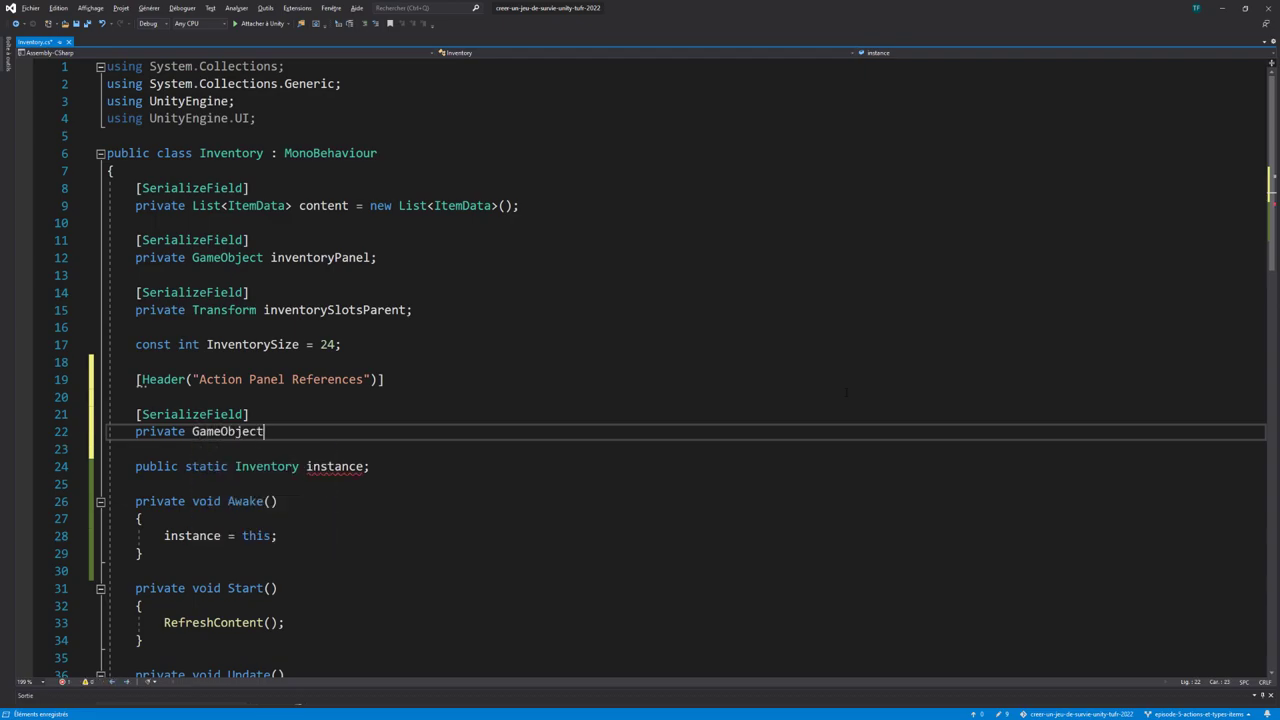
pyautogui.write(' actionpane')
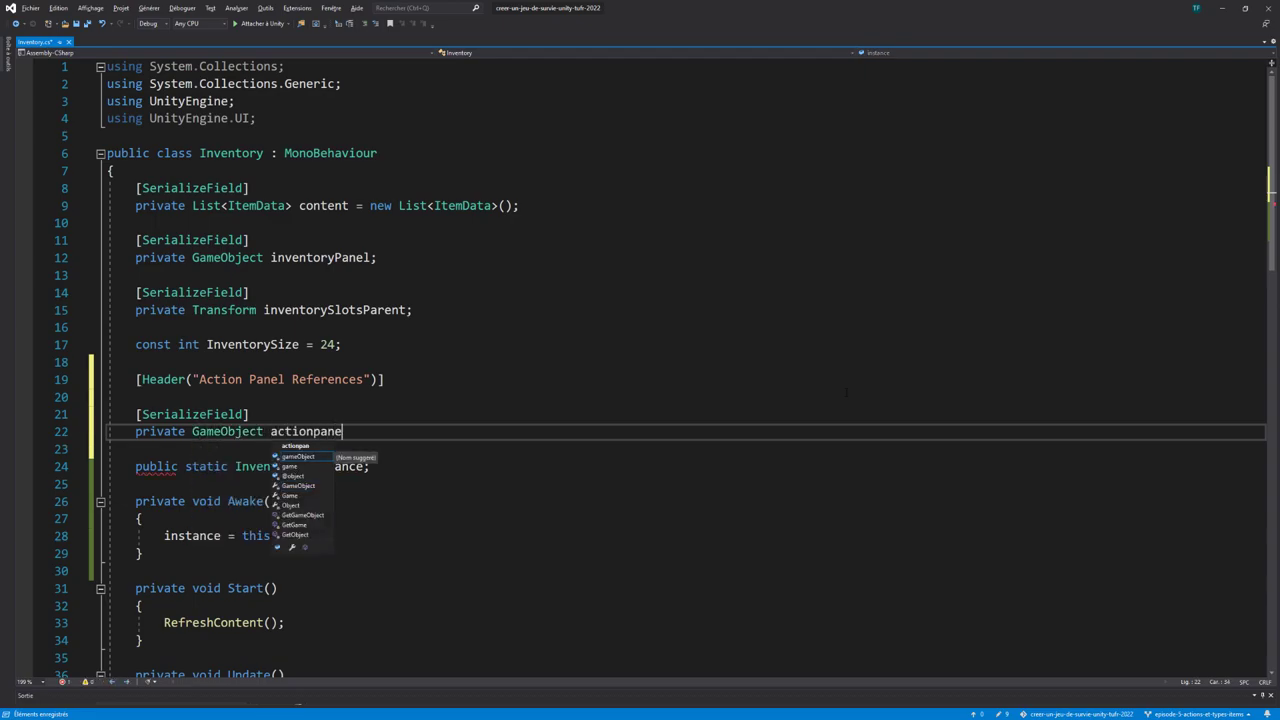
pyautogui.write('l')
pyautogui.press('BackSpace')
pyautogui.press('BackSpace')
pyautogui.press('BackSpace')
pyautogui.press('BackSpace')
pyautogui.press('BackSpace')
pyautogui.write('Panel;')
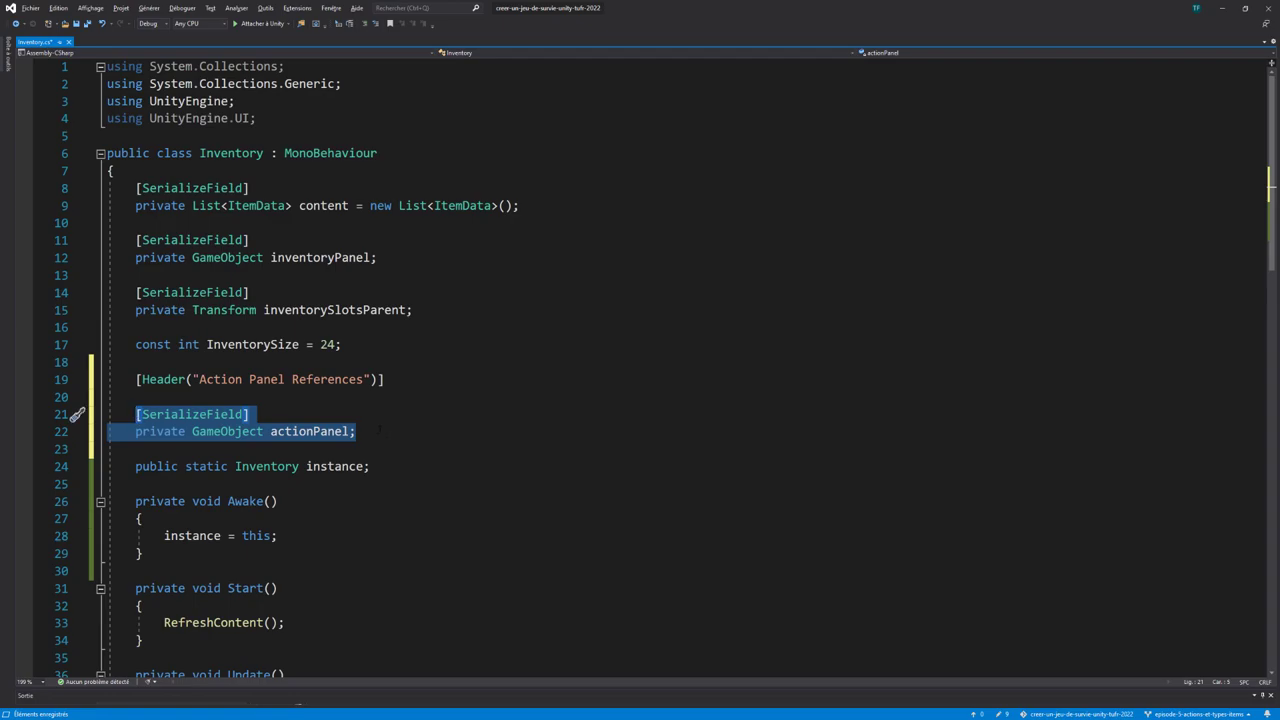
# Step: Paste four copies of the actionPanel field declaration below it
pyautogui.scroll(-1, 496, 410)
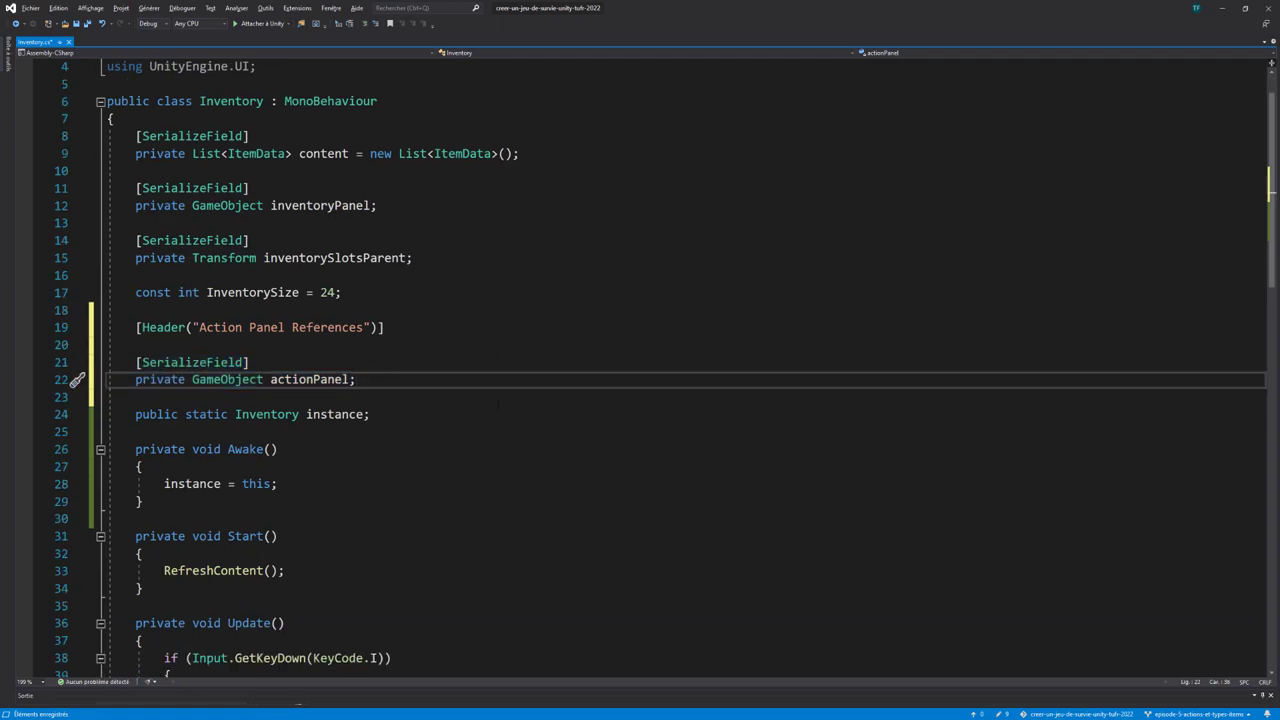
pyautogui.press('Return')
pyautogui.write('[SerializeField]     private GameObject actionPanel;')
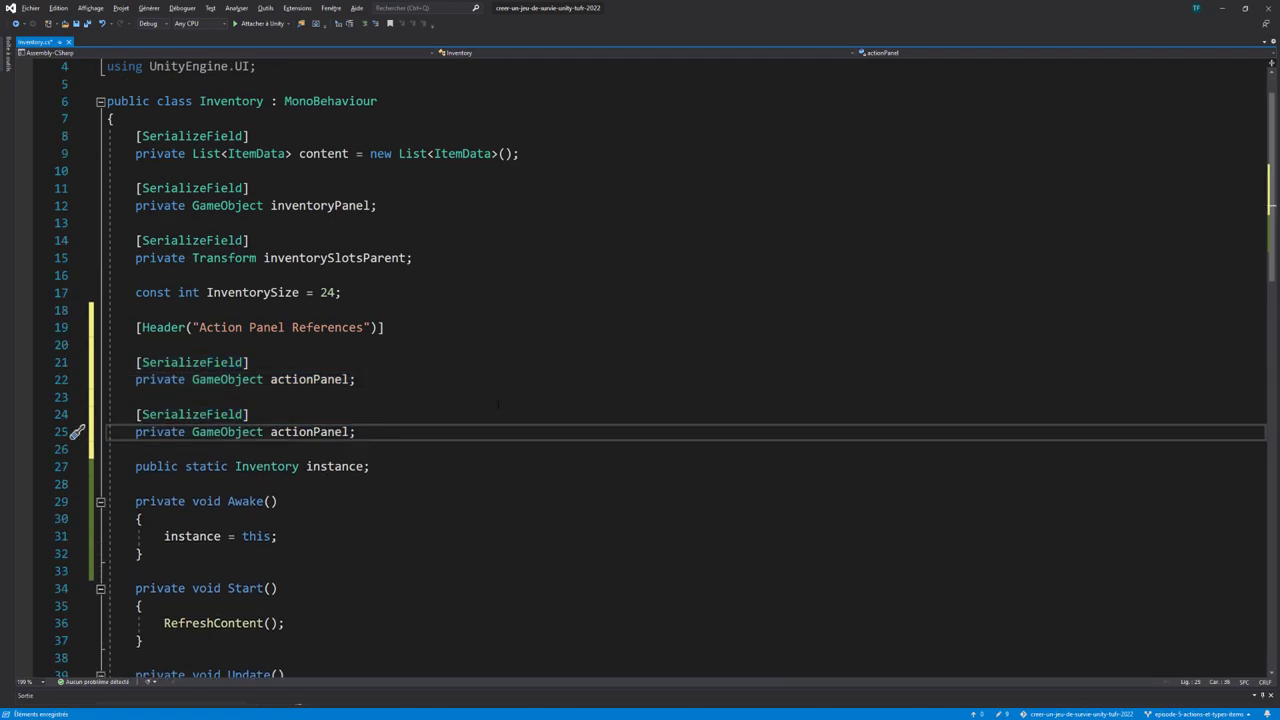
pyautogui.press('Return')
pyautogui.press('Return')
pyautogui.write('[SerializeField]     private GameObject actionPanel;')
pyautogui.press('Return')
pyautogui.press('Return')
pyautogui.write('[SerializeField]     private GameObject actionPanel;')
pyautogui.press('Return')
pyautogui.press('Return')
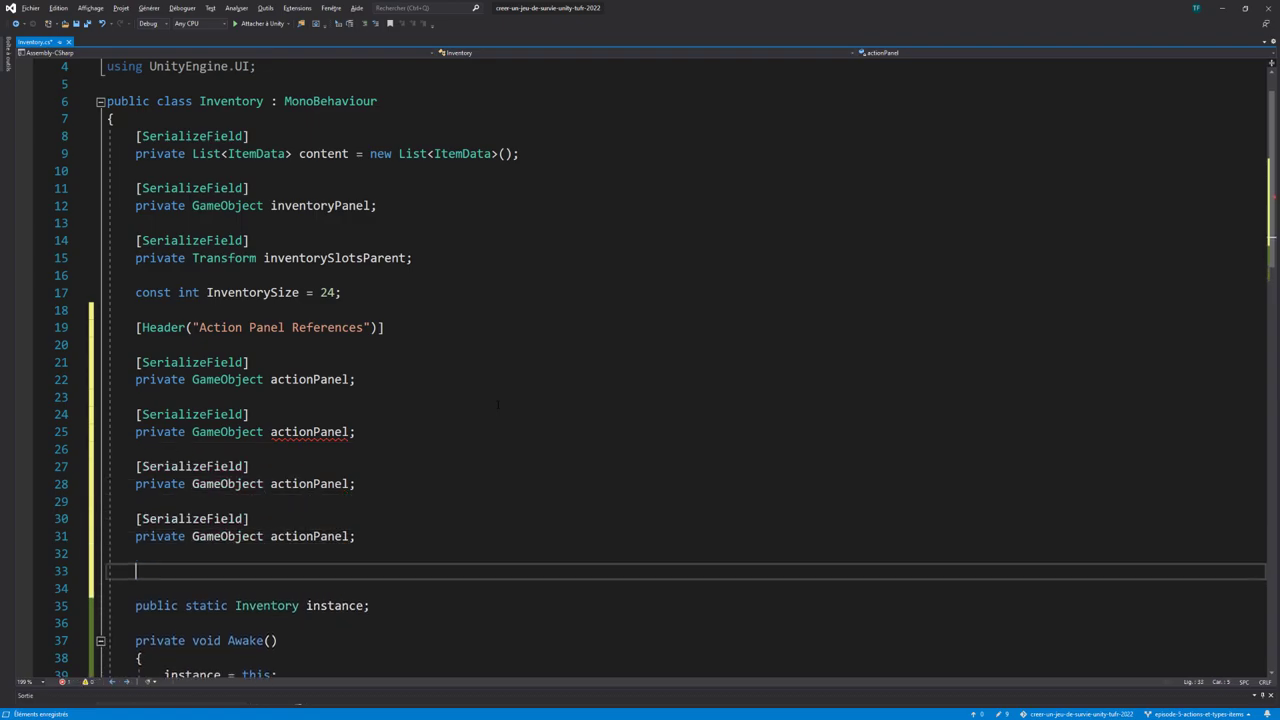
pyautogui.write('[SerializeField]     private GameObject actionPanel;')
# Step: Rename the copies to useItemButton, equipItemButton, dropItemButton and destroyItemButton
pyautogui.scroll(-1, 497, 404)
pyautogui.doubleClick(310, 379)
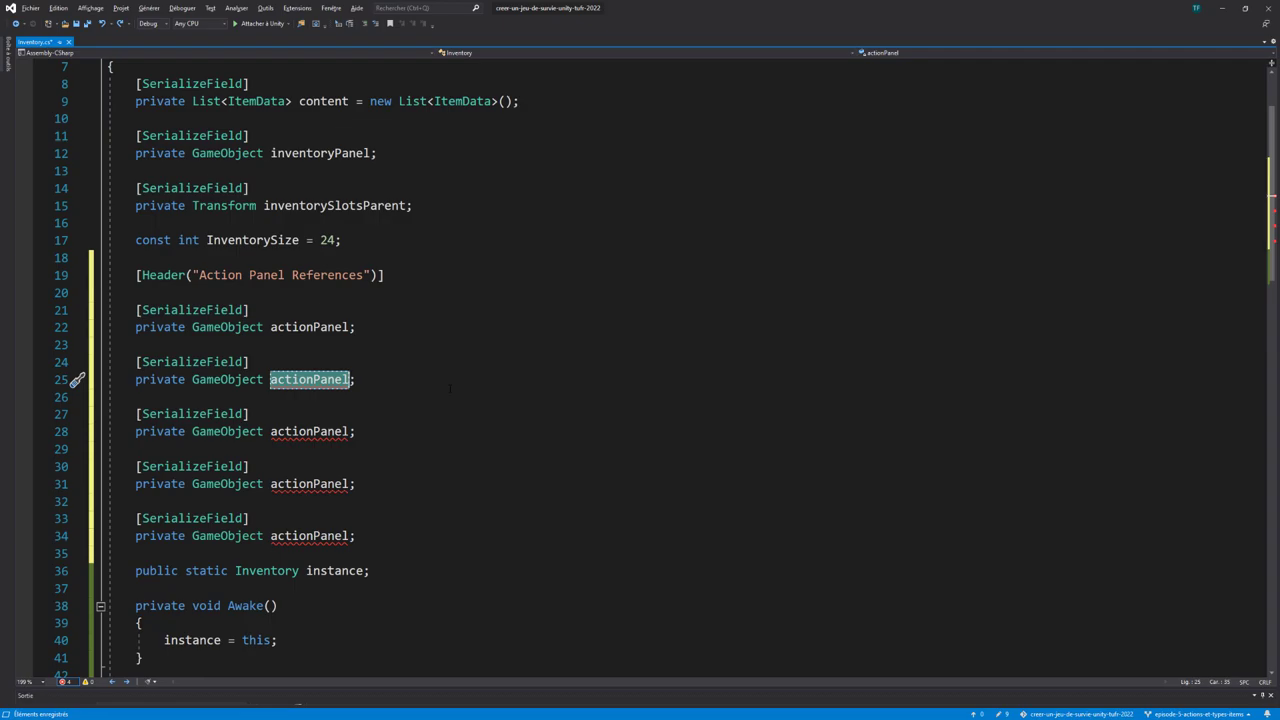
pyautogui.write('useItemBu')
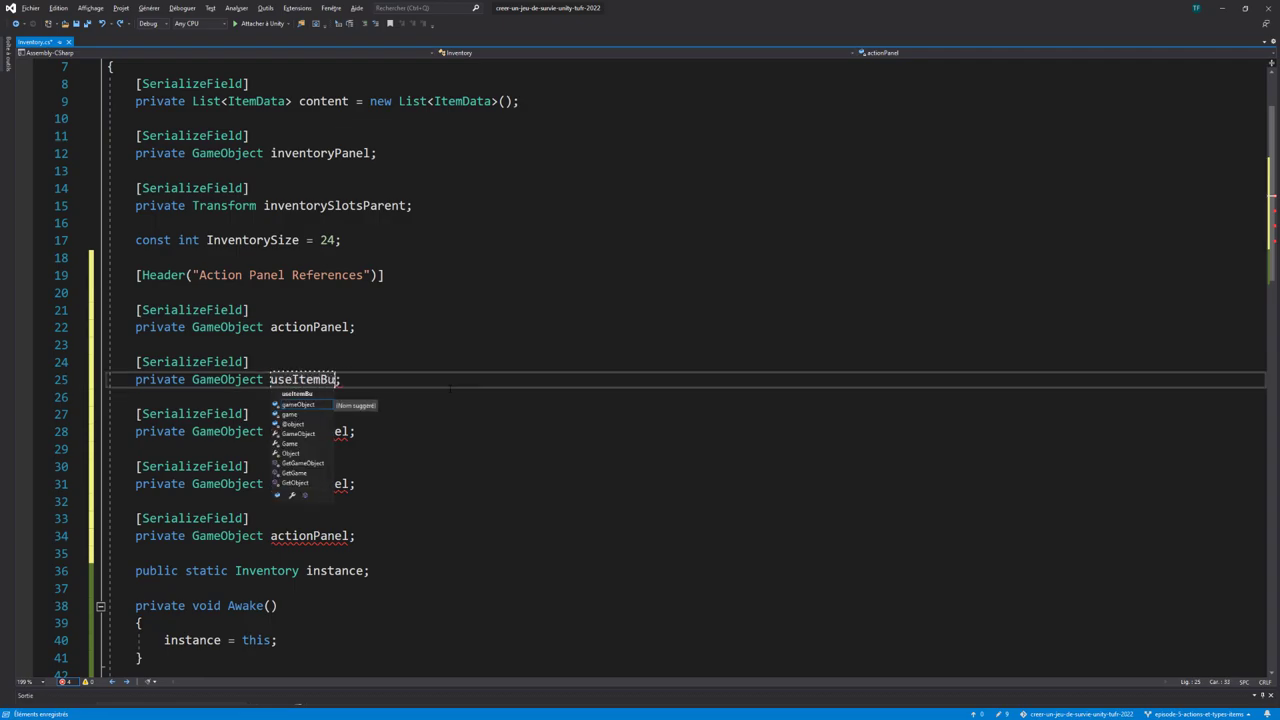
pyautogui.write('tton')
pyautogui.press('Escape')
pyautogui.doubleClick(318, 431)
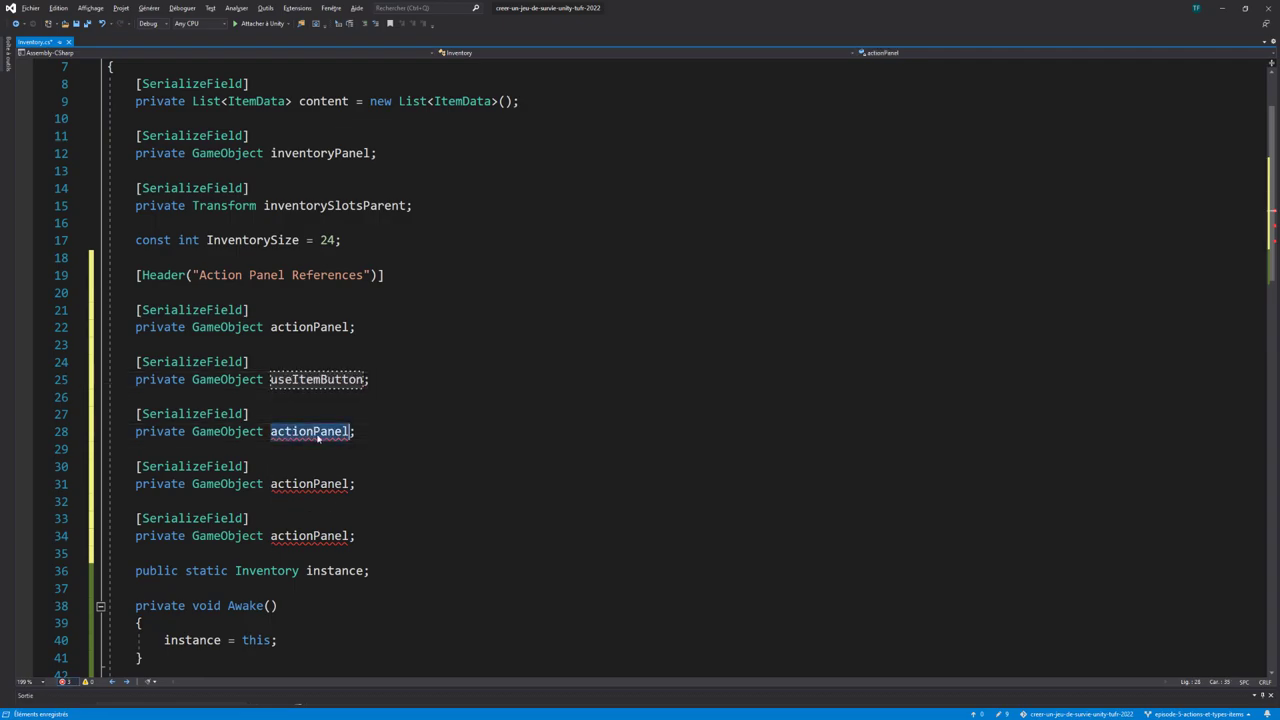
pyautogui.write('equipItemBu')
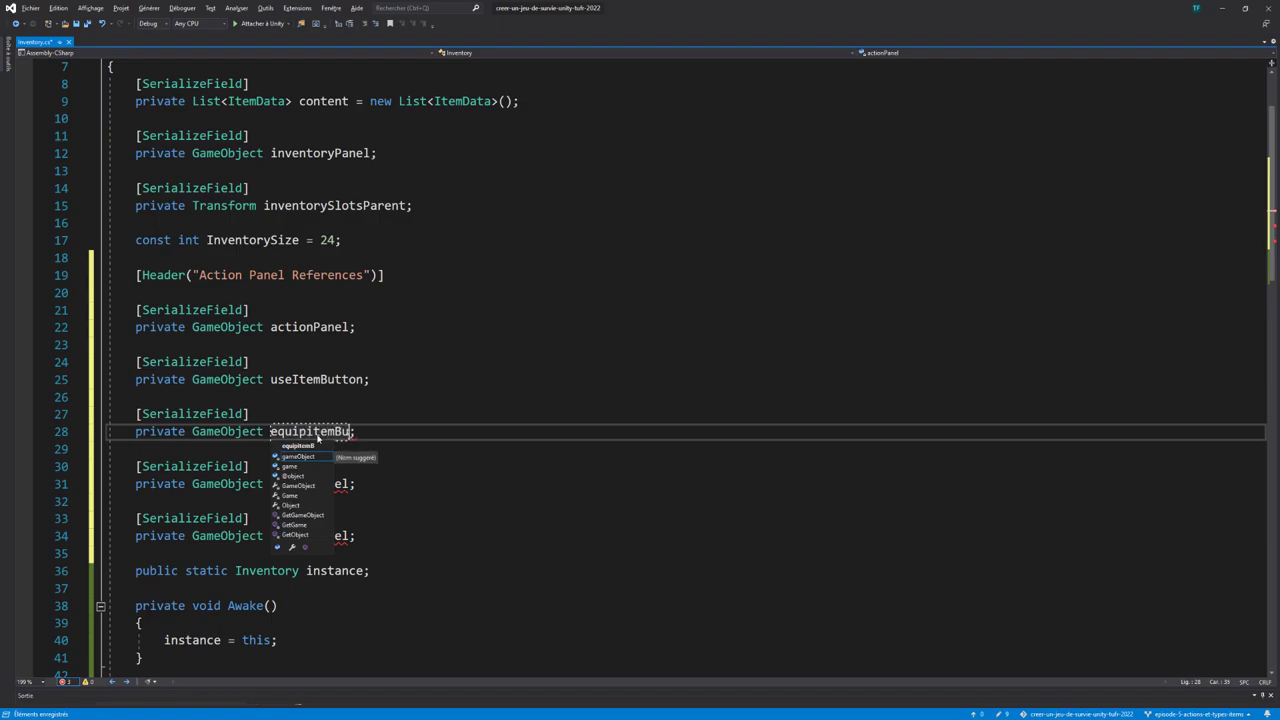
pyautogui.write('tton')
pyautogui.scroll(-1, 318, 437)
pyautogui.doubleClick(312, 431)
pyautogui.write('dro')
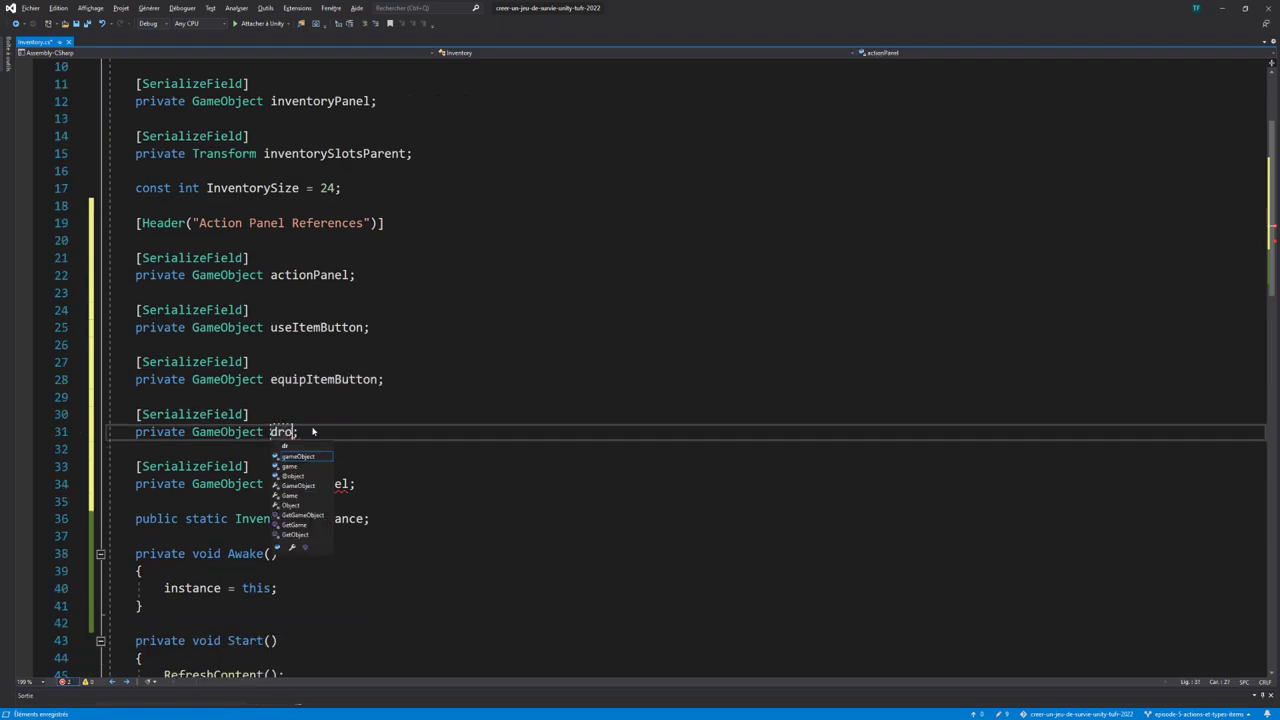
pyautogui.write('pItemButto')
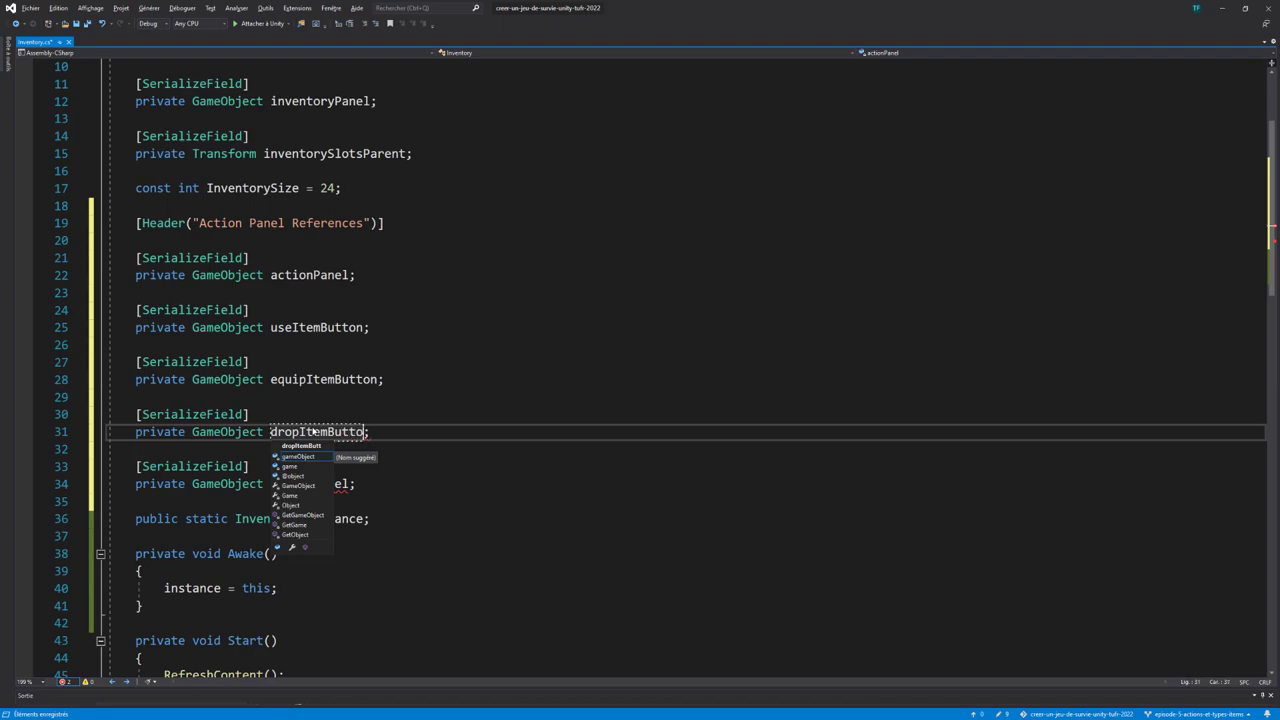
pyautogui.write('n')
pyautogui.doubleClick(318, 484)
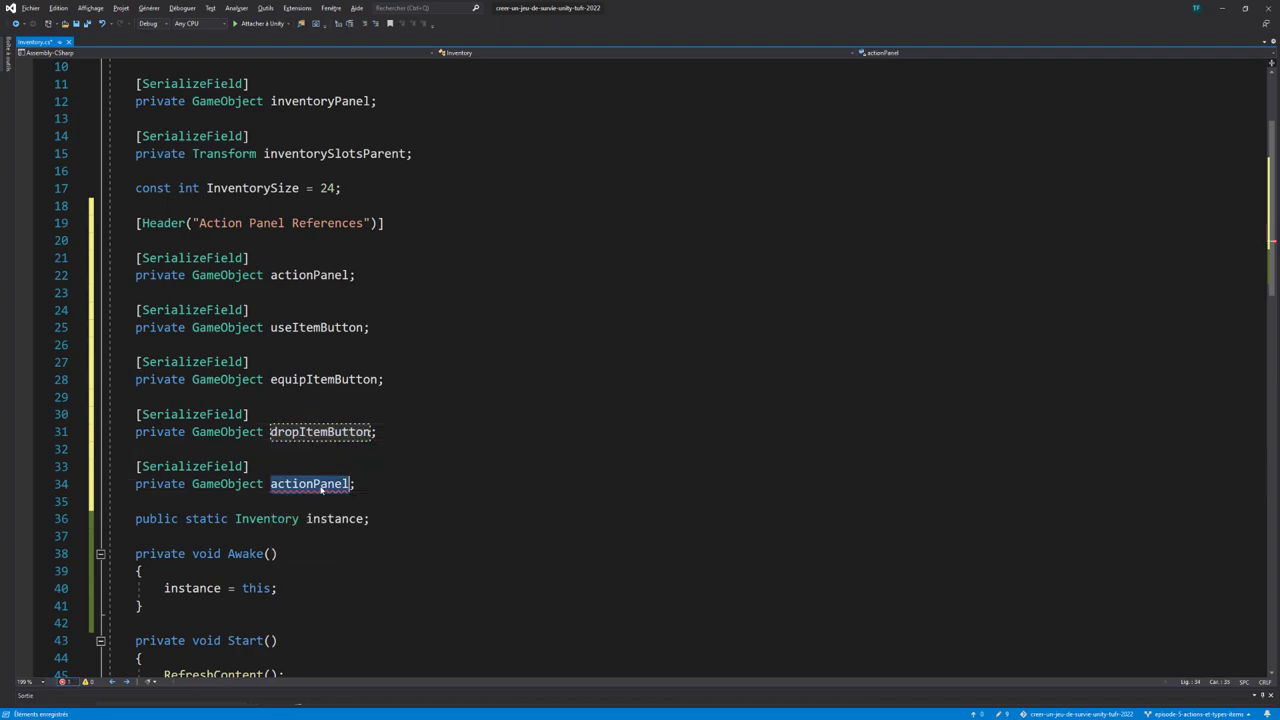
pyautogui.write('destroyItemBu')
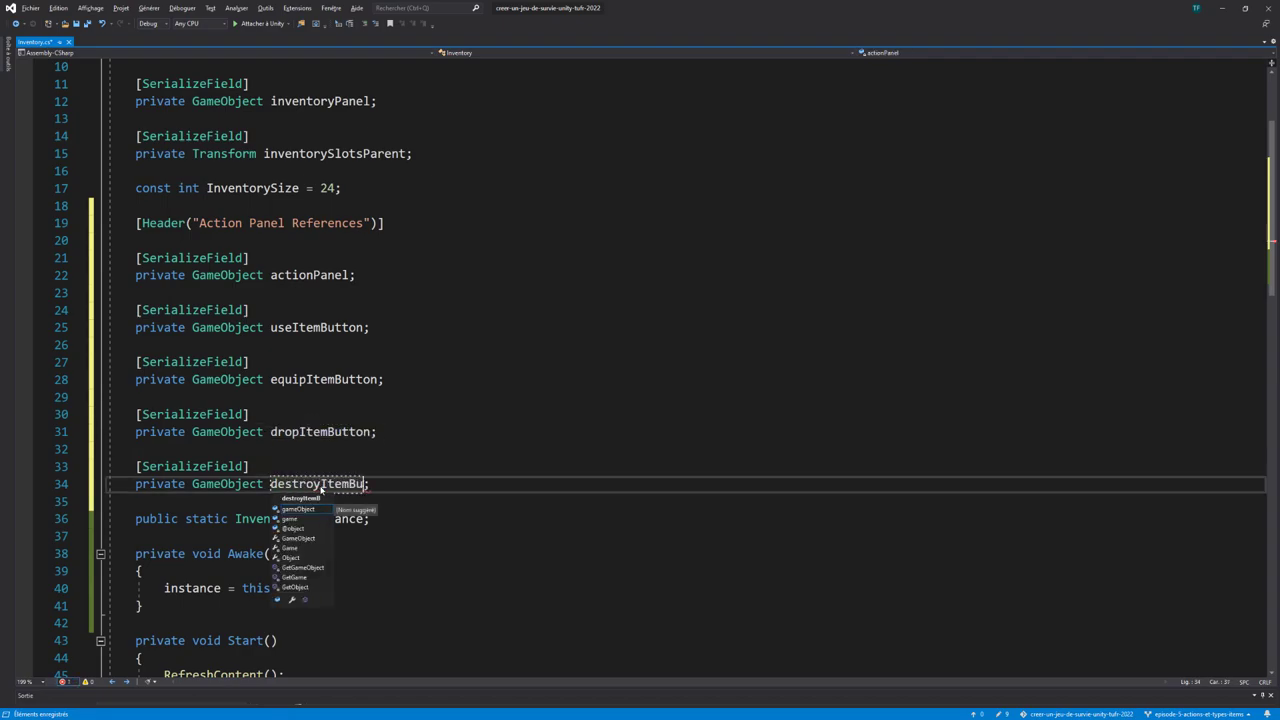
pyautogui.write('tton')
pyautogui.press('Escape')
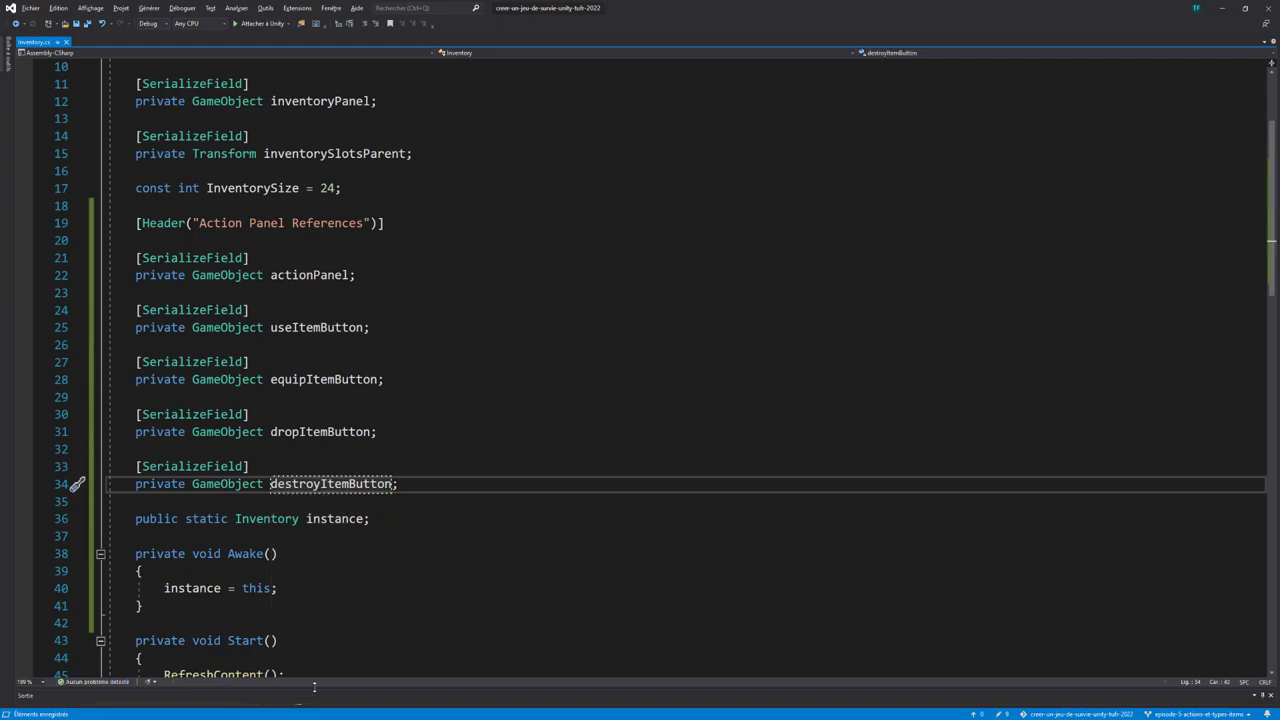
# Step: Drag ItemActionPanel and the Use, Equip, Drop and Destroy item buttons onto the matching Inventory fields
pyautogui.hotkey('alt', 'Tab')
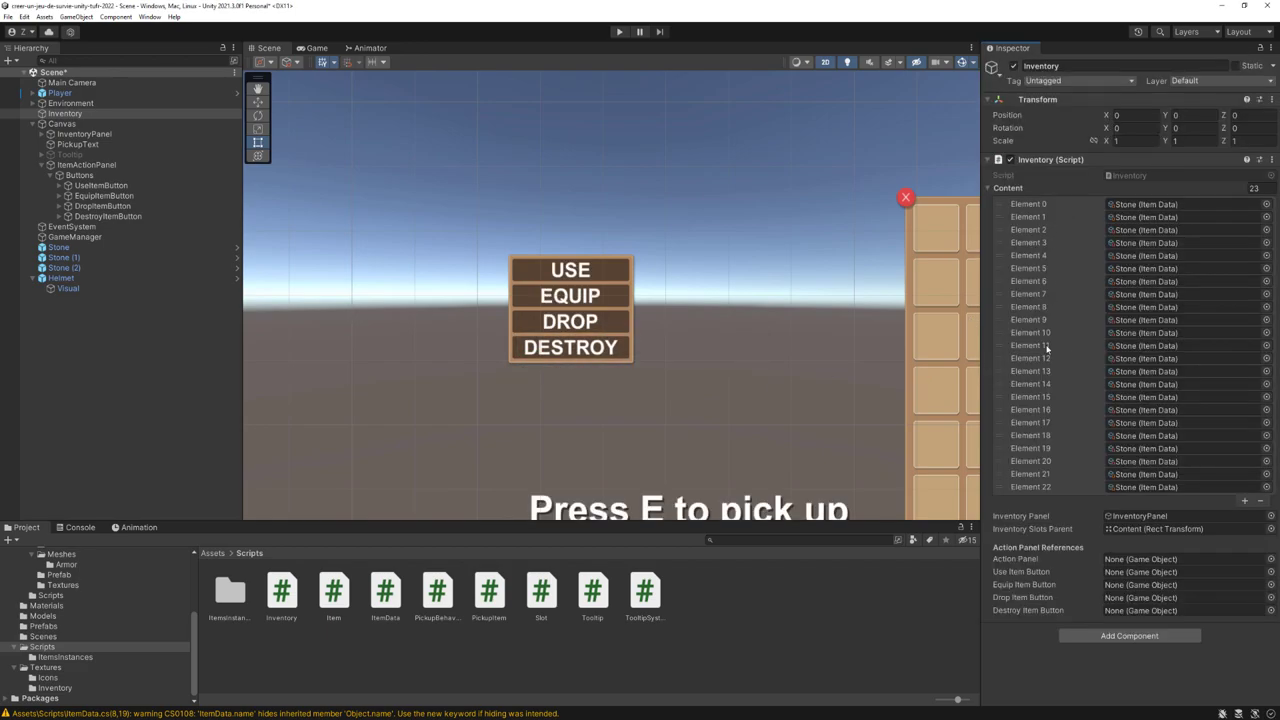
pyautogui.click(1022, 574)
pyautogui.click(1014, 561)
pyautogui.moveTo(86, 166); pyautogui.dragTo(1130, 559)
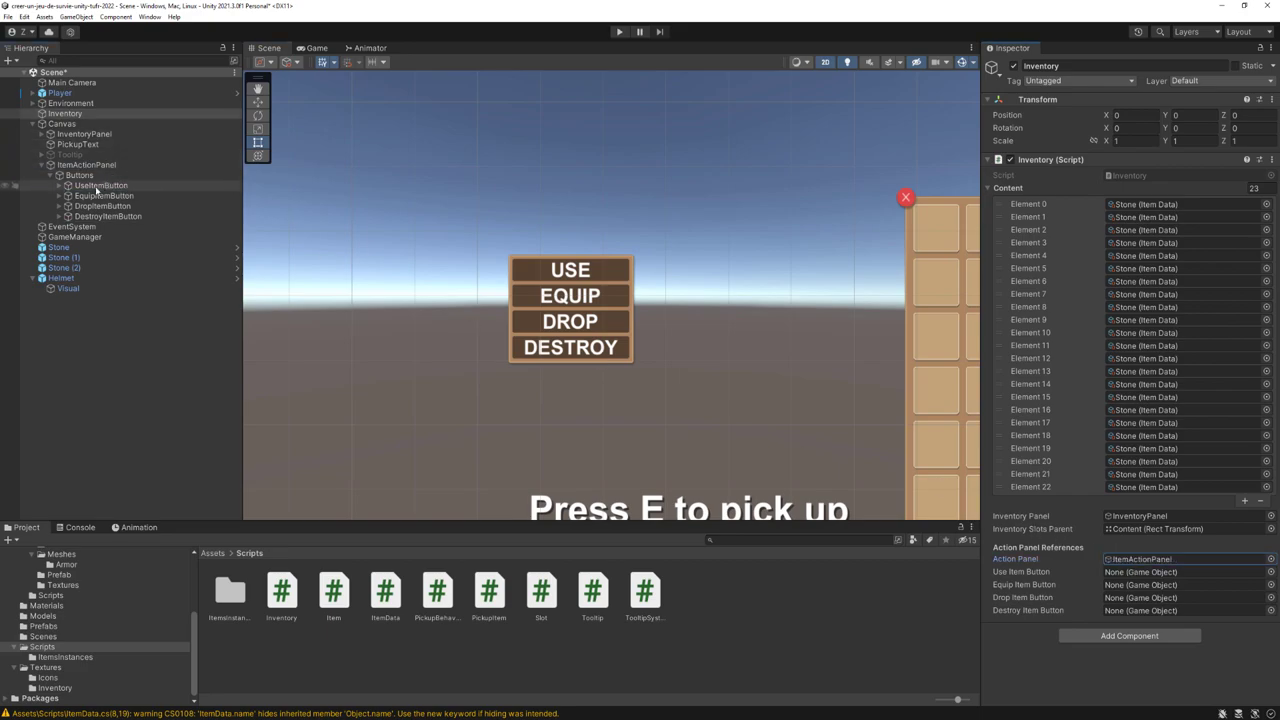
pyautogui.moveTo(97, 188); pyautogui.dragTo(1130, 572)
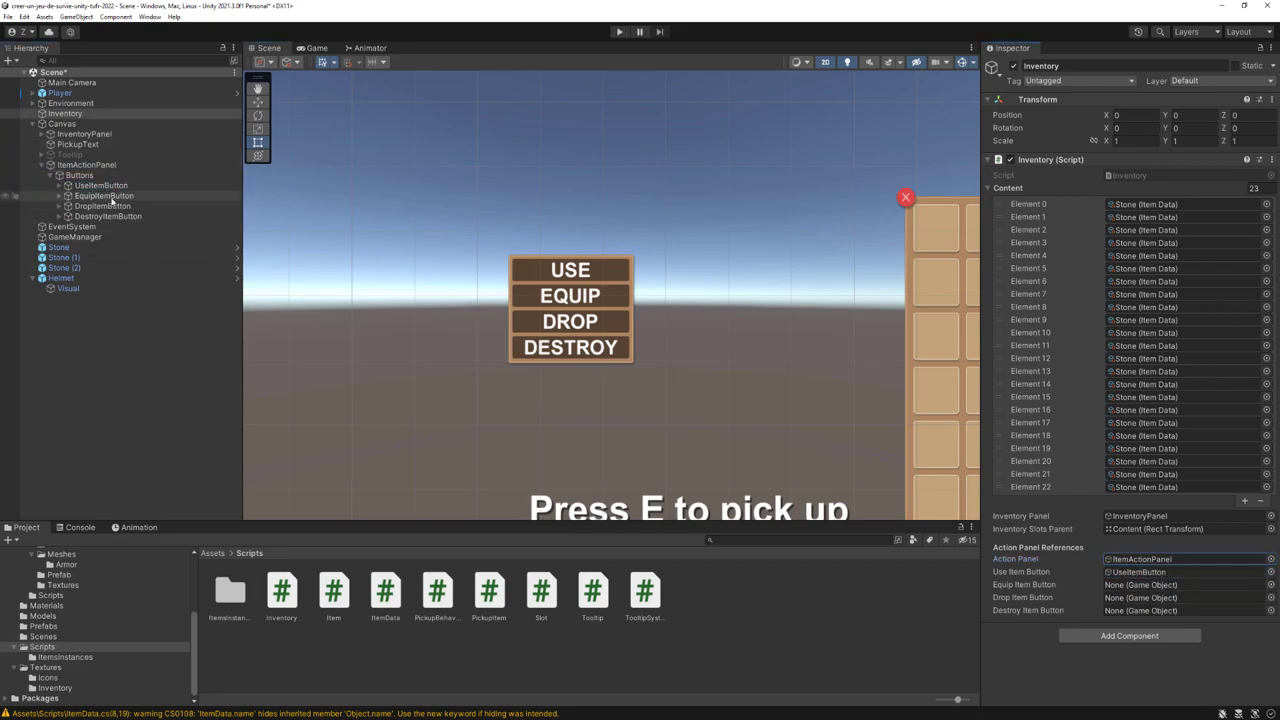
pyautogui.moveTo(111, 198); pyautogui.dragTo(1140, 585)
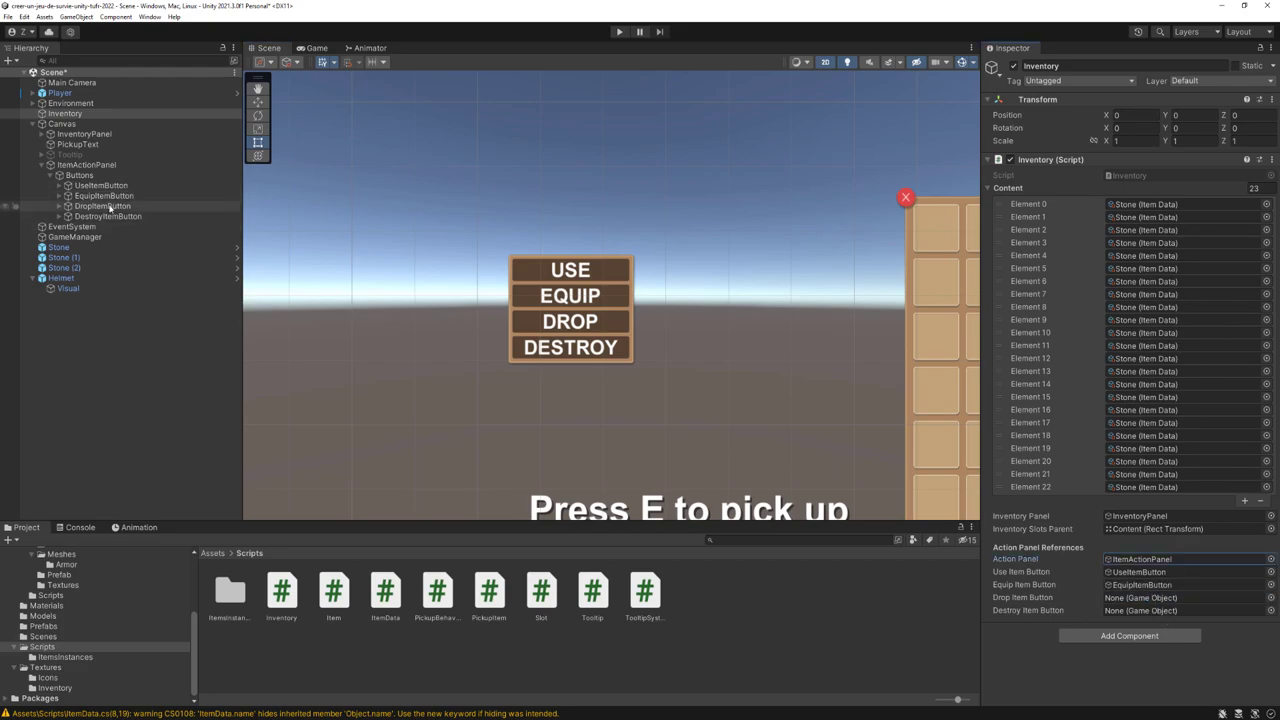
pyautogui.moveTo(110, 207); pyautogui.dragTo(1140, 597)
pyautogui.moveTo(95, 215); pyautogui.dragTo(1145, 610)
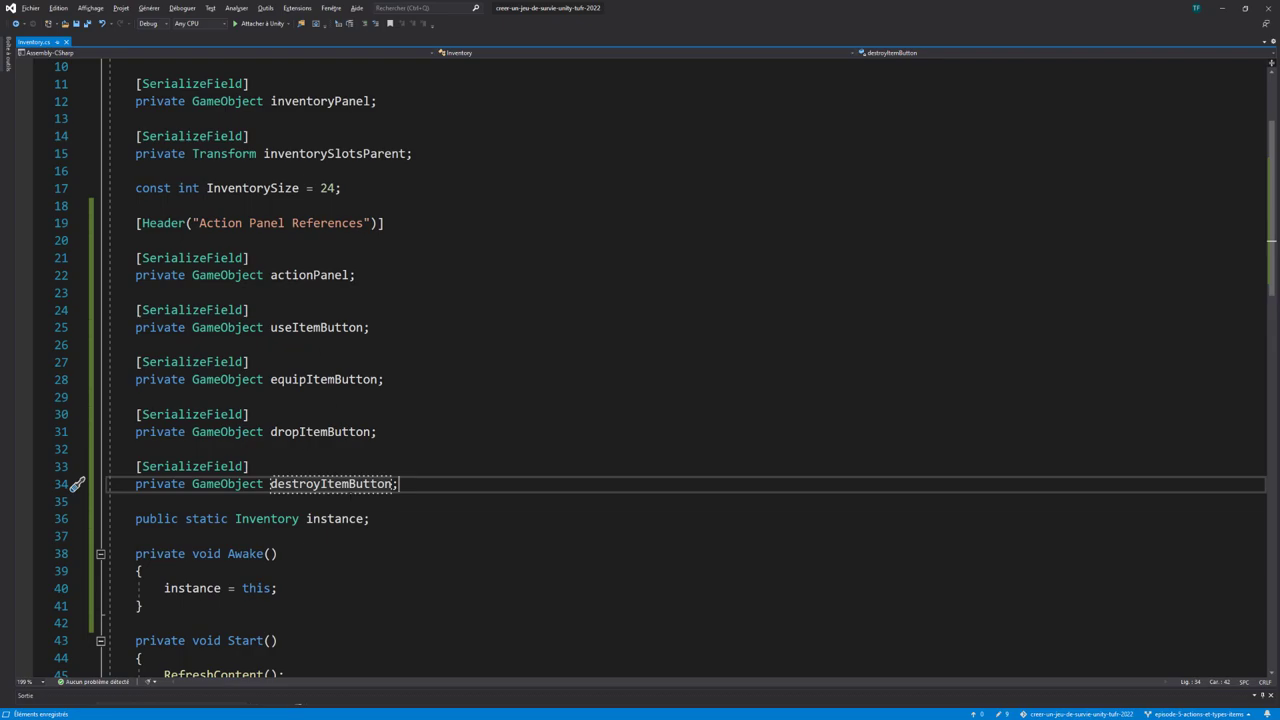
# Step: After IsFull, add a public void OpenActionPanel(ItemData item) method with an empty body
pyautogui.scroll(-4, 660, 370)
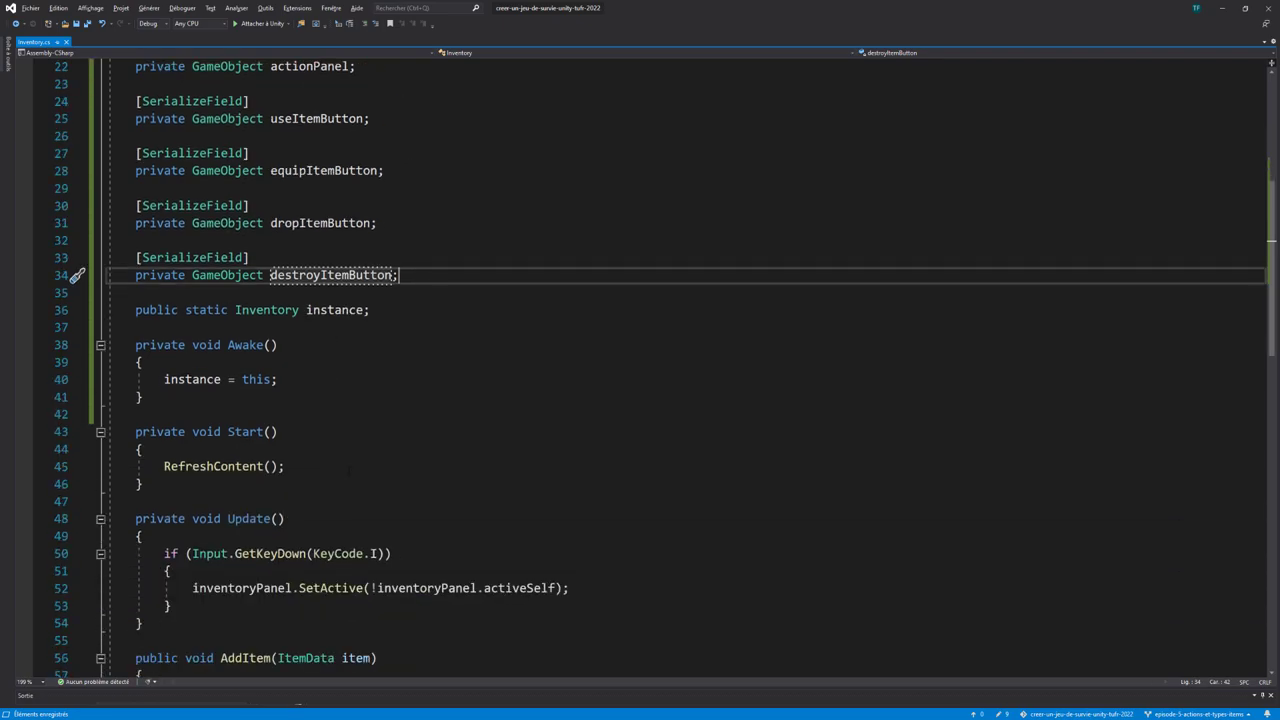
pyautogui.scroll(-12, 660, 370)
pyautogui.scroll(-2, 660, 370)
pyautogui.scroll(5, 660, 370)
pyautogui.scroll(-4, 190, 368)
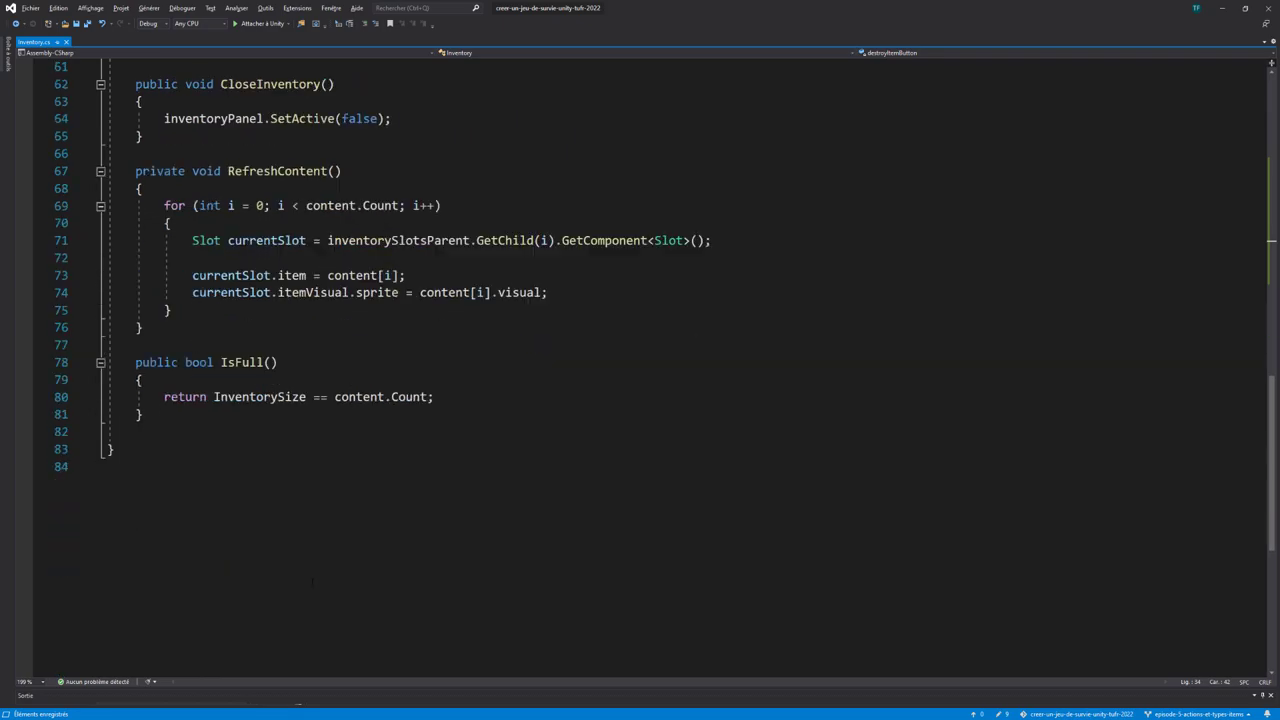
pyautogui.scroll(-1, 190, 368)
pyautogui.click(190, 368)
pyautogui.press('Return')
pyautogui.press('Return')
pyautogui.write('public ')
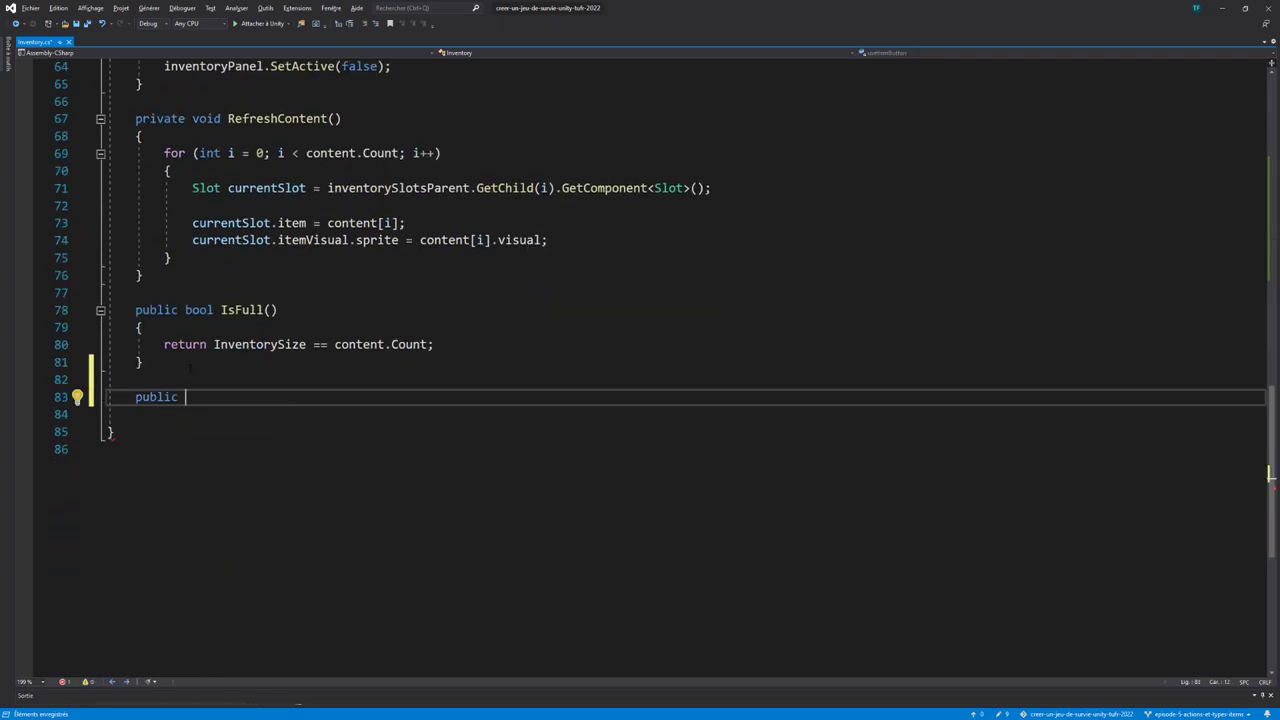
pyautogui.write('void ')
pyautogui.write('Open')
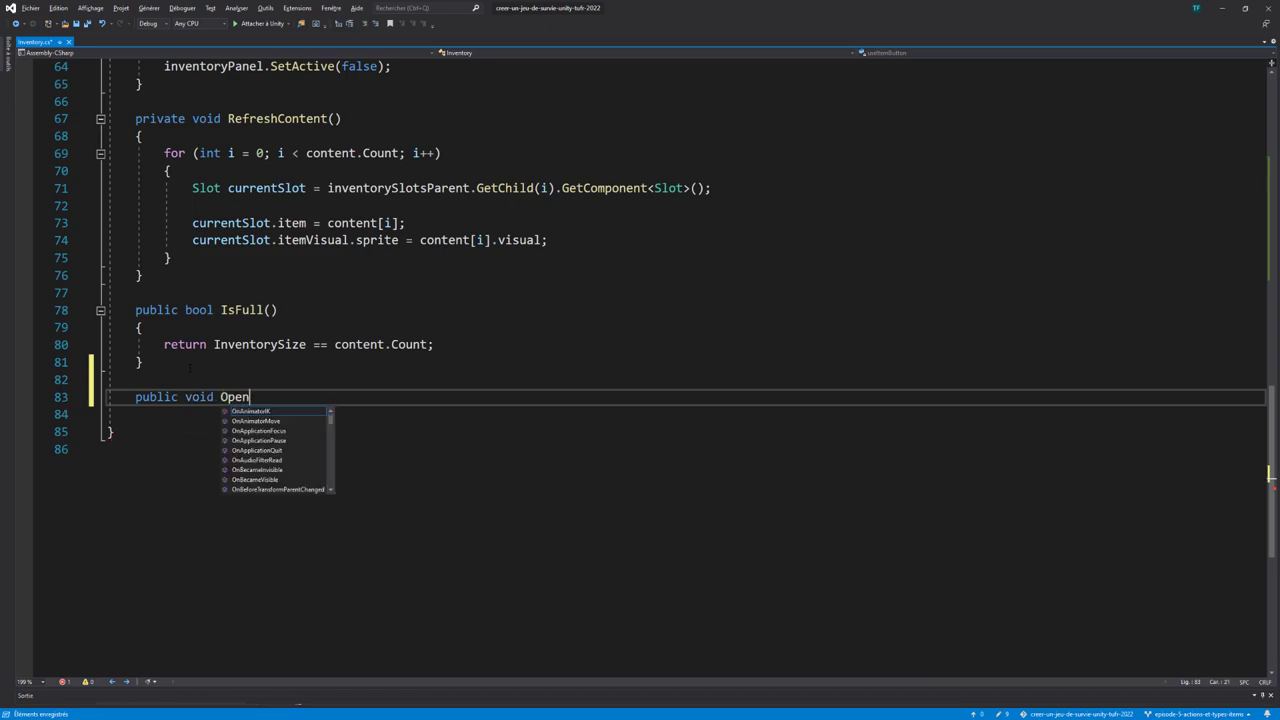
pyautogui.write('ActionPanel')
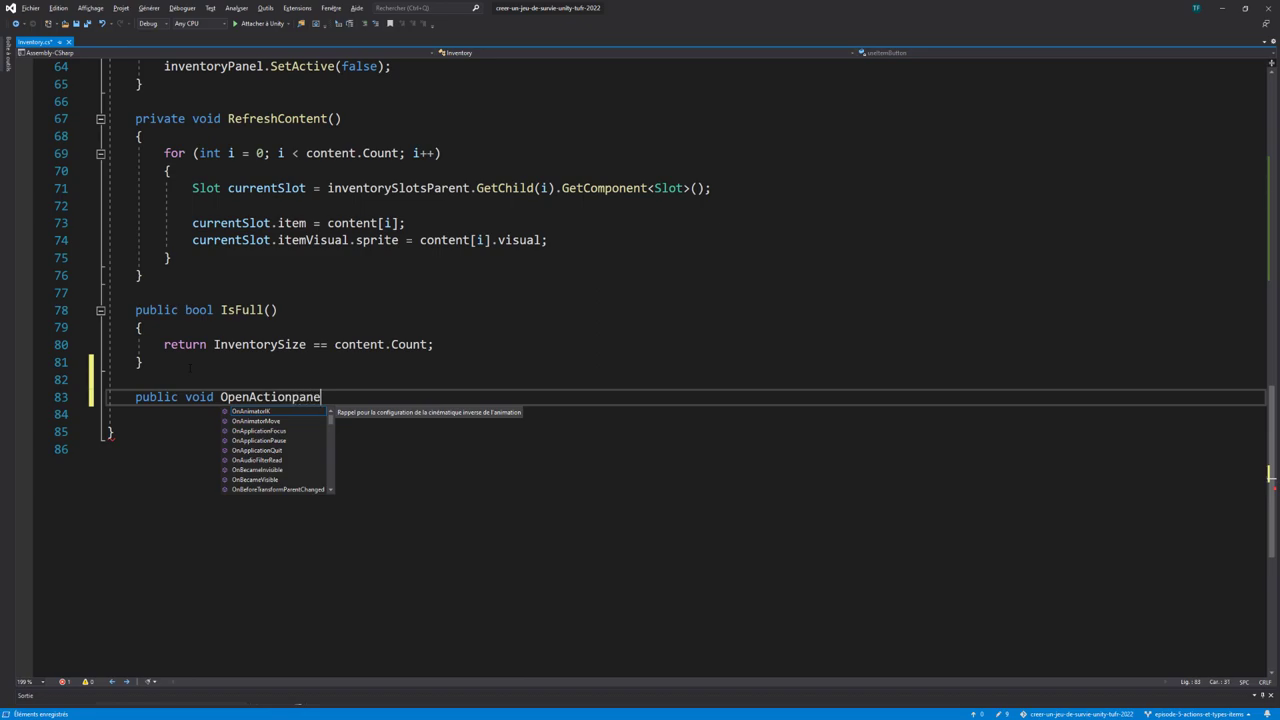
pyautogui.write(' (')
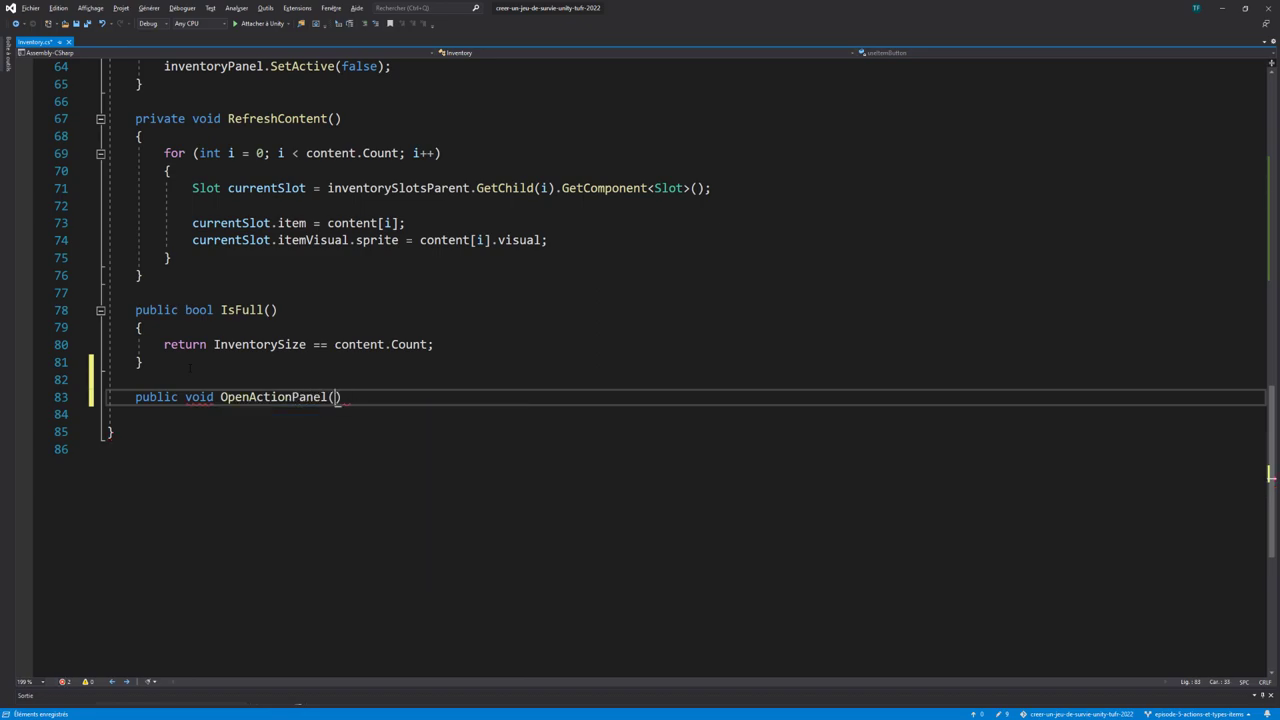
pyautogui.write('Item')
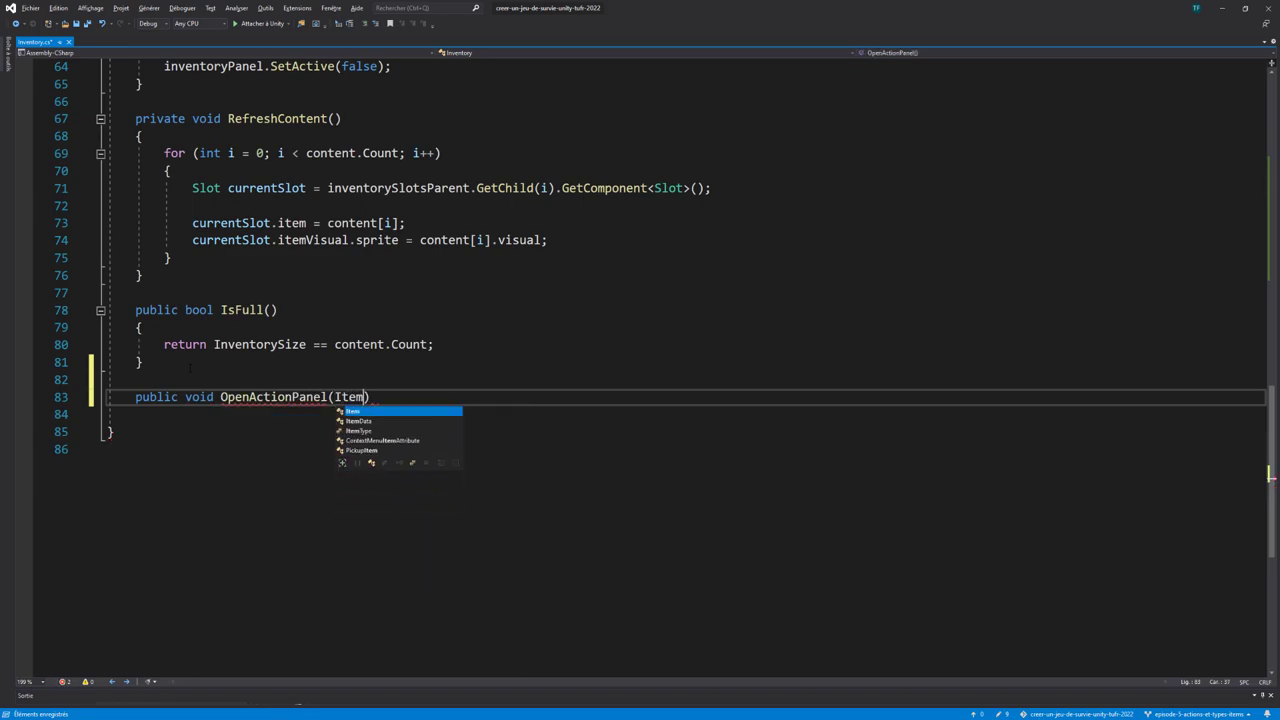
pyautogui.write('Data item')
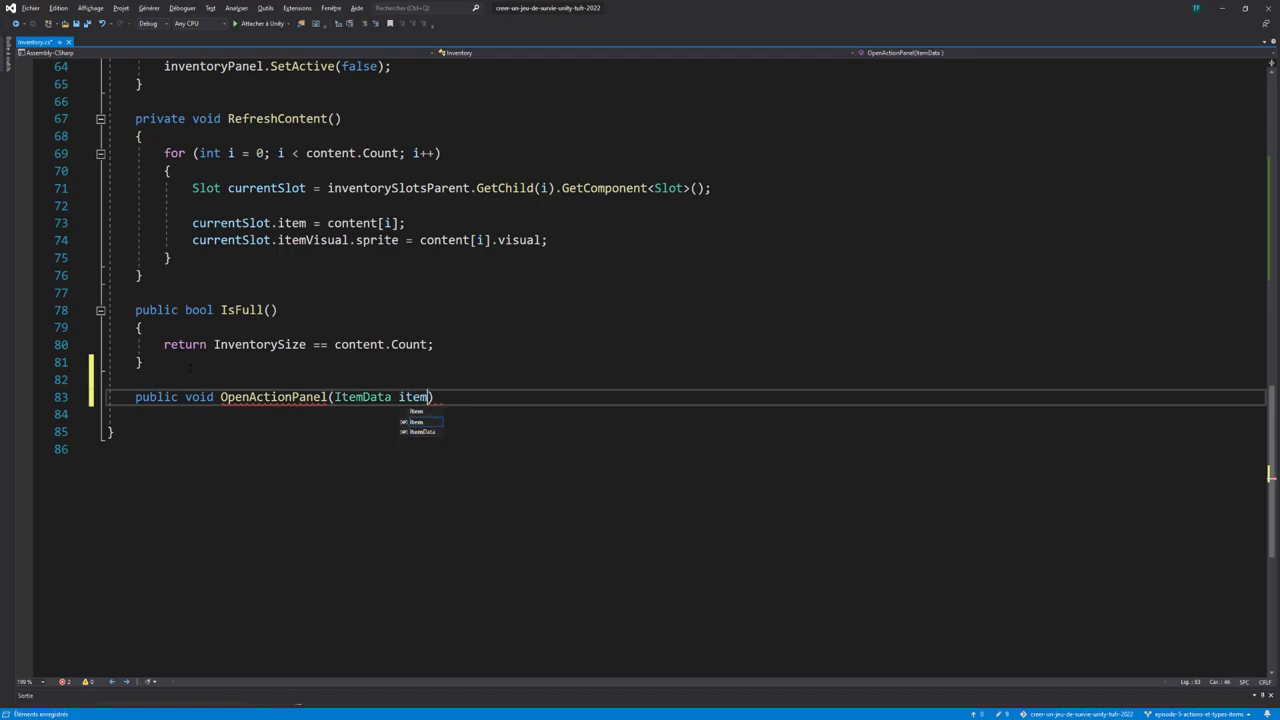
pyautogui.write(')')
pyautogui.press('Return')
pyautogui.write('{')
pyautogui.press('Return')
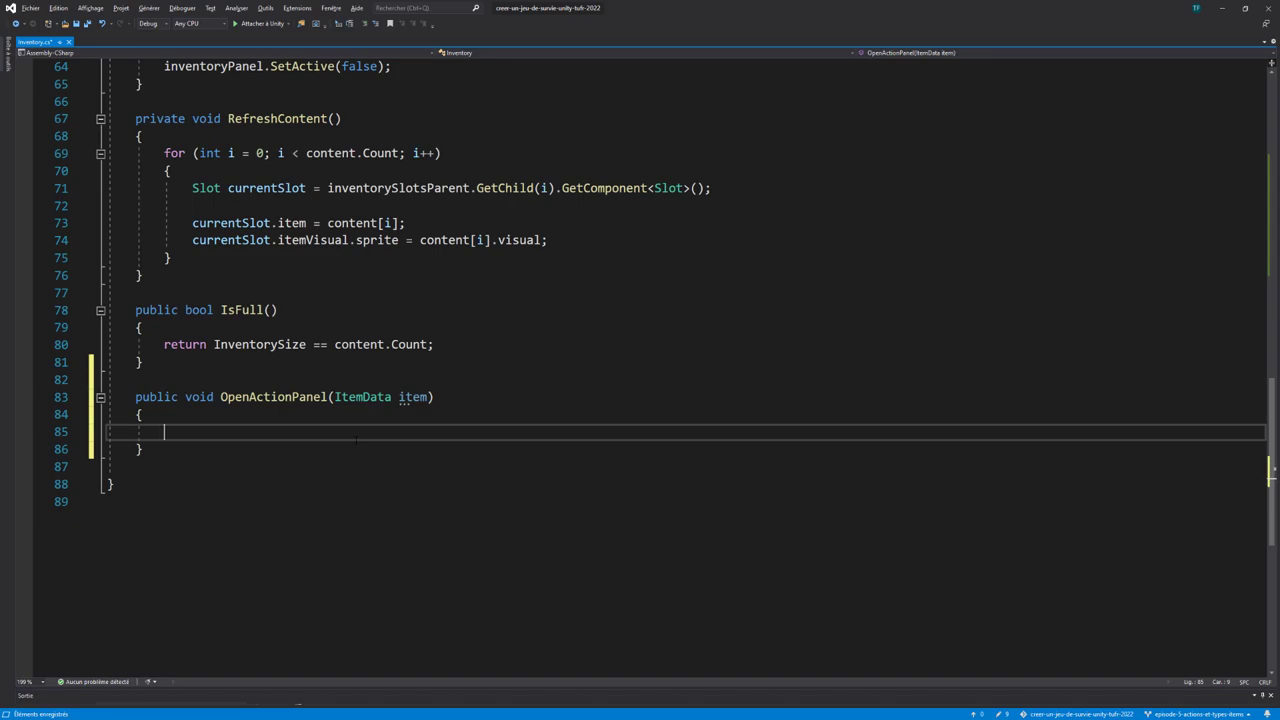
# Step: Inside it, open a switch on item.itemType with a case ItemType.Ressource label
pyautogui.write('sw')
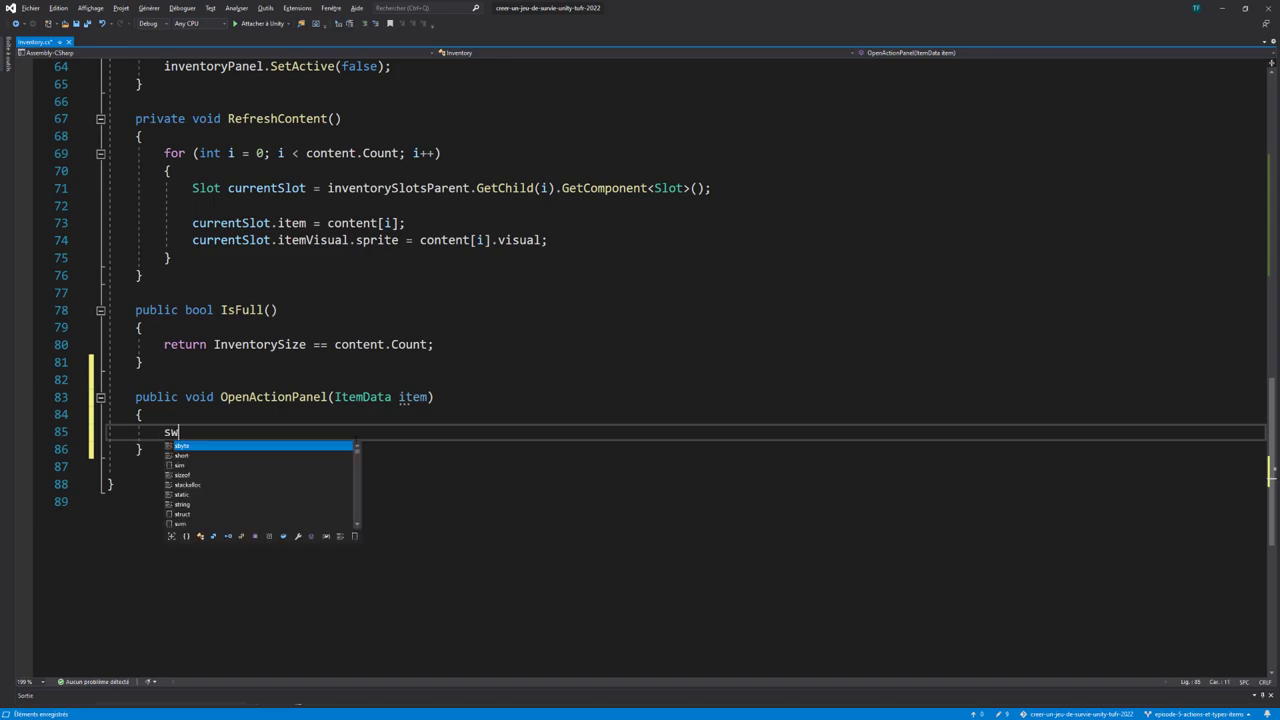
pyautogui.write('itch')
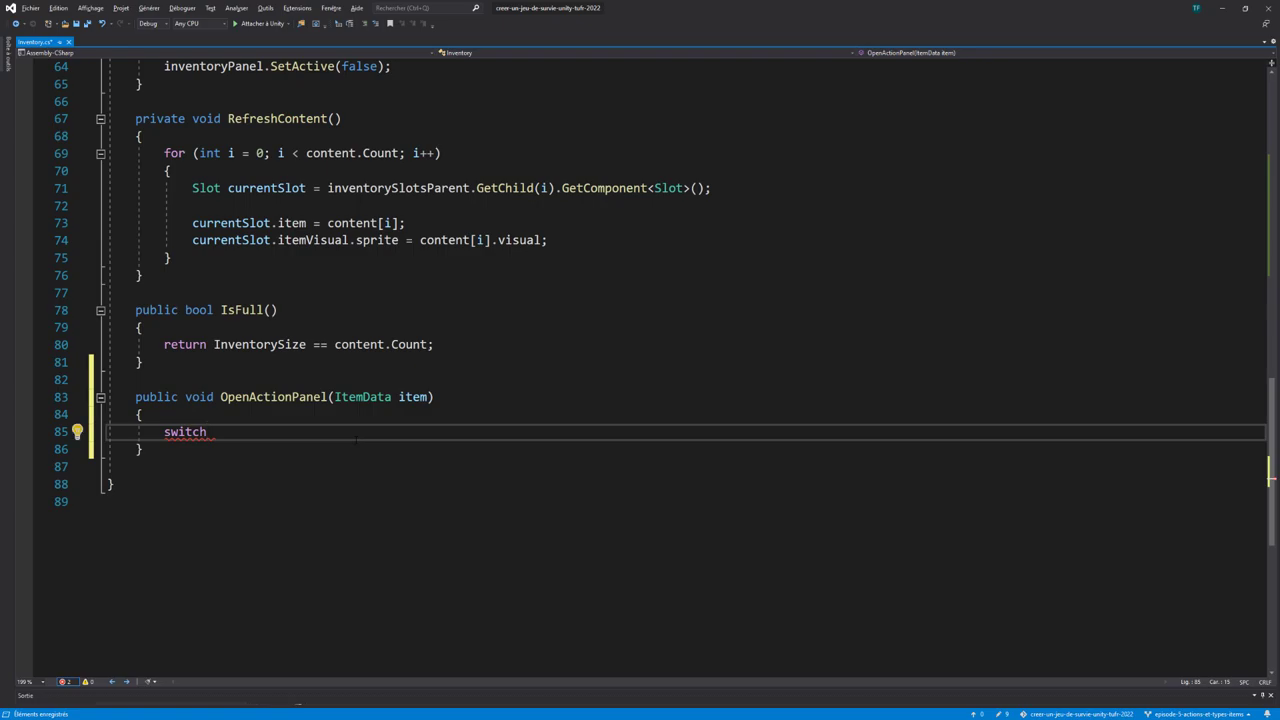
pyautogui.write('(')
pyautogui.write('item')
pyautogui.write('.i')
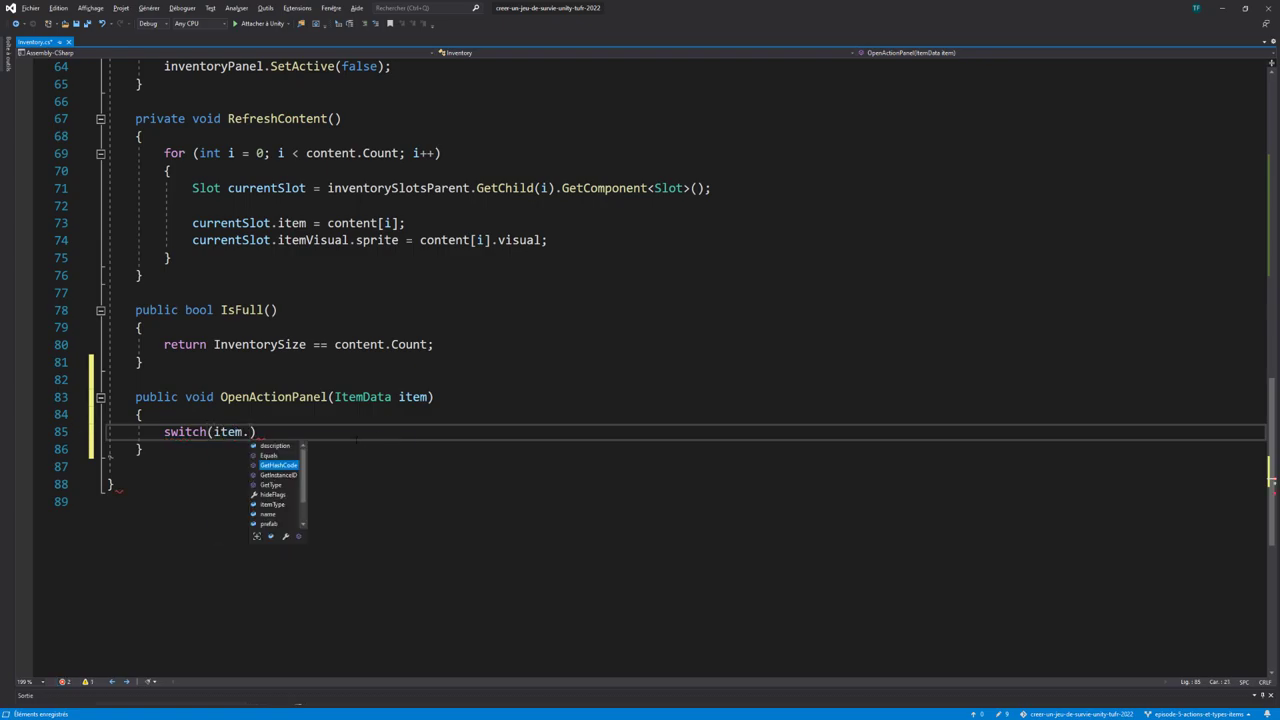
pyautogui.write('temType')
pyautogui.press('Tab')
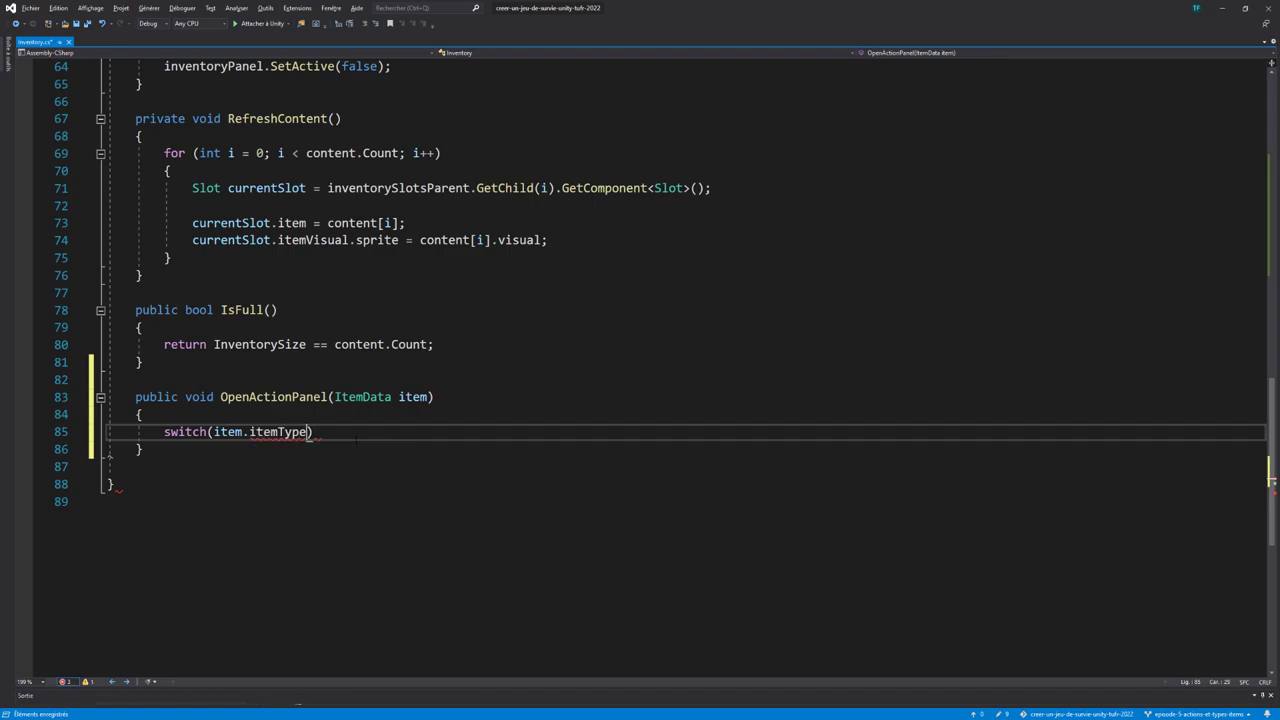
pyautogui.press('End')
pyautogui.press('Return')
pyautogui.write('{')
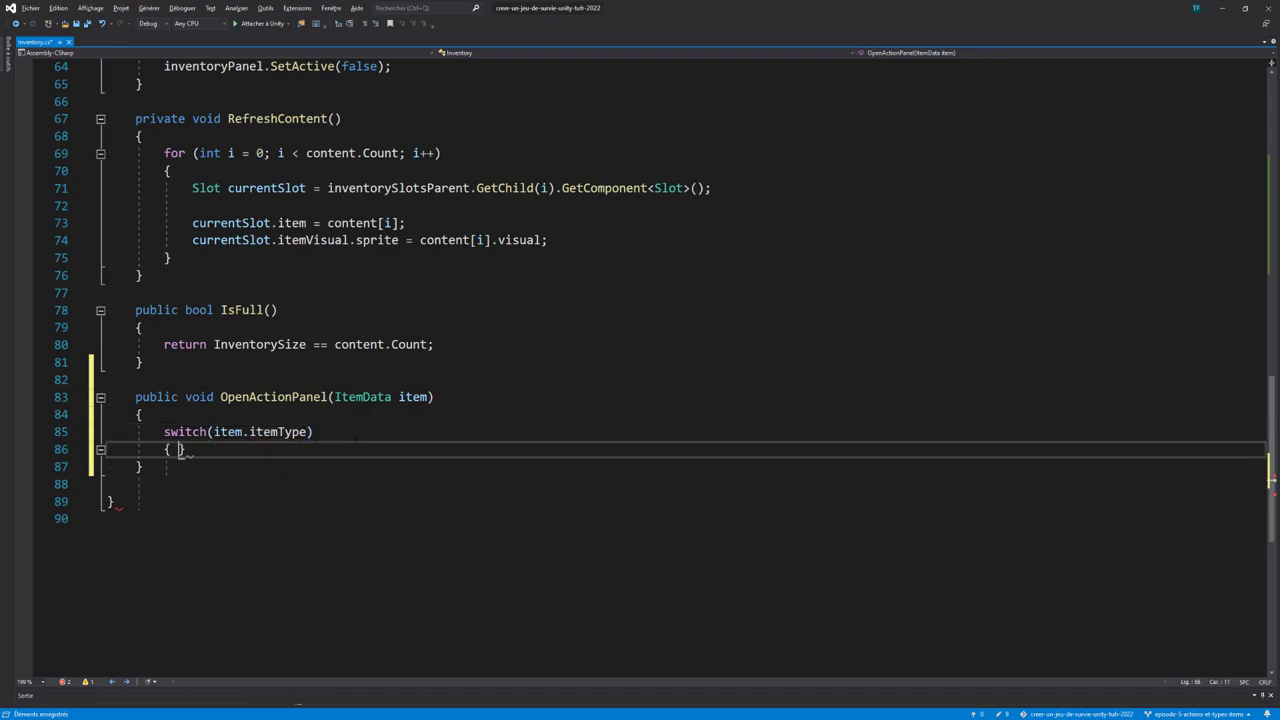
pyautogui.press('Return')
pyautogui.write('case')
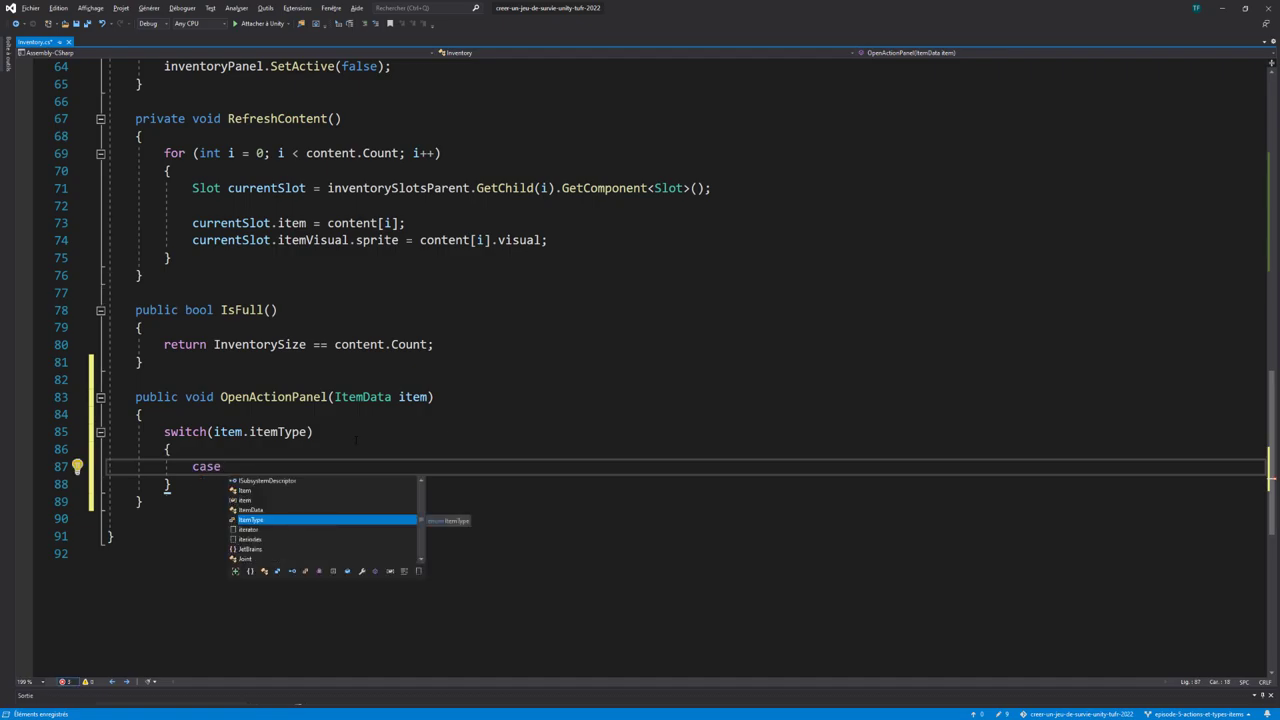
pyautogui.press('Tab')
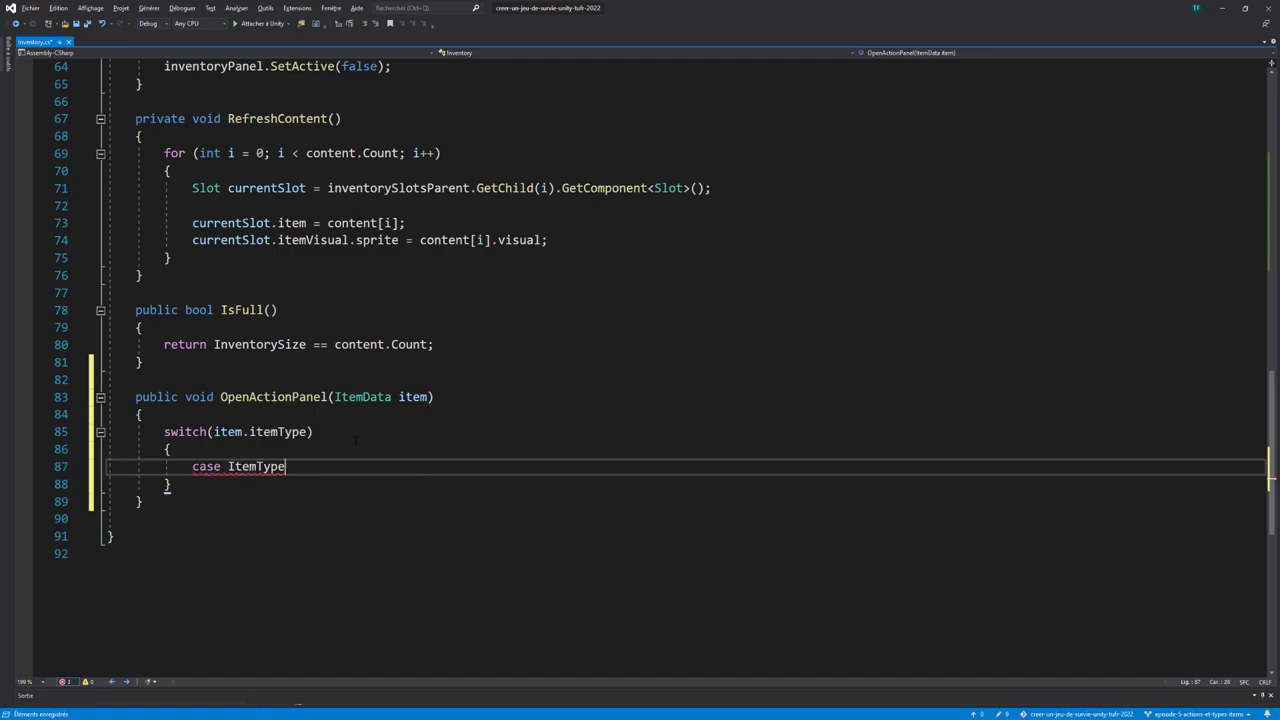
pyautogui.write('.Ress')
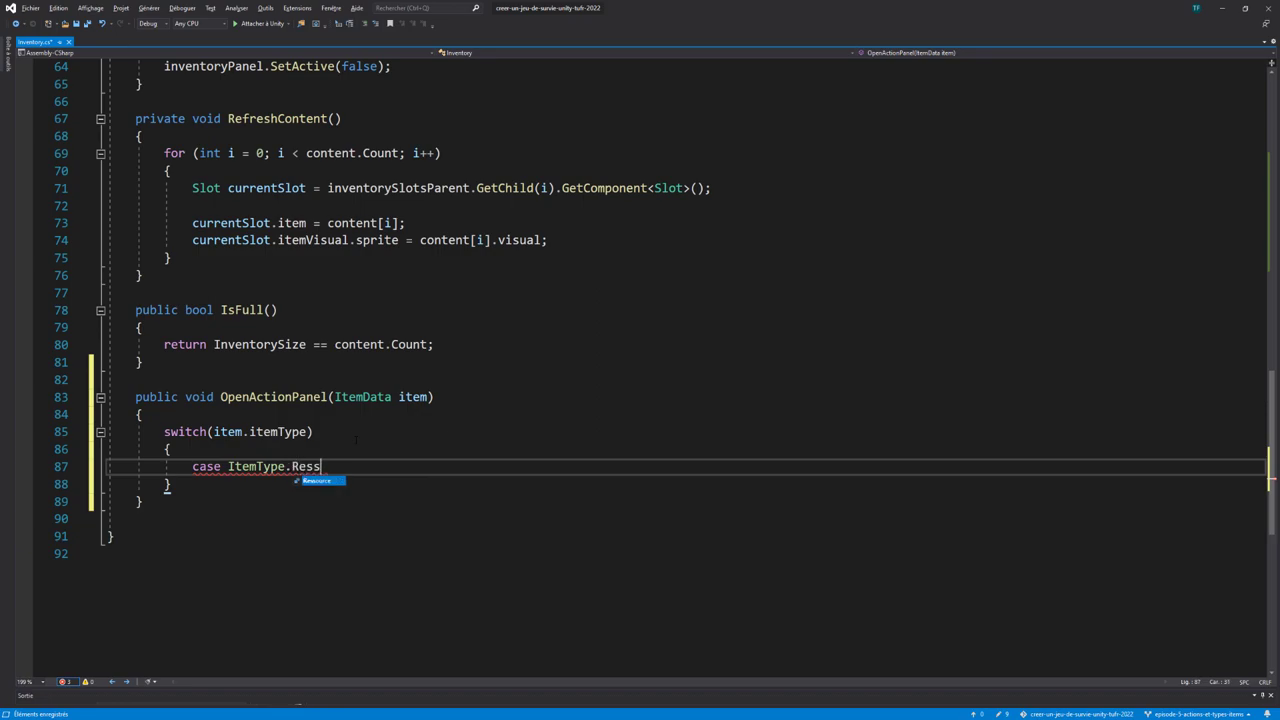
pyautogui.write('ource:')
pyautogui.press('Return')
# Step: In the Ressource case, call SetActive(false) on useItemButton and equipItemButton, then break
pyautogui.write('use')
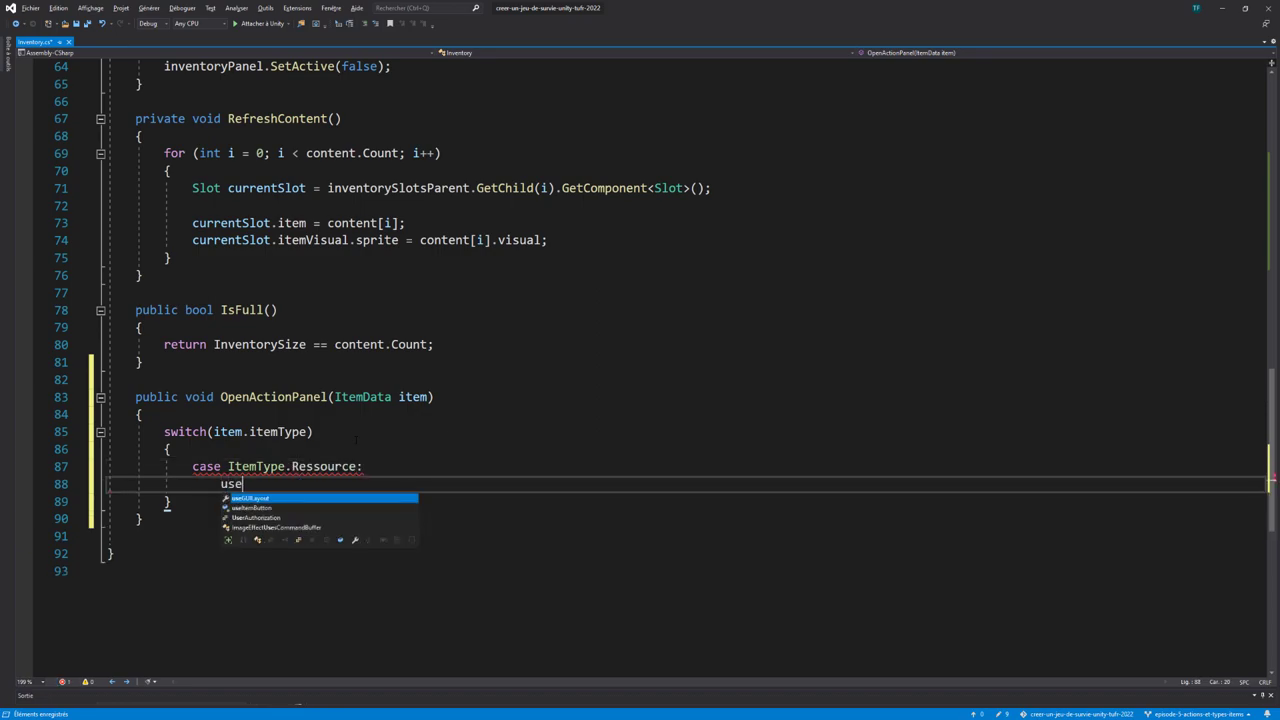
pyautogui.press('Tab')
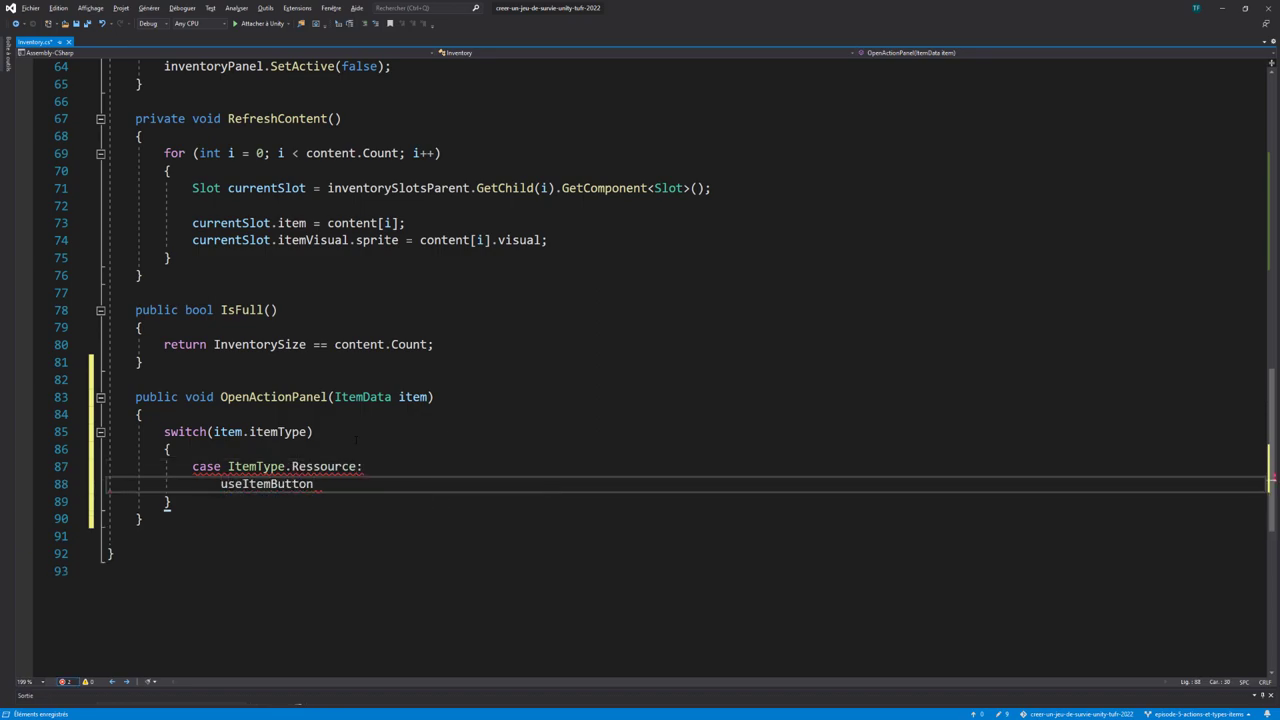
pyautogui.write('.seta(f')
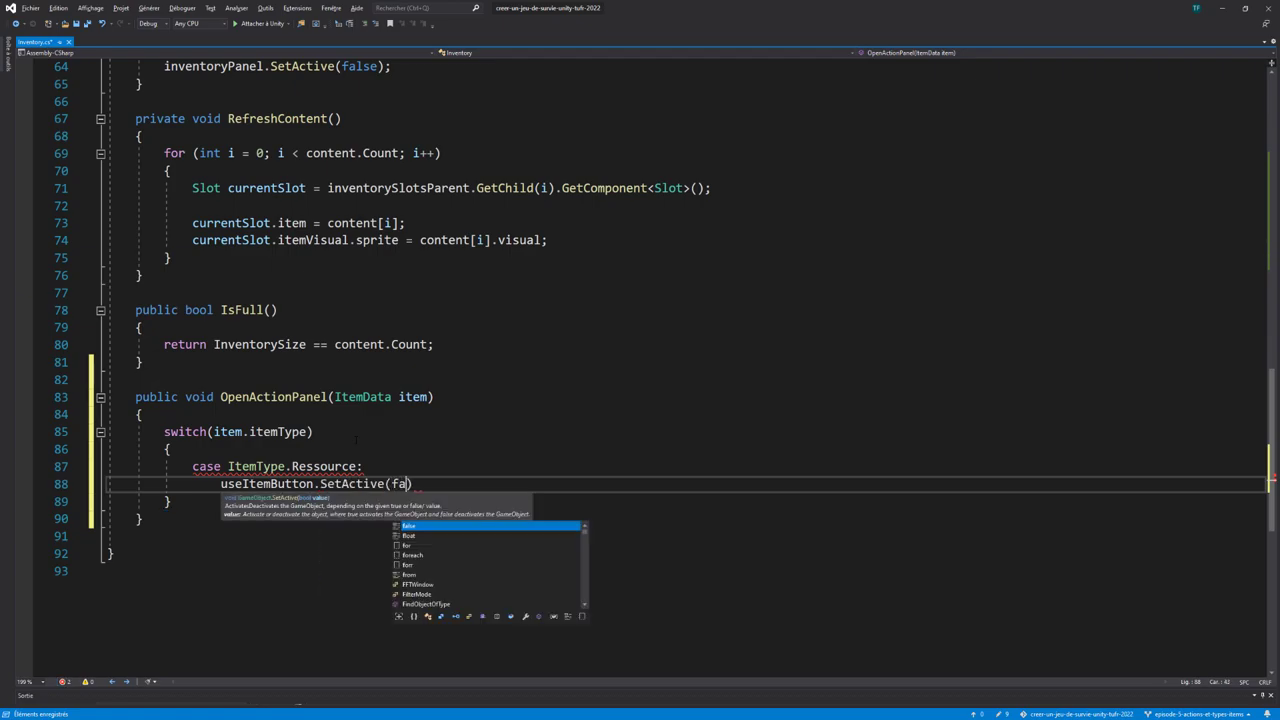
pyautogui.write('alse);')
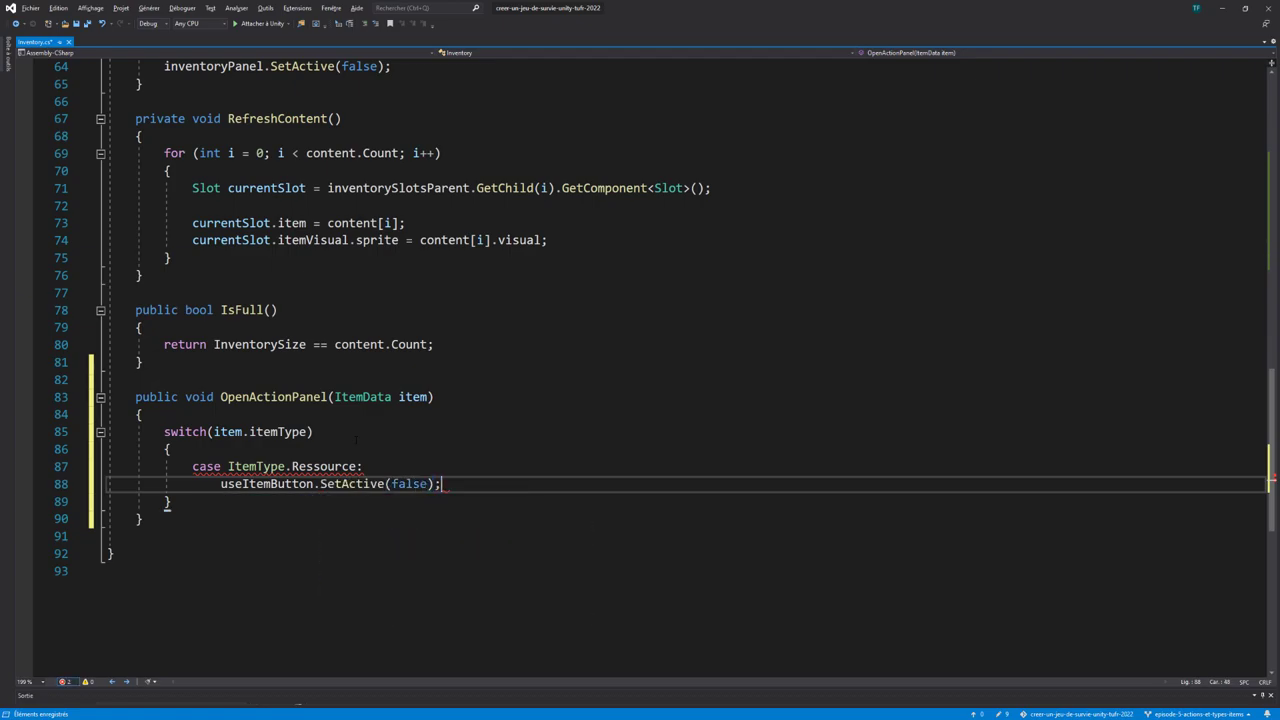
pyautogui.press('Return')
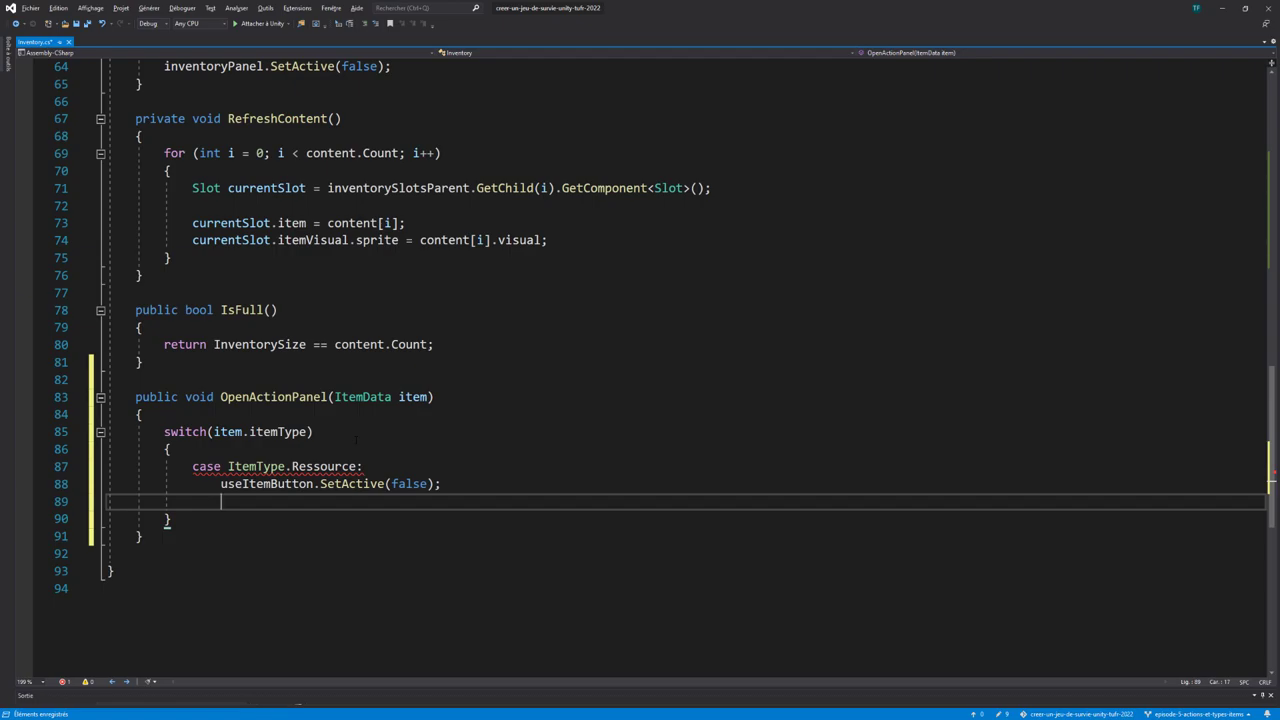
pyautogui.write('equi')
pyautogui.press('Tab')
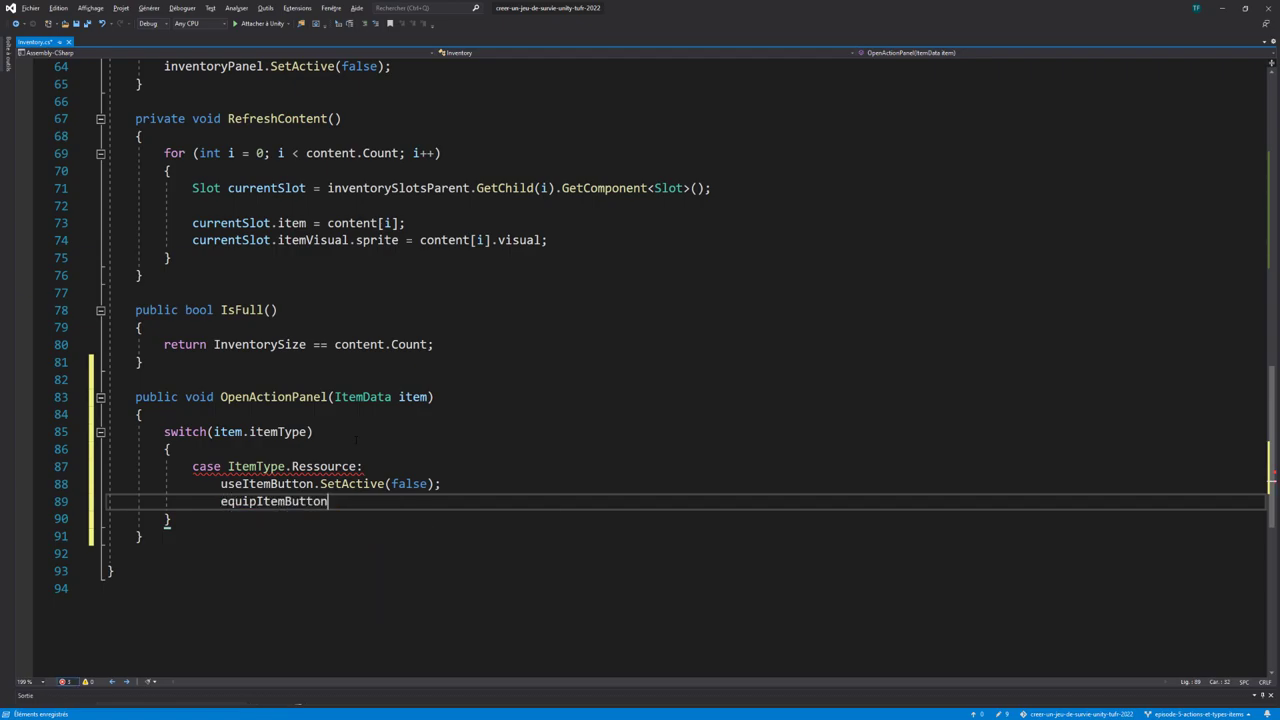
pyautogui.write('.Set')
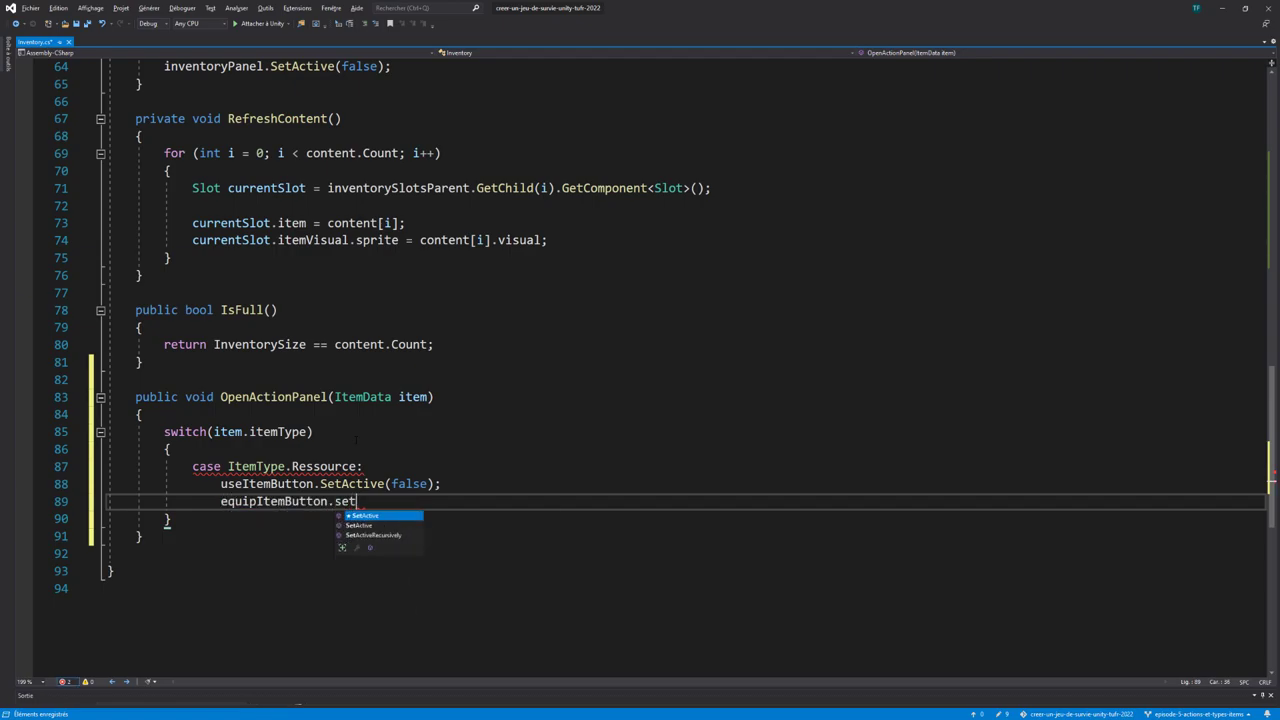
pyautogui.write('Active(fa')
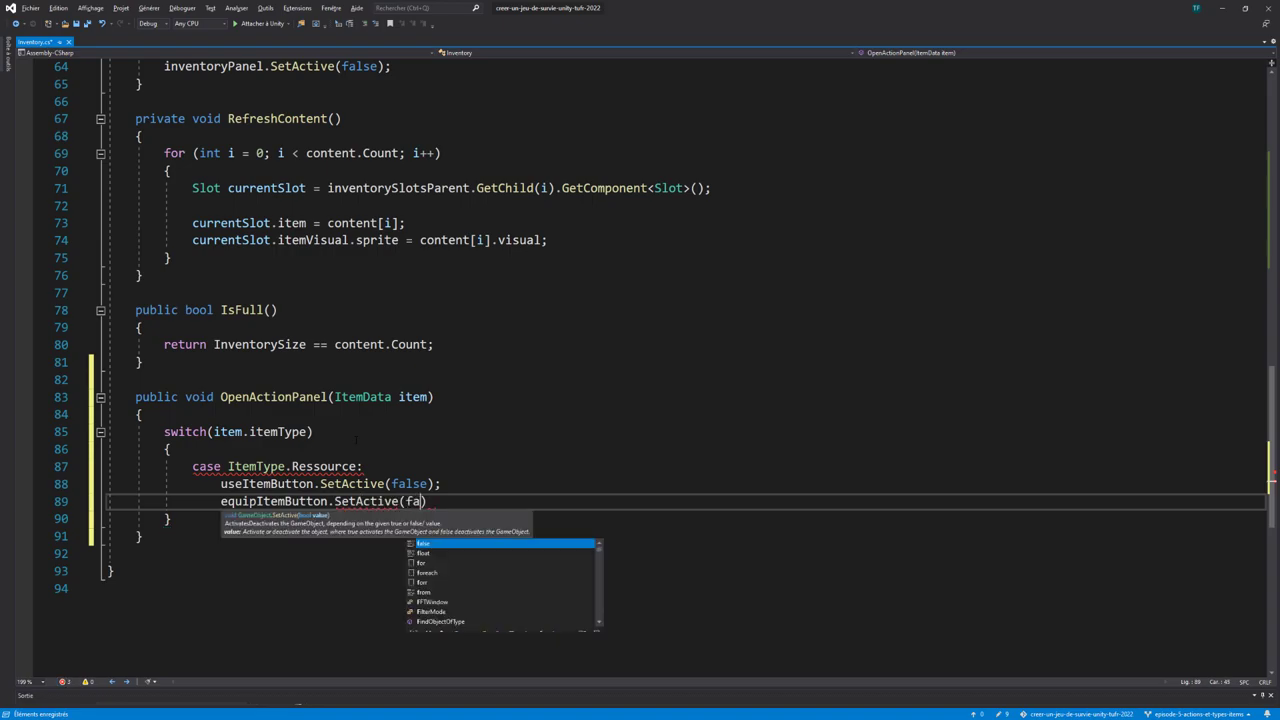
pyautogui.press('Tab')
pyautogui.write(');')
pyautogui.press('Return')
pyautogui.write('br')
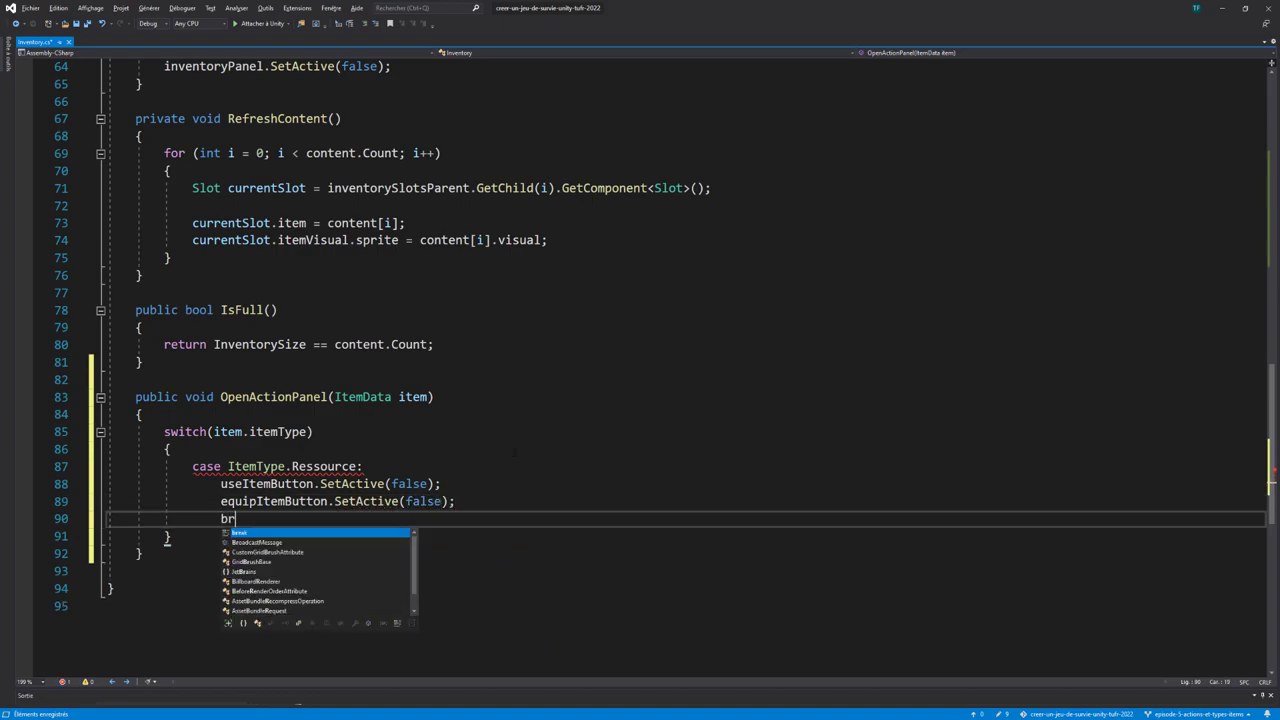
pyautogui.press('Tab')
pyautogui.write(';')
pyautogui.press('Return')
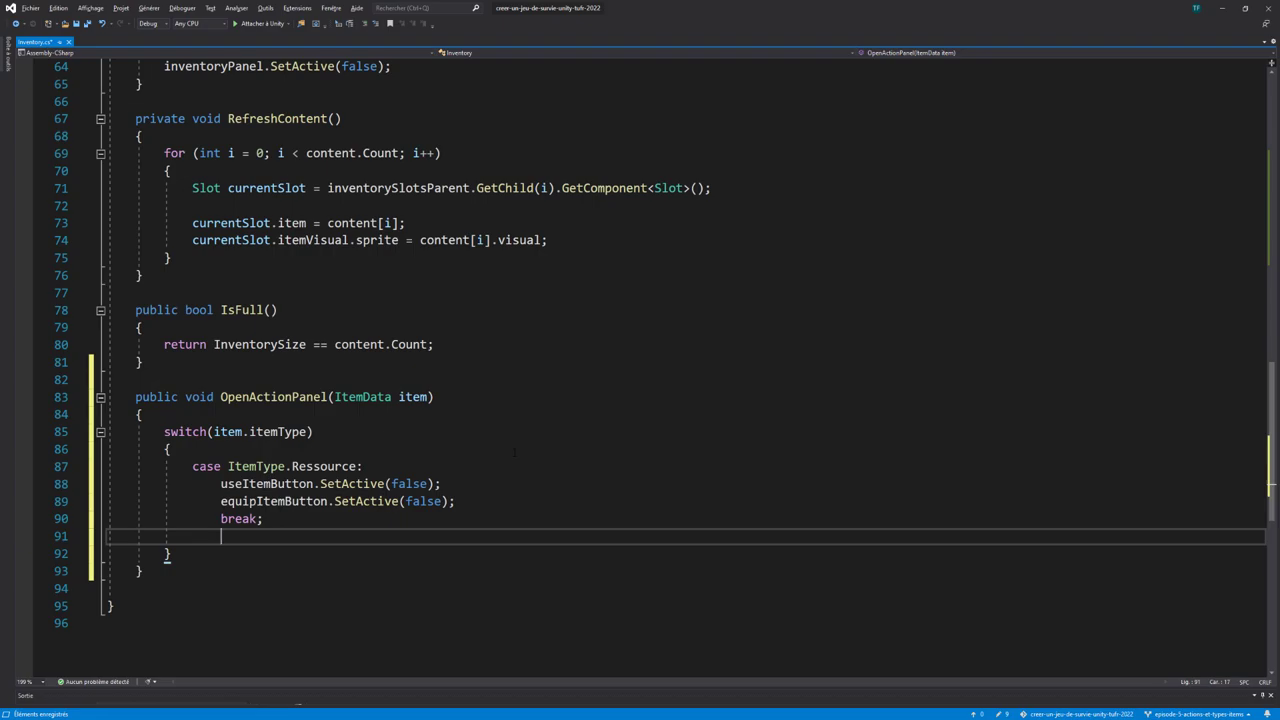
# Step: Add a case ItemType.Equipment label below the Ressource case
pyautogui.press('Down')
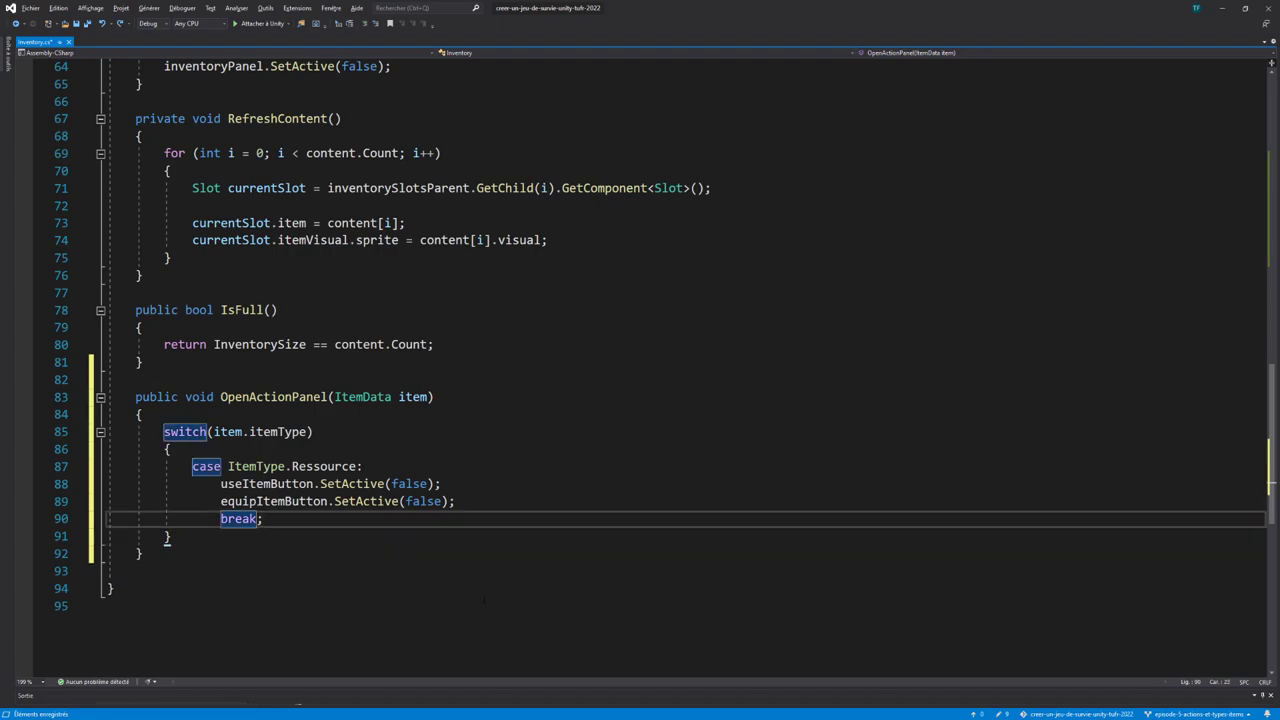
pyautogui.press('Up')
pyautogui.hotkey('ctrl', 'space')
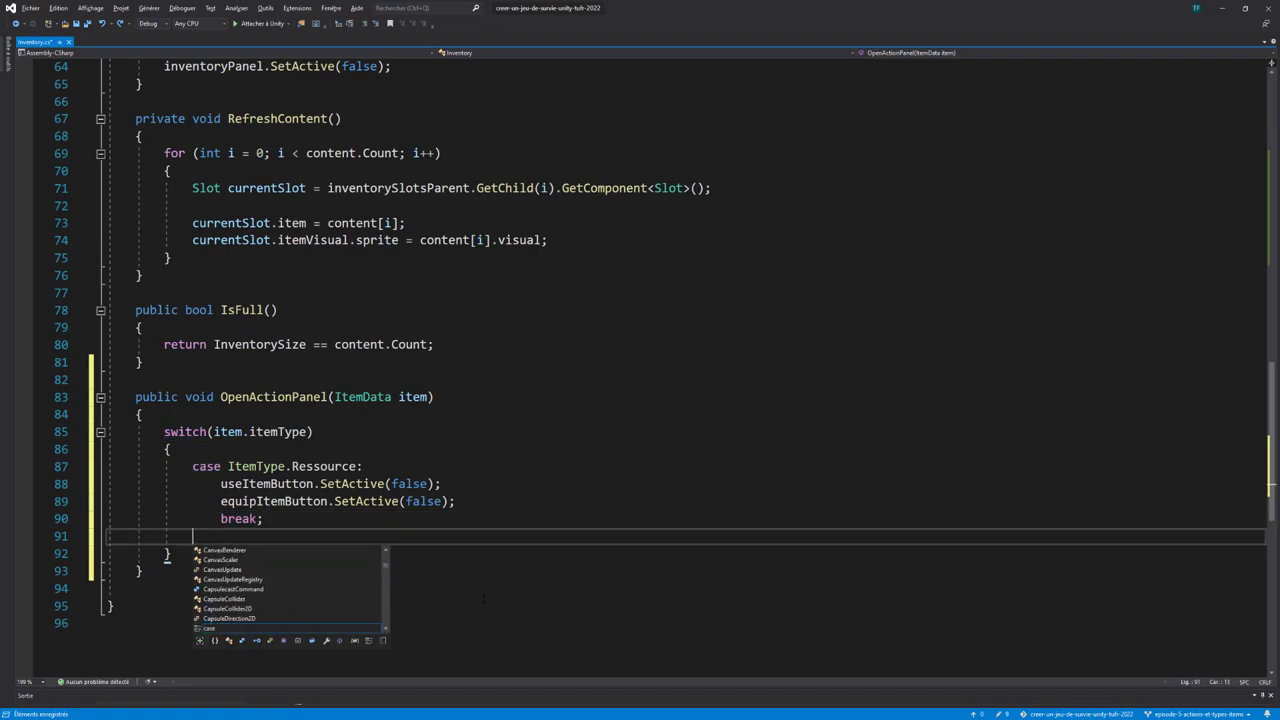
pyautogui.write('case It')
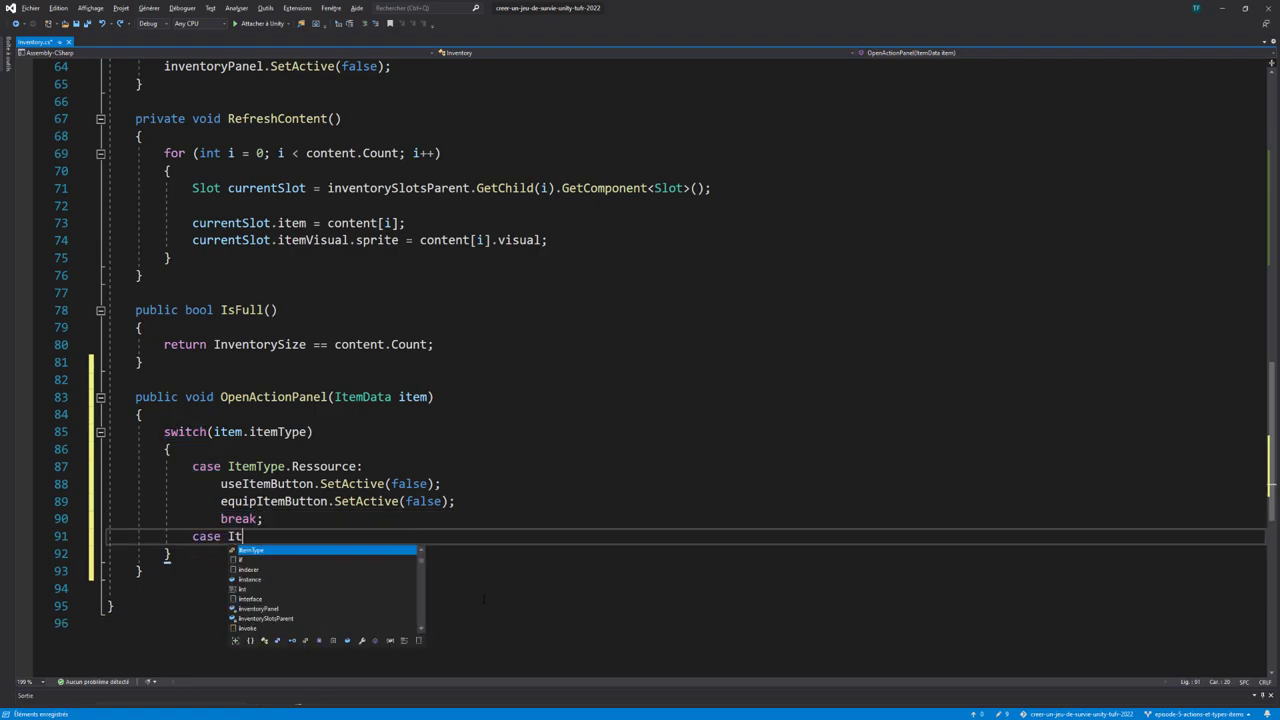
pyautogui.write('emt')
pyautogui.press('Tab')
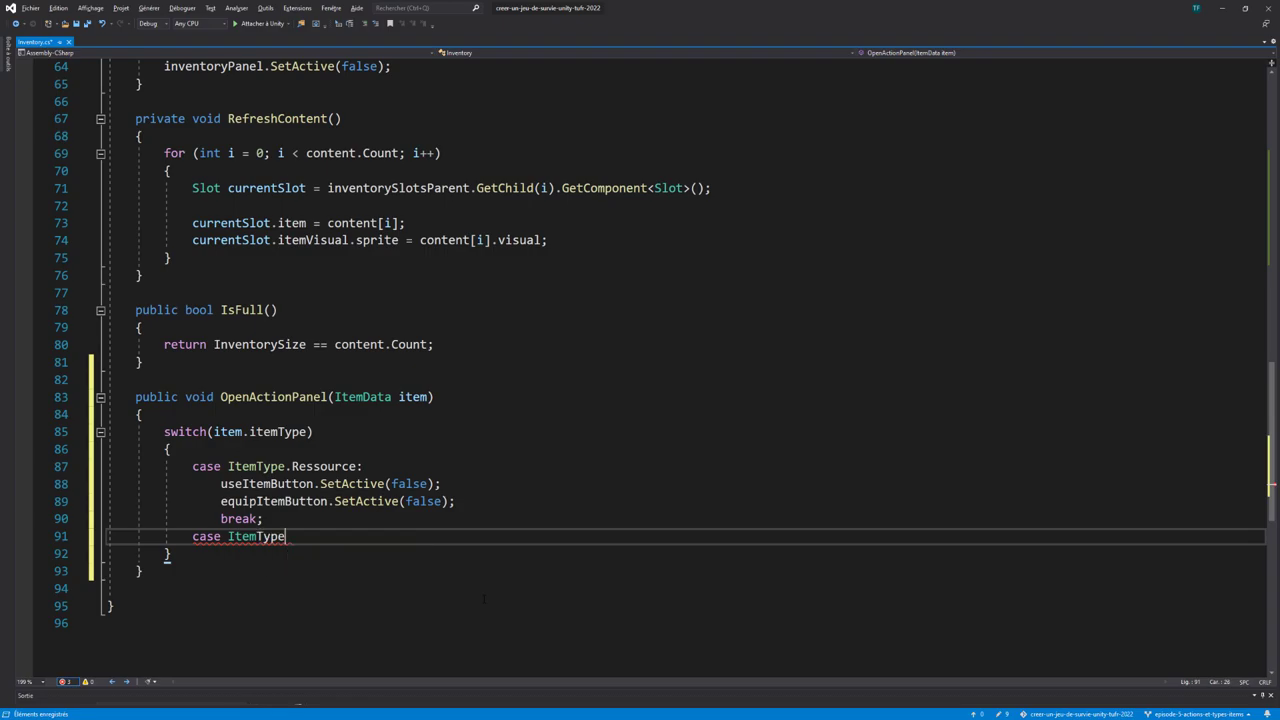
pyautogui.write('.Equi')
pyautogui.press('Tab')
pyautogui.write(':')
pyautogui.press('Return')
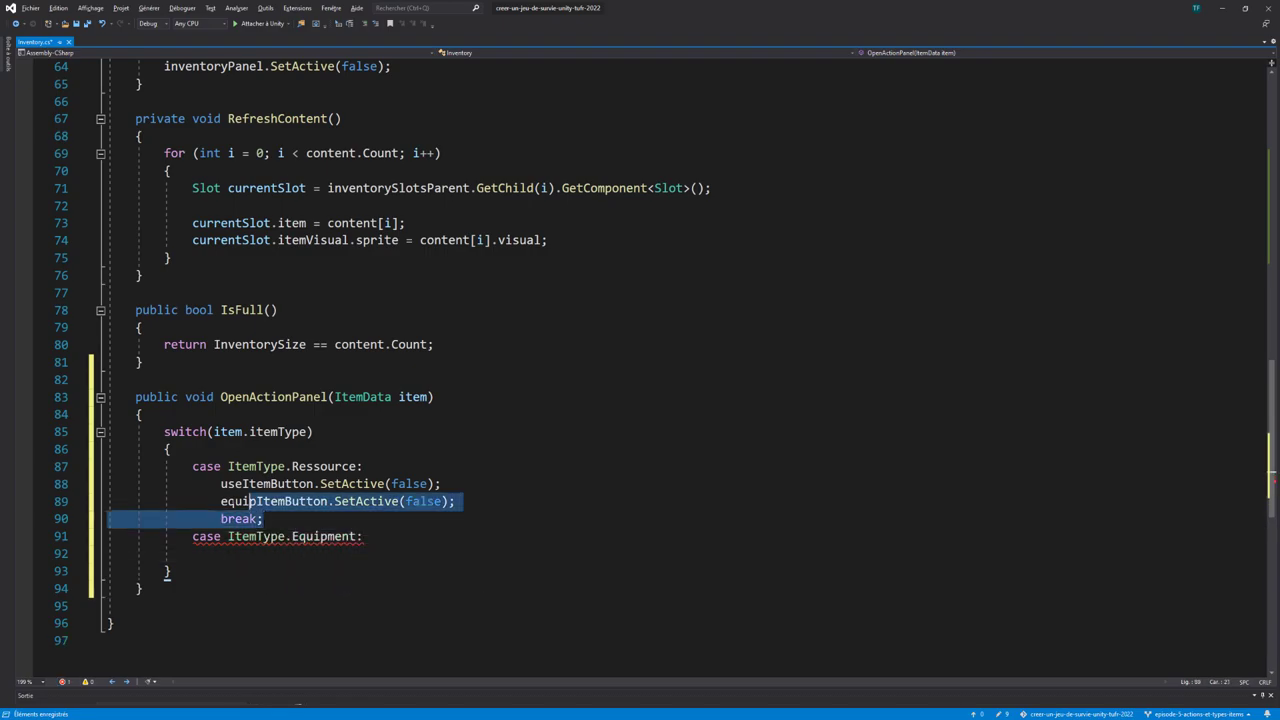
pyautogui.moveTo(263, 518); pyautogui.dragTo(220, 483)
# Step: Copy the Ressource body into the Equipment case and set equipItemButton.SetActive to true
pyautogui.hotkey('ctrl', 'c')
pyautogui.click(220, 553)
pyautogui.hotkey('ctrl', 'v')
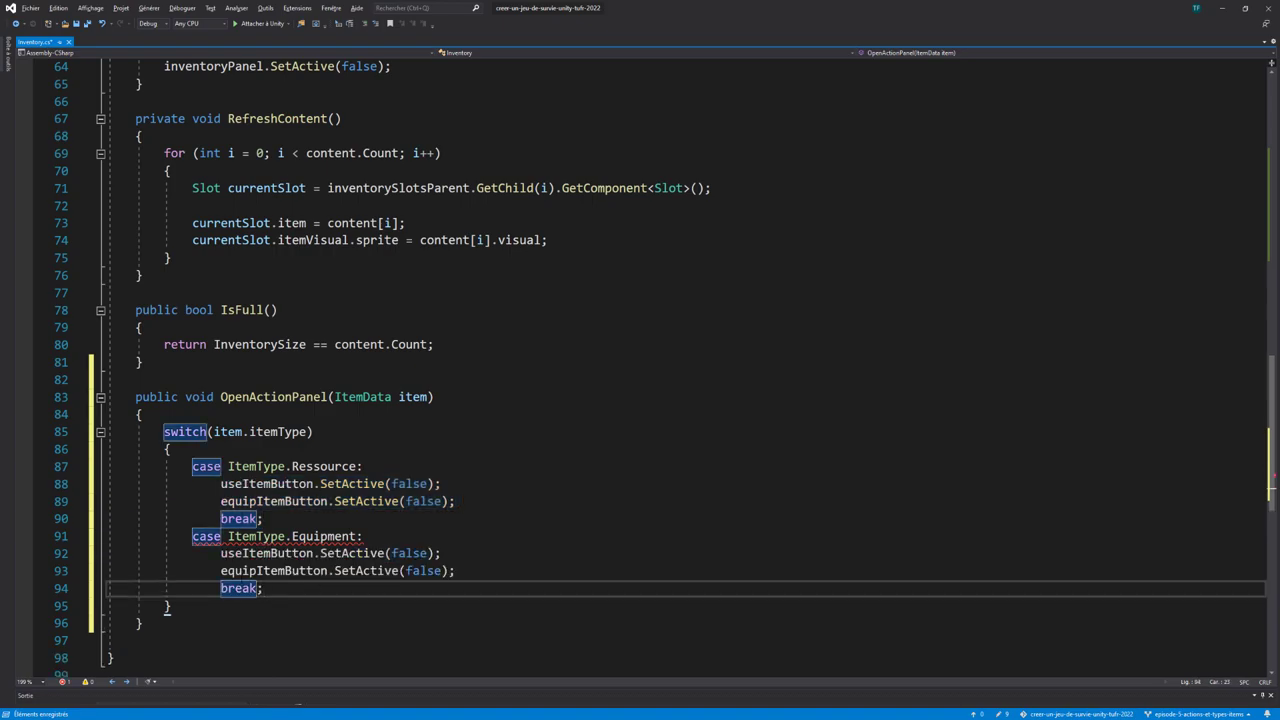
pyautogui.doubleClick(408, 553)
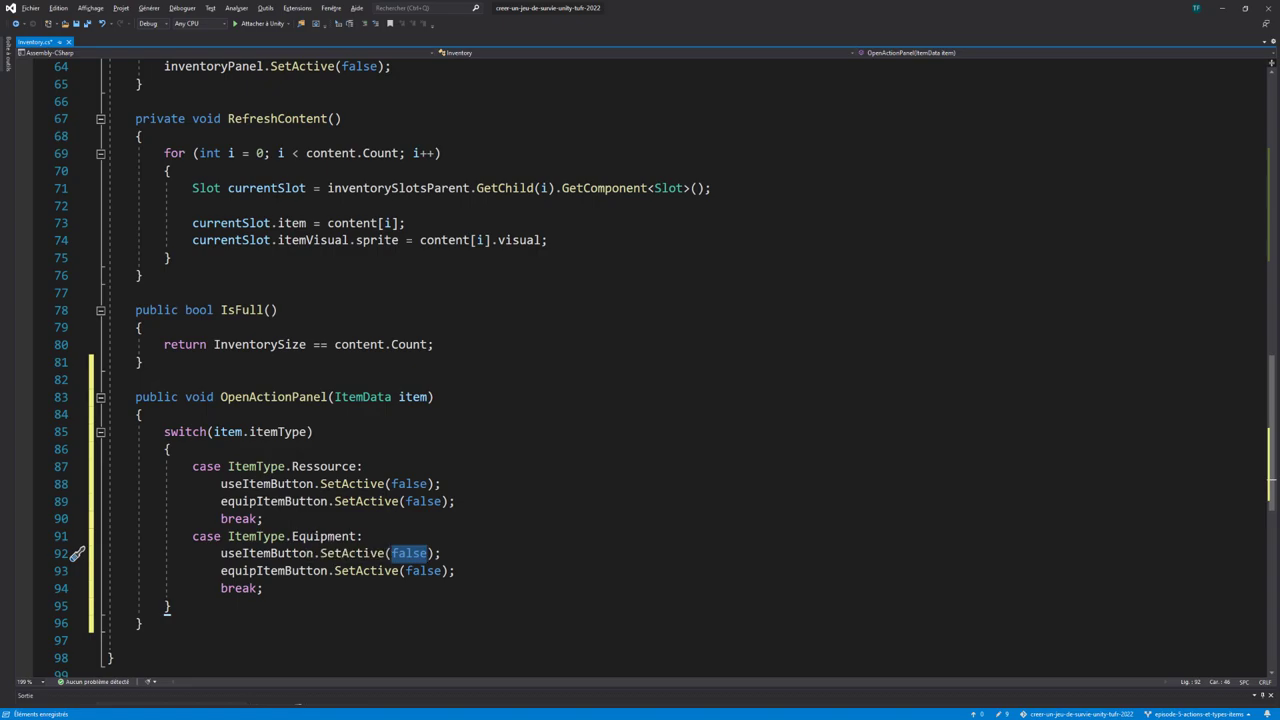
pyautogui.click(241, 570)
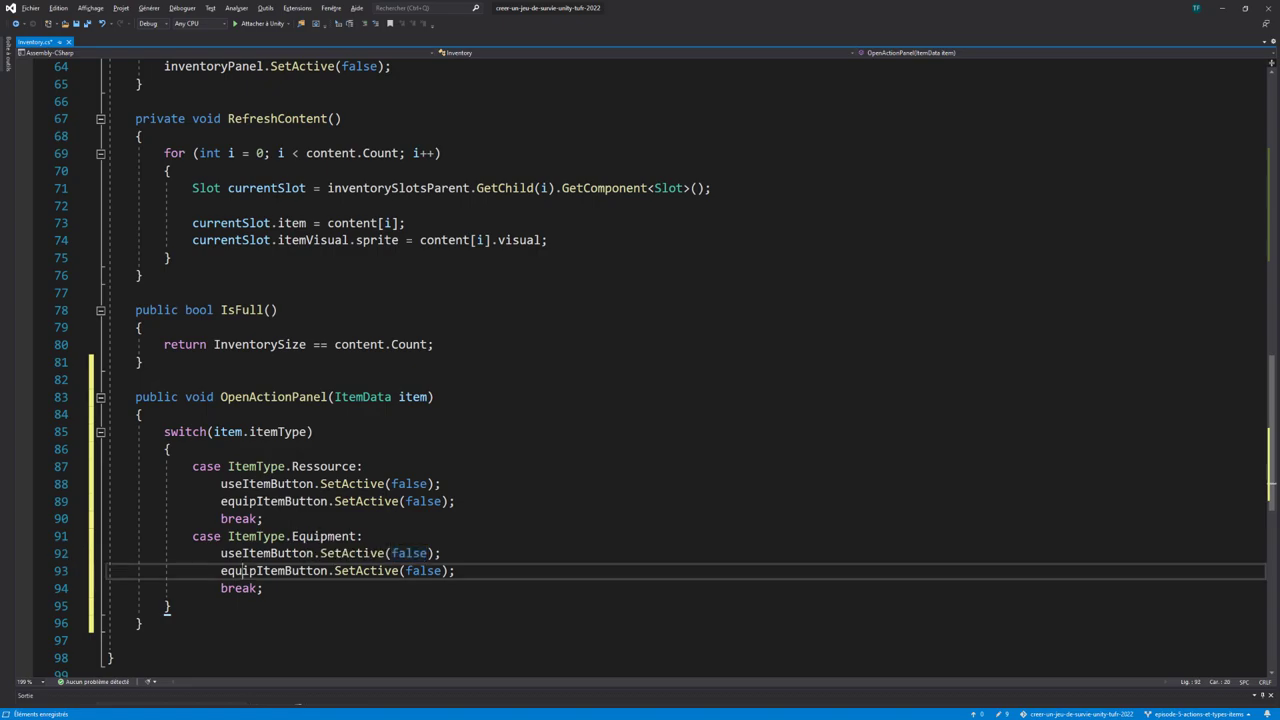
pyautogui.doubleClick(423, 571)
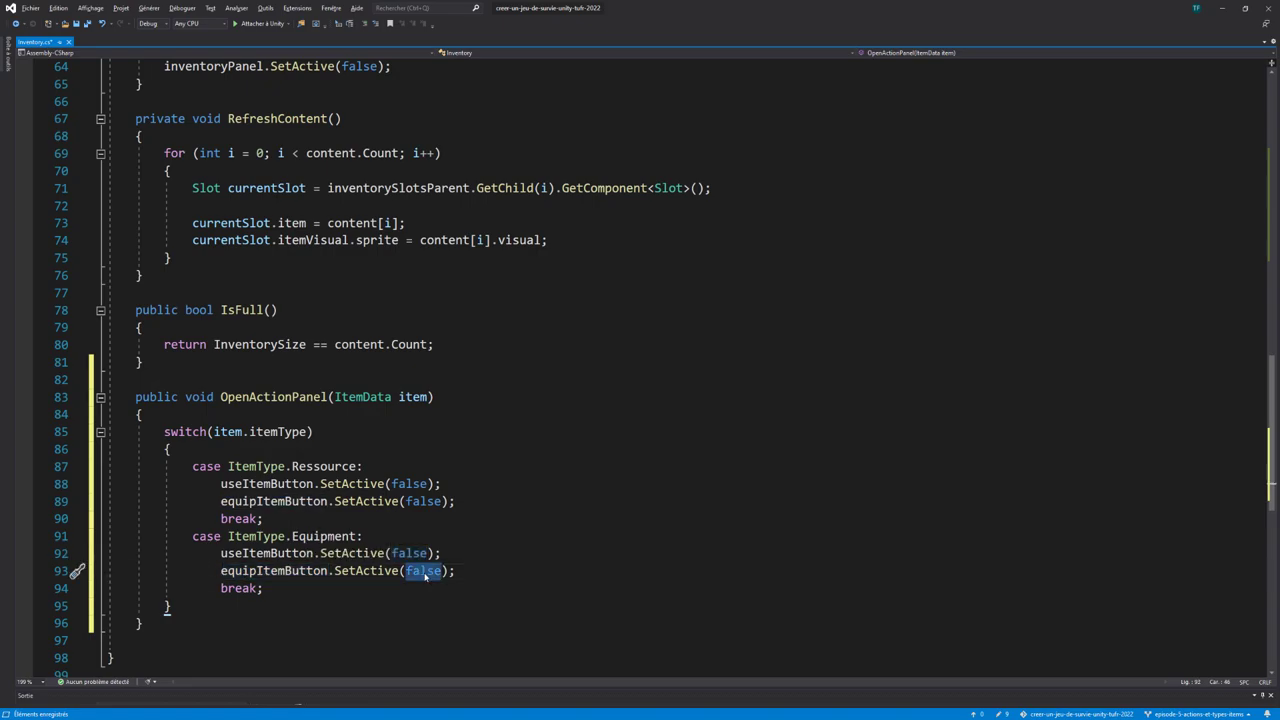
pyautogui.write('true')
# Step: Add a case ItemType.Consumable with the same body, setting useItemButton.SetActive to true
pyautogui.click(463, 582)
pyautogui.press('Return')
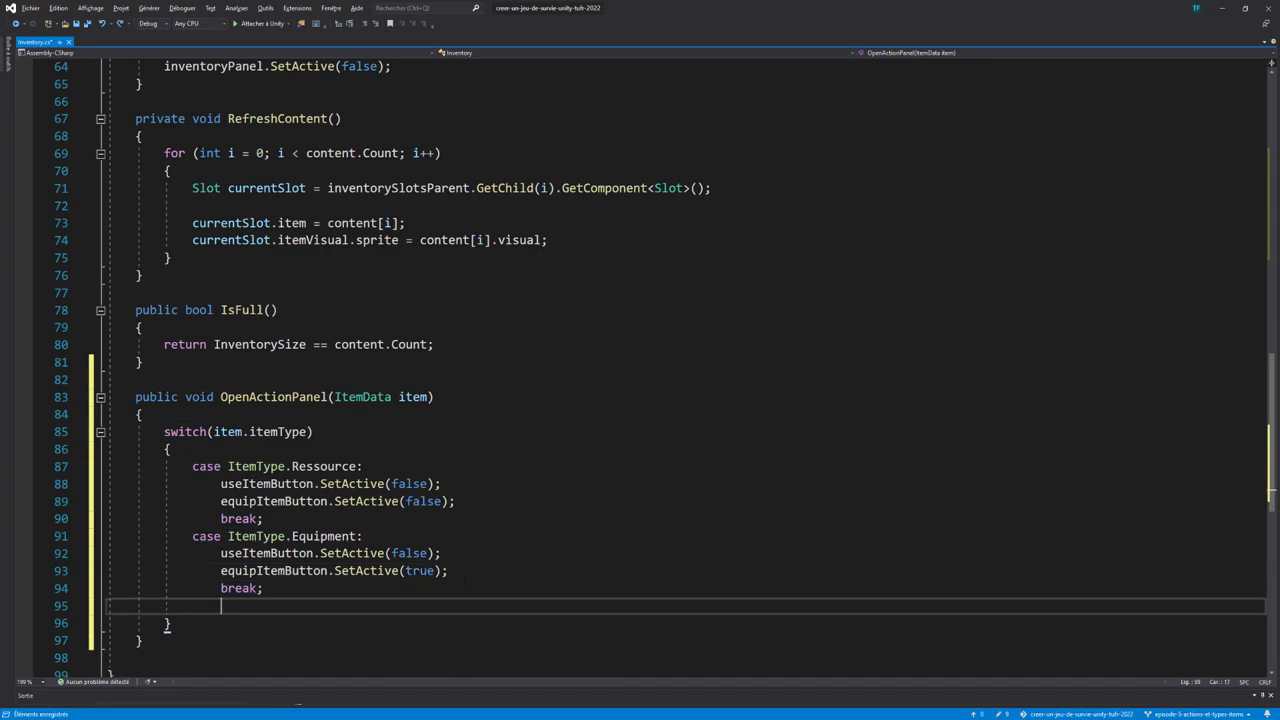
pyautogui.write('case ')
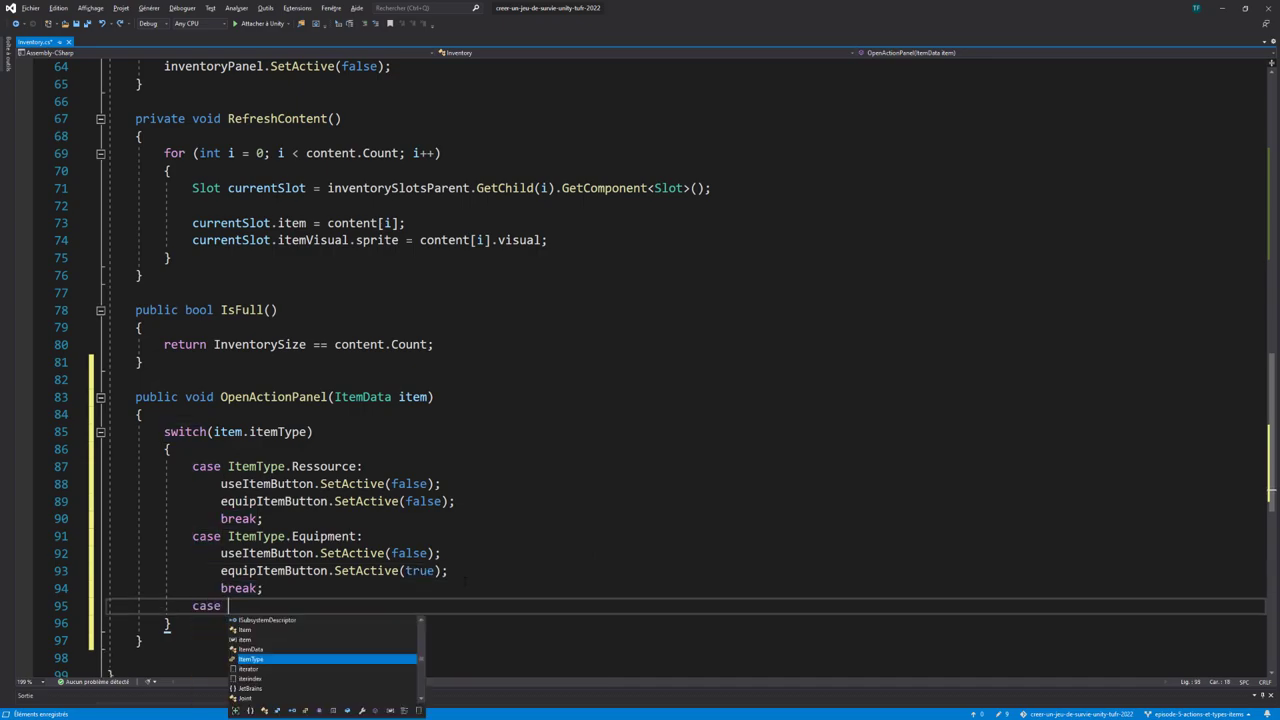
pyautogui.write('itemType')
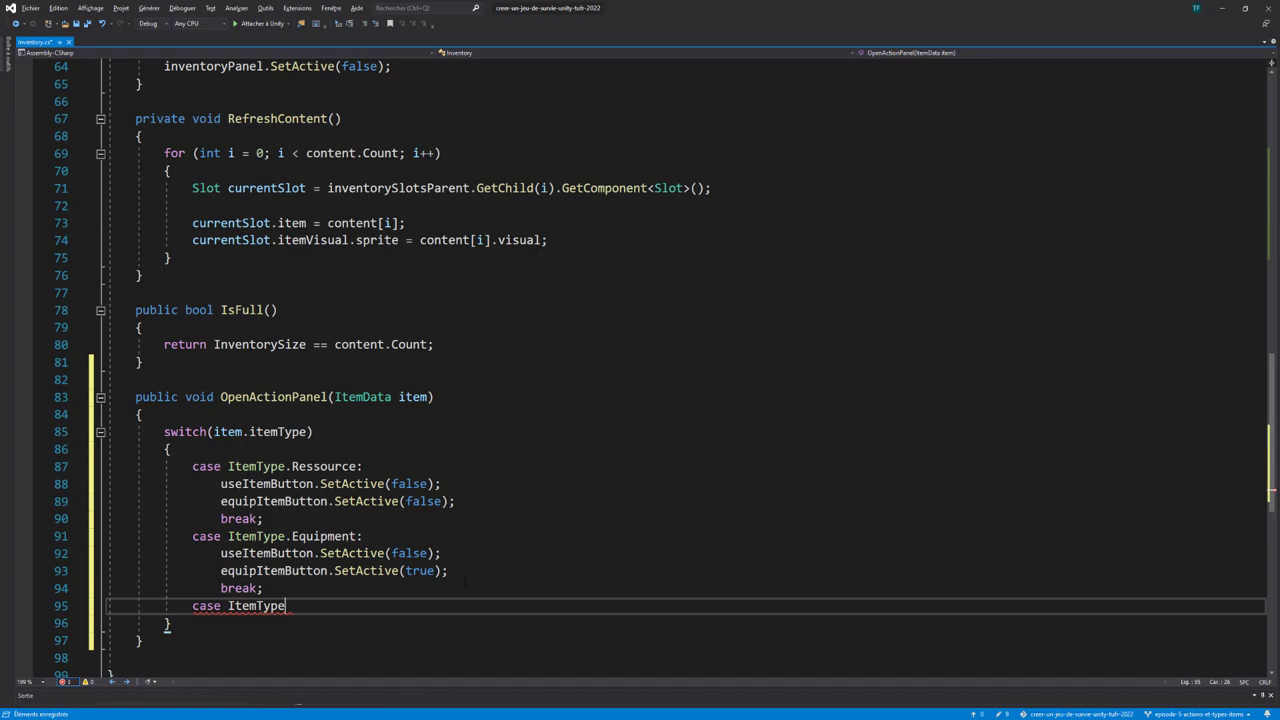
pyautogui.write('.')
pyautogui.write('c')
pyautogui.press('Tab')
pyautogui.press('Return')
pyautogui.hotkey('ctrl', 'v')
pyautogui.scroll(-2, 465, 580)
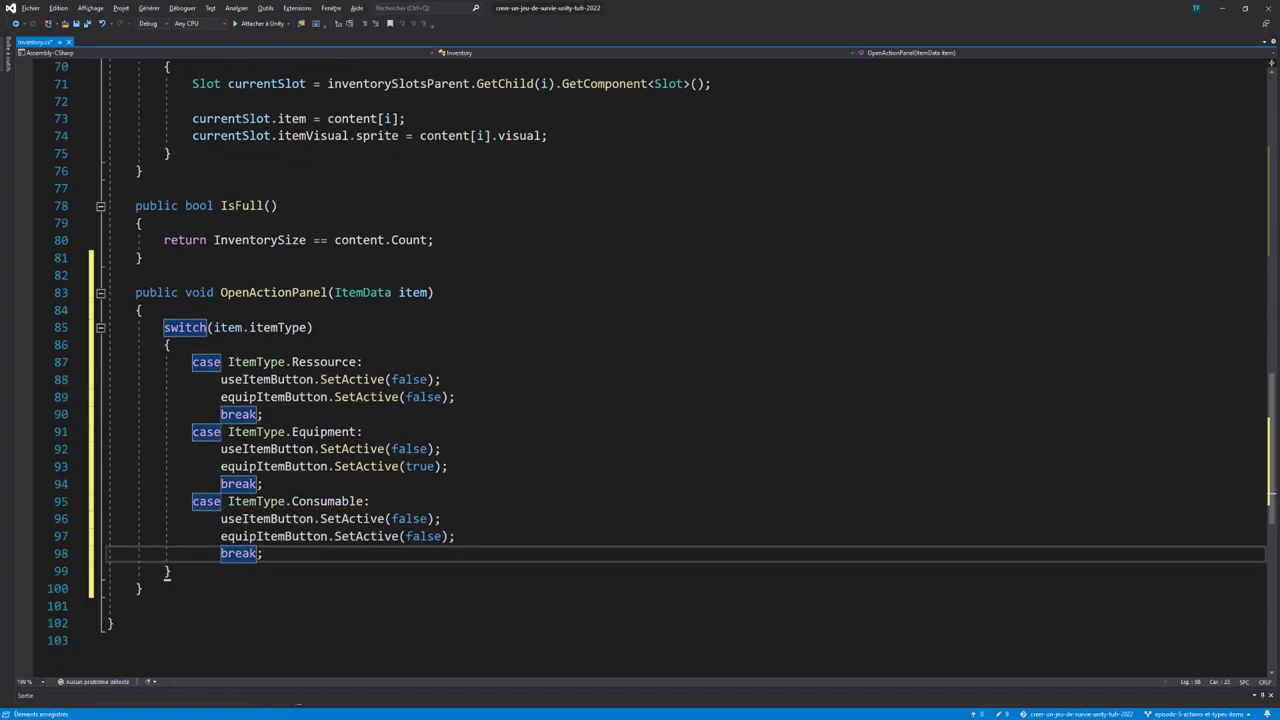
pyautogui.doubleClick(412, 519)
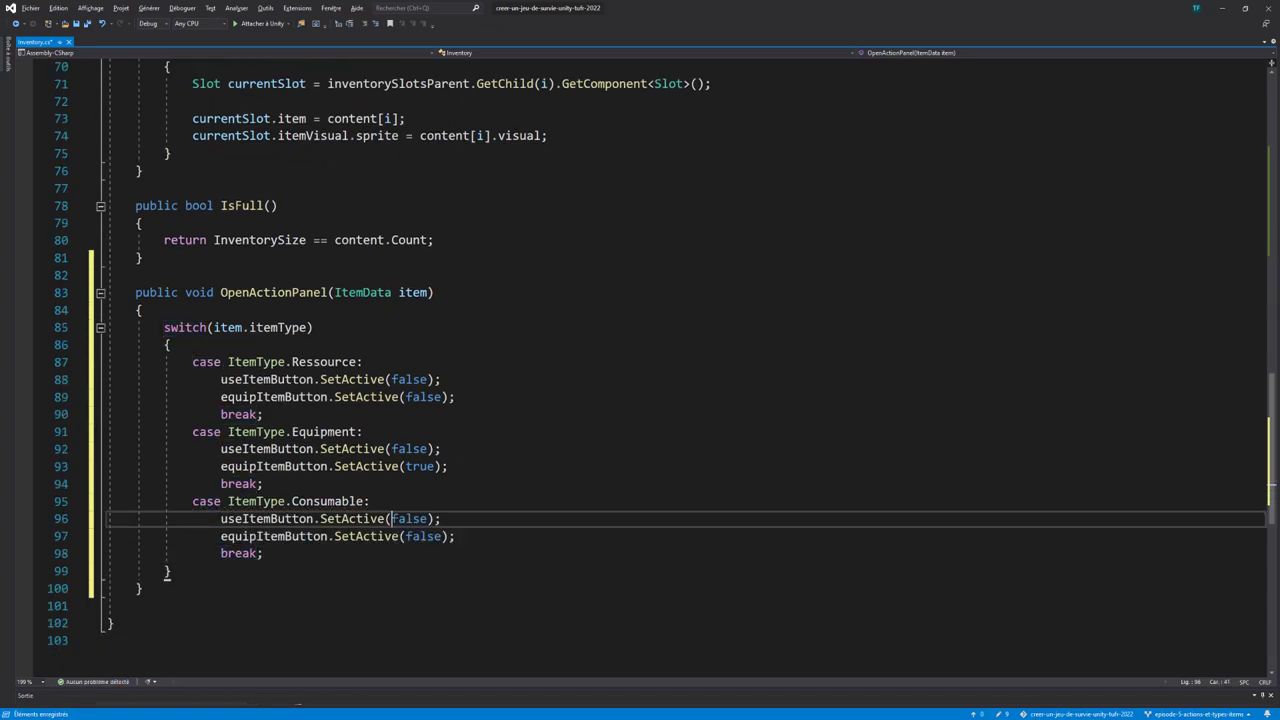
pyautogui.write('true')
pyautogui.doubleClick(422, 537)
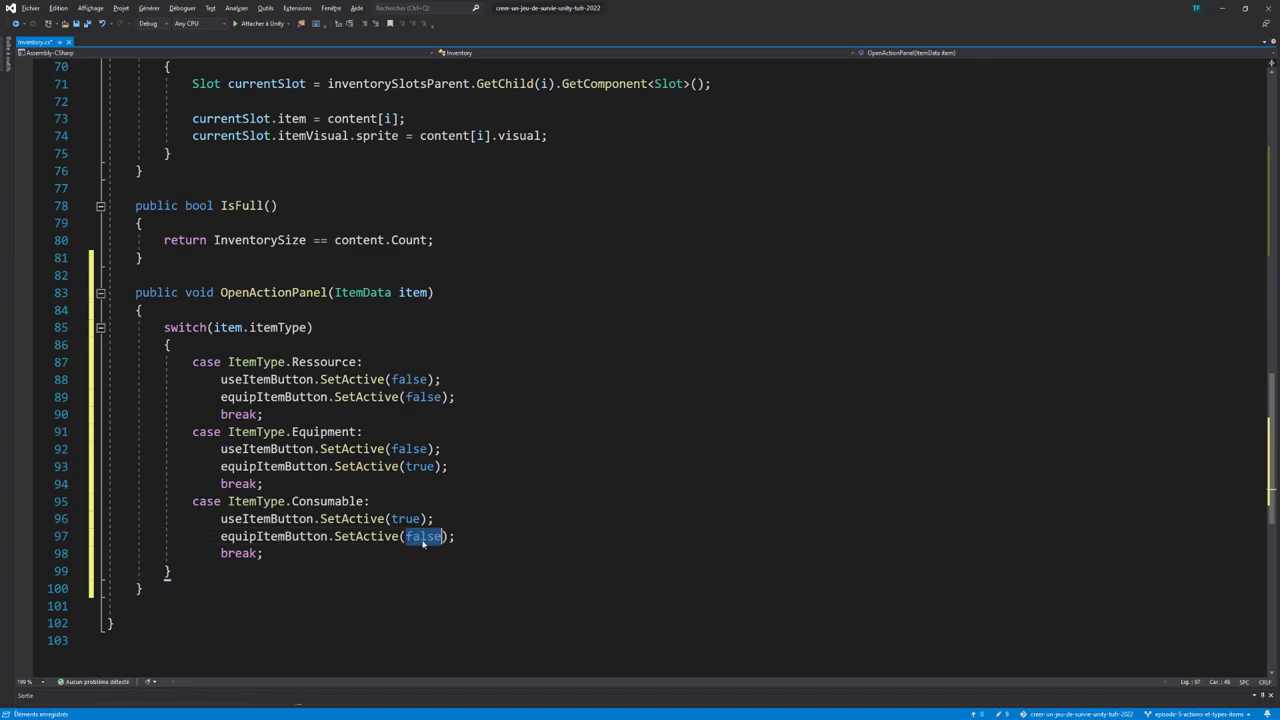
pyautogui.click(322, 555)
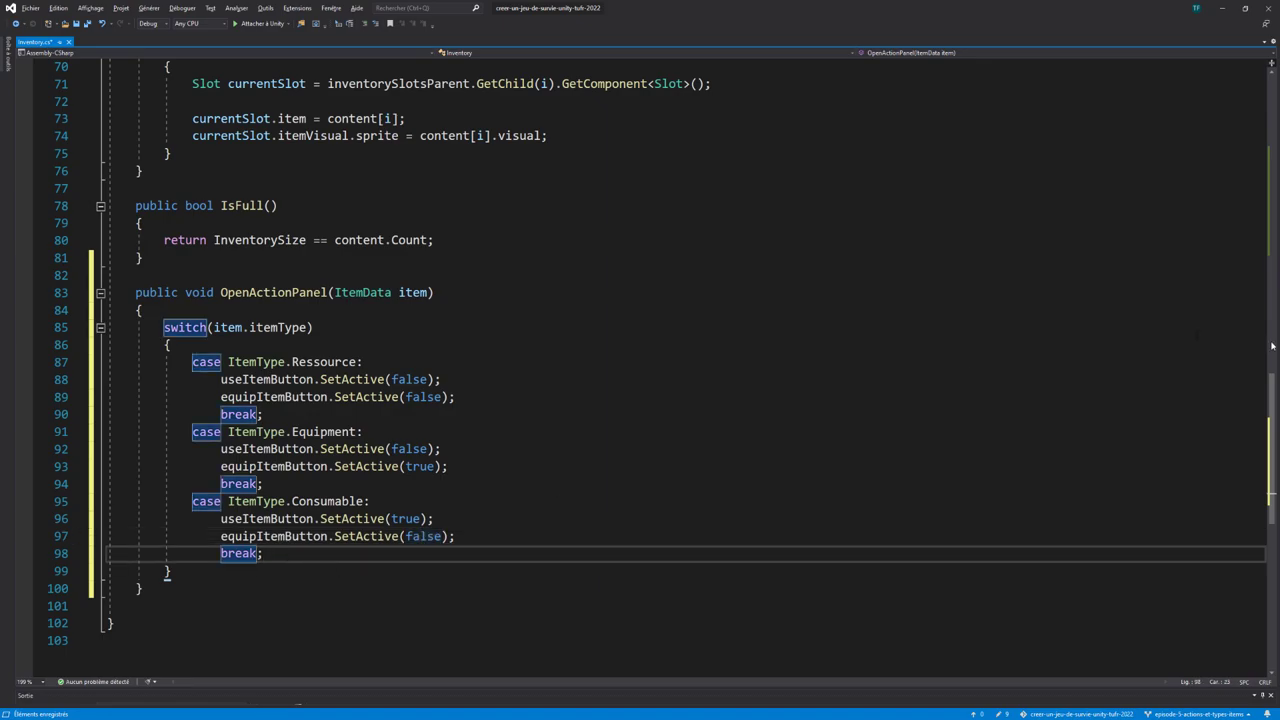
# Step: After the switch block, add actionPanel.SetActive(true) to show the action panel
pyautogui.press('Down')
pyautogui.press('Return')
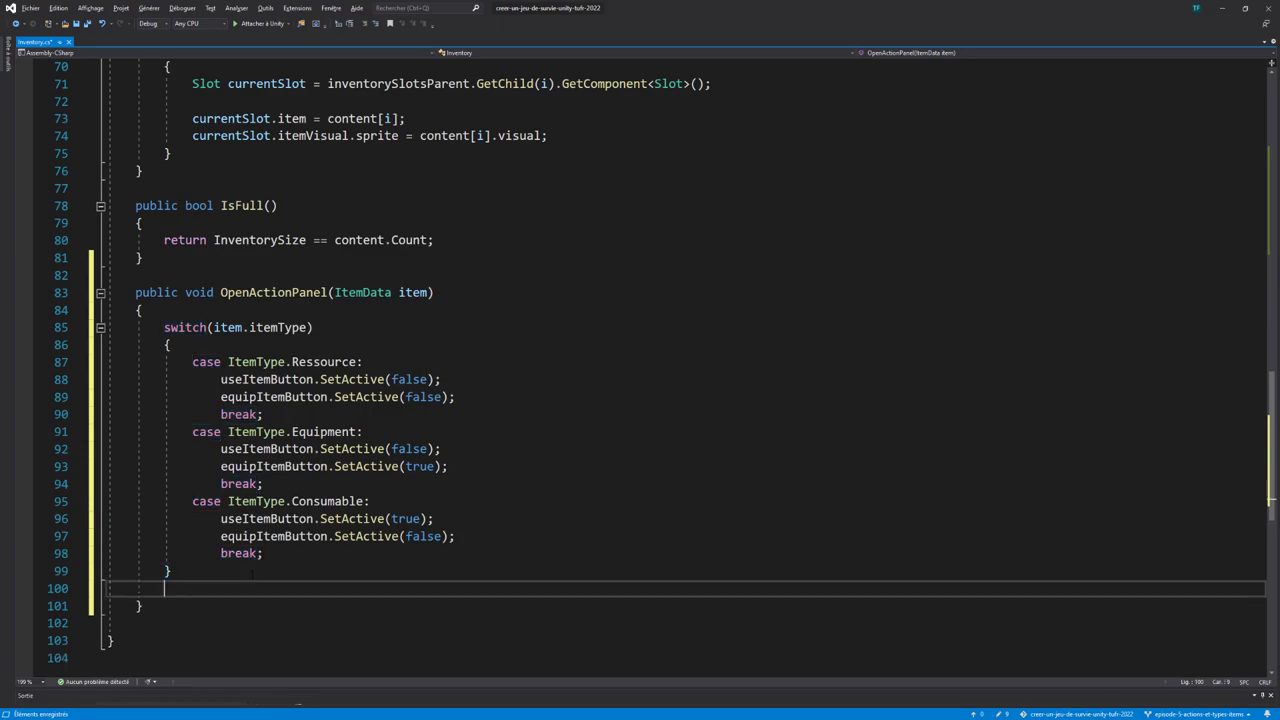
pyautogui.press('Return')
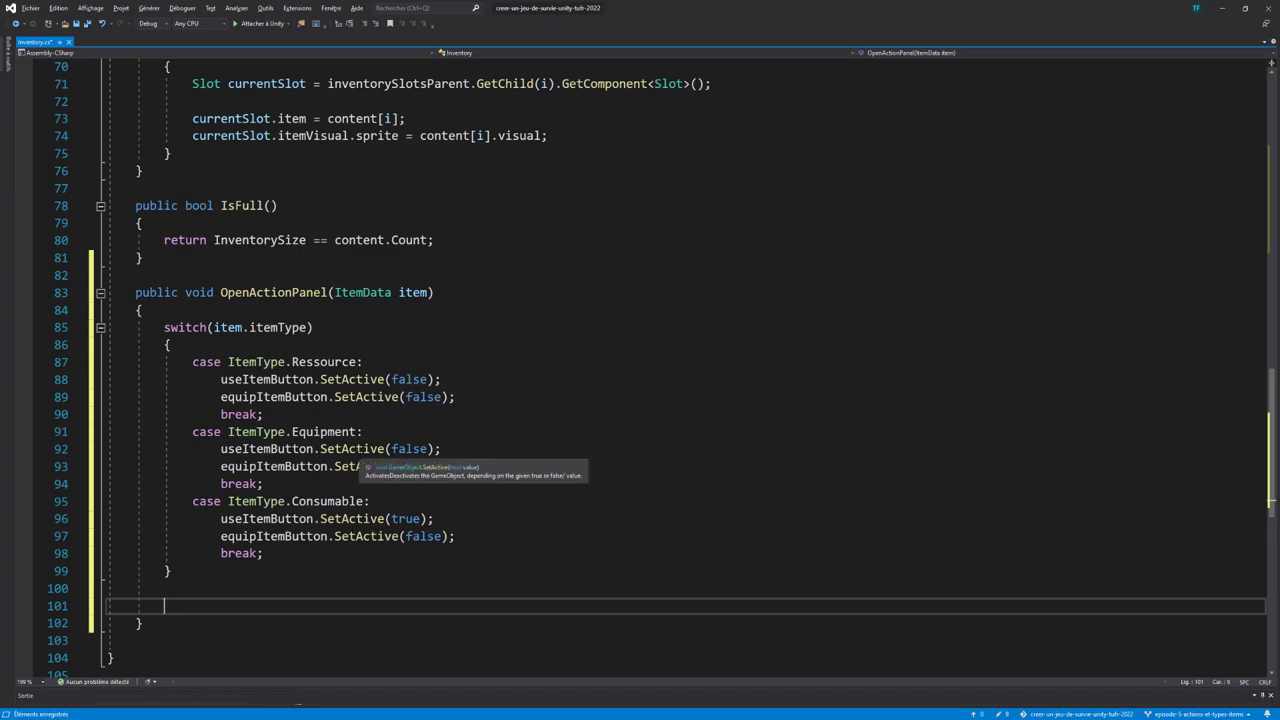
pyautogui.write('act')
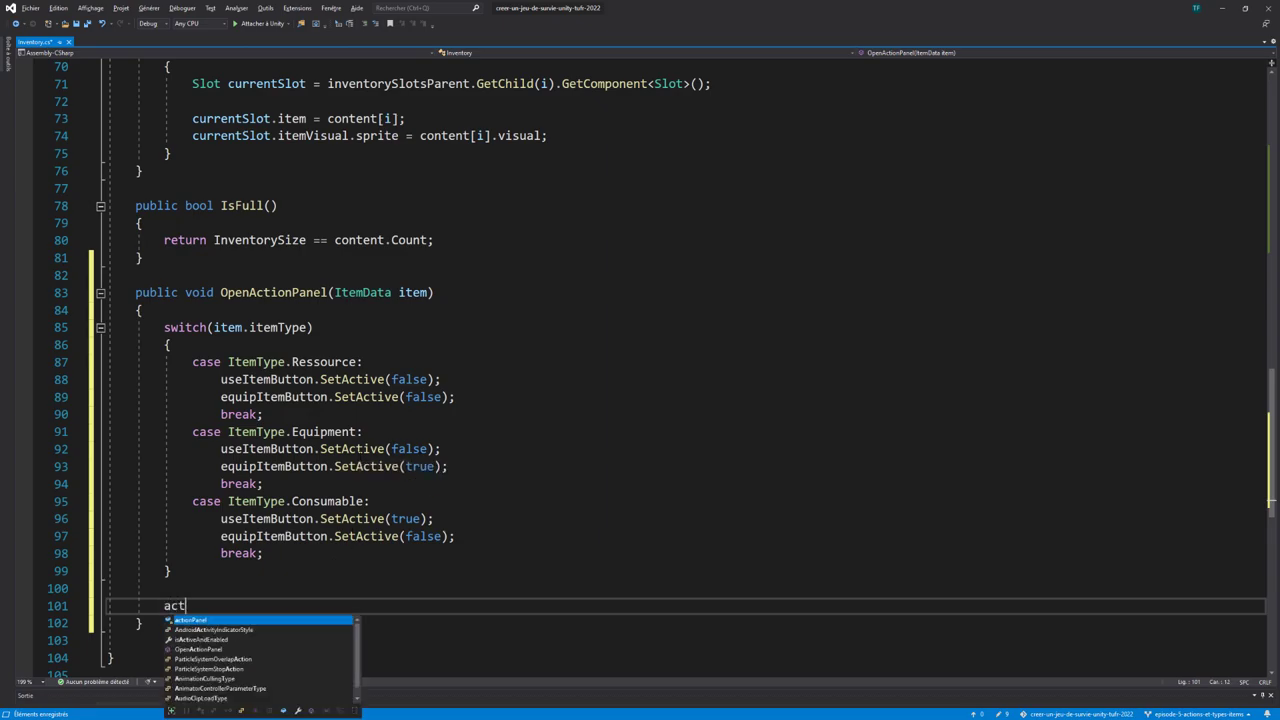
pyautogui.write('ion')
pyautogui.press('Tab')
pyautogui.write('.setA')
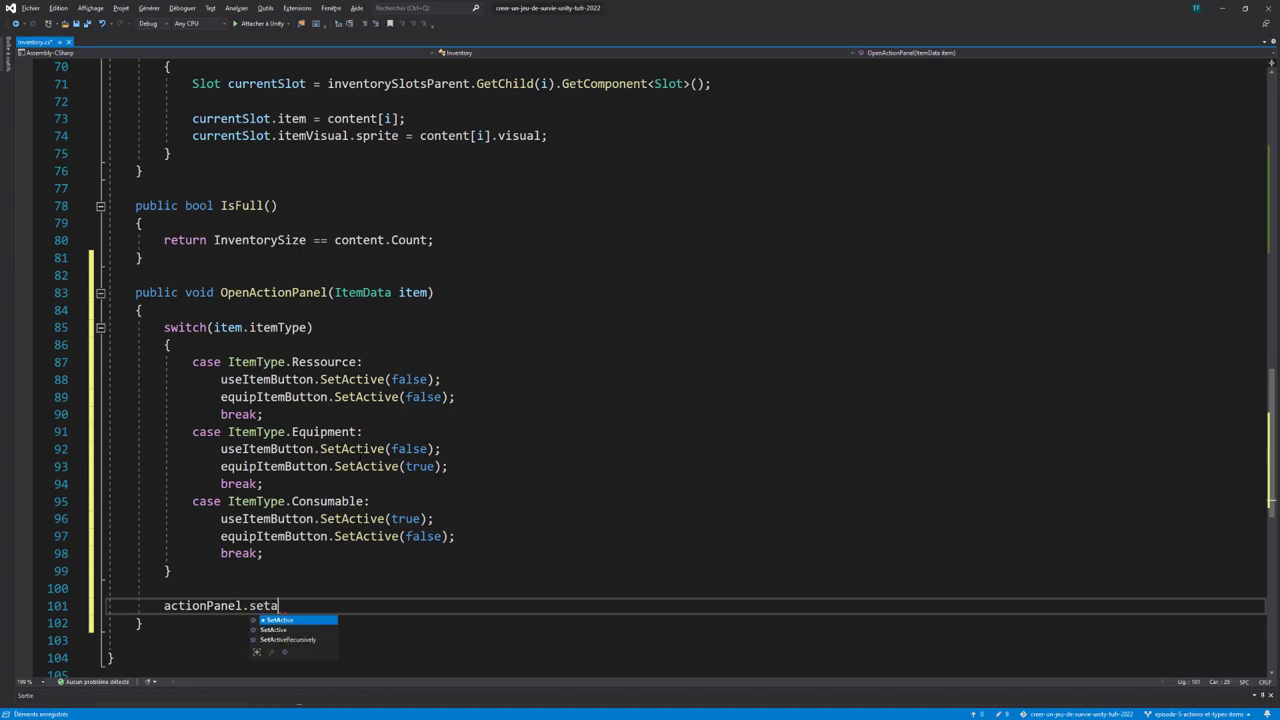
pyautogui.press('Tab')
pyautogui.write('(tr')
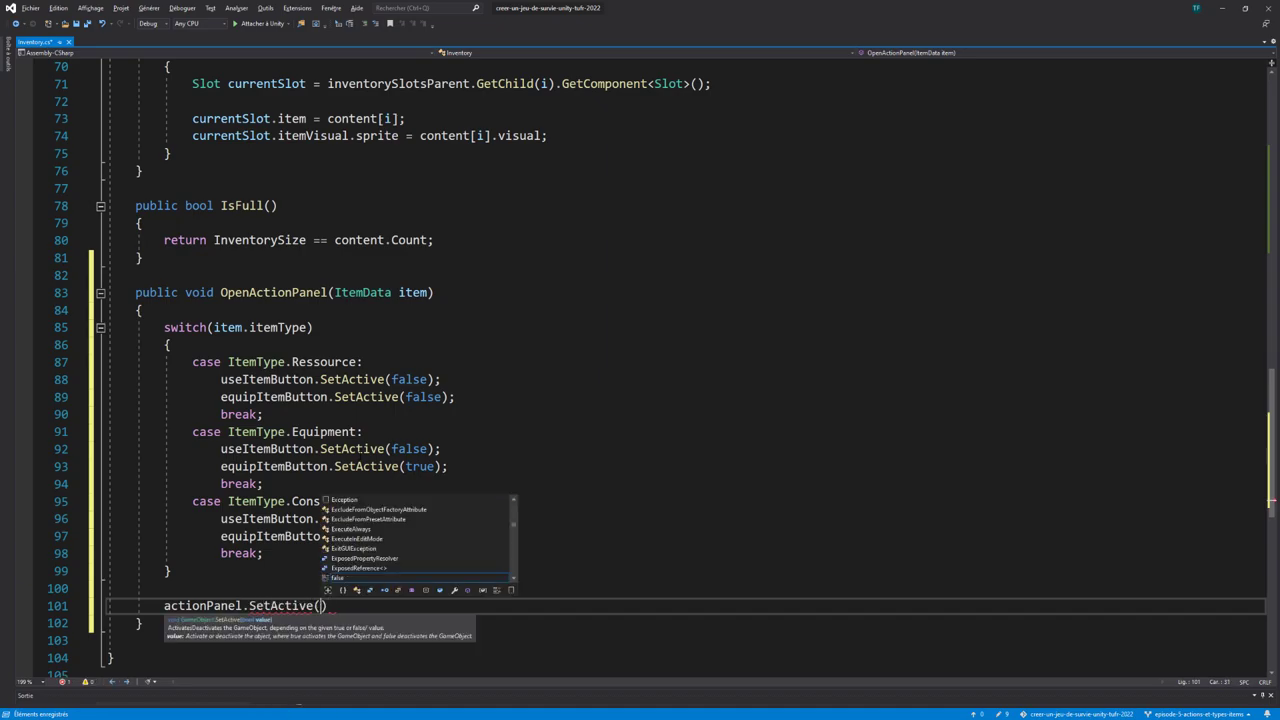
pyautogui.write('ue);')
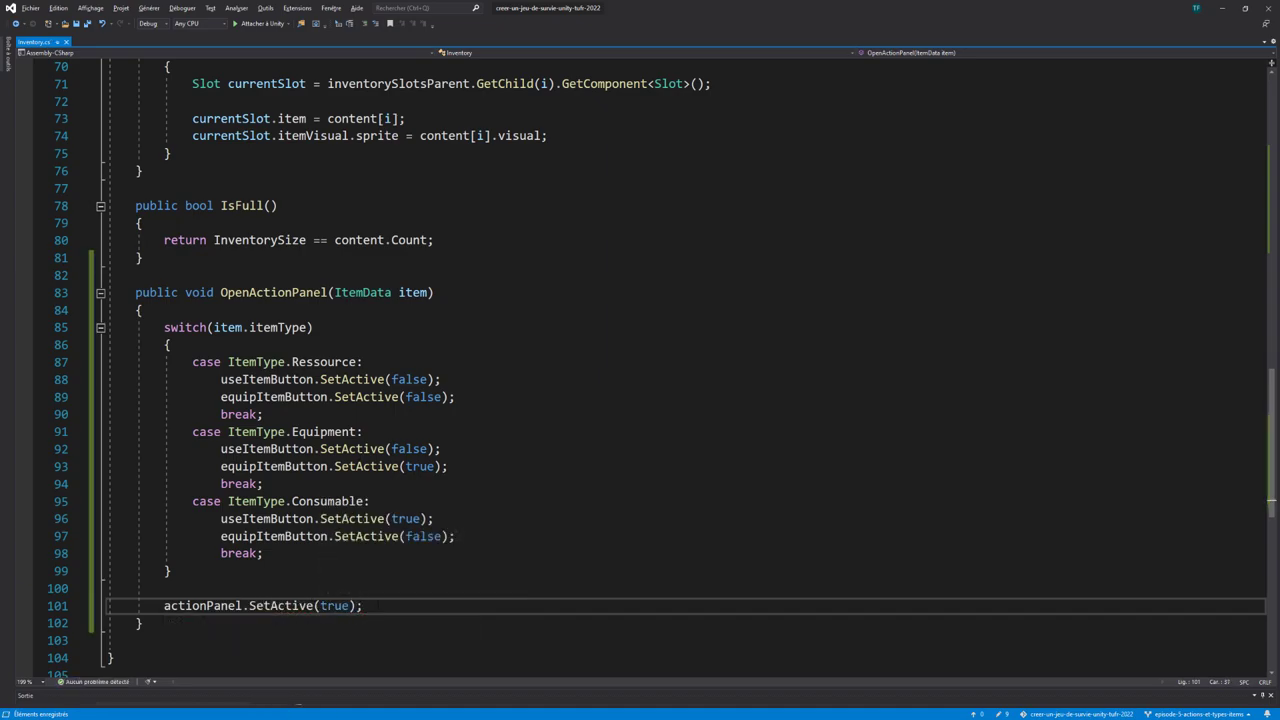
pyautogui.doubleClick(273, 292)
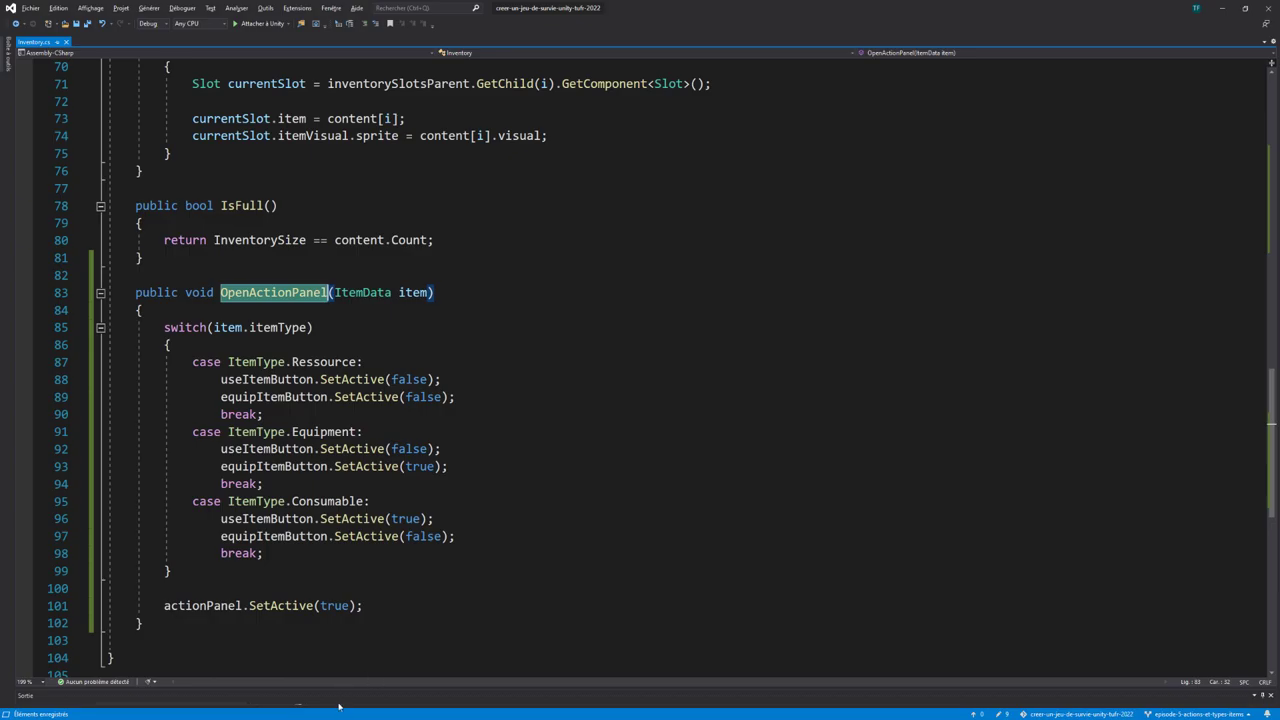
# Step: Open the Slot script from Unity's Project scripts folder in Visual Studio
pyautogui.hotkey('alt', 'Tab')
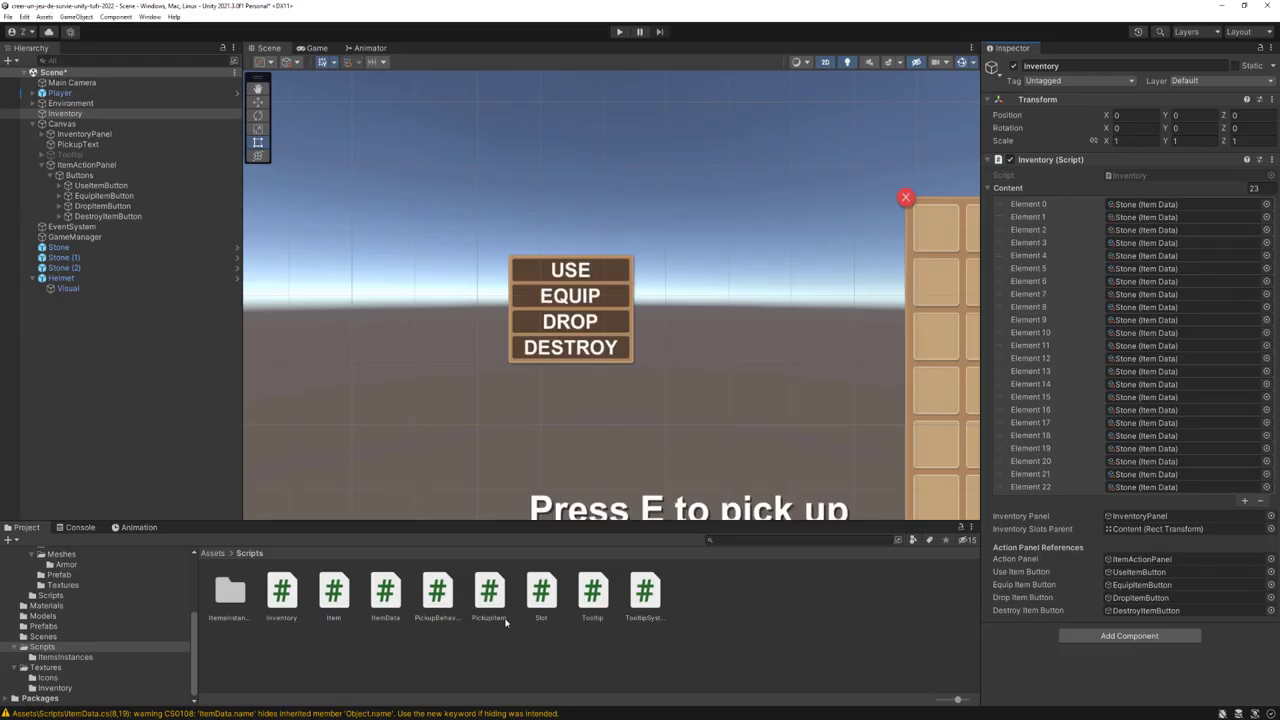
pyautogui.click(544, 593)
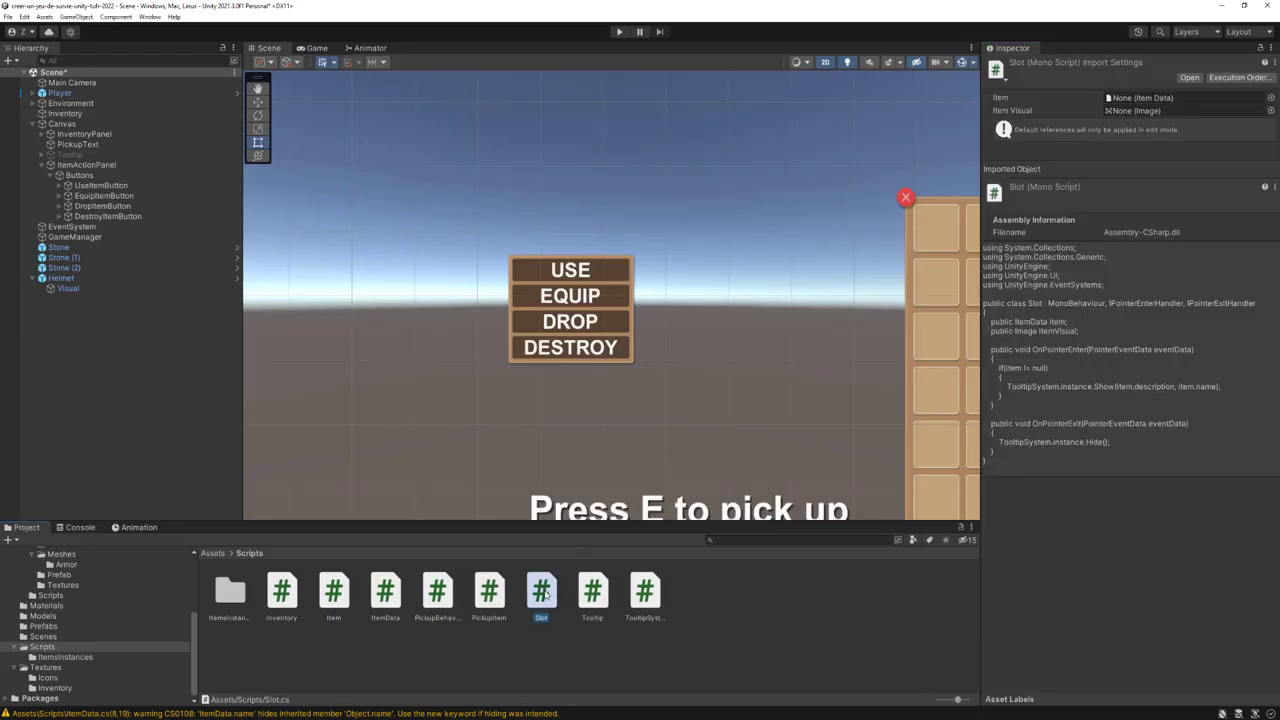
pyautogui.doubleClick(544, 593)
# Step: Add public void ClickOnSlot() calling Inventory.instance.OpenActionPanel(item) and save Slot.cs
pyautogui.click(478, 449)
pyautogui.press('Return')
pyautogui.press('Return')
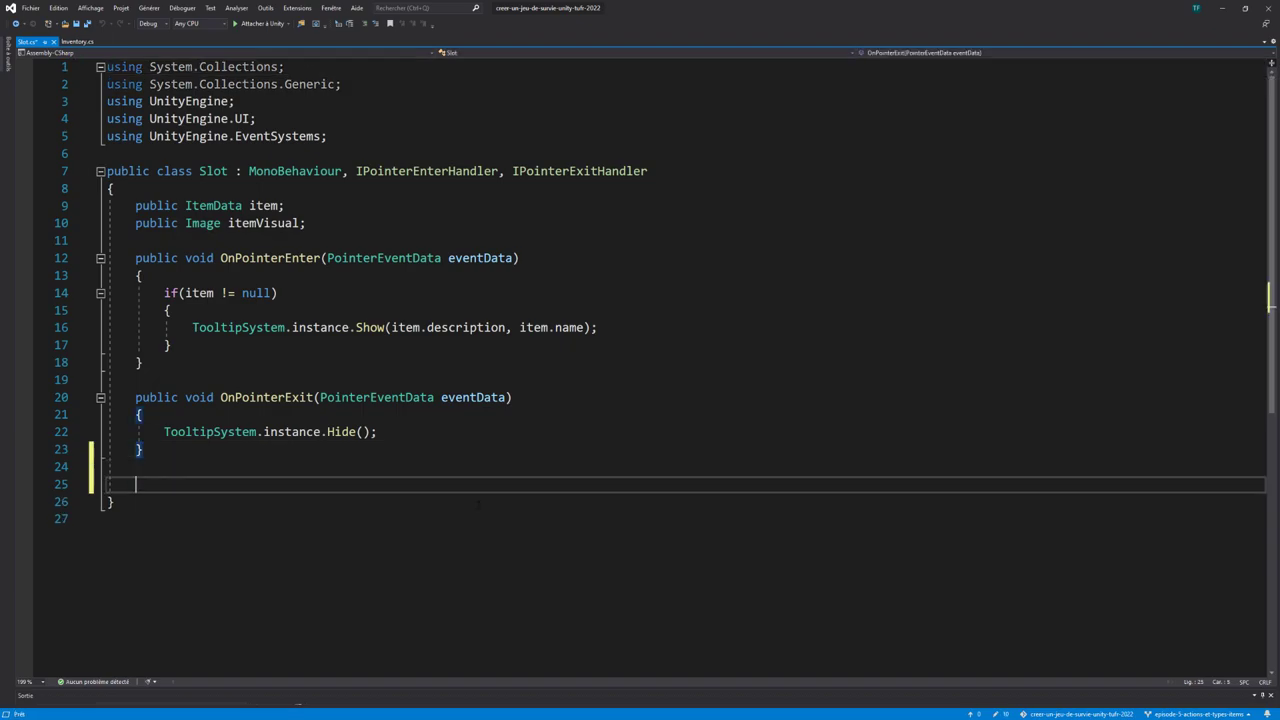
pyautogui.write('public void ')
pyautogui.write('Cli')
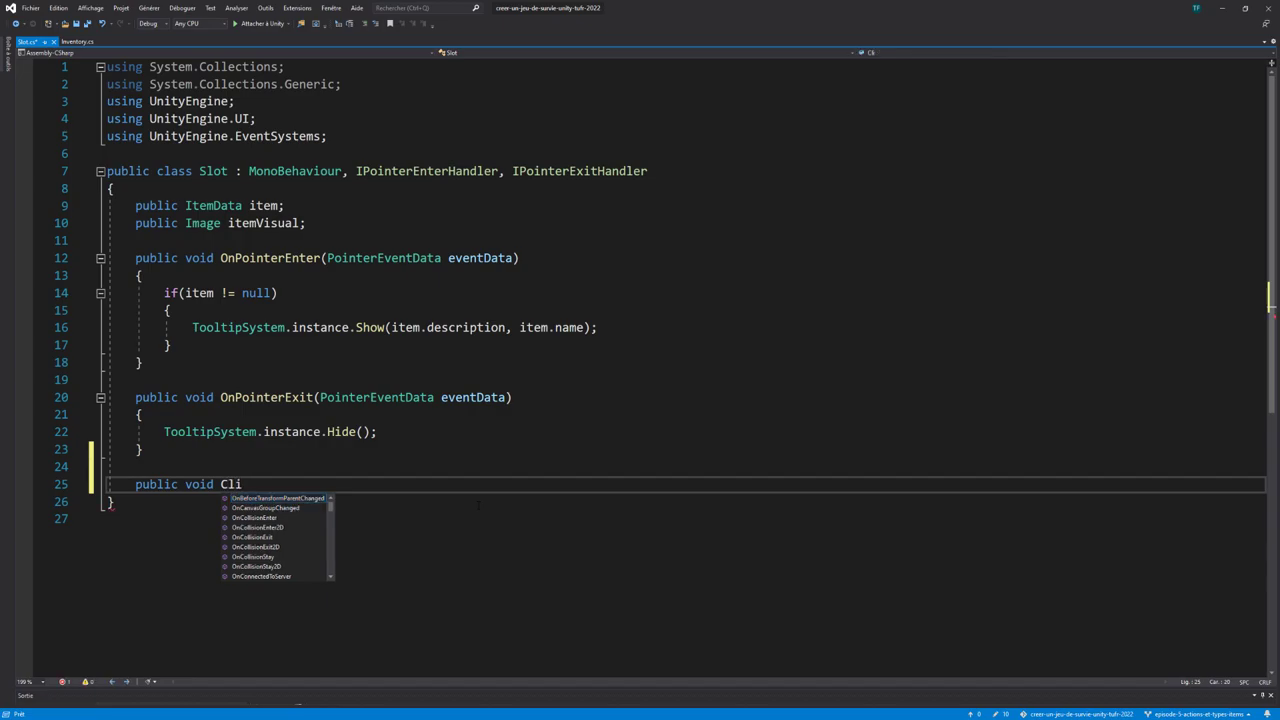
pyautogui.write('ckOnSlot(')
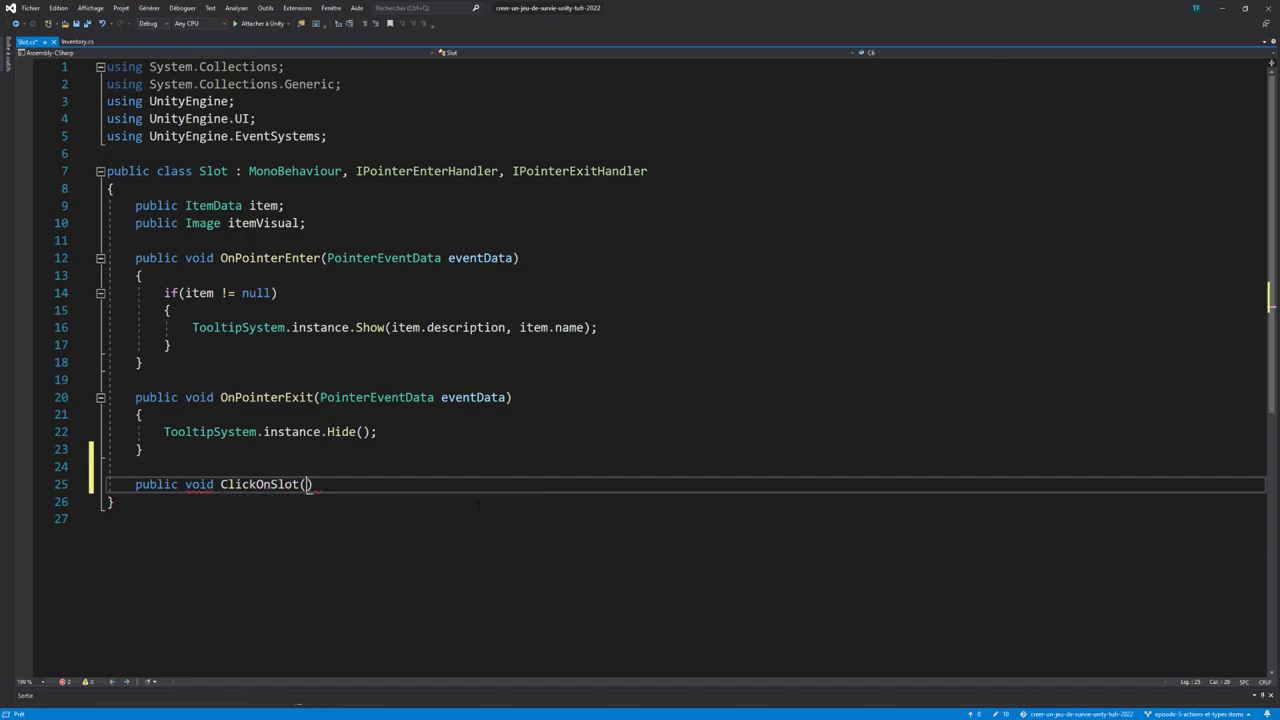
pyautogui.write(')')
pyautogui.press('Return')
pyautogui.write('{')
pyautogui.press('Return')
pyautogui.write('I')
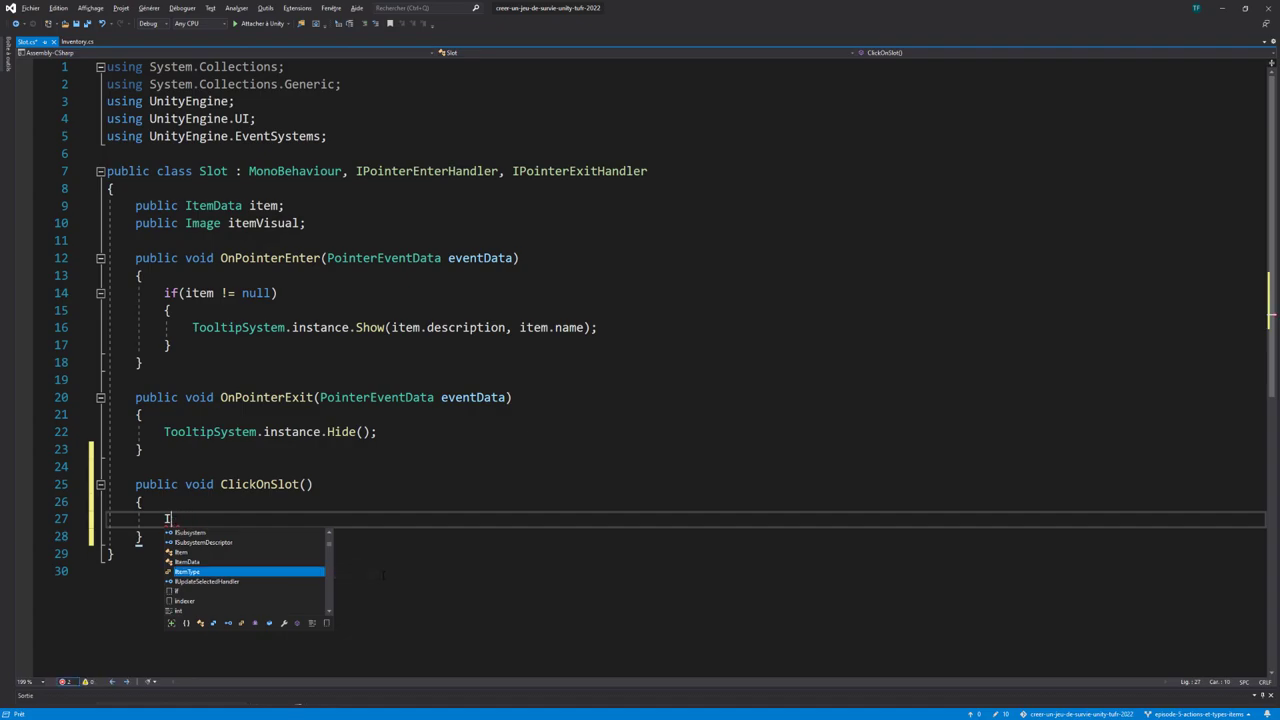
pyautogui.write('nventory.')
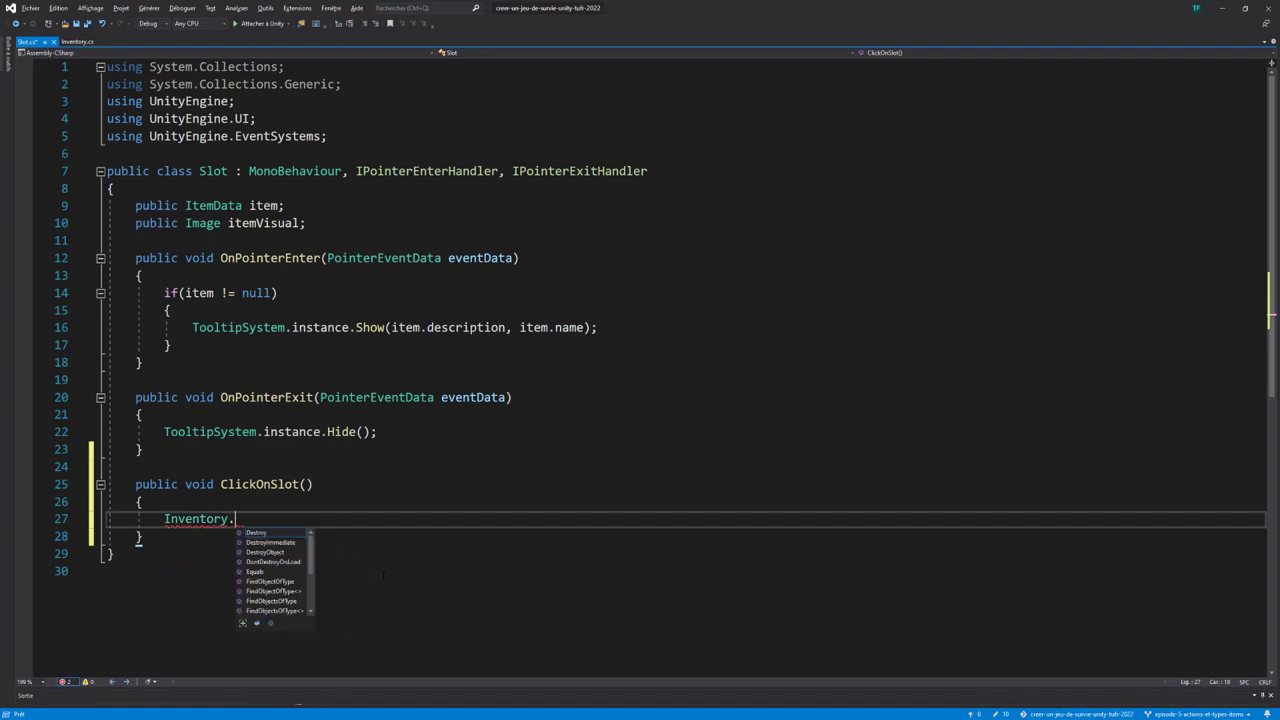
pyautogui.write('inst')
pyautogui.press('Tab')
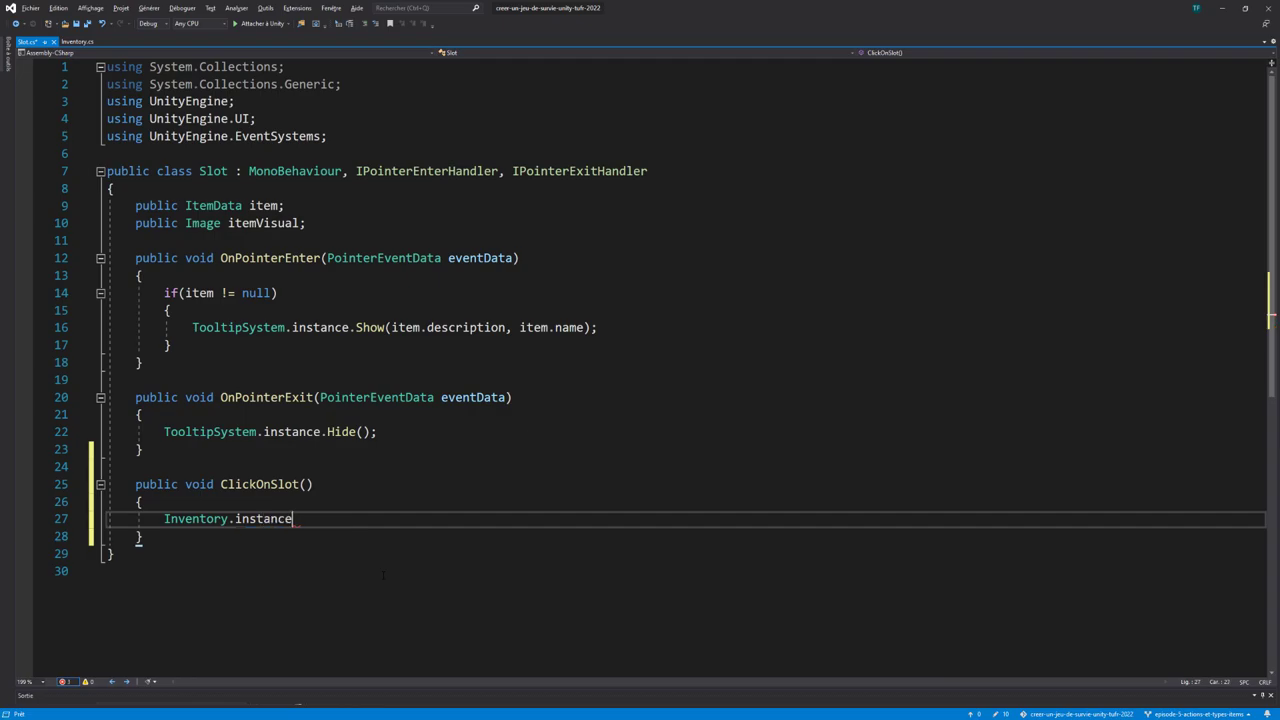
pyautogui.write('.Ope')
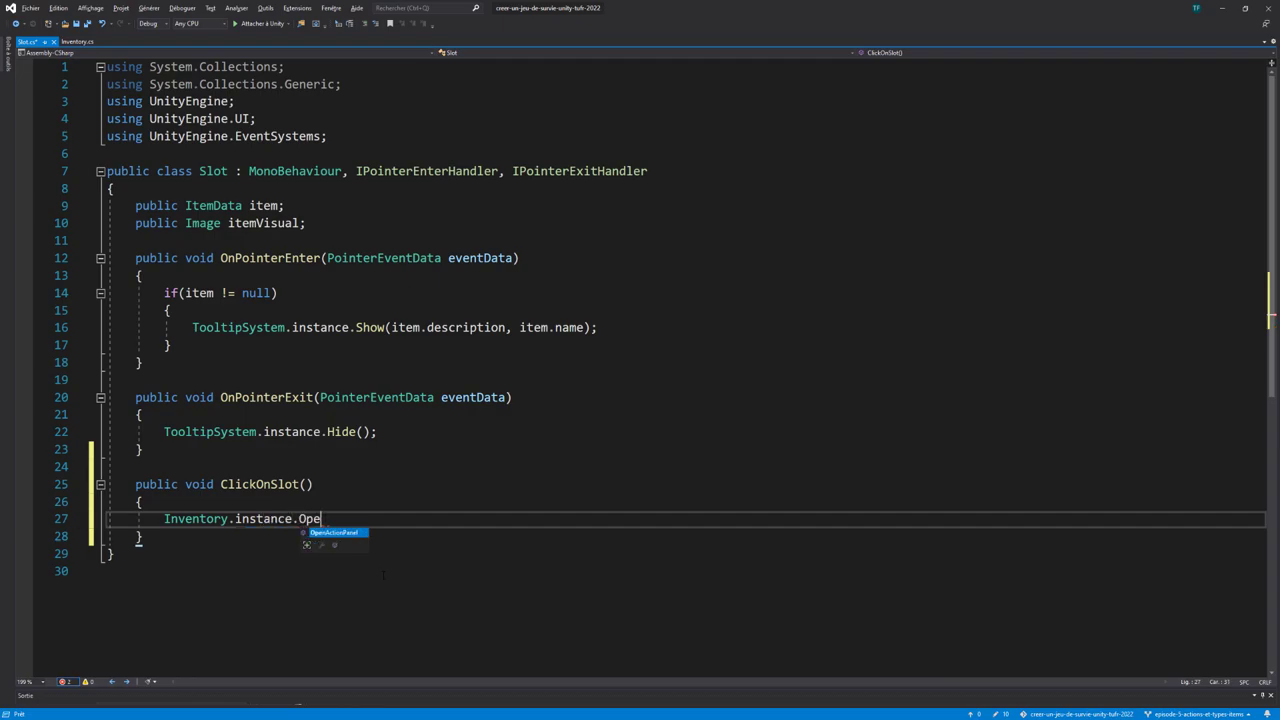
pyautogui.write('nActionPanel(')
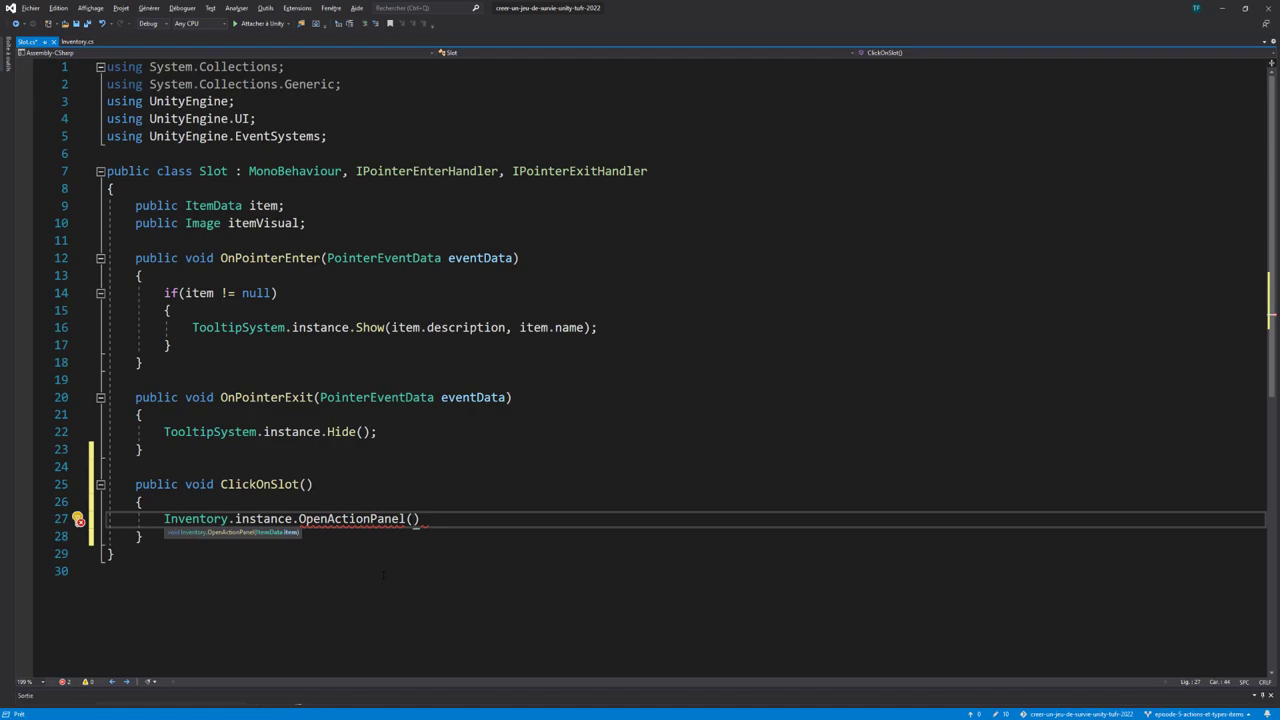
pyautogui.write('item);')
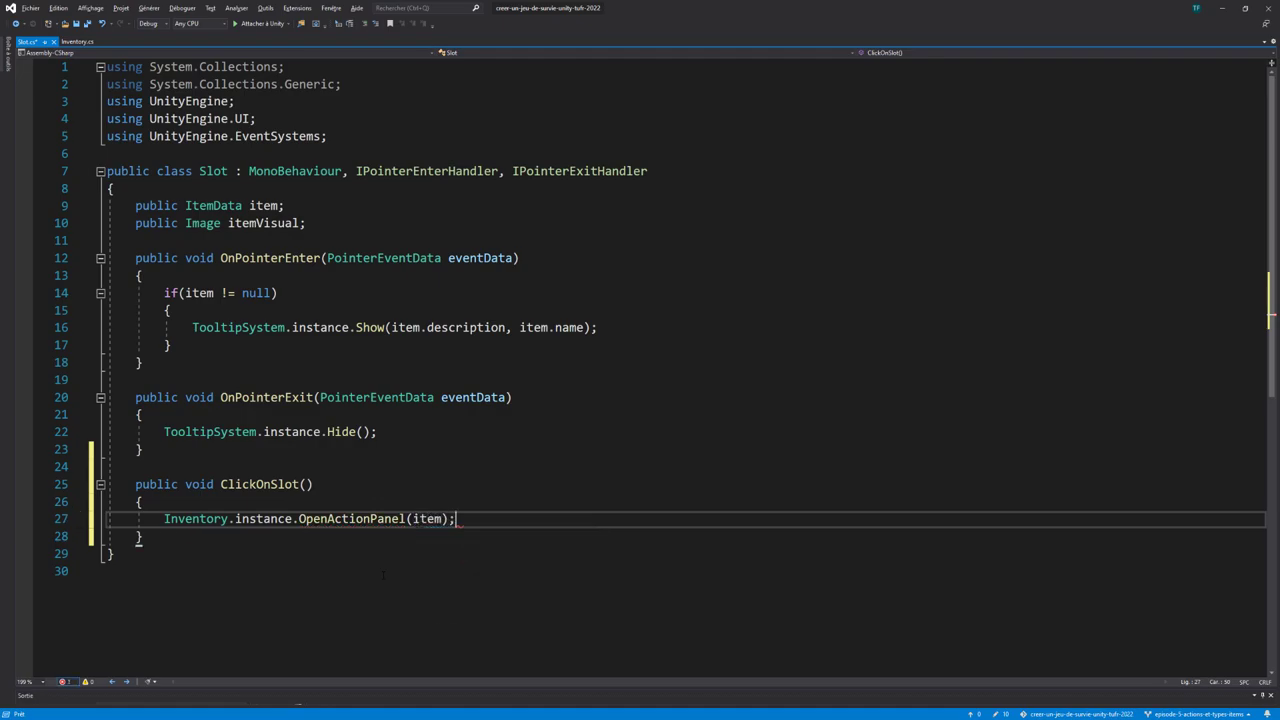
pyautogui.hotkey('ctrl', 's')
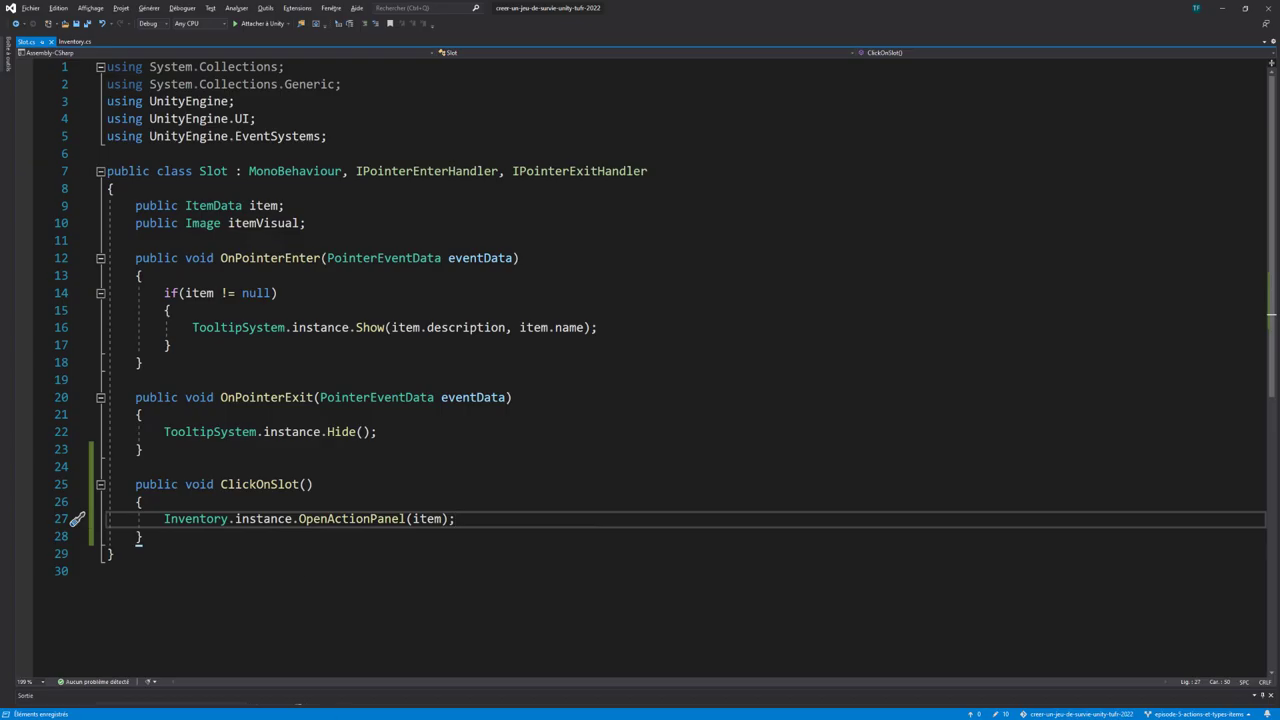
pyautogui.hotkey('alt', 'Tab')
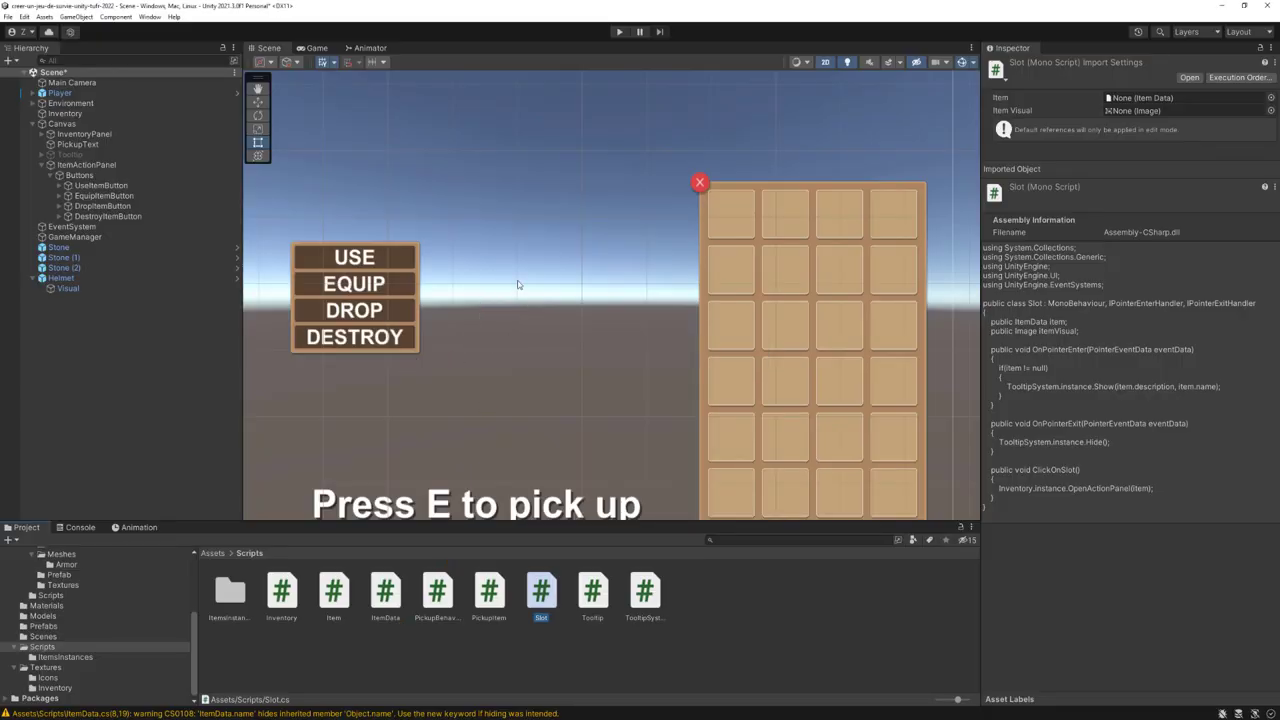
# Step: Expand InventoryPanel in the Hierarchy and select its first Slot
pyautogui.click(100, 133)
pyautogui.press('Right')
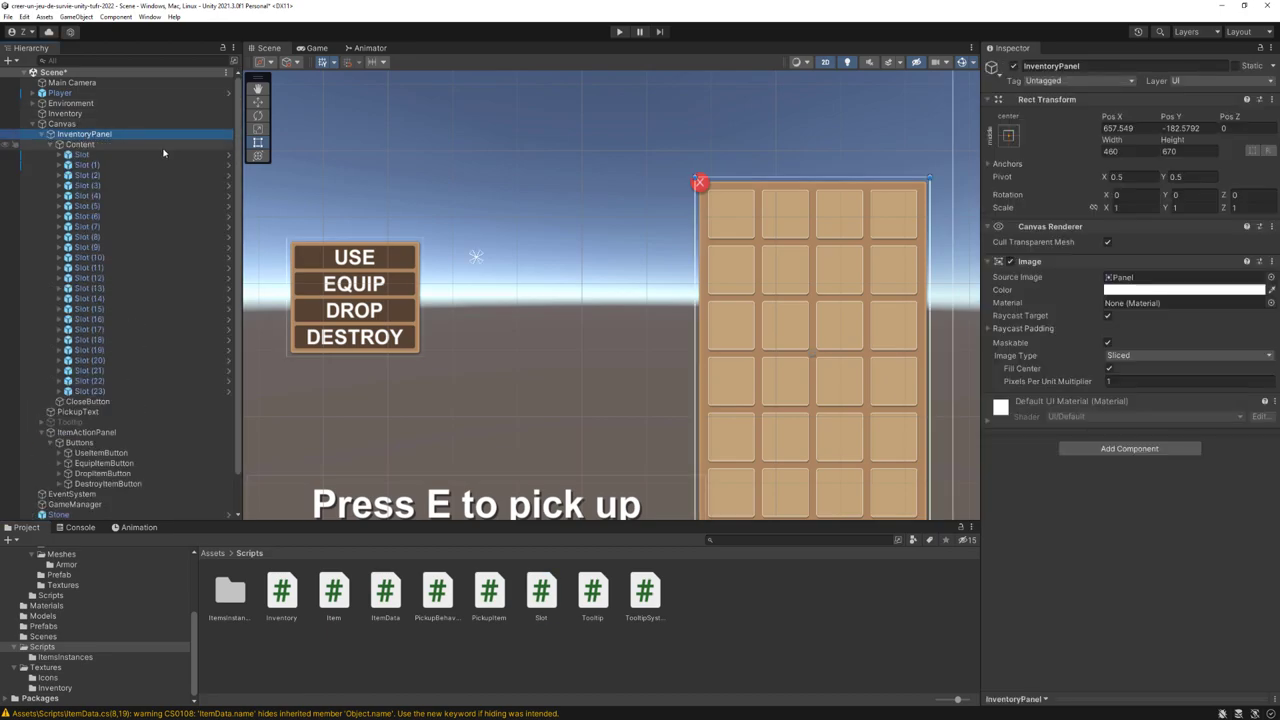
pyautogui.click(163, 153)
pyautogui.moveTo(604, 212); pyautogui.dragTo(571, 208, button='middle')
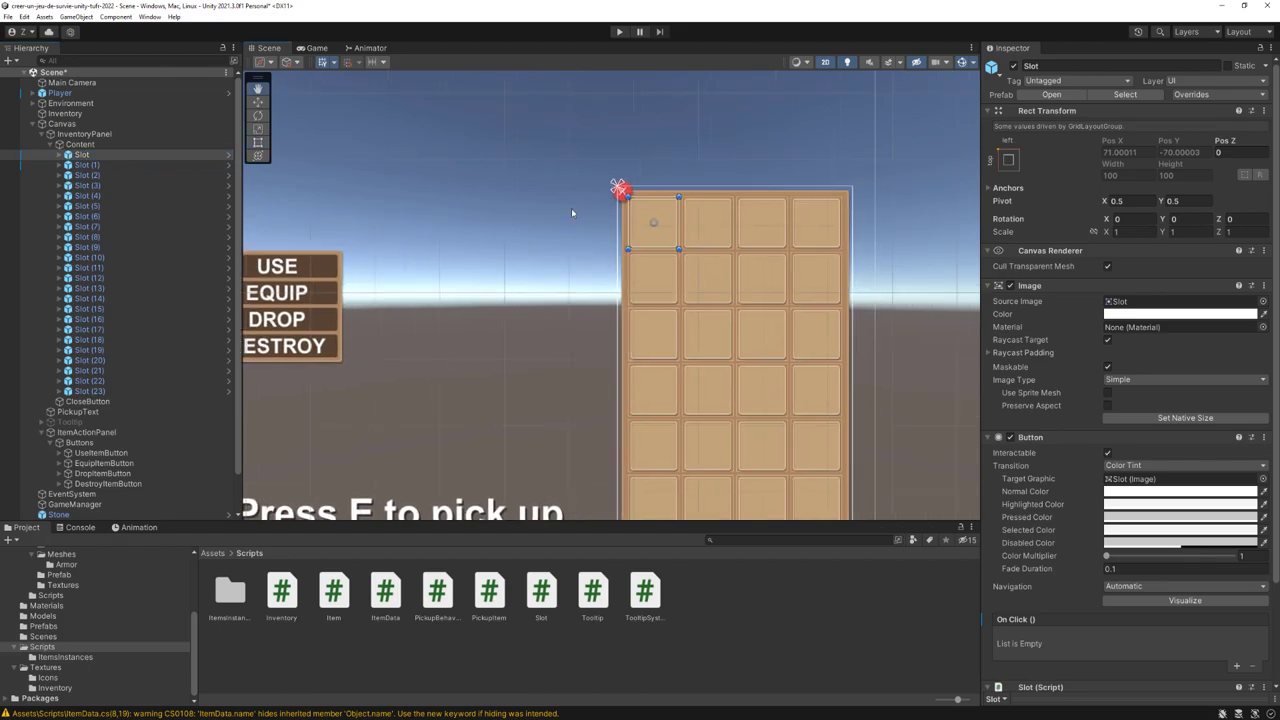
pyautogui.scroll(2, 715, 205)
pyautogui.scroll(-3, 1066, 427)
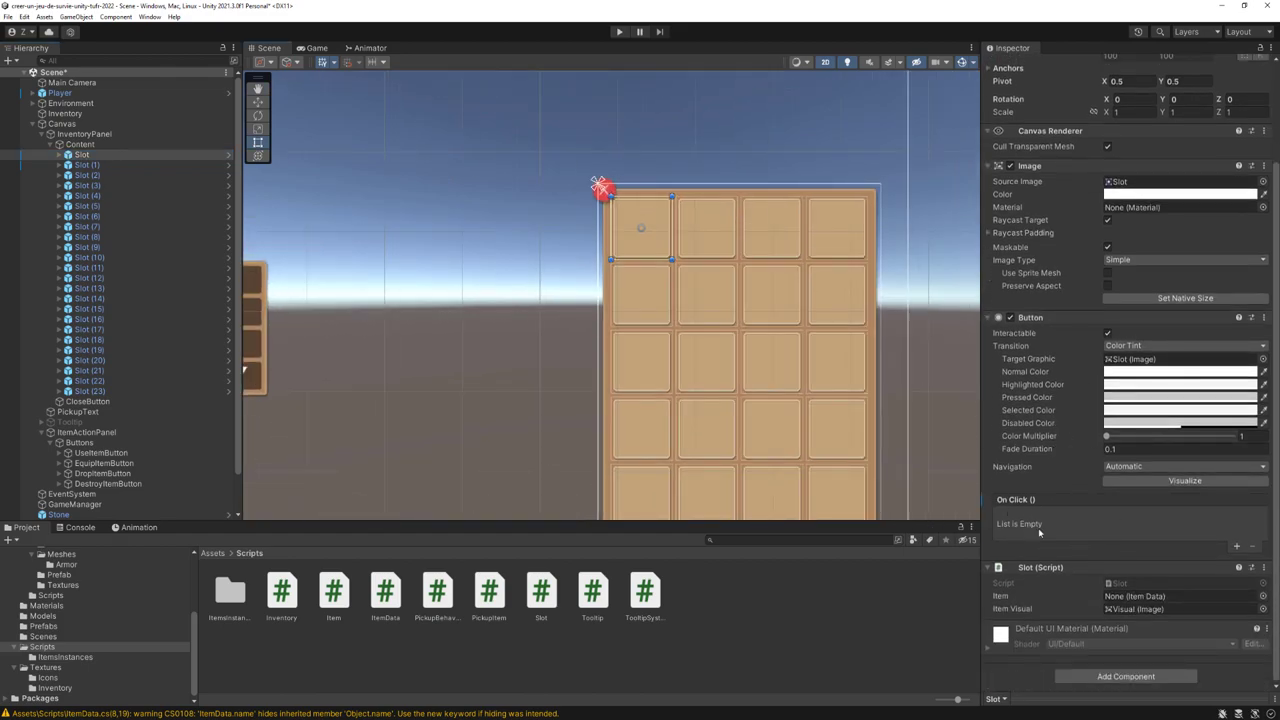
# Step: Add an On Click entry targeting the Slot object that calls Slot.ClickOnSlot()
pyautogui.click(1236, 547)
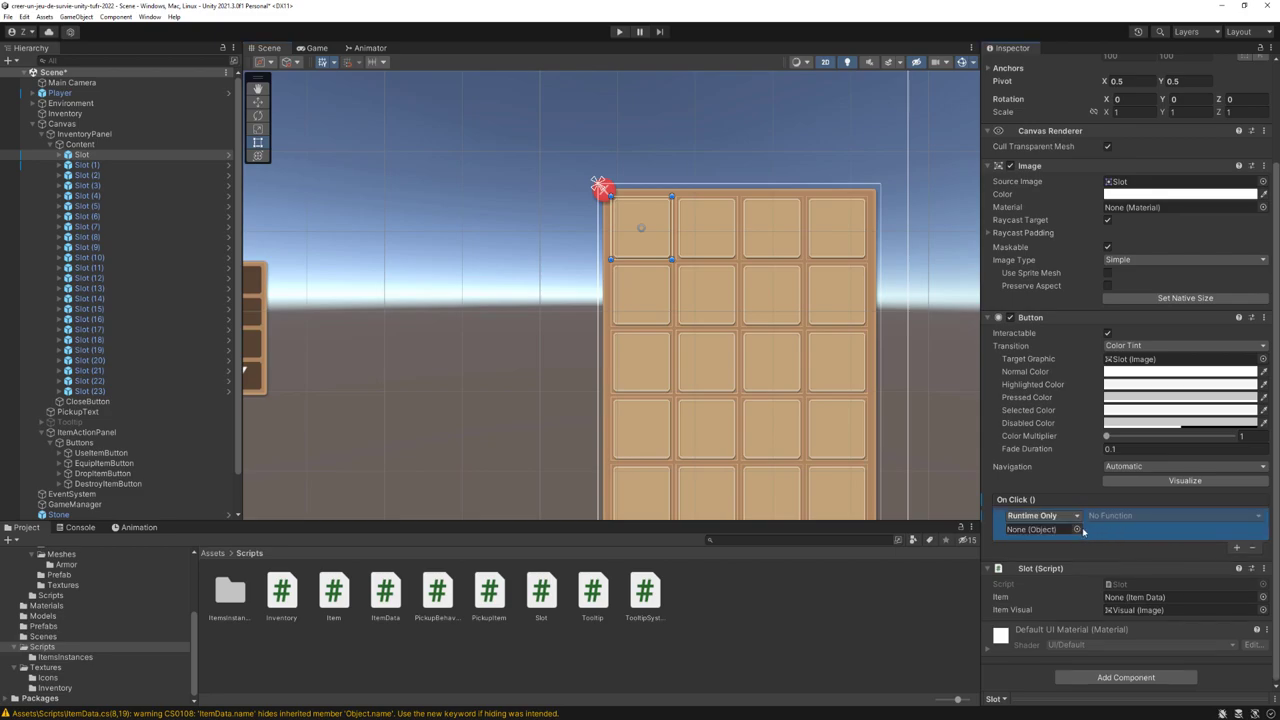
pyautogui.click(82, 157)
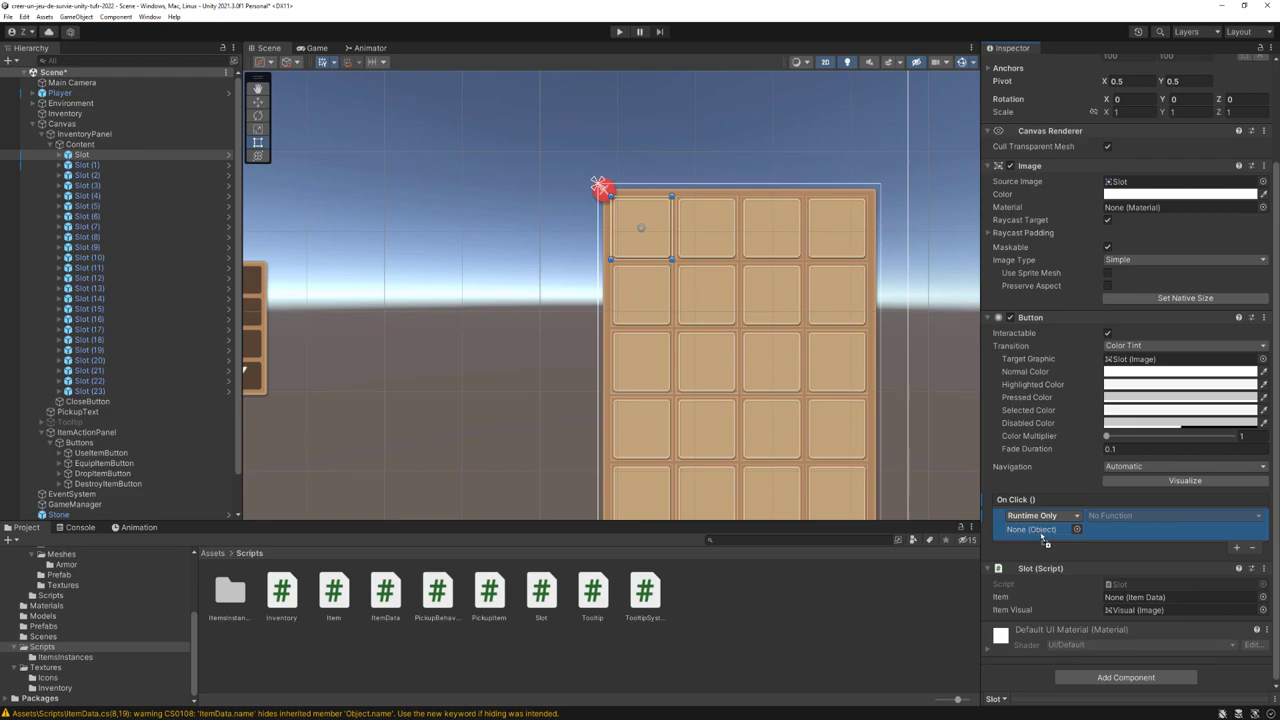
pyautogui.moveTo(82, 157); pyautogui.dragTo(1043, 538)
pyautogui.click(1112, 515)
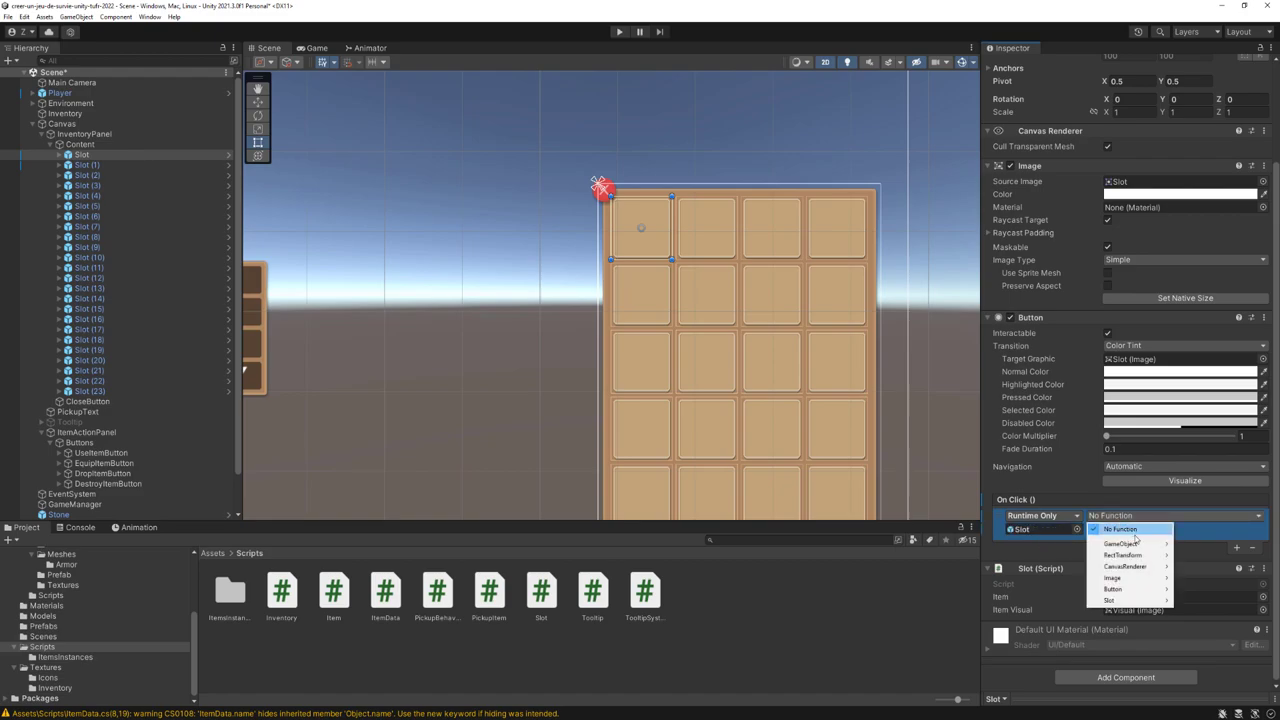
pyautogui.moveTo(1110, 601)
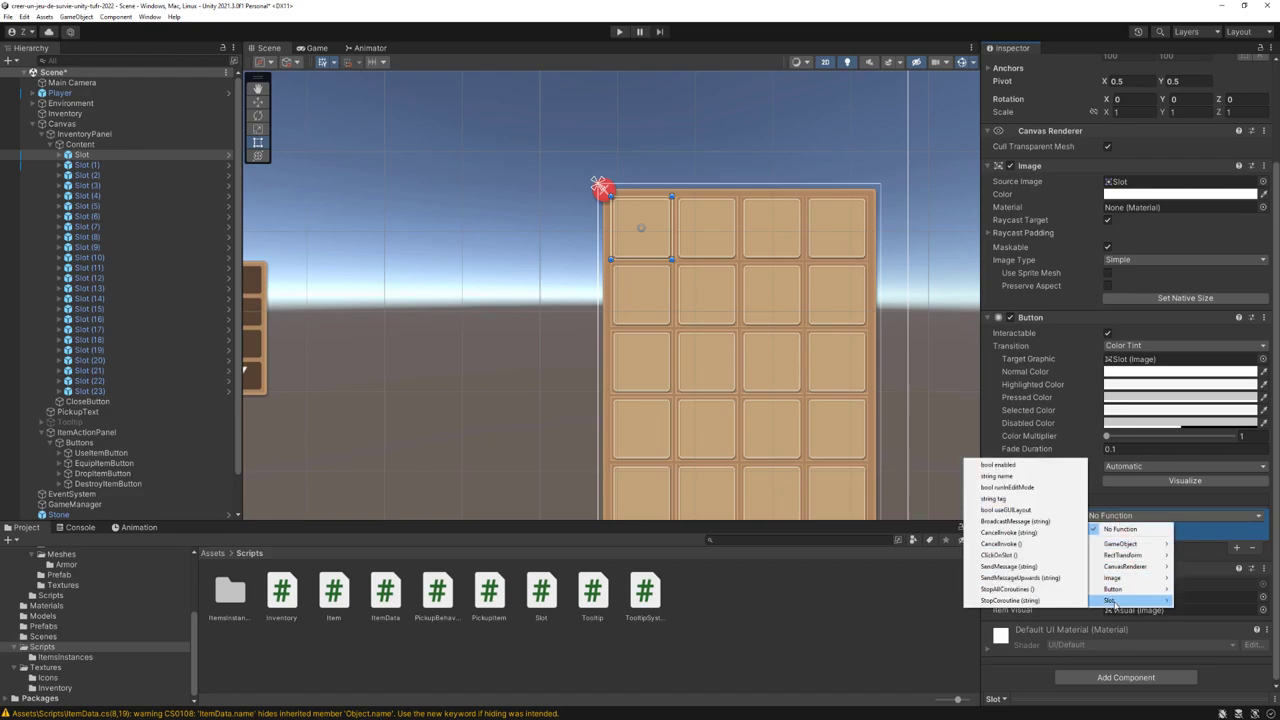
pyautogui.click(1005, 555)
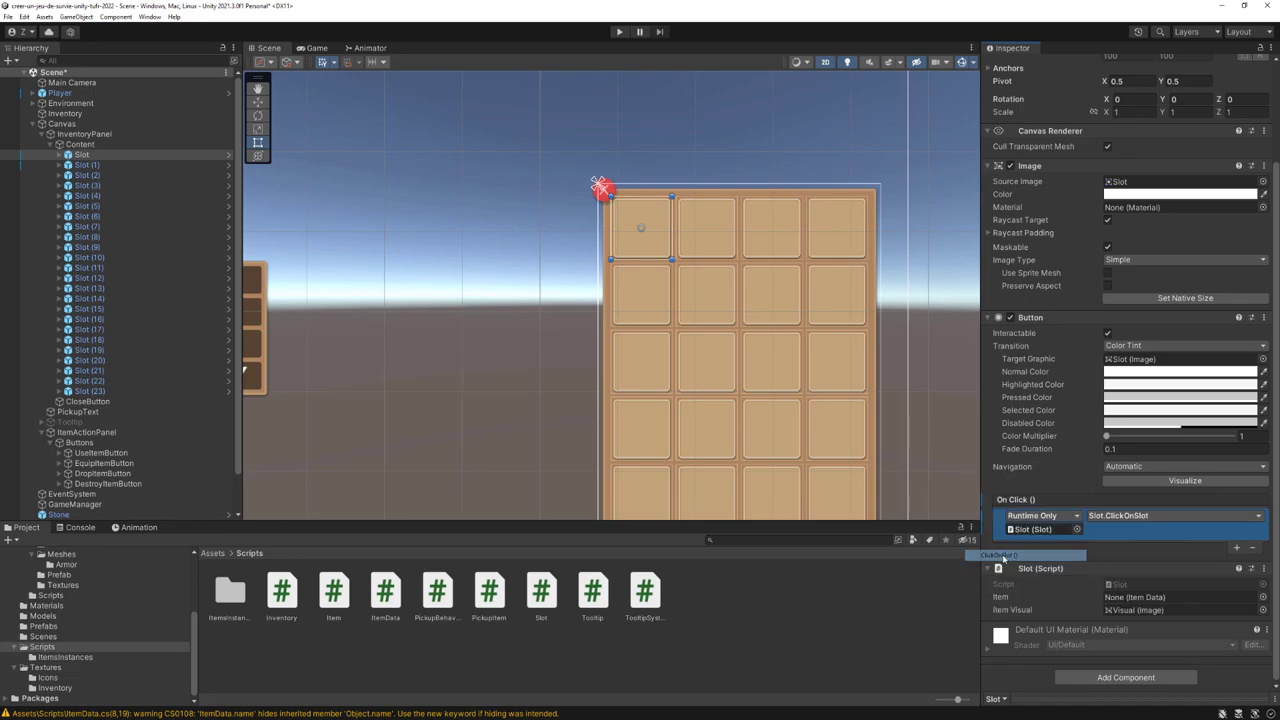
pyautogui.scroll(3, 1158, 410)
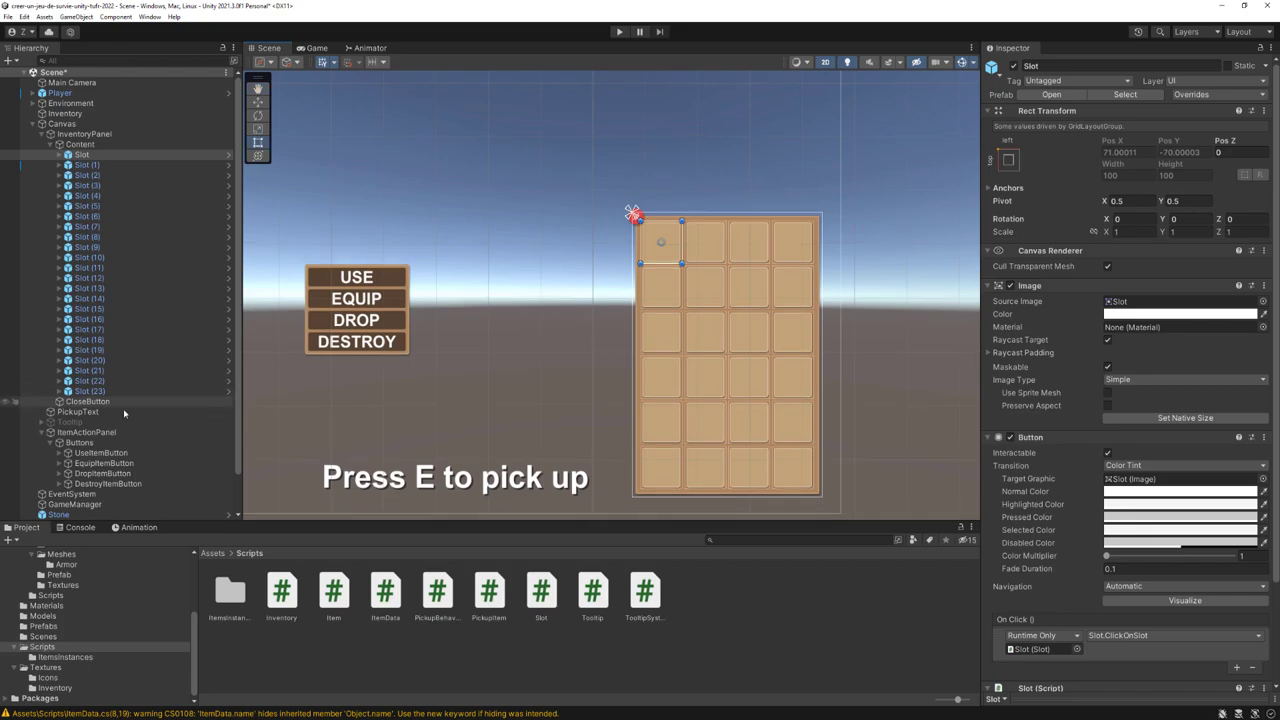
# Step: Deactivate ItemActionPanel so it starts hidden
pyautogui.click(53, 144)
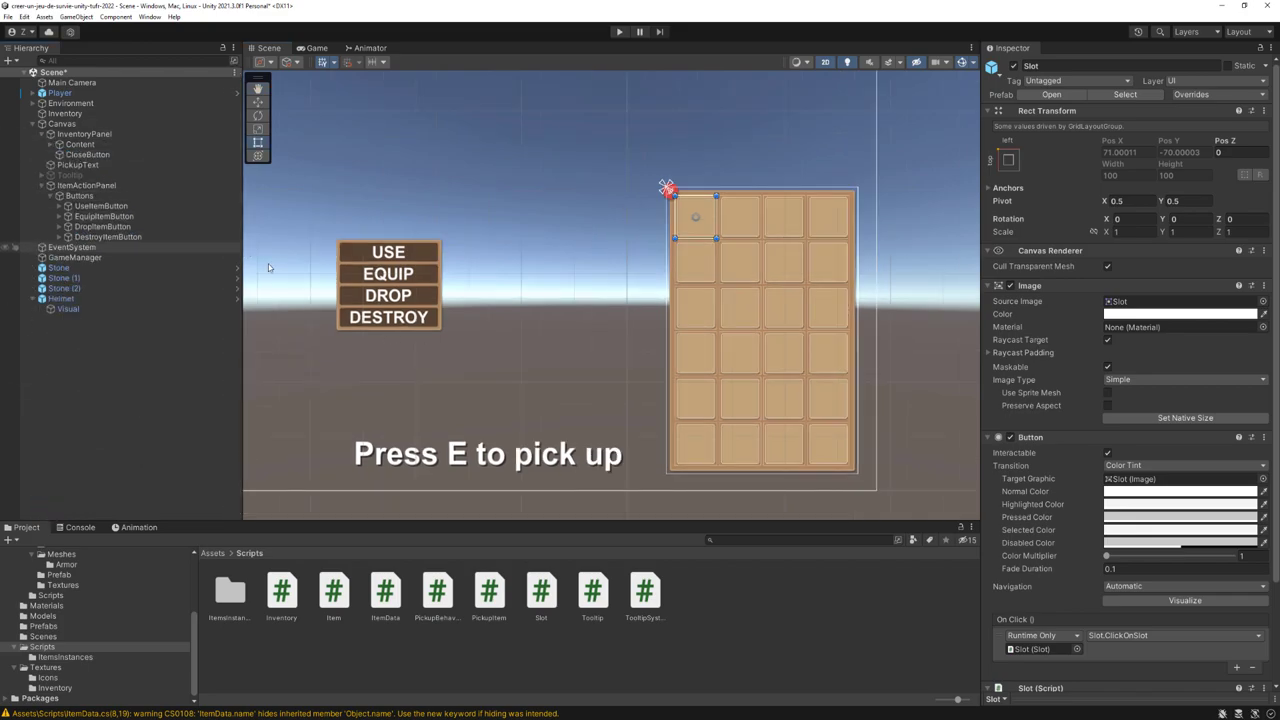
pyautogui.click(87, 186)
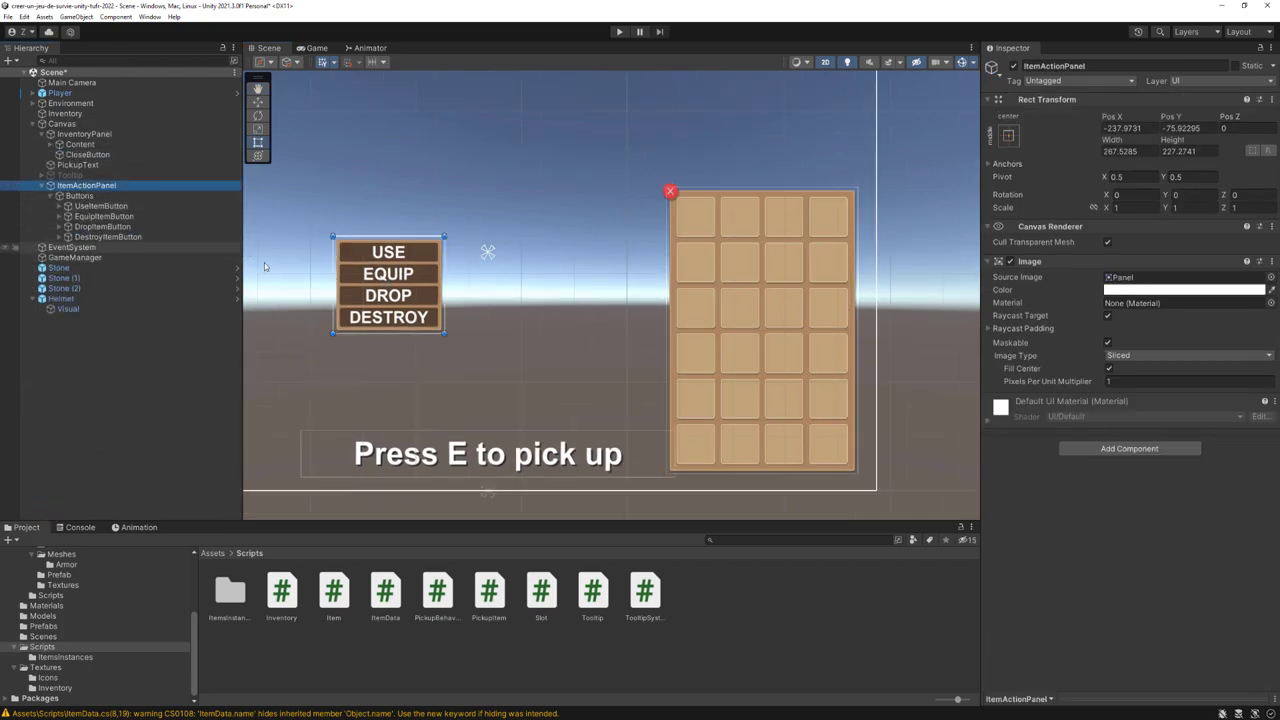
pyautogui.scroll(2, 410, 263)
pyautogui.scroll(2, 410, 263)
pyautogui.moveTo(410, 263); pyautogui.dragTo(465, 265, button='middle')
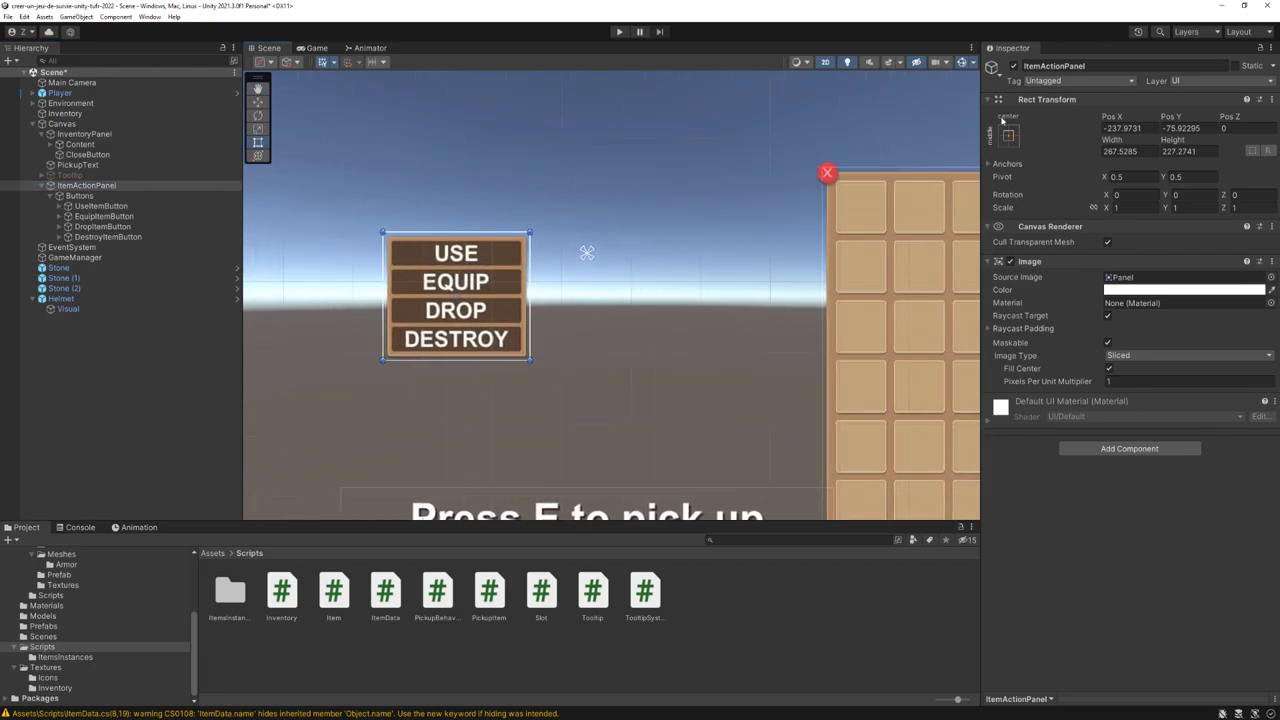
pyautogui.click(1013, 66)
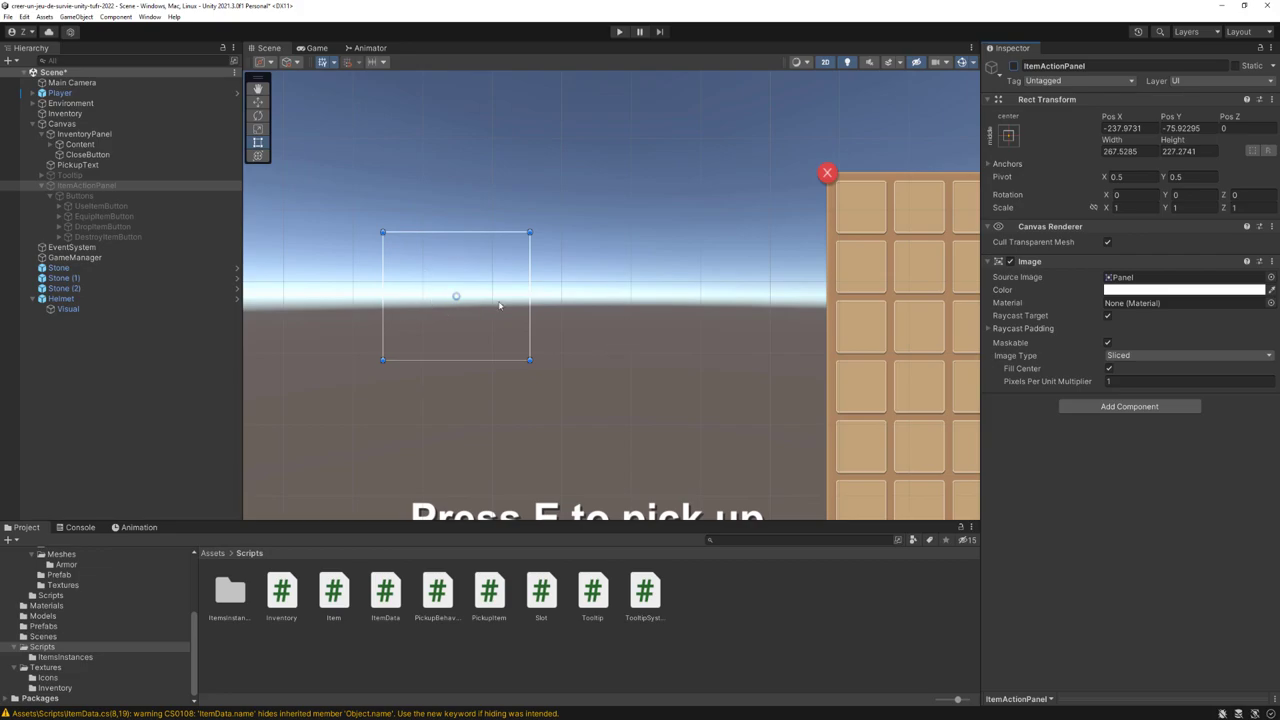
pyautogui.click(90, 185)
# Step: Cut the Inventory's Content list to 2 items with Helmet as Element 1, then enter Play mode
pyautogui.click(64, 115)
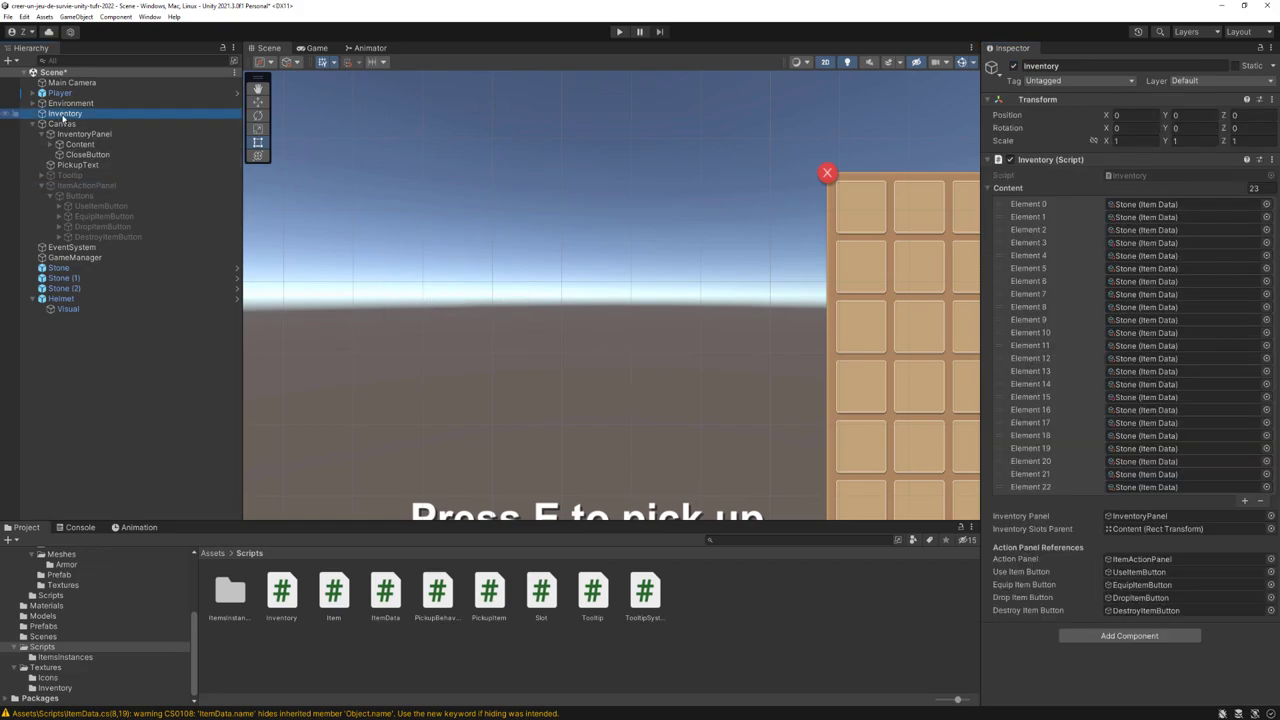
pyautogui.click(1254, 188)
pyautogui.write('2')
pyautogui.press('Return')
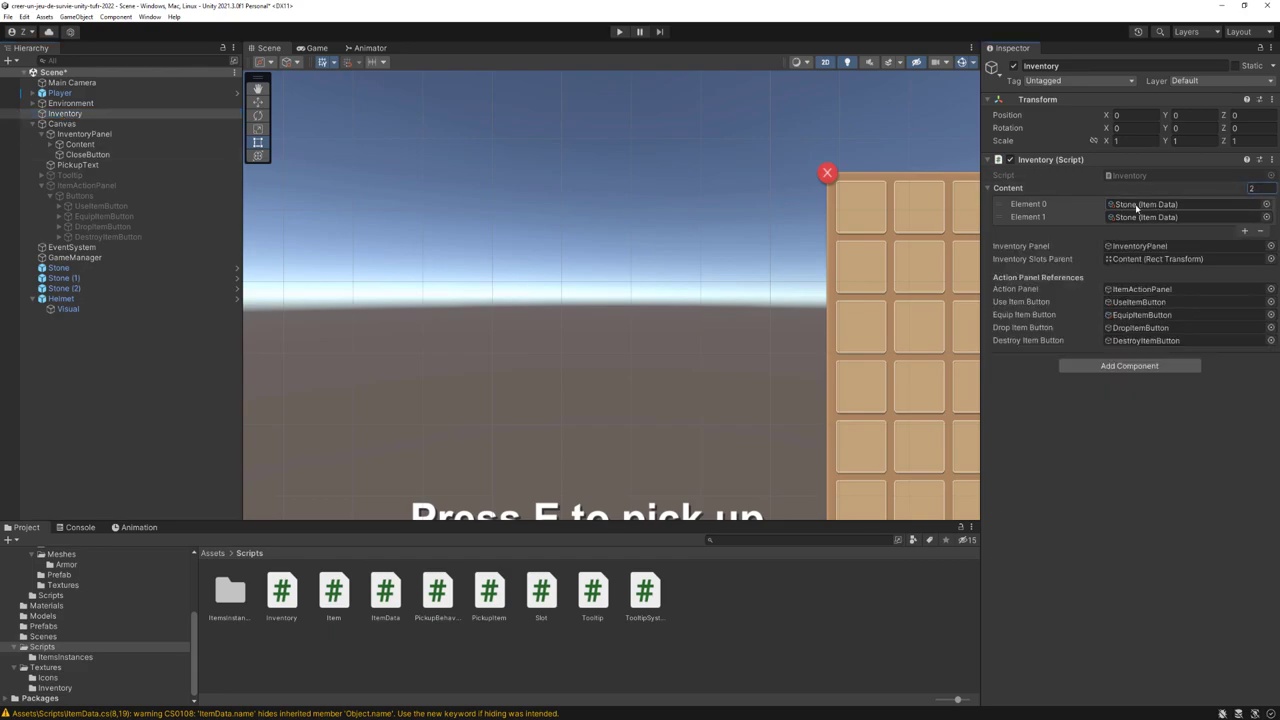
pyautogui.click(1267, 217)
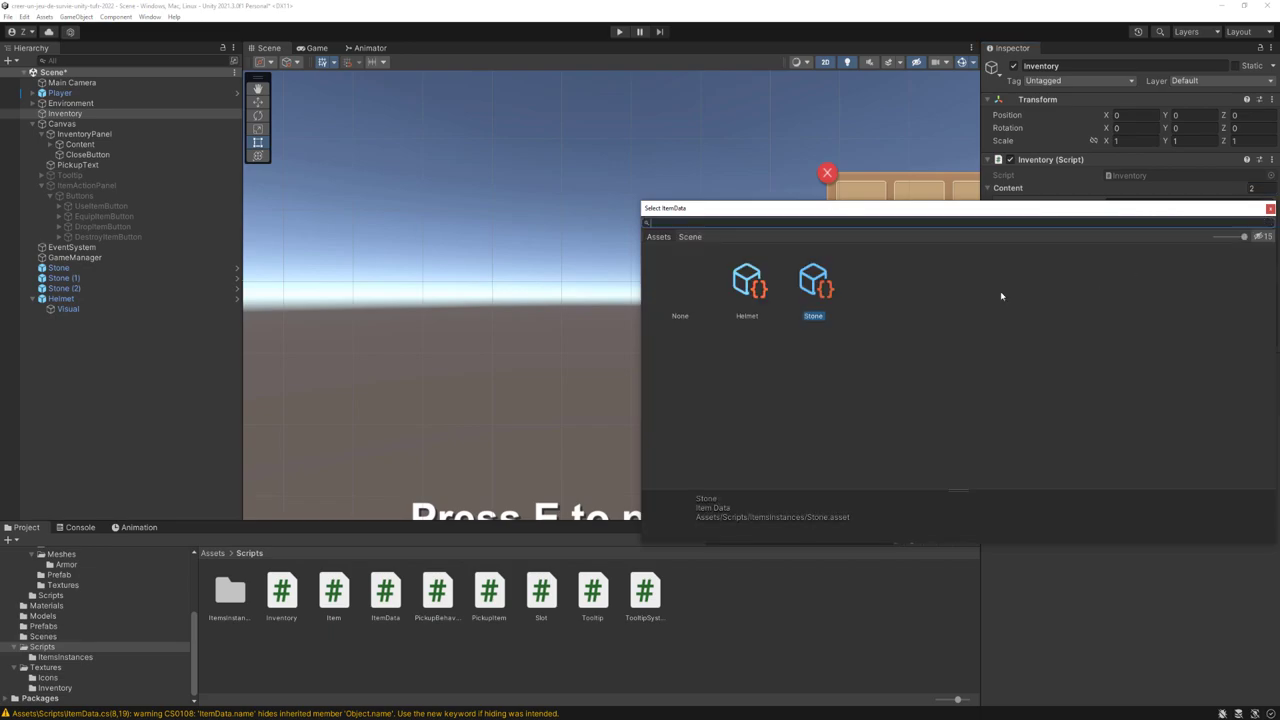
pyautogui.doubleClick(751, 285)
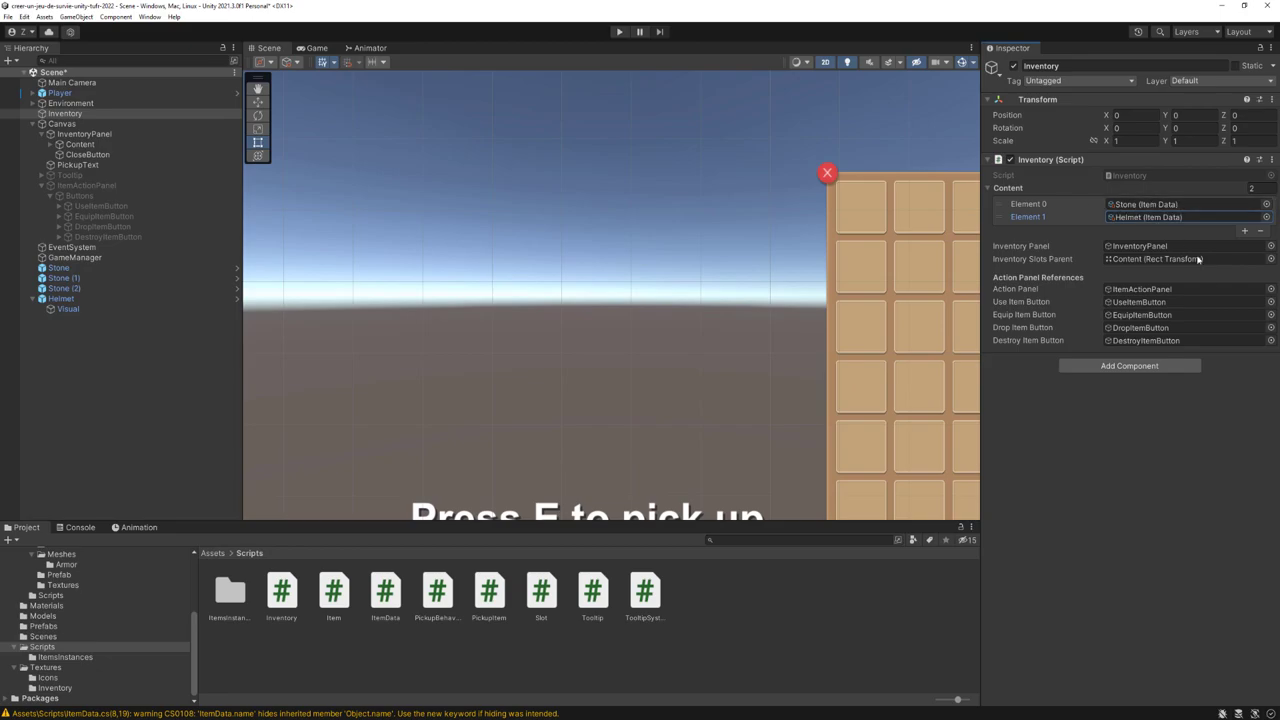
pyautogui.click(619, 31)
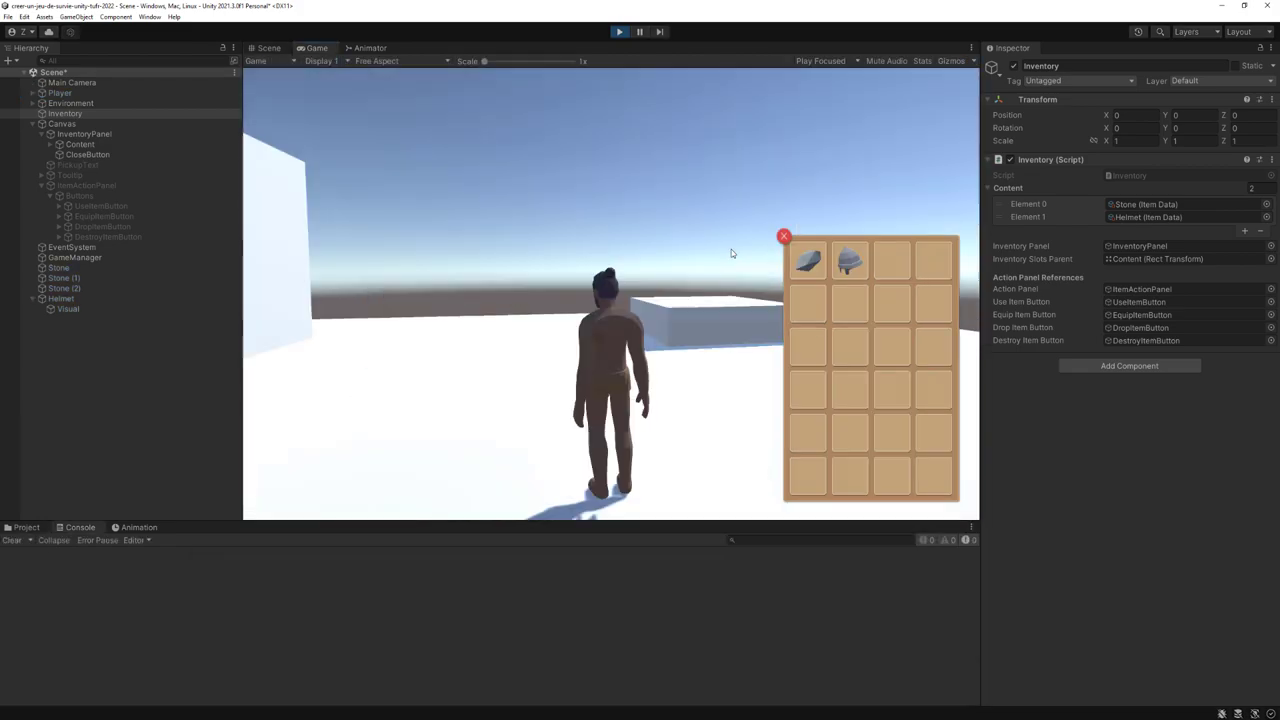
# Step: Click the Stone, Helmet and an empty slot, hitting a NullReferenceException, then stop playing
pyautogui.moveTo(805, 262)
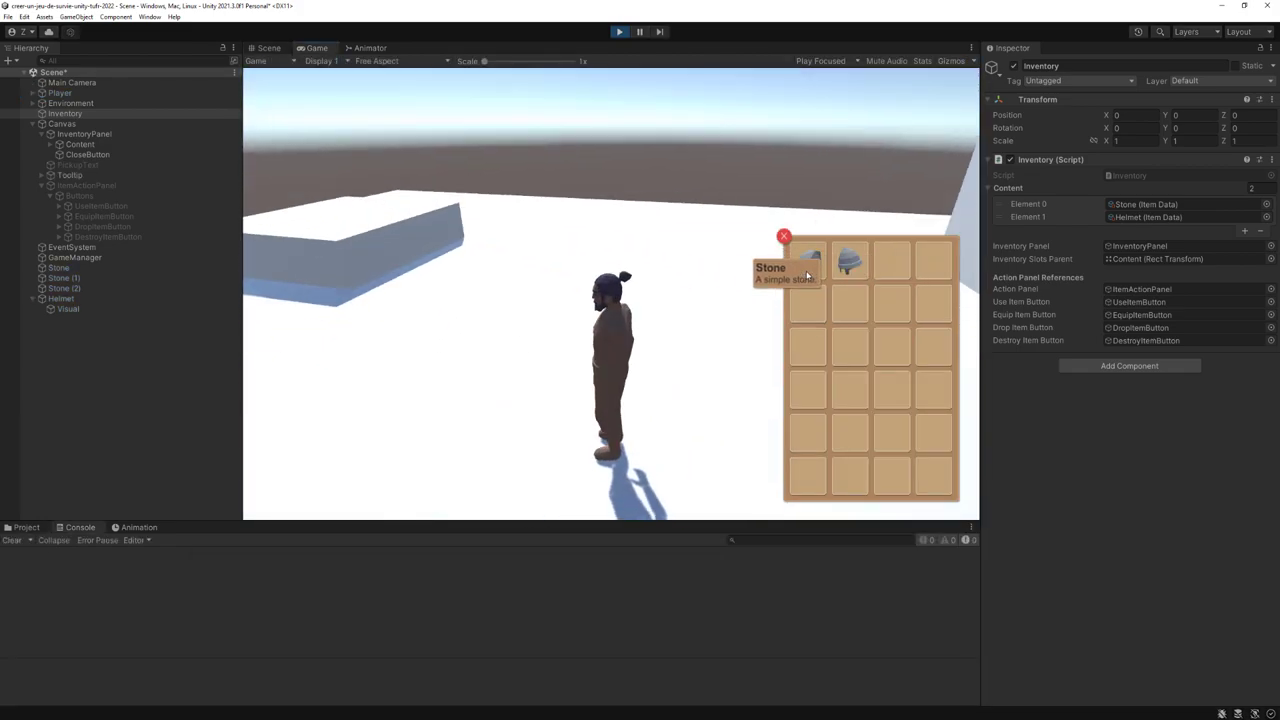
pyautogui.click(809, 265)
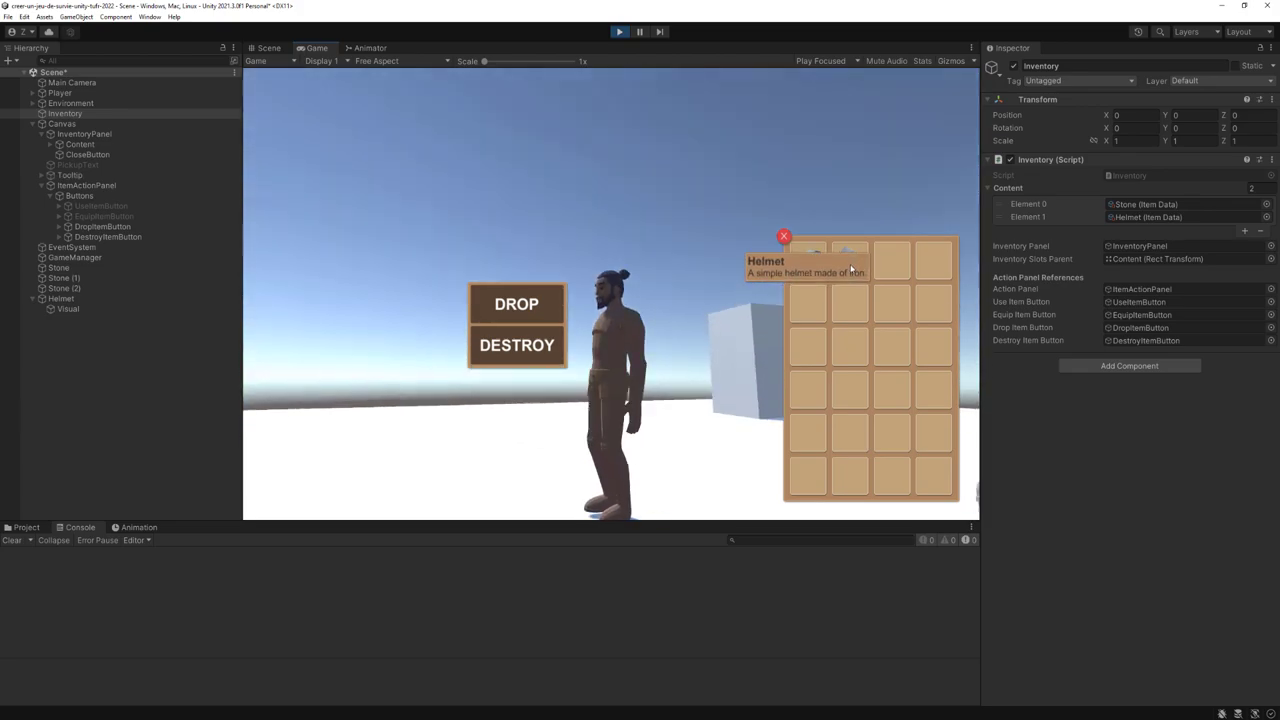
pyautogui.click(851, 273)
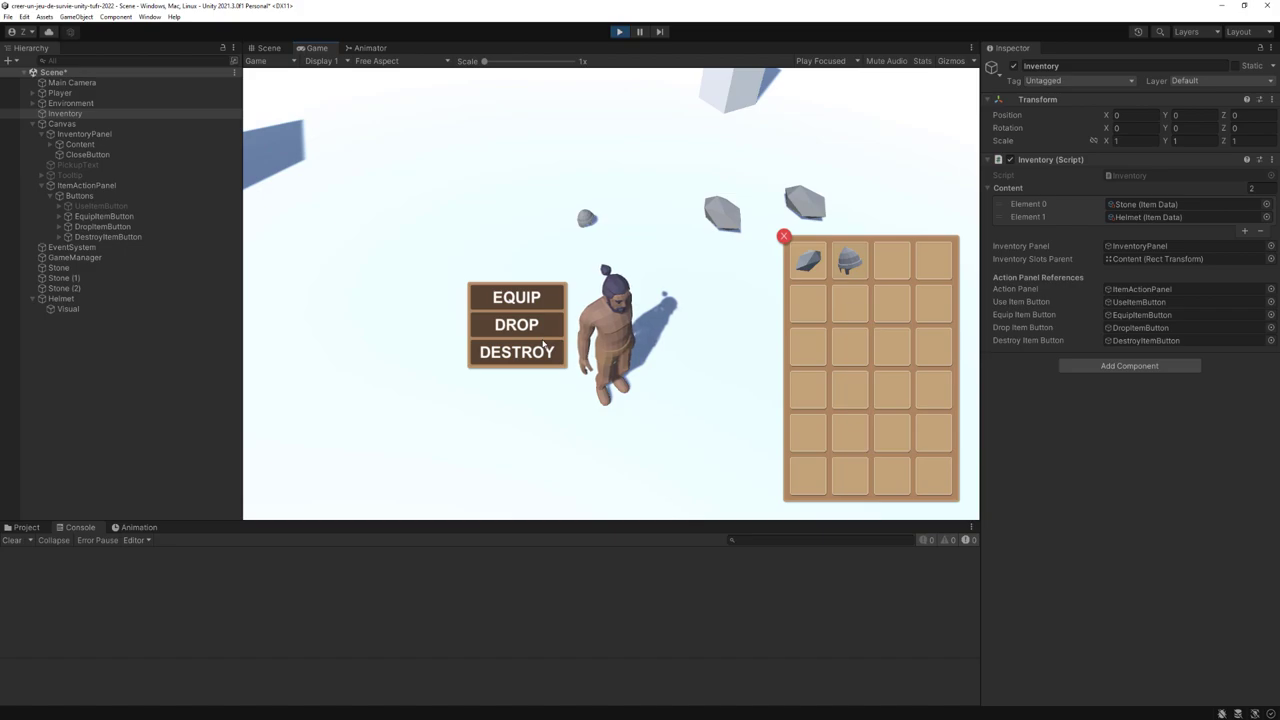
pyautogui.moveTo(800, 248)
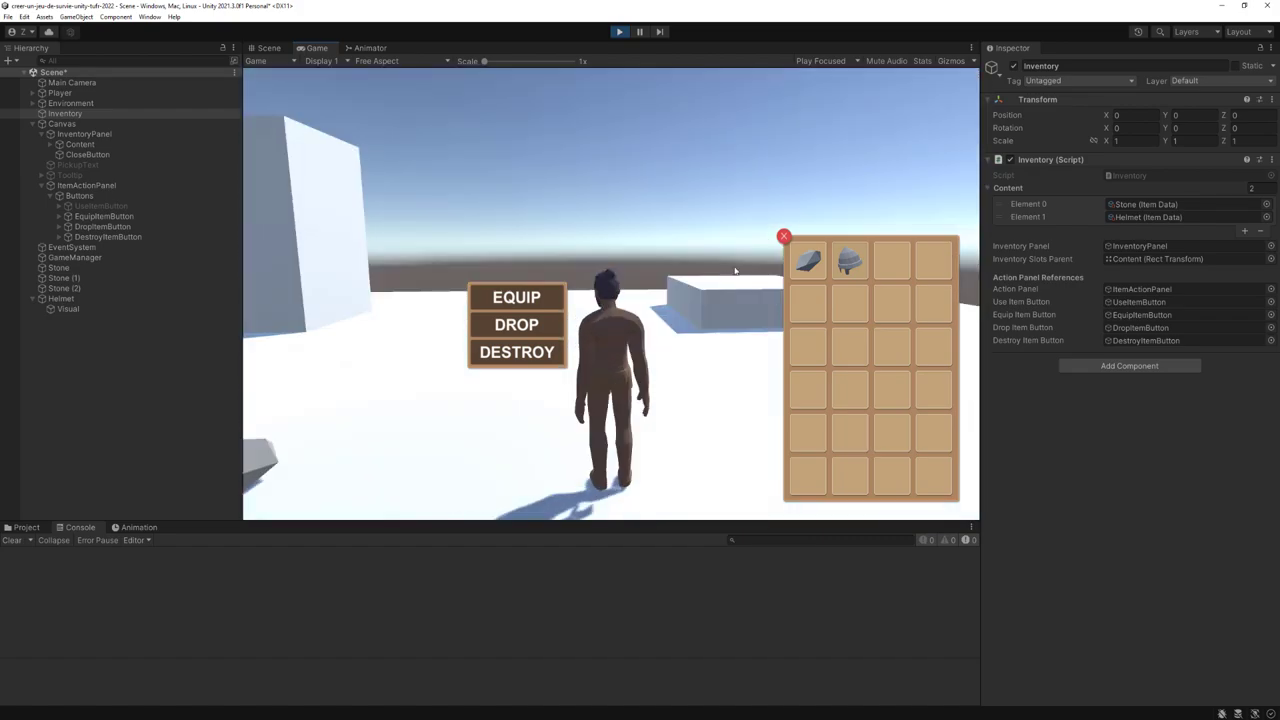
pyautogui.click(893, 259)
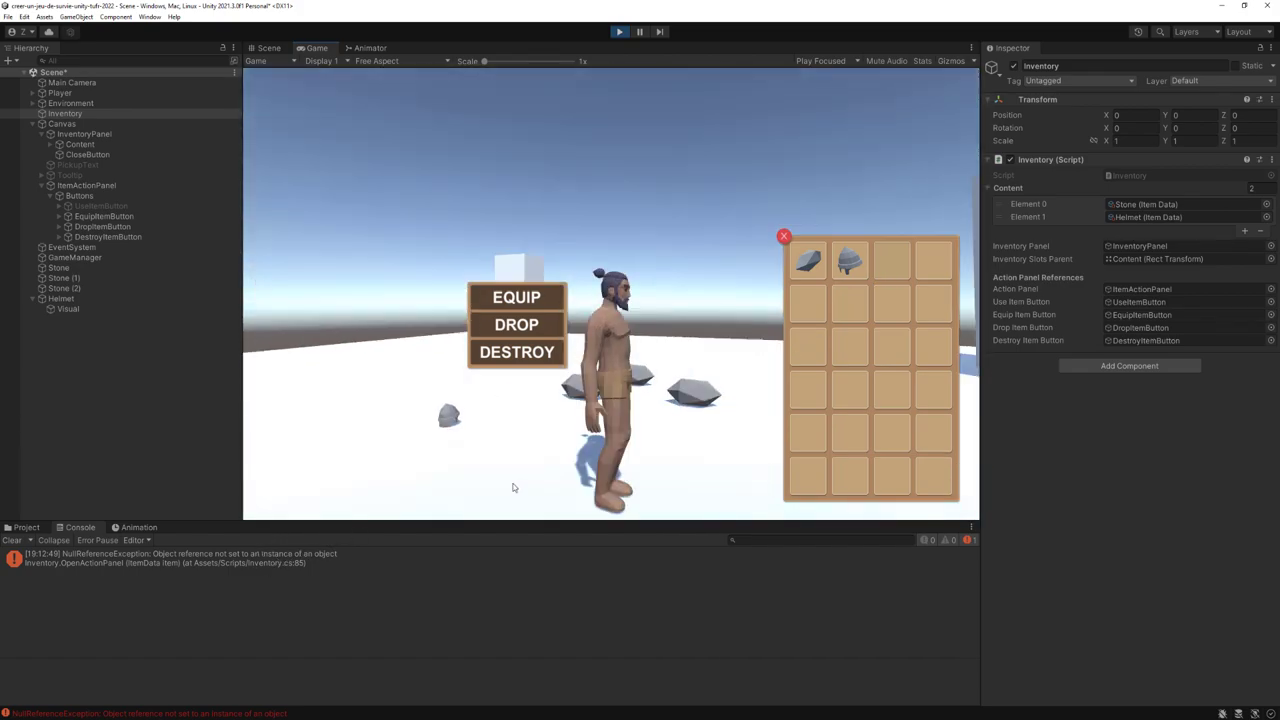
pyautogui.click(619, 33)
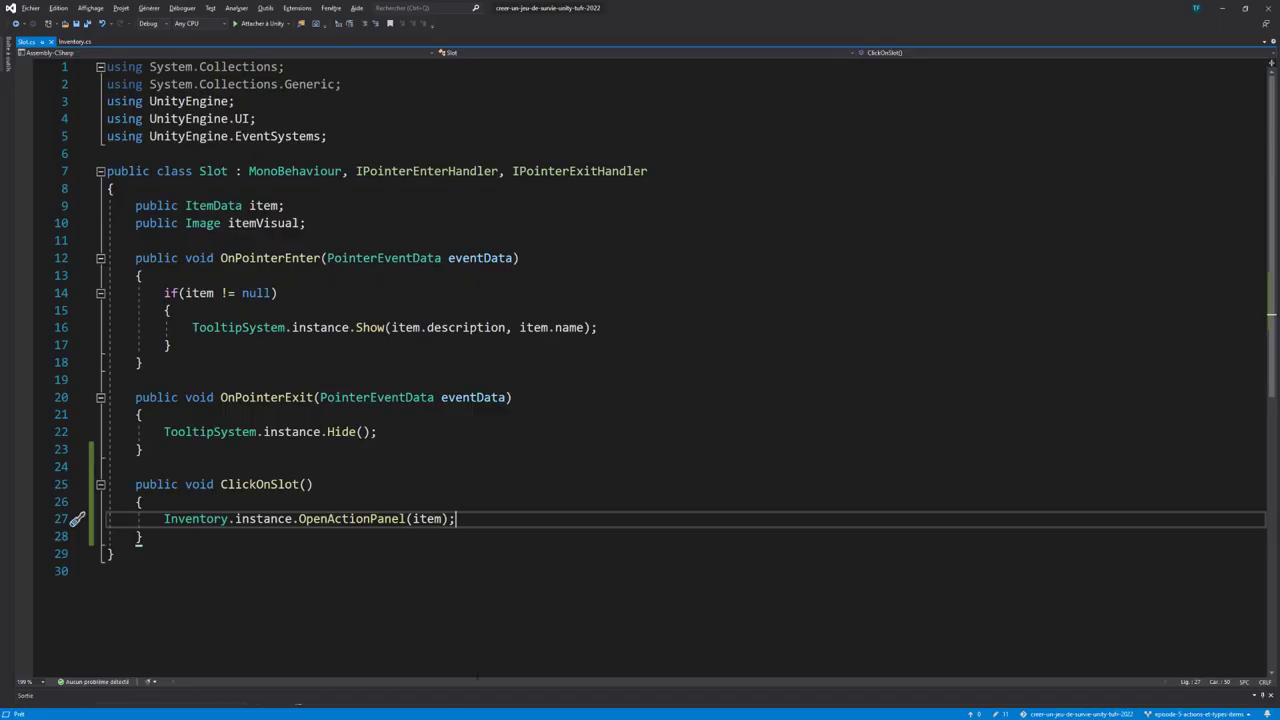
# Step: Add 'if(item == null) { return; }' at the top of OpenActionPanel in Inventory.cs
pyautogui.click(78, 42)
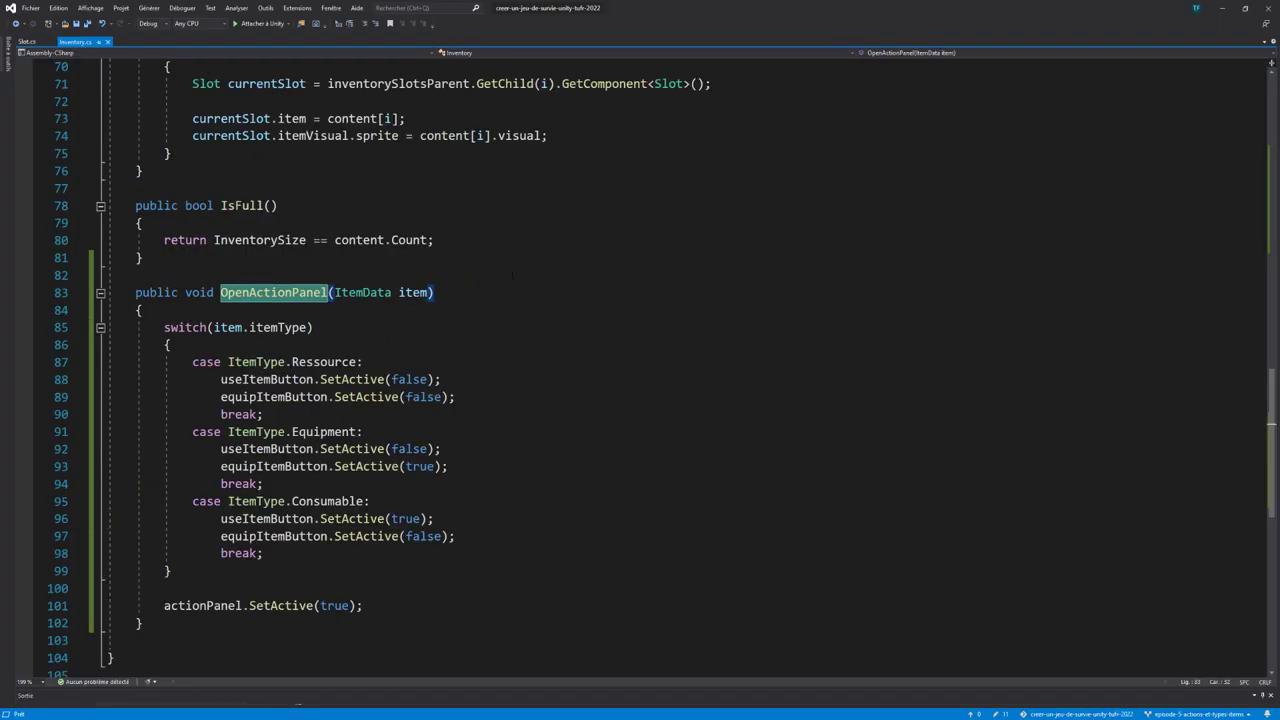
pyautogui.press('Down')
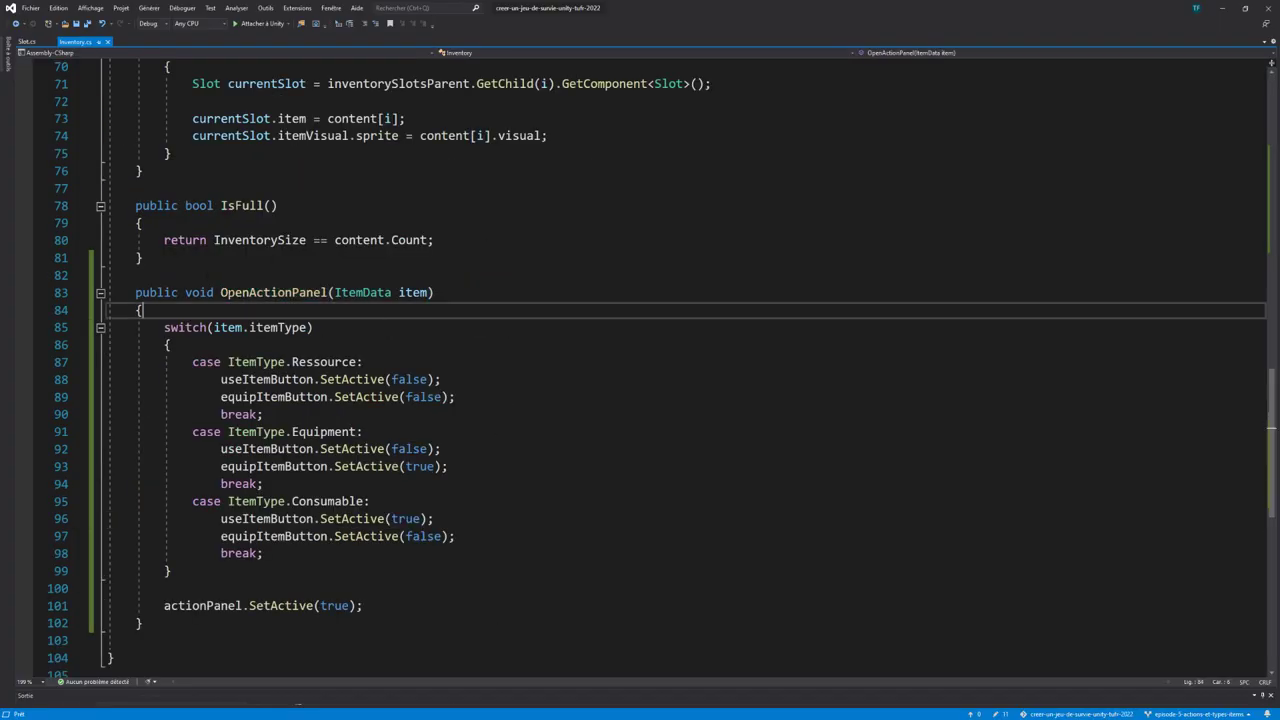
pyautogui.press('Return')
pyautogui.press('Return')
pyautogui.press('Up')
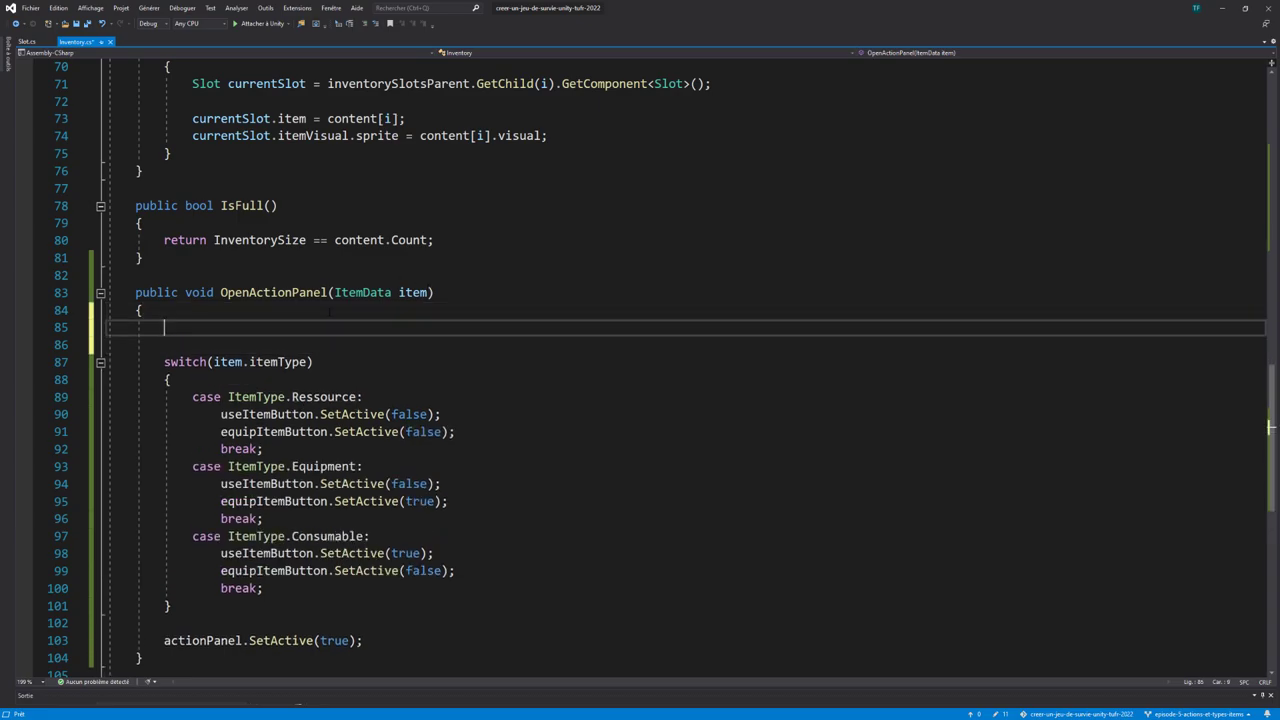
pyautogui.write('i')
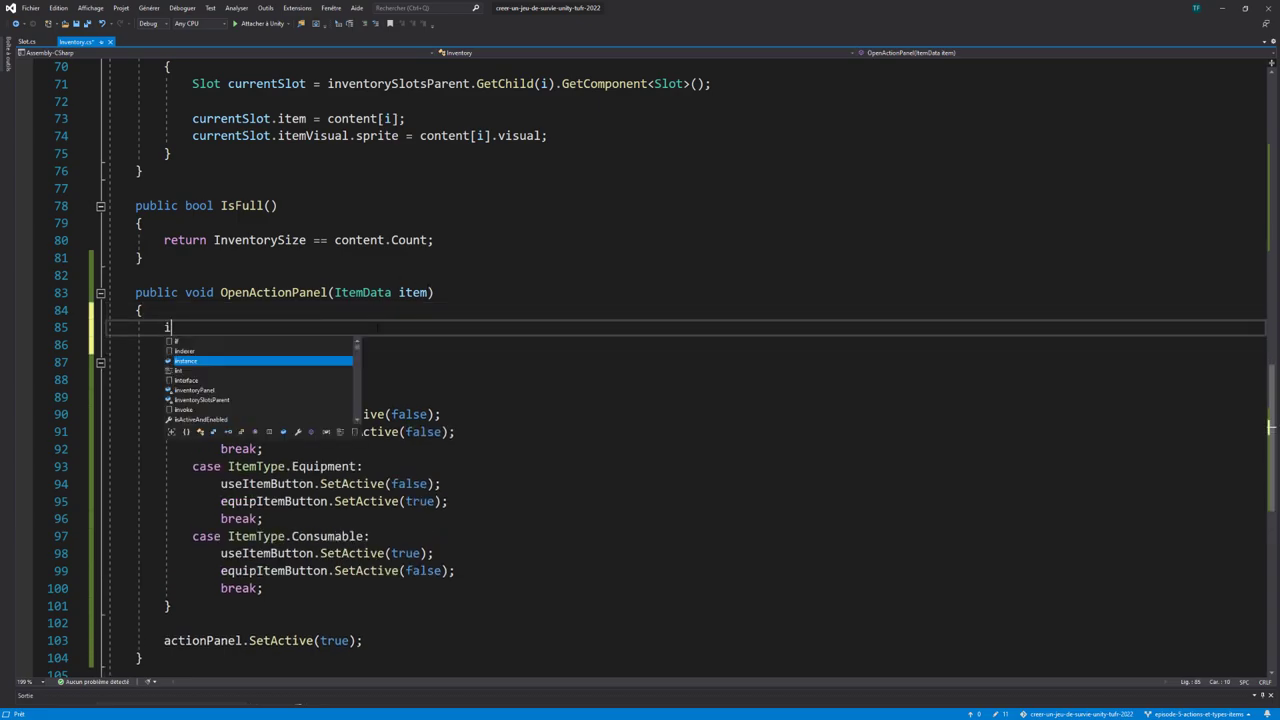
pyautogui.write('f(ite')
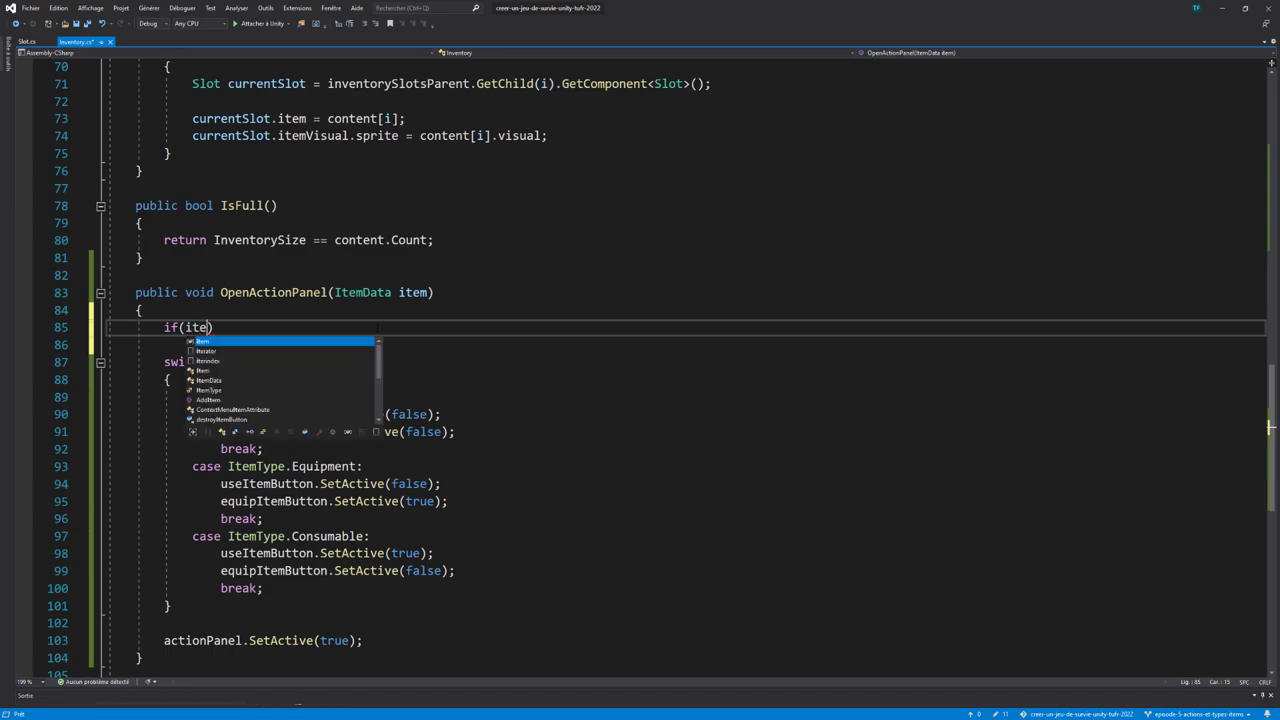
pyautogui.write('m == null')
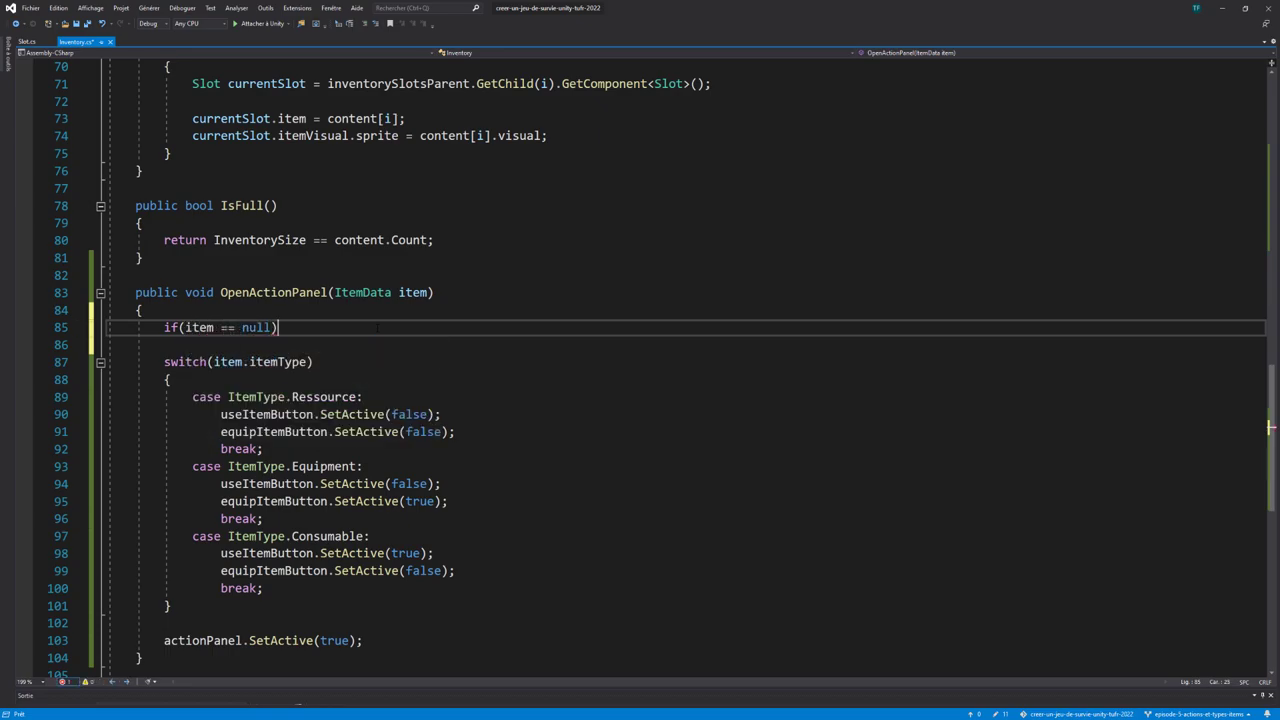
pyautogui.press('Return')
pyautogui.press('BackSpace')
pyautogui.write('{')
pyautogui.press('Return')
pyautogui.write('retu')
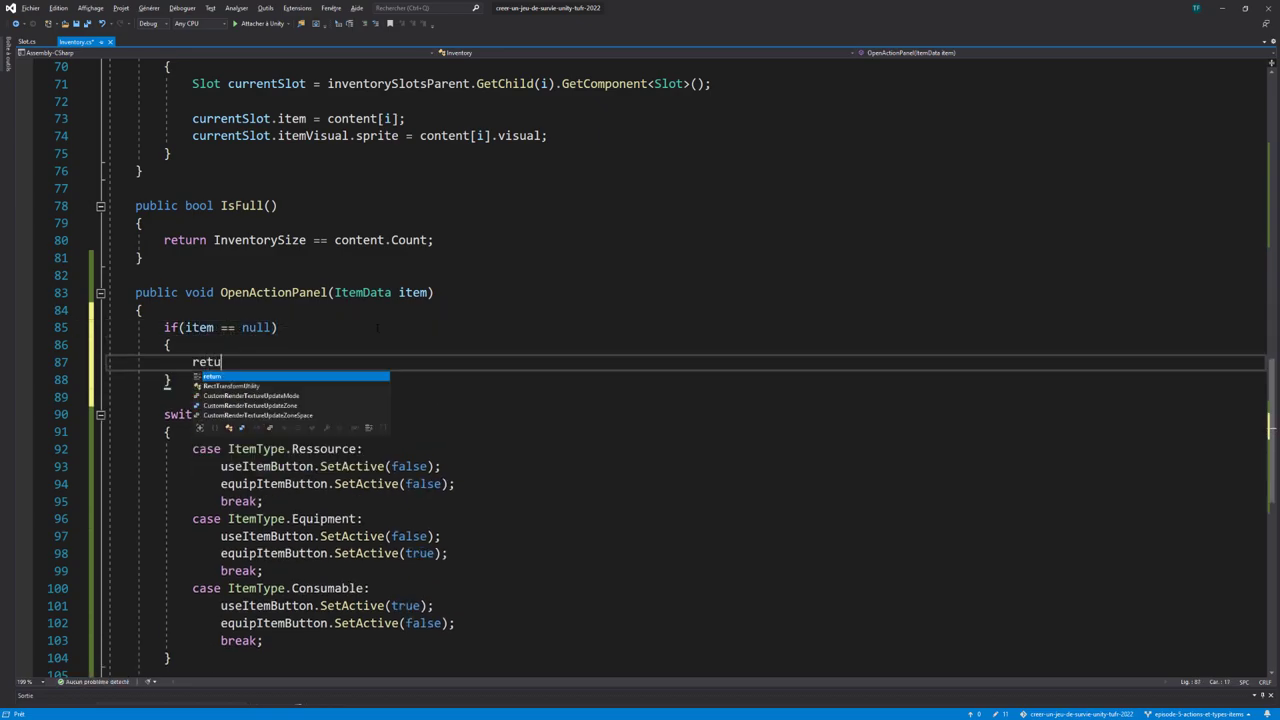
pyautogui.write('rn;')
# Step: Review OpenActionPanel to check the new early return for a null item
pyautogui.scroll(-1, 377, 327)
pyautogui.moveTo(110, 344); pyautogui.dragTo(172, 606)
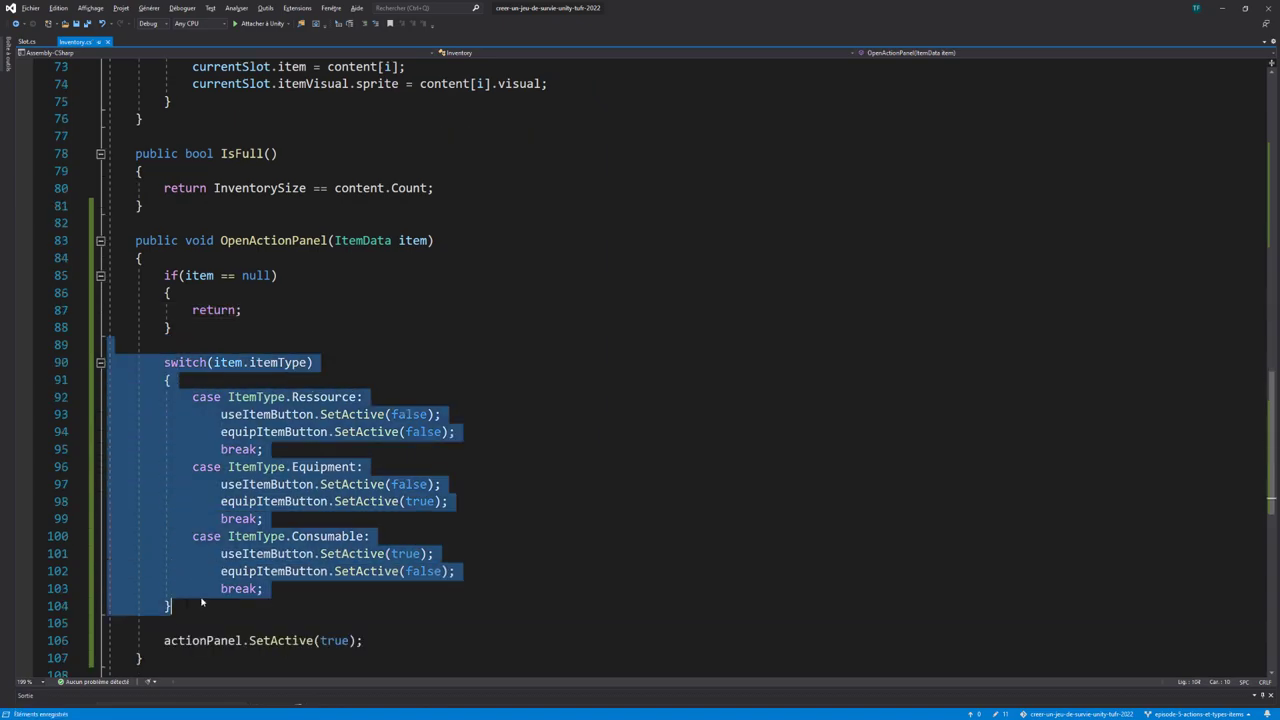
pyautogui.scroll(-2, 77, 606)
pyautogui.scroll(2, 77, 606)
pyautogui.click(257, 243)
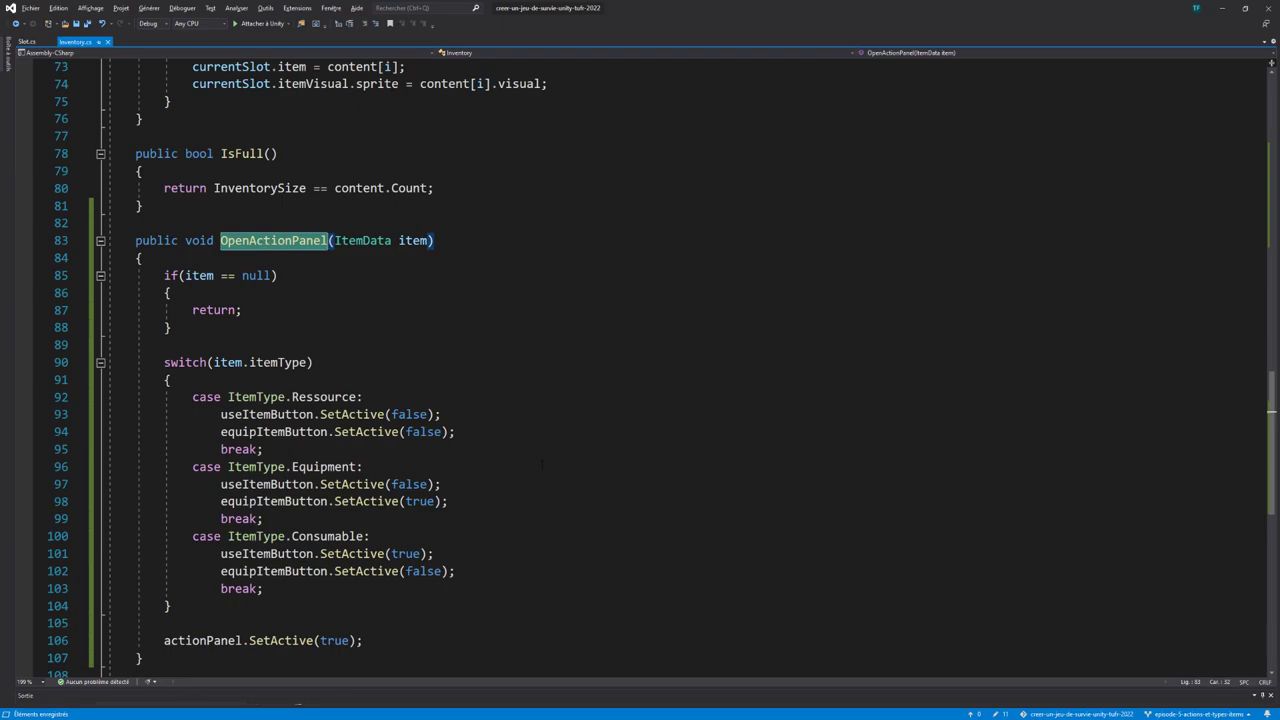
pyautogui.scroll(-1, 730, 301)
pyautogui.click(730, 257)
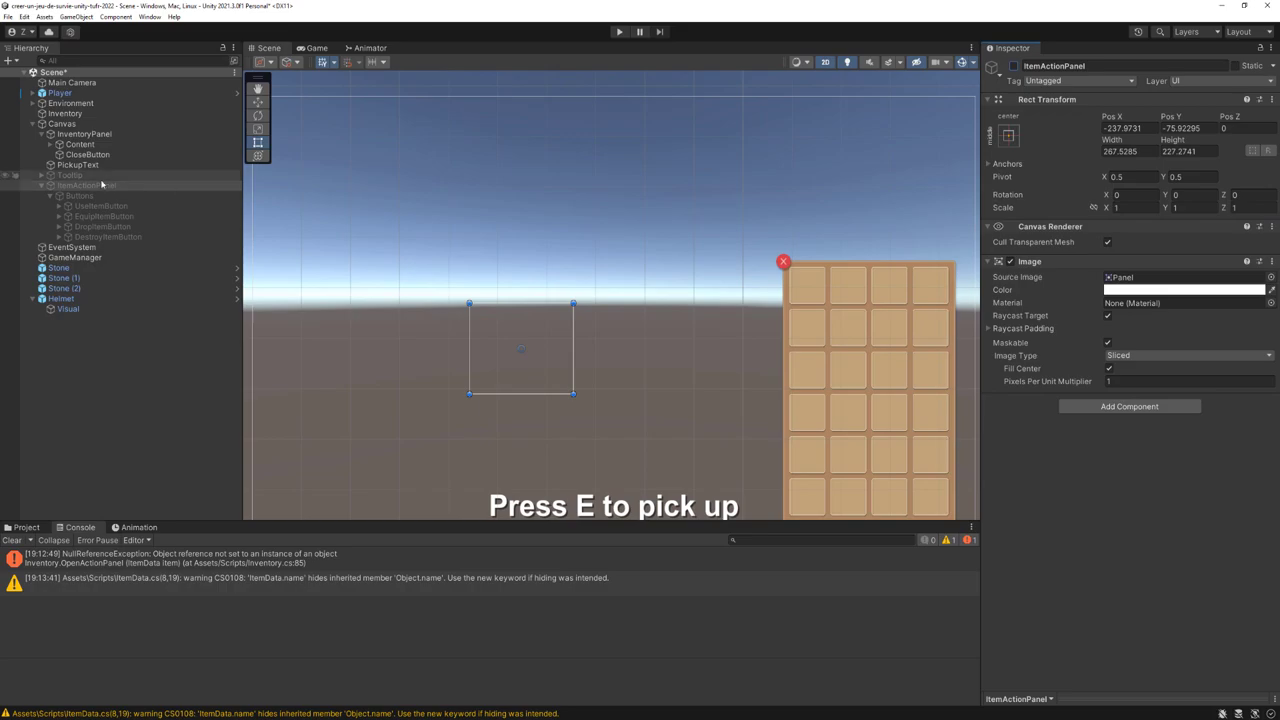
# Step: Reactivate ItemActionPanel and frame its USE, EQUIP, DROP and DESTROY buttons in the Scene view
pyautogui.click(103, 185)
pyautogui.click(1013, 65)
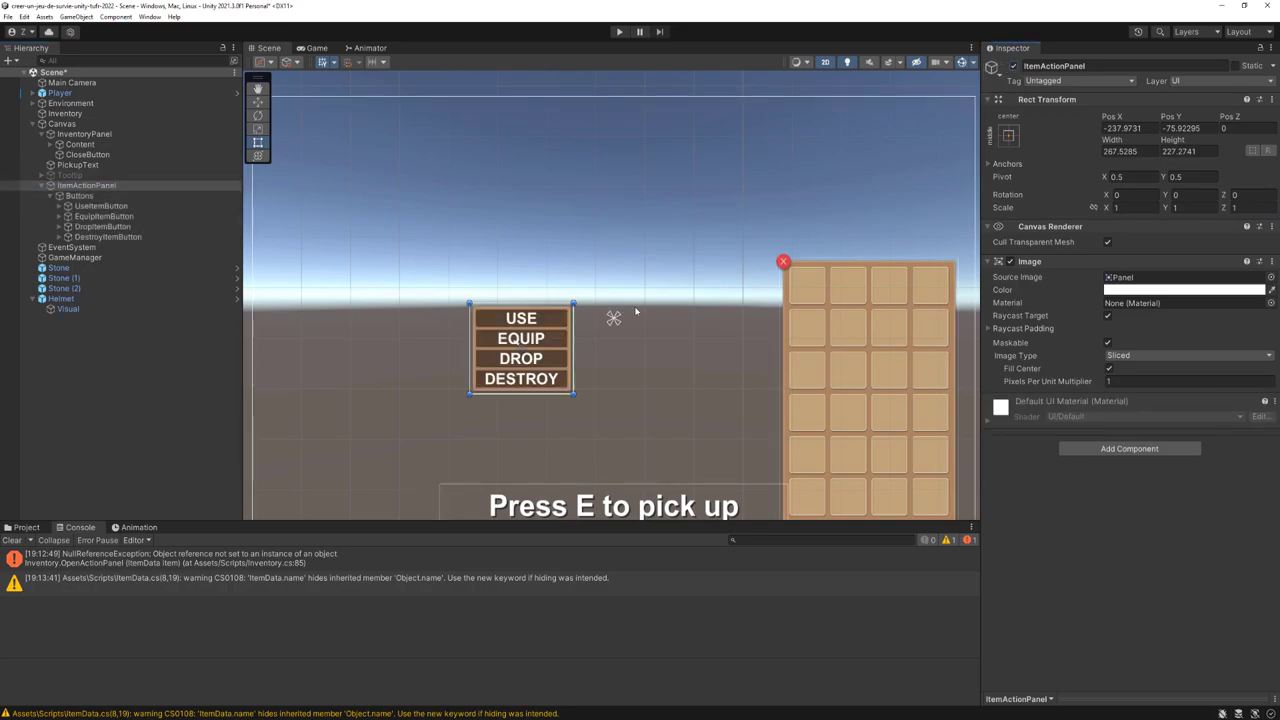
pyautogui.scroll(2, 498, 381)
pyautogui.scroll(3, 498, 381)
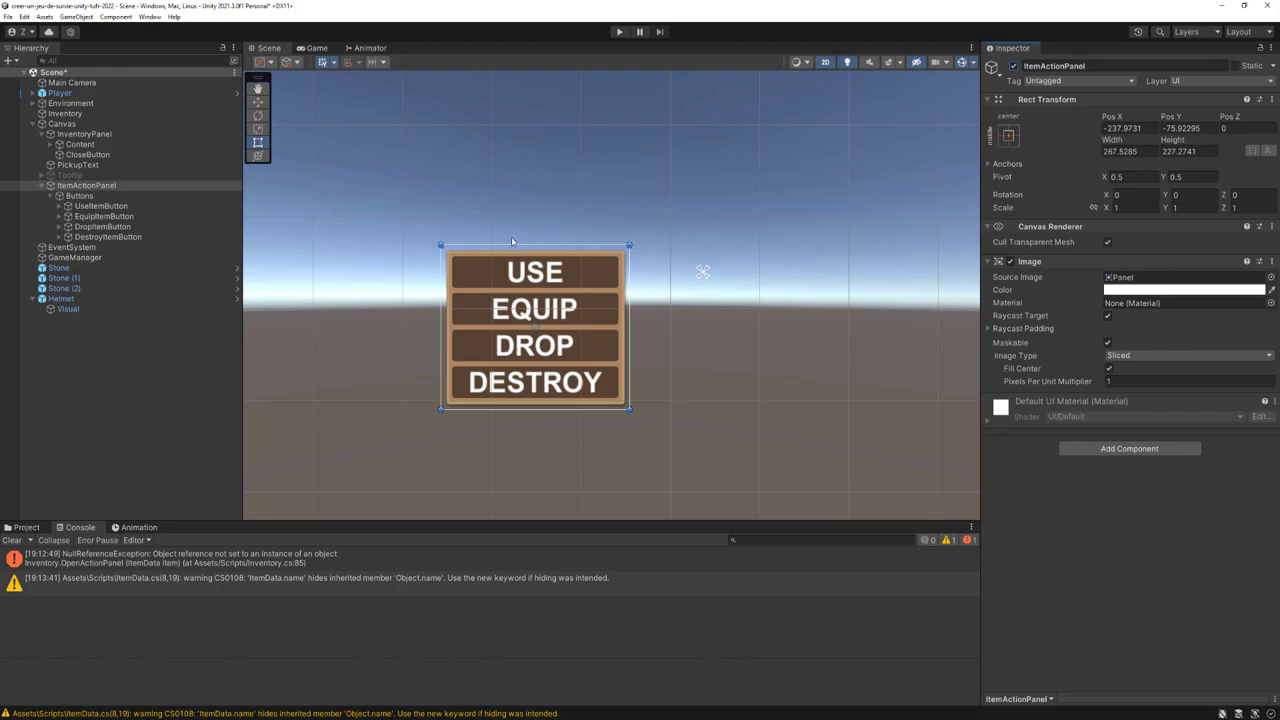
pyautogui.moveTo(512, 241)
pyautogui.mouseDown(button='right')
pyautogui.moveTo(592, 213)
pyautogui.moveTo(470, 330)
pyautogui.mouseUp(button='right')
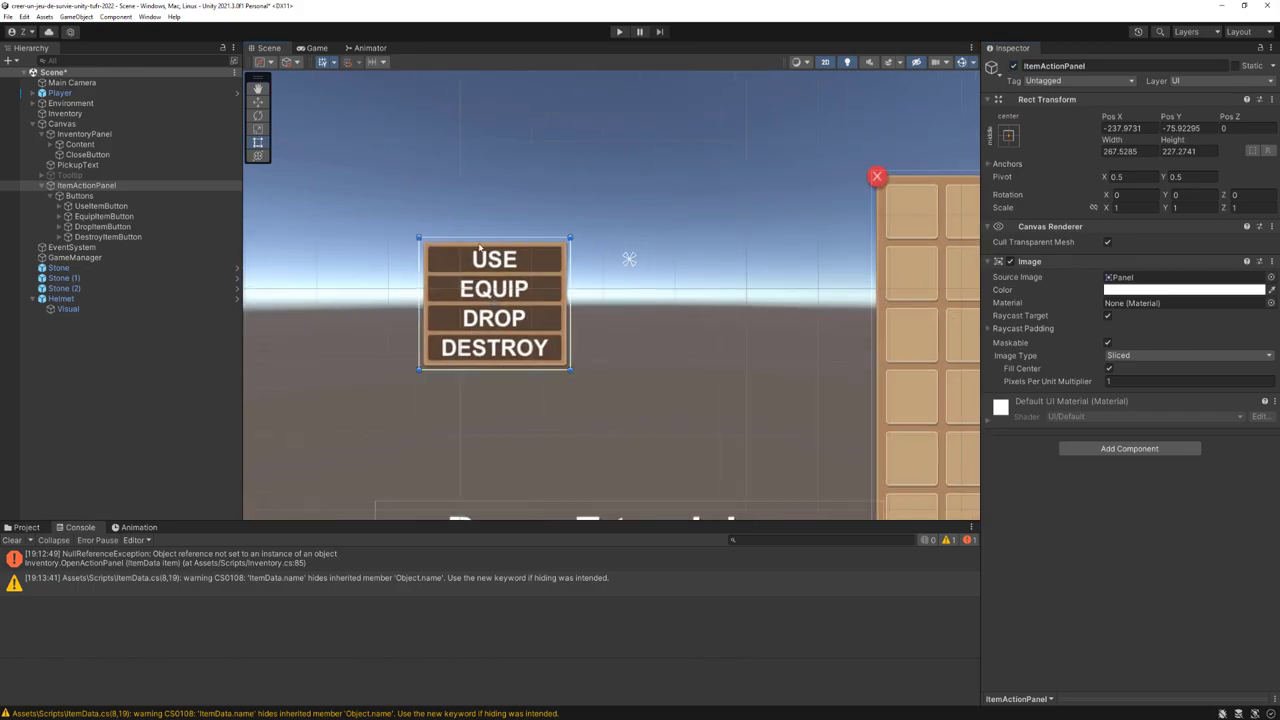
pyautogui.scroll(2, 480, 248)
pyautogui.scroll(3, 558, 260)
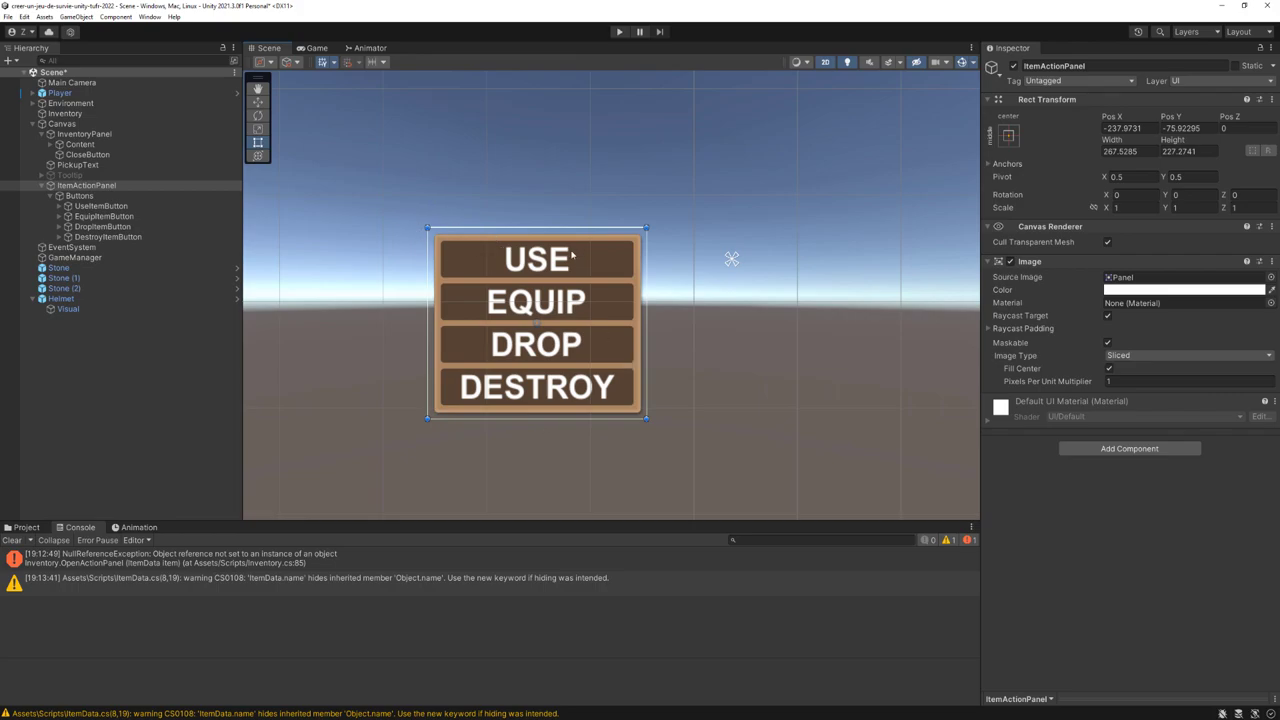
pyautogui.scroll(-1, 572, 255)
pyautogui.moveTo(572, 255); pyautogui.dragTo(522, 252, button='middle')
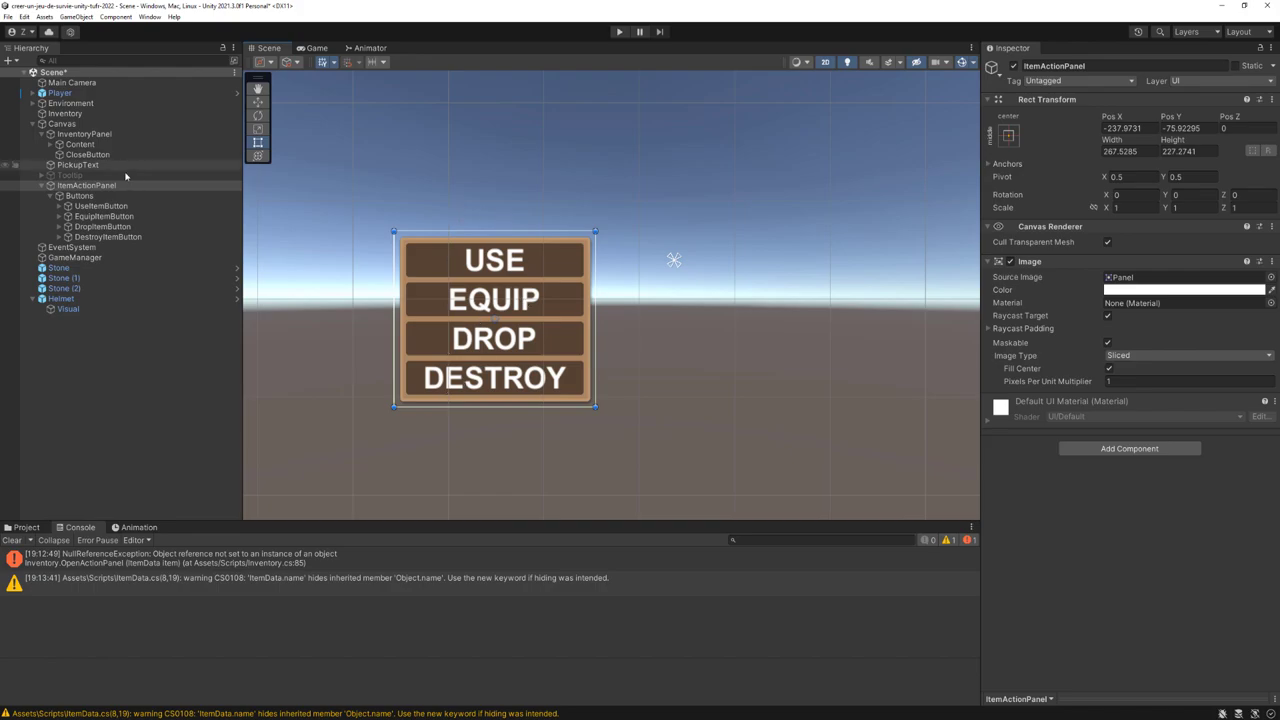
pyautogui.click(87, 188)
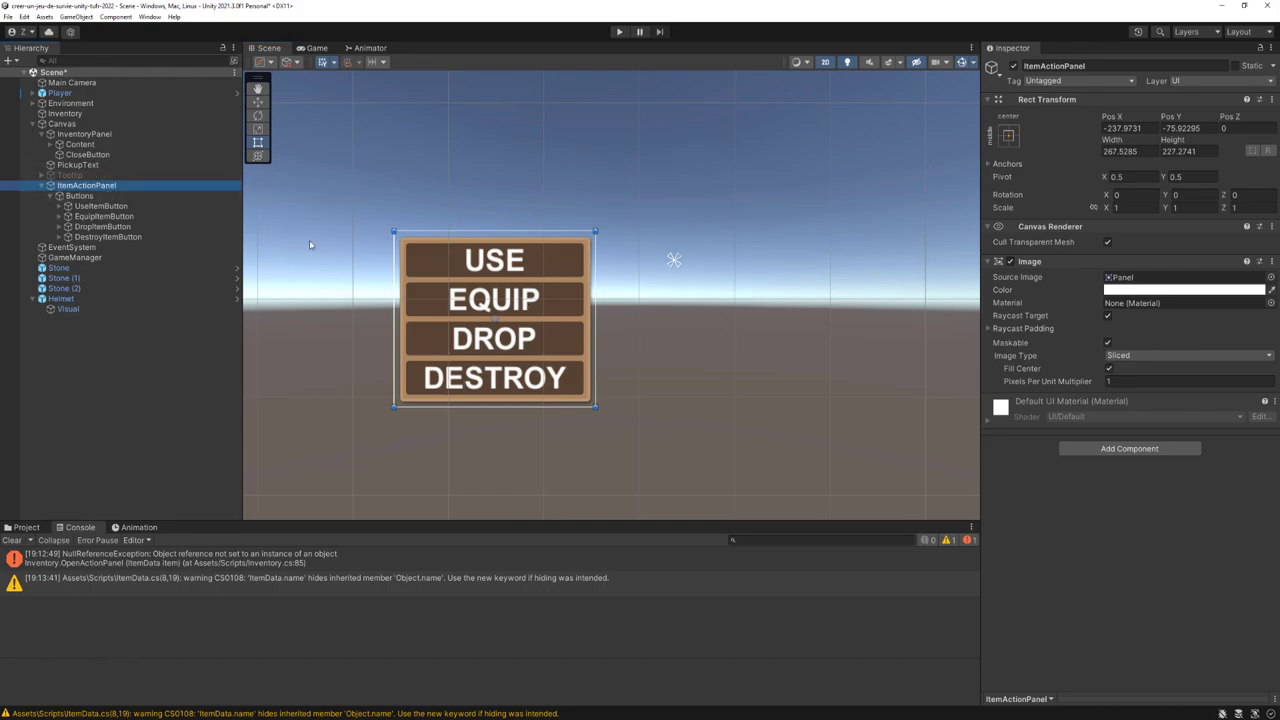
pyautogui.scroll(1, 309, 240)
# Step: Add a UI > Legacy > Button as a child of ItemActionPanel
pyautogui.rightClick(69, 187)
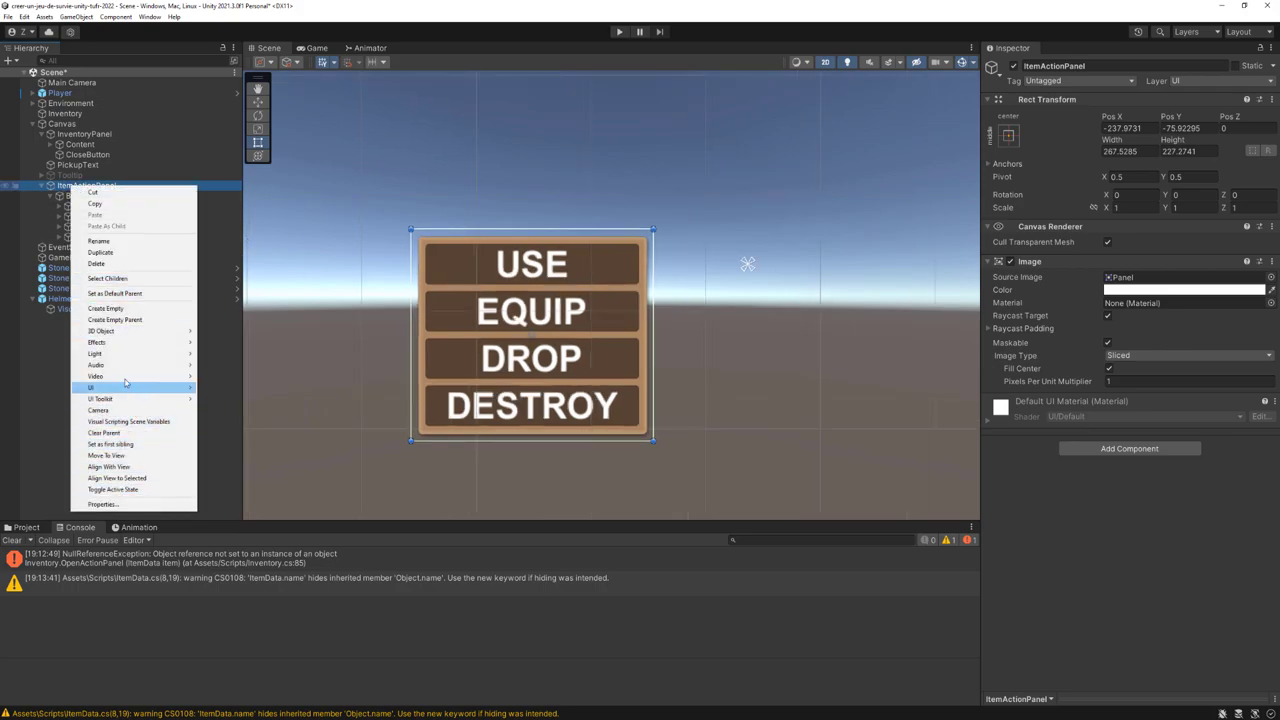
pyautogui.moveTo(110, 391)
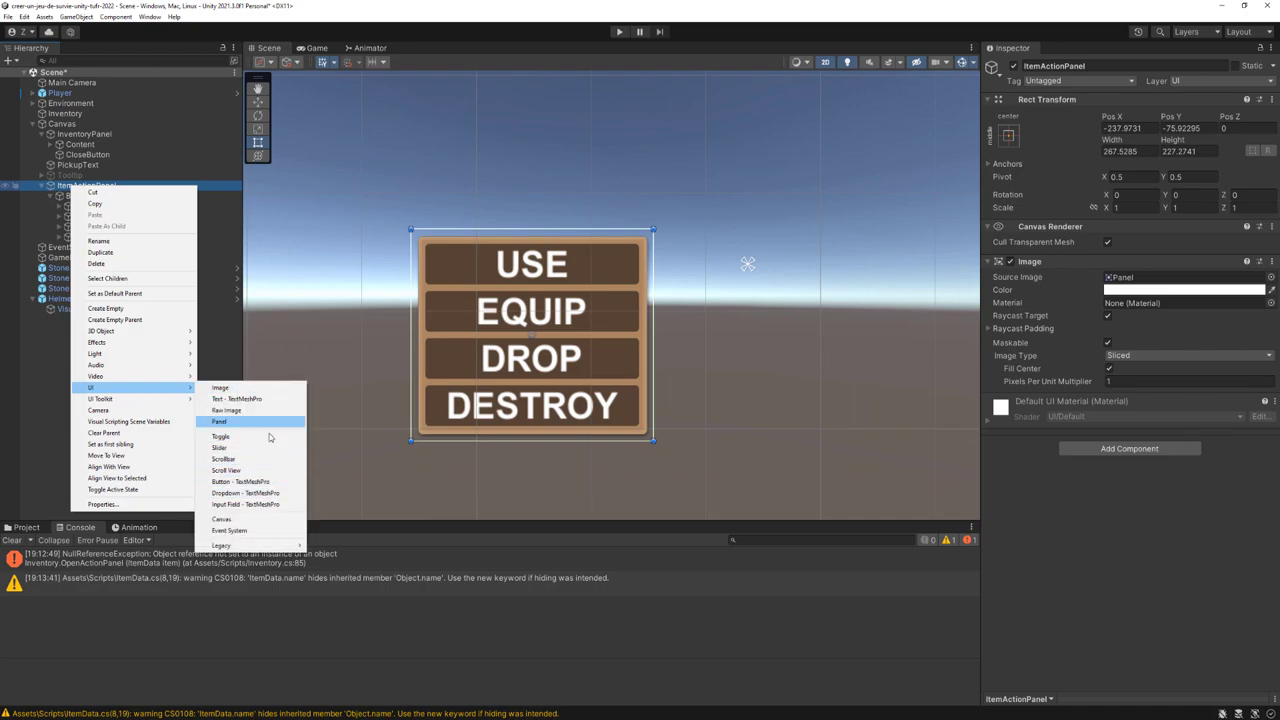
pyautogui.moveTo(245, 545)
pyautogui.click(330, 555)
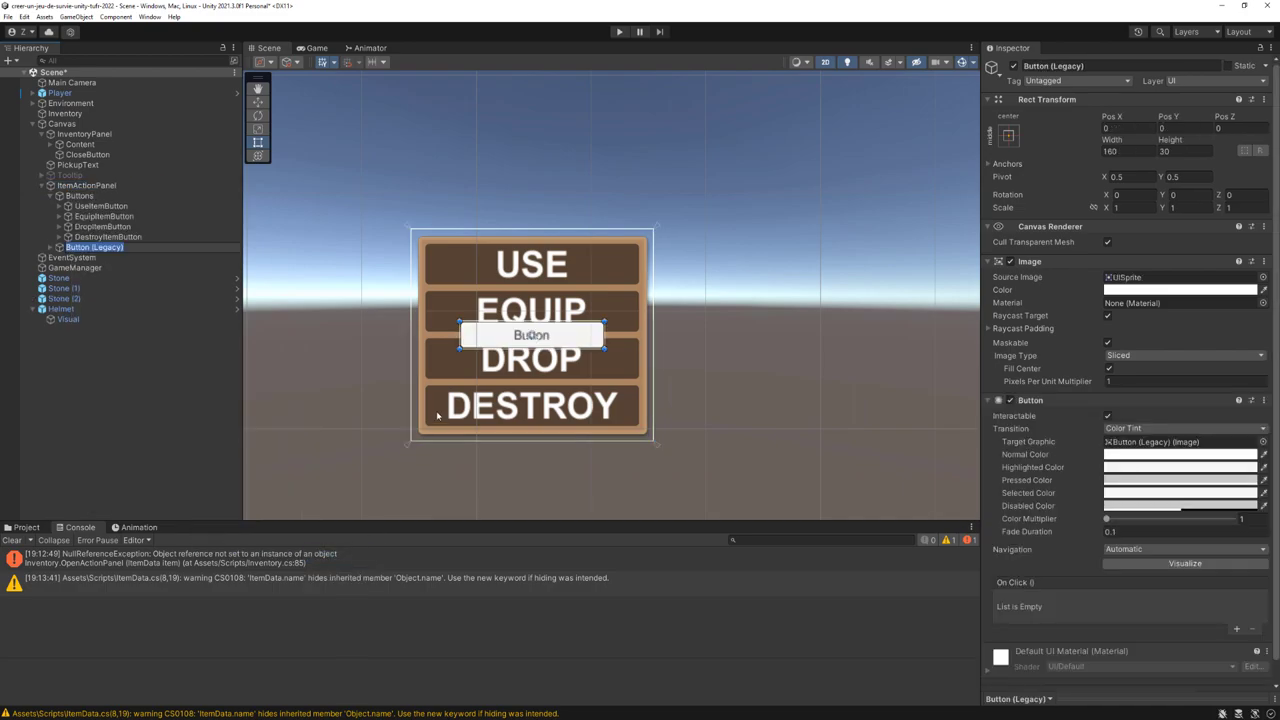
pyautogui.scroll(3, 380, 340)
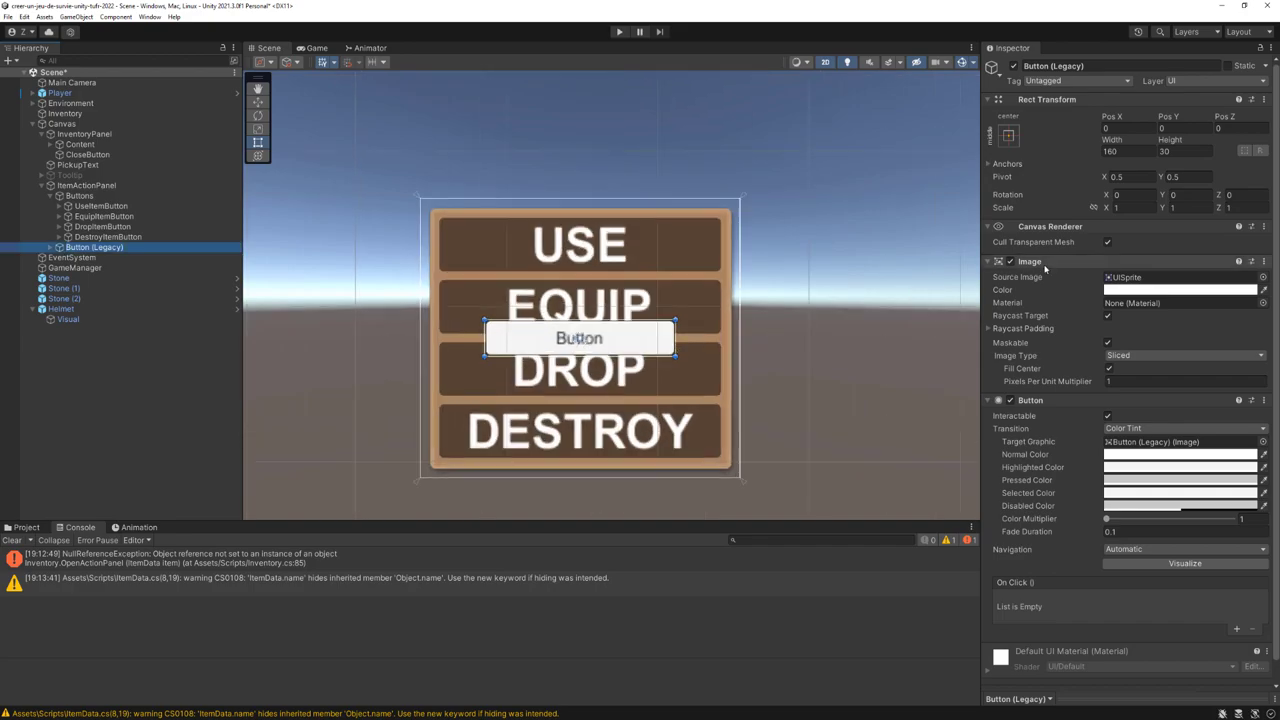
# Step: Give the button the CloseButton sprite and resize it to the sprite's native size
pyautogui.click(1263, 277)
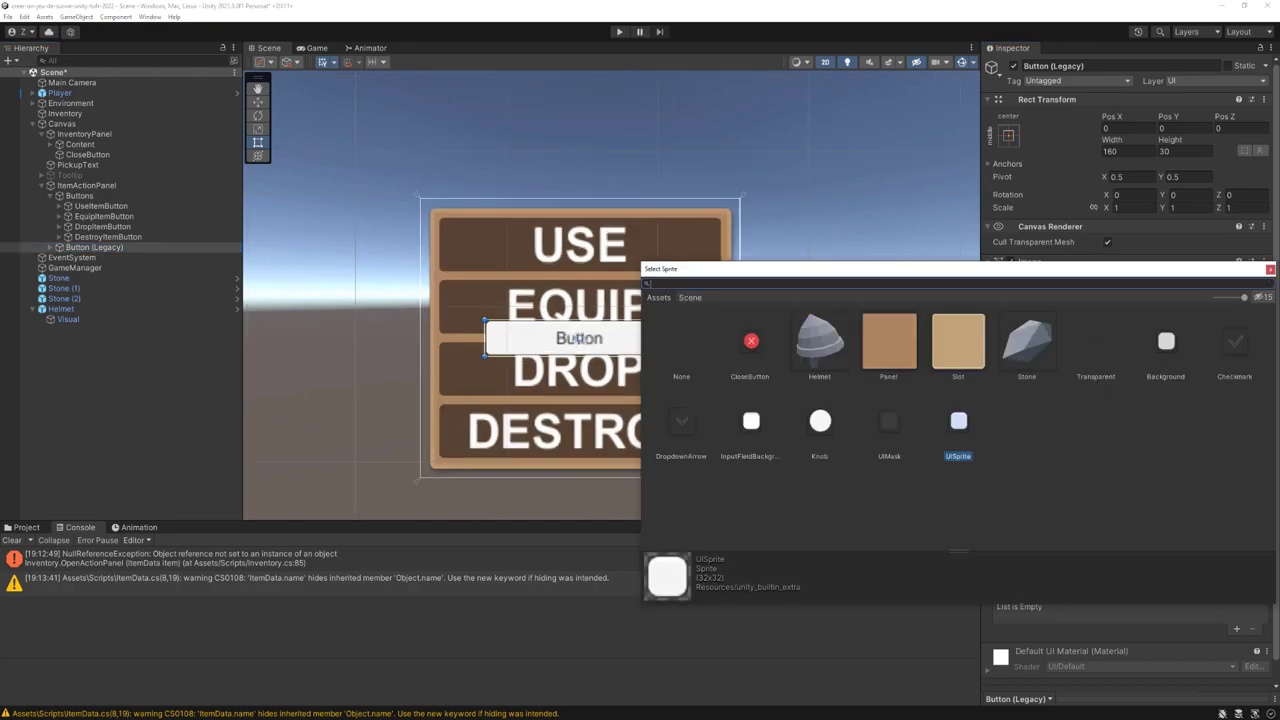
pyautogui.doubleClick(750, 341)
pyautogui.scroll(-2, 733, 335)
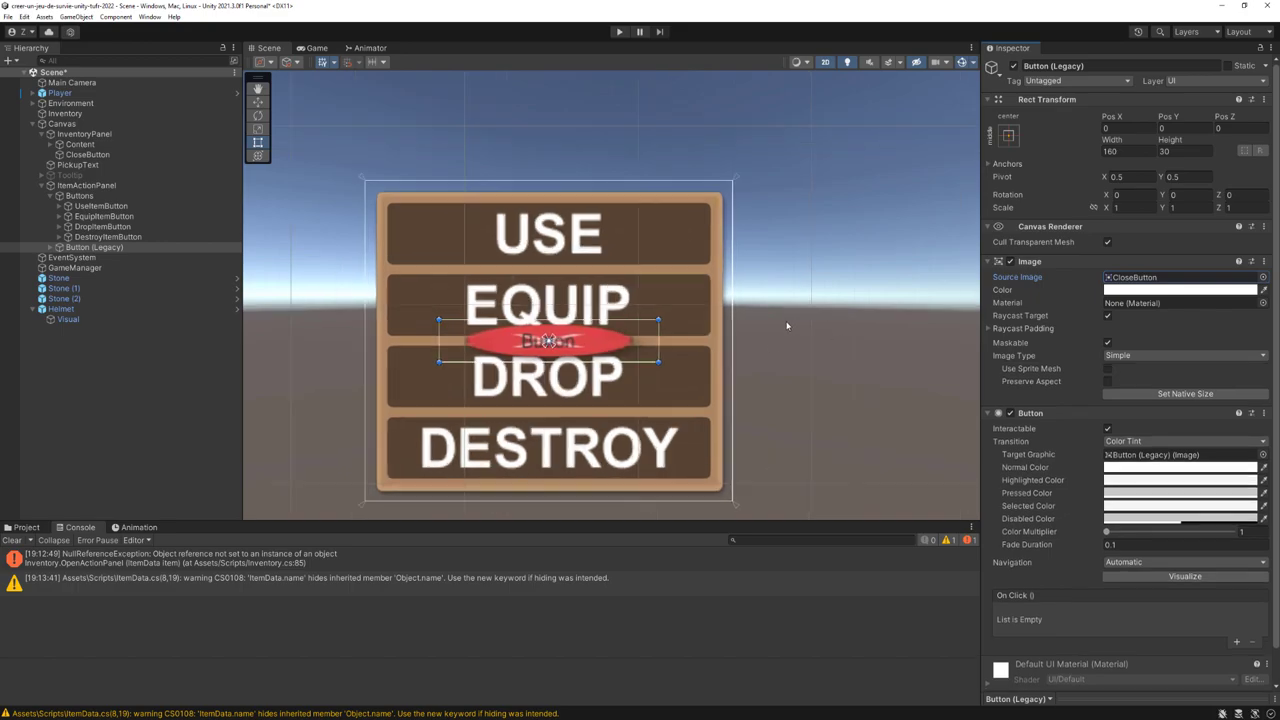
pyautogui.click(1183, 395)
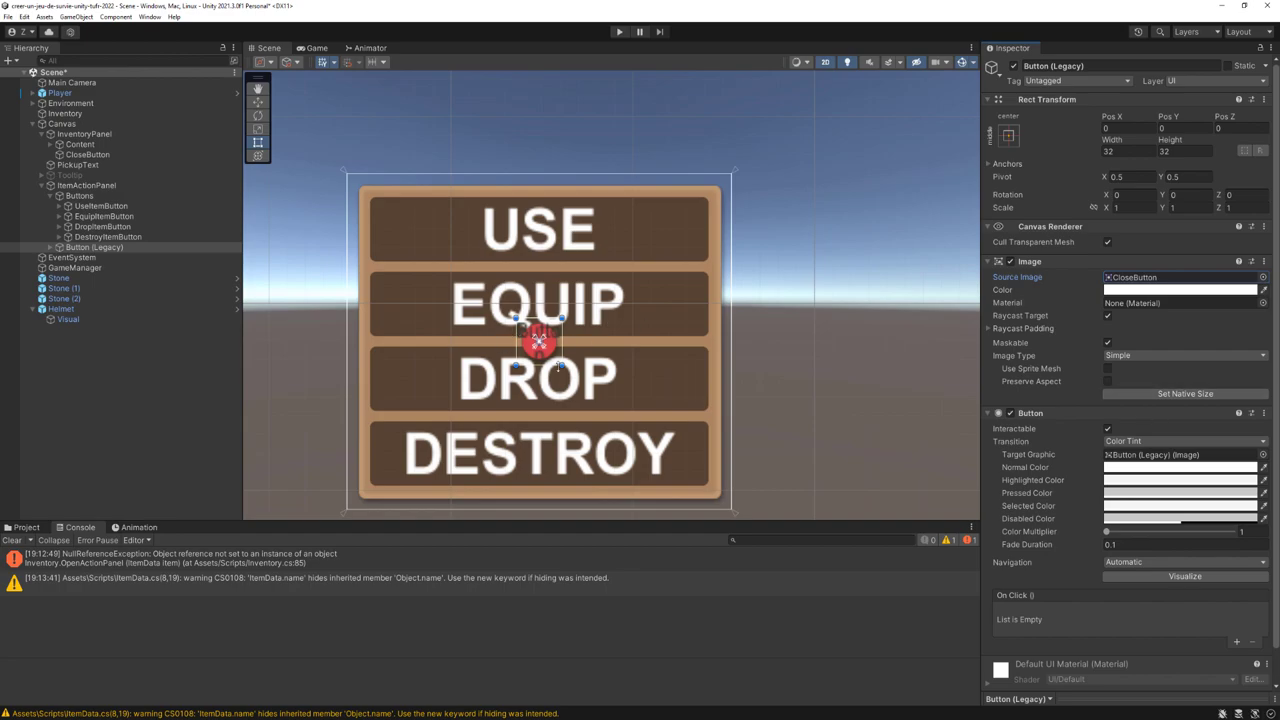
pyautogui.moveTo(538, 342); pyautogui.dragTo(698, 390, button='middle')
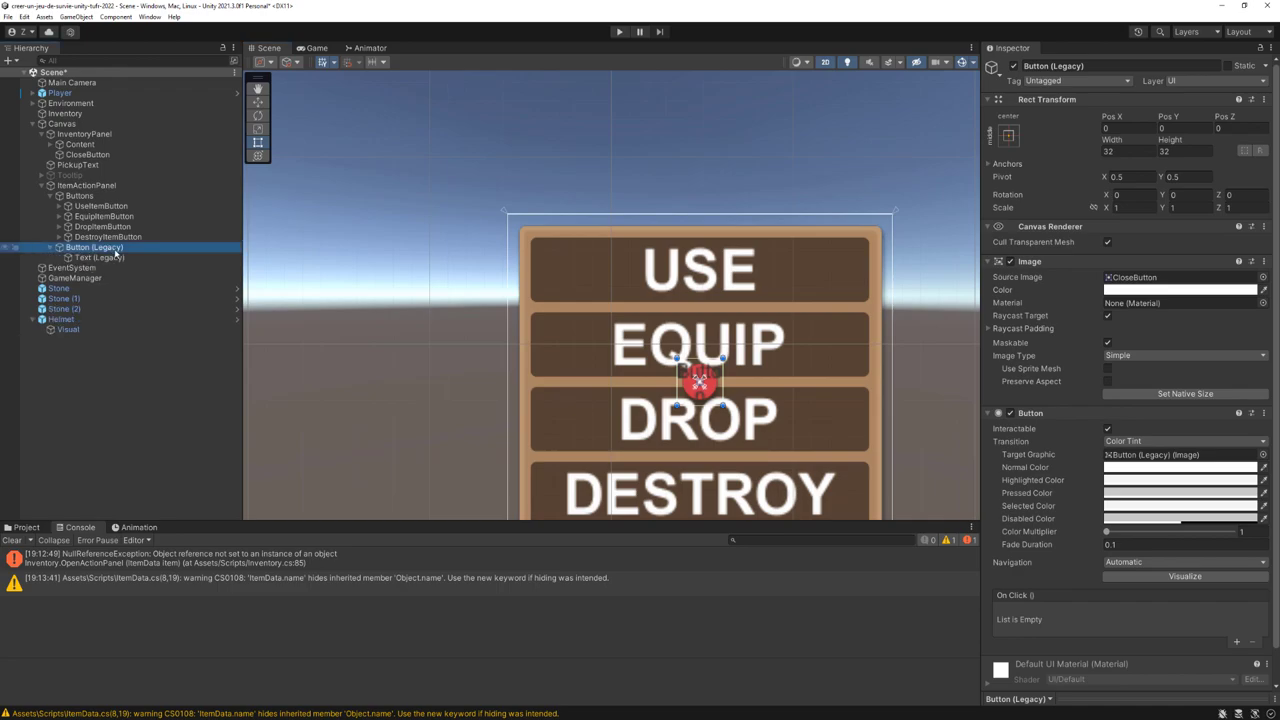
pyautogui.click(109, 258)
pyautogui.click(98, 247)
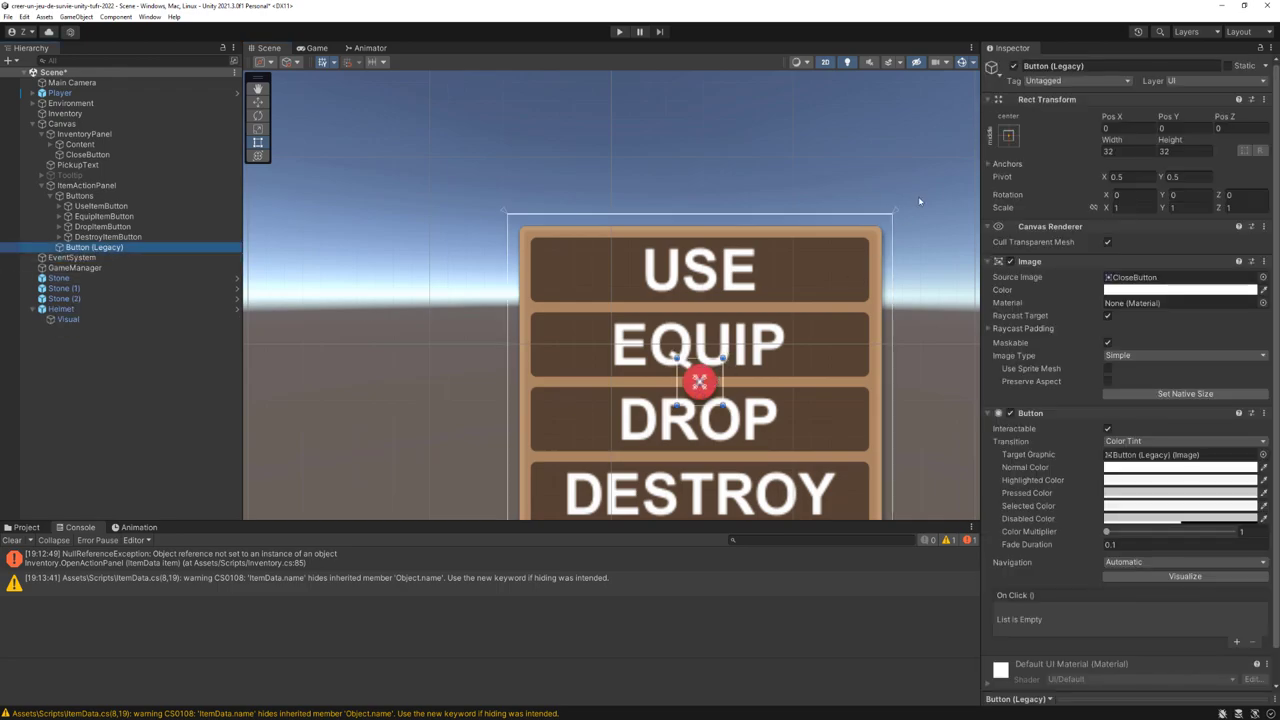
# Step: Anchor the button to the panel's top-left corner and move it there
pyautogui.click(1008, 136)
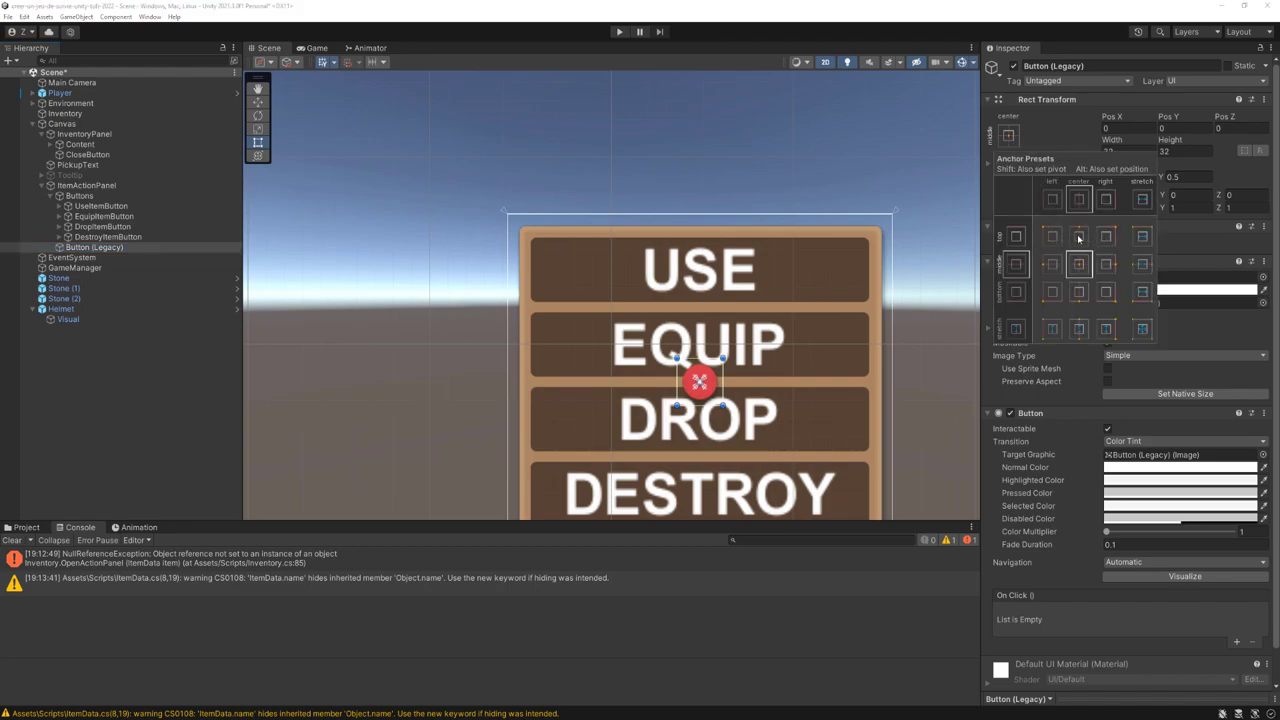
pyautogui.click(1051, 236)
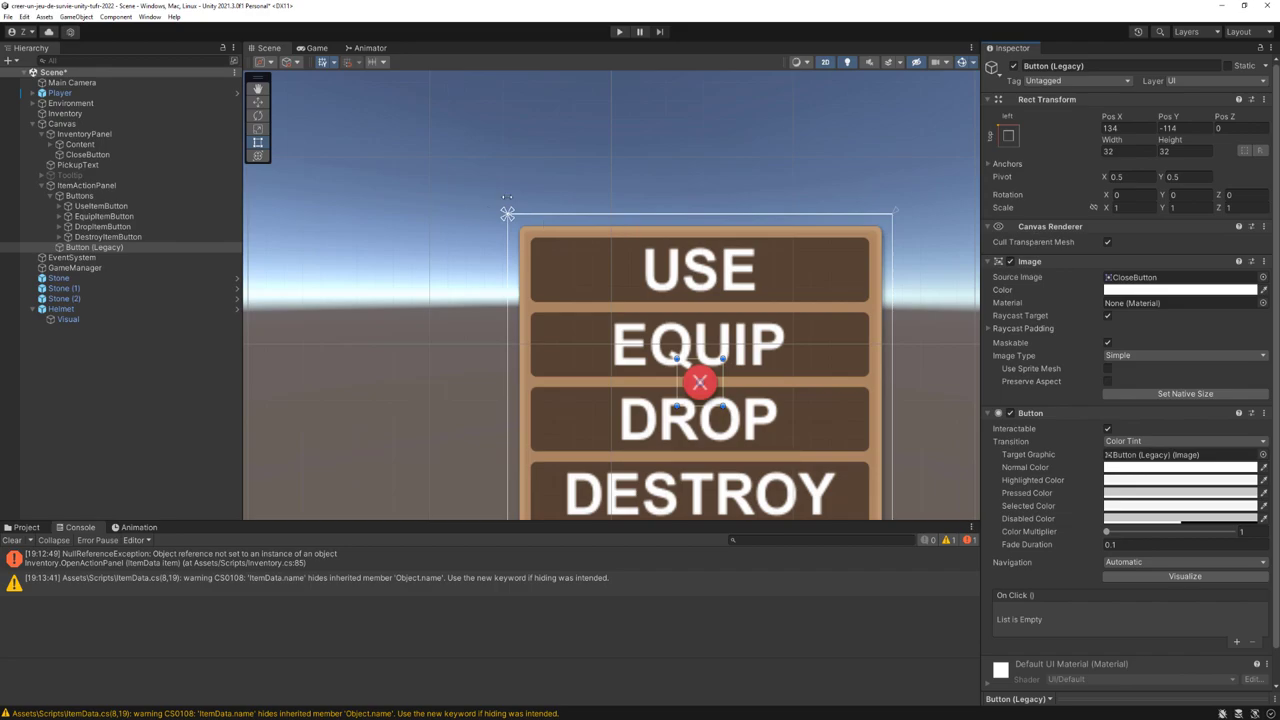
pyautogui.moveTo(625, 227); pyautogui.dragTo(733, 328, button='right')
pyautogui.moveTo(657, 342); pyautogui.dragTo(460, 176)
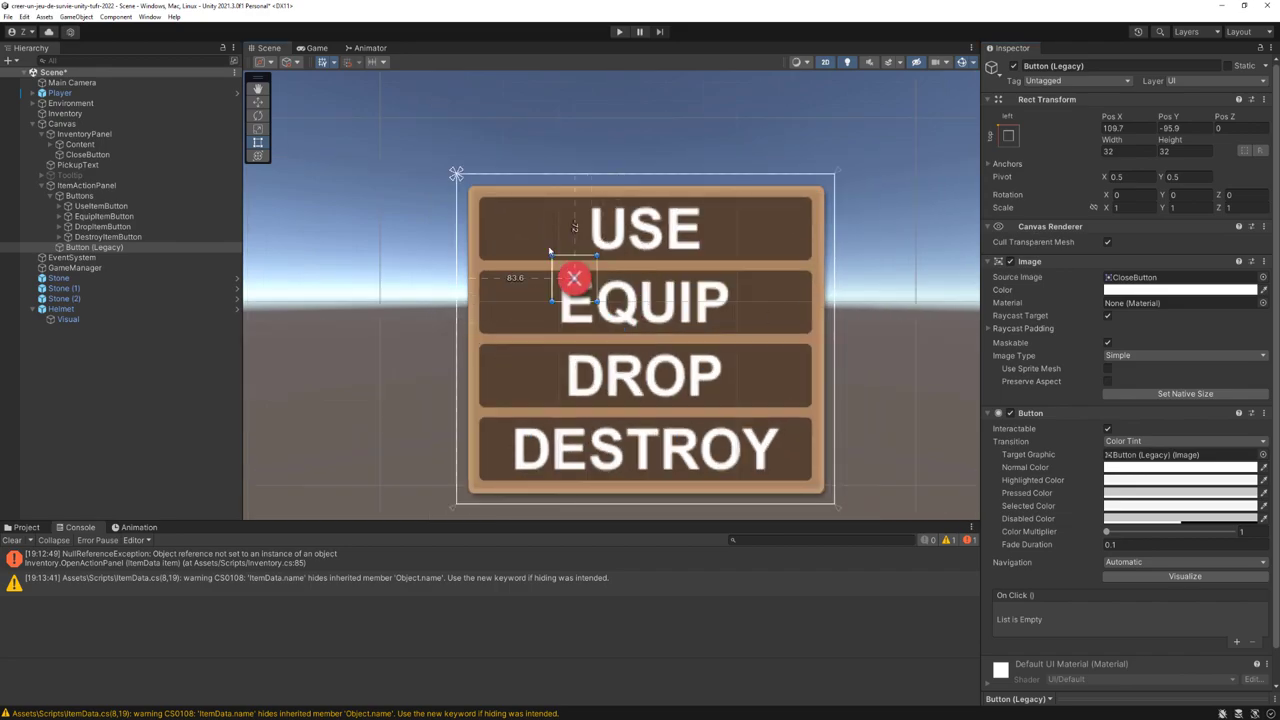
pyautogui.scroll(3, 460, 176)
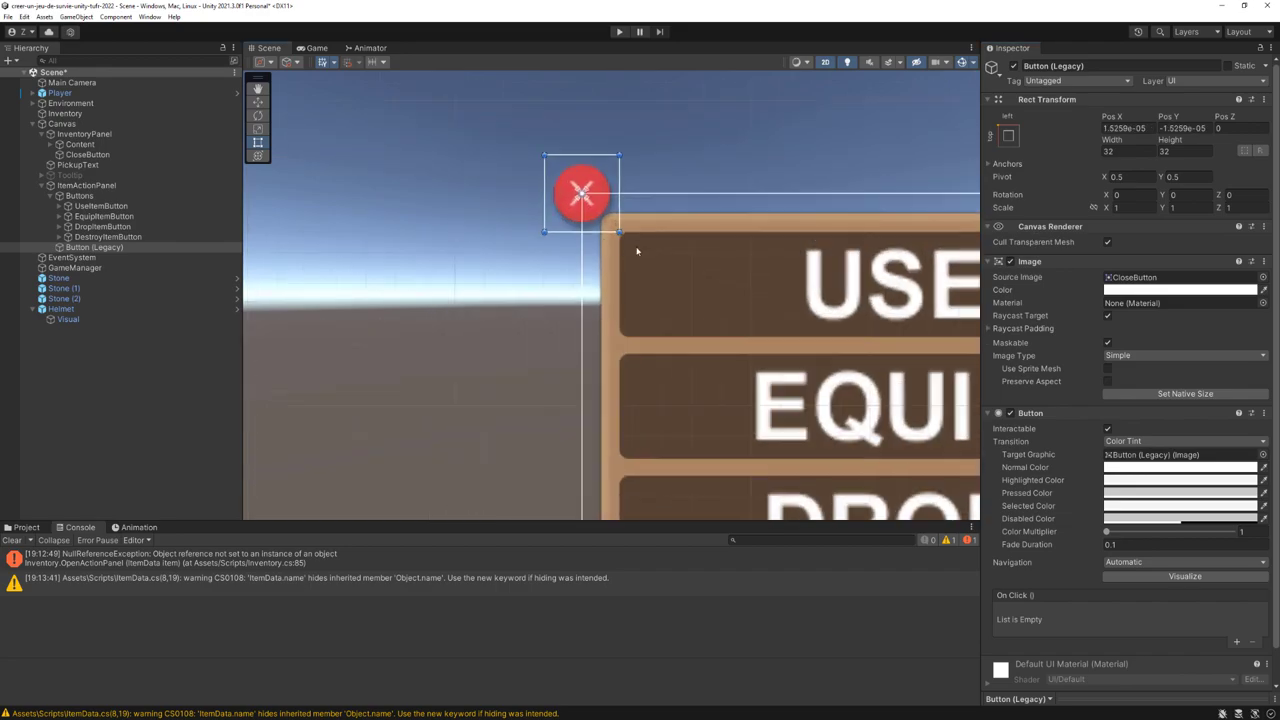
# Step: Set the close button's Pos Y to -5
pyautogui.press('Tab')
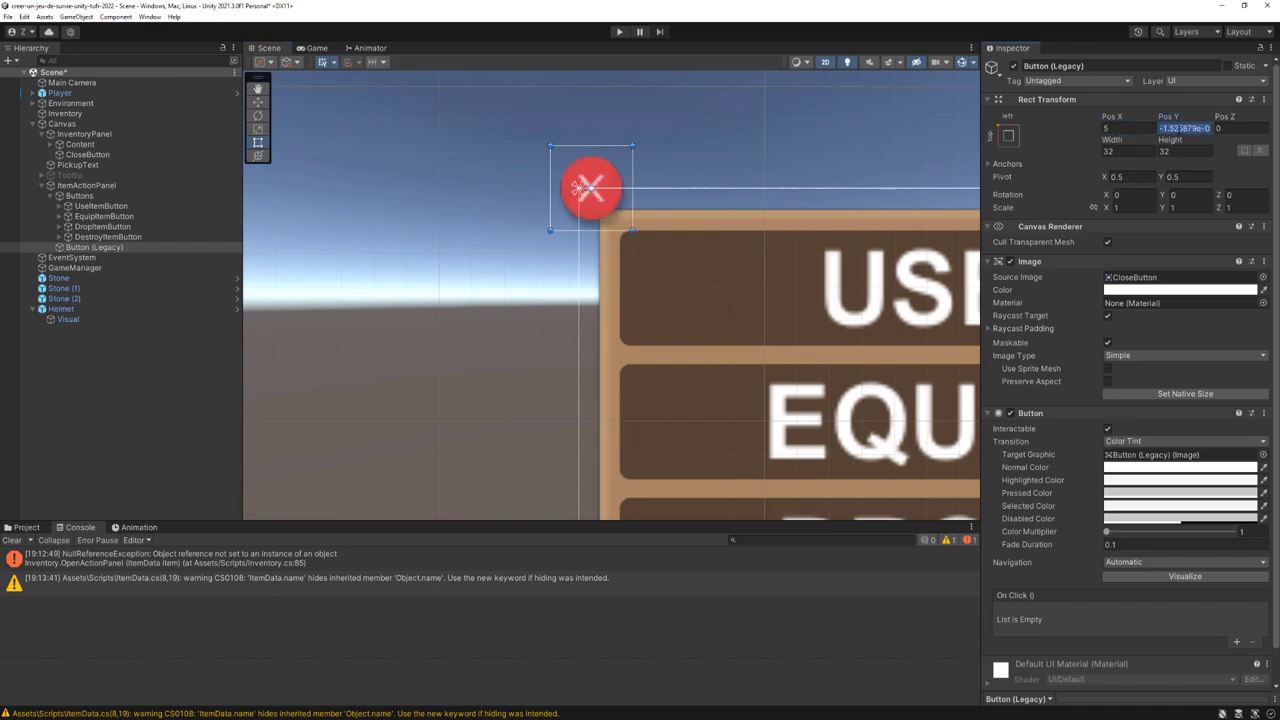
pyautogui.write('-5')
pyautogui.scroll(2, 632, 242)
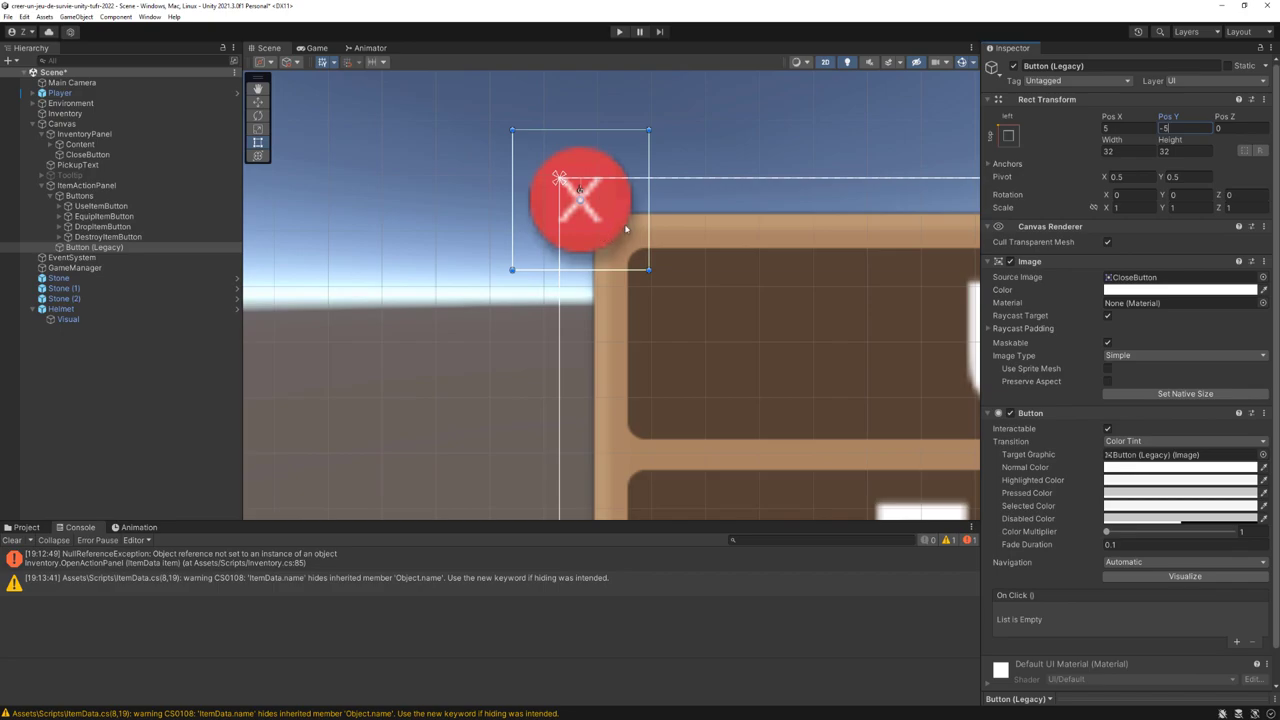
pyautogui.scroll(-2, 627, 230)
pyautogui.scroll(-2, 651, 235)
pyautogui.scroll(-1, 630, 220)
pyautogui.scroll(-1, 614, 203)
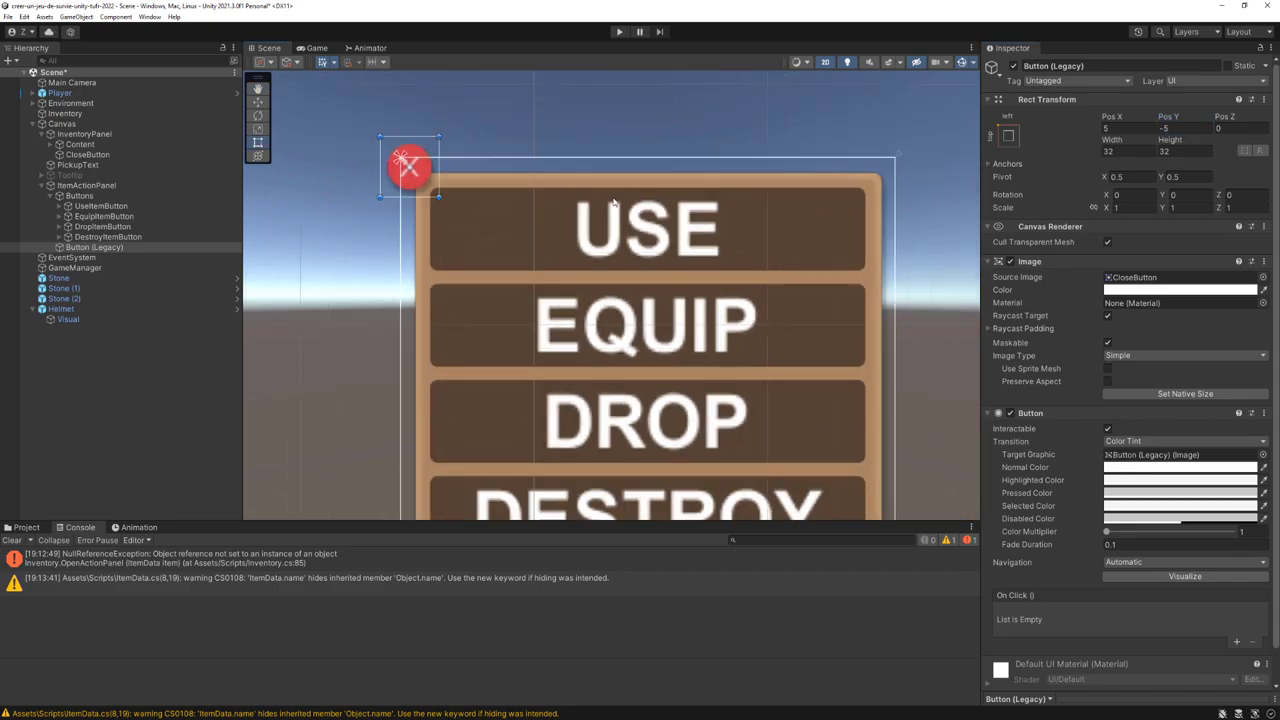
pyautogui.scroll(-2, 614, 203)
# Step: Set the close button's Pos X to 10 and reselect it to check its placement
pyautogui.click(1110, 128)
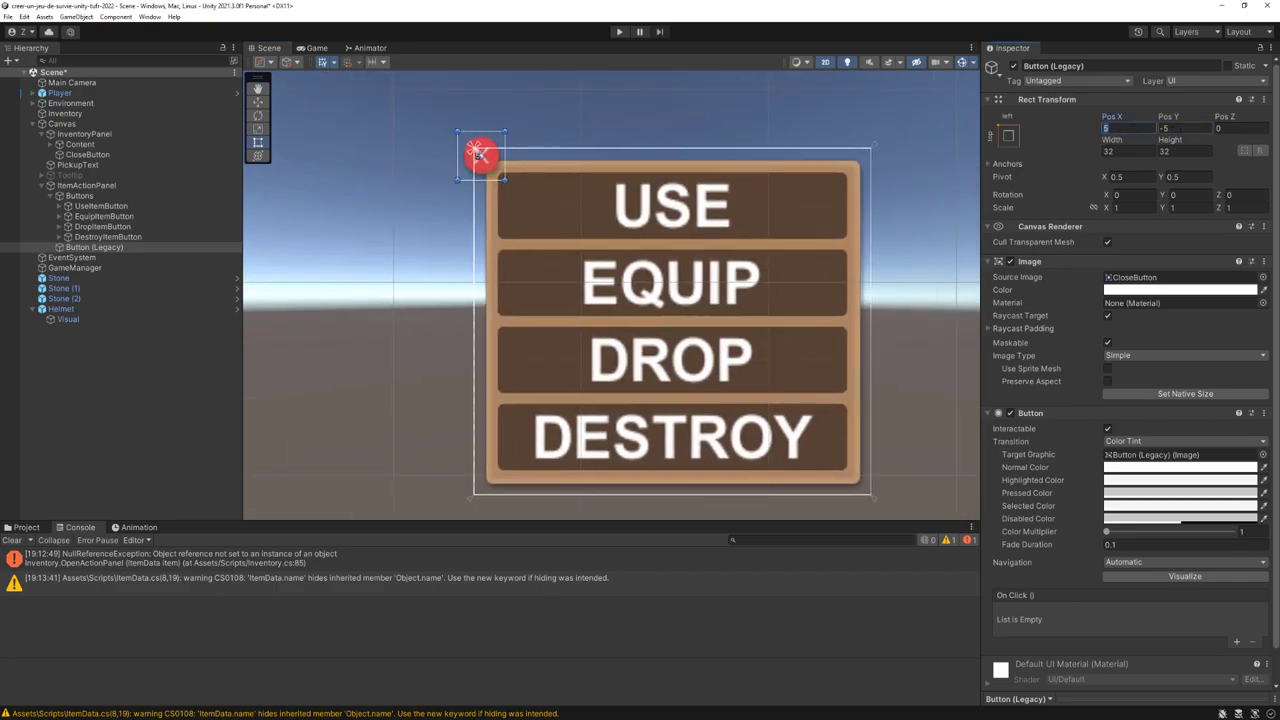
pyautogui.write('10')
pyautogui.press('Tab')
pyautogui.write('-10')
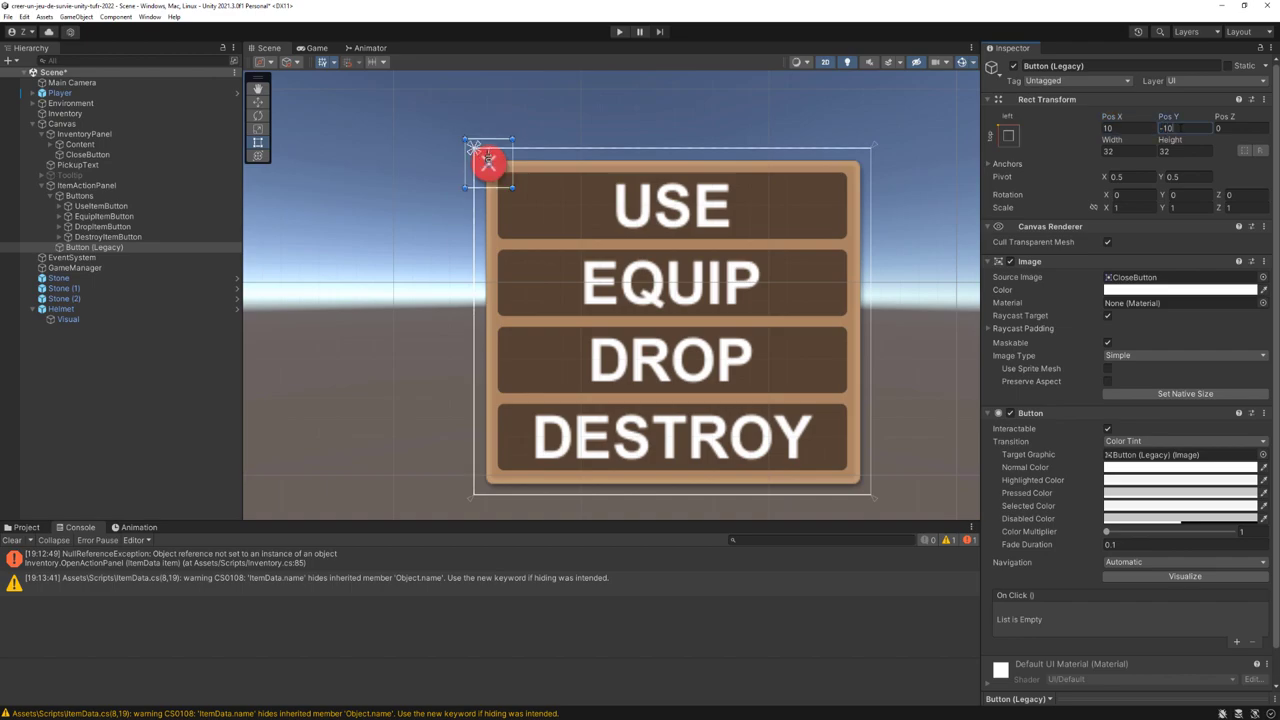
pyautogui.click(885, 225)
pyautogui.scroll(-3, 887, 237)
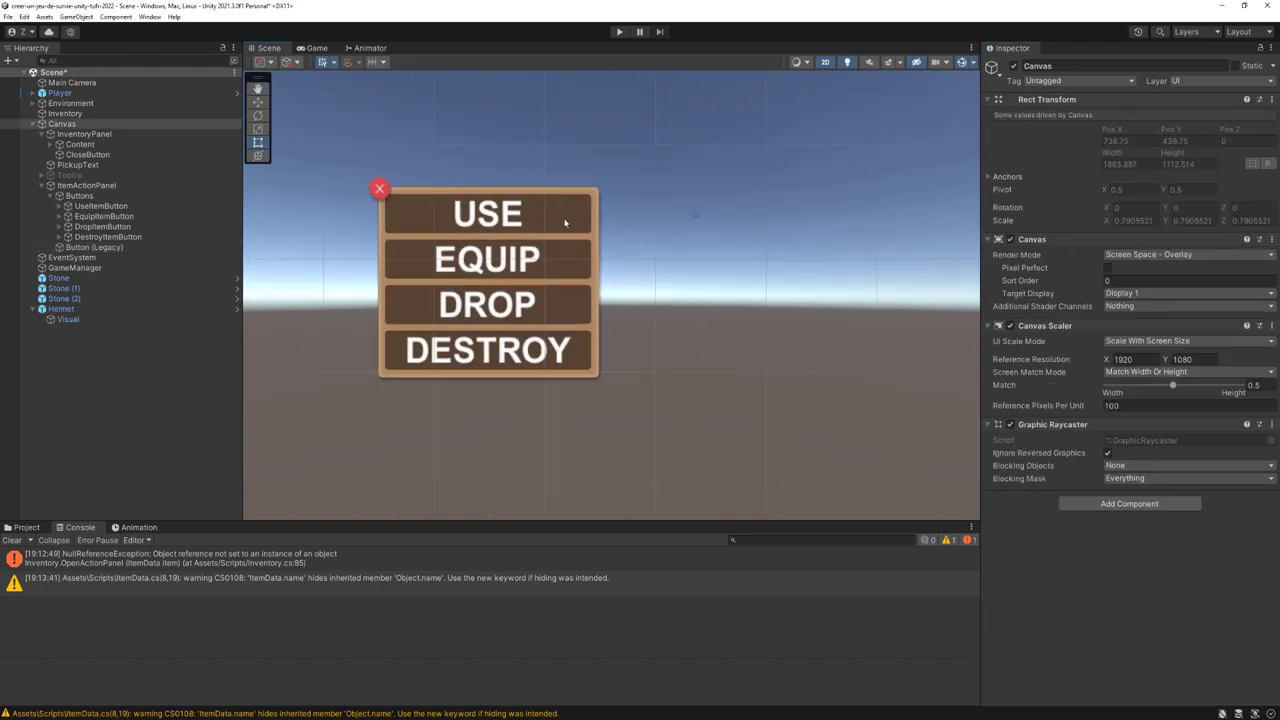
pyautogui.scroll(5, 765, 241)
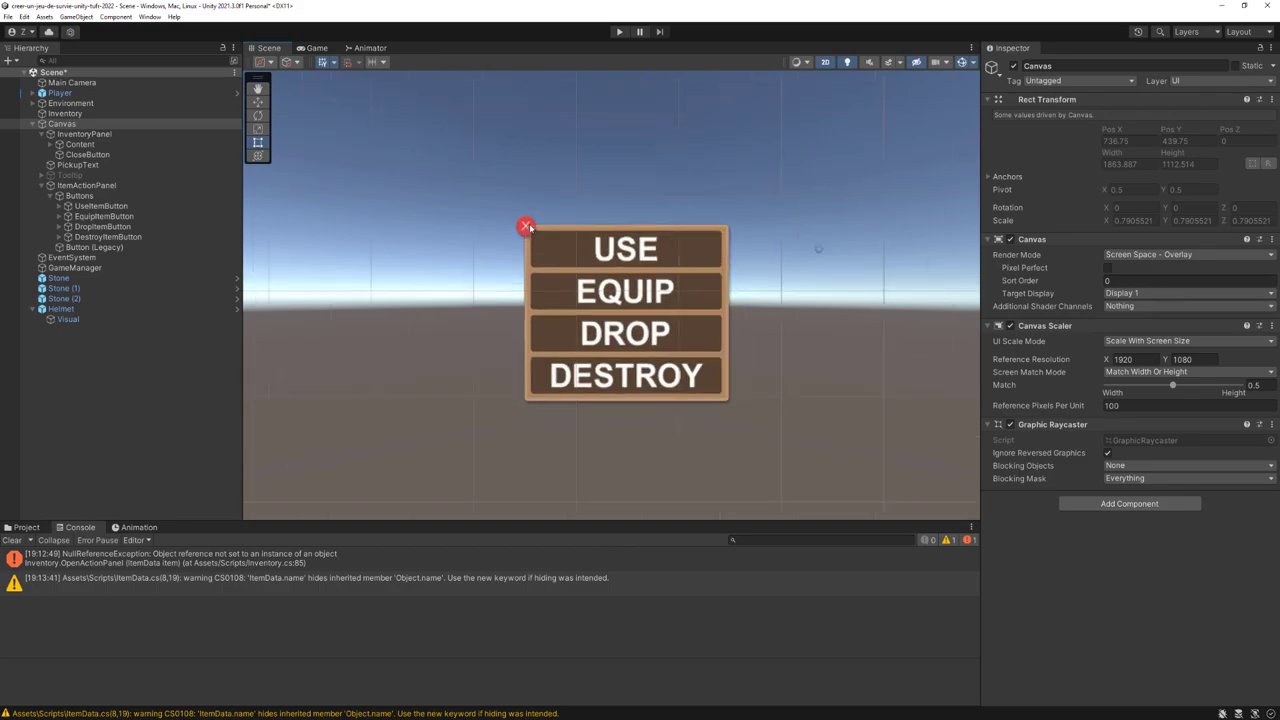
pyautogui.moveTo(558, 187); pyautogui.dragTo(548, 182, button='middle')
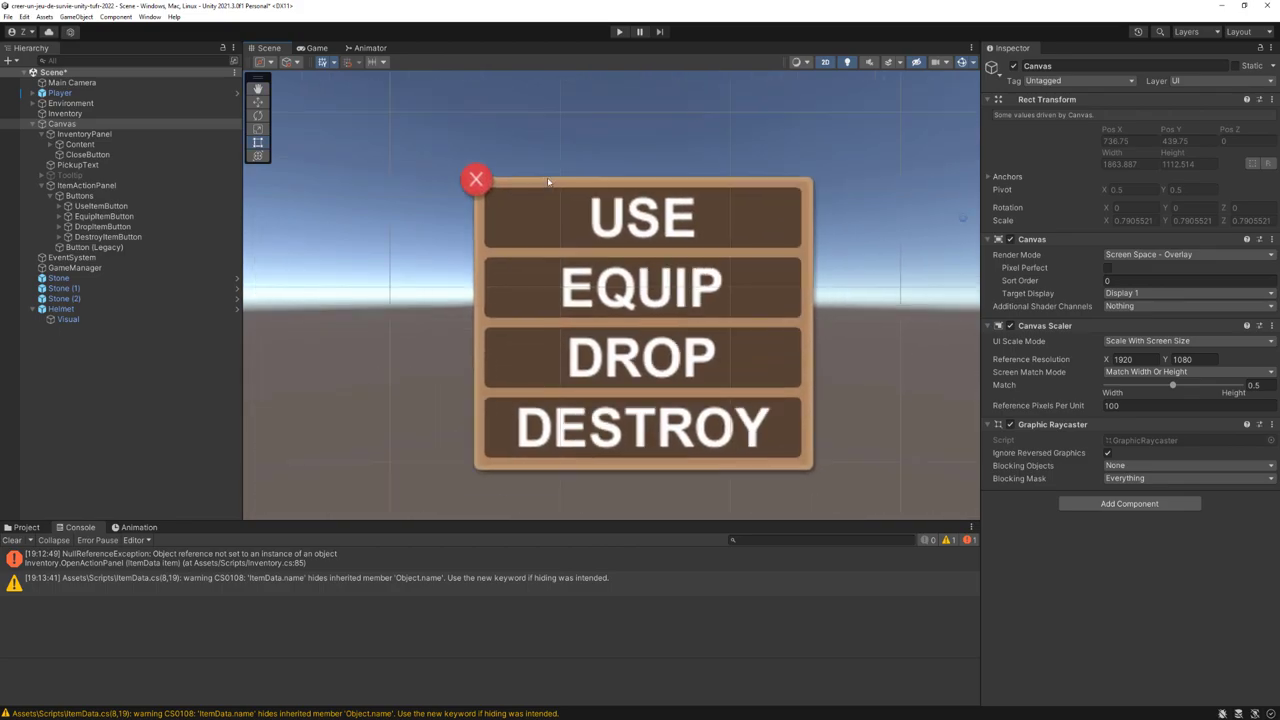
pyautogui.click(476, 179)
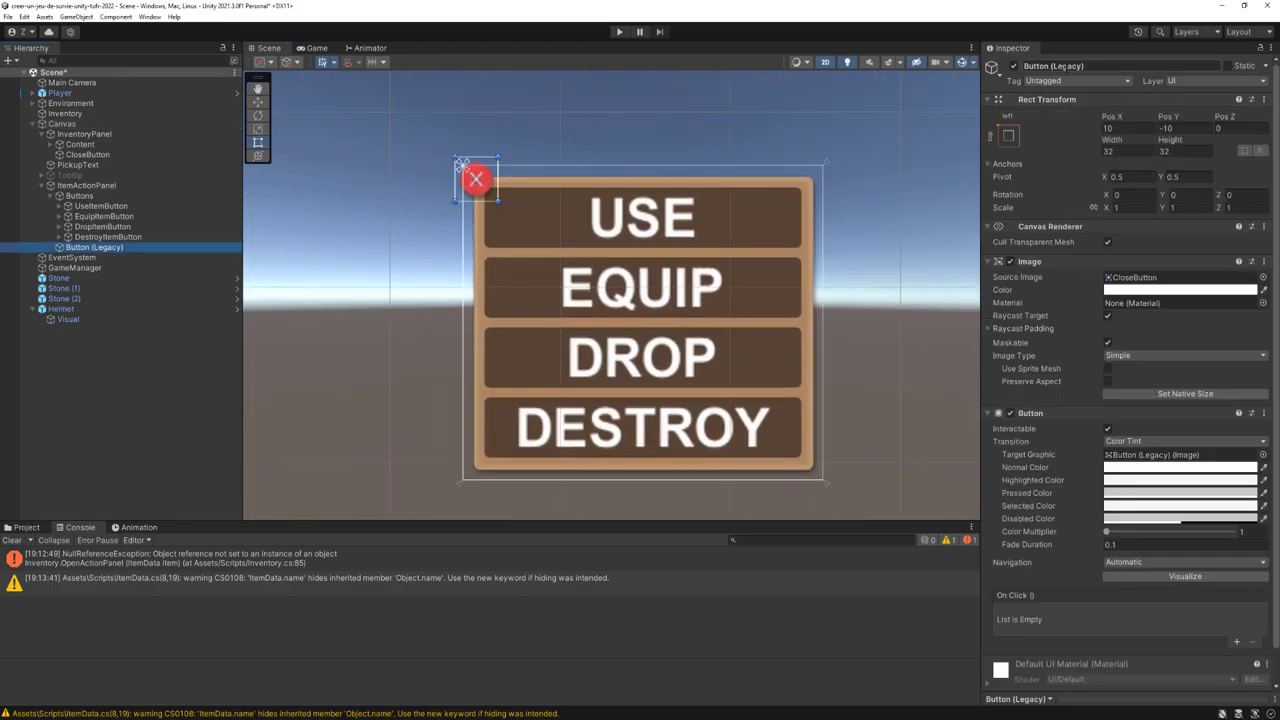
# Step: Rename the new button to CloseButton
pyautogui.write('Cl')
pyautogui.write('ton')
pyautogui.press('Return')
pyautogui.scroll(-1, 1044, 593)
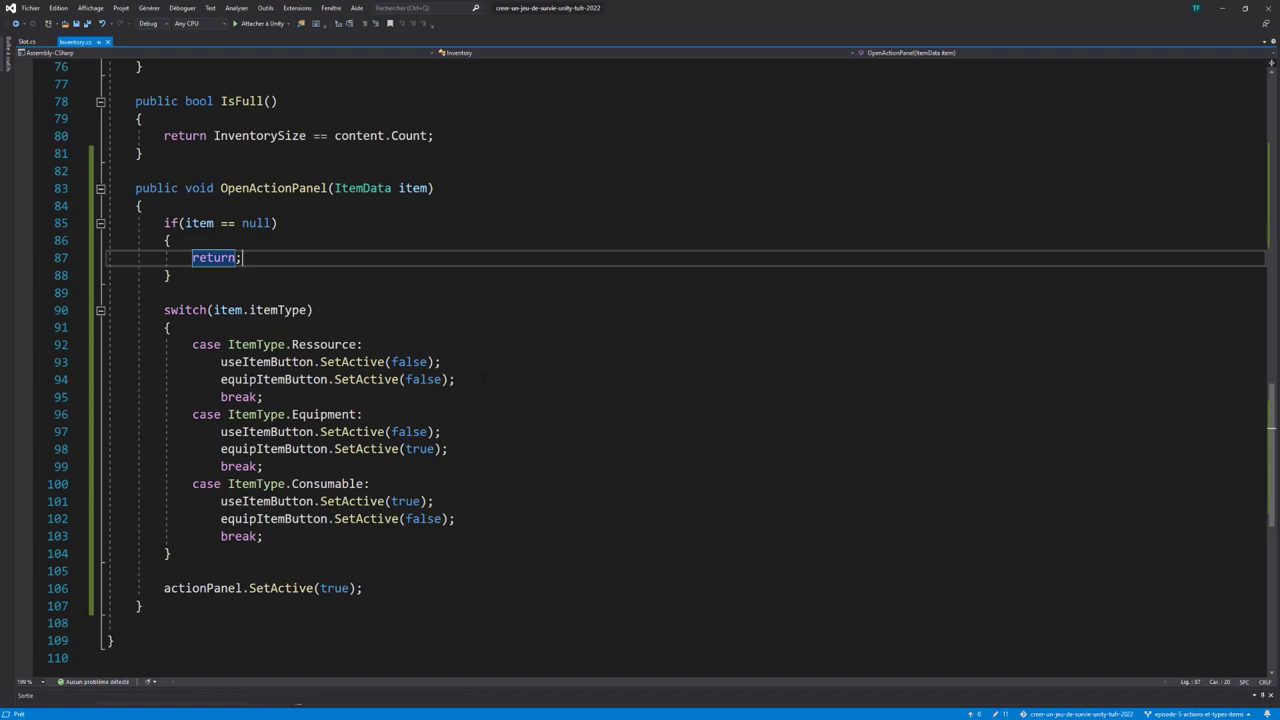
# Step: Add public void CloseActionPanel() below OpenActionPanel, calling actionPanel.SetActive(false)
pyautogui.click(143, 605)
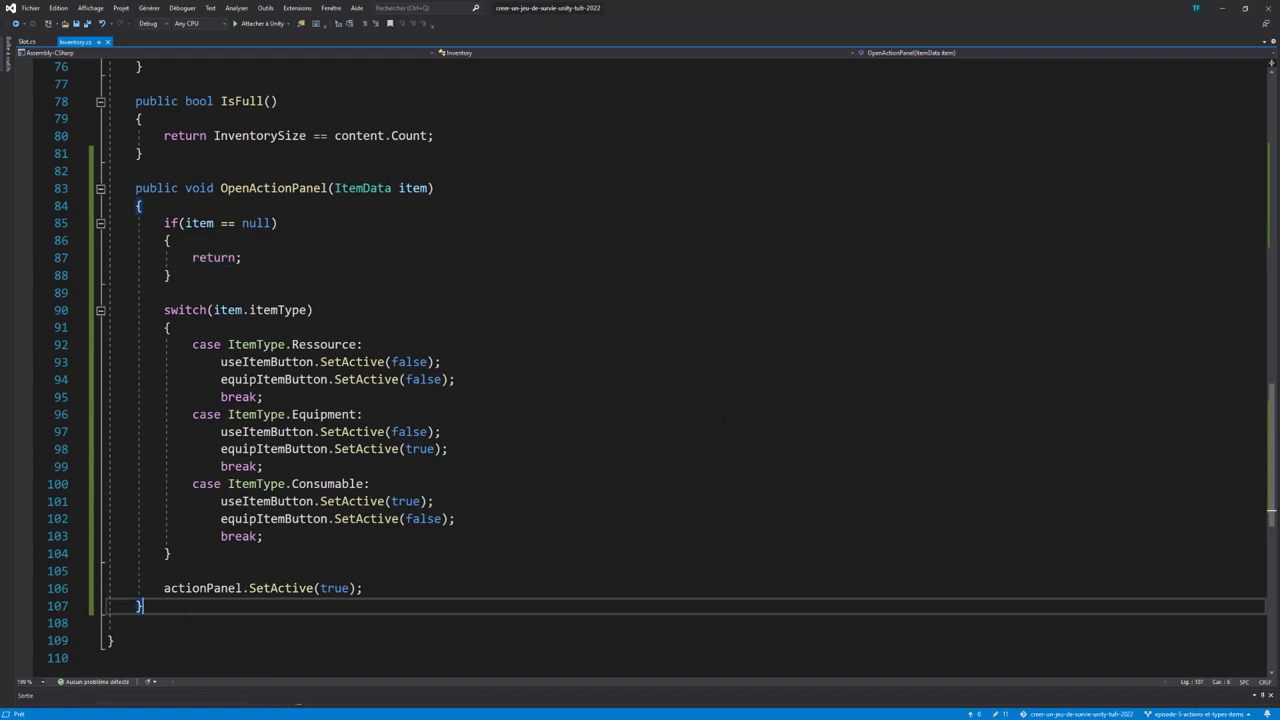
pyautogui.press('Return')
pyautogui.press('Return')
pyautogui.write('publi')
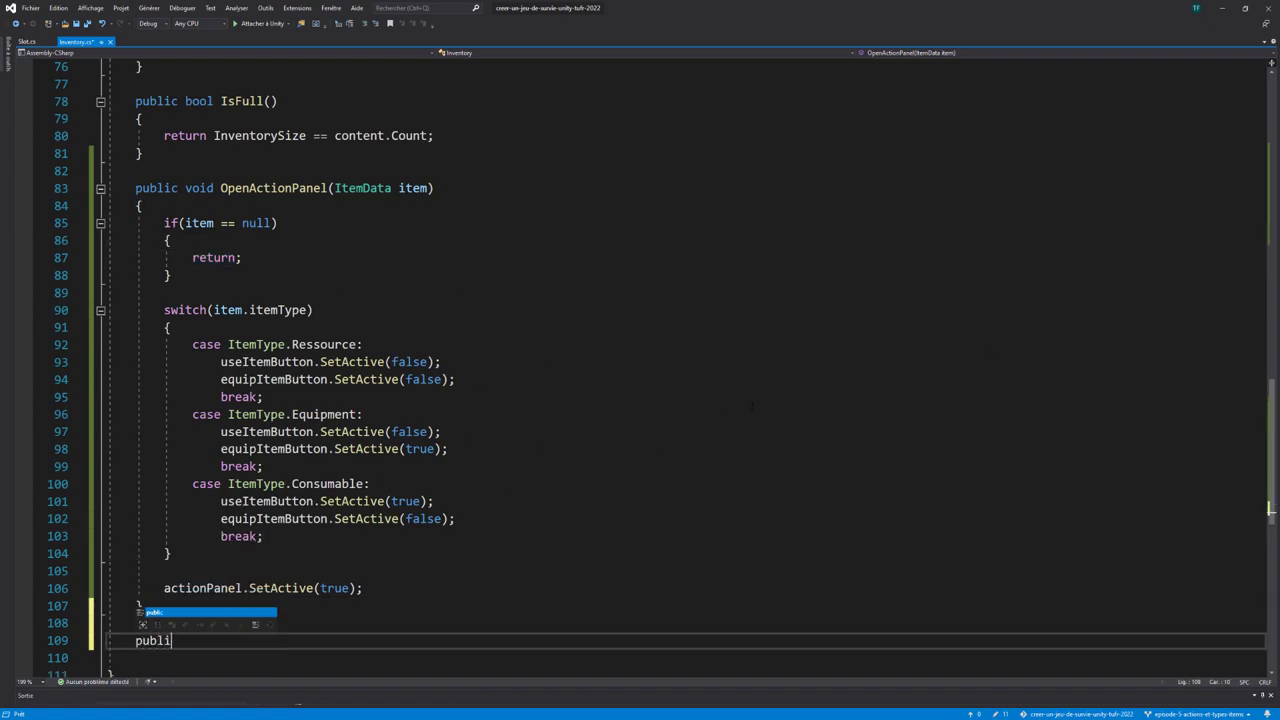
pyautogui.write('c void Close')
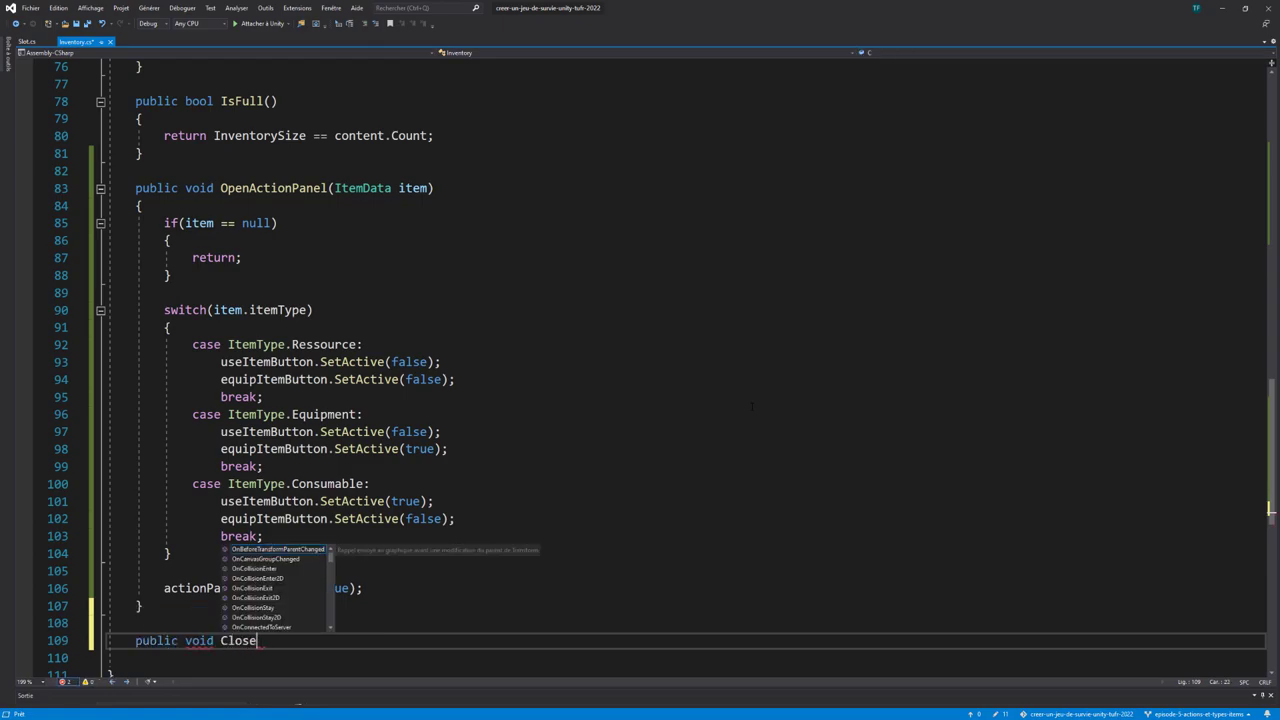
pyautogui.write('ActionPa')
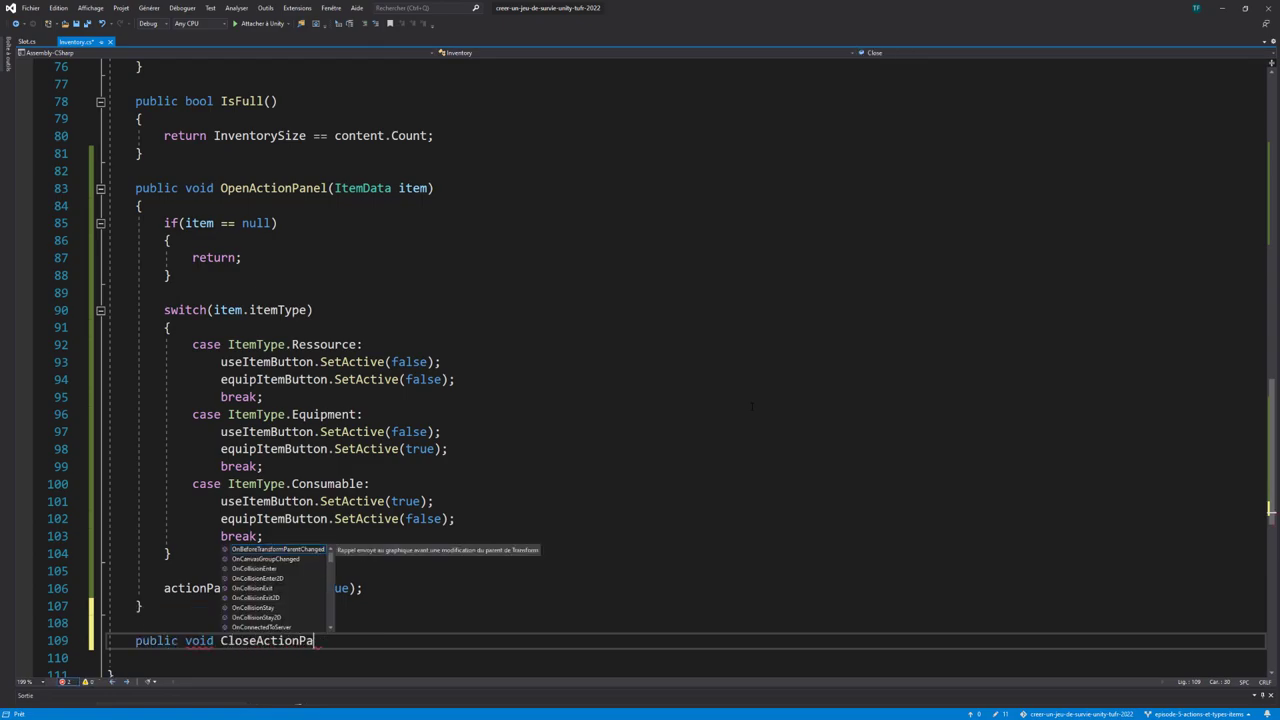
pyautogui.write('nel()')
pyautogui.press('Return')
pyautogui.write('{')
pyautogui.press('Return')
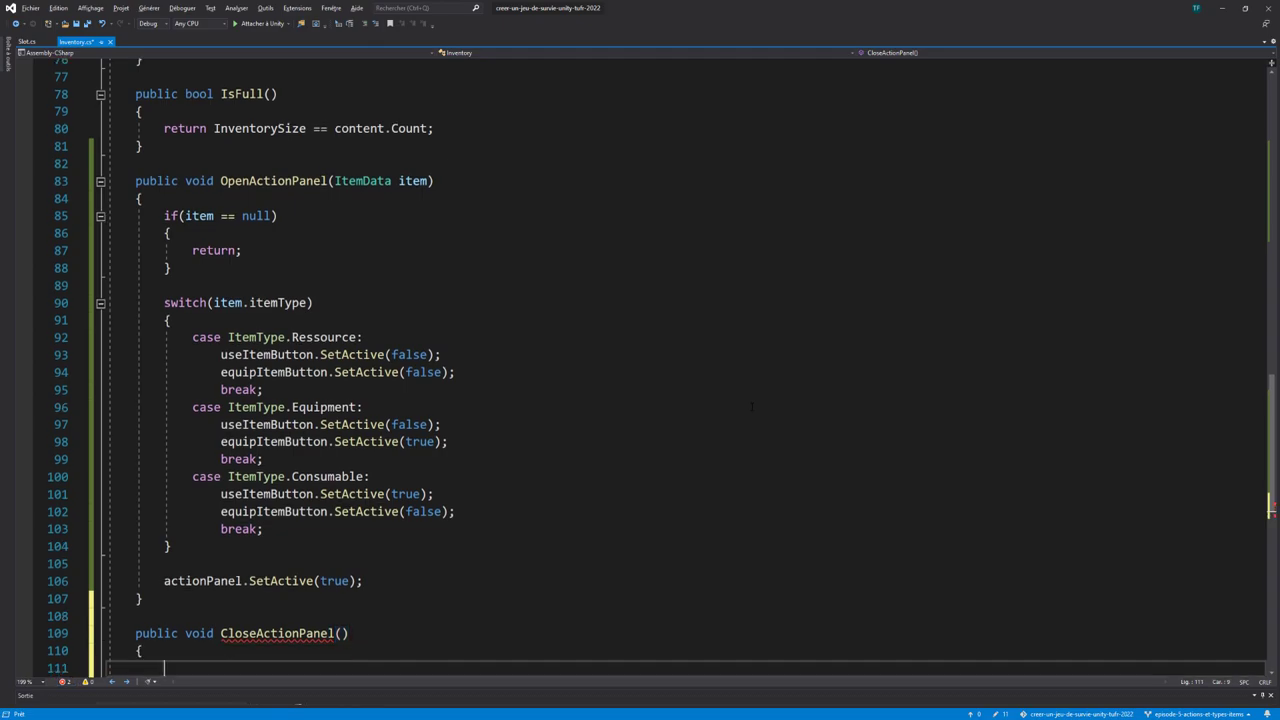
pyautogui.write('actio')
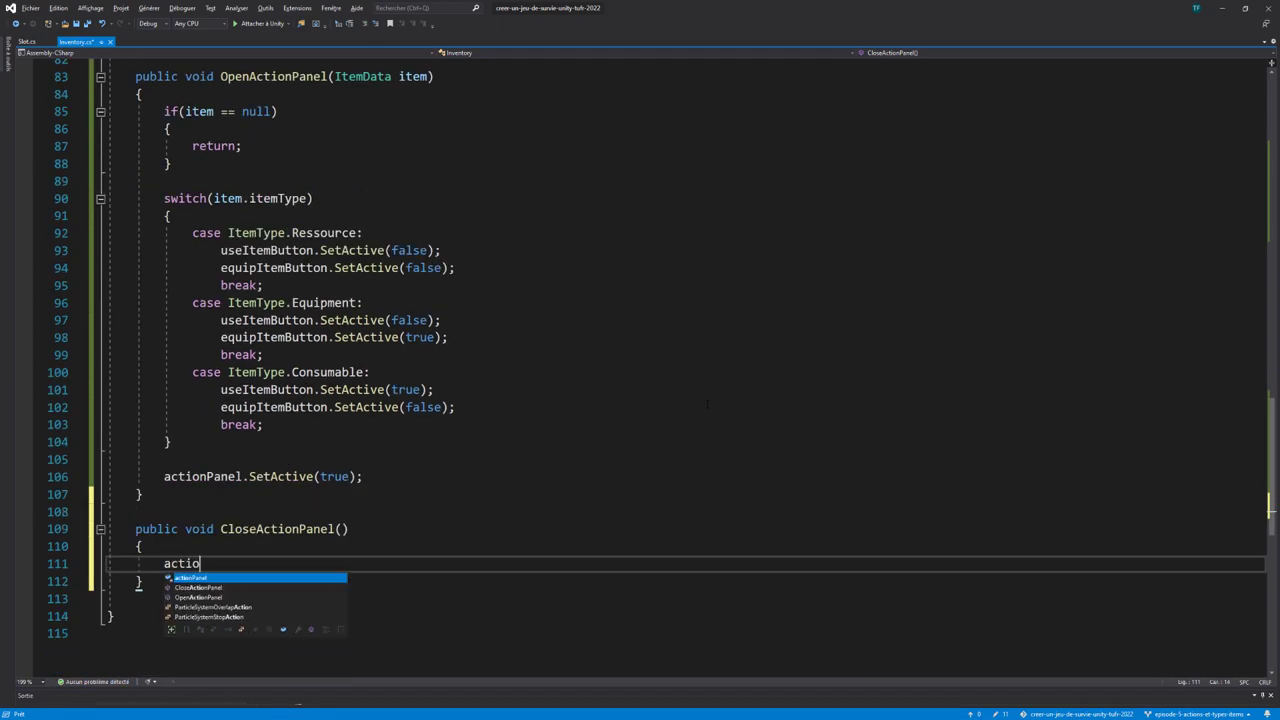
pyautogui.write('nPanel.seta(')
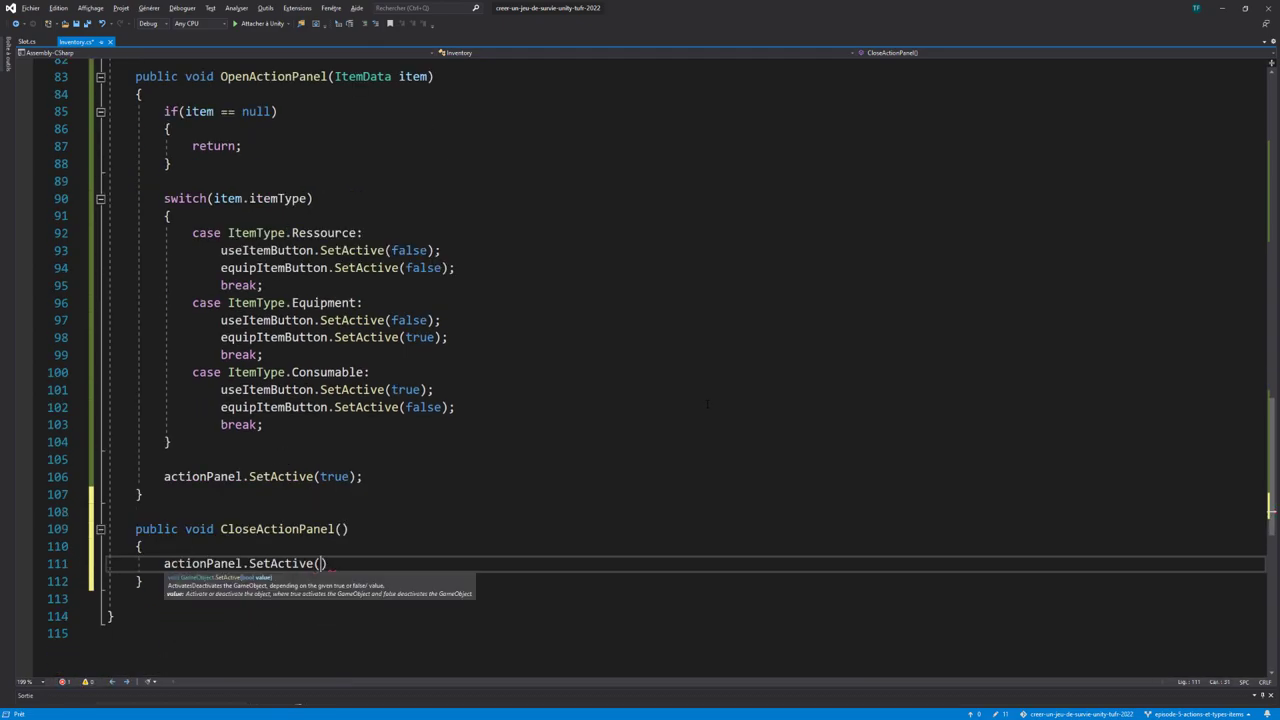
pyautogui.write('false);')
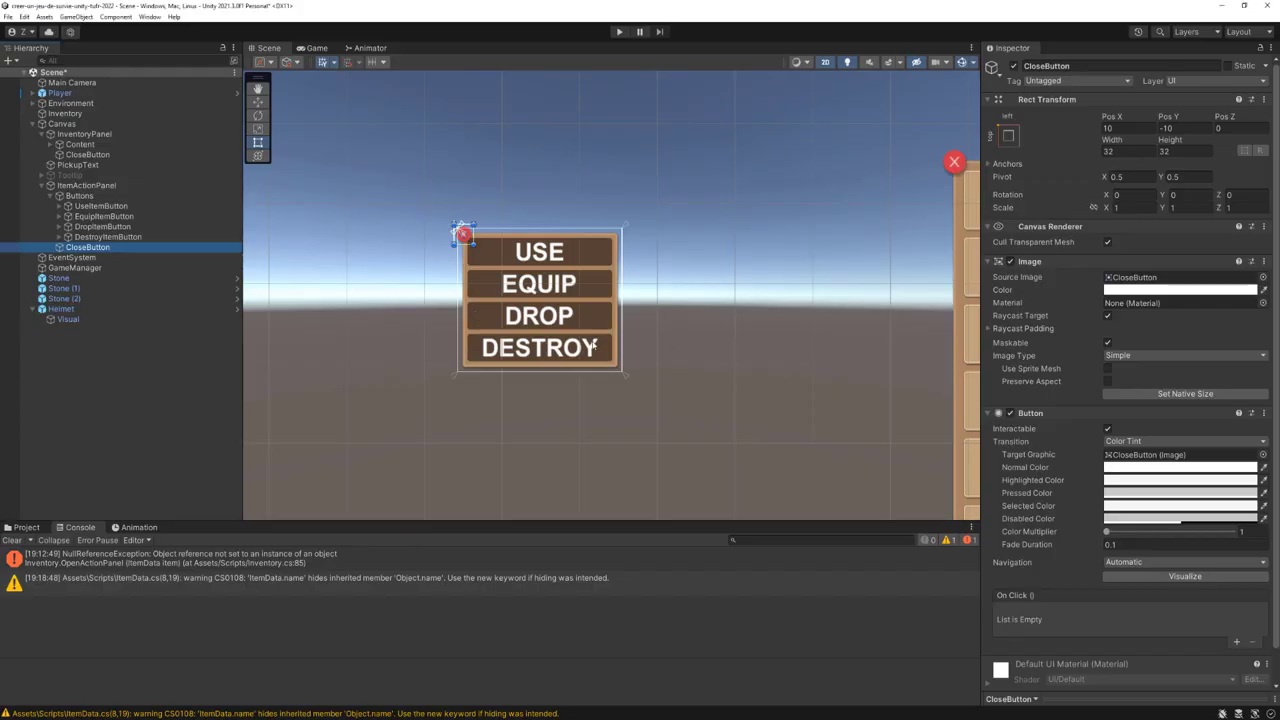
# Step: Add an On Click entry on CloseButton targeting Inventory and calling CloseActionPanel()
pyautogui.scroll(-1, 1046, 479)
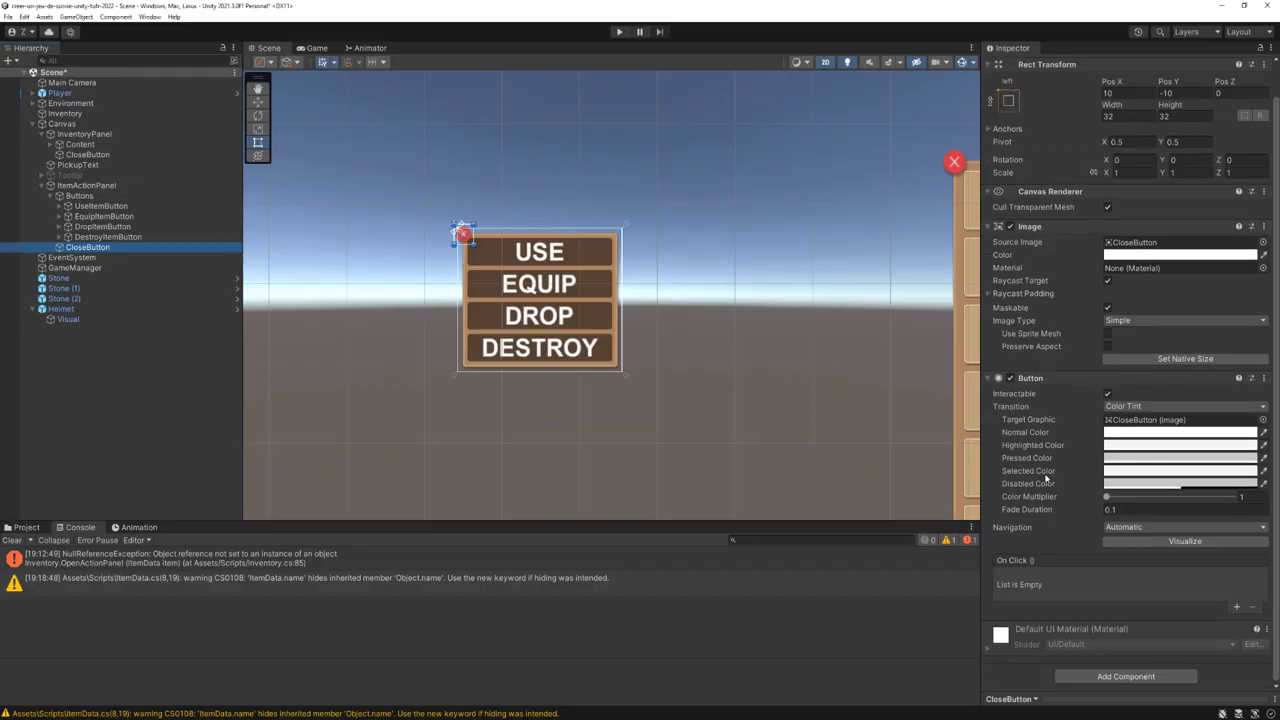
pyautogui.click(1236, 607)
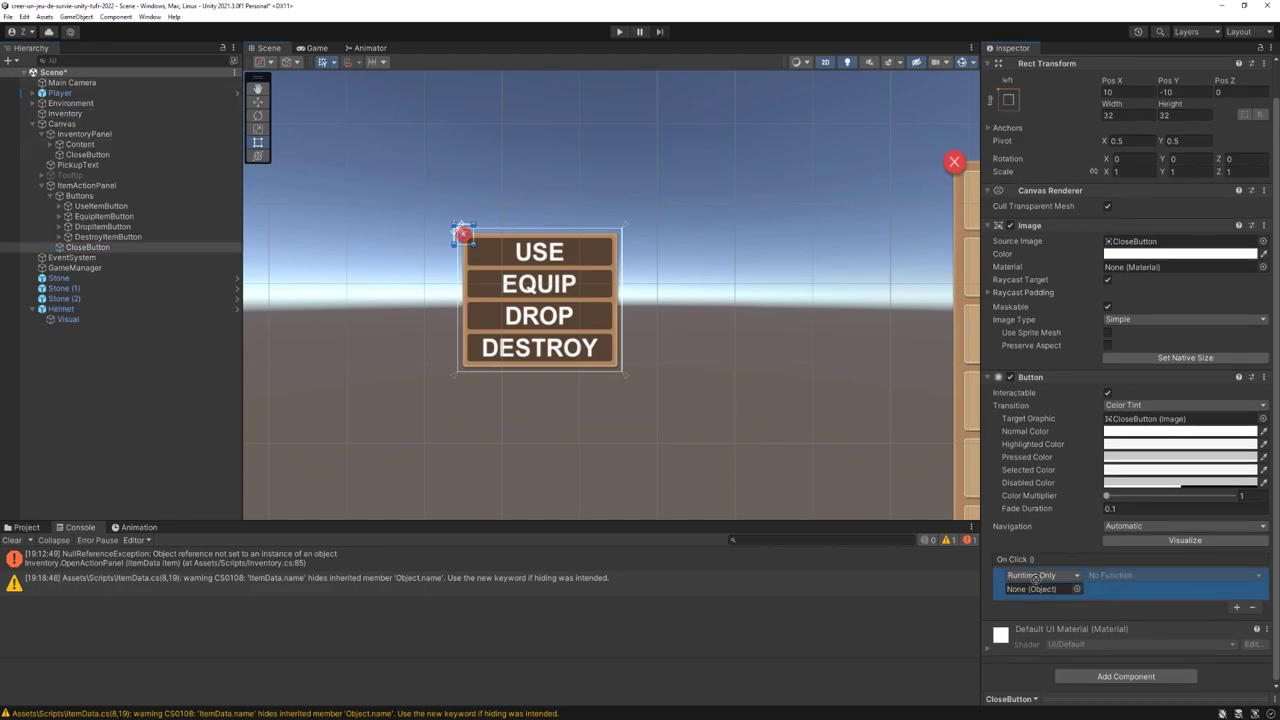
pyautogui.moveTo(1035, 578); pyautogui.dragTo(1040, 588)
pyautogui.click(1120, 576)
pyautogui.moveTo(1112, 627)
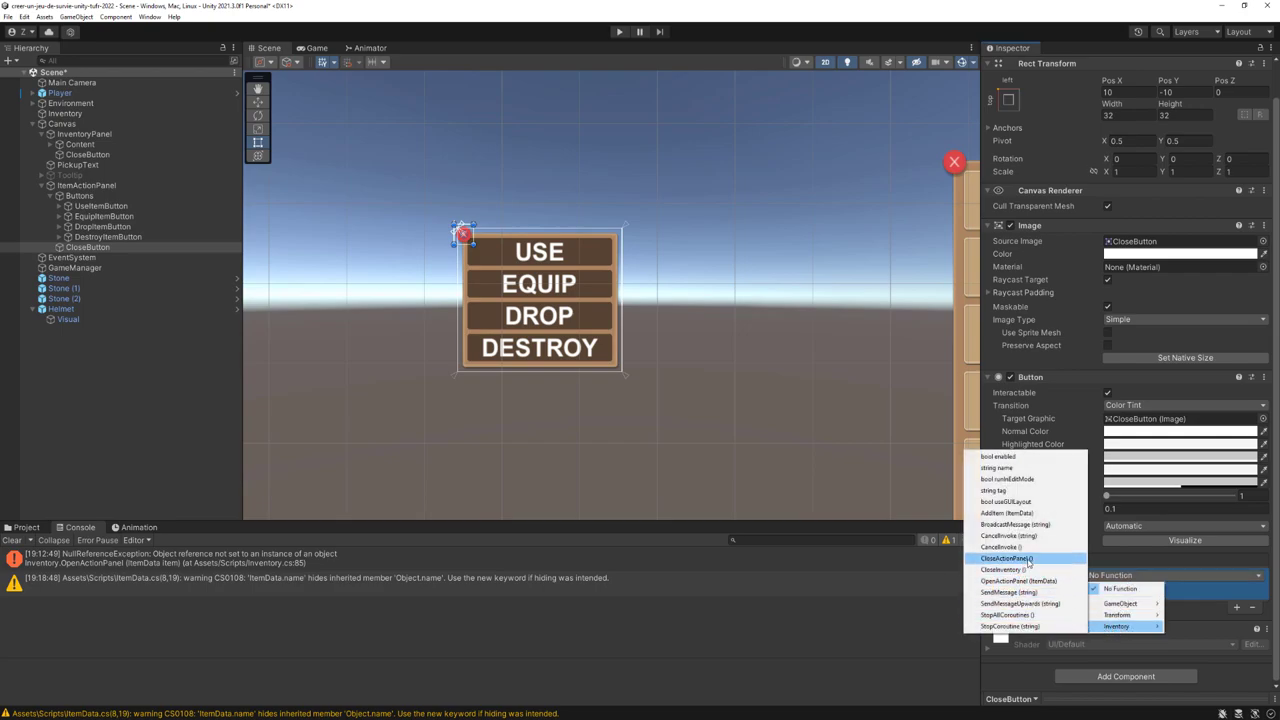
pyautogui.click(1008, 558)
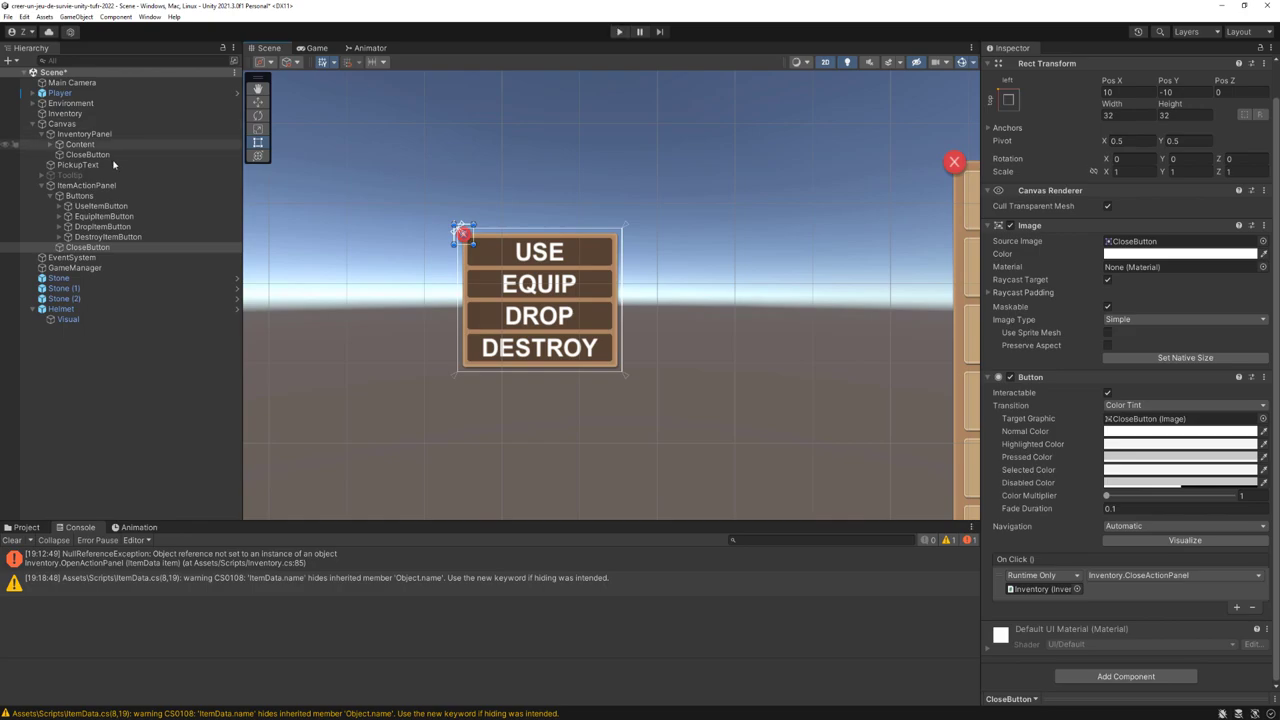
# Step: Deactivate ItemActionPanel so it starts hidden, and enter Play mode
pyautogui.click(88, 185)
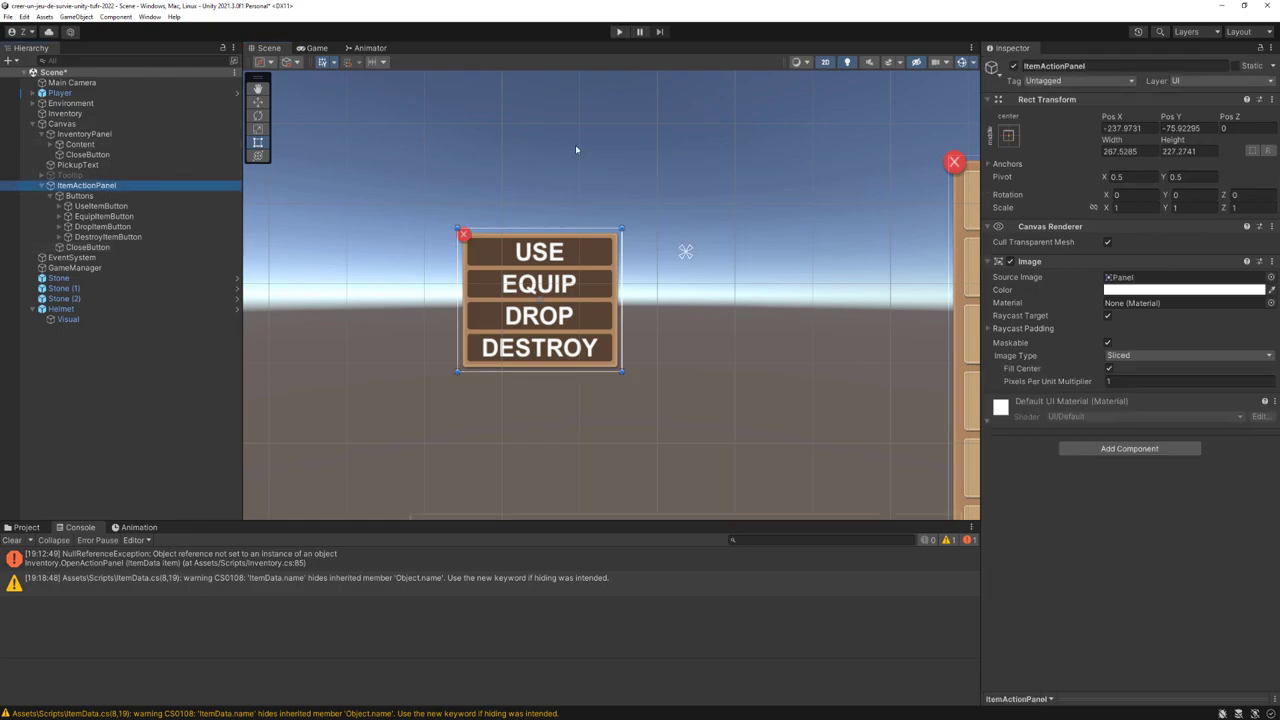
pyautogui.click(1014, 66)
pyautogui.click(619, 31)
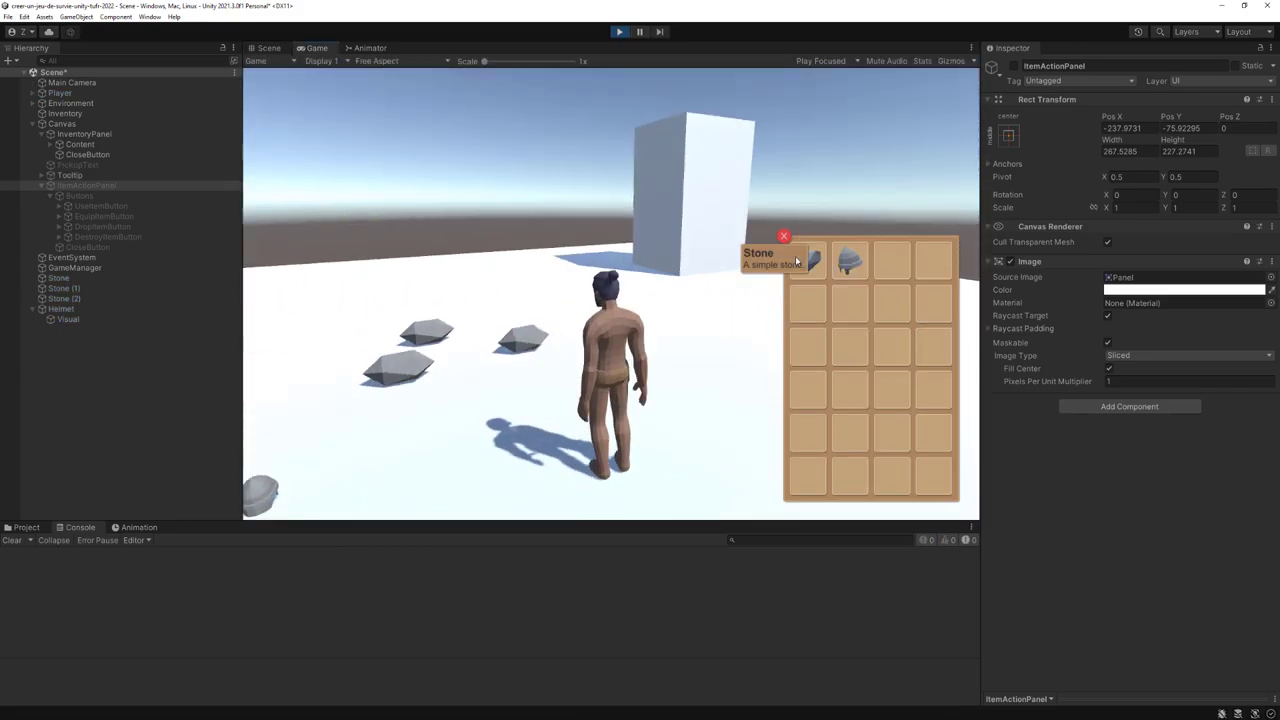
# Step: Open the action panel from the Stone and Helmet slots, close it with the red X, then stop playing
pyautogui.click(797, 262)
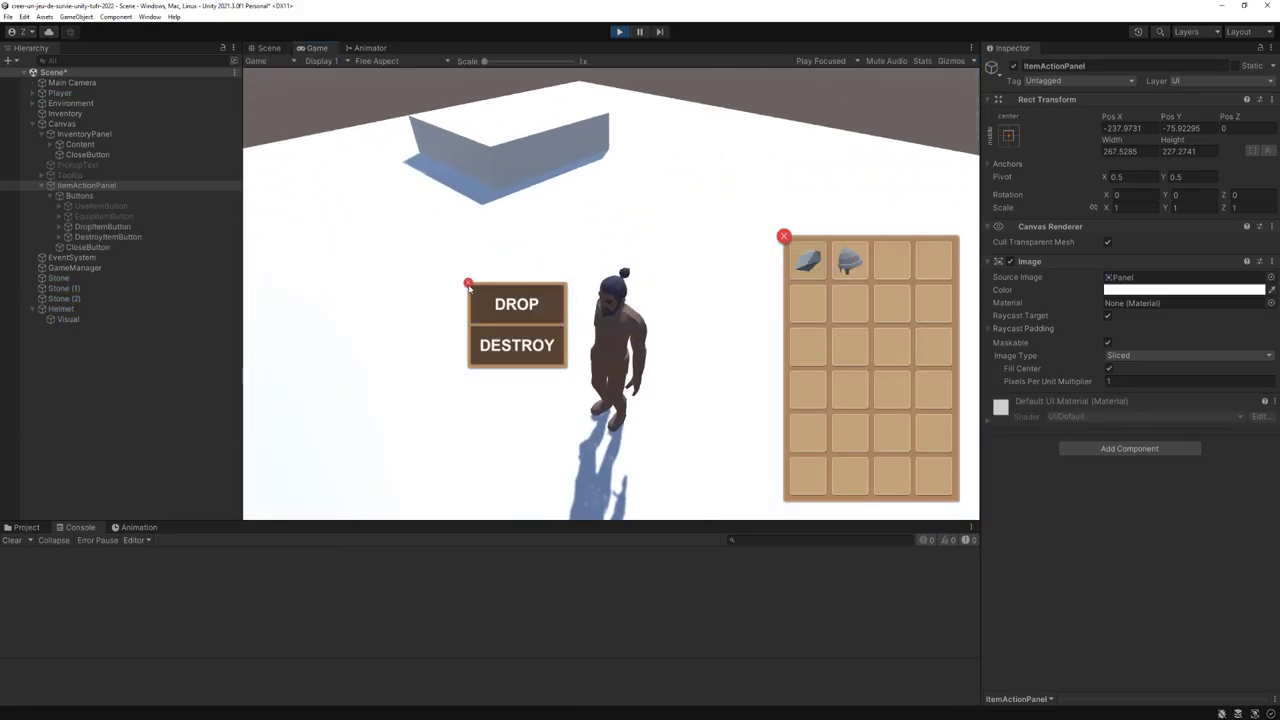
pyautogui.click(468, 284)
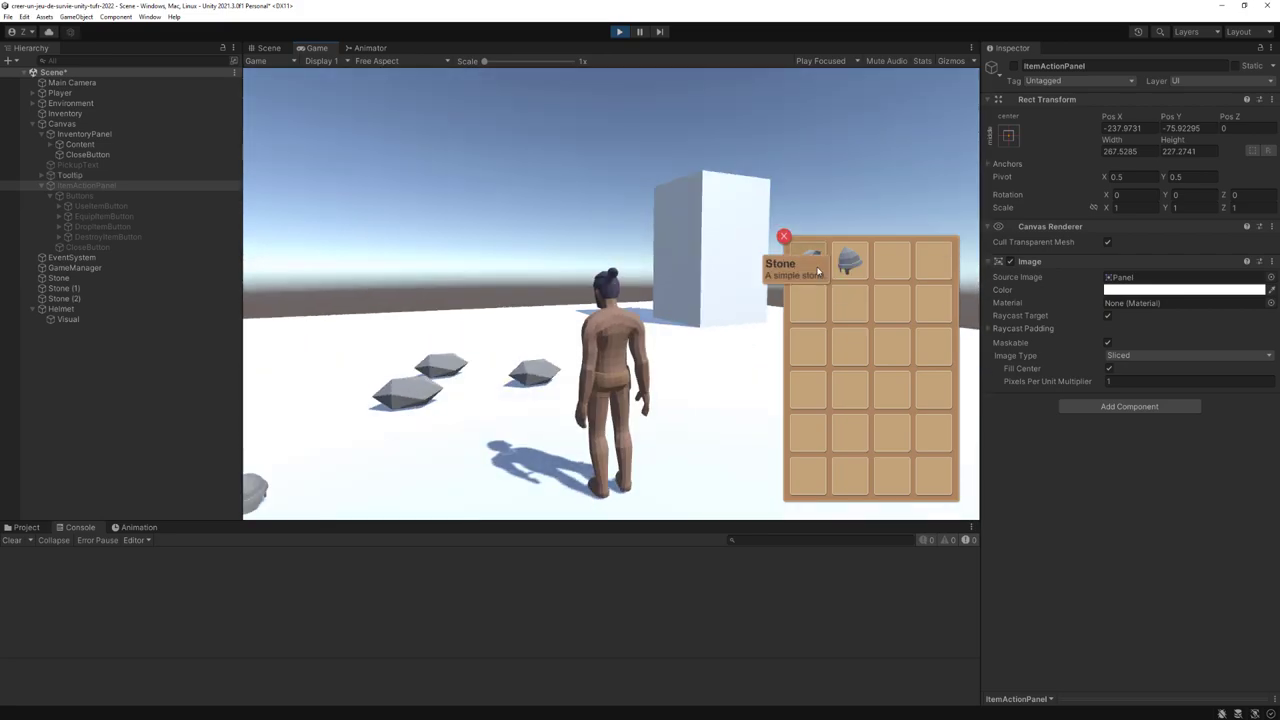
pyautogui.click(817, 271)
pyautogui.click(849, 262)
pyautogui.click(812, 265)
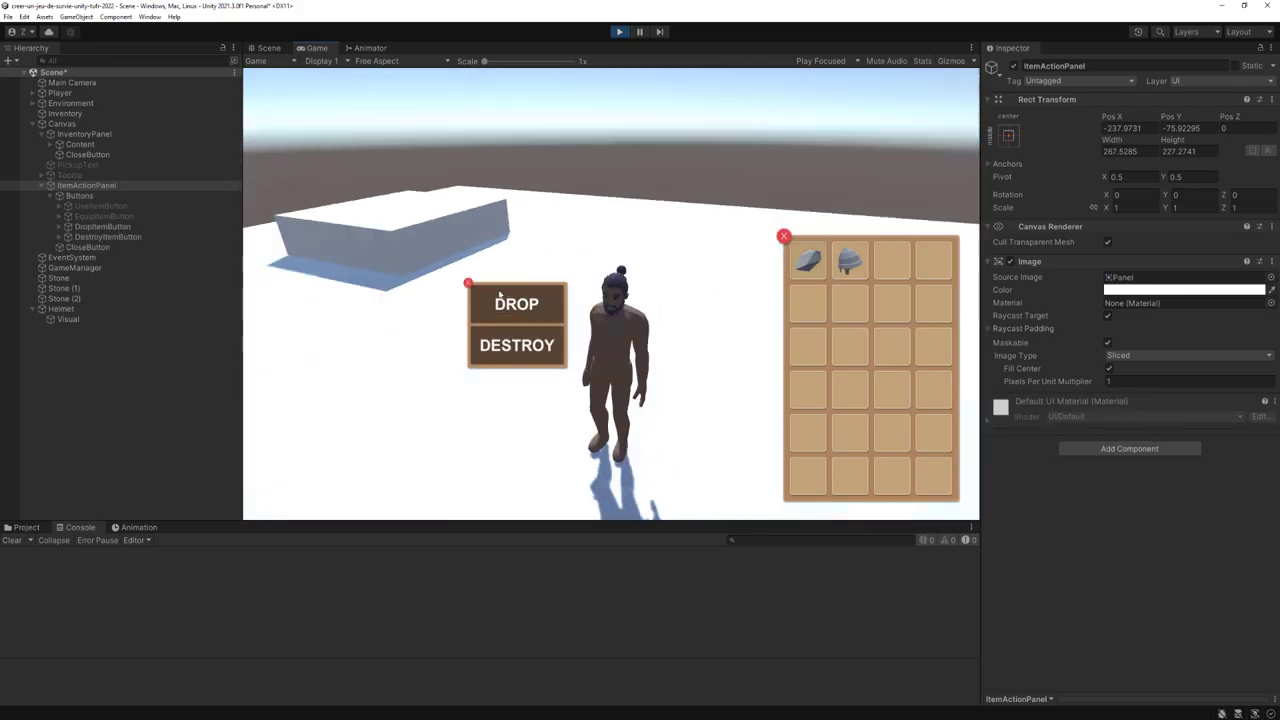
pyautogui.click(499, 295)
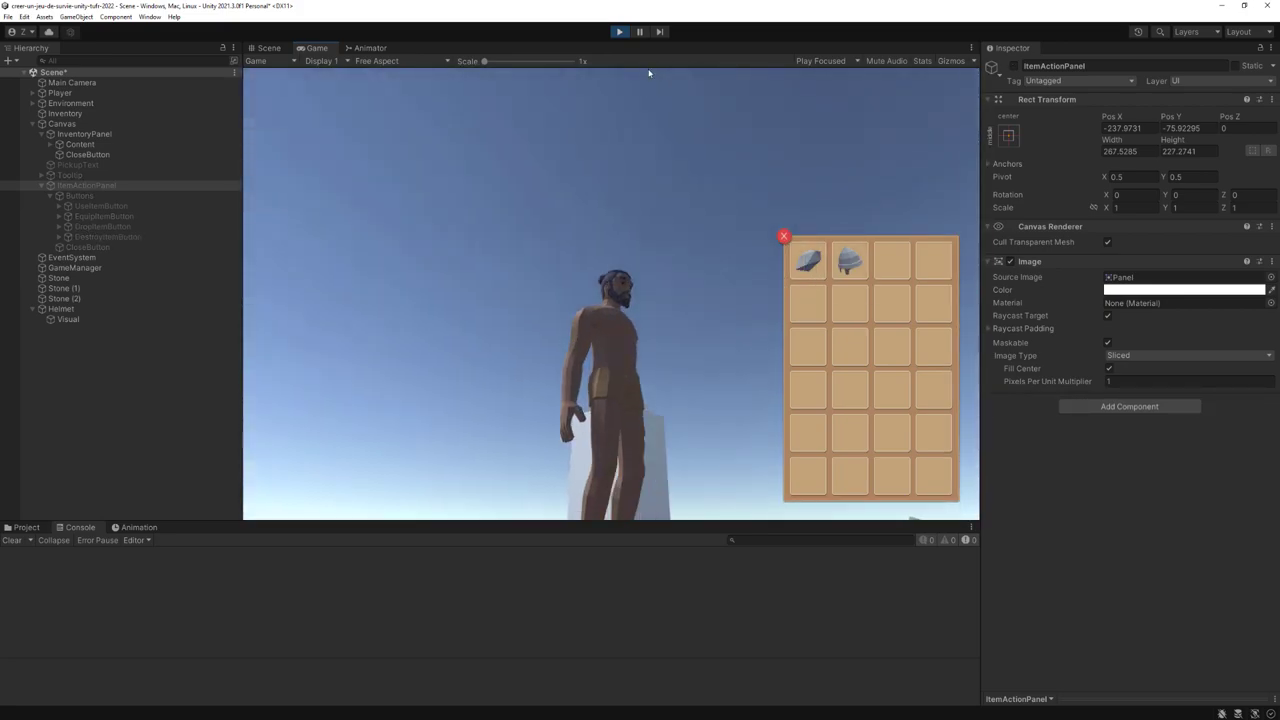
pyautogui.hotkey('ctrl', '1')
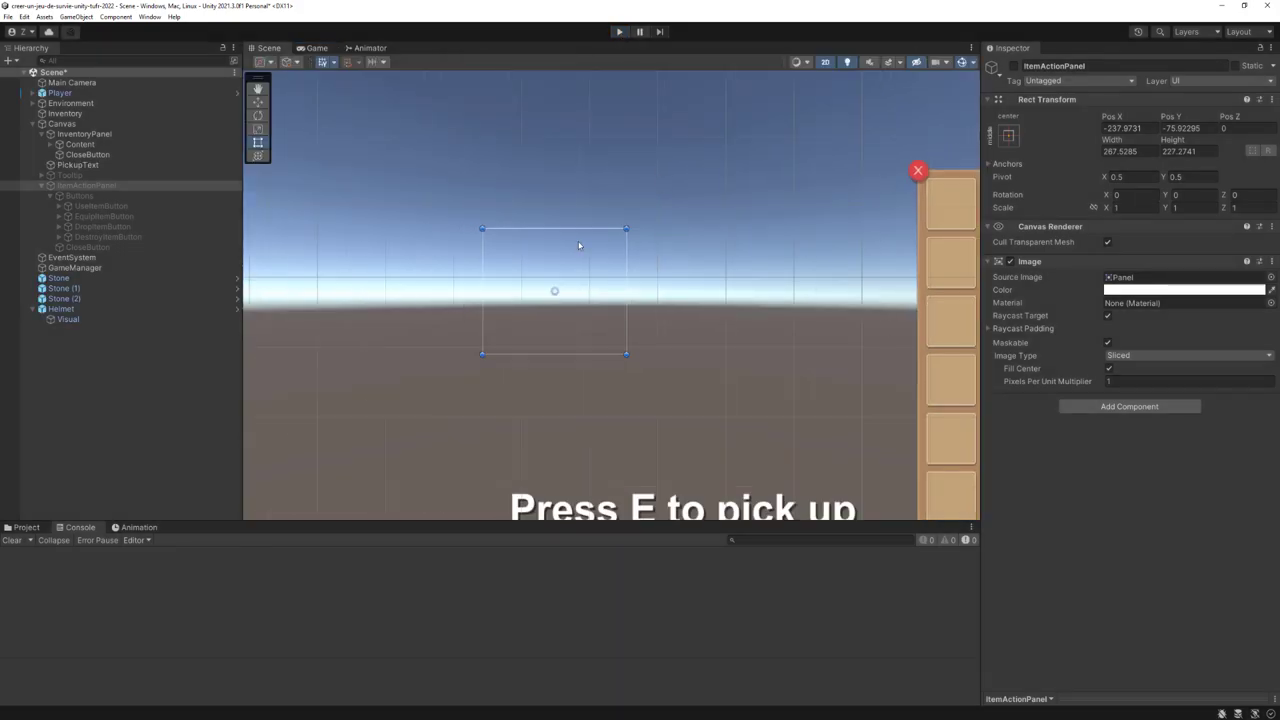
# Step: Reactivate ItemActionPanel, set CloseButton's width and height to 40, then select the Canvas
pyautogui.click(1013, 65)
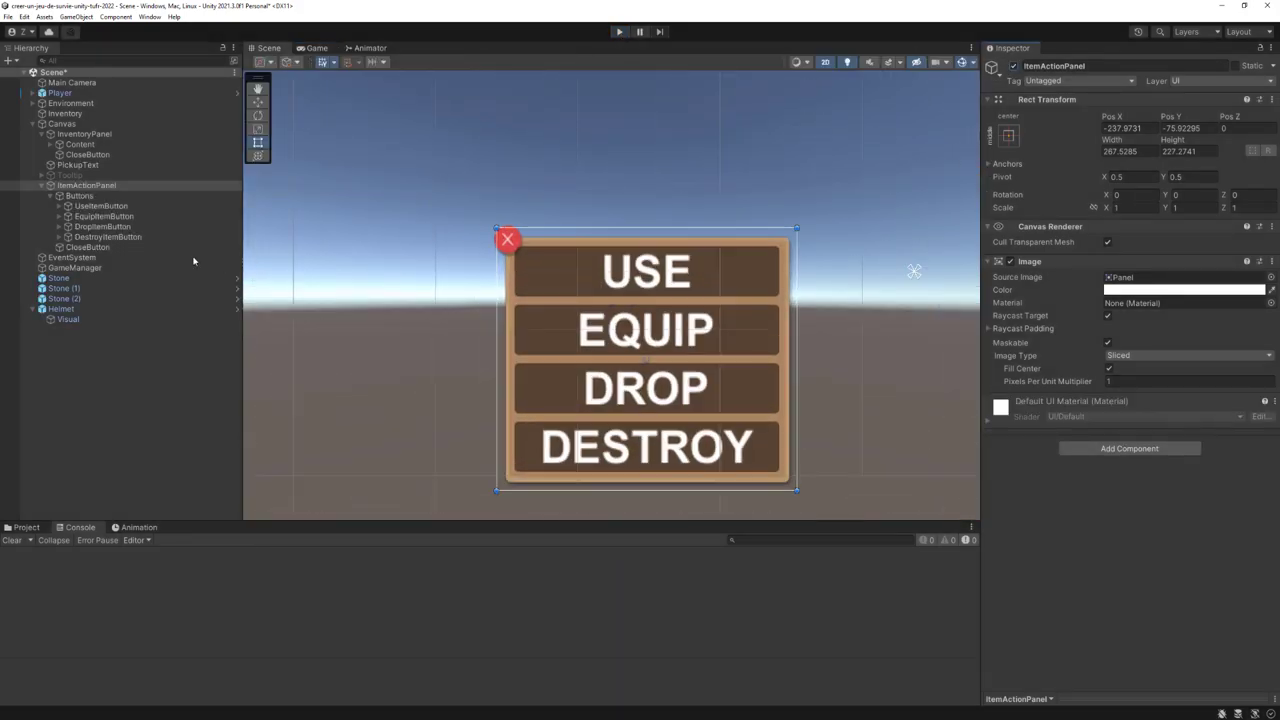
pyautogui.click(111, 247)
pyautogui.click(1110, 151)
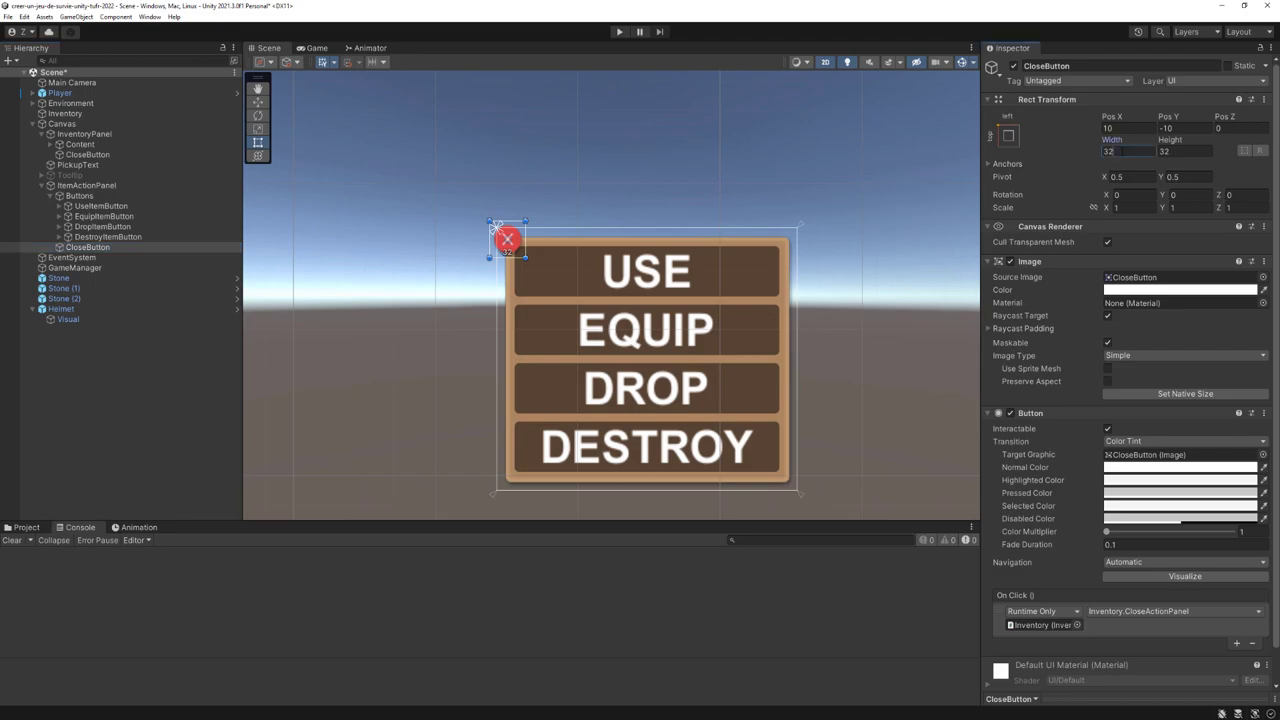
pyautogui.write('40')
pyautogui.click(1183, 152)
pyautogui.write('40')
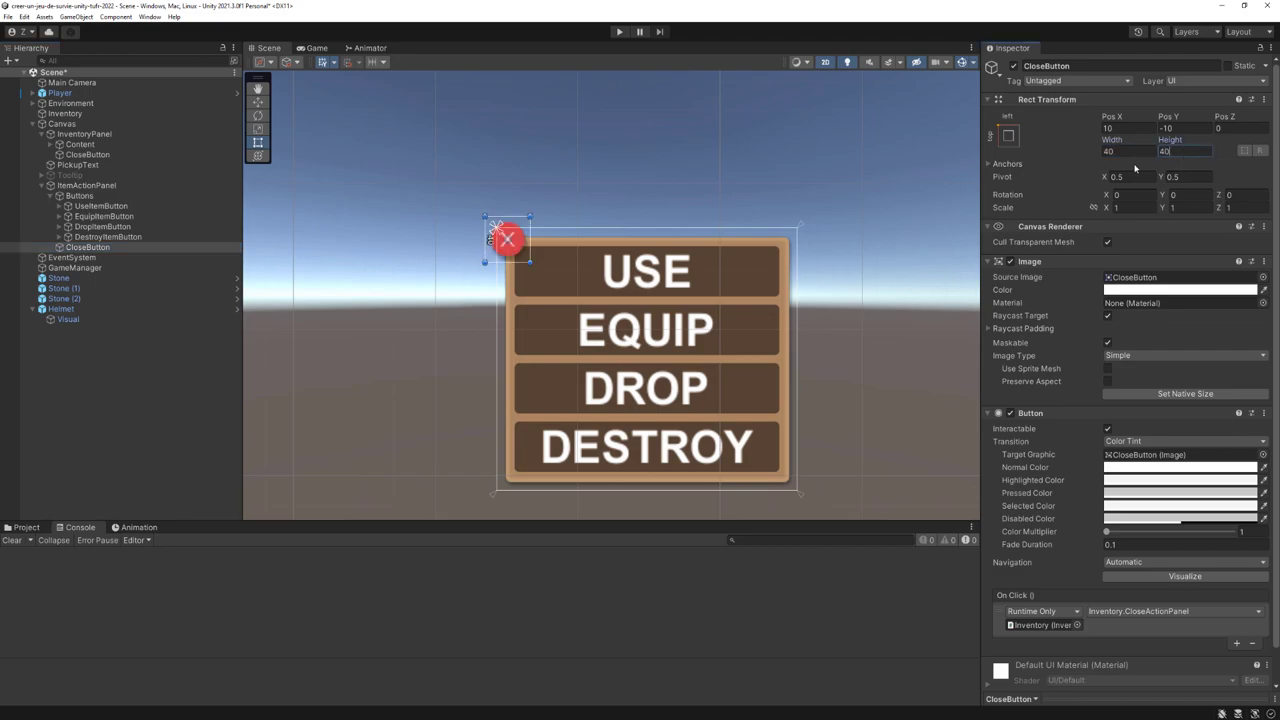
pyautogui.scroll(-2, 754, 207)
pyautogui.scroll(-2, 508, 206)
pyautogui.scroll(-1, 766, 205)
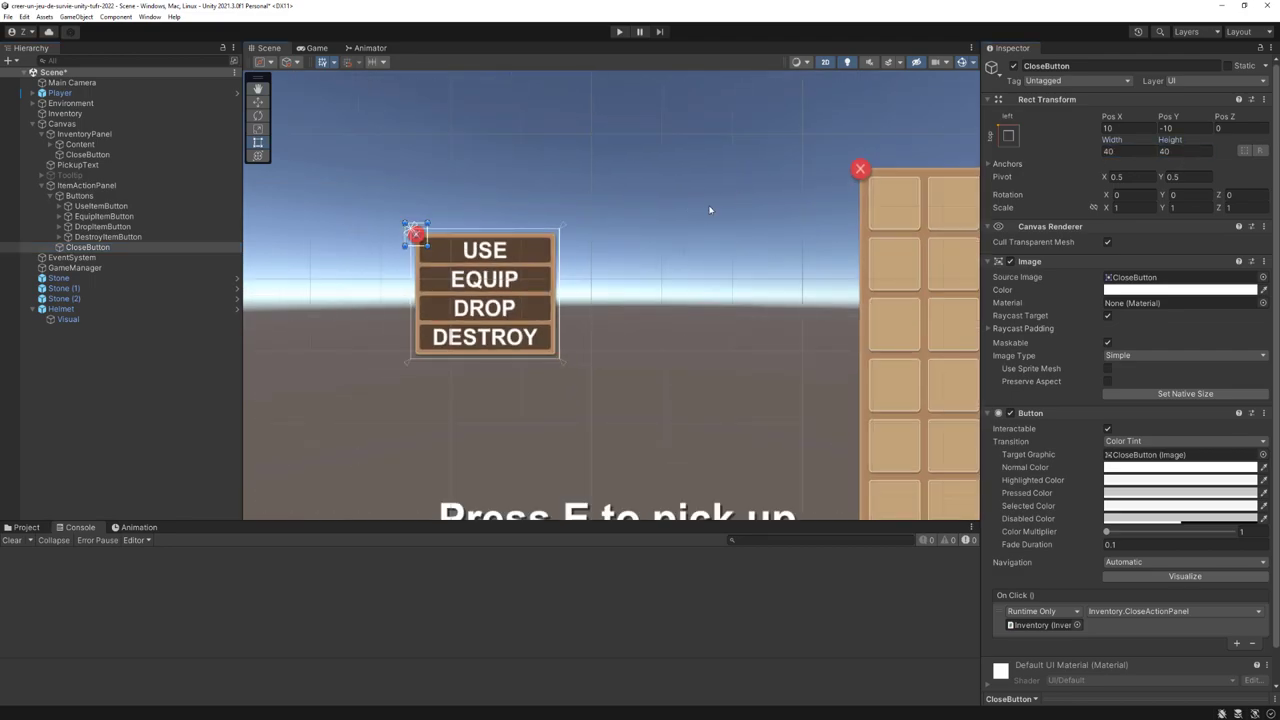
pyautogui.click(700, 236)
pyautogui.scroll(-2, 654, 240)
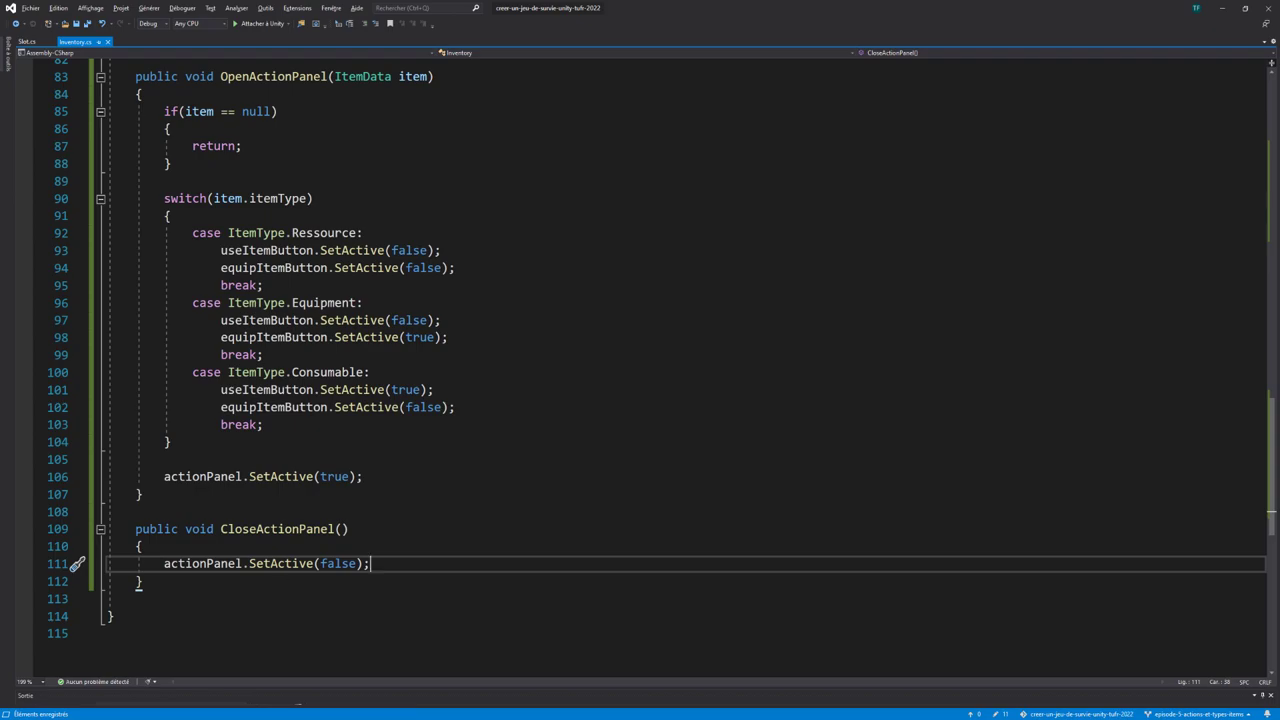
# Step: Add an empty public void UseActionButton() method below CloseActionPanel and duplicate it three times
pyautogui.click(143, 581)
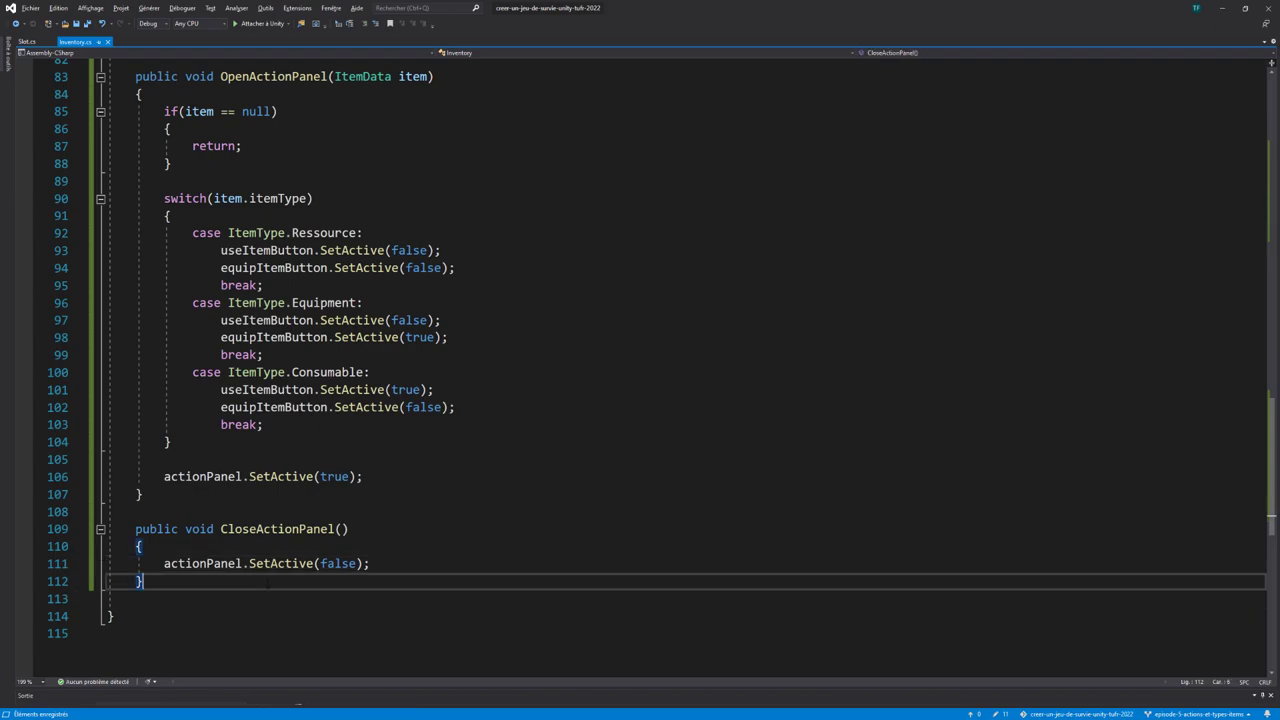
pyautogui.press('Return')
pyautogui.press('Return')
pyautogui.write('pu')
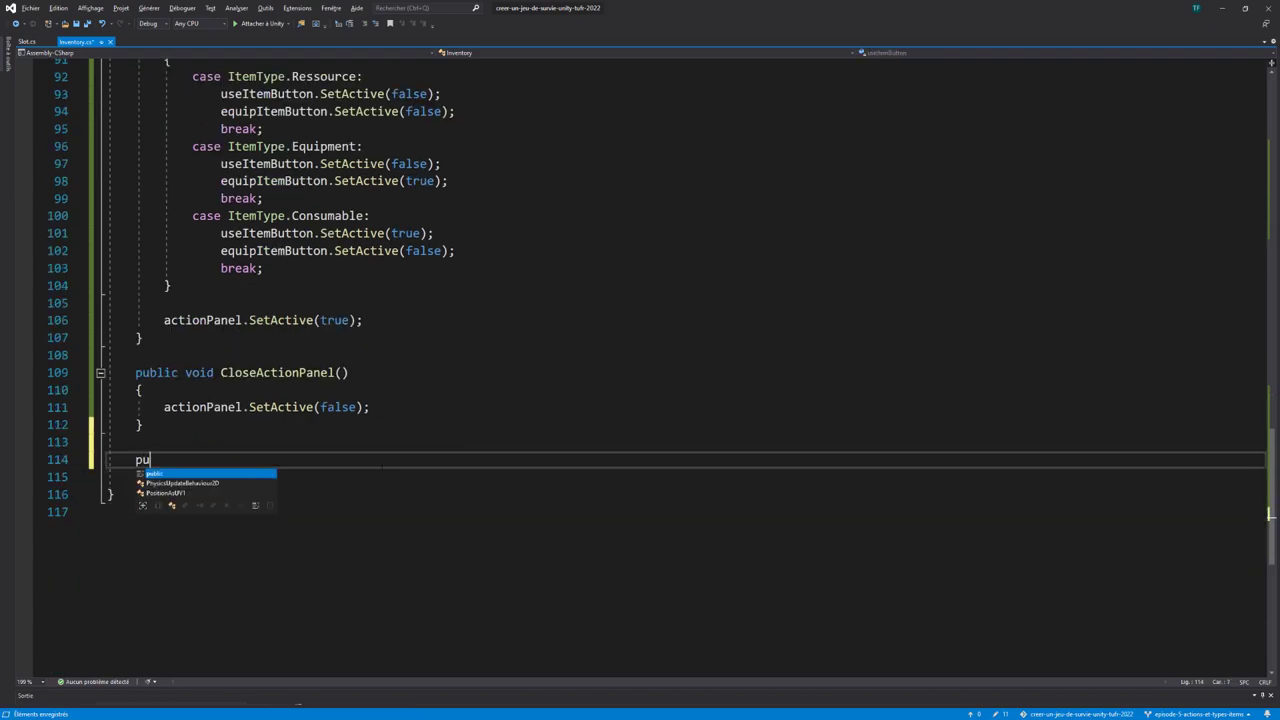
pyautogui.write('blic void ')
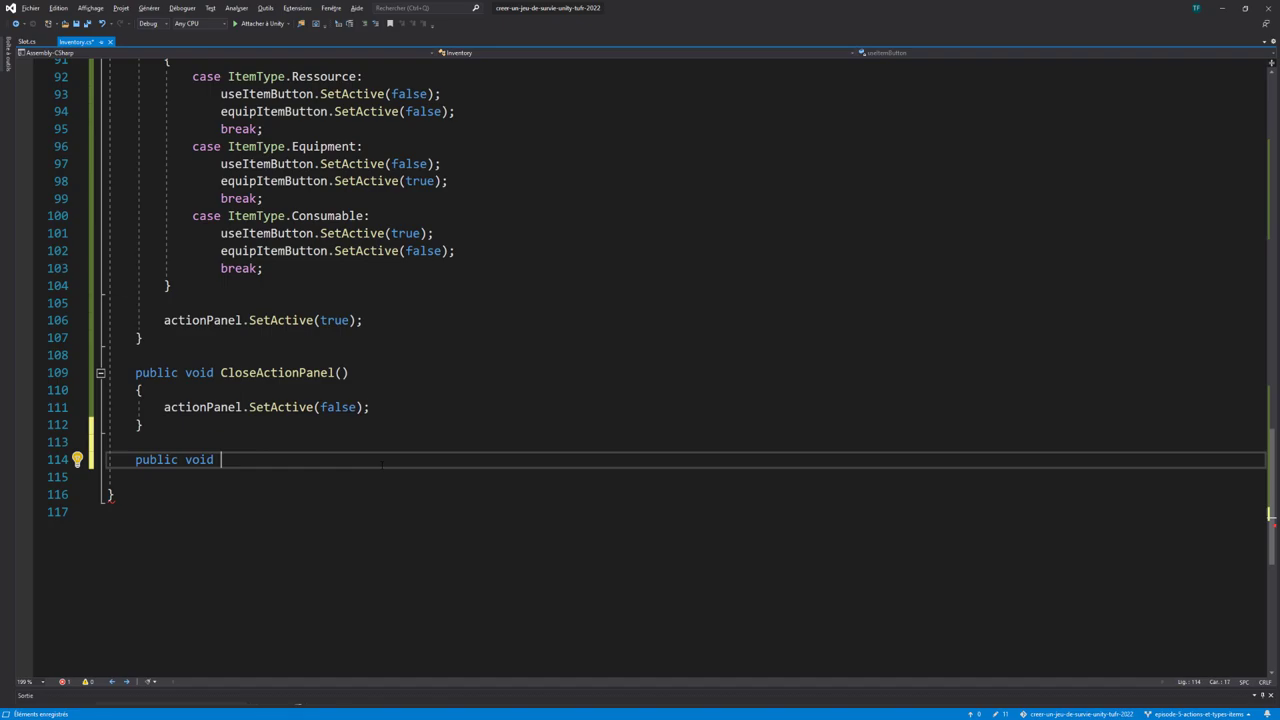
pyautogui.write('UseA')
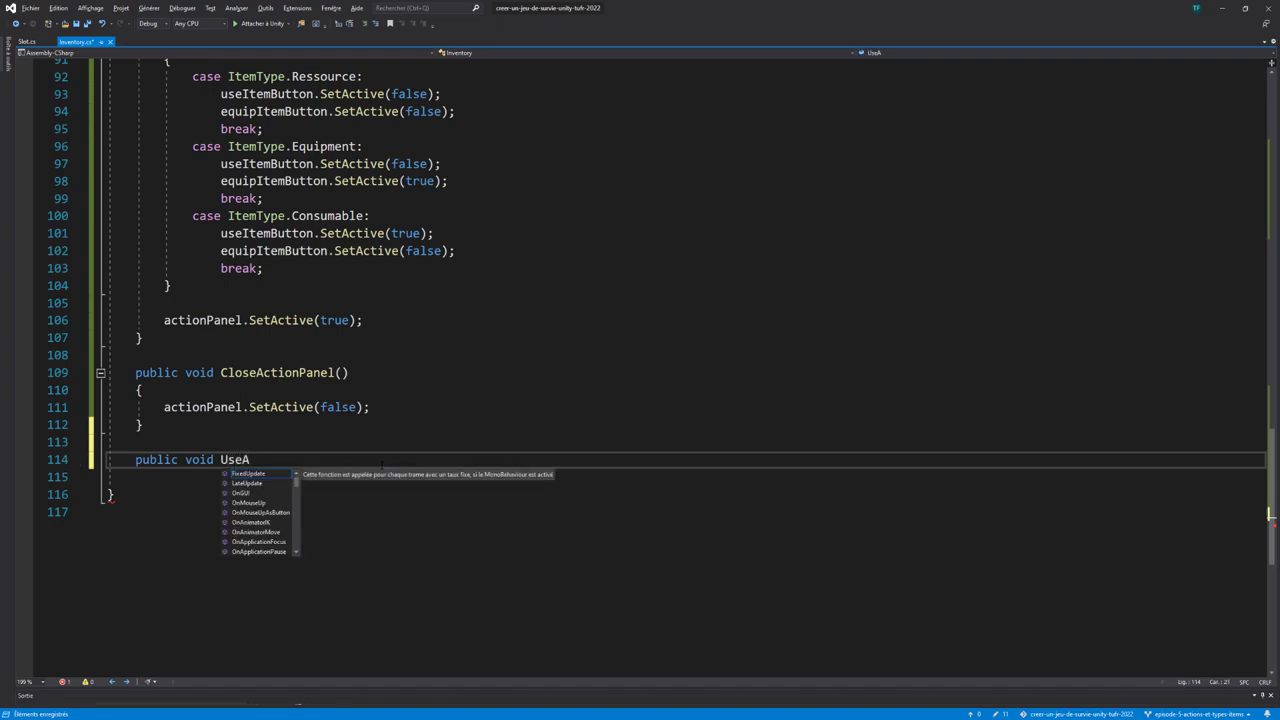
pyautogui.write('ctionButton()')
pyautogui.press('Return')
pyautogui.write('{')
pyautogui.press('Return')
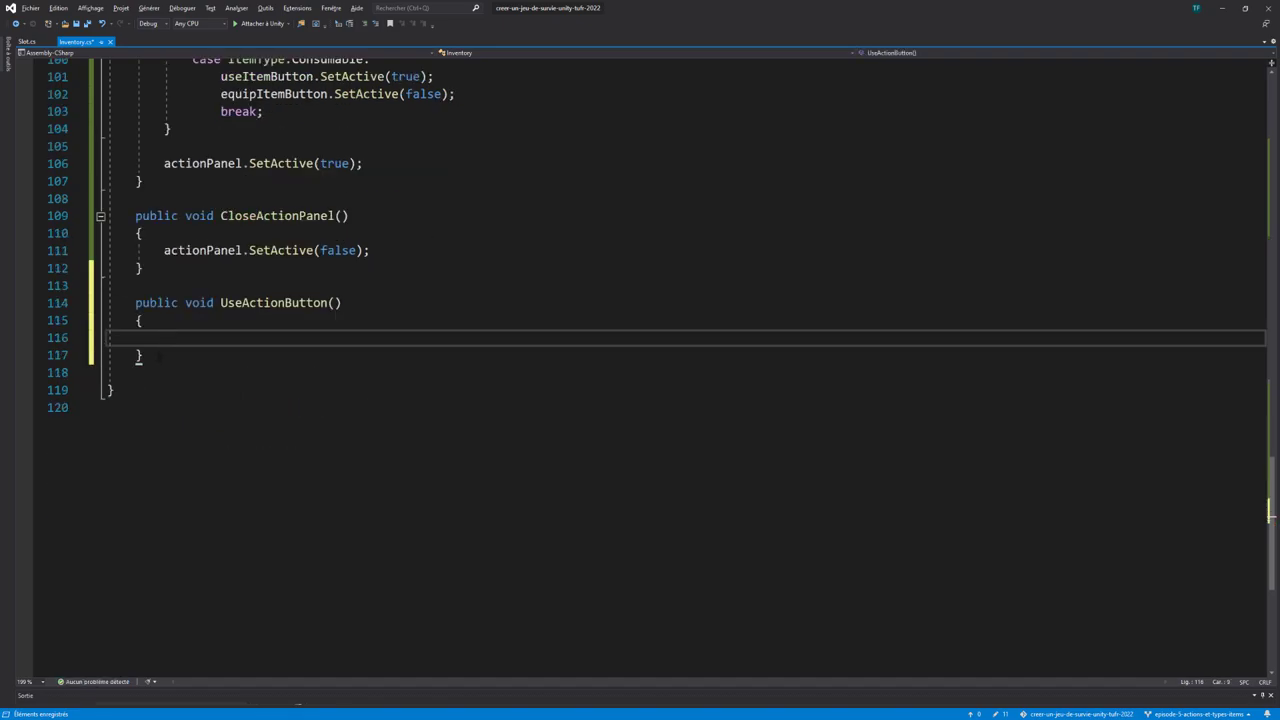
pyautogui.scroll(2, 640, 300)
pyautogui.press('Down')
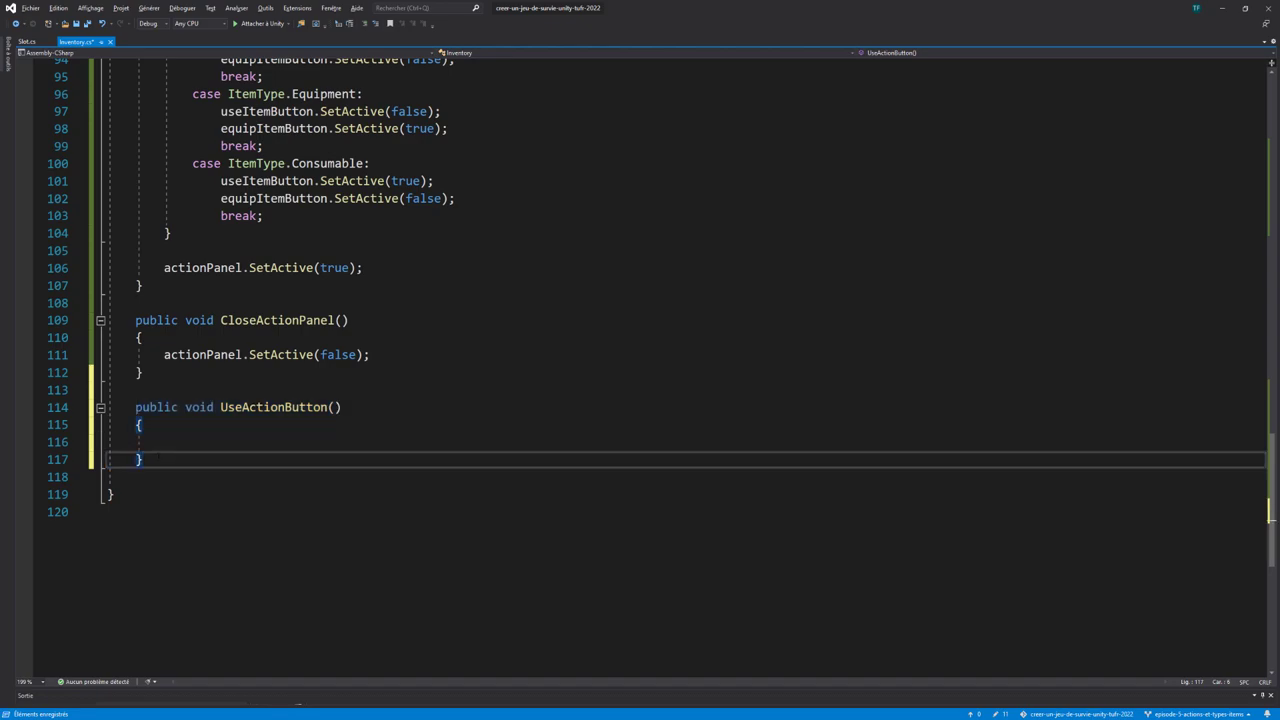
pyautogui.press('Return')
pyautogui.hotkey('ctrl', 'v')
pyautogui.write('public void UseActionButton() {  }')
pyautogui.hotkey('ctrl', 'v')
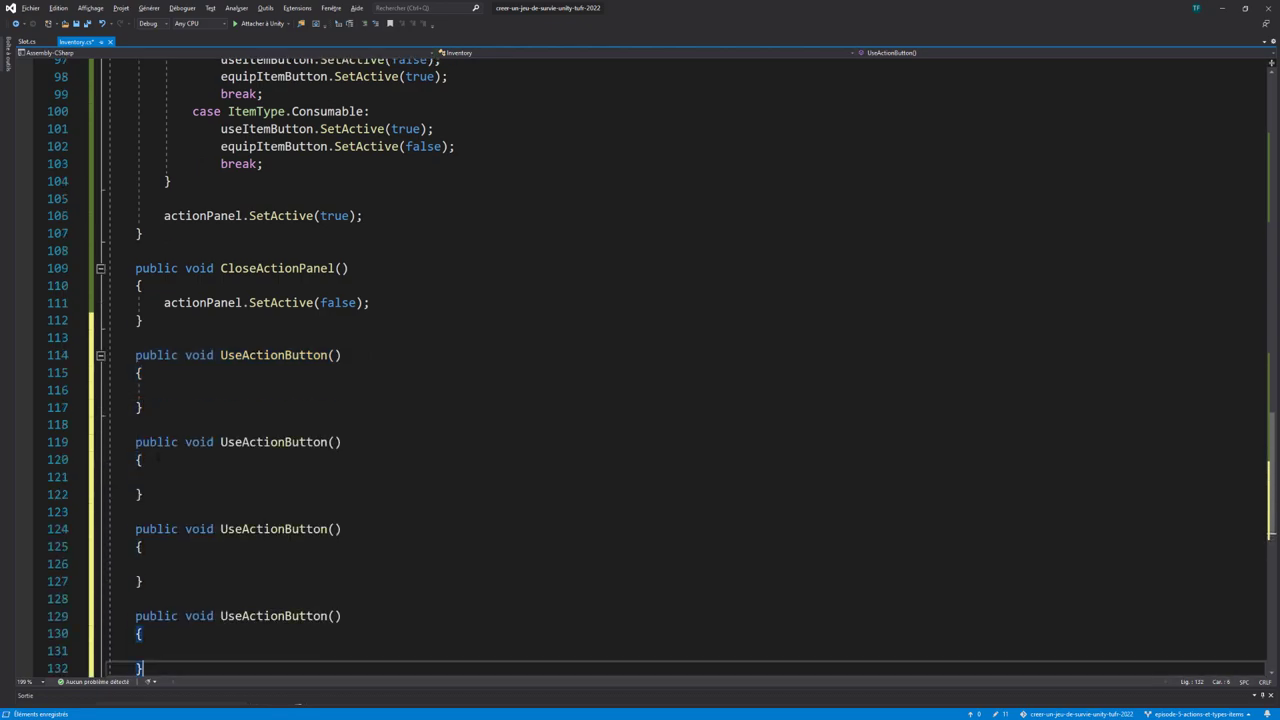
# Step: Rename the three copies to EquipActionButton, DropActionButton and DestroyActionButton, then return to Unity
pyautogui.click(242, 337)
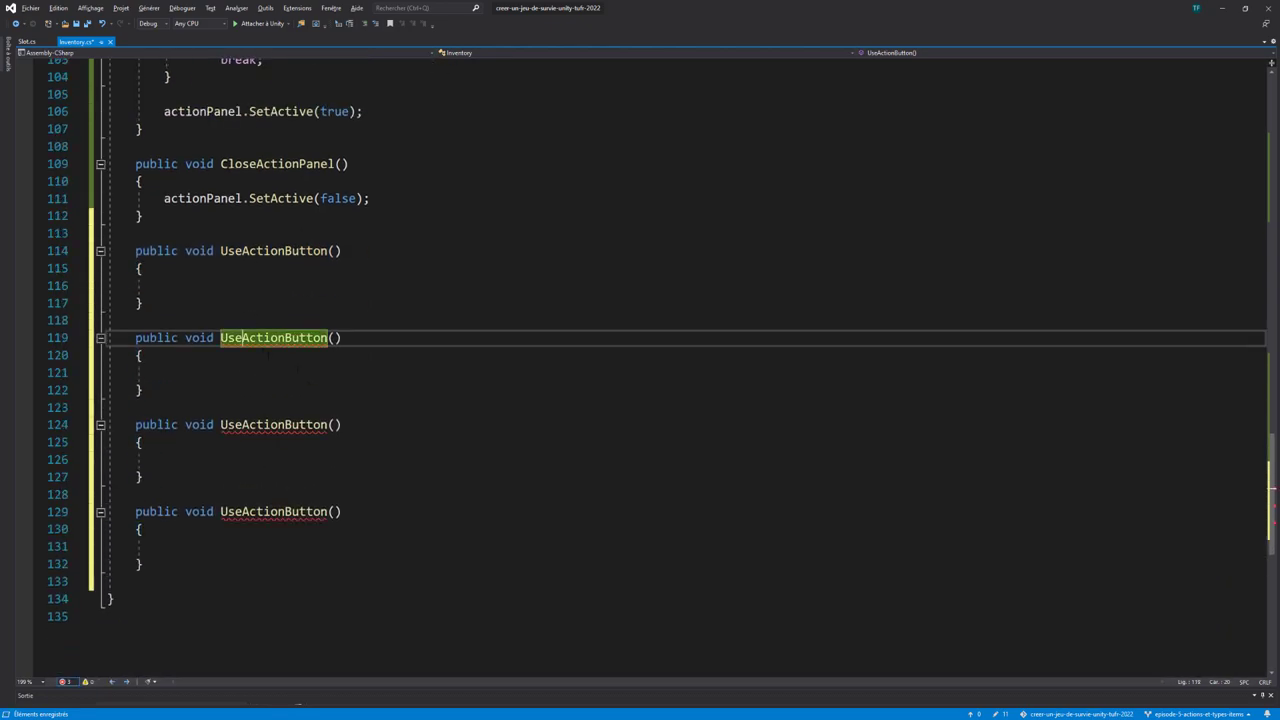
pyautogui.press('BackSpace')
pyautogui.press('BackSpace')
pyautogui.press('BackSpace')
pyautogui.write('Equip')
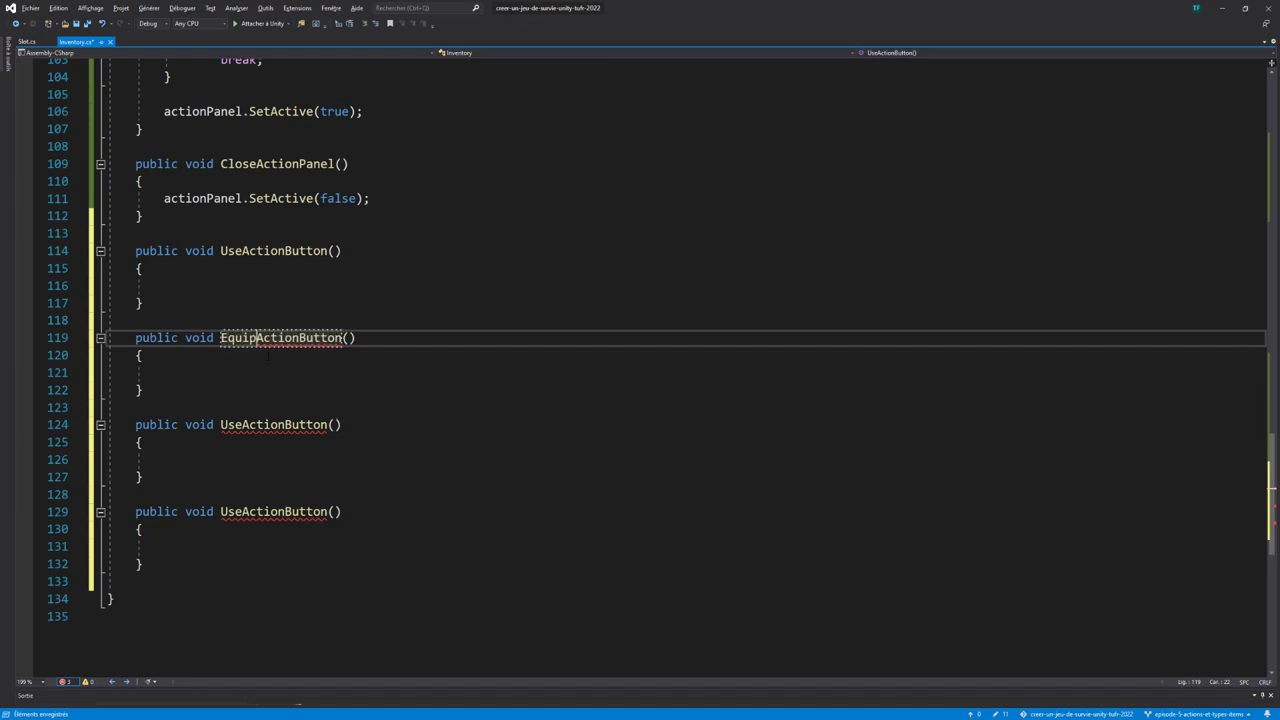
pyautogui.click(256, 424)
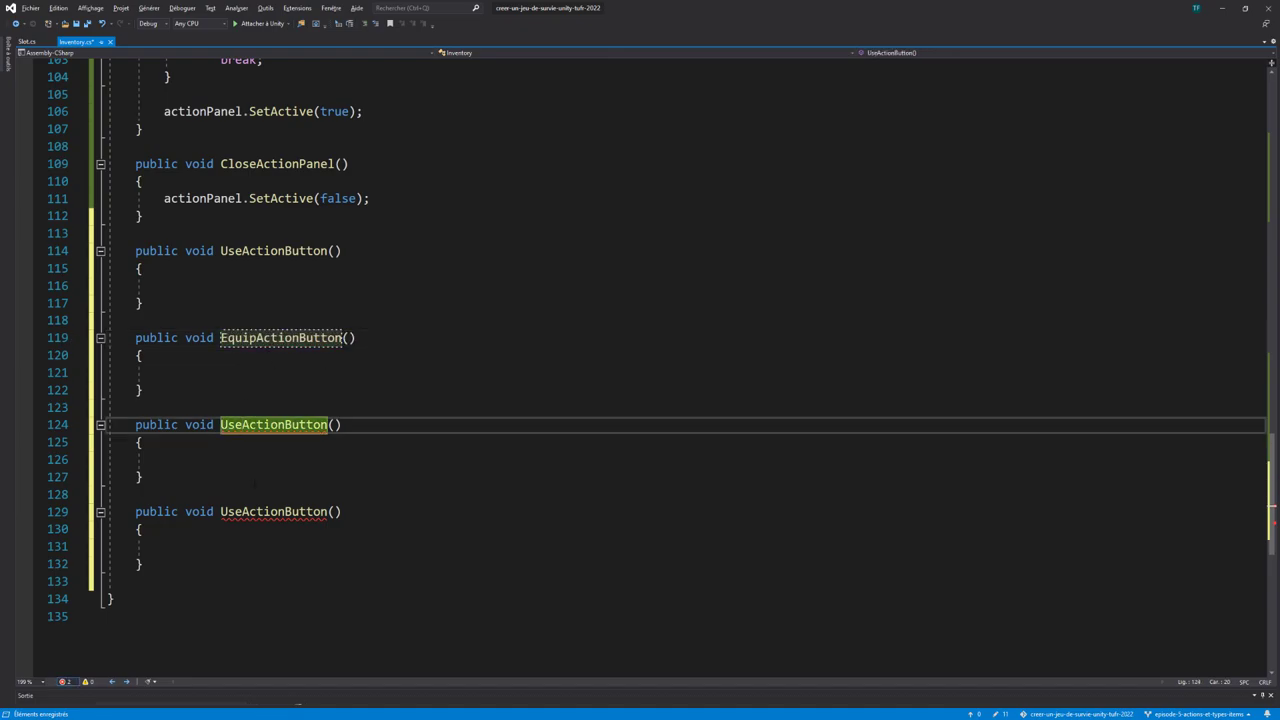
pyautogui.press('BackSpace')
pyautogui.press('BackSpace')
pyautogui.press('BackSpace')
pyautogui.write('Drop')
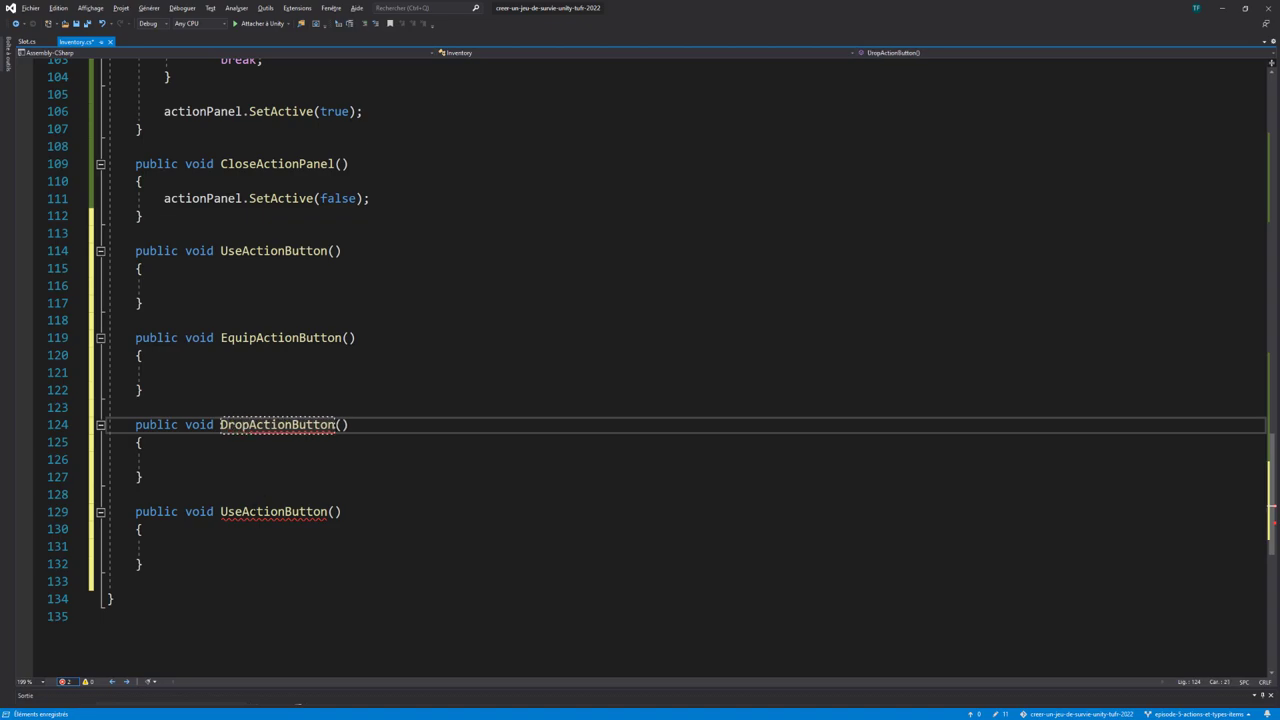
pyautogui.click(246, 514)
pyautogui.press('BackSpace')
pyautogui.press('BackSpace')
pyautogui.press('BackSpace')
pyautogui.write('Destroy')
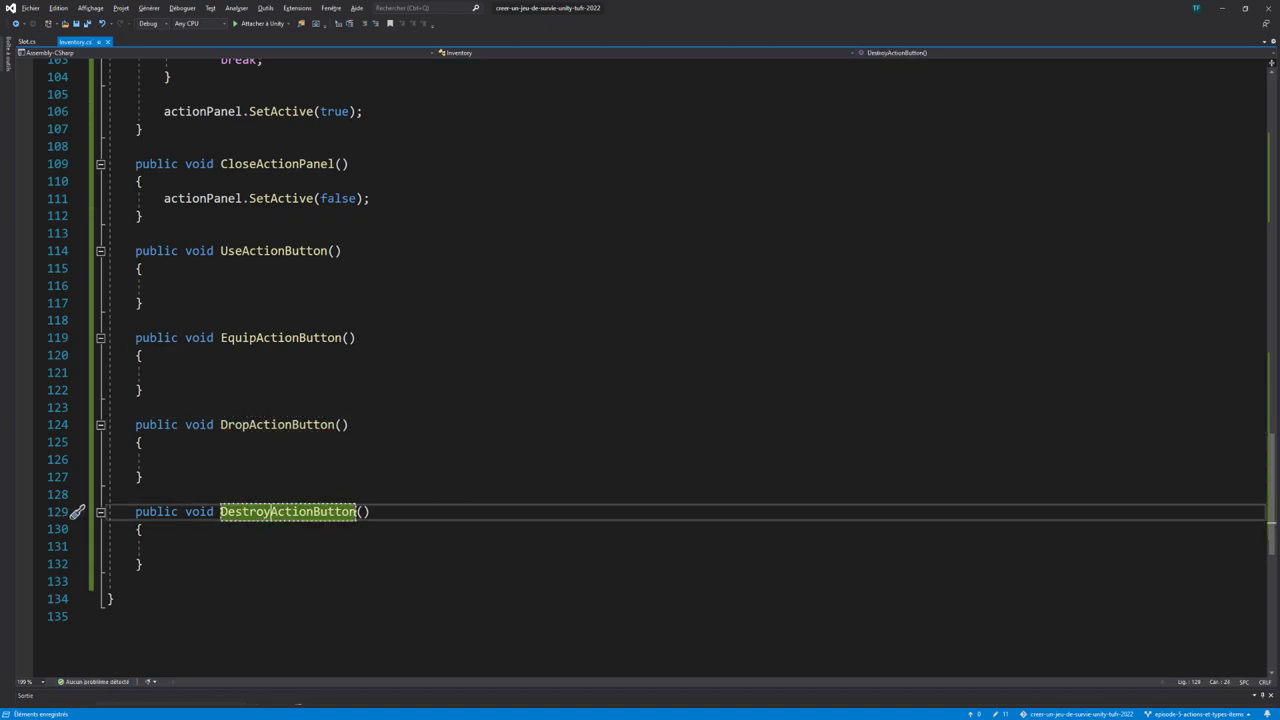
pyautogui.scroll(1, 326, 574)
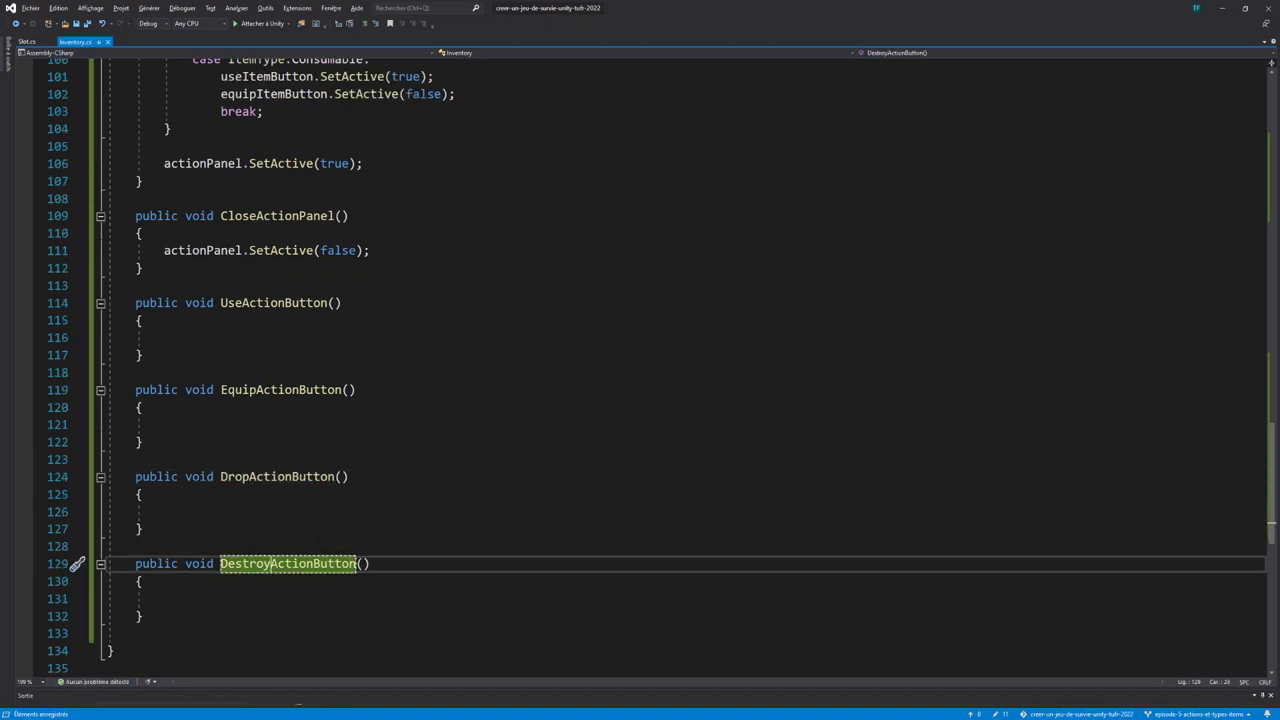
pyautogui.hotkey('alt', 'Tab')
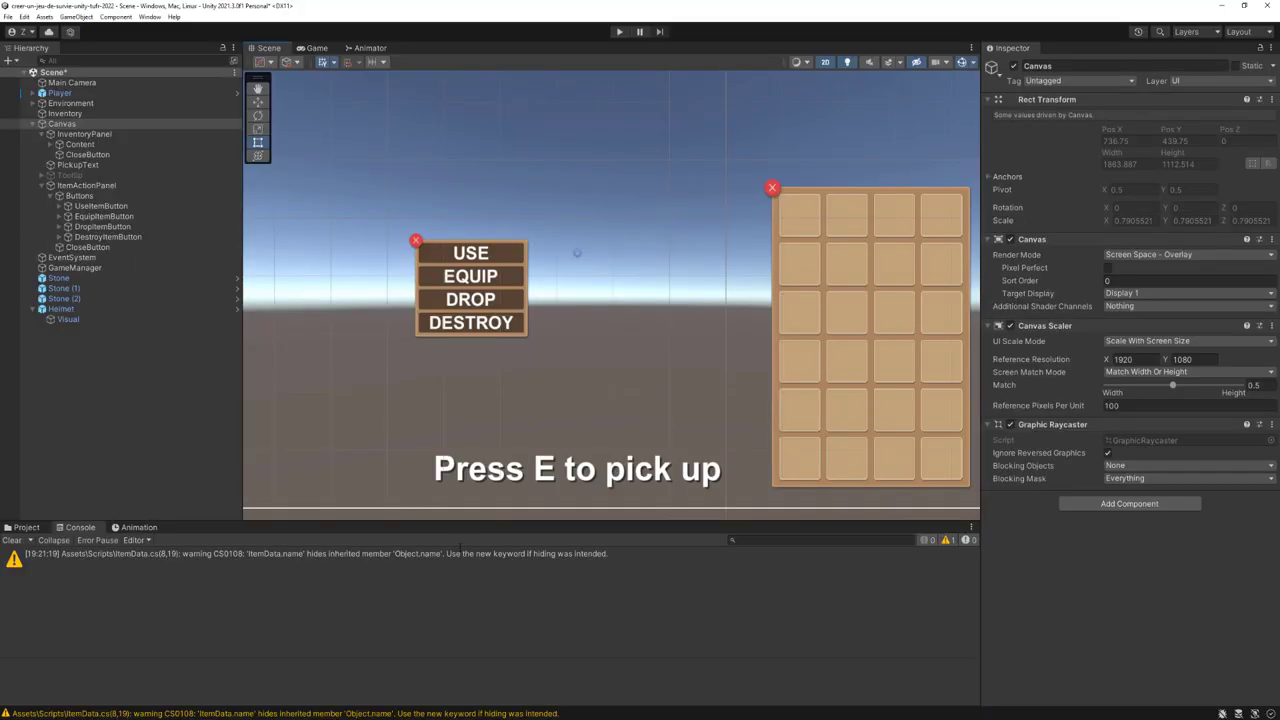
# Step: Add an On Click entry to UseItemButton that calls Inventory.UseActionButton
pyautogui.scroll(1, 385, 369)
pyautogui.scroll(3, 373, 234)
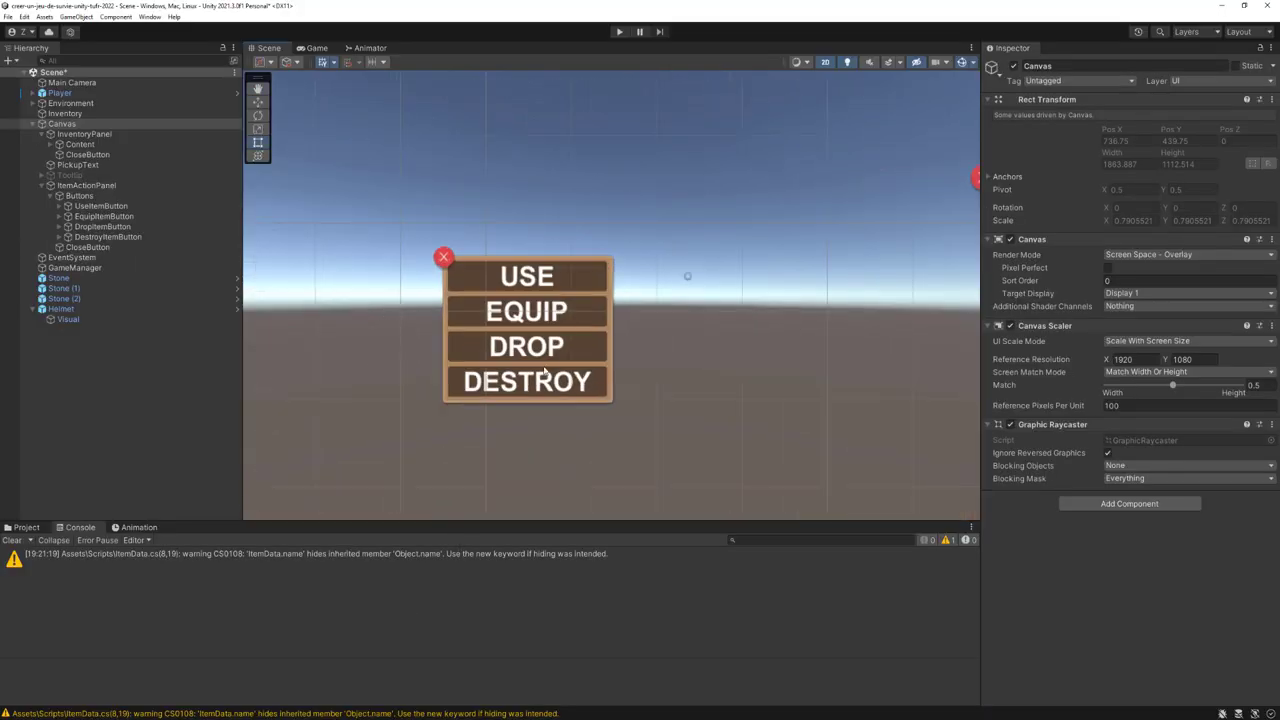
pyautogui.scroll(1, 545, 372)
pyautogui.click(100, 206)
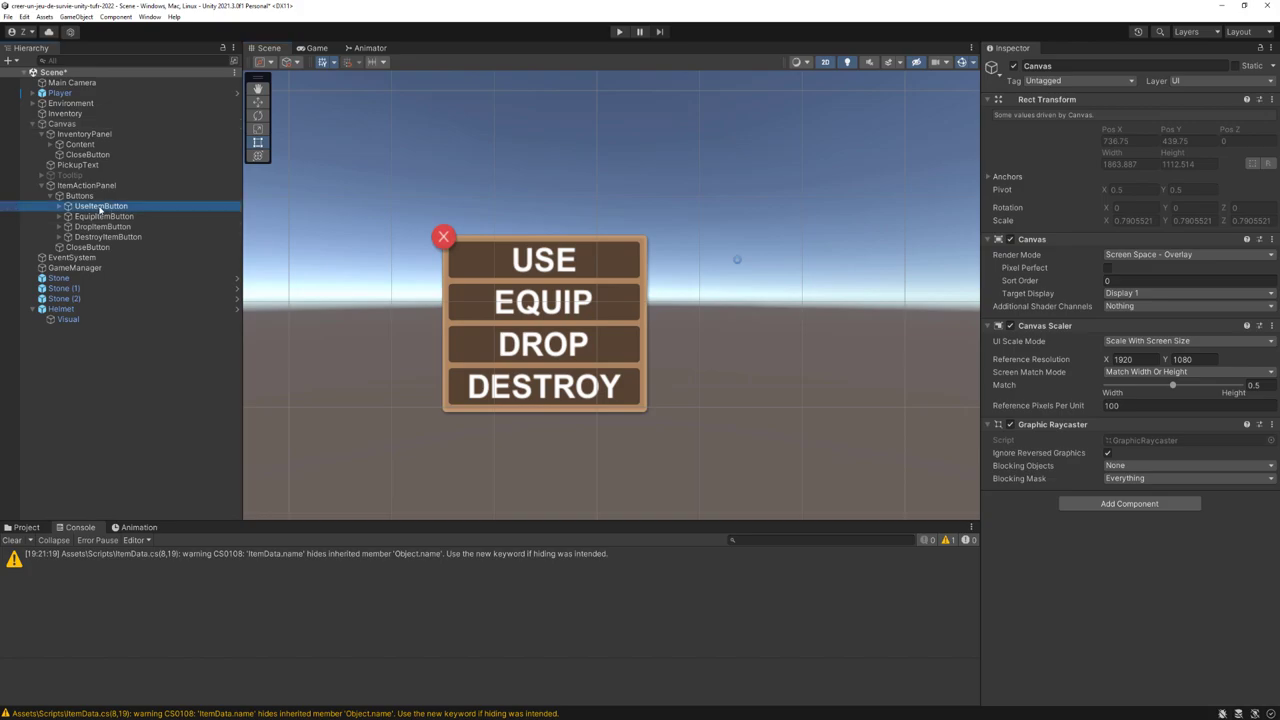
pyautogui.scroll(-1, 1060, 420)
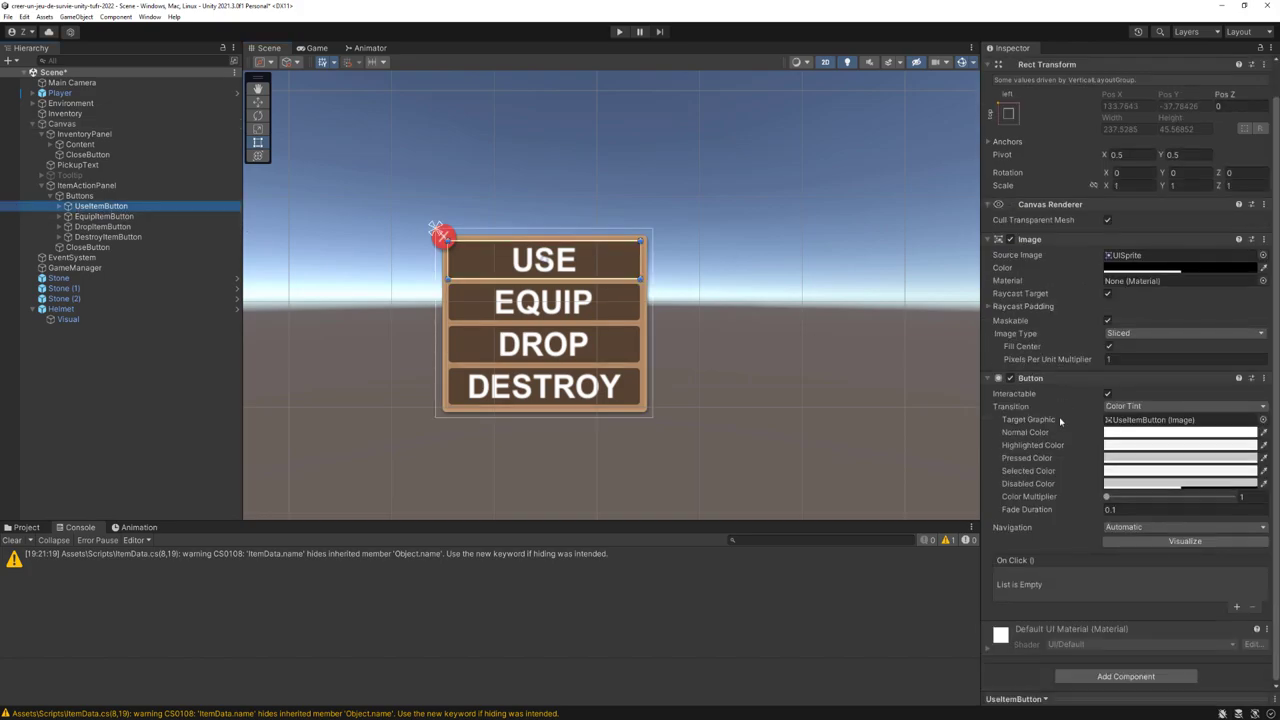
pyautogui.click(1236, 607)
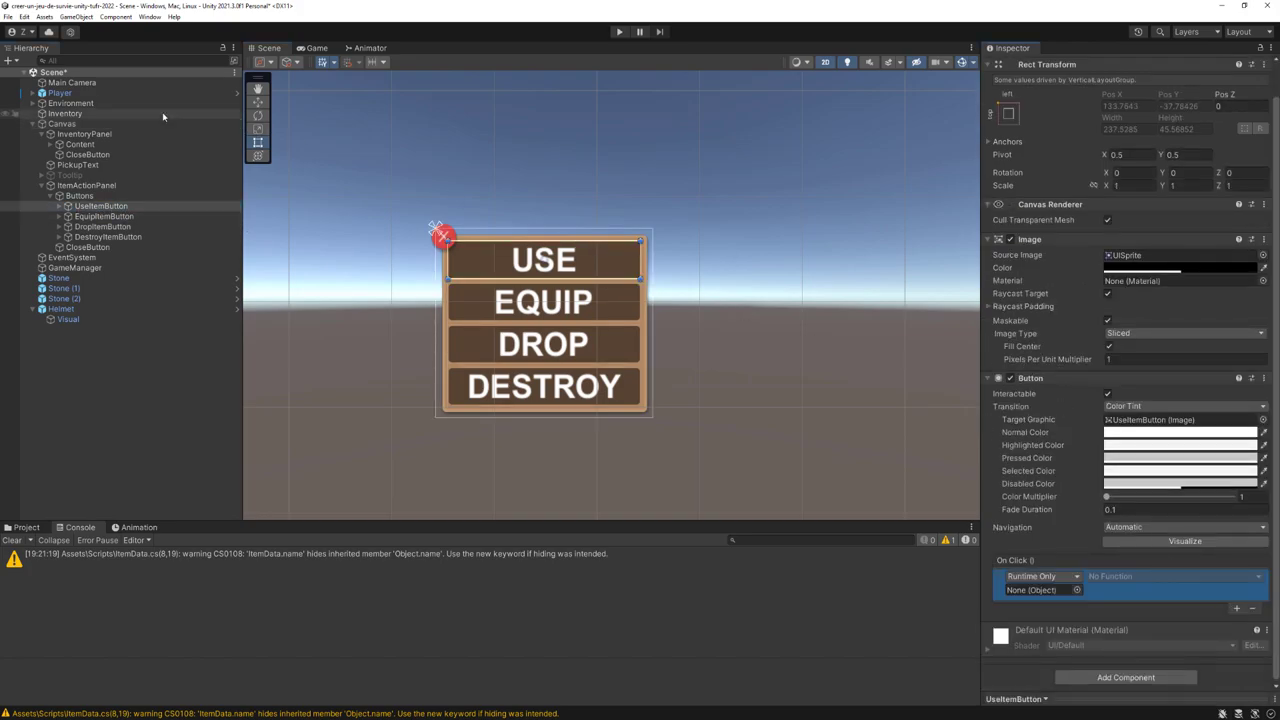
pyautogui.moveTo(65, 113); pyautogui.dragTo(1040, 590)
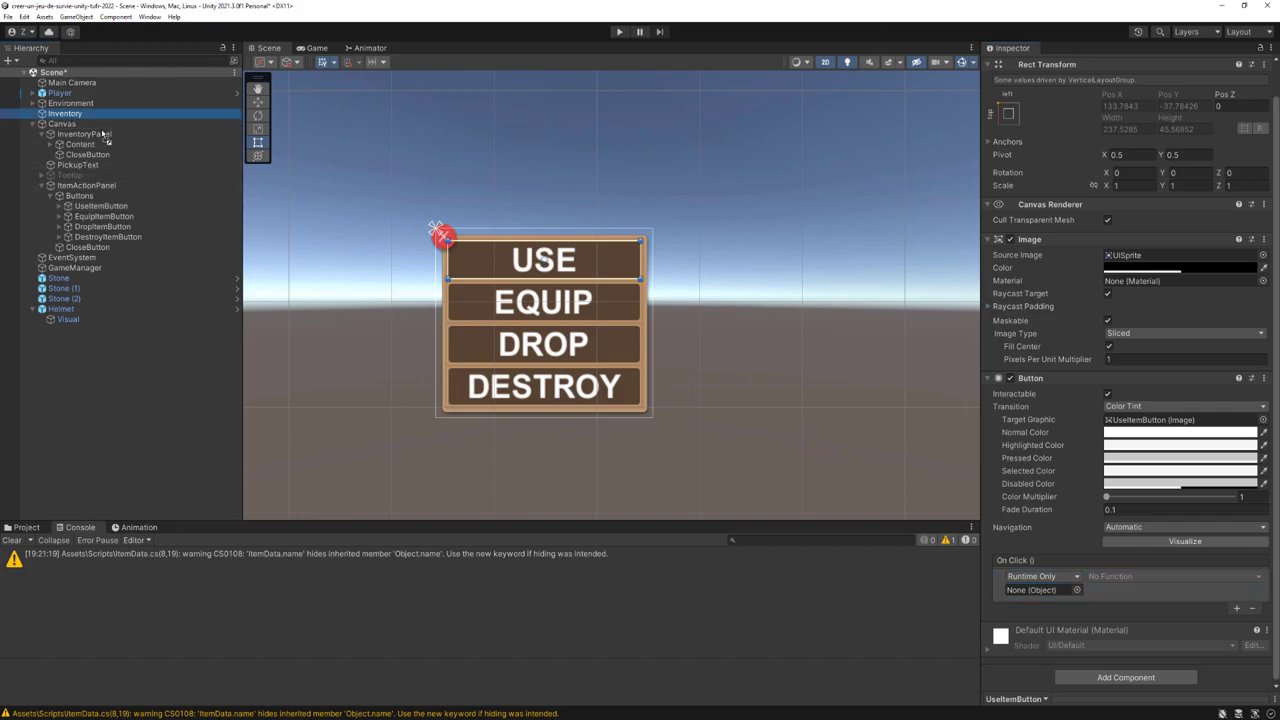
pyautogui.click(1114, 578)
pyautogui.moveTo(1120, 627)
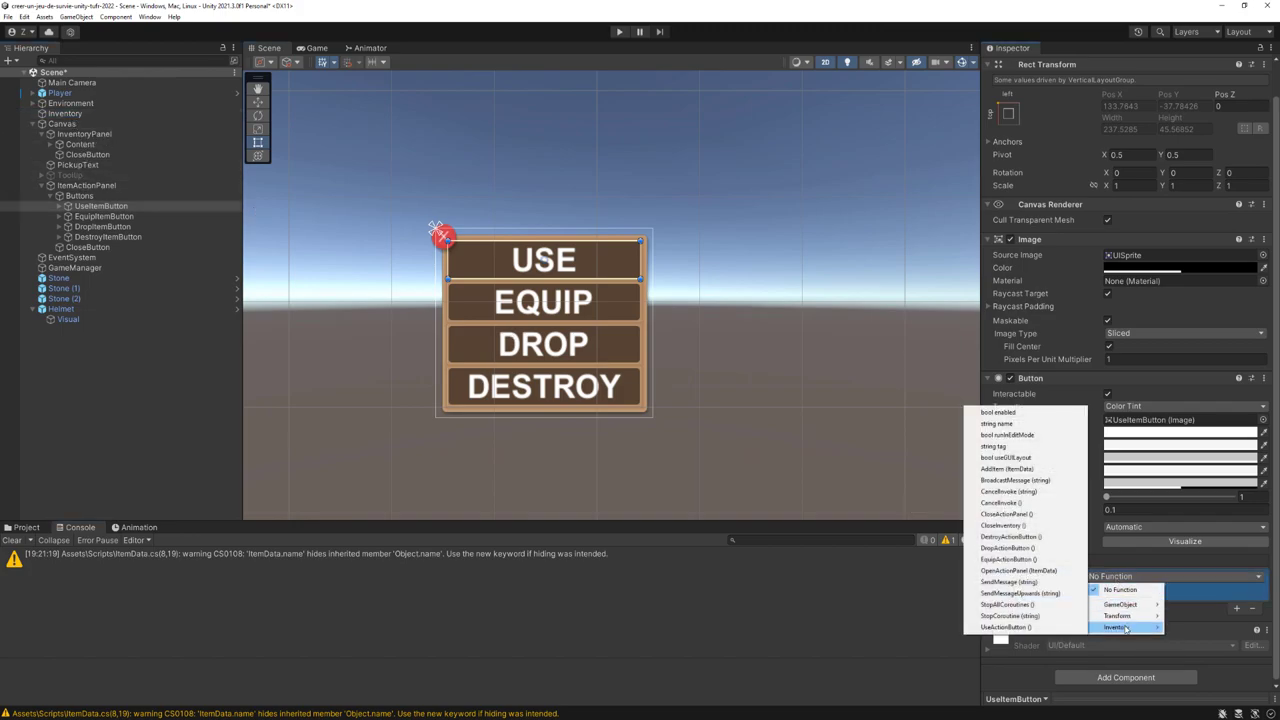
pyautogui.click(1015, 627)
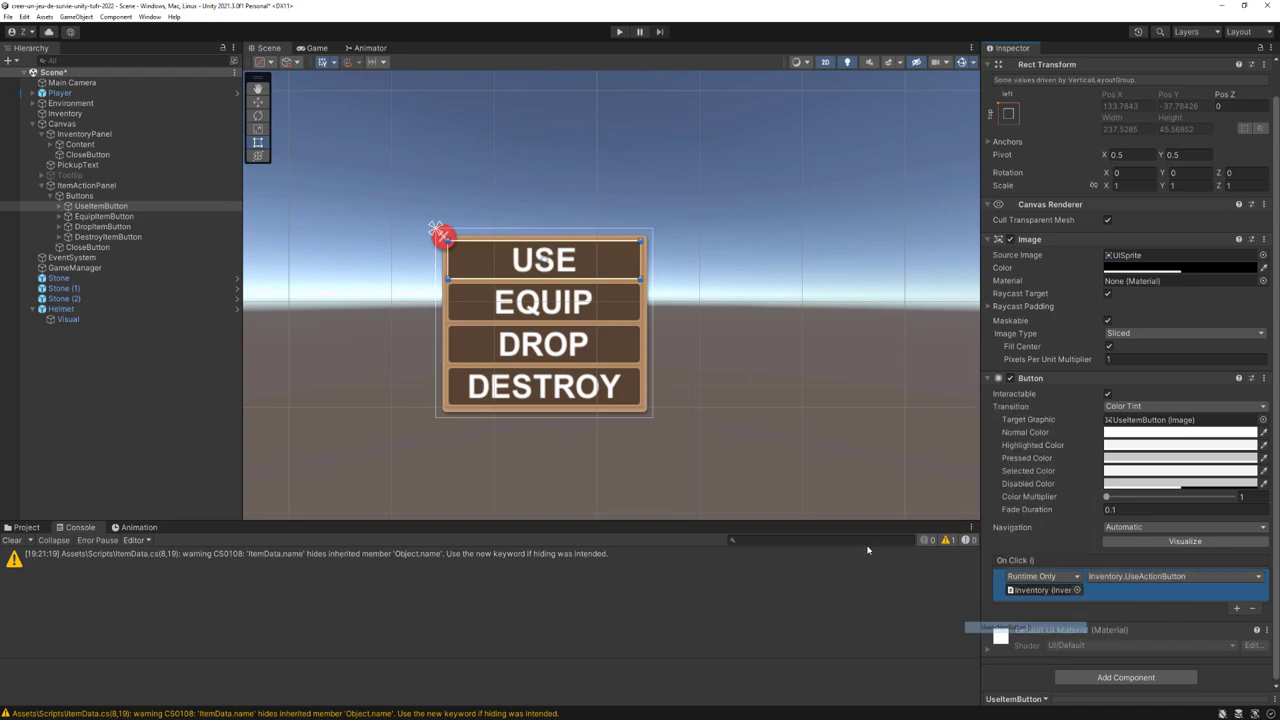
# Step: Make EquipItemButton's On Click call Inventory.EquipActionButton
pyautogui.click(105, 217)
pyautogui.click(1236, 609)
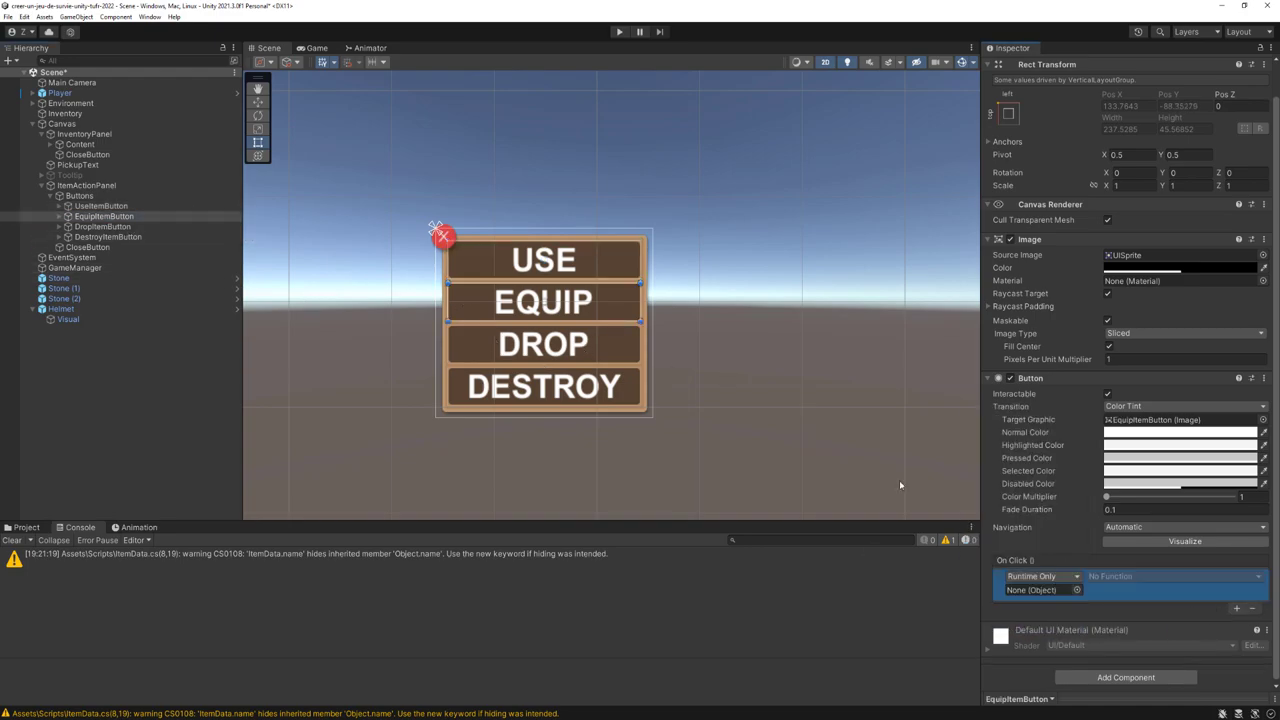
pyautogui.moveTo(1070, 590); pyautogui.dragTo(1068, 590)
pyautogui.click(1160, 576)
pyautogui.moveTo(1120, 627)
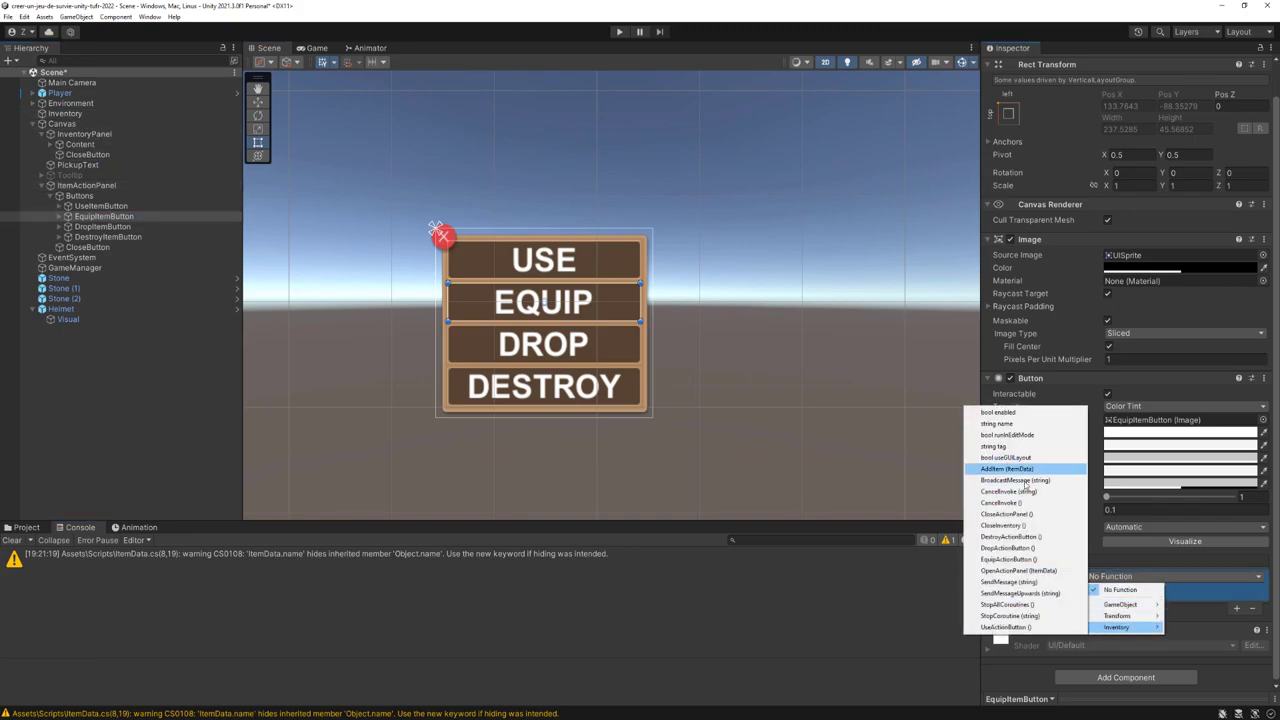
pyautogui.click(1008, 559)
# Step: Make DropItemButton's On Click call Inventory.DropActionButton
pyautogui.click(101, 226)
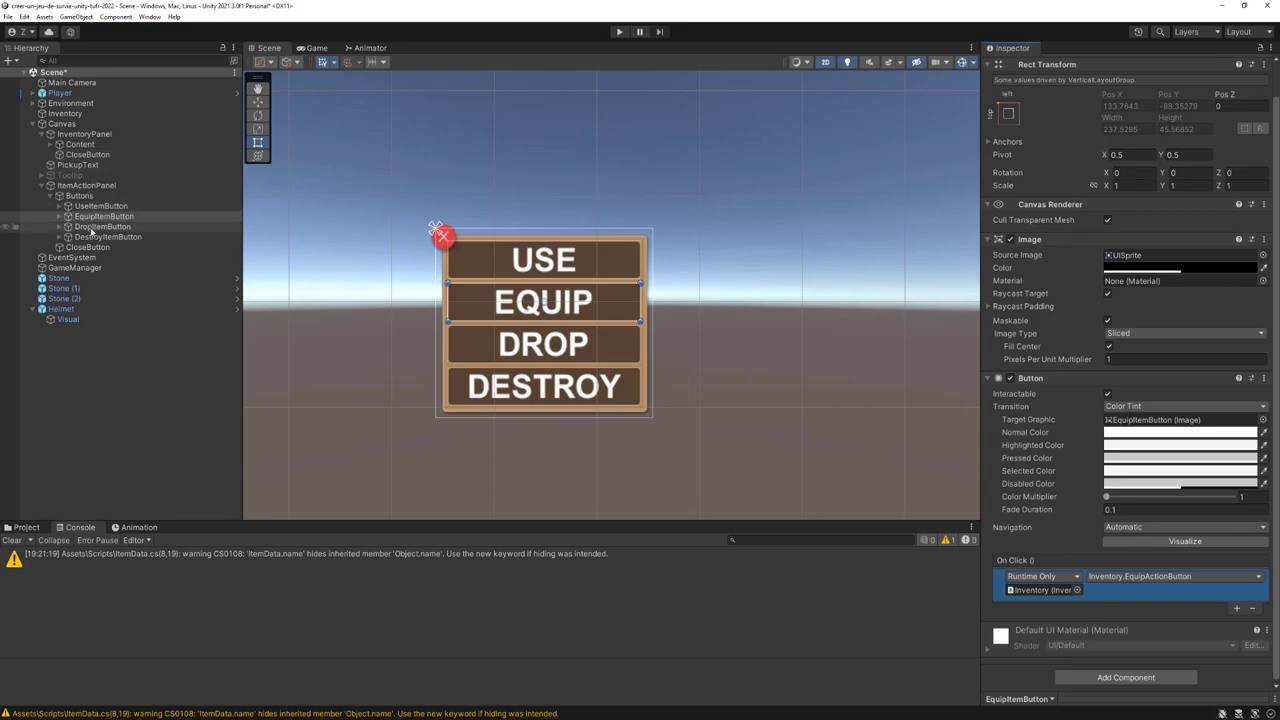
pyautogui.click(1236, 607)
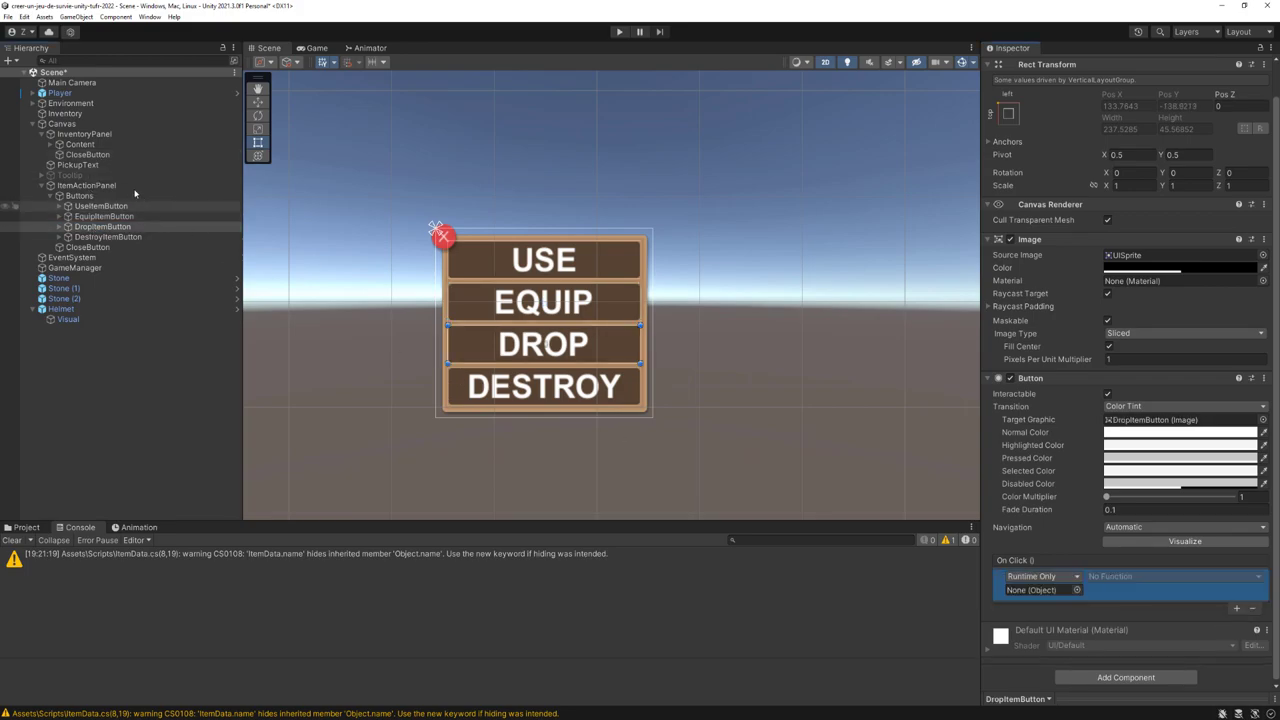
pyautogui.moveTo(1080, 600); pyautogui.dragTo(1078, 592)
pyautogui.click(1175, 576)
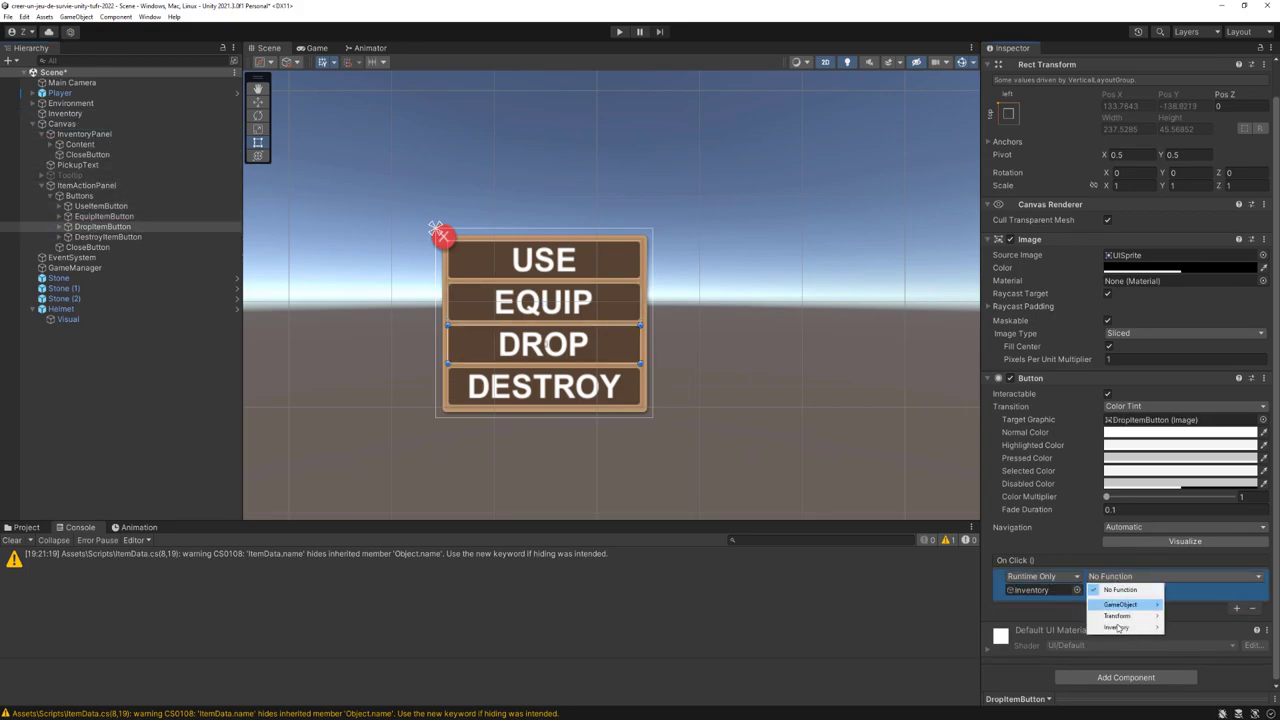
pyautogui.moveTo(1120, 627)
pyautogui.click(1008, 548)
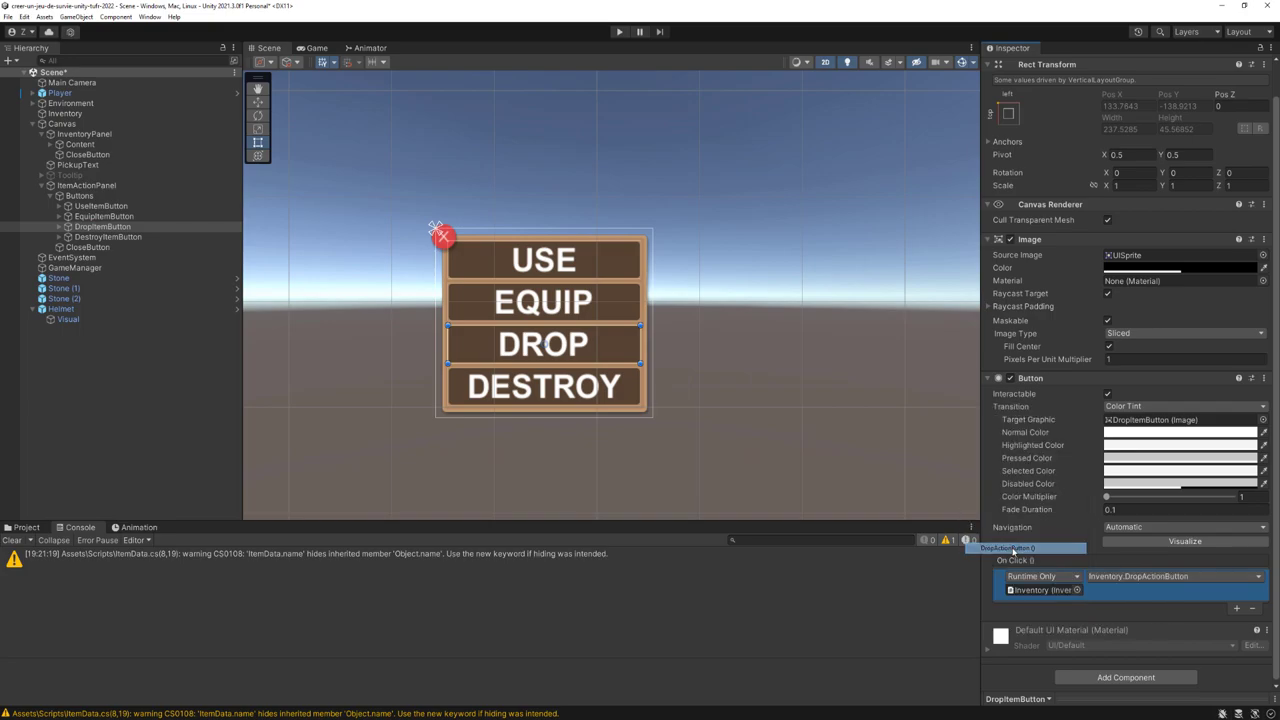
# Step: Make DestroyItemButton's On Click call Inventory.DestroyActionButton
pyautogui.click(80, 237)
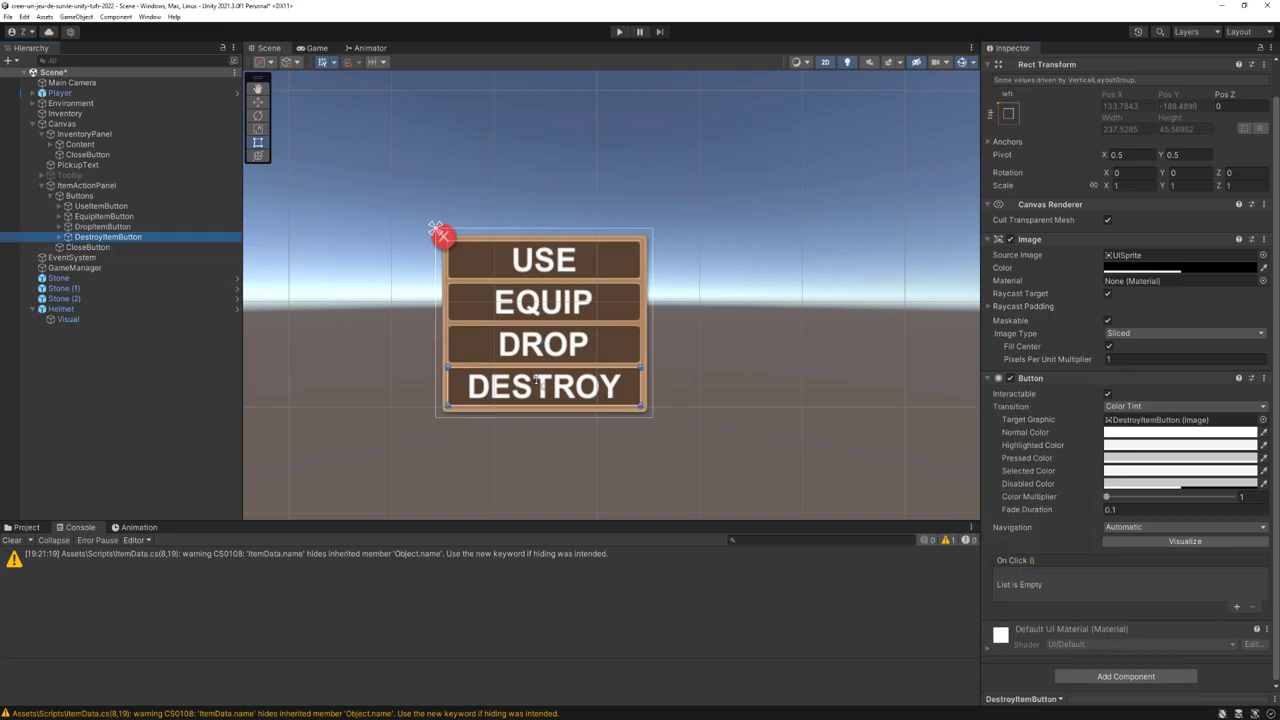
pyautogui.click(1236, 607)
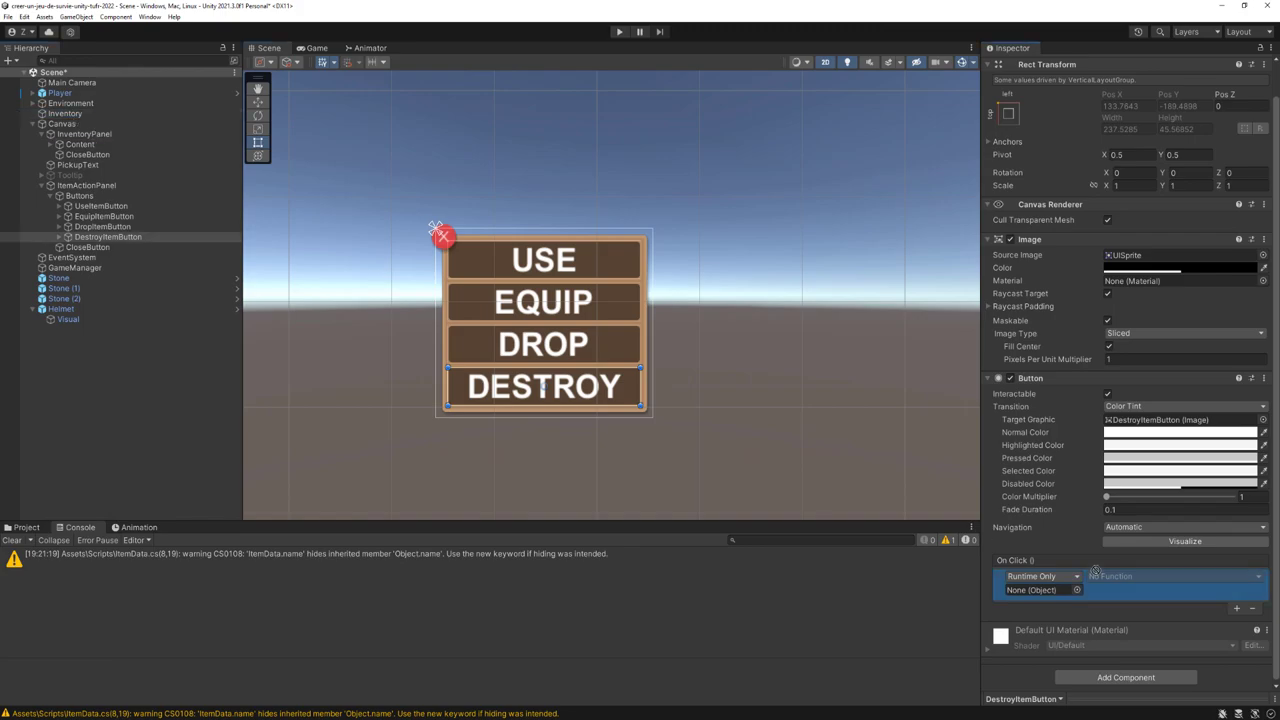
pyautogui.moveTo(65, 113); pyautogui.dragTo(1035, 590)
pyautogui.click(1172, 576)
pyautogui.moveTo(1123, 629)
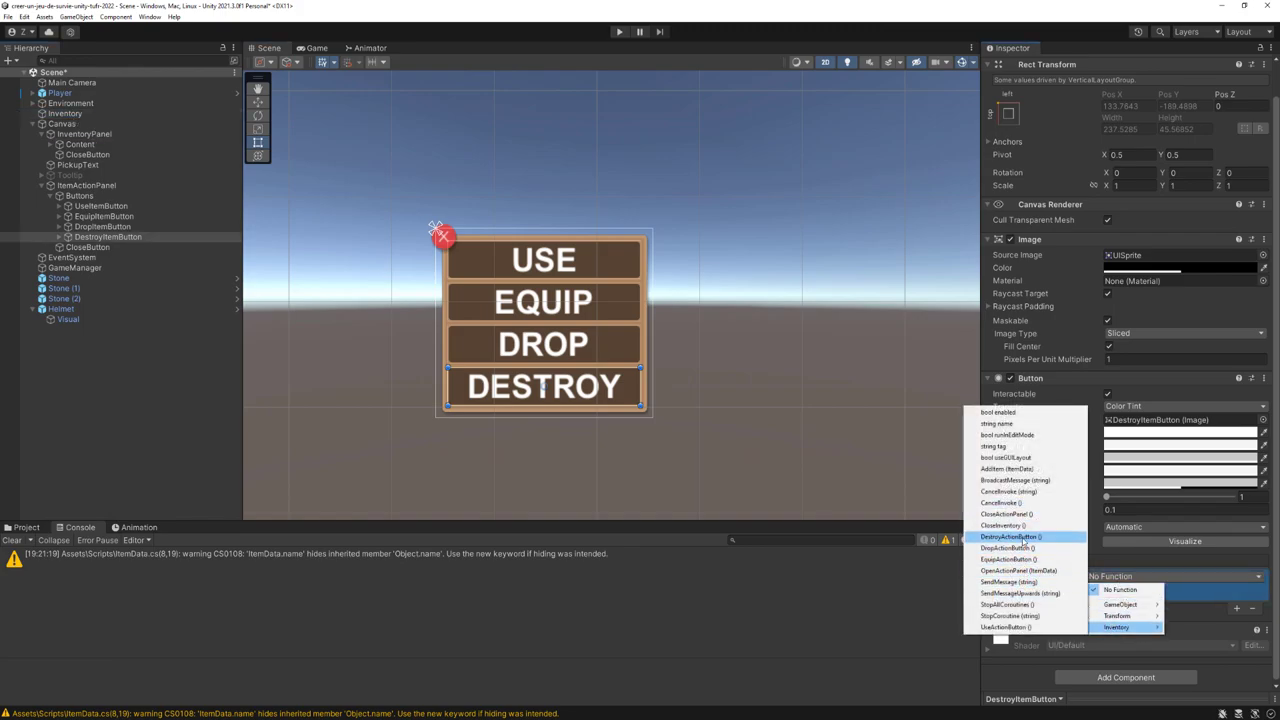
pyautogui.click(1012, 537)
pyautogui.scroll(-3, 660, 420)
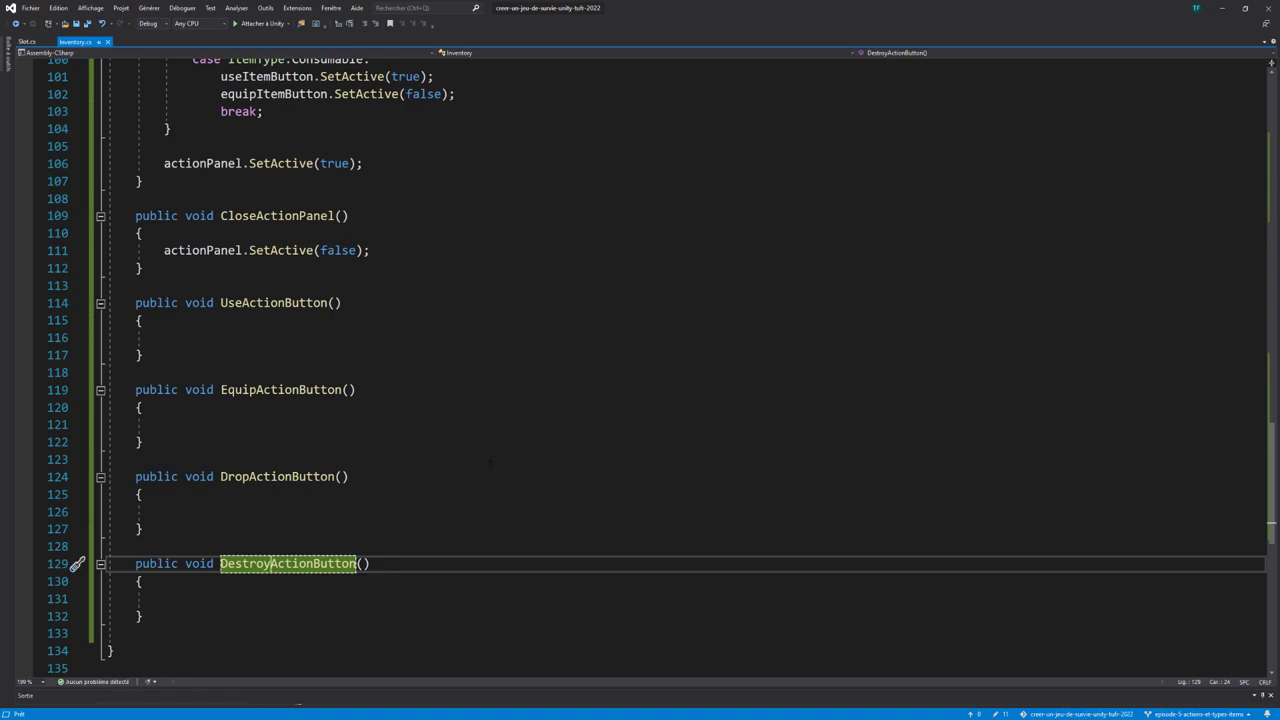
# Step: Add 'private ItemData itemCurrentlySelected;' below the destroyItemButton field and save Inventory.cs
pyautogui.scroll(6, 1130, 337)
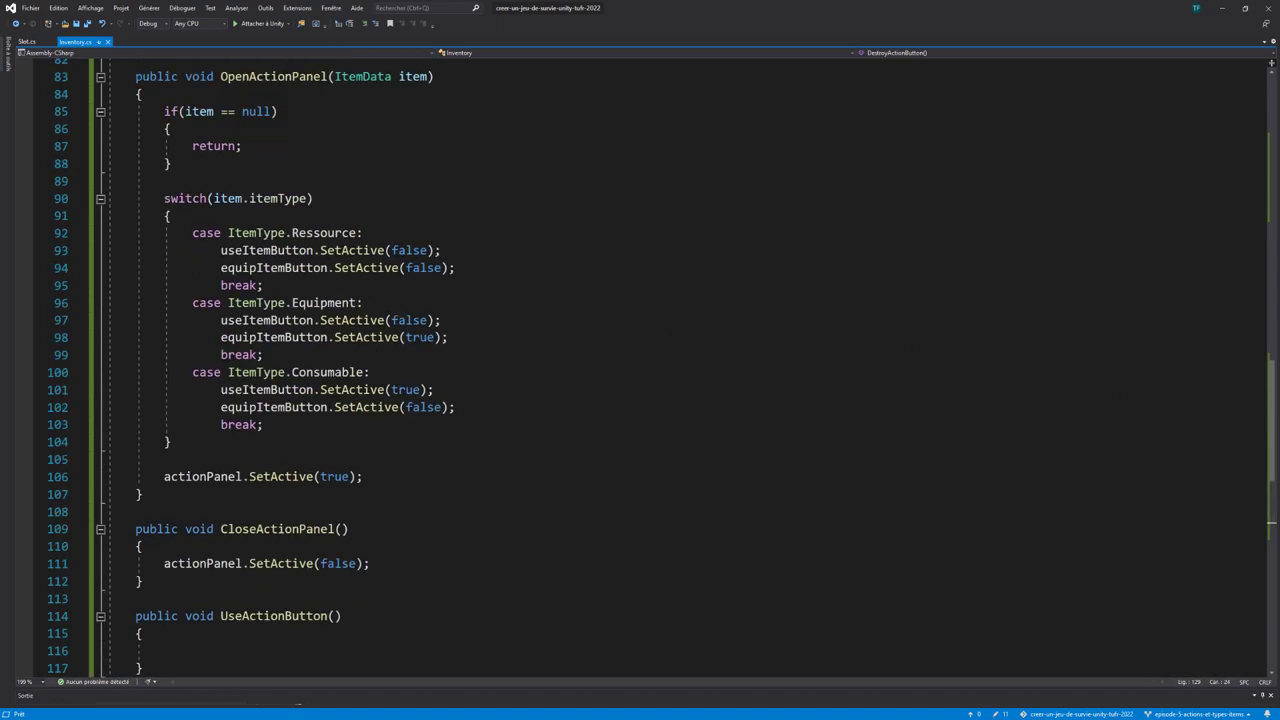
pyautogui.scroll(10, 1130, 337)
pyautogui.scroll(8, 1130, 337)
pyautogui.scroll(7, 1130, 337)
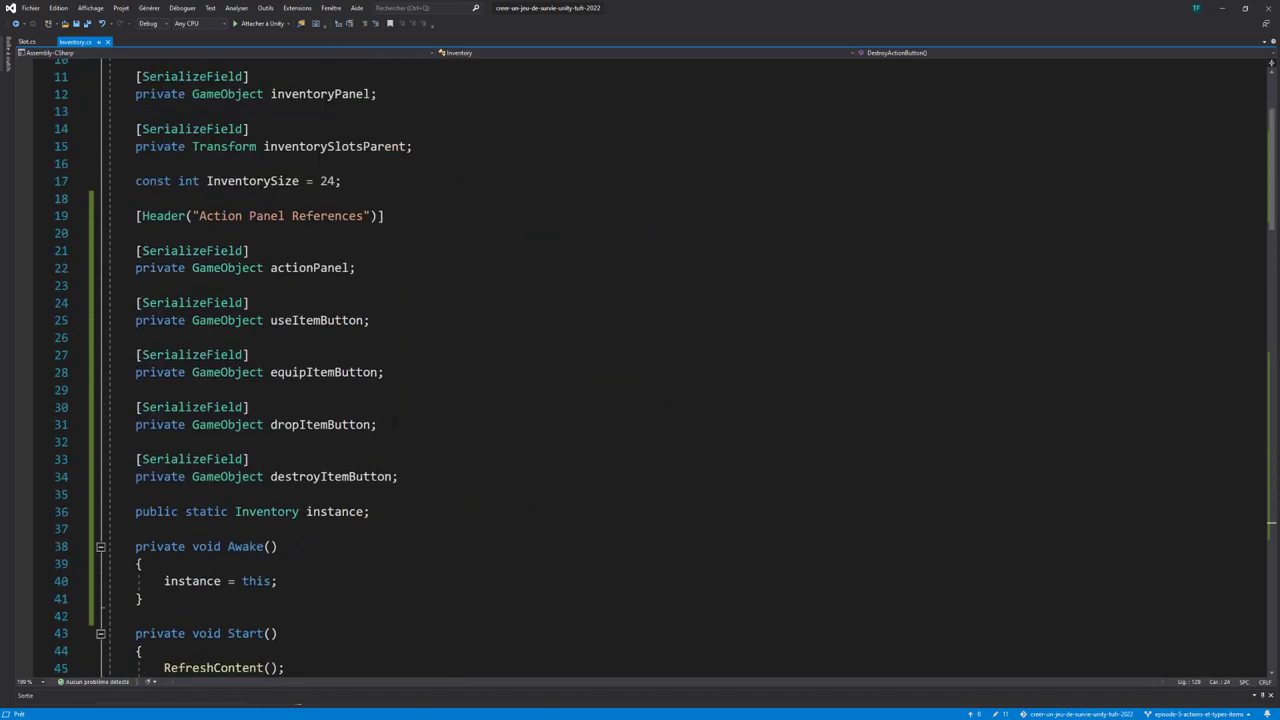
pyautogui.click(136, 494)
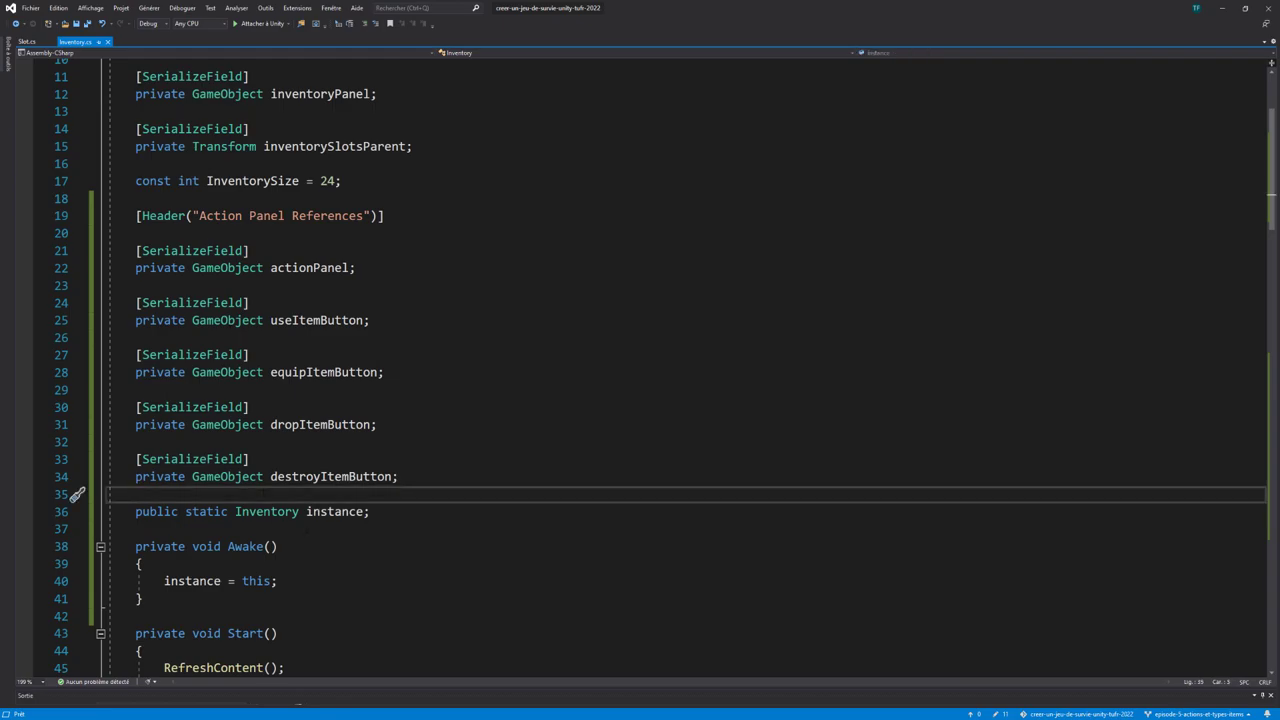
pyautogui.press('Return')
pyautogui.press('Return')
pyautogui.press('Up')
pyautogui.write('private')
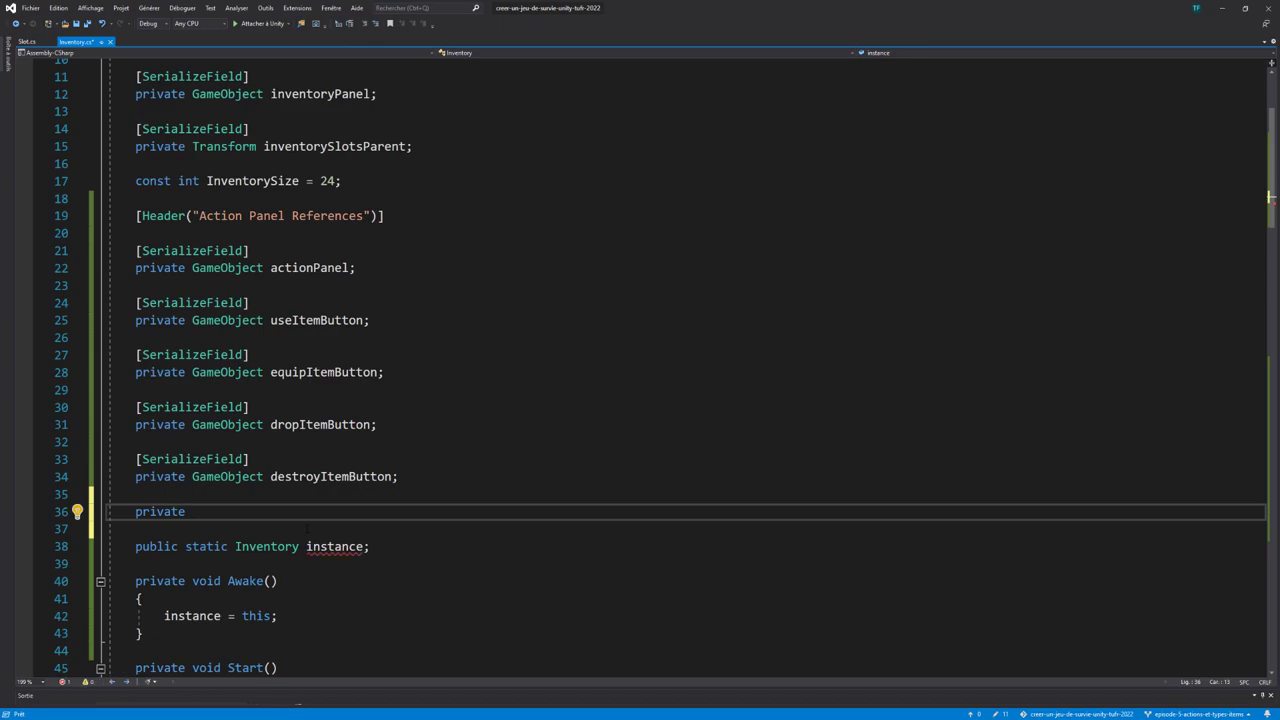
pyautogui.write('It')
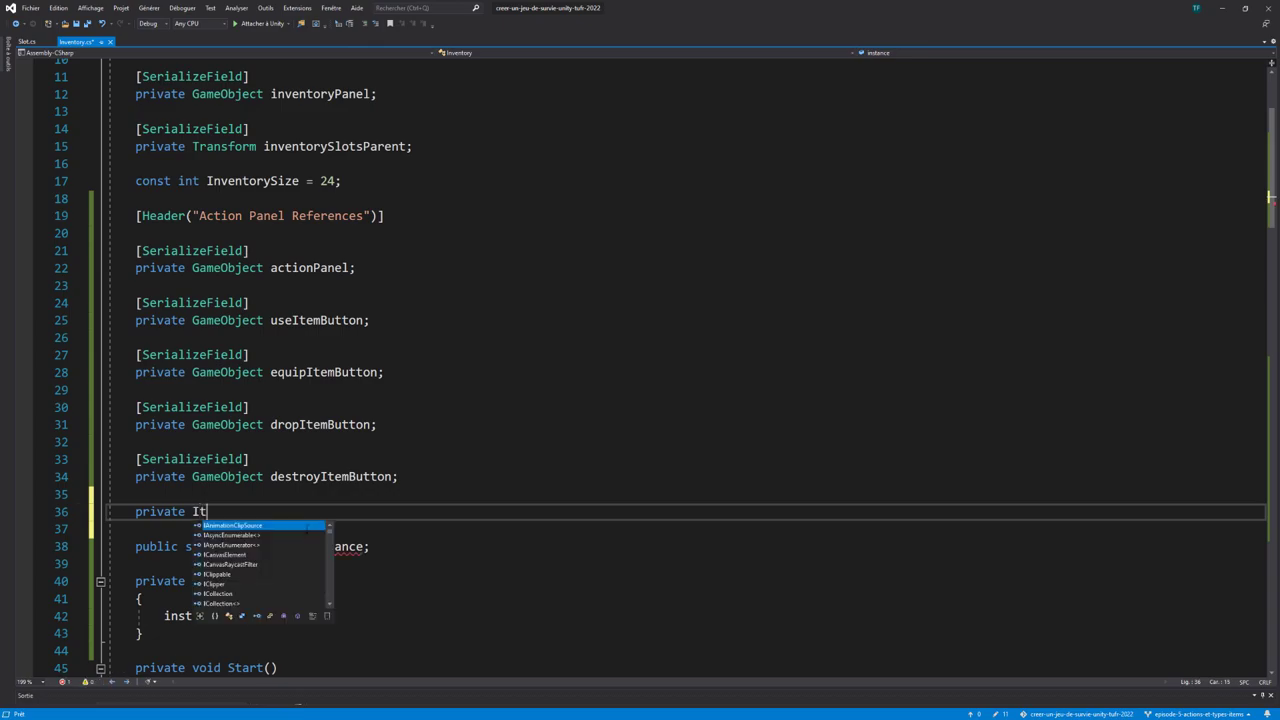
pyautogui.write('emData i')
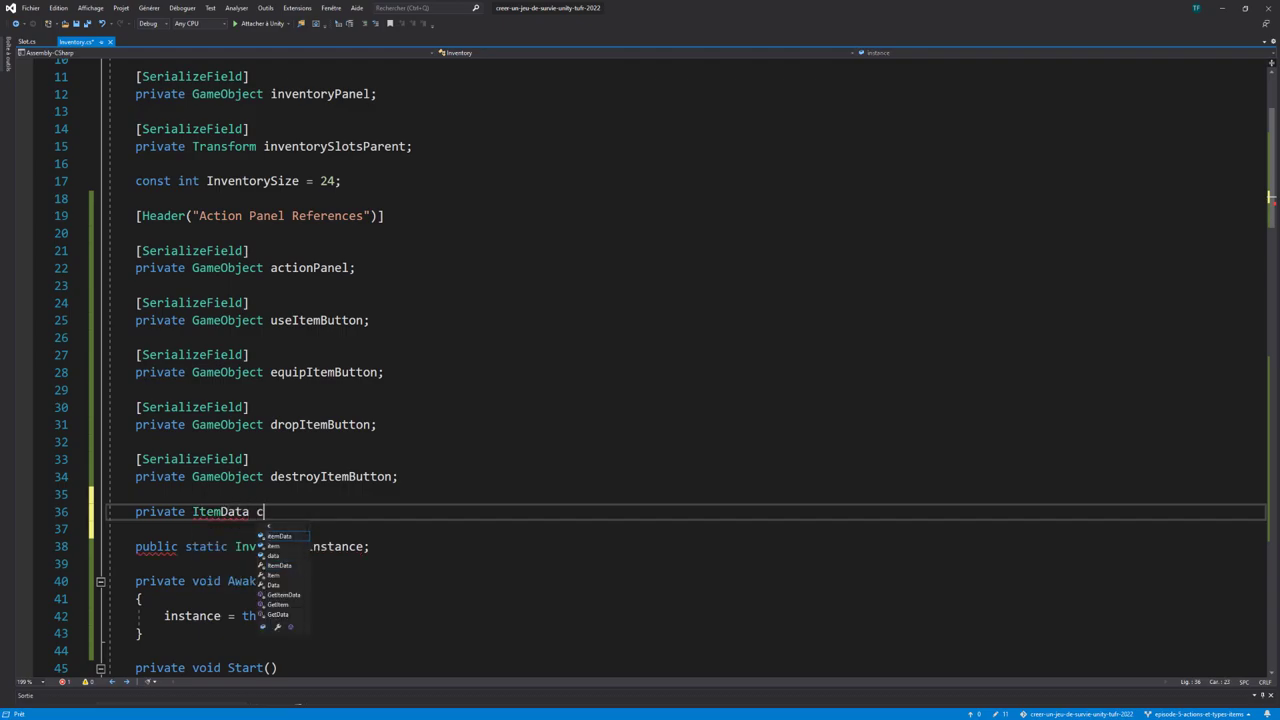
pyautogui.write('te')
pyautogui.press('BackSpace')
pyautogui.press('BackSpace')
pyautogui.press('BackSpace')
pyautogui.write('itemC')
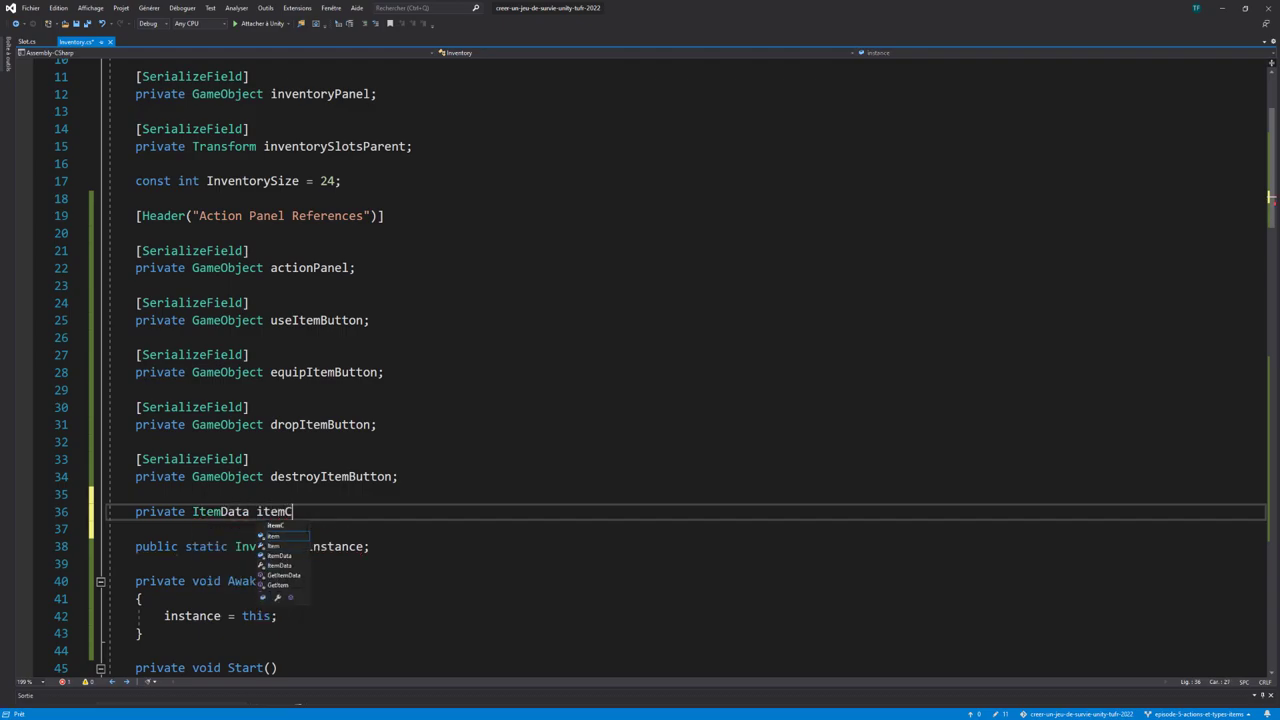
pyautogui.write('urrently')
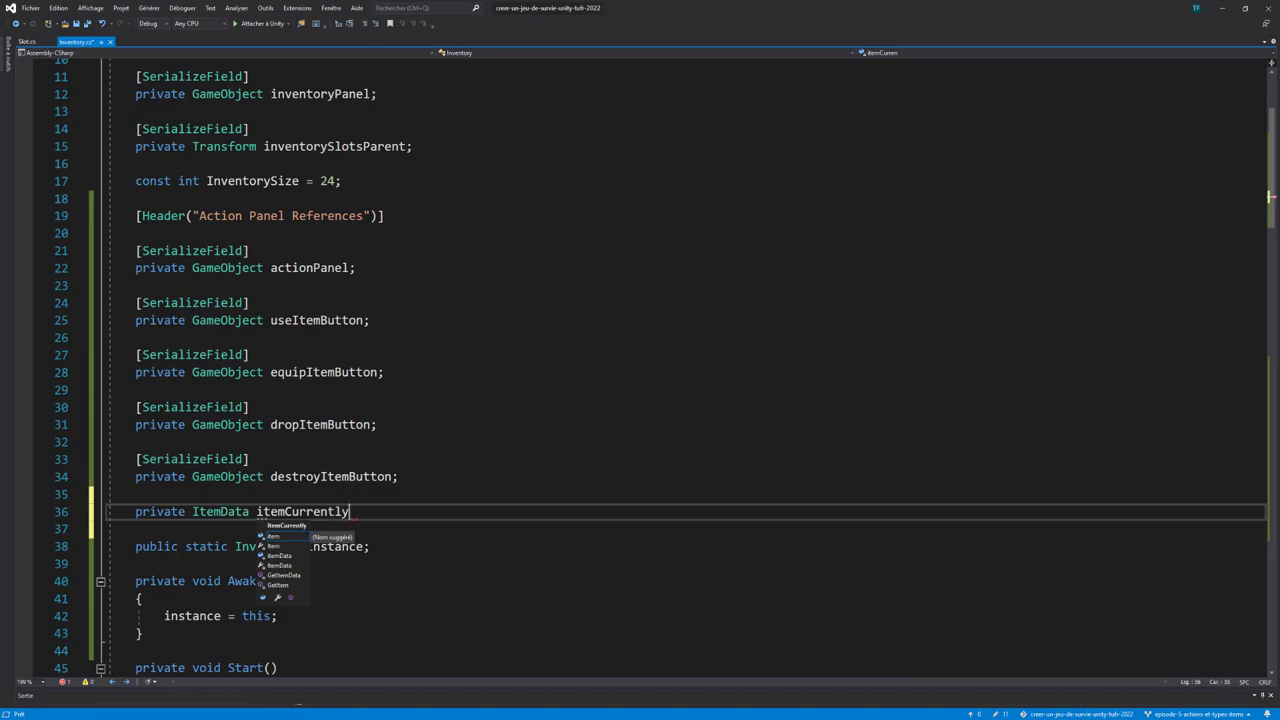
pyautogui.write('Selected;')
pyautogui.hotkey('ctrl', 's')
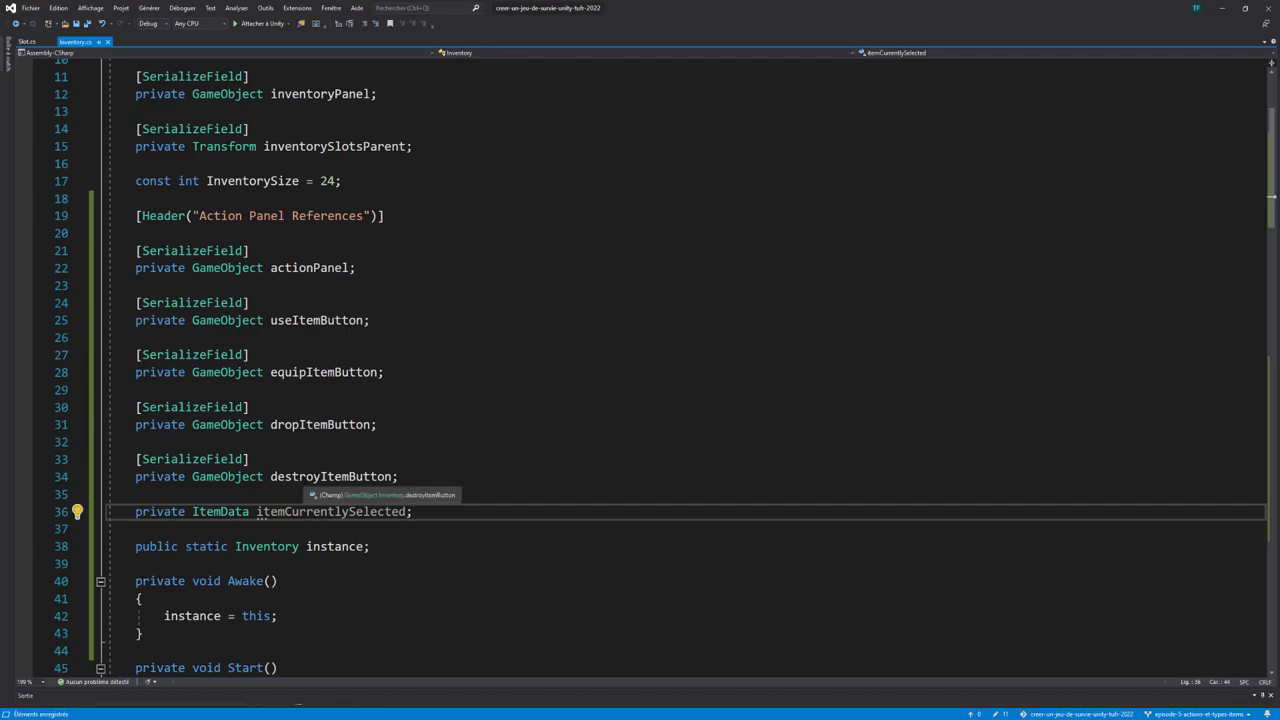
pyautogui.scroll(-8, 300, 480)
pyautogui.scroll(-6, 320, 460)
pyautogui.scroll(-2, 340, 441)
# Step: Insert 'itemCurrentlySelected = item;' as OpenActionPanel's first line, above the null check, and save
pyautogui.scroll(-2, 340, 441)
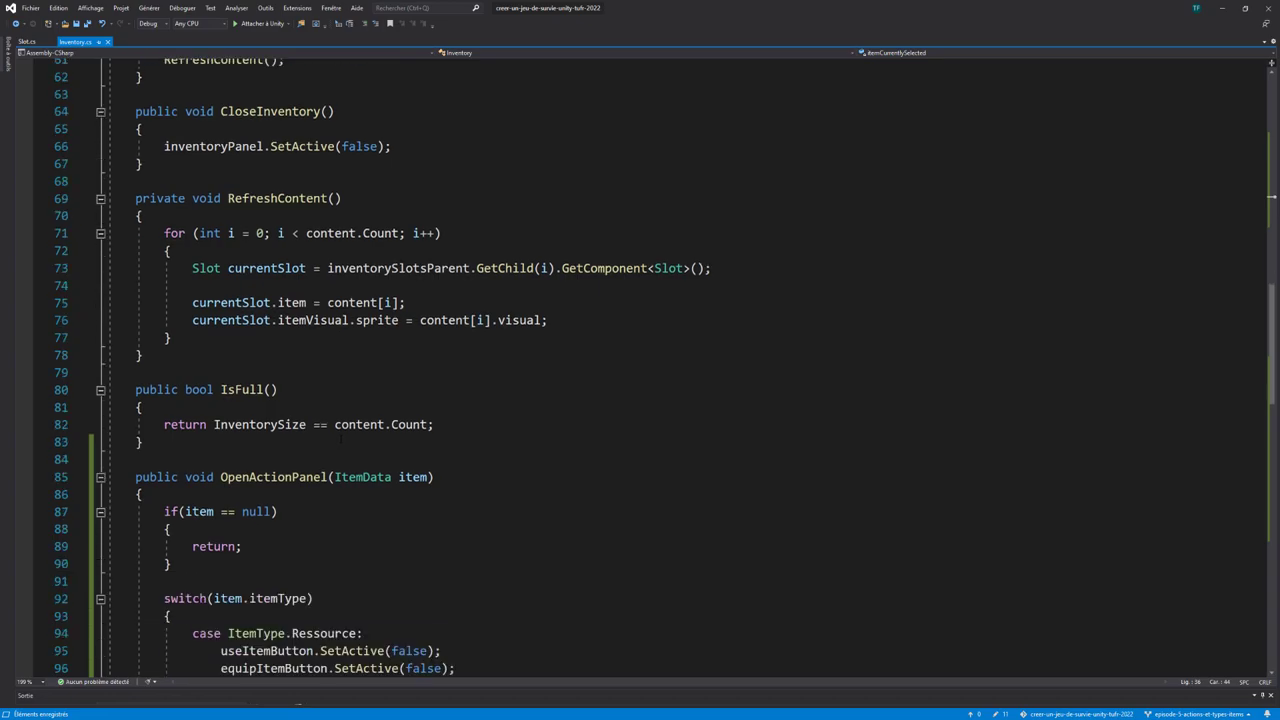
pyautogui.scroll(-3, 360, 420)
pyautogui.scroll(-3, 400, 380)
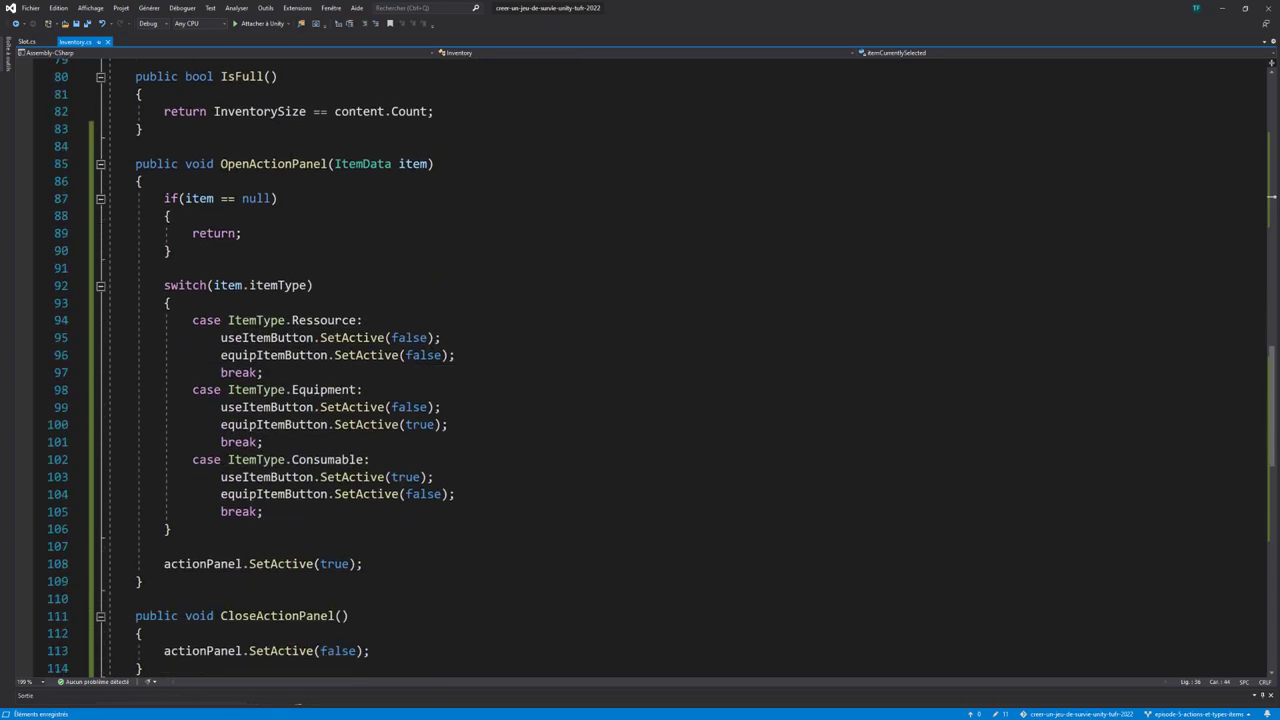
pyautogui.click(145, 181)
pyautogui.press('Return')
pyautogui.press('Return')
pyautogui.press('Up')
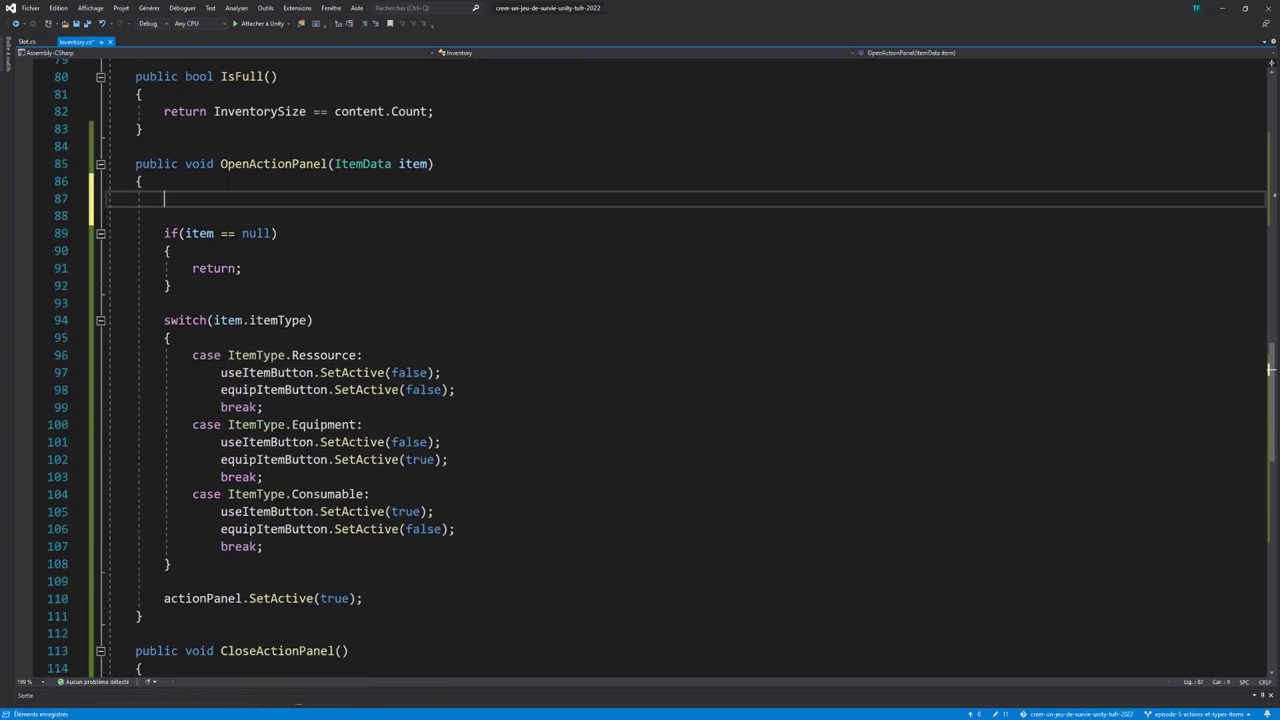
pyautogui.write('itemc')
pyautogui.press('Tab')
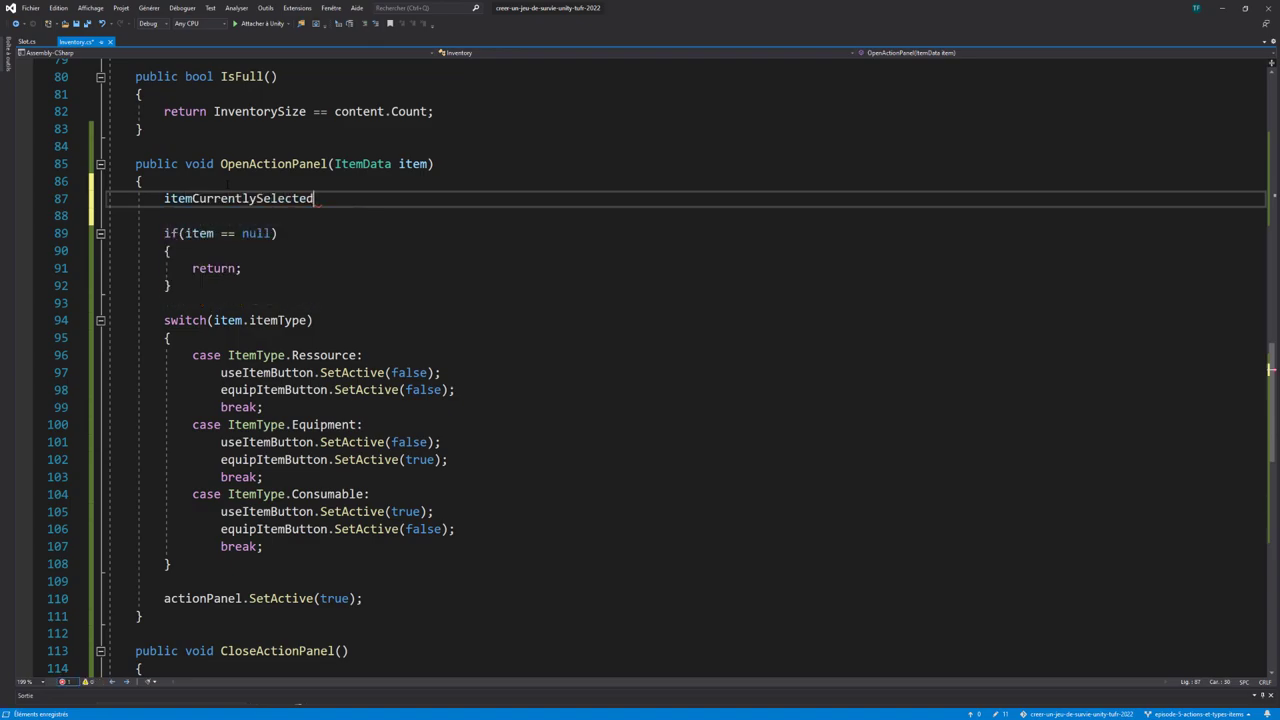
pyautogui.write(' = item;')
pyautogui.scroll(1, 475, 165)
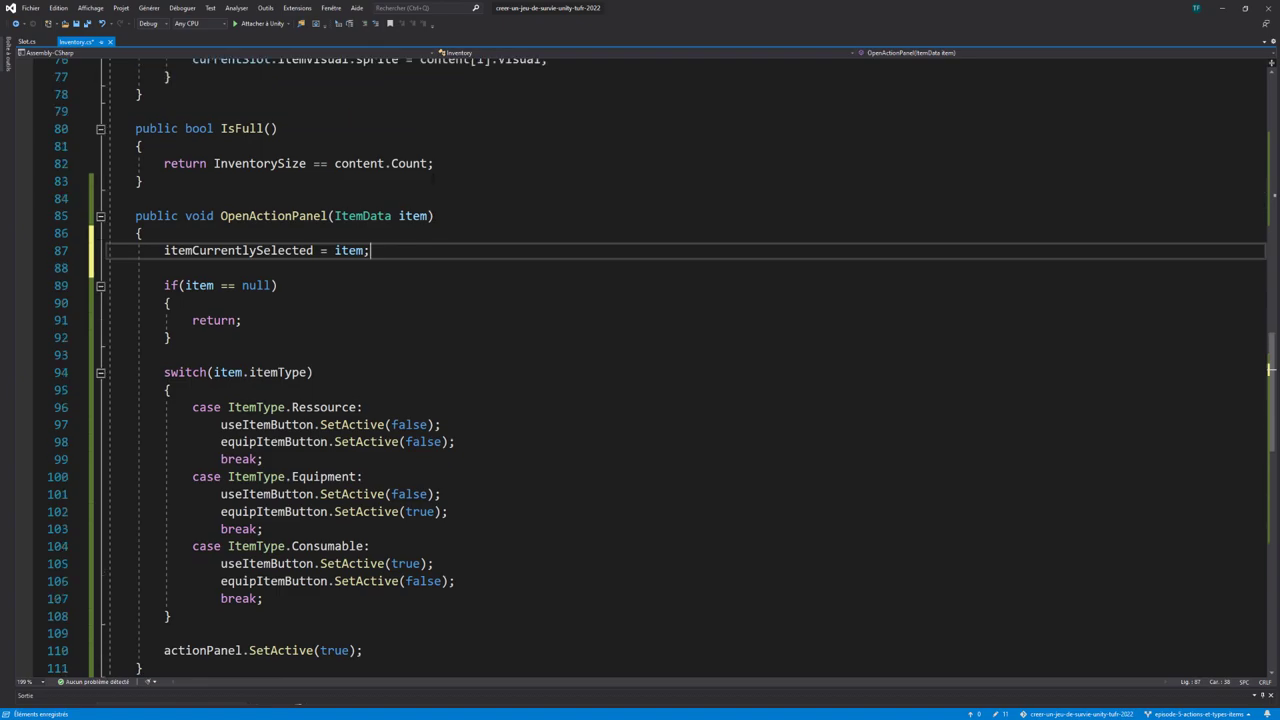
pyautogui.hotkey('ctrl', 's')
# Step: Highlight the item parameter and itemCurrentlySelected usages to review the new assignment
pyautogui.doubleClick(348, 250)
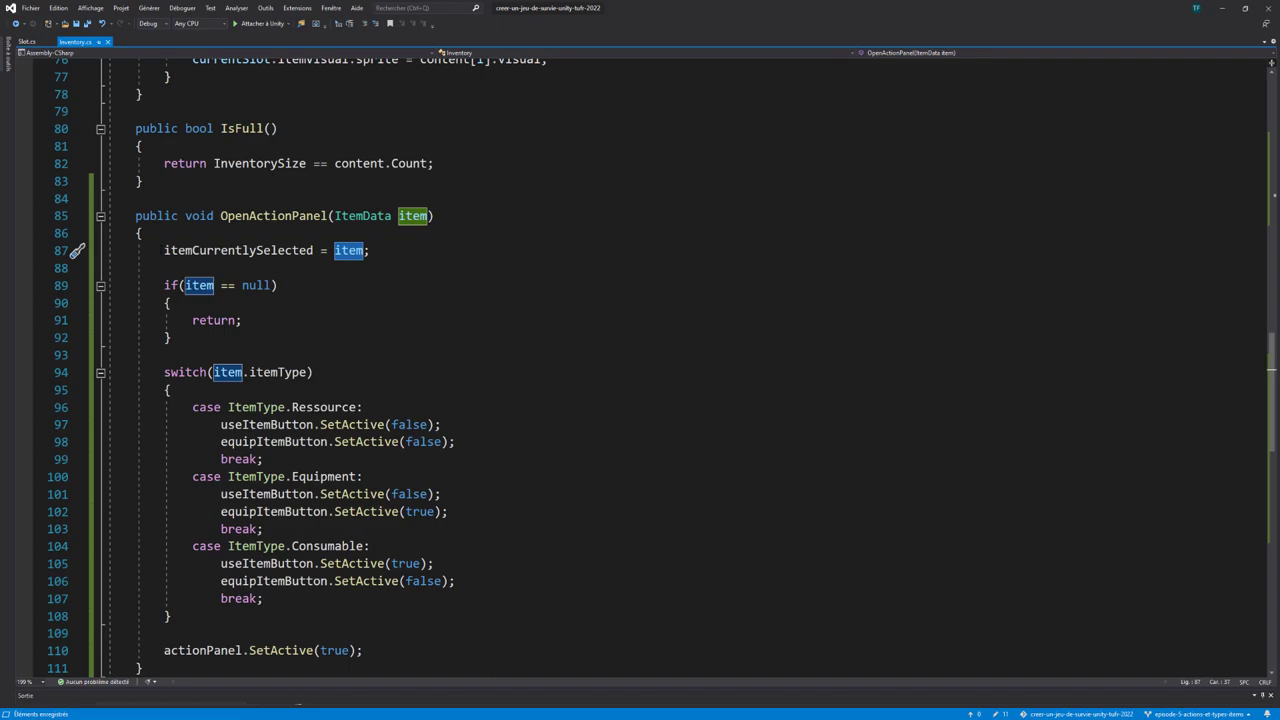
pyautogui.scroll(3, 402, 304)
pyautogui.doubleClick(238, 302)
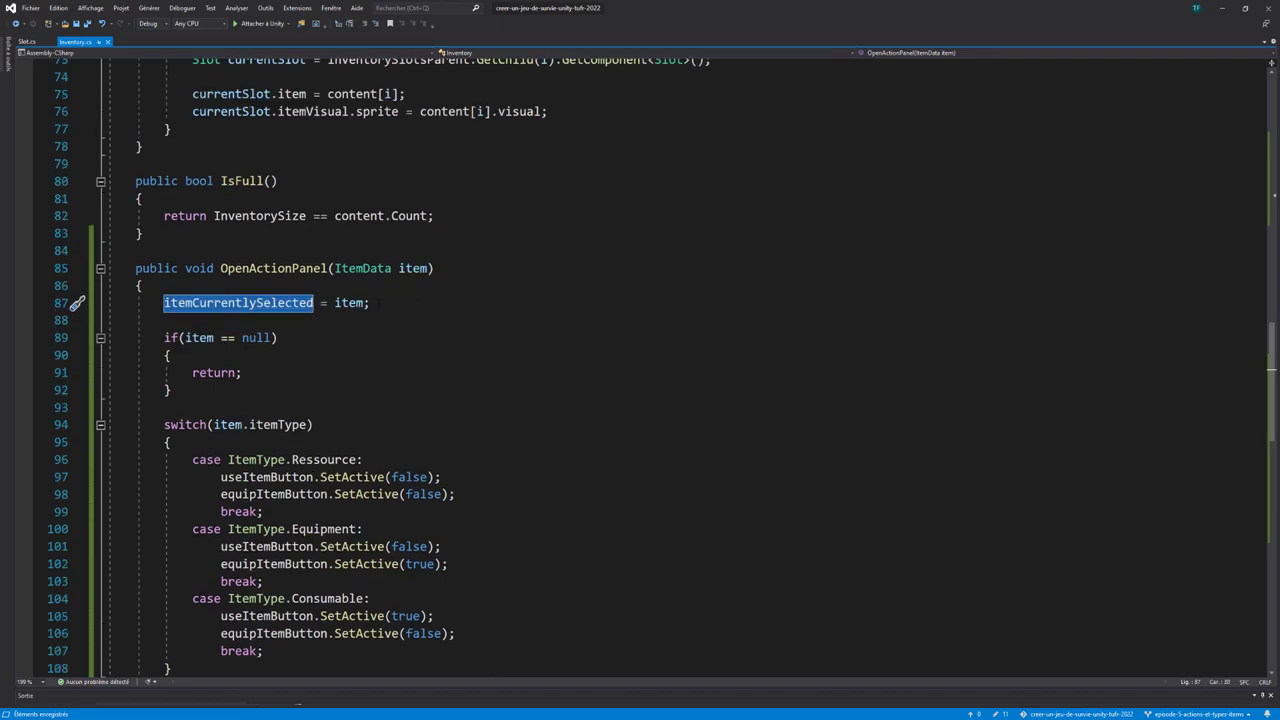
pyautogui.press('End')
pyautogui.scroll(-8, 444, 297)
pyautogui.scroll(-2, 444, 297)
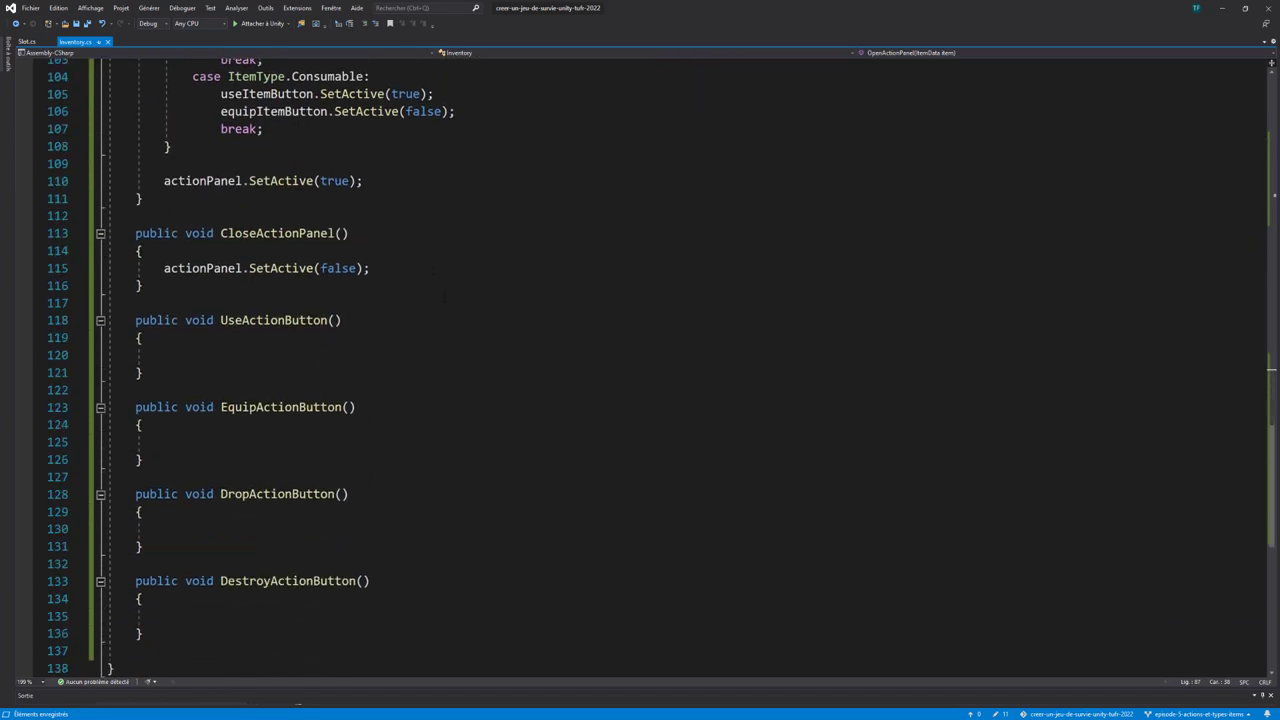
pyautogui.scroll(-1, 349, 466)
# Step: Write print("Use item : " + itemCurrentlySelected.name); inside UseActionButton
pyautogui.click(221, 302)
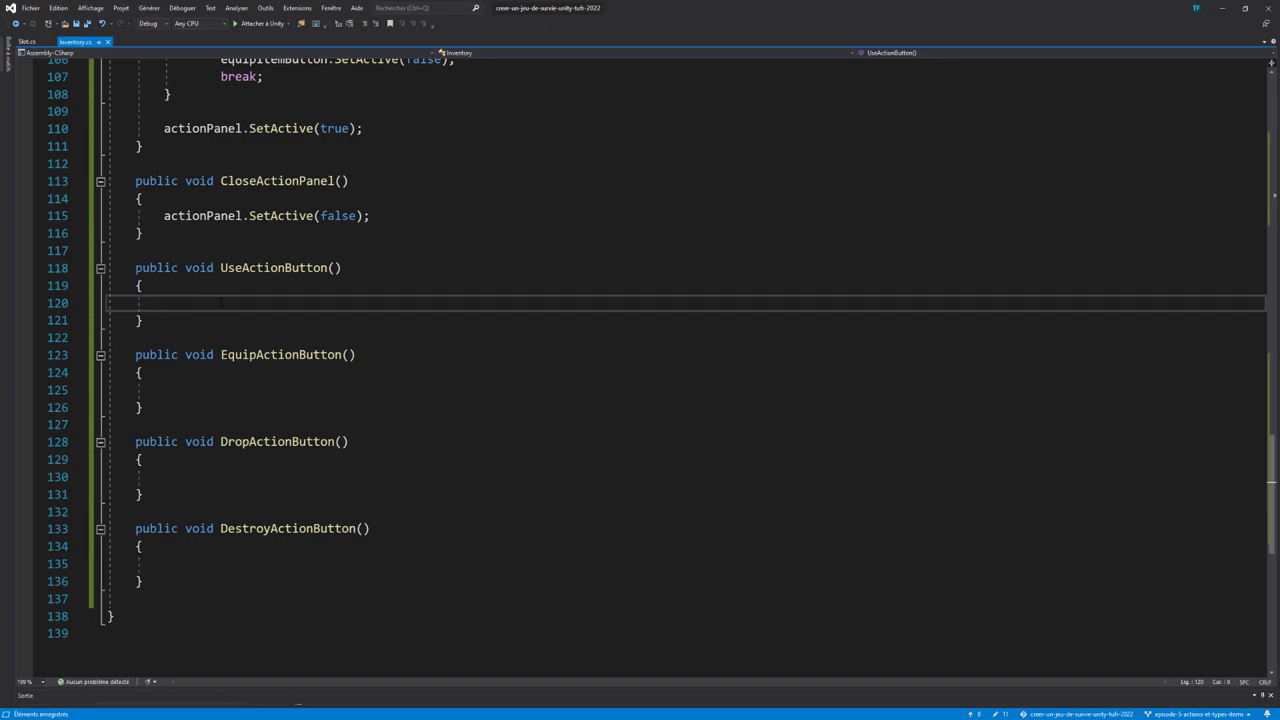
pyautogui.write('print("')
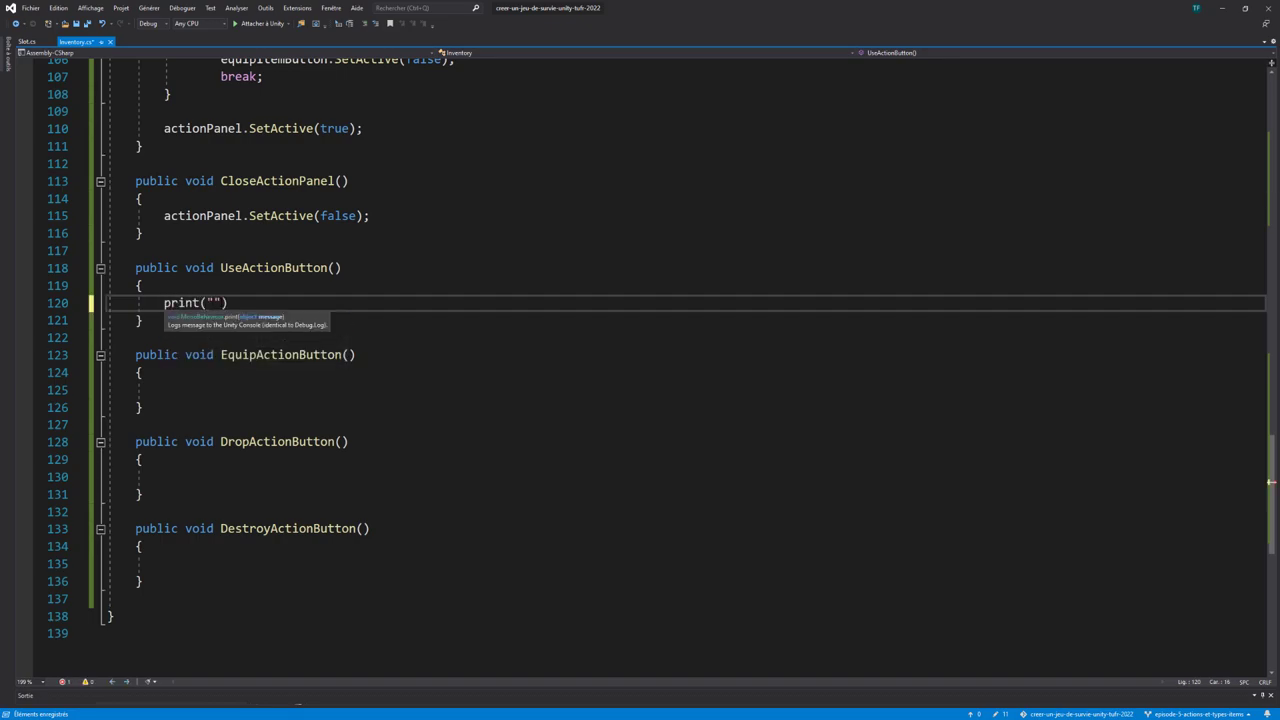
pyautogui.write('Use ')
pyautogui.write('item : ')
pyautogui.write('" + curre')
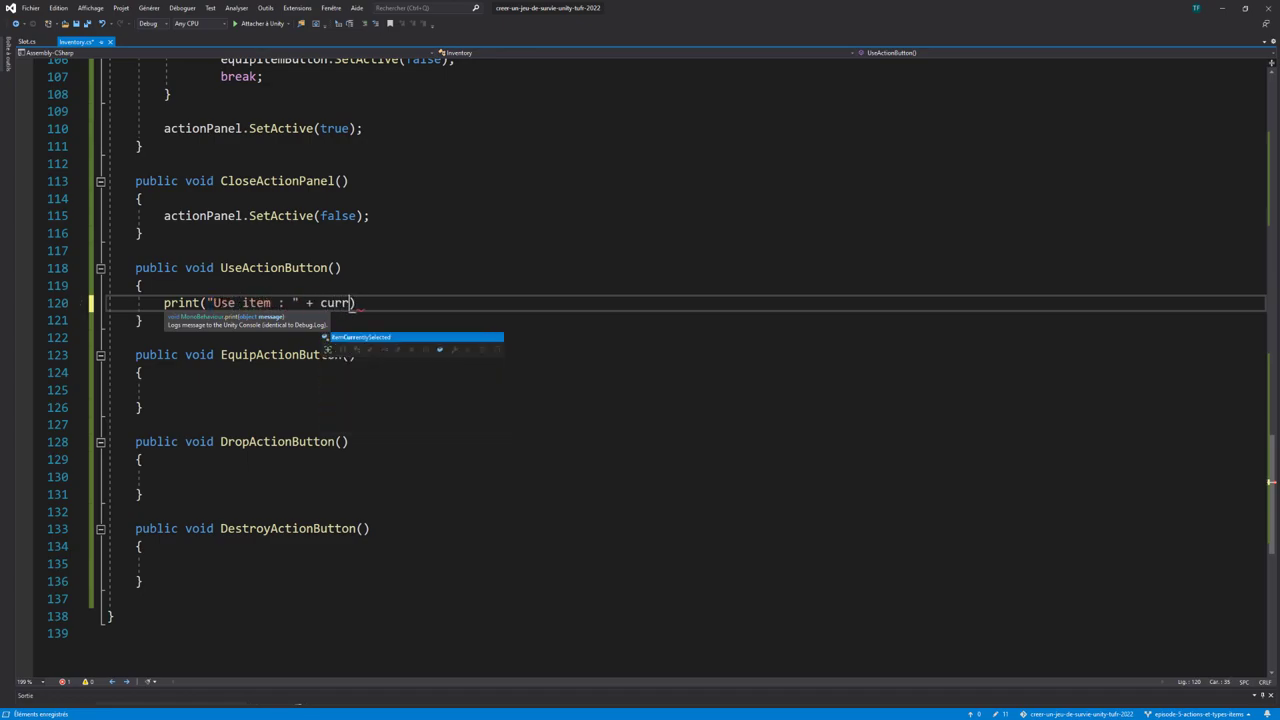
pyautogui.press('Tab')
pyautogui.write('.name)')
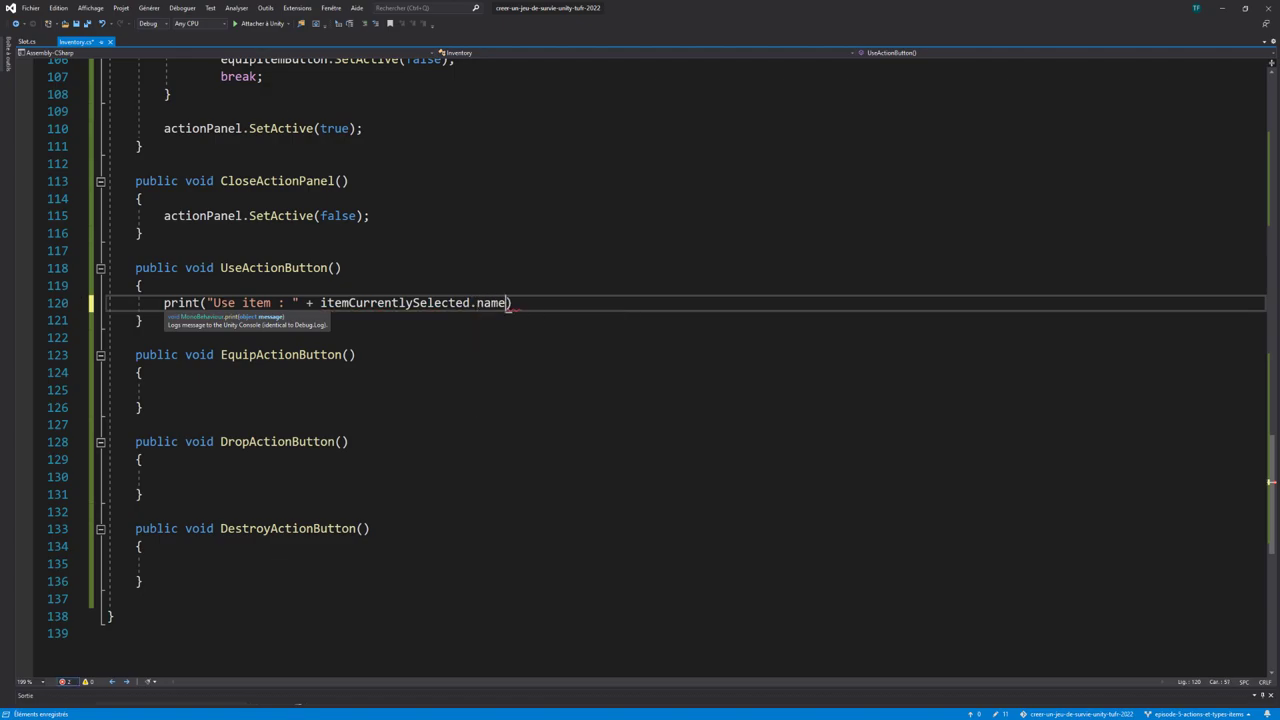
pyautogui.write(';')
pyautogui.scroll(1, 640, 360)
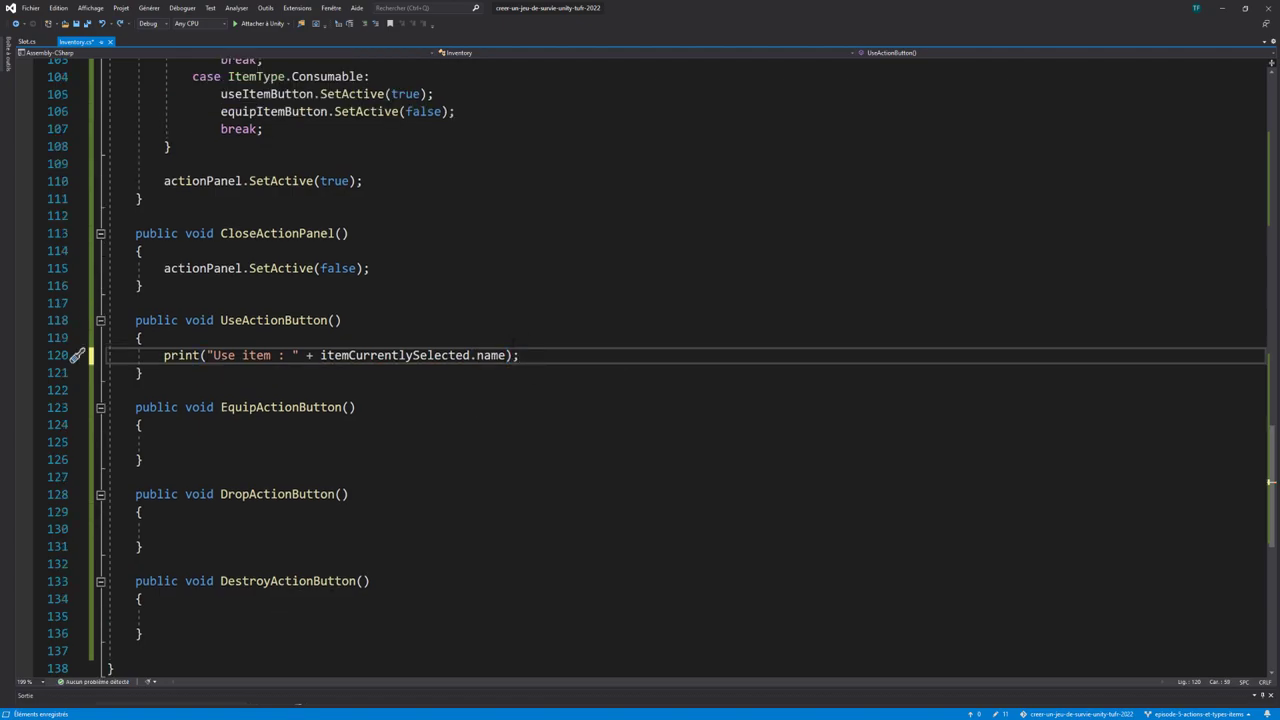
pyautogui.press('Return')
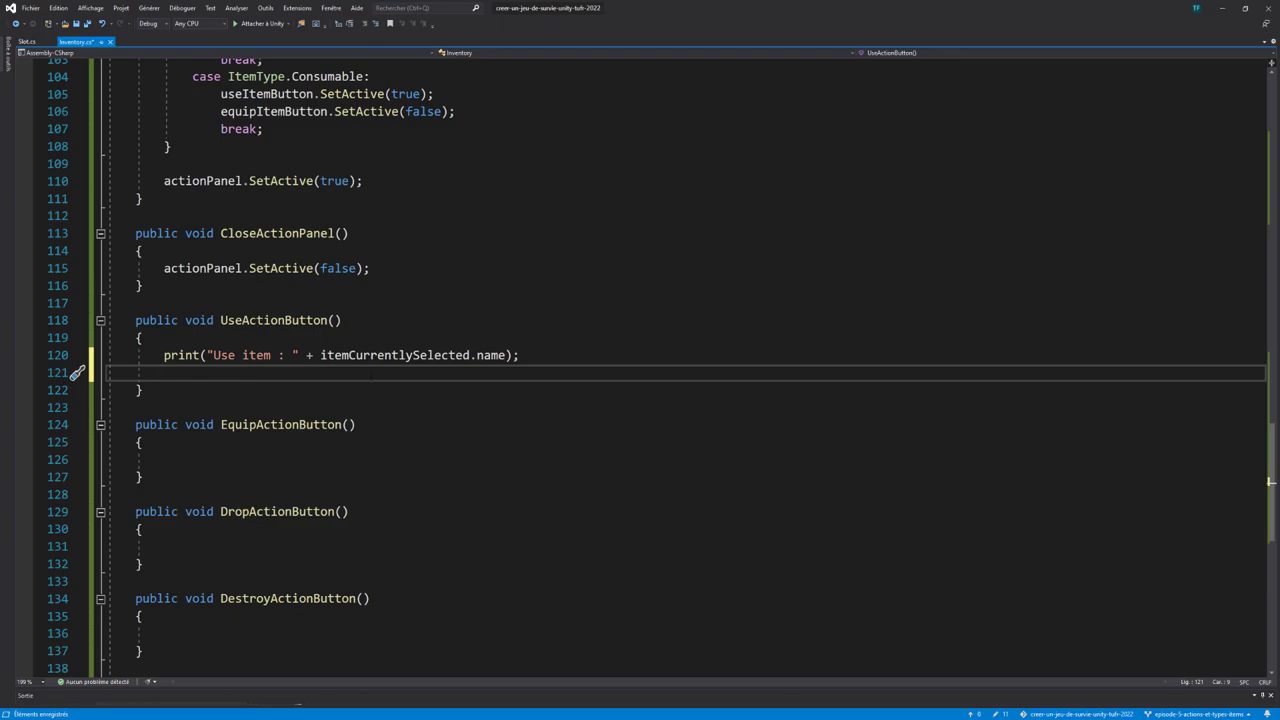
pyautogui.doubleClick(447, 357)
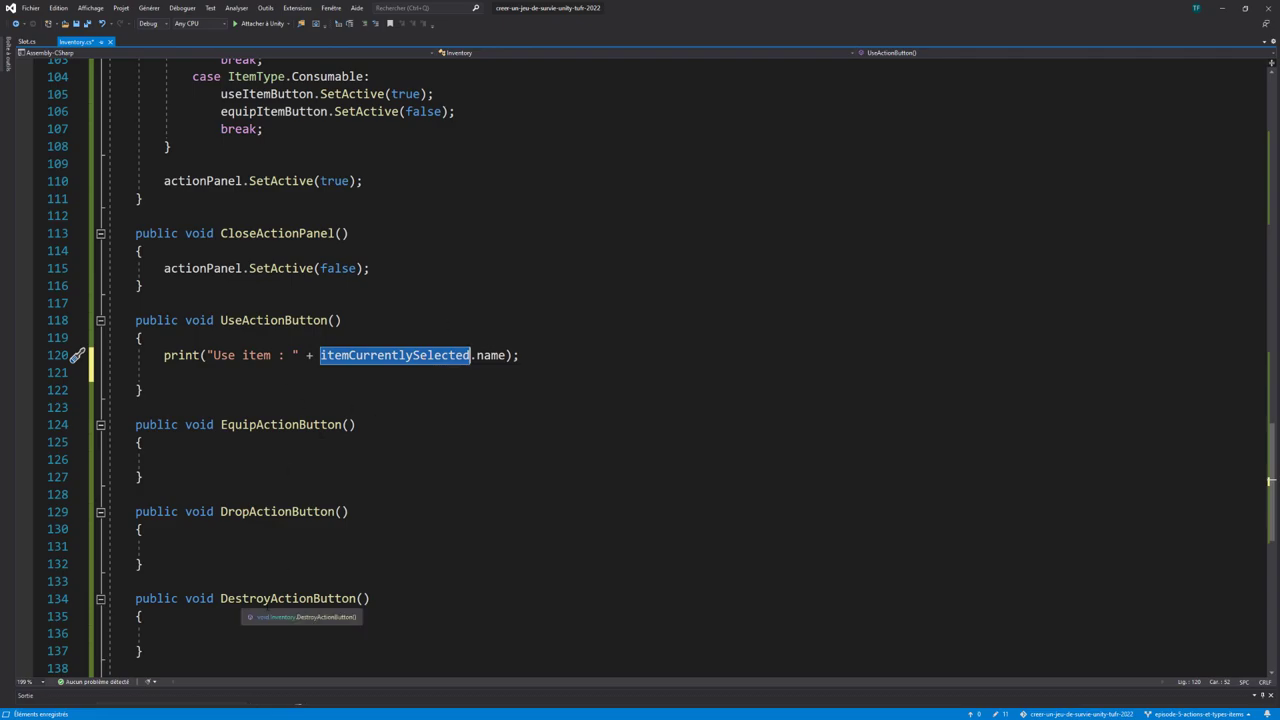
# Step: Add 'itemCurrentlySelected = null;' to CloseActionPanel and save the script
pyautogui.click(385, 268)
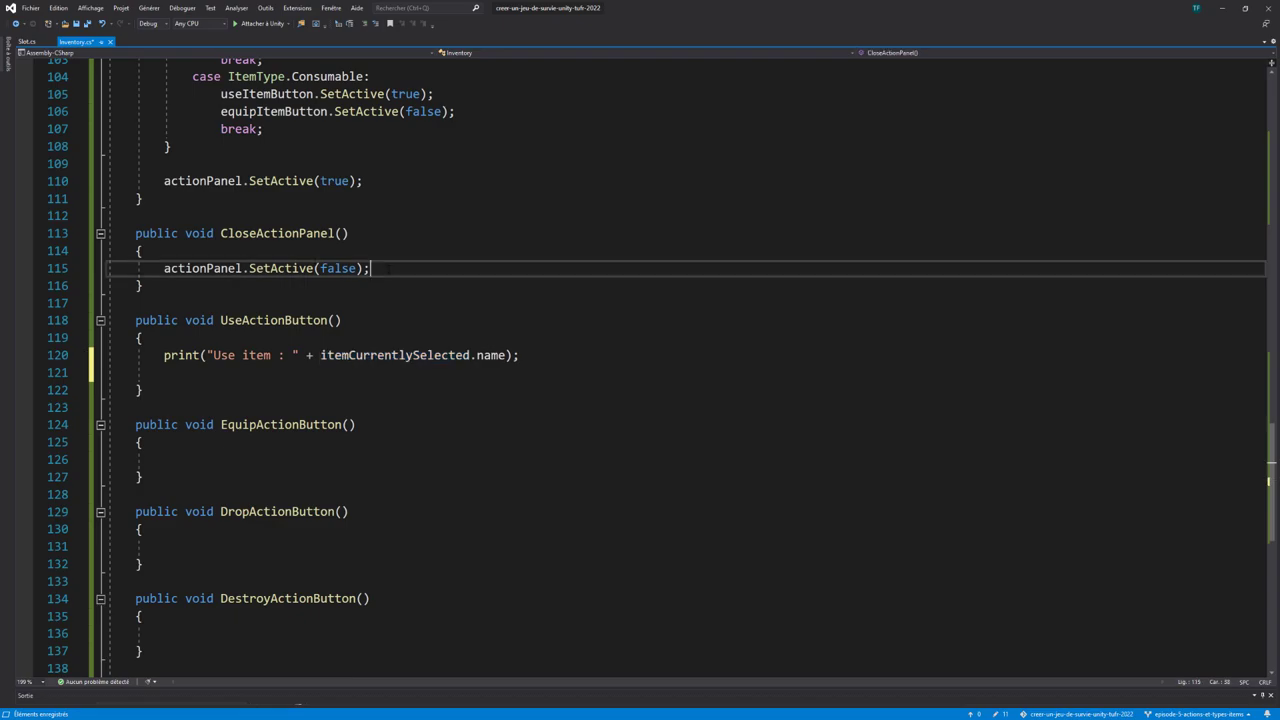
pyautogui.press('Return')
pyautogui.write('item')
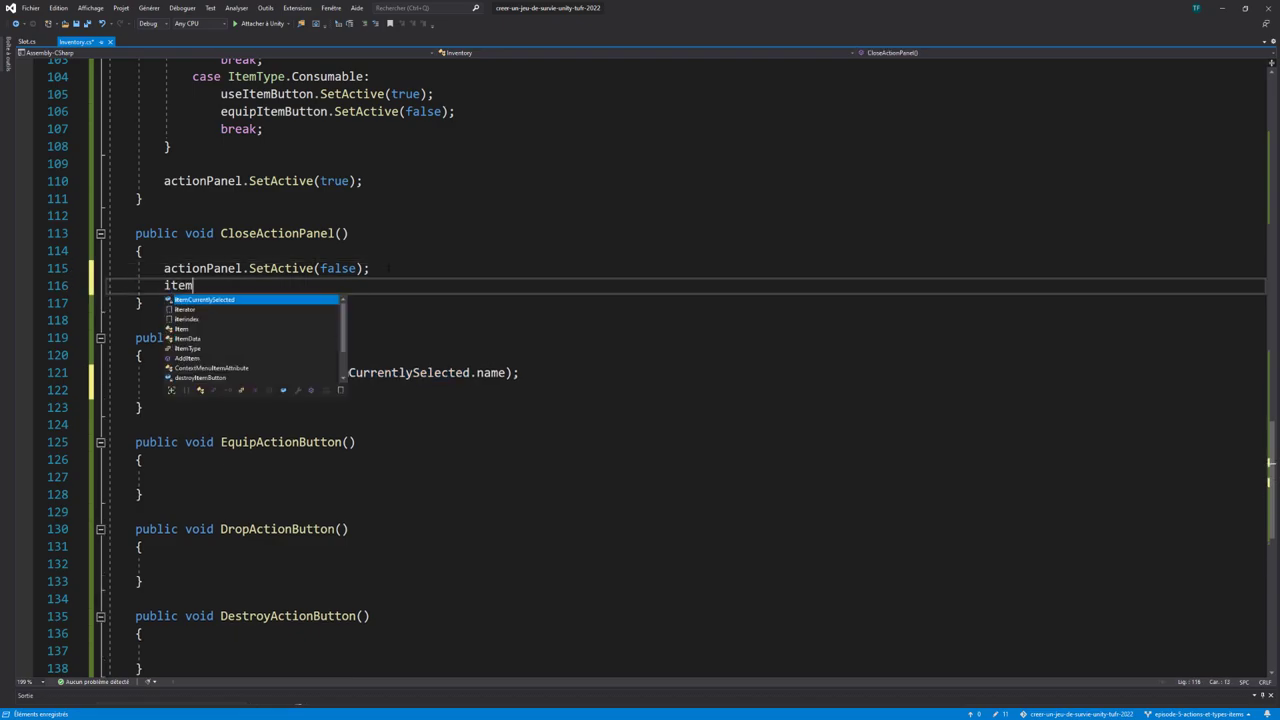
pyautogui.press('Tab')
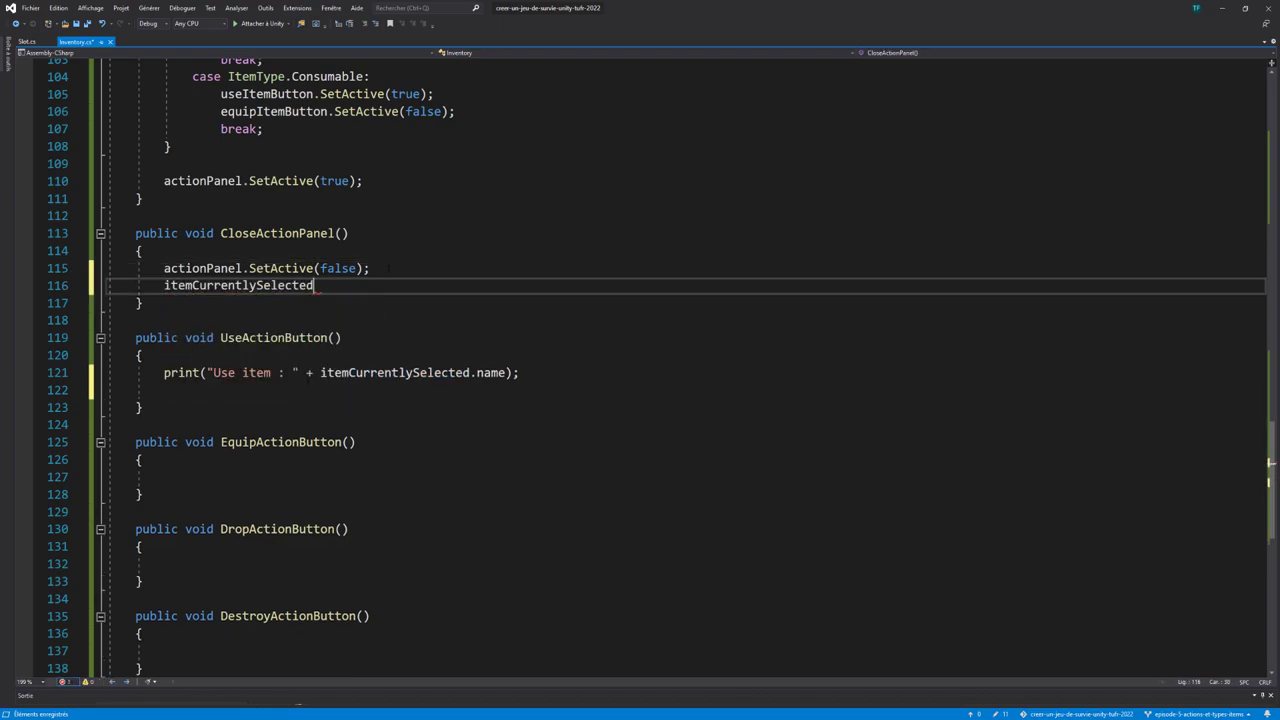
pyautogui.write(' = null;')
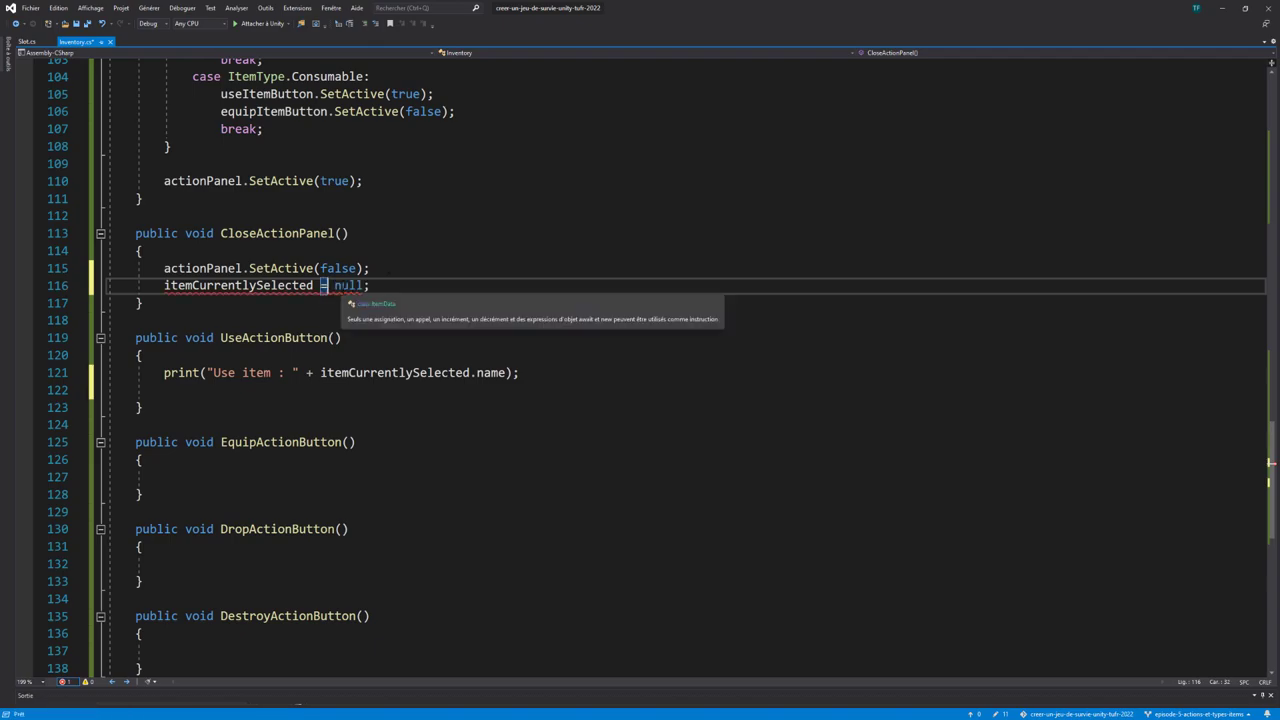
pyautogui.hotkey('ctrl', 's')
# Step: Call CloseActionPanel(); after the print in UseActionButton, save, and select both lines
pyautogui.moveTo(220, 233); pyautogui.dragTo(350, 233)
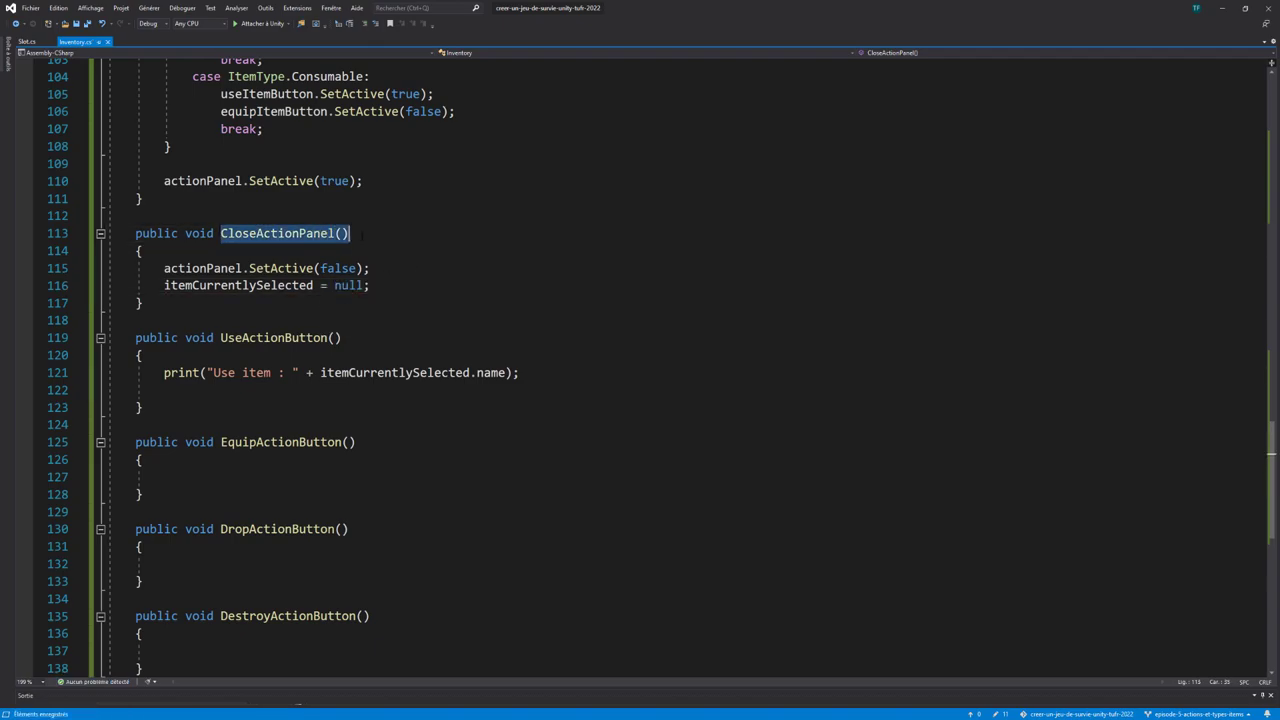
pyautogui.click(164, 389)
pyautogui.scroll(-1, 640, 365)
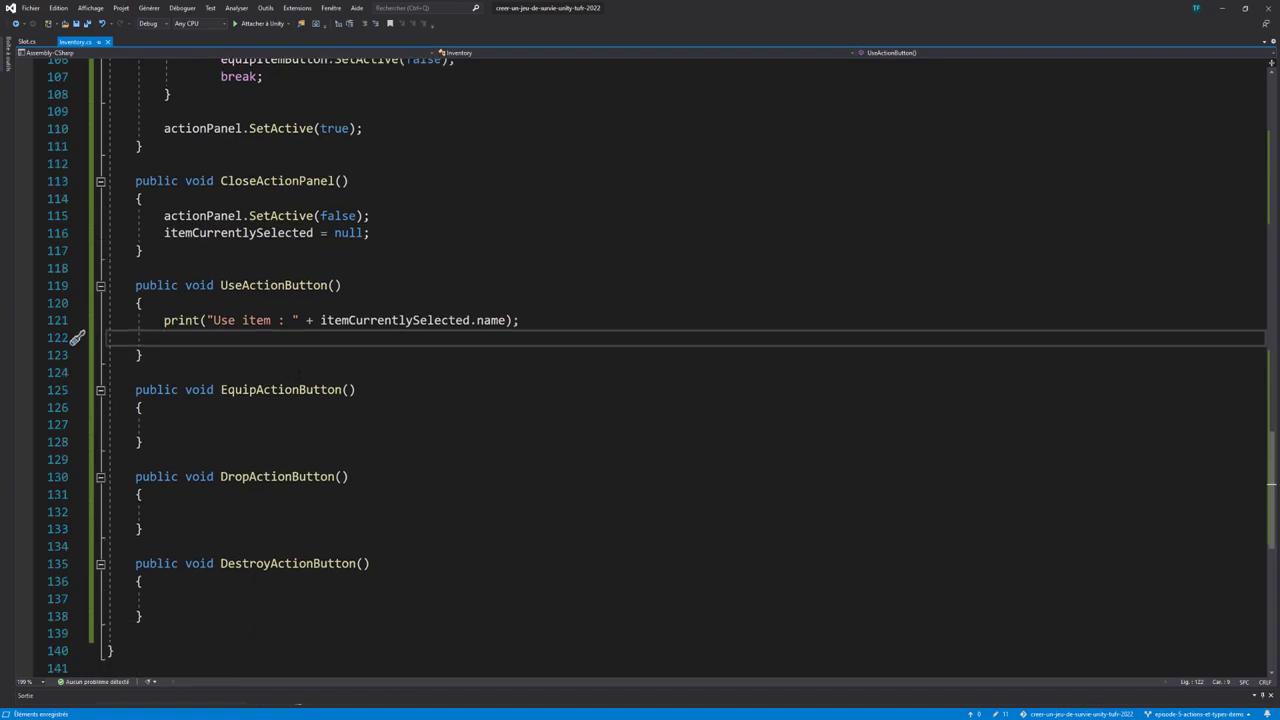
pyautogui.scroll(-1, 640, 365)
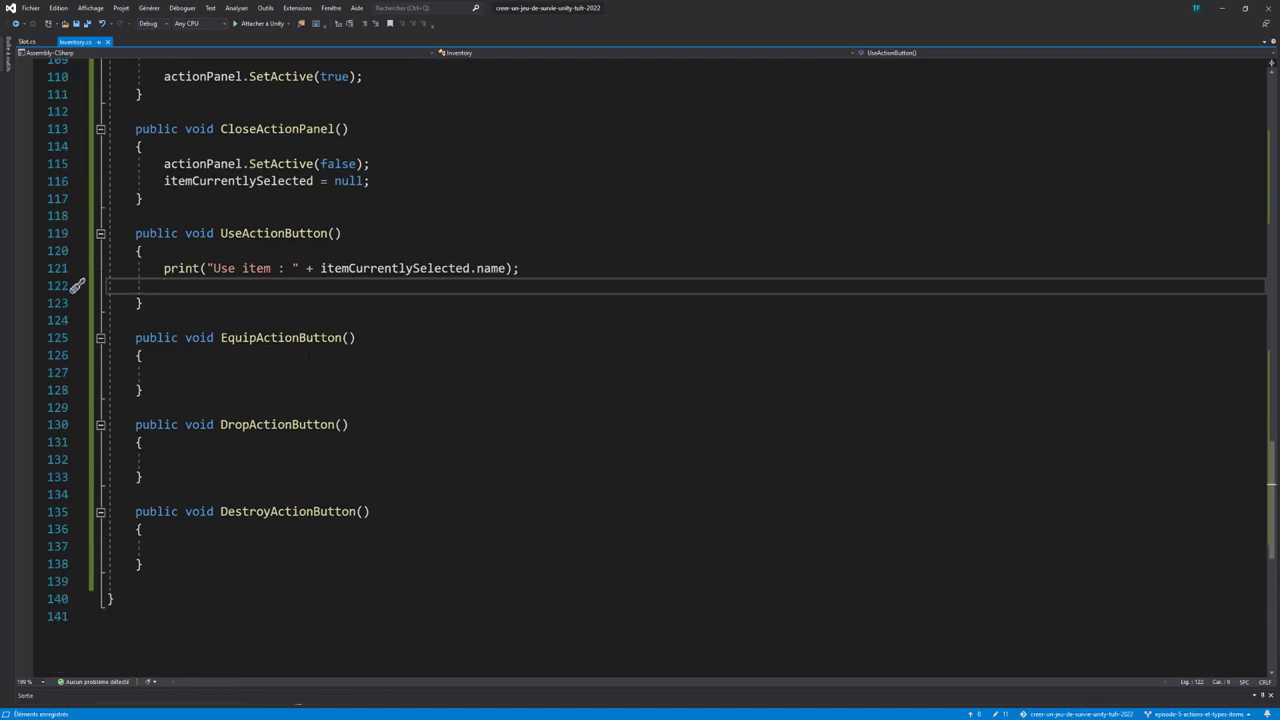
pyautogui.scroll(1, 640, 365)
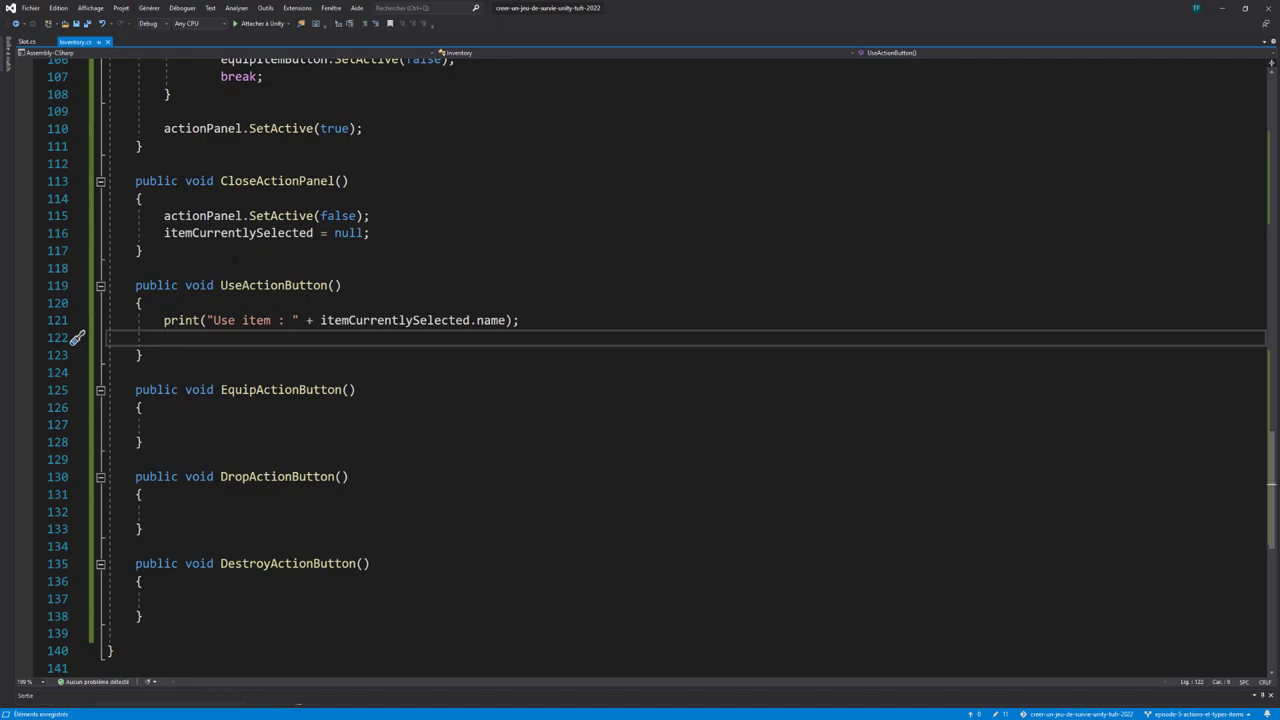
pyautogui.write('CloseActionPanel()')
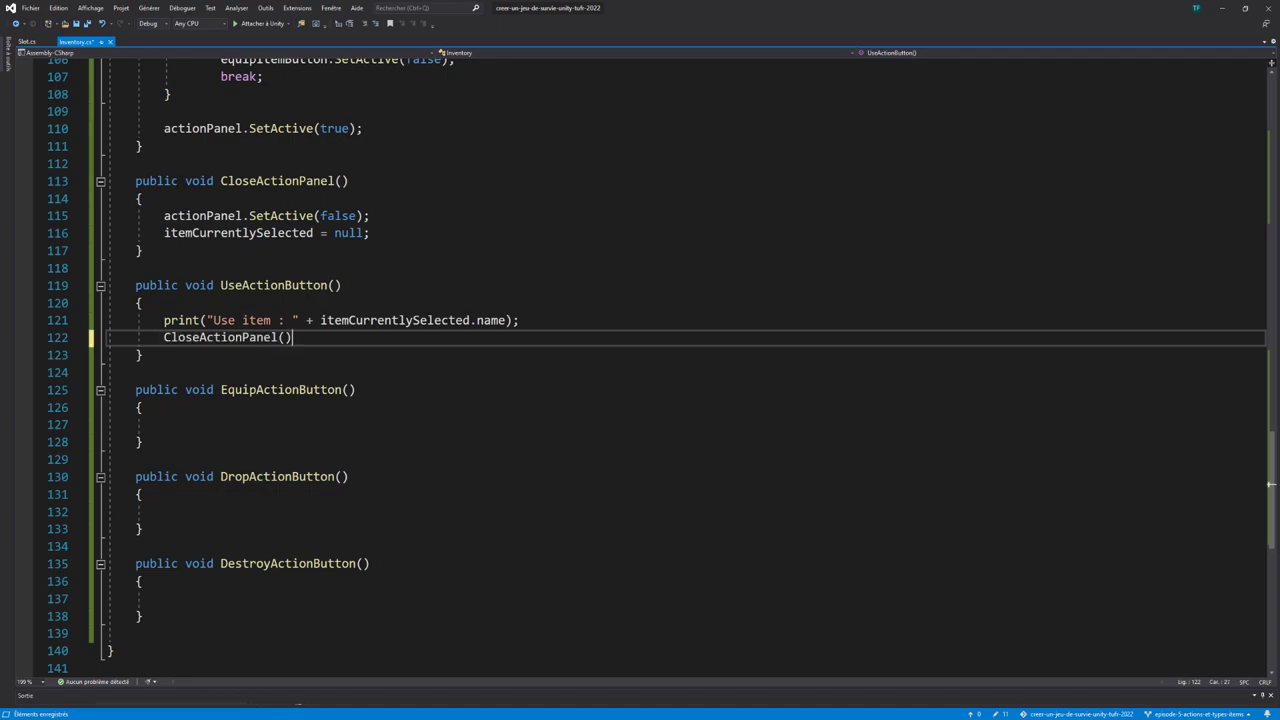
pyautogui.write(';')
pyautogui.hotkey('ctrl', 's')
pyautogui.moveTo(299, 337); pyautogui.dragTo(164, 320)
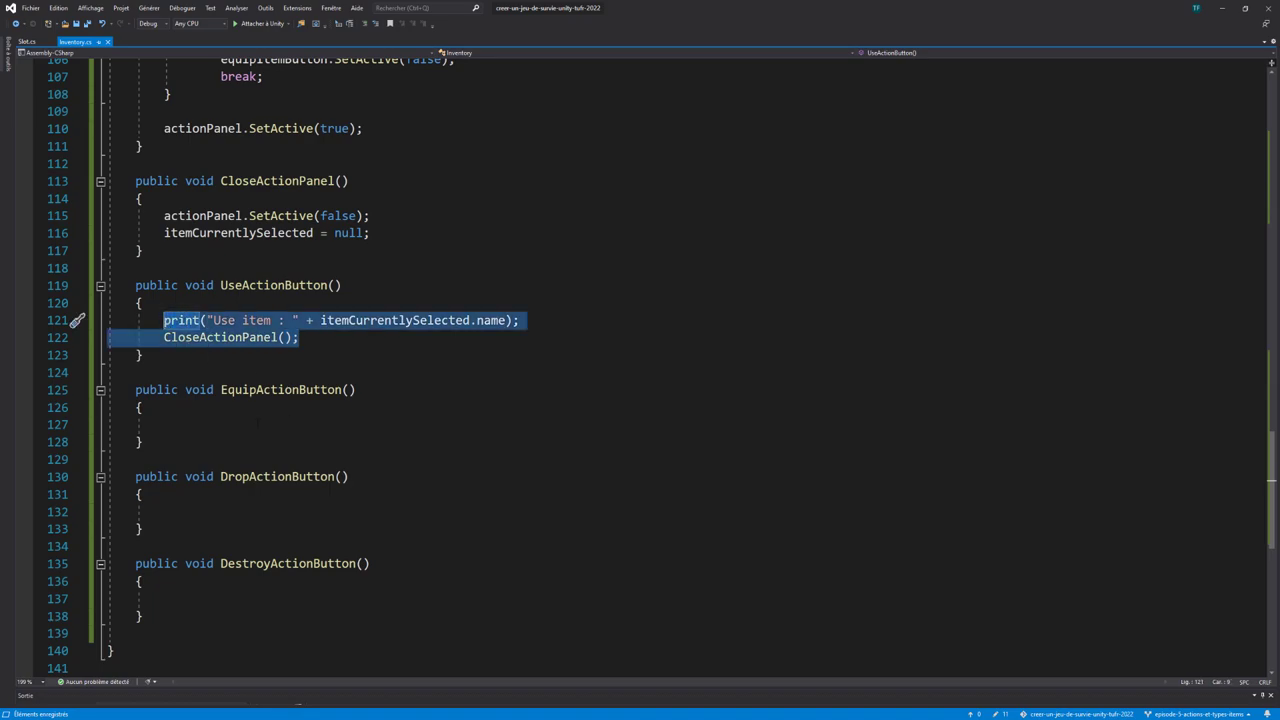
pyautogui.click(164, 424)
pyautogui.write('print("Use item : " + itemCurrentlySelected.name); CloseActionPanel();')
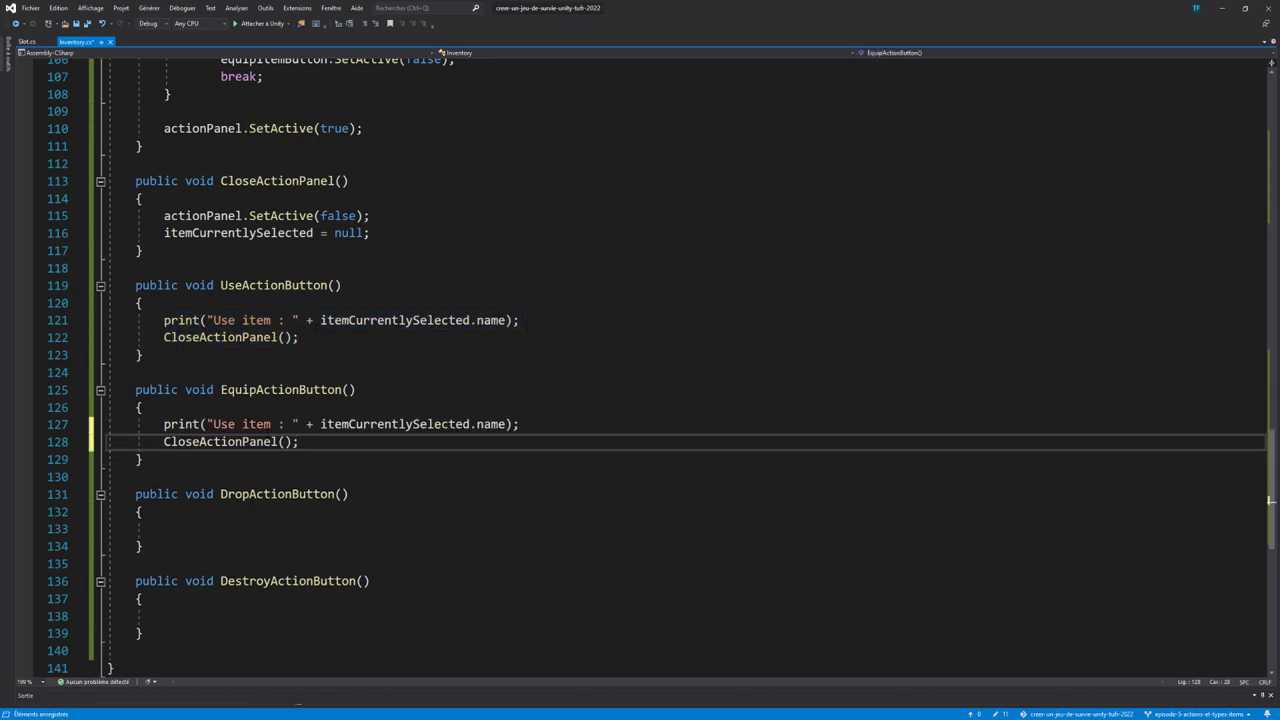
pyautogui.doubleClick(224, 424)
pyautogui.write('Equip')
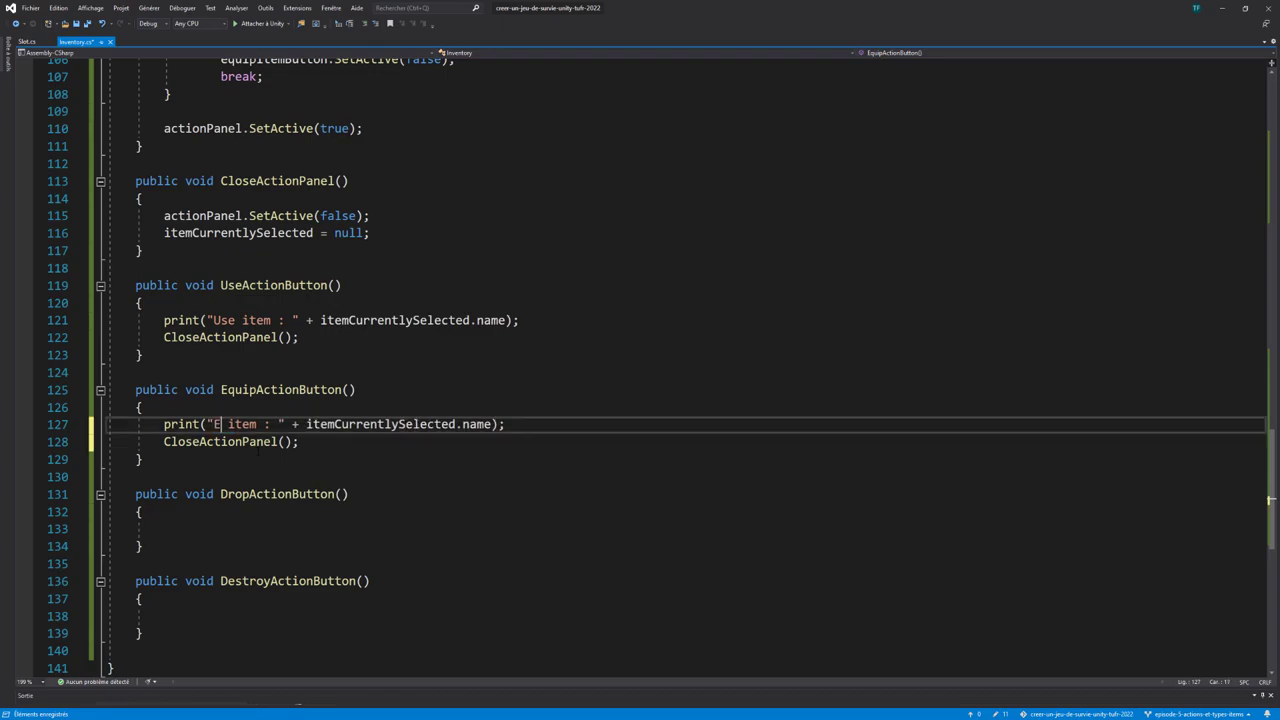
pyautogui.click(278, 441)
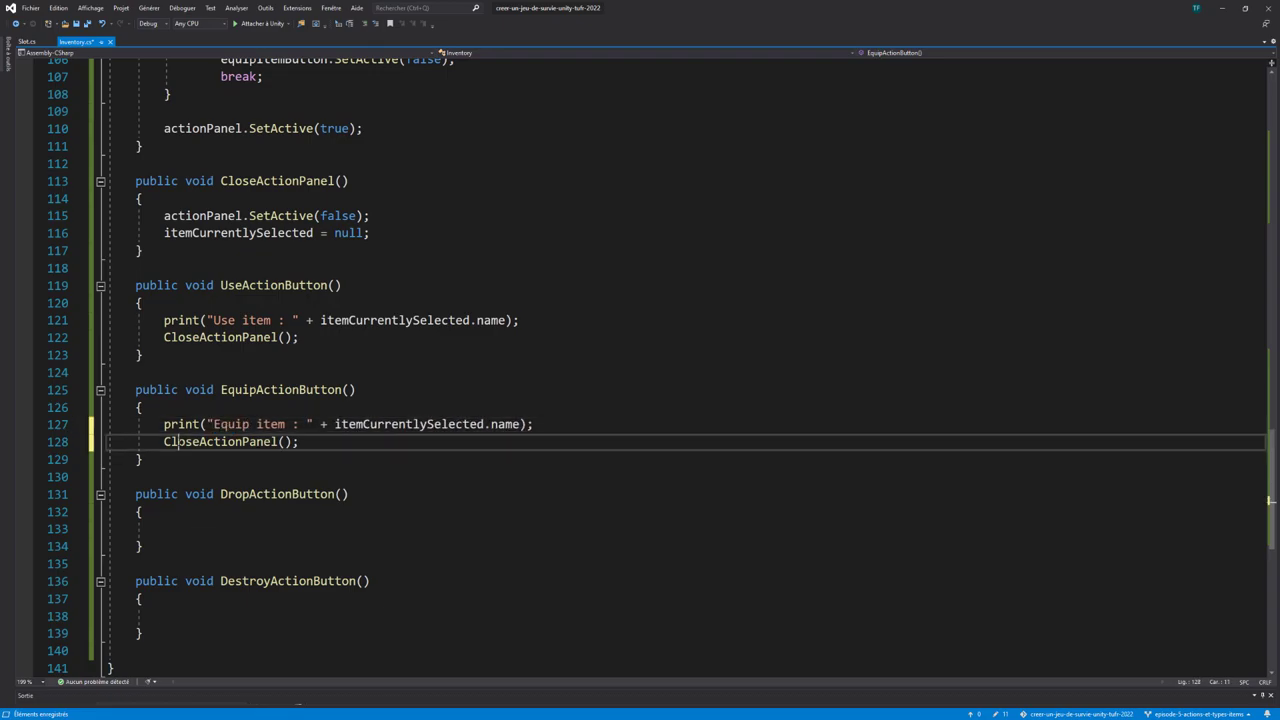
pyautogui.press('End')
pyautogui.scroll(-1, 376, 436)
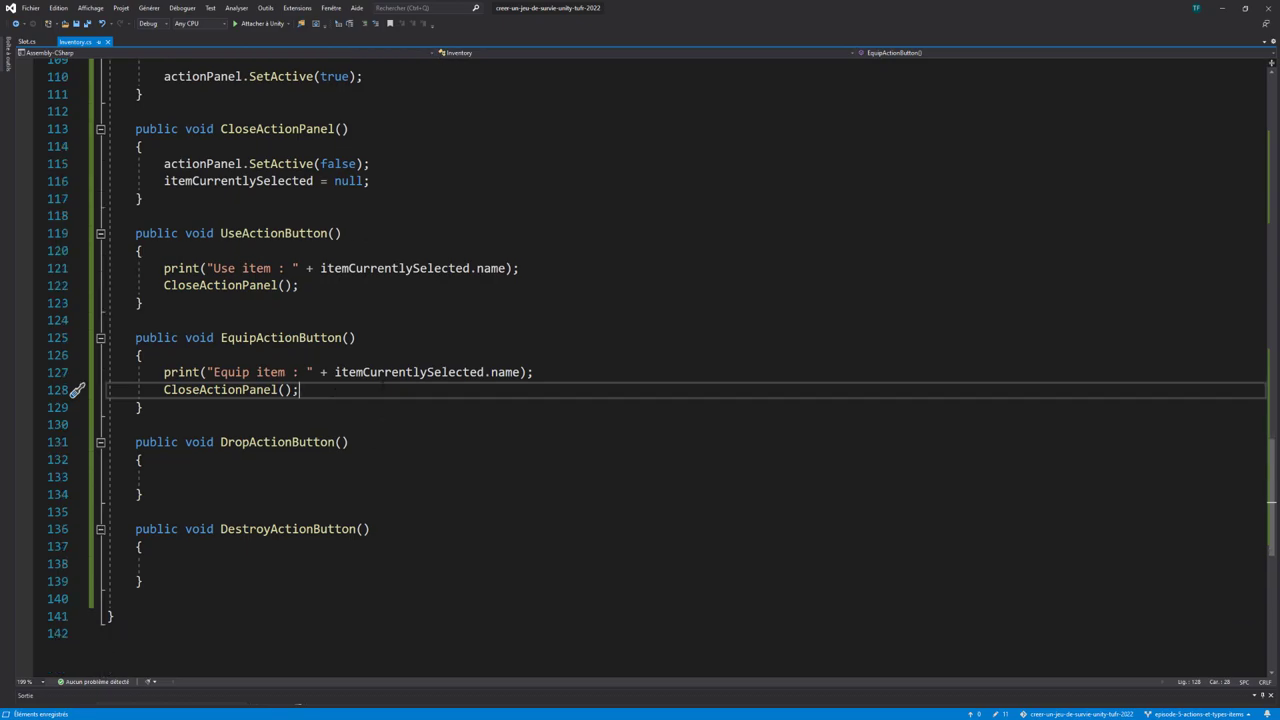
pyautogui.scroll(-1, 319, 459)
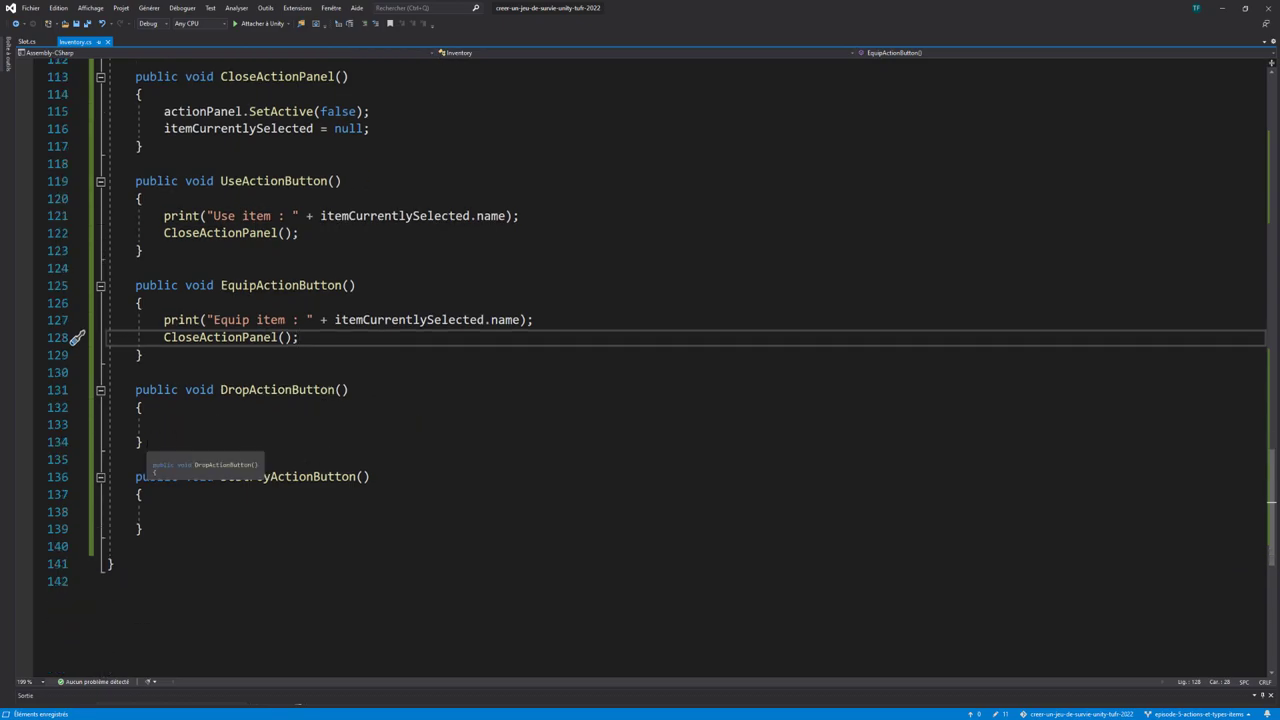
pyautogui.moveTo(144, 442); pyautogui.dragTo(129, 389)
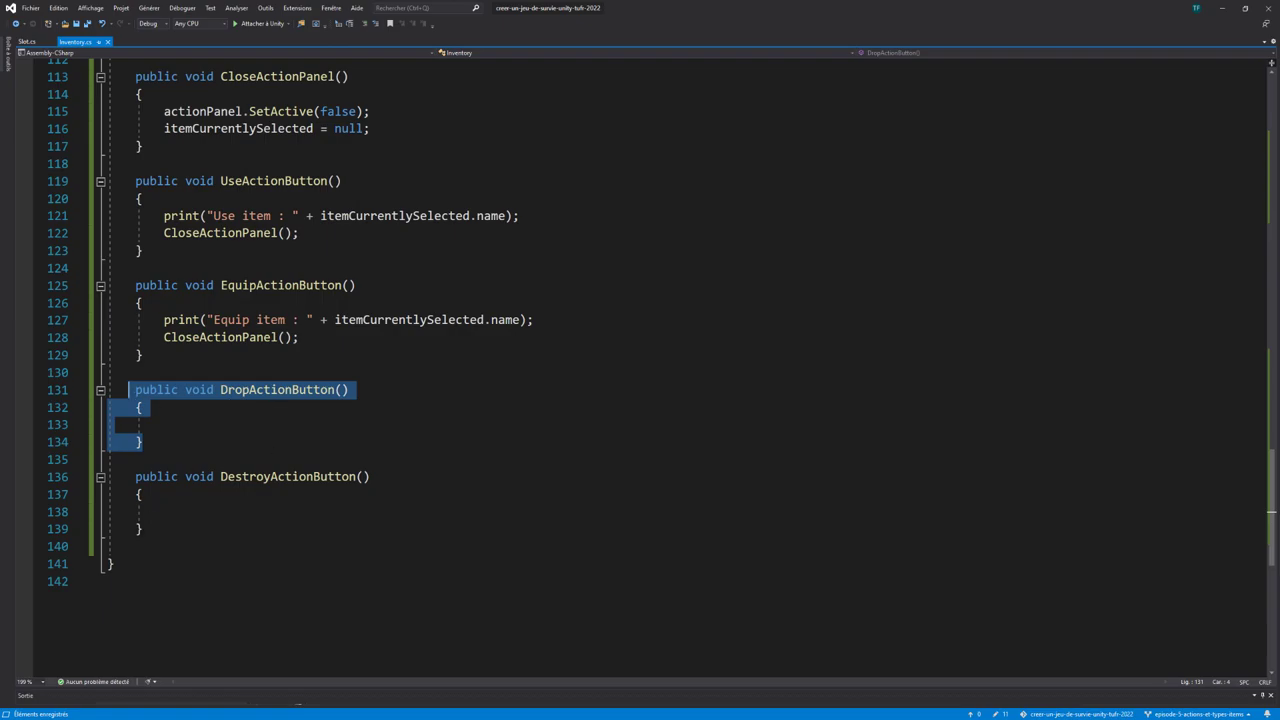
pyautogui.moveTo(144, 529); pyautogui.dragTo(135, 476)
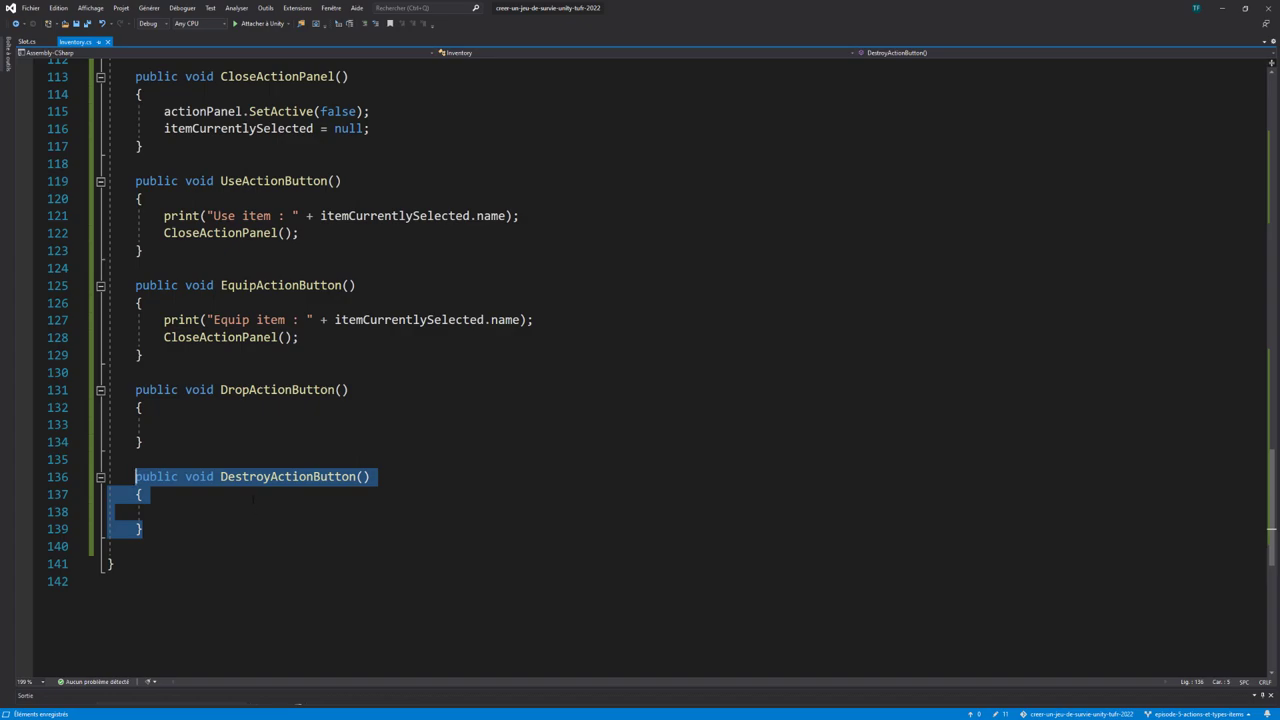
# Step: Write content.Remove(itemCurrentlySelected); inside DestroyActionButton
pyautogui.scroll(1, 253, 500)
pyautogui.click(296, 560)
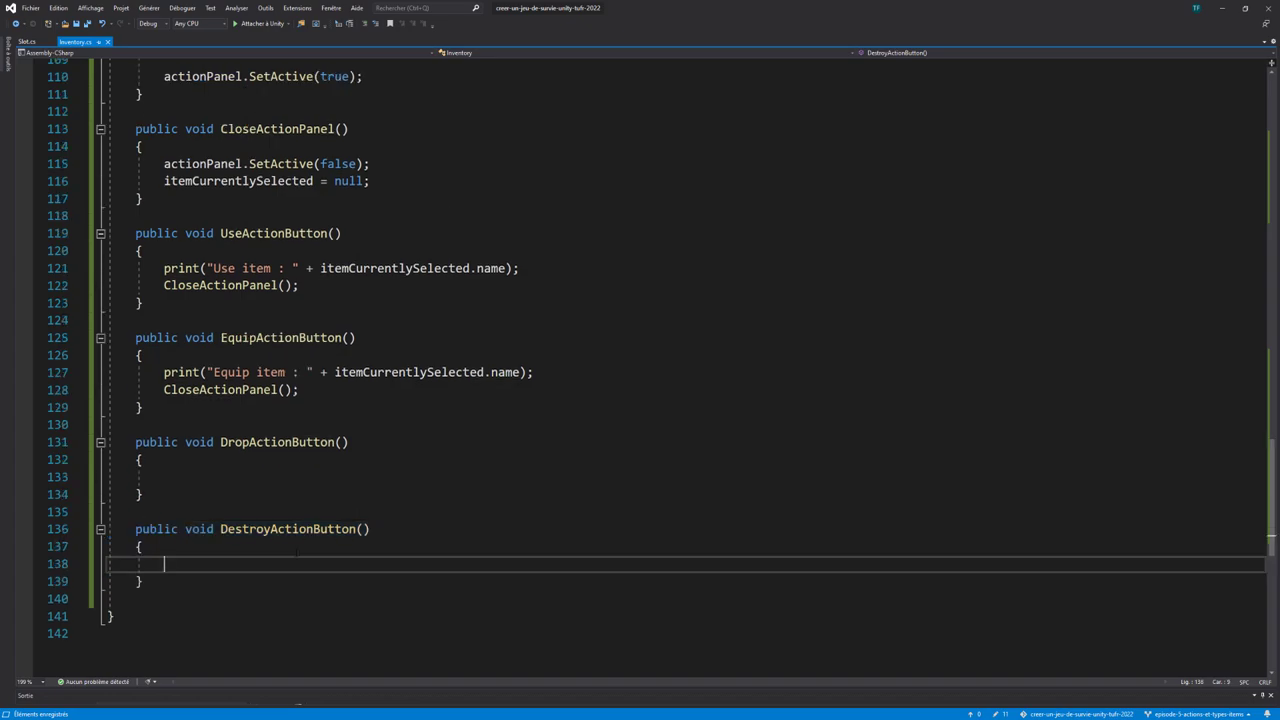
pyautogui.write('con')
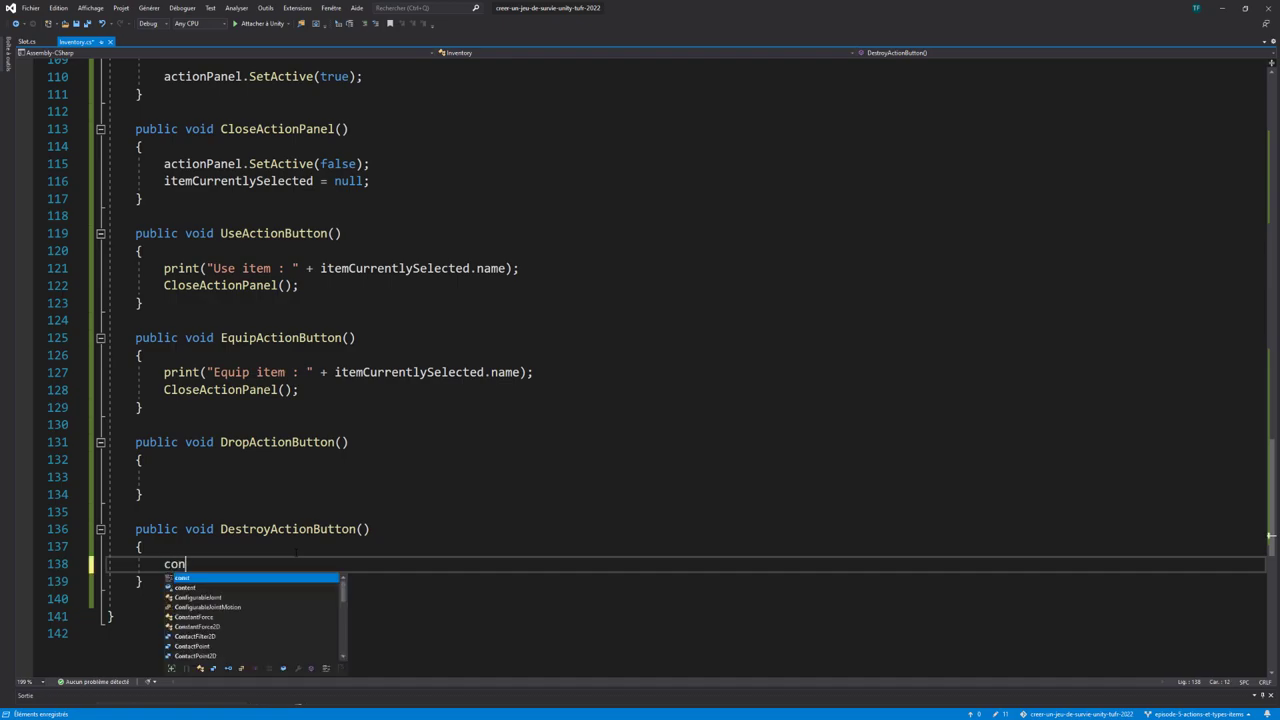
pyautogui.write('tent.')
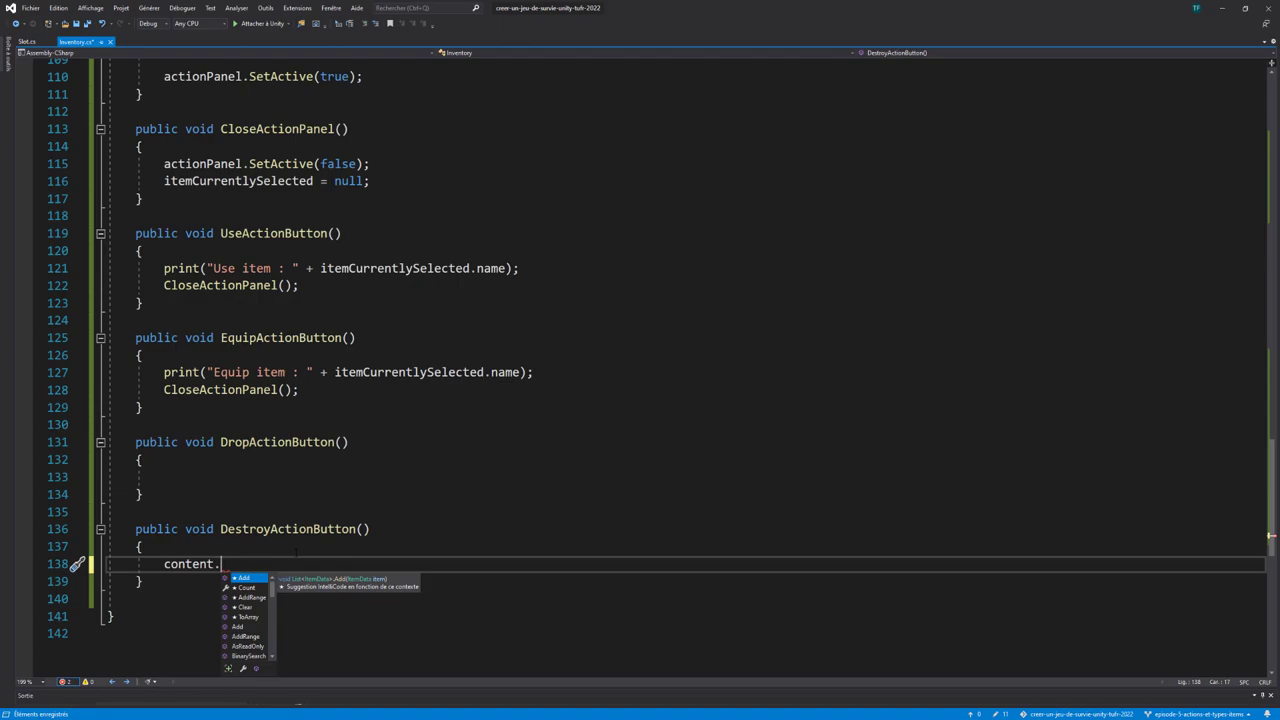
pyautogui.write('Remove')
pyautogui.press('Escape')
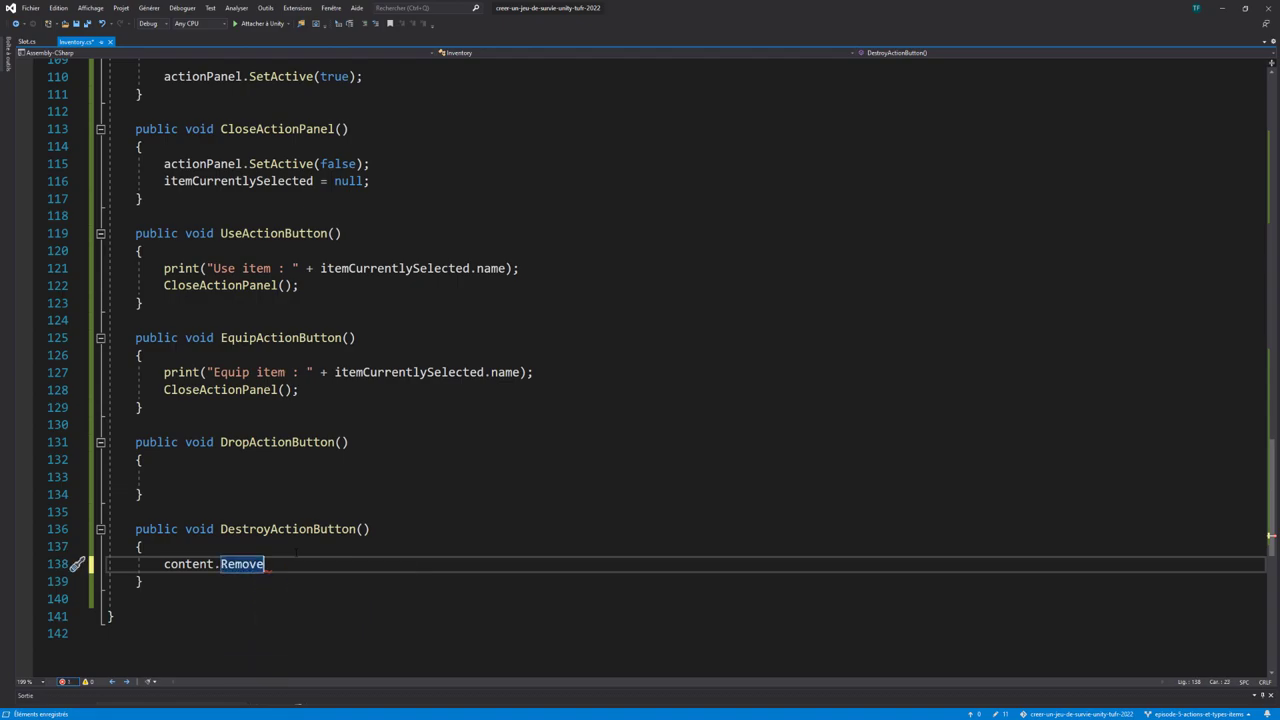
pyautogui.write('(')
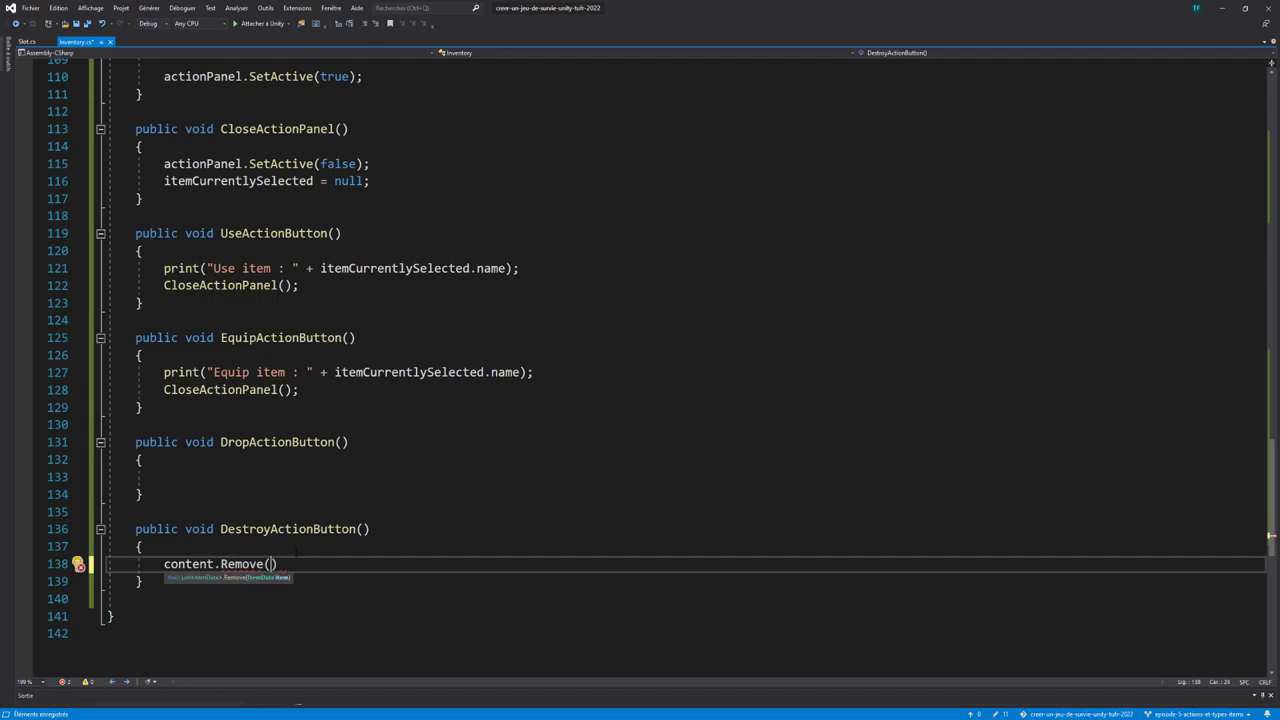
pyautogui.write('i')
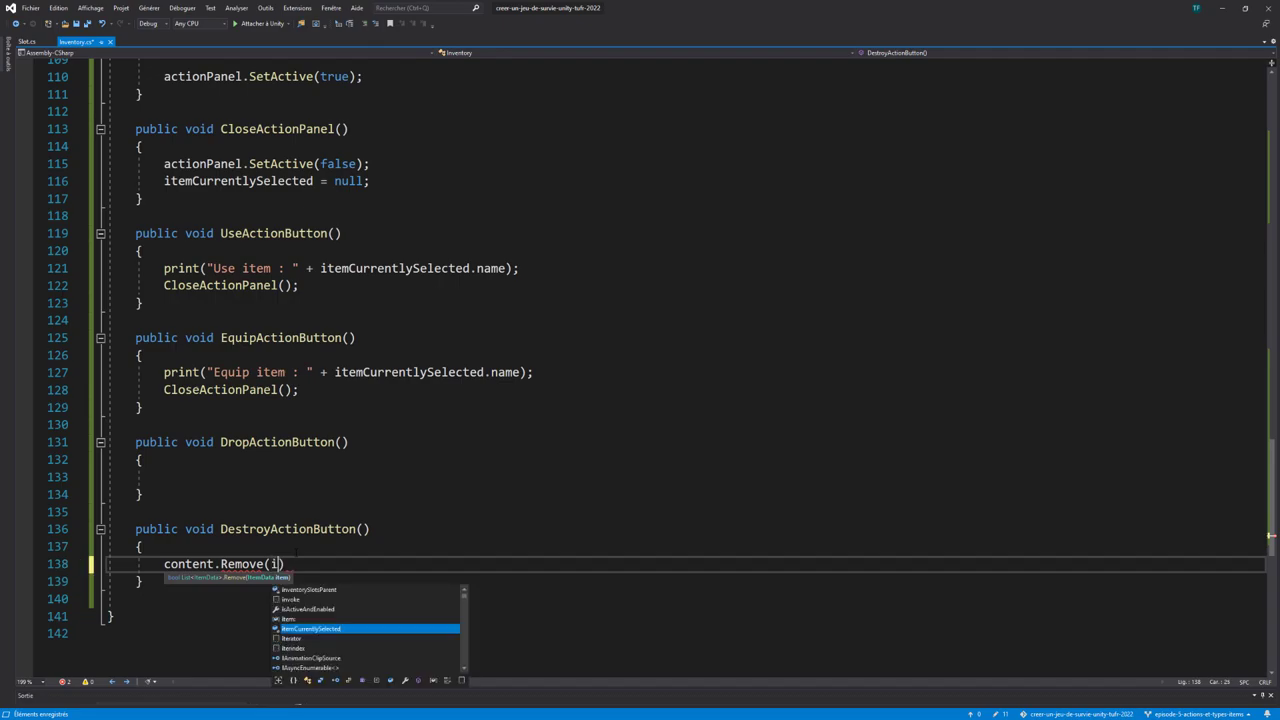
pyautogui.write('temcc')
pyautogui.press('Tab')
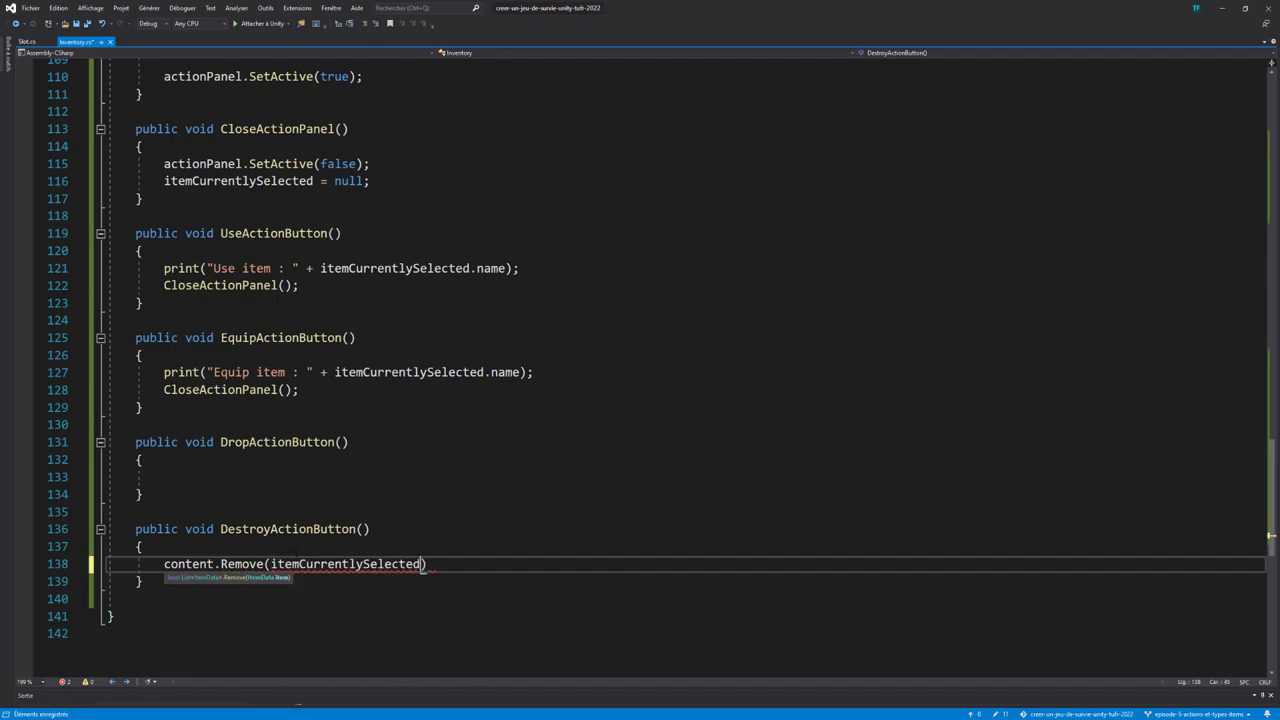
pyautogui.write(');')
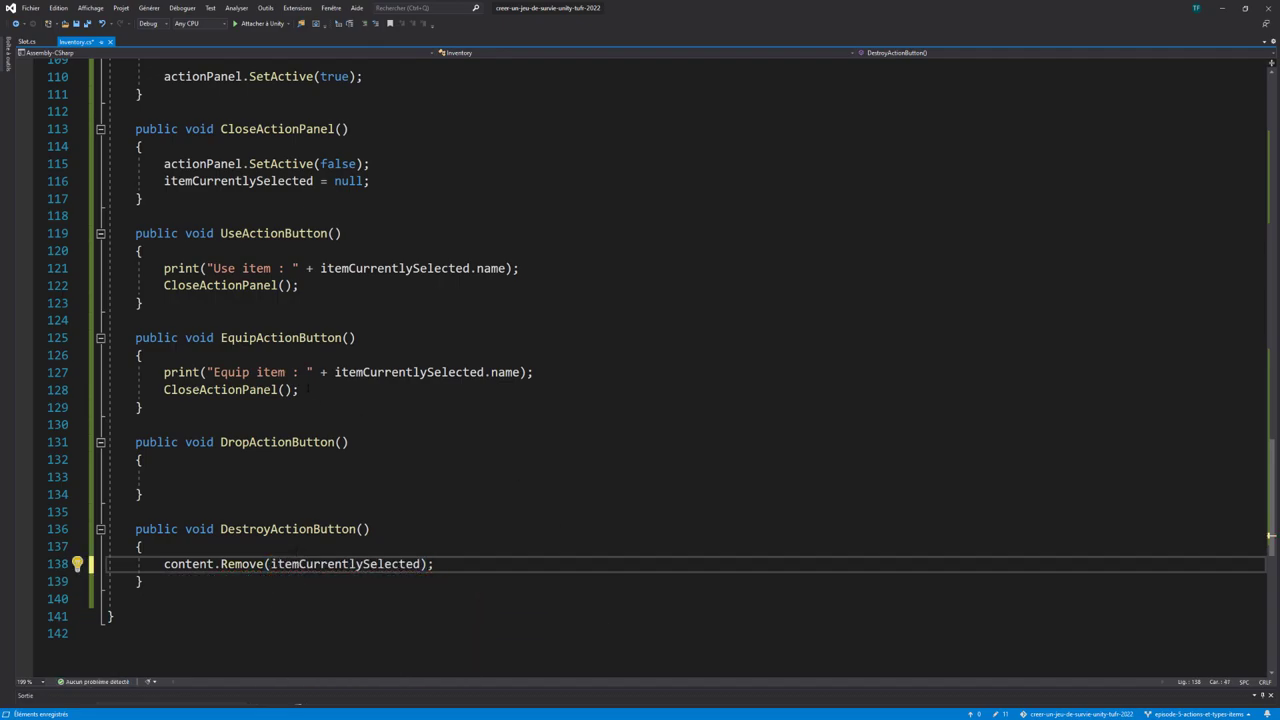
# Step: Paste a CloseActionPanel(); call below the Remove line and save Inventory.cs
pyautogui.moveTo(300, 390); pyautogui.dragTo(164, 390)
pyautogui.hotkey('ctrl', 'c')
pyautogui.click(467, 562)
pyautogui.press('Return')
pyautogui.hotkey('ctrl', 'v')
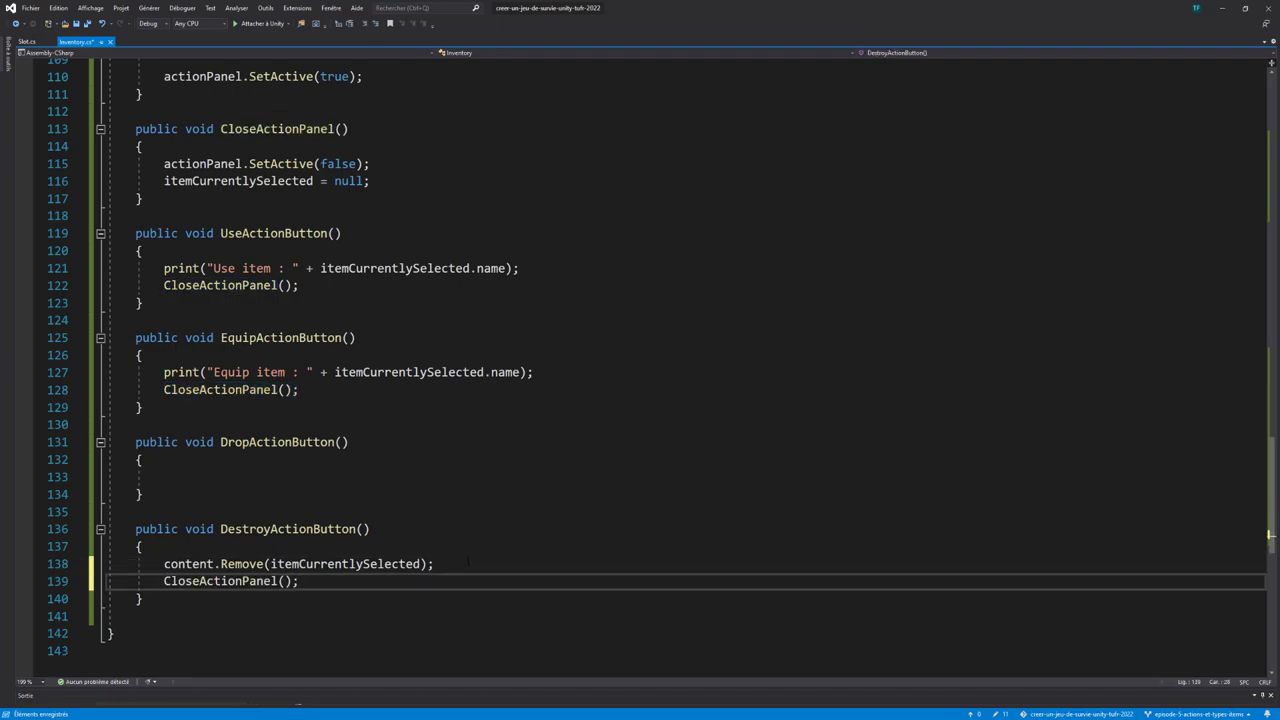
pyautogui.hotkey('ctrl', 's')
pyautogui.moveTo(345, 717)
# Step: Deactivate ItemActionPanel in Unity so it starts hidden
pyautogui.hotkey('alt', 'Tab')
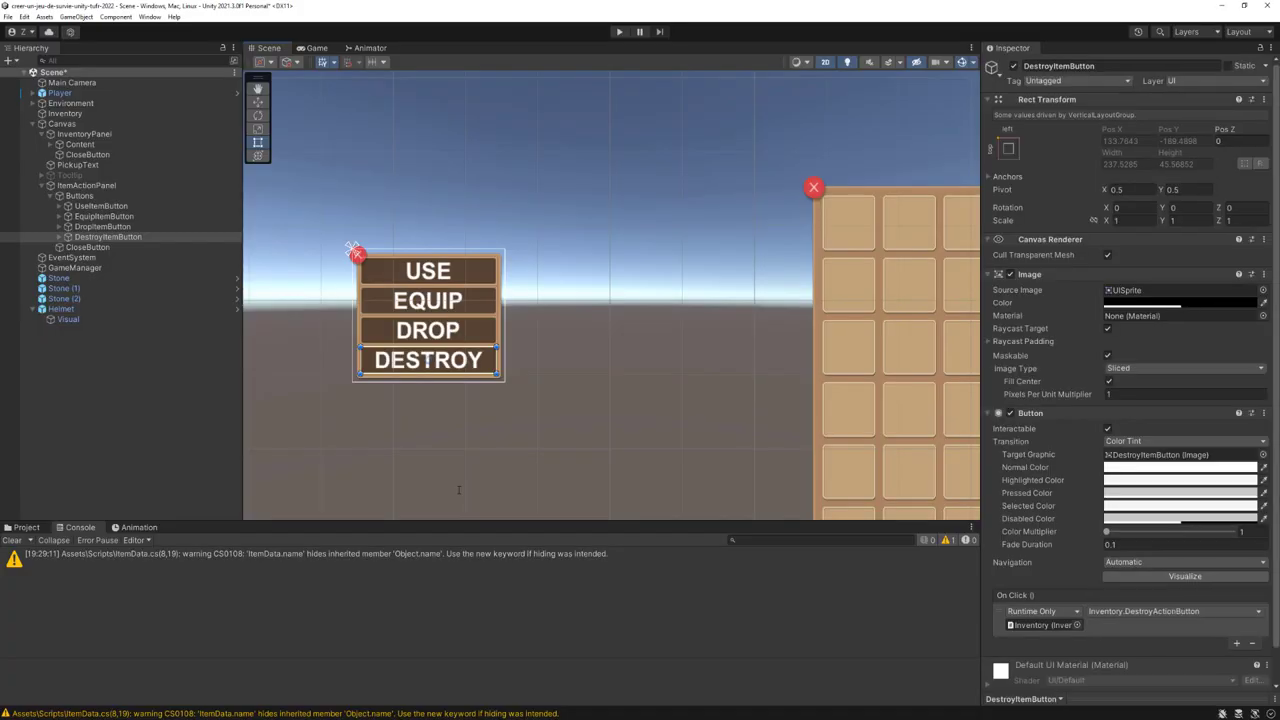
pyautogui.click(86, 186)
pyautogui.click(1014, 66)
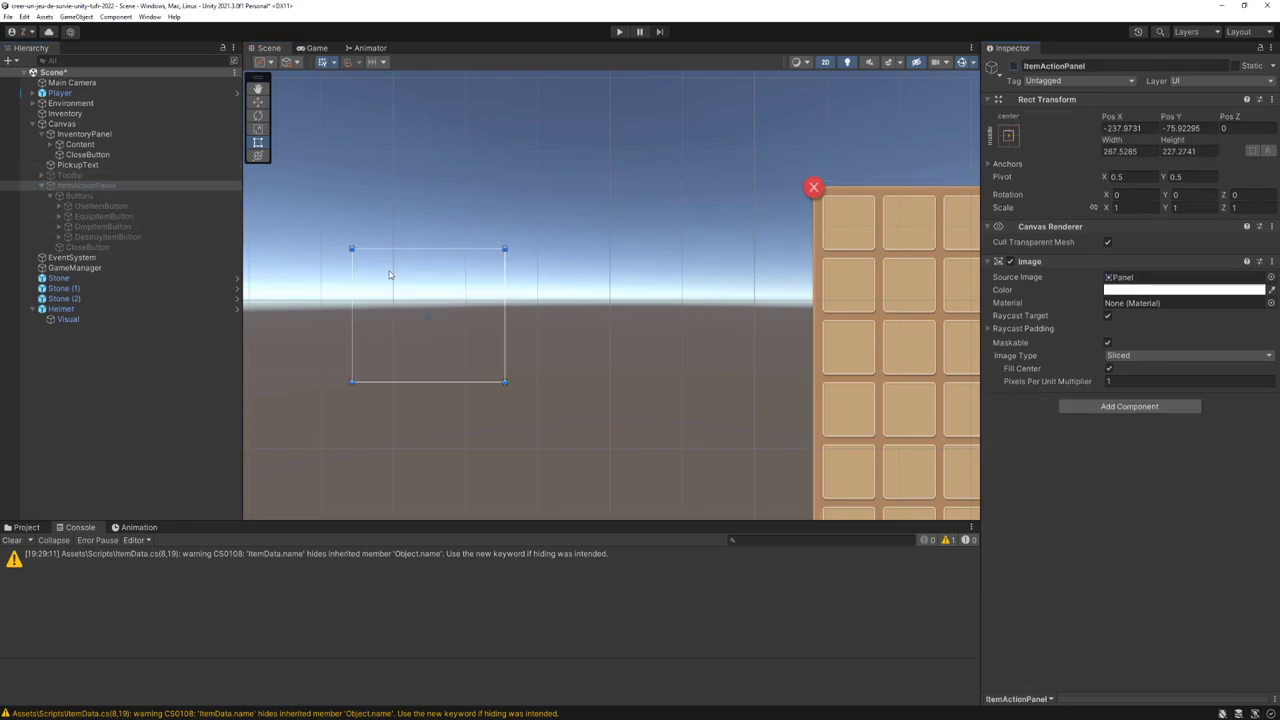
# Step: Playtest destroying the stone and confirm only Helmet remains in Inventory's Content list
pyautogui.click(618, 31)
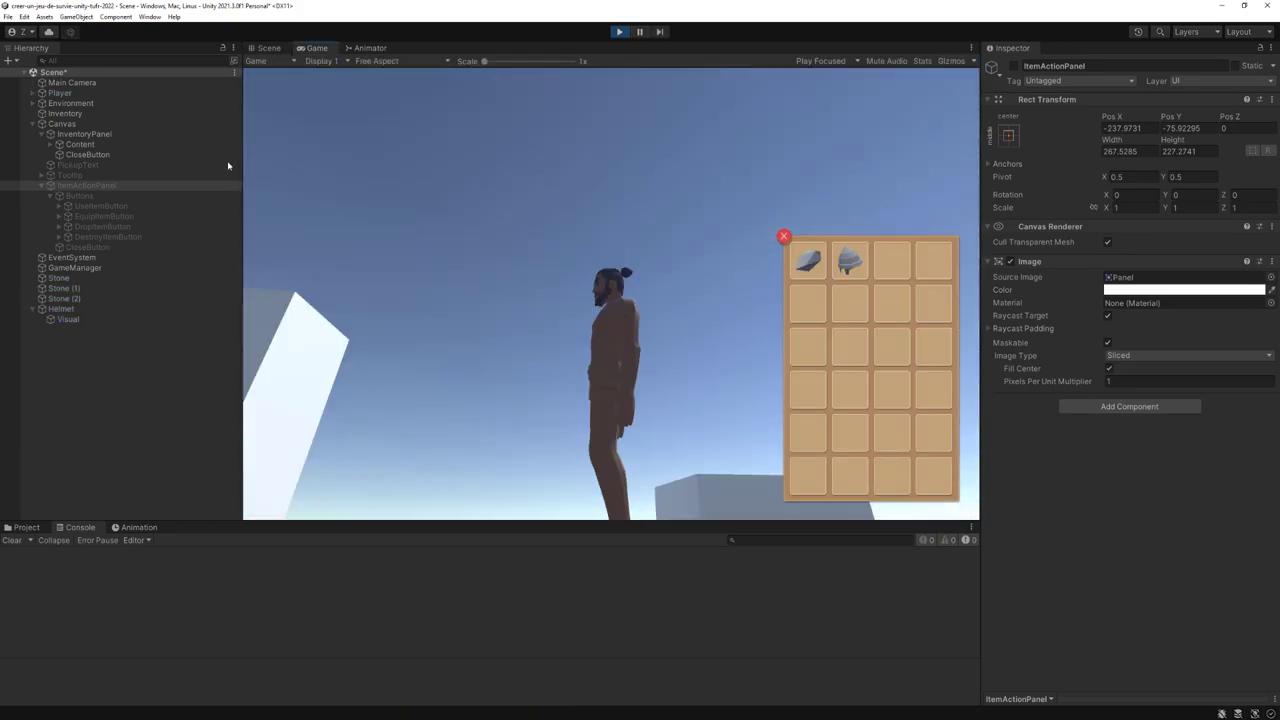
pyautogui.click(65, 113)
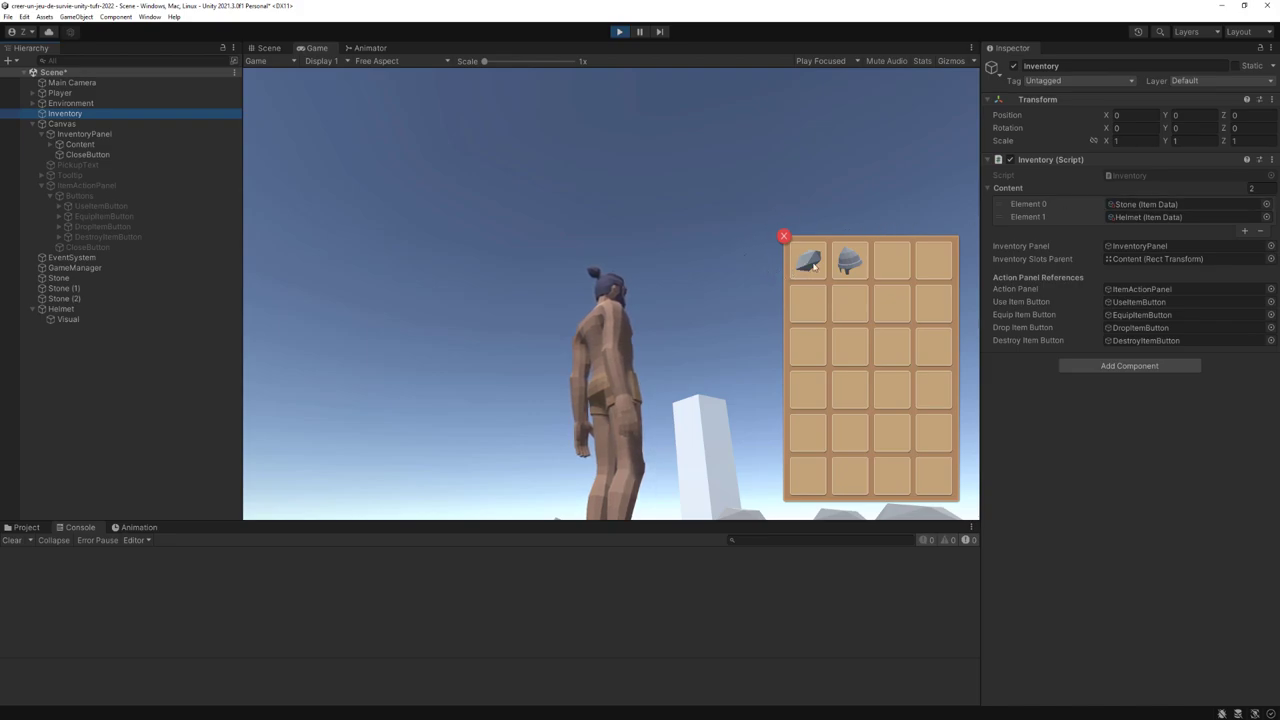
pyautogui.click(846, 258)
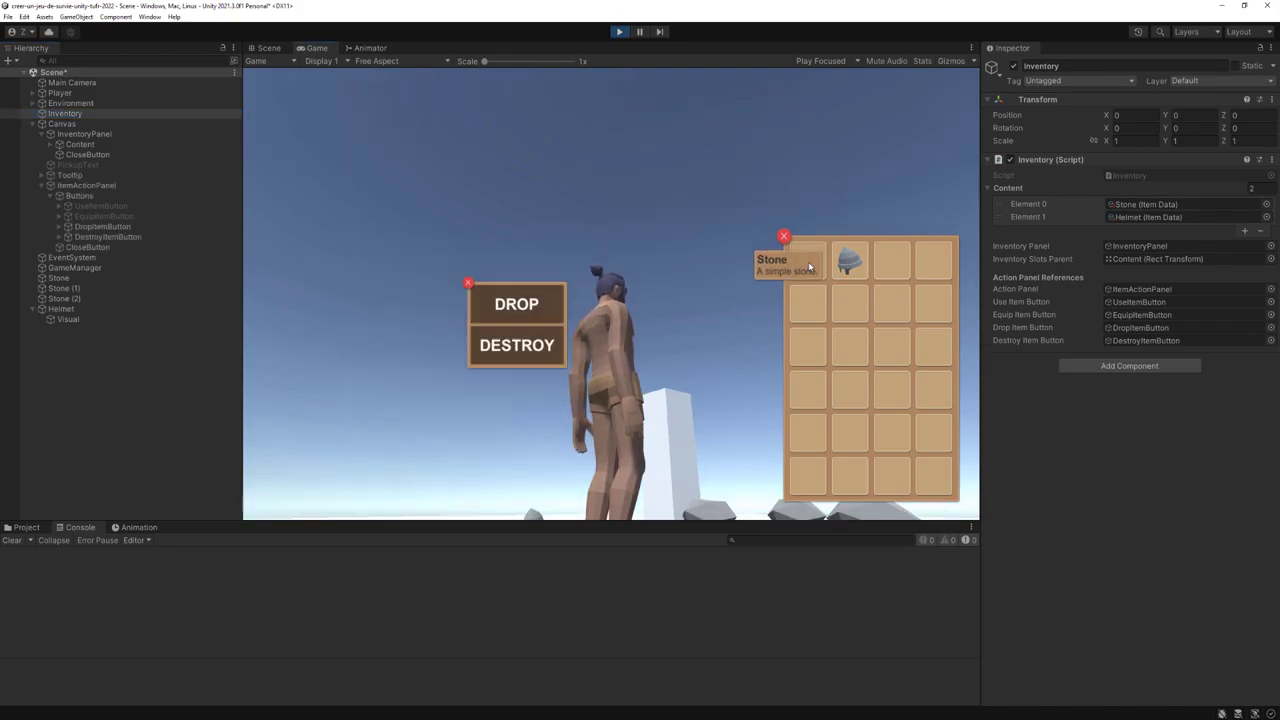
pyautogui.click(553, 342)
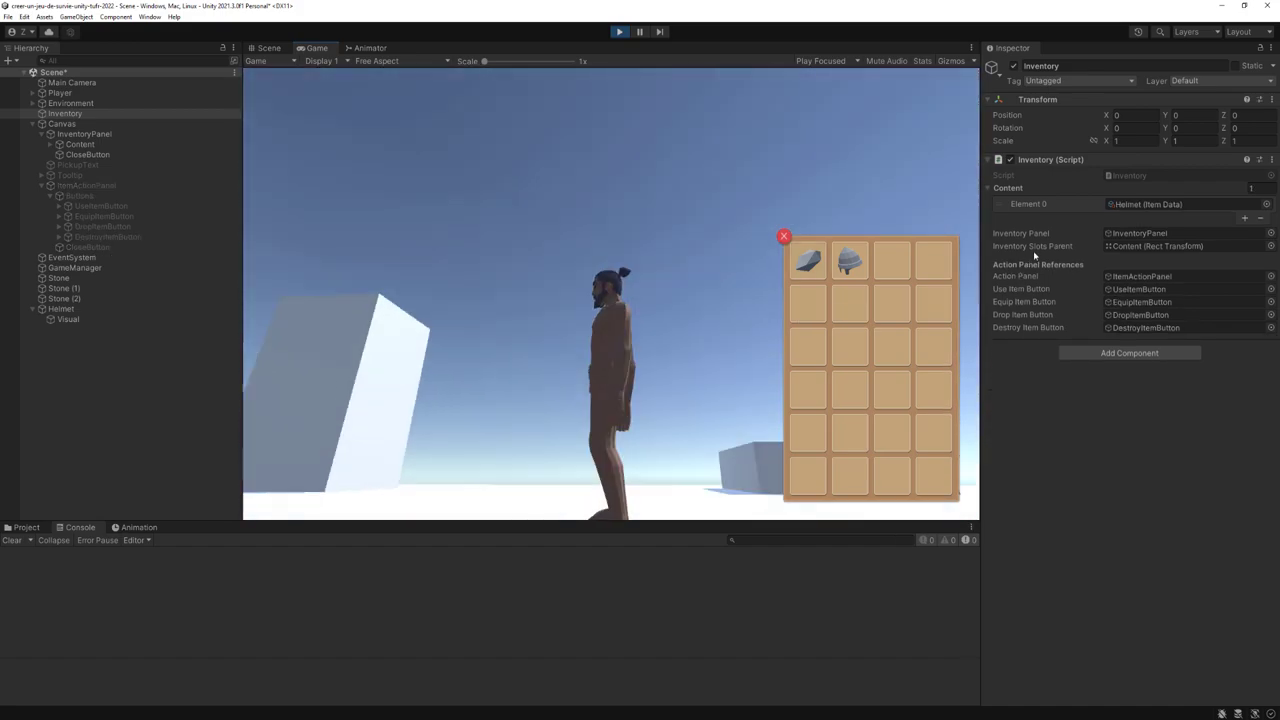
pyautogui.click(1127, 203)
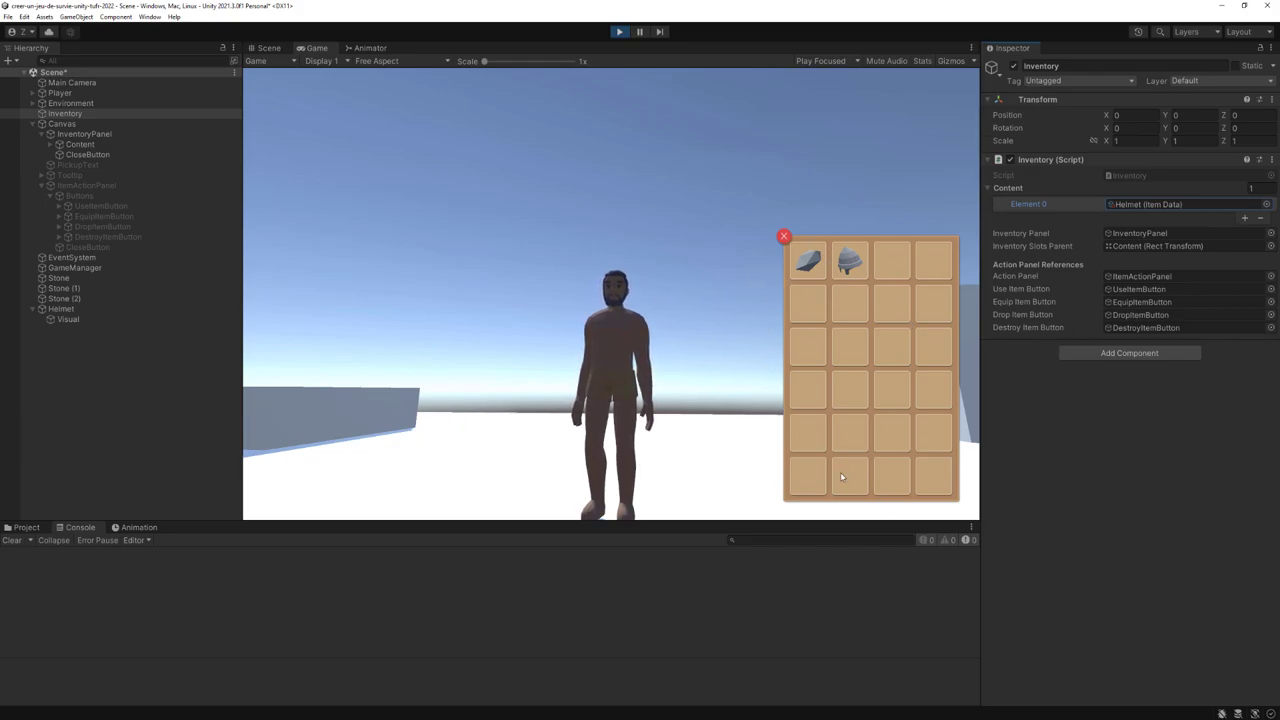
pyautogui.click(619, 31)
# Step: Scroll to RefreshContent and highlight content.Count as its for-loop limit
pyautogui.hotkey('alt', 'Tab')
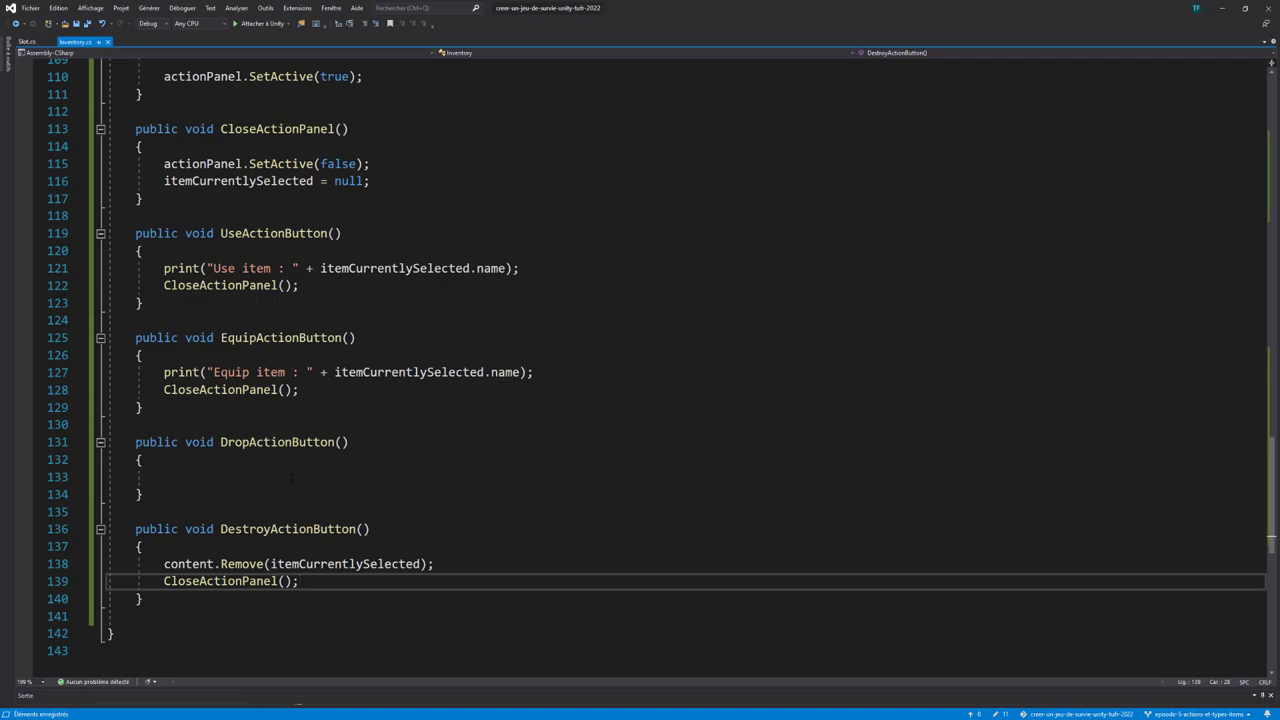
pyautogui.scroll(3, 304, 487)
pyautogui.scroll(5, 304, 487)
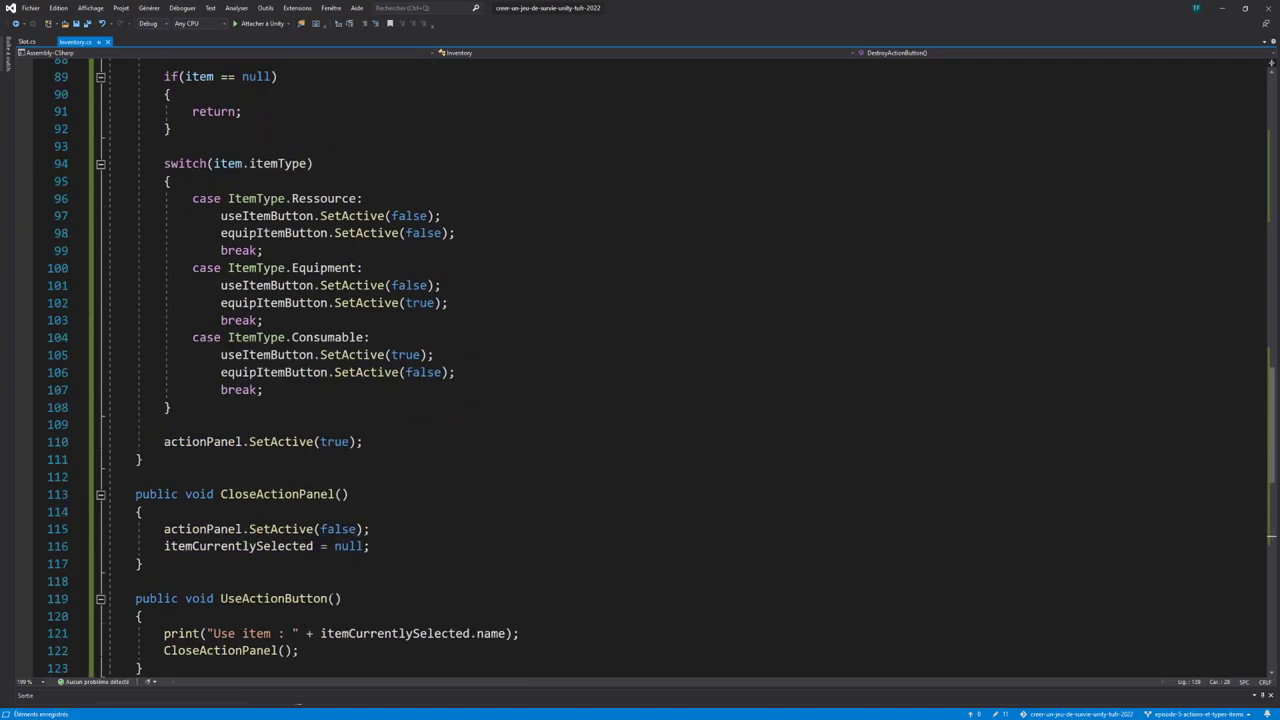
pyautogui.scroll(4, 310, 520)
pyautogui.scroll(6, 330, 600)
pyautogui.scroll(2, 330, 600)
pyautogui.click(328, 355)
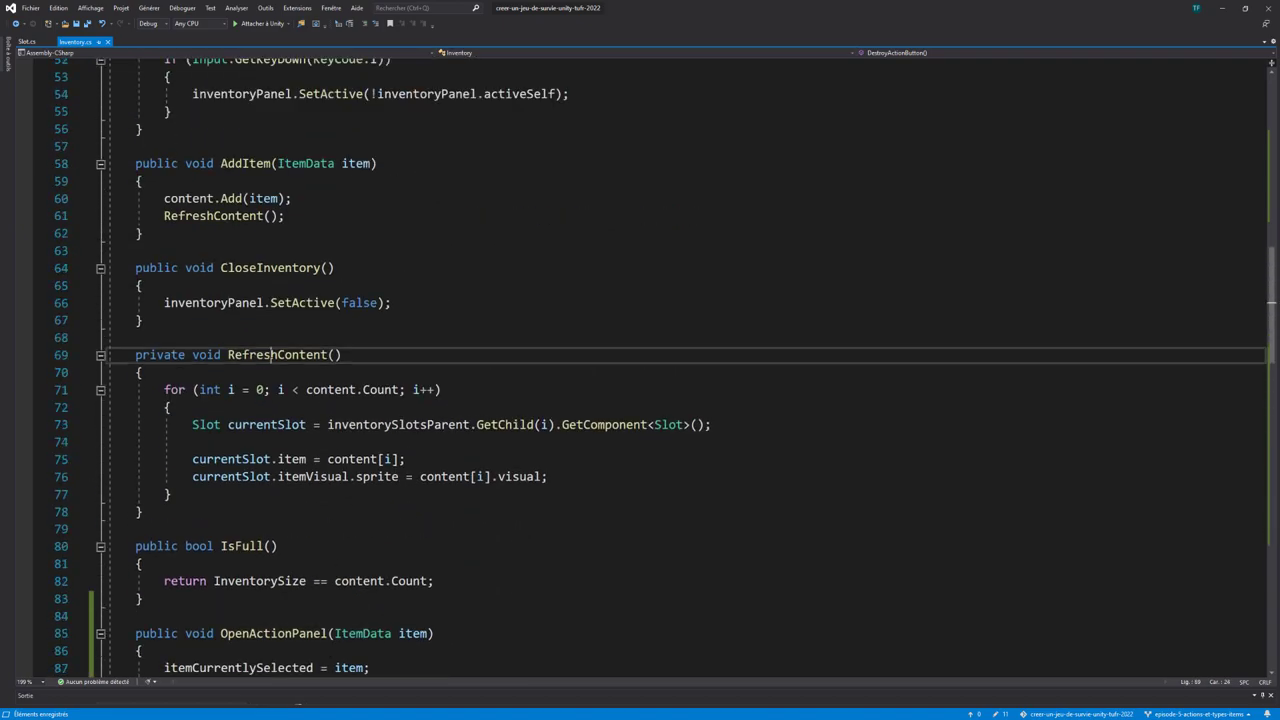
pyautogui.moveTo(306, 390); pyautogui.dragTo(400, 390)
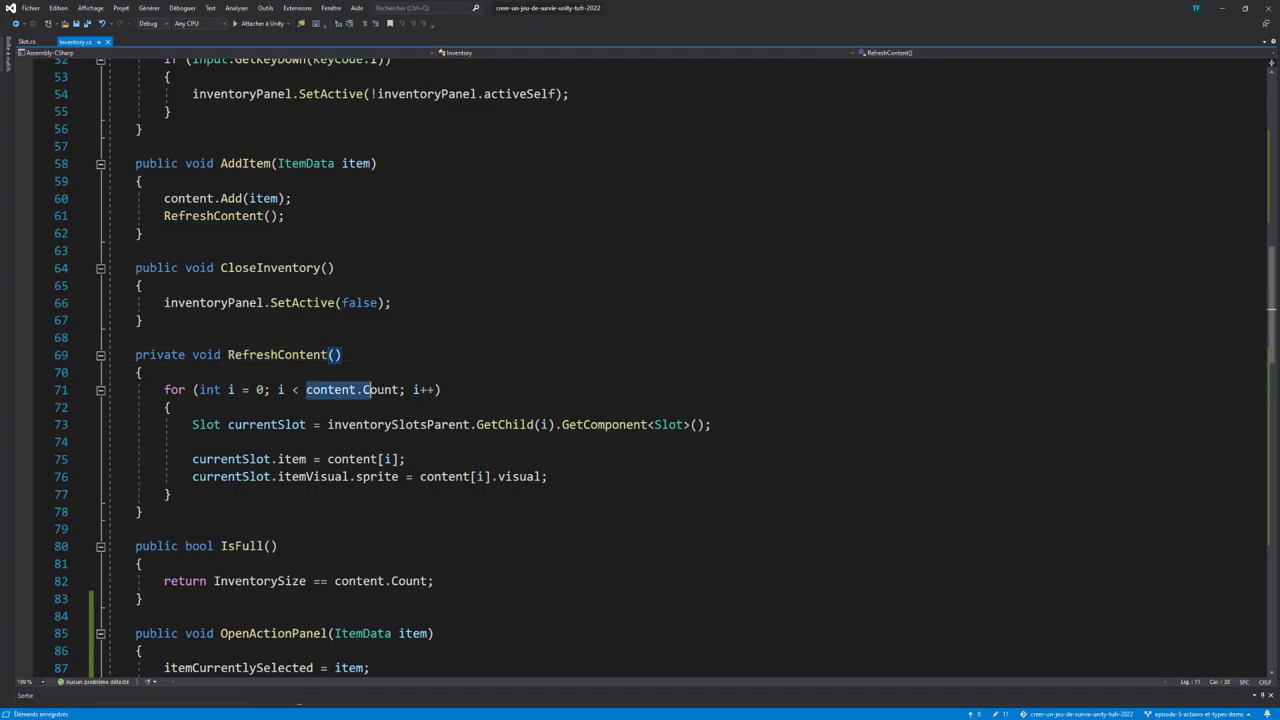
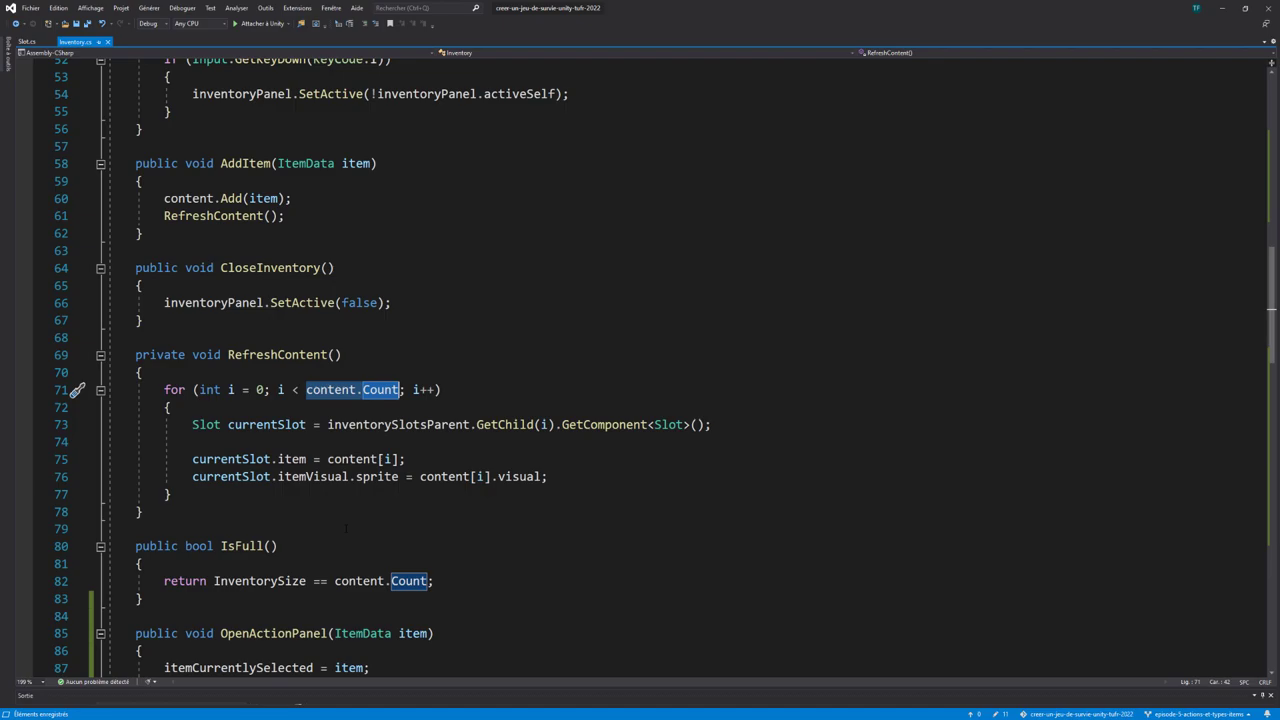
# Step: At the top of RefreshContent, add the comments '// On peuple le visuel des slots selon le contenu réel de l'inventaire' and '// On vide tous les slots / visuels'
pyautogui.hotkey('ctrl', 'z')
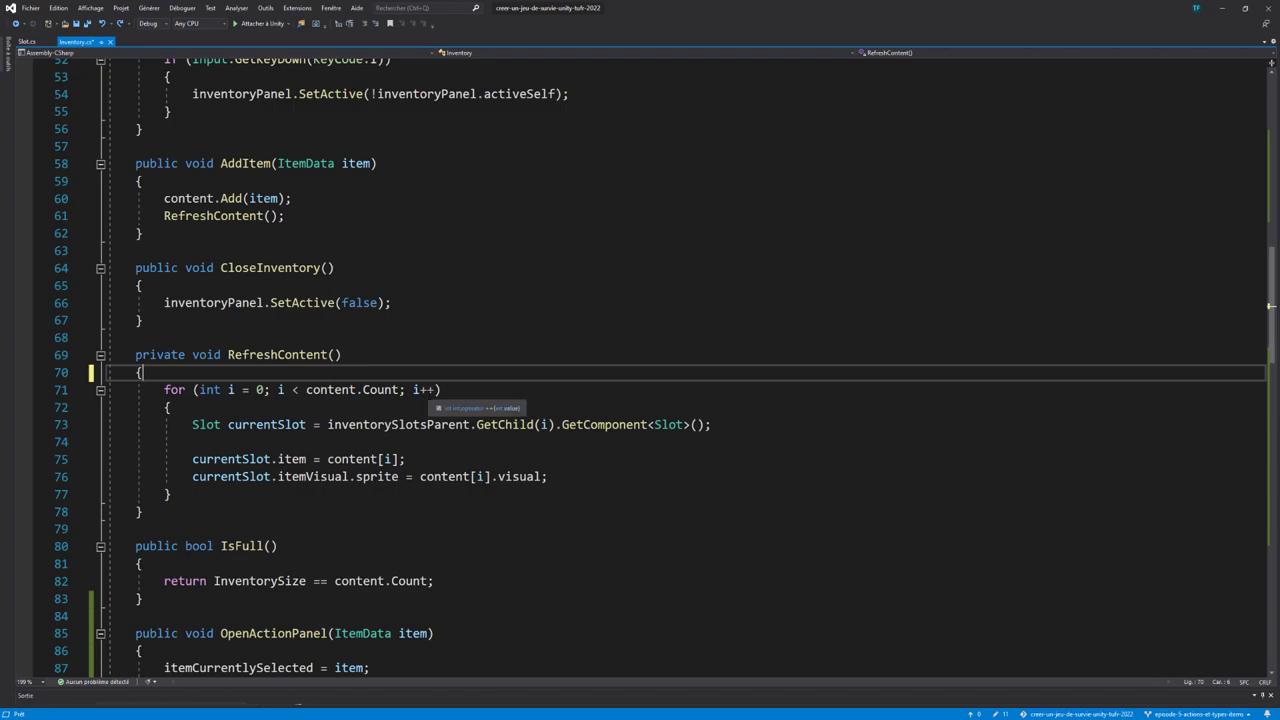
pyautogui.press('Return')
pyautogui.press('Return')
pyautogui.write('//')
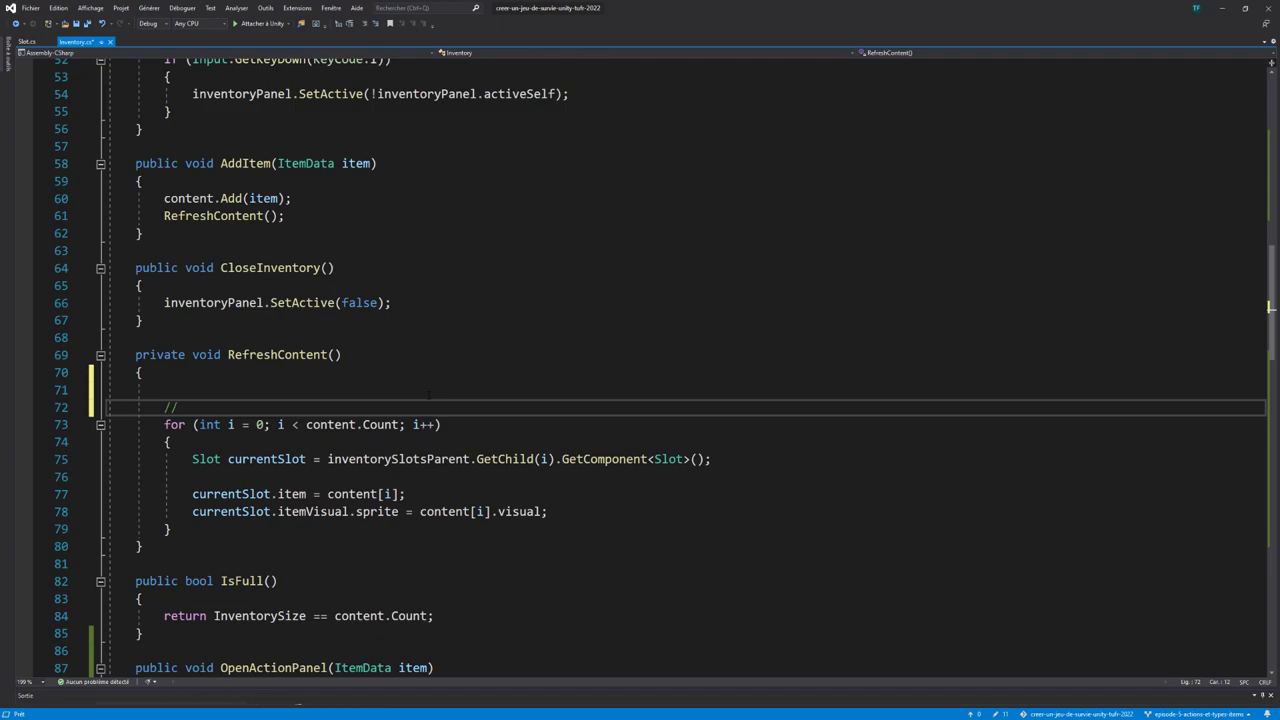
pyautogui.write(' On peuple')
pyautogui.write(' le visuel des')
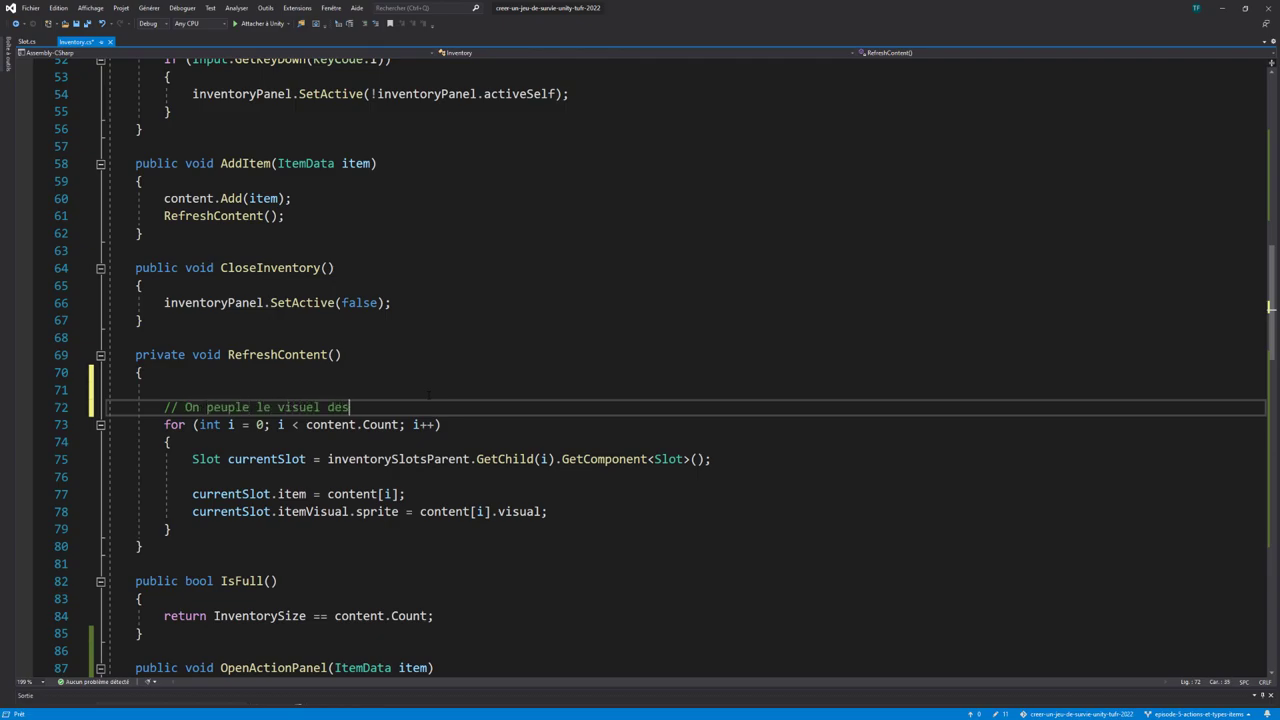
pyautogui.write(' slots selon le con')
pyautogui.write("tenu réel de l'inv")
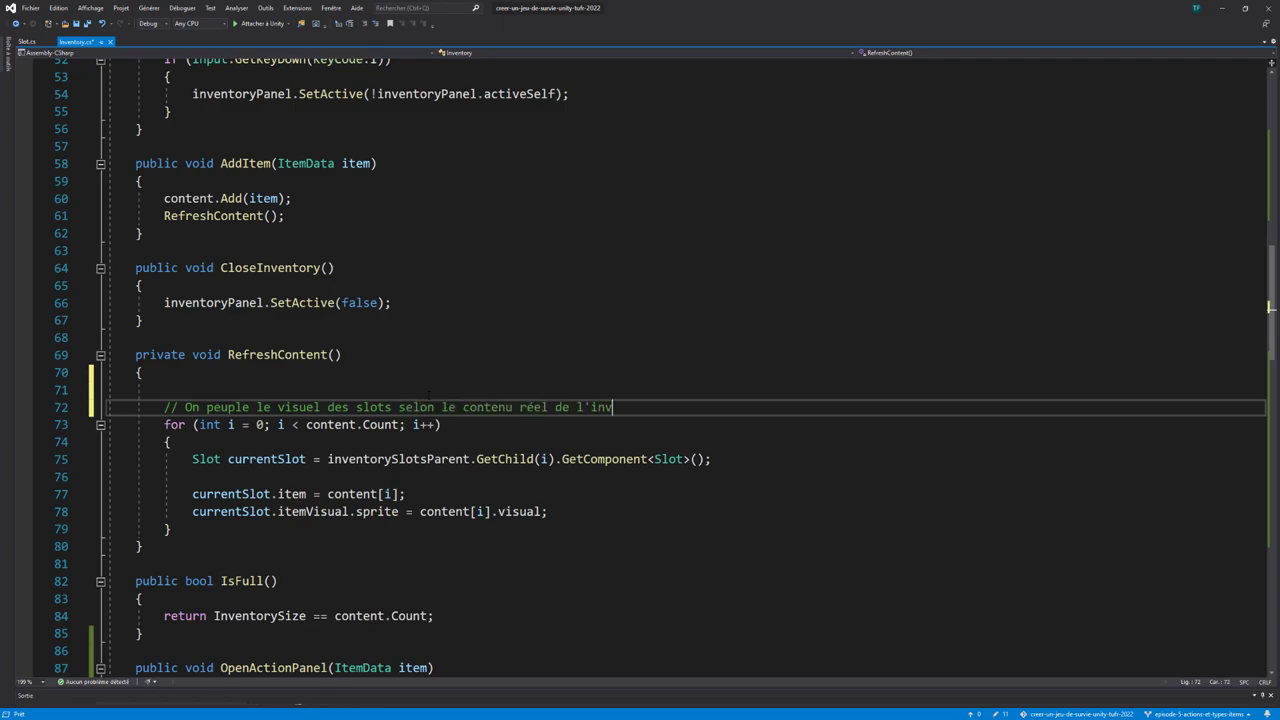
pyautogui.write('entaire')
pyautogui.click(143, 372)
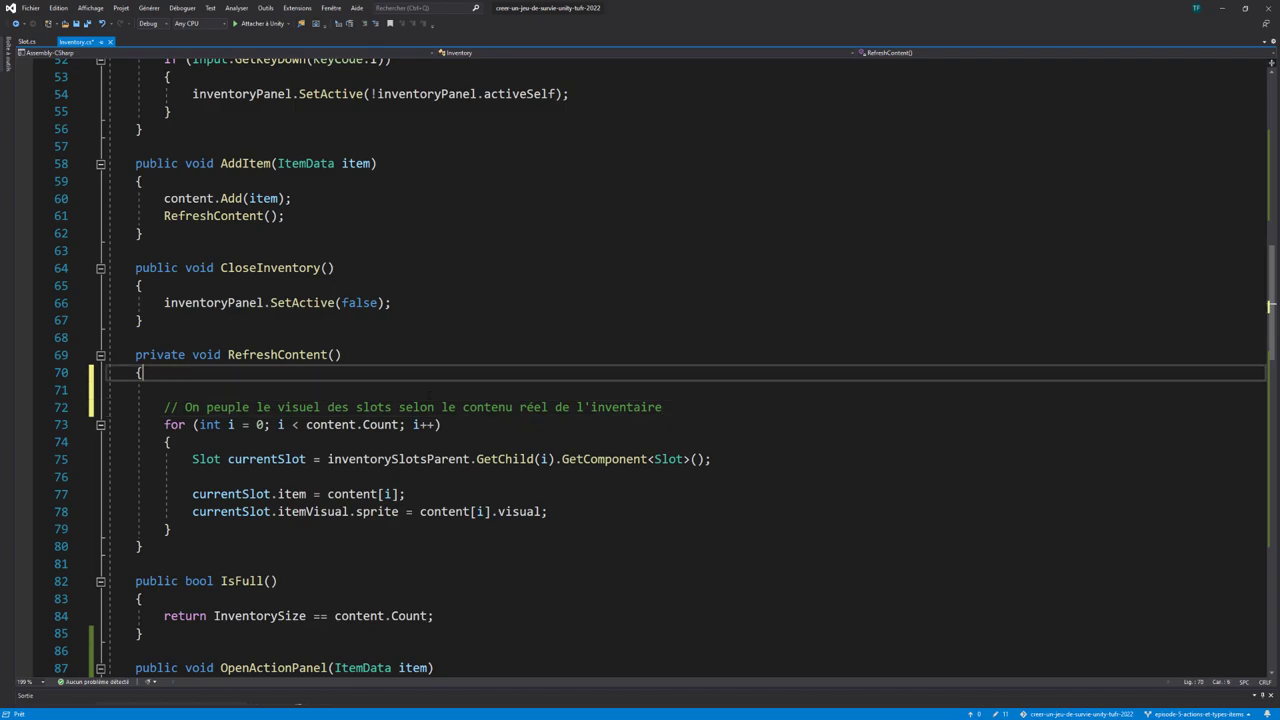
pyautogui.press('Return')
pyautogui.write('//')
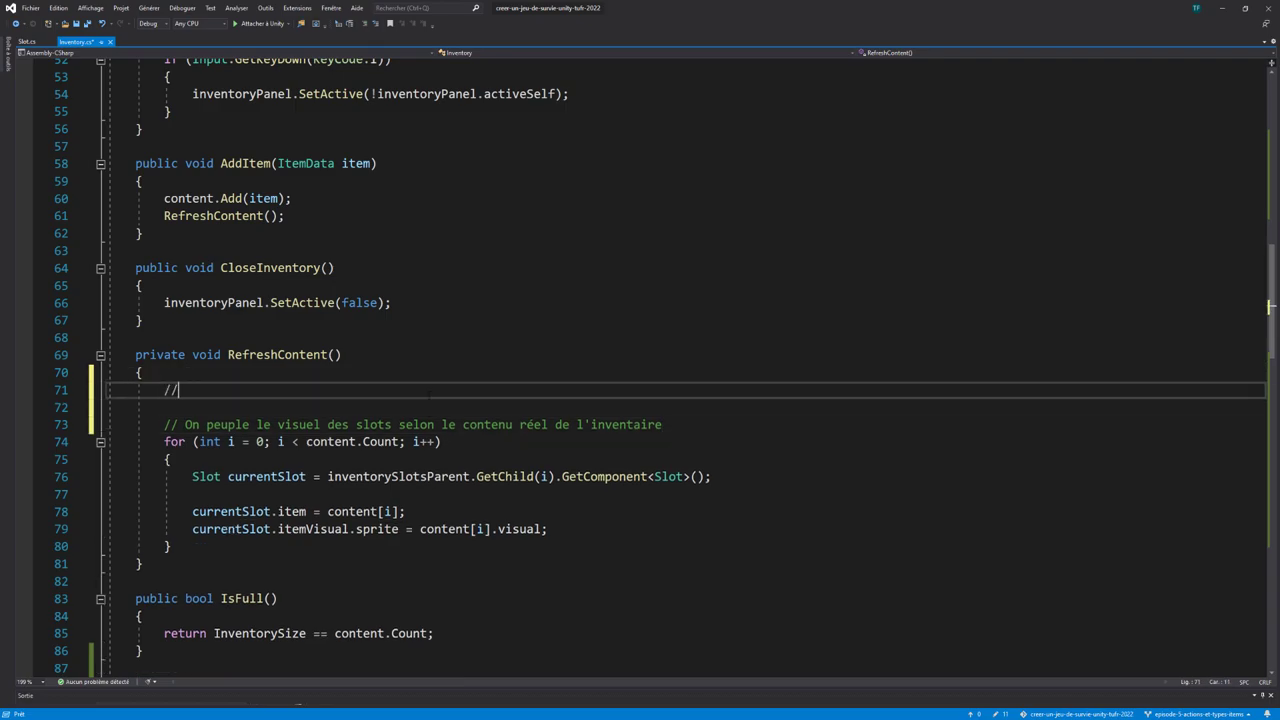
pyautogui.write(' On vide')
pyautogui.write(' tous les slots /')
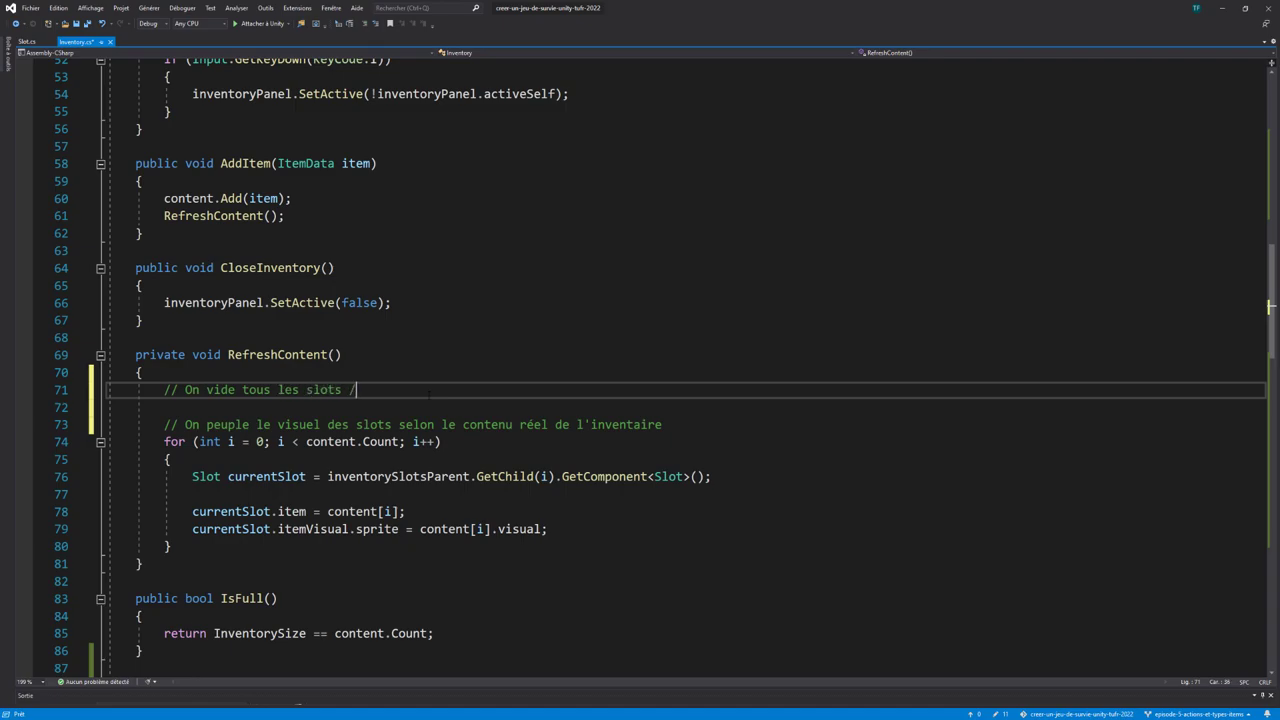
pyautogui.write(' visuels')
pyautogui.press('Return')
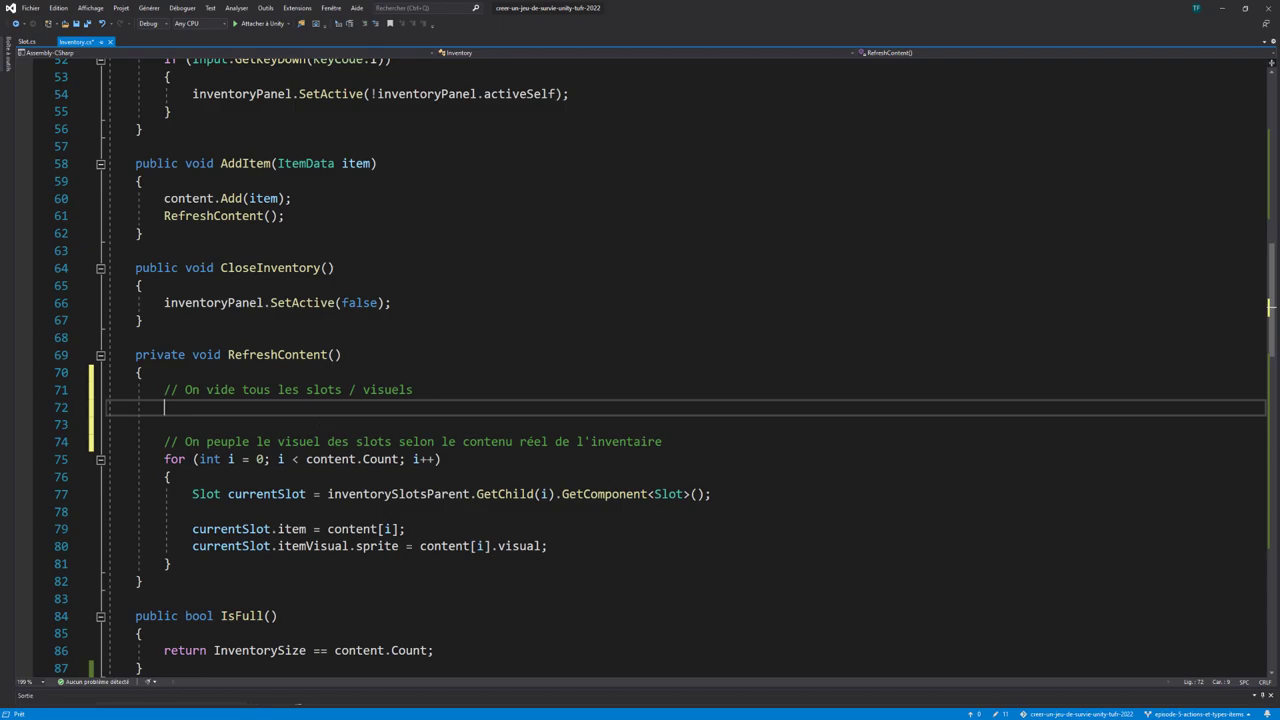
# Step: Insert a for loop running i up to inventorySlotsParent.childCount, then select the second loop's slot-filling lines
pyautogui.write('for')
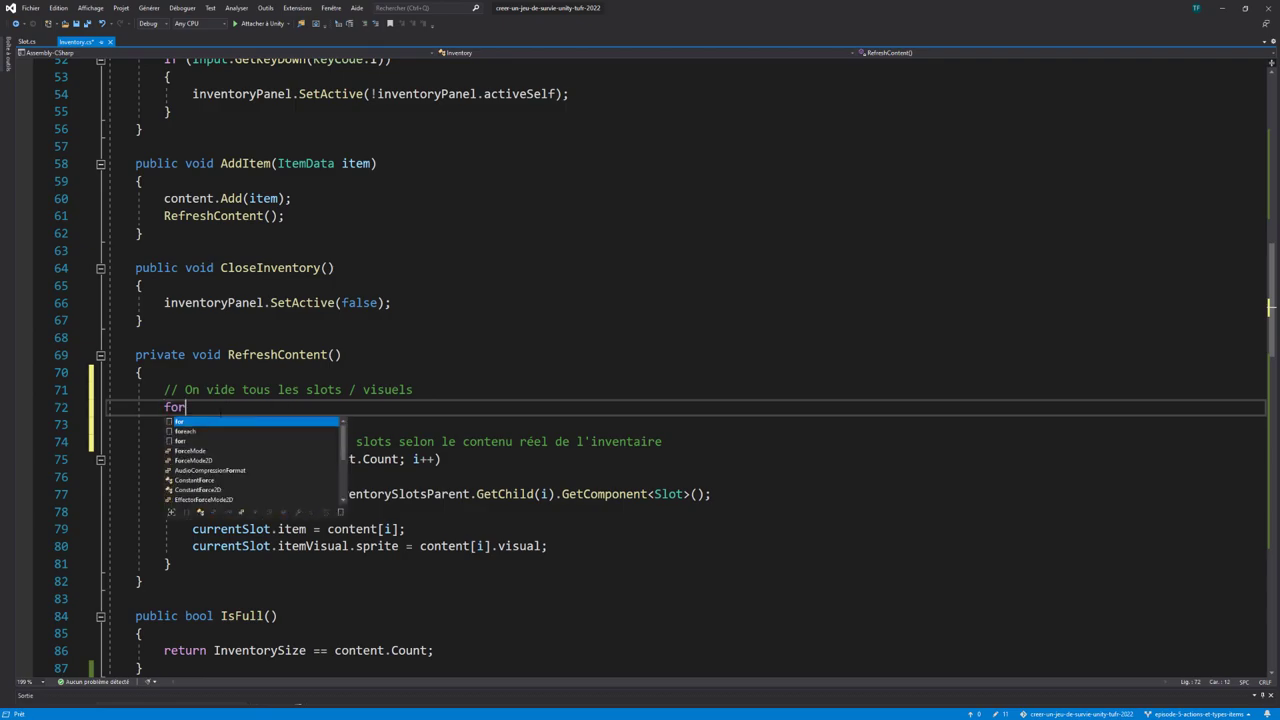
pyautogui.press('Tab')
pyautogui.press('Tab')
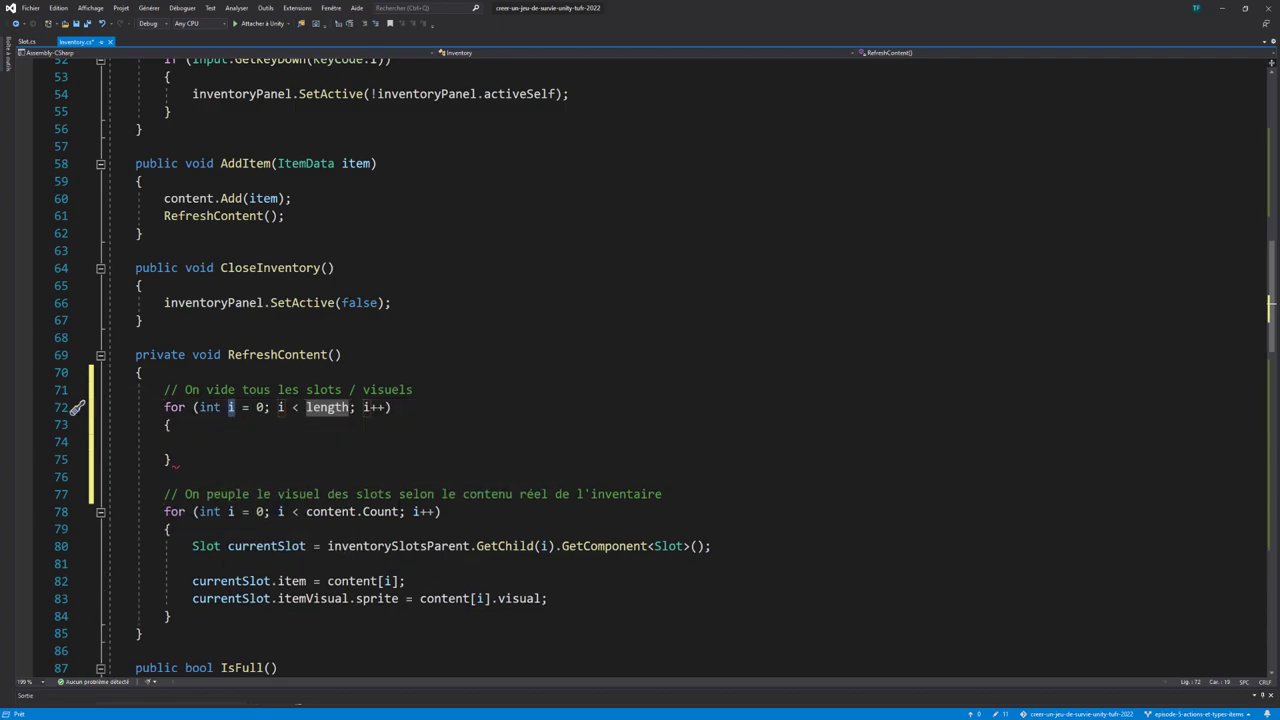
pyautogui.press('Tab')
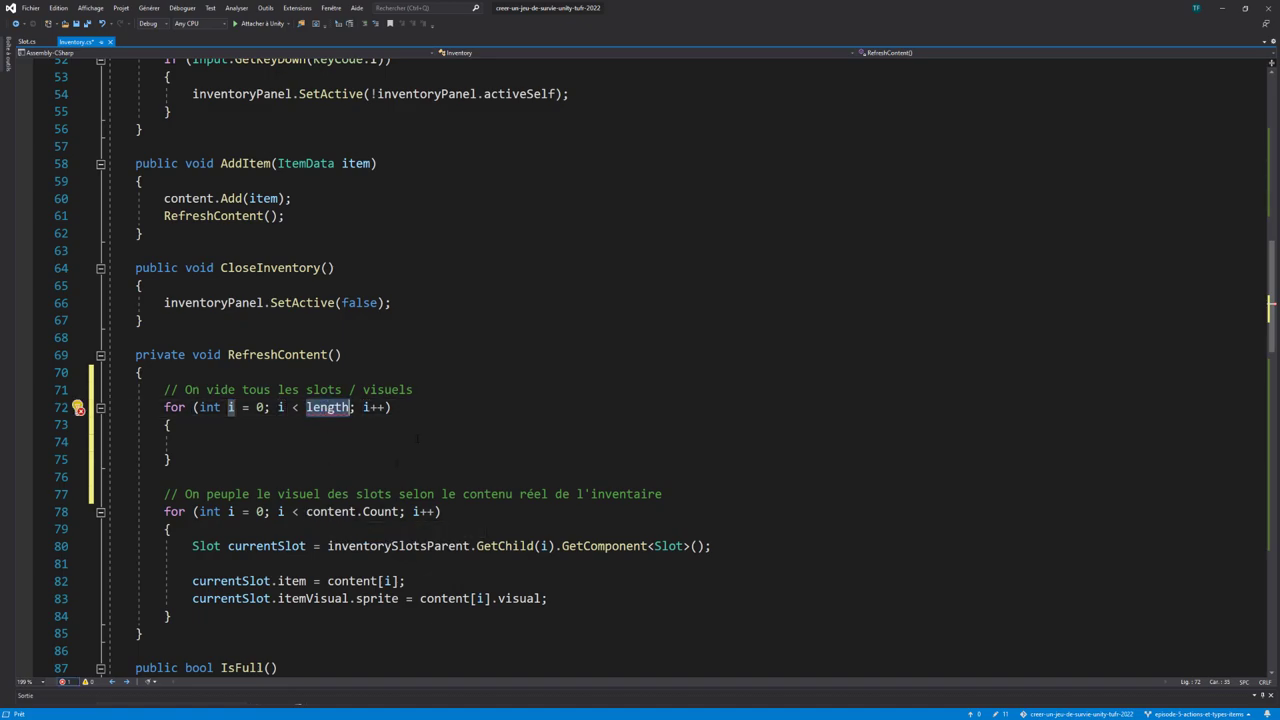
pyautogui.write('inven')
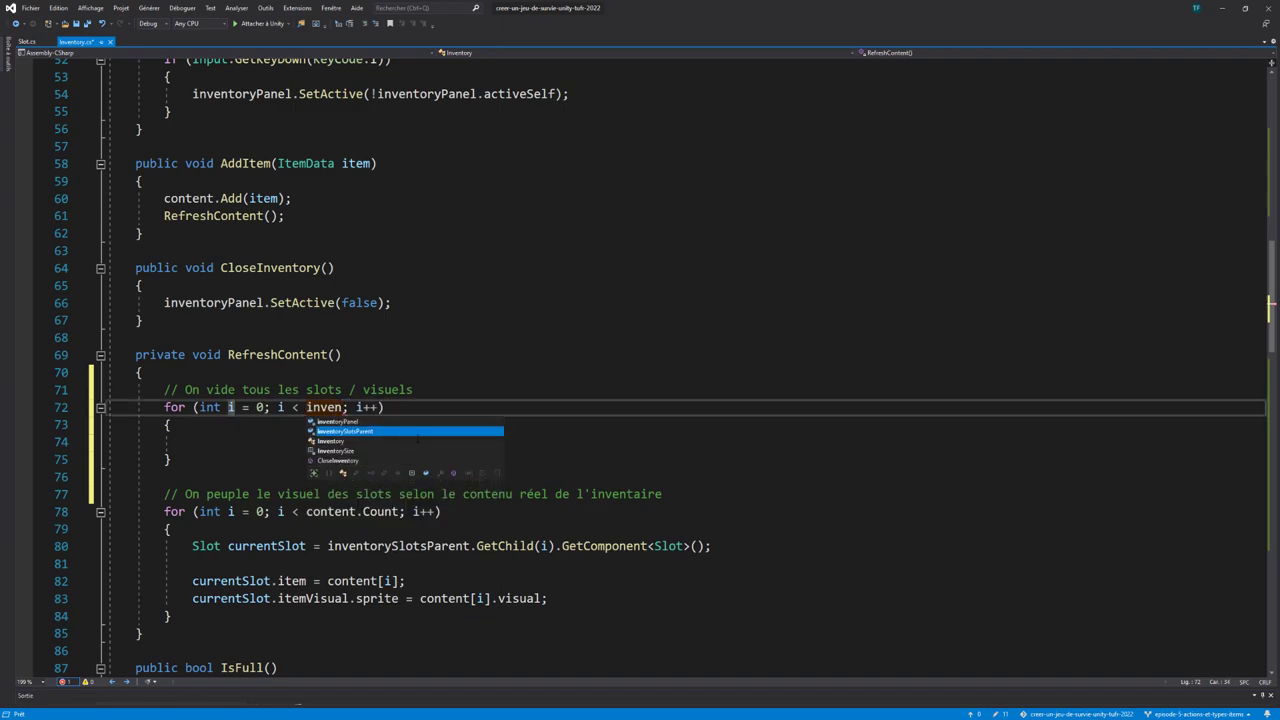
pyautogui.press('Tab')
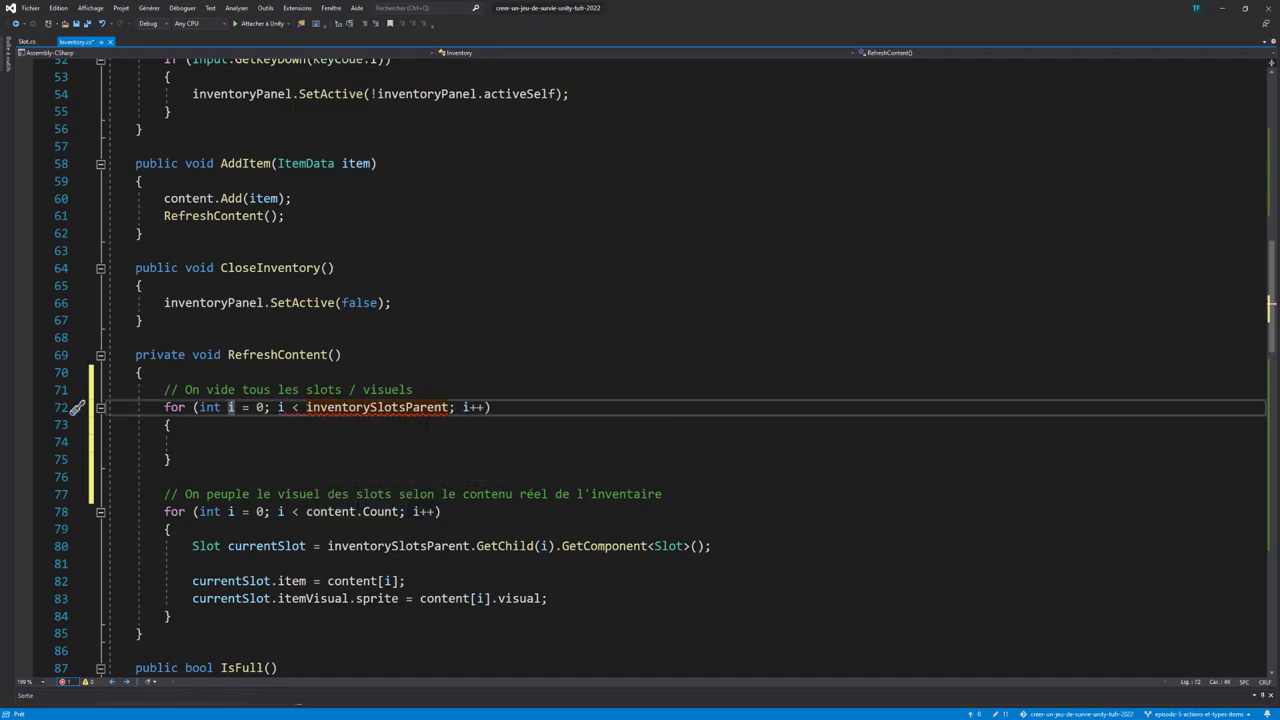
pyautogui.write('.ch')
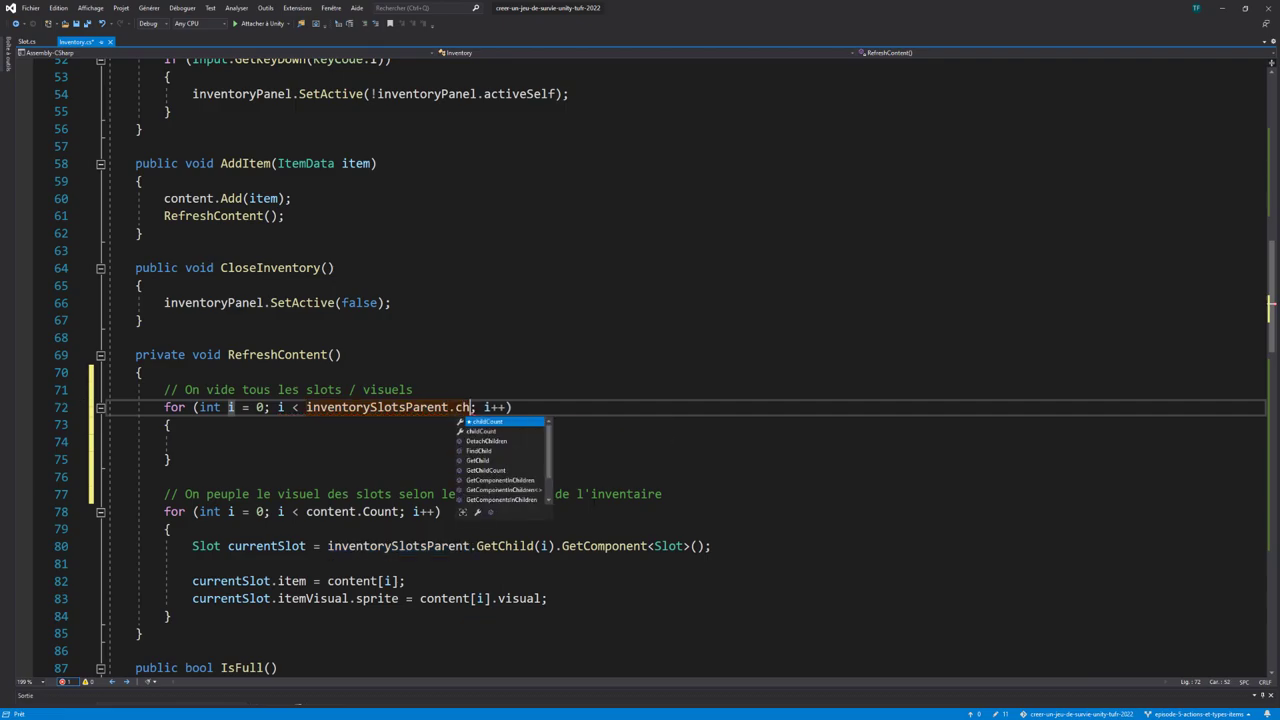
pyautogui.write('i')
pyautogui.press('Tab')
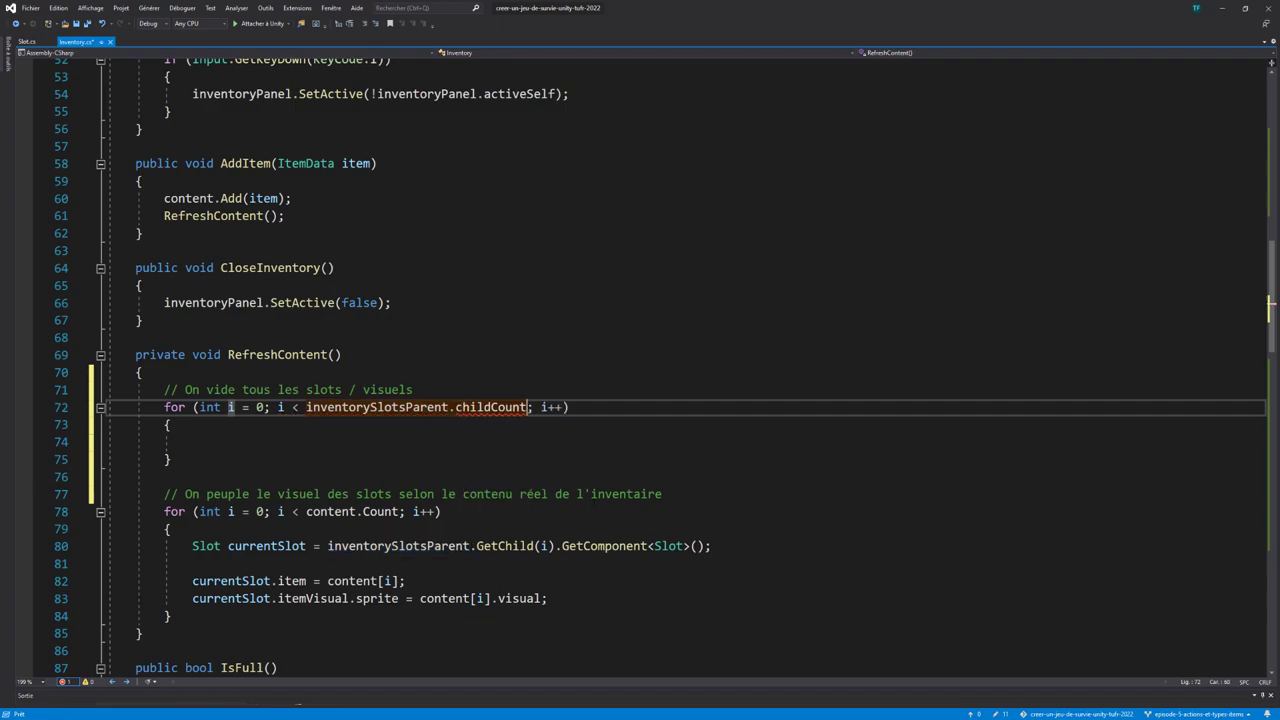
pyautogui.click(501, 434)
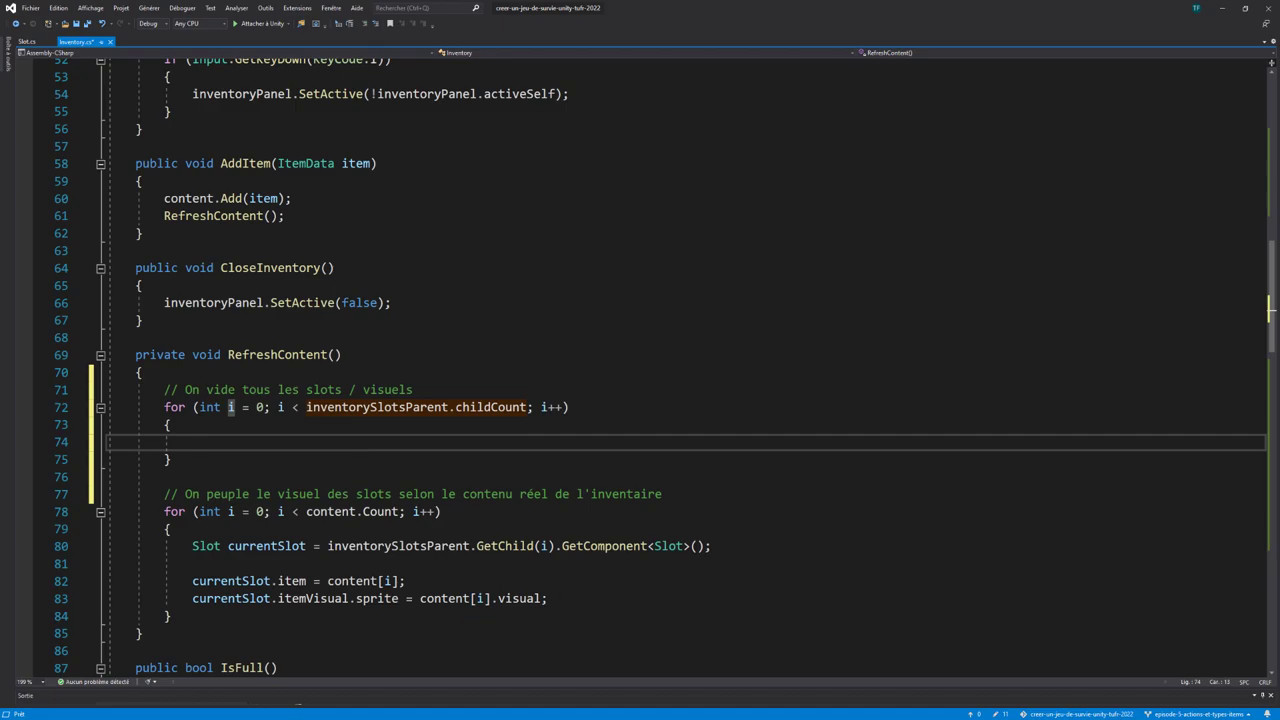
pyautogui.moveTo(548, 598); pyautogui.dragTo(192, 546)
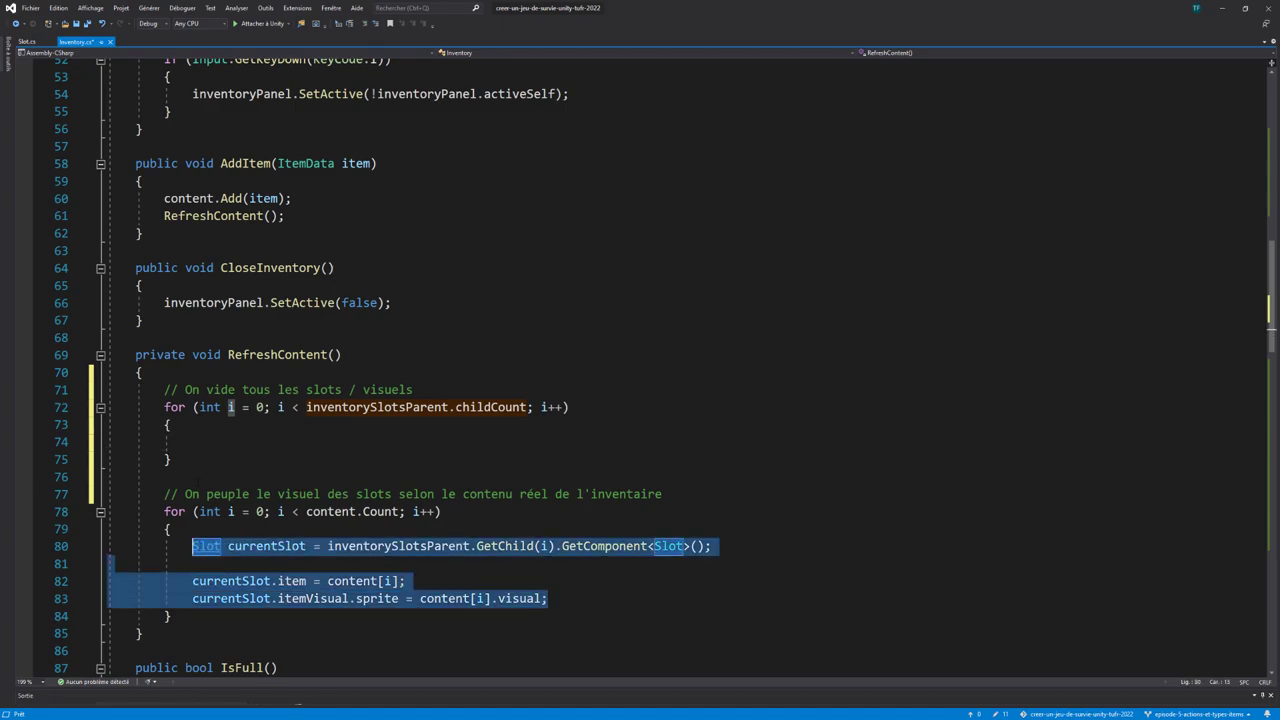
# Step: Copy the slot-filling lines into the new clearing loop
pyautogui.hotkey('ctrl', 'c')
pyautogui.click(196, 441)
pyautogui.hotkey('ctrl', 'v')
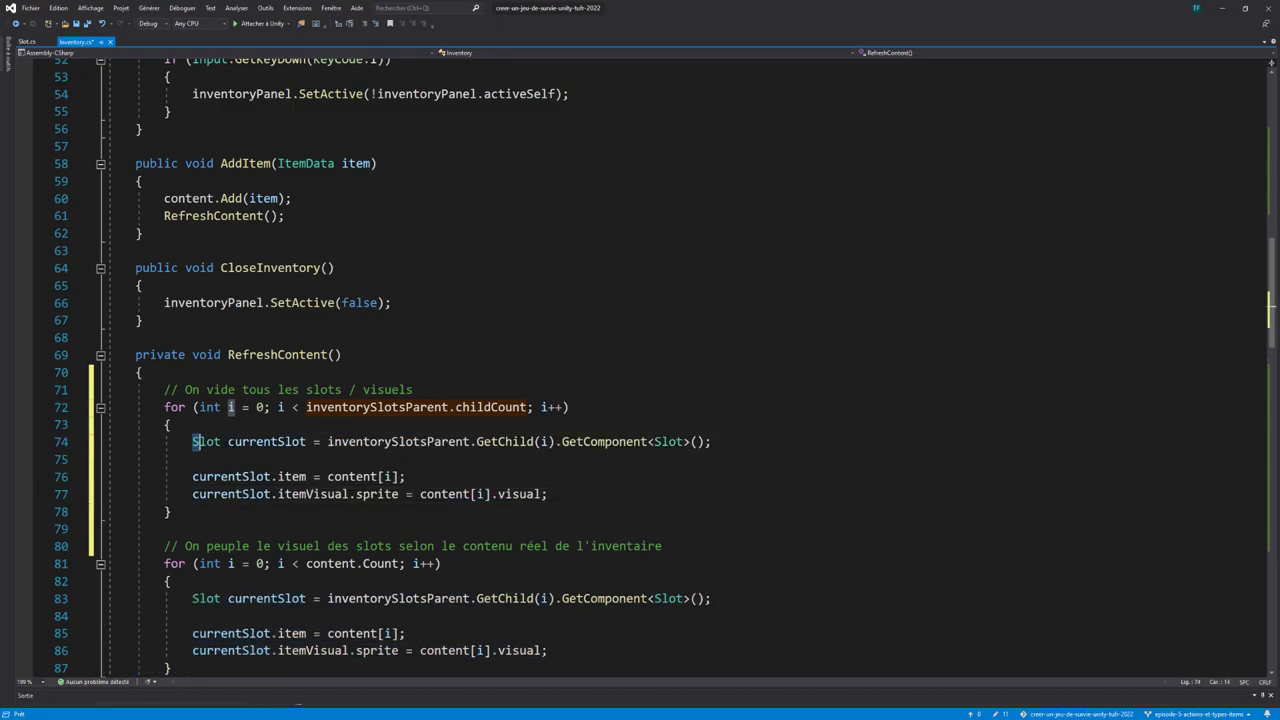
pyautogui.moveTo(193, 441); pyautogui.dragTo(712, 441)
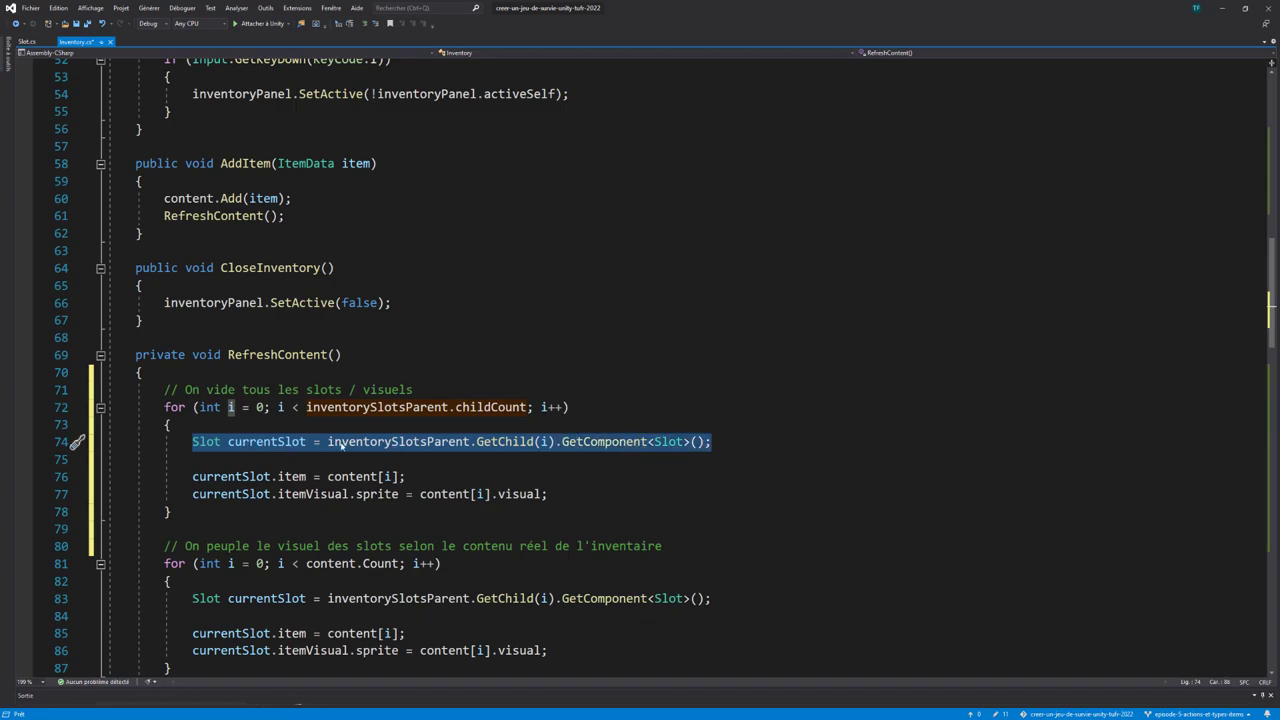
pyautogui.click(270, 441)
pyautogui.press('End')
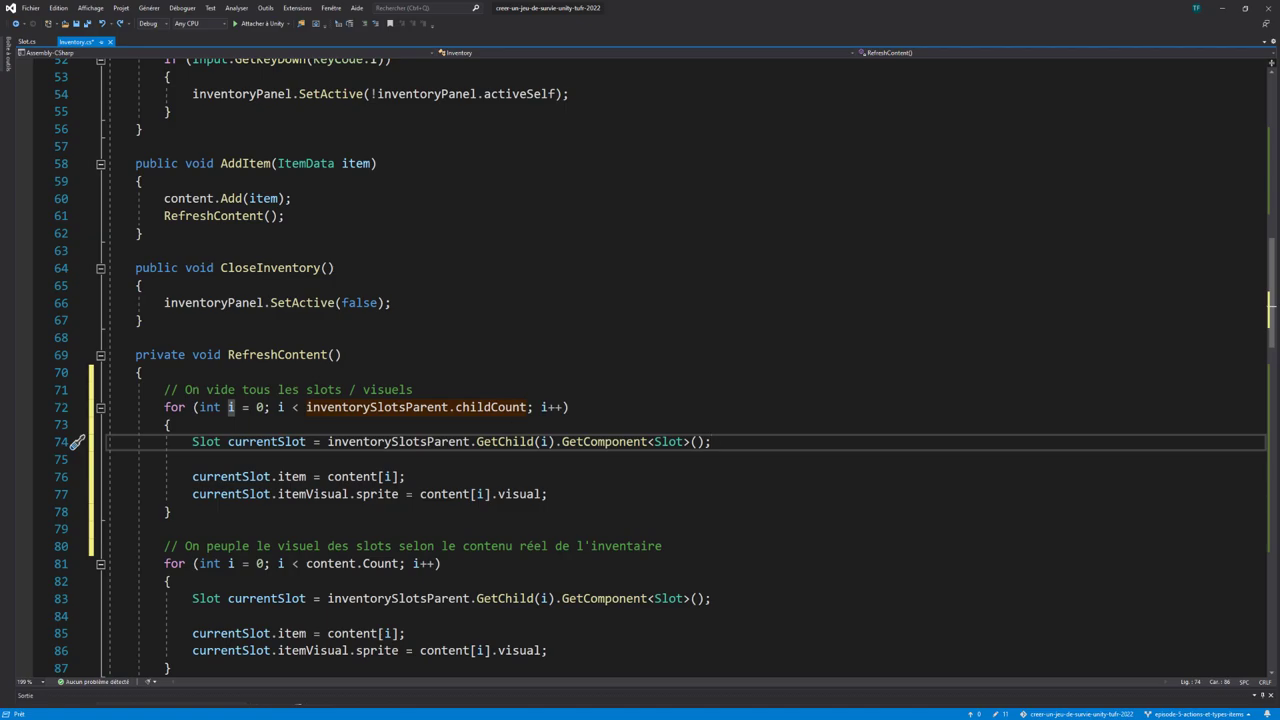
# Step: Change the pasted item assignment to currentSlot.item = null
pyautogui.doubleClick(350, 476)
pyautogui.hotkey('shift', 'Right')
pyautogui.hotkey('shift', 'Right')
pyautogui.hotkey('shift', 'Right')
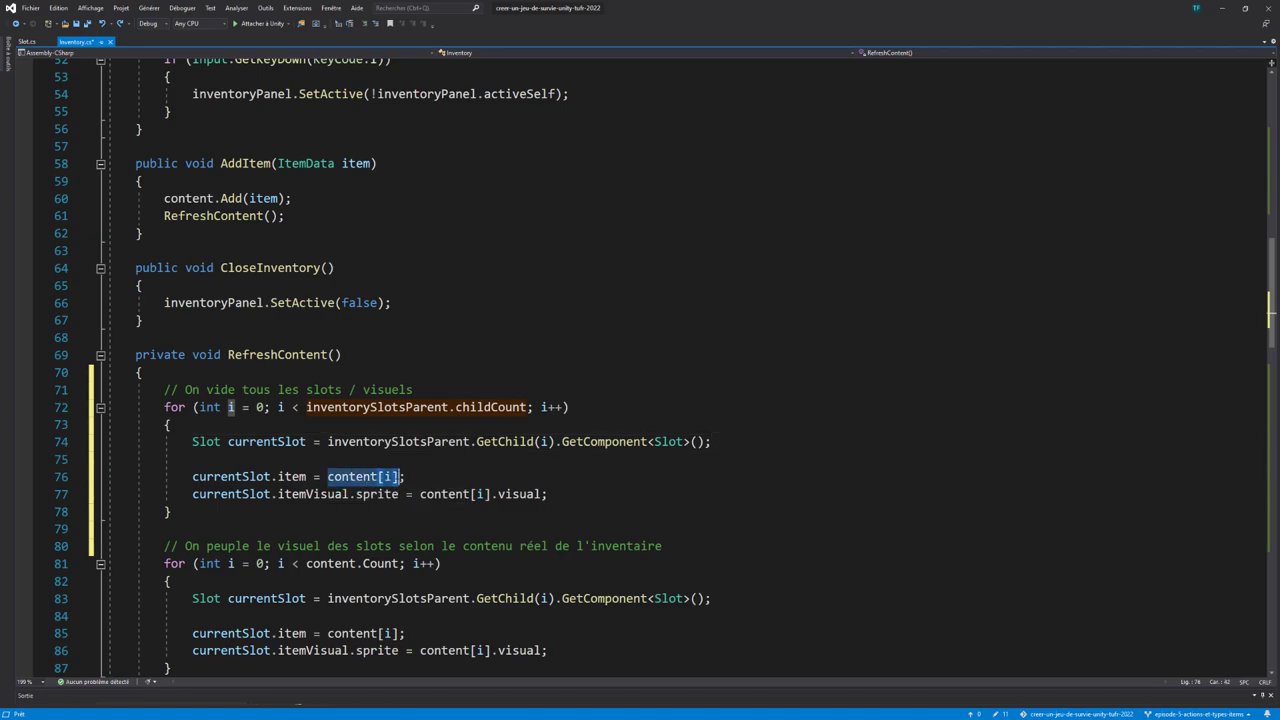
pyautogui.write('null')
pyautogui.scroll(-2, 640, 400)
pyautogui.press('End')
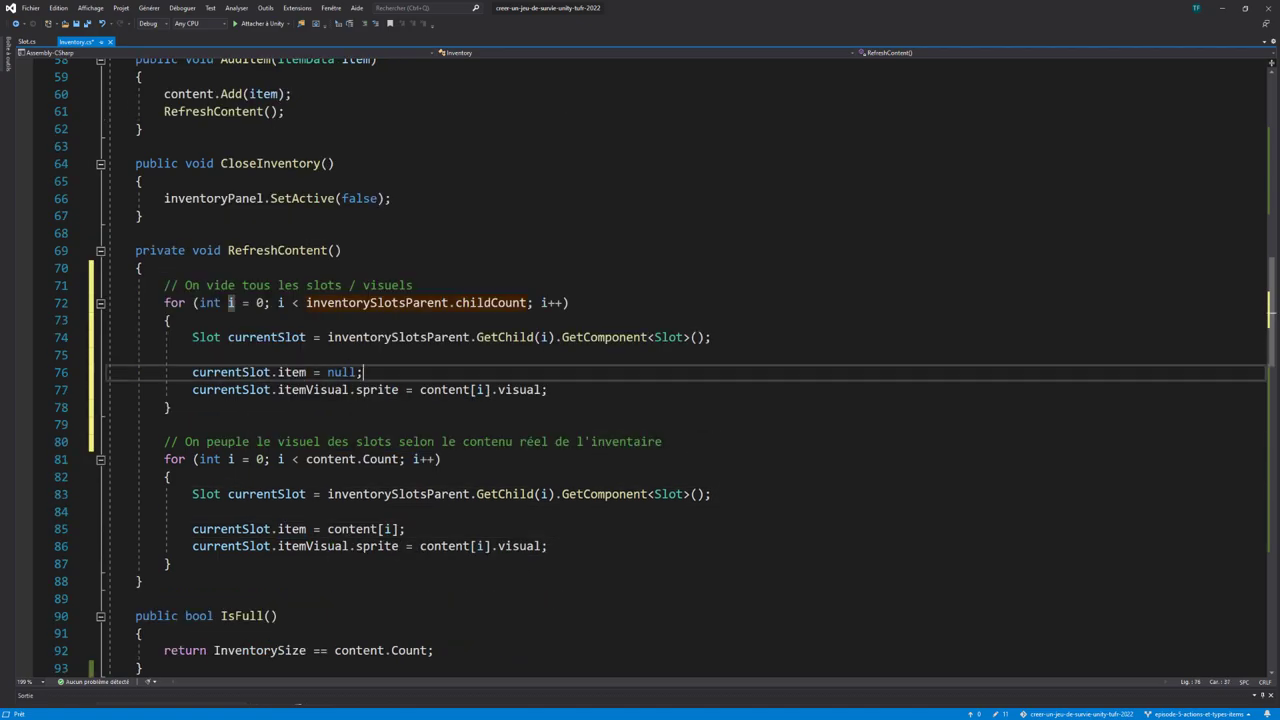
pyautogui.hotkey('shift', 'Home')
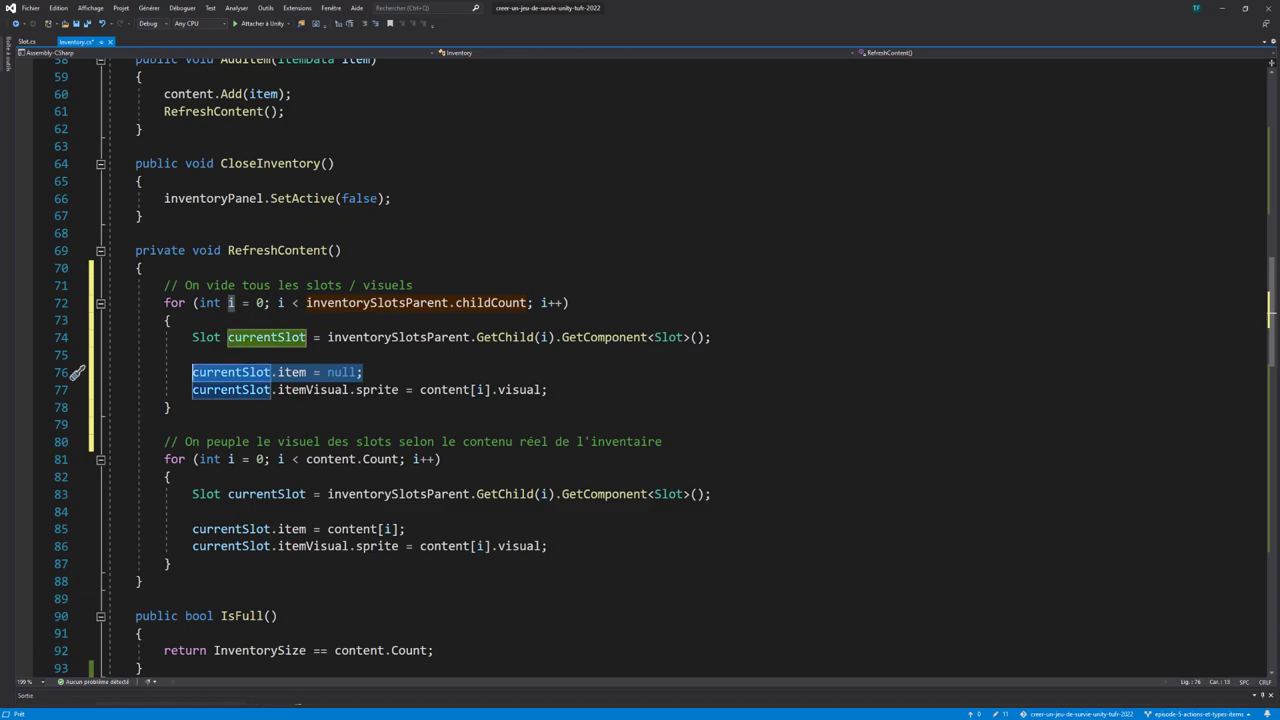
# Step: Delete content[i].visual, leaving currentSlot.itemVisual.sprite = without a value
pyautogui.click(314, 389)
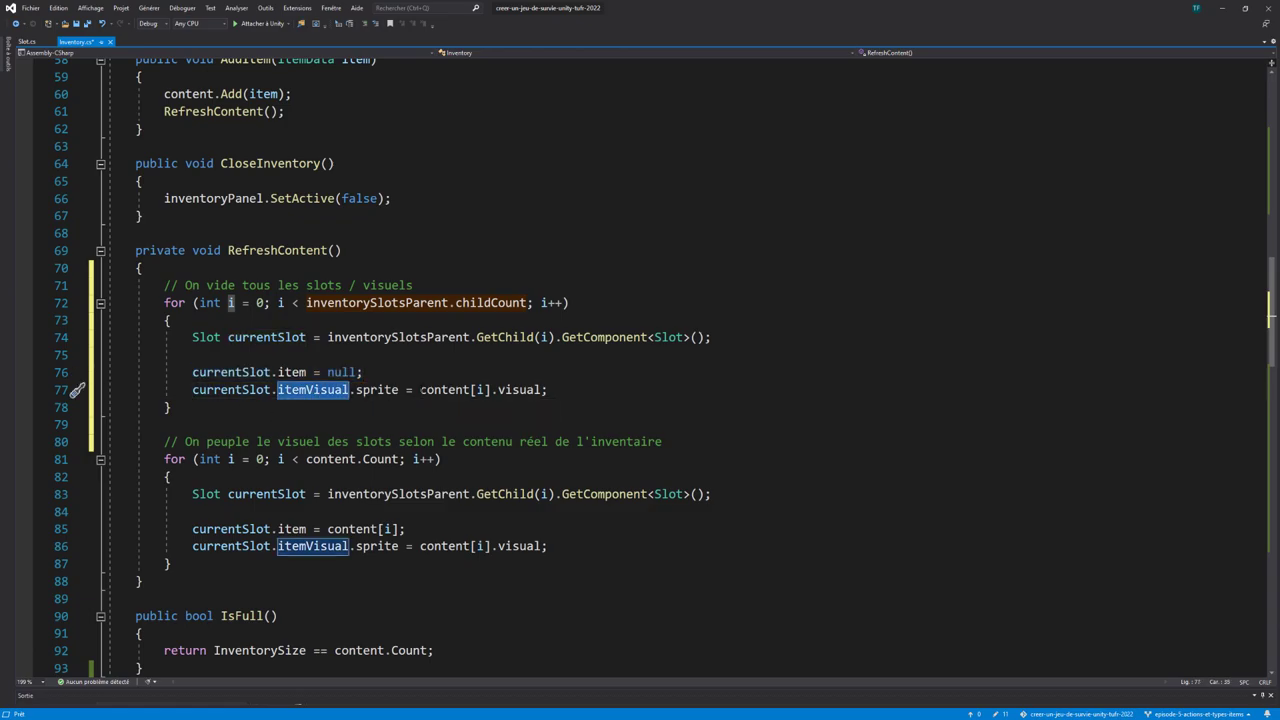
pyautogui.moveTo(420, 389); pyautogui.dragTo(541, 389)
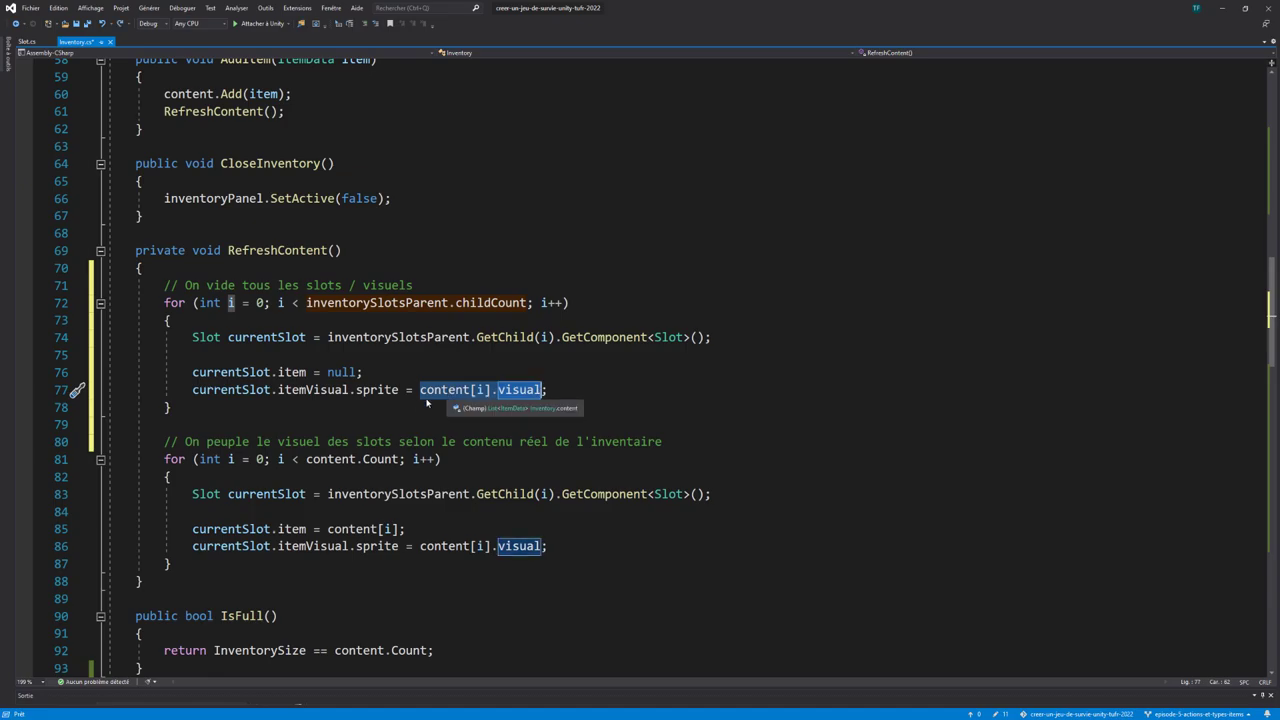
pyautogui.press('BackSpace')
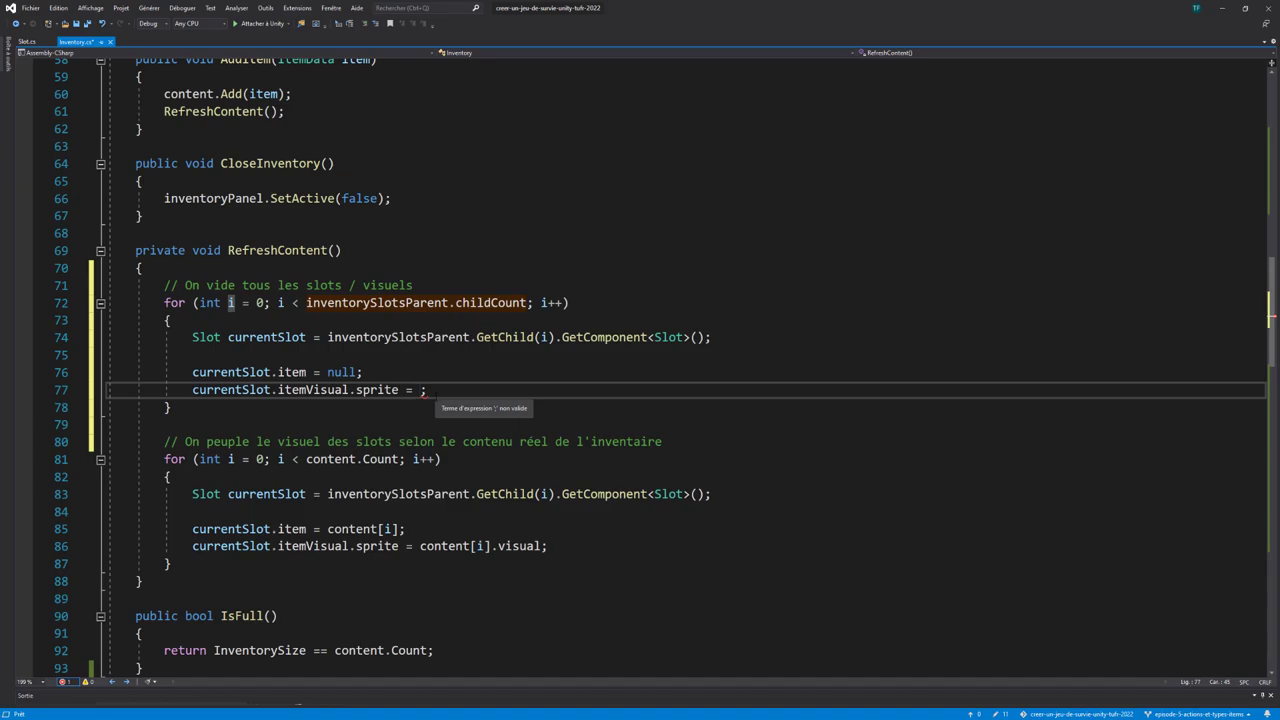
pyautogui.scroll(2, 443, 452)
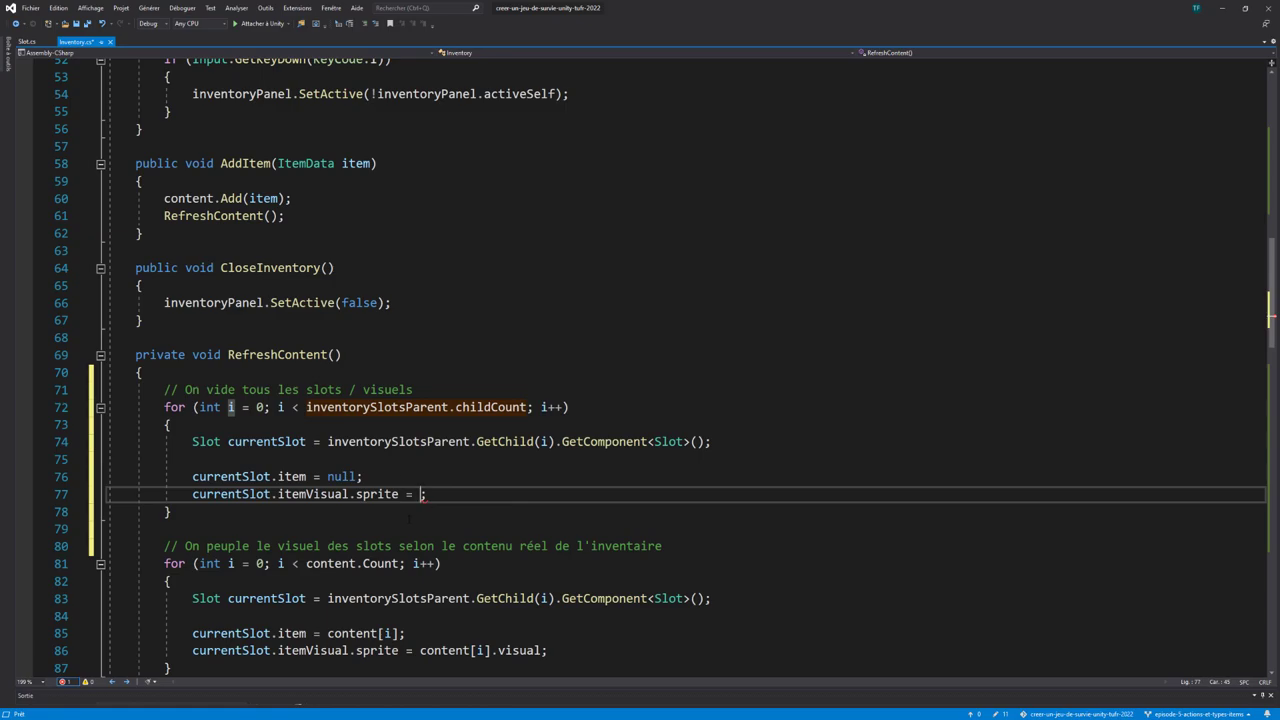
pyautogui.scroll(4, 640, 360)
pyautogui.scroll(5, 640, 360)
pyautogui.scroll(5, 640, 360)
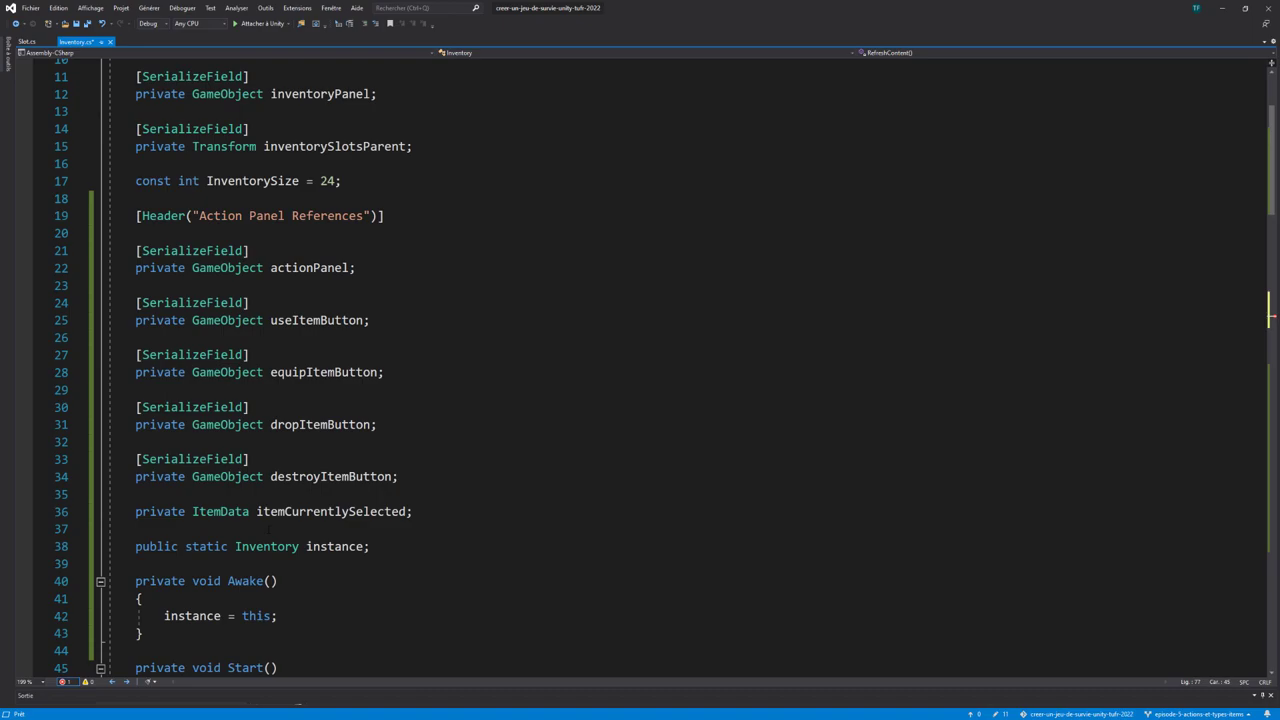
# Step: Declare '[SerializeField] private Sprite emptySlotVisual;' below itemCurrentlySelected and save Inventory.cs
pyautogui.click(268, 529)
pyautogui.press('Return')
pyautogui.press('Return')
pyautogui.press('Up')
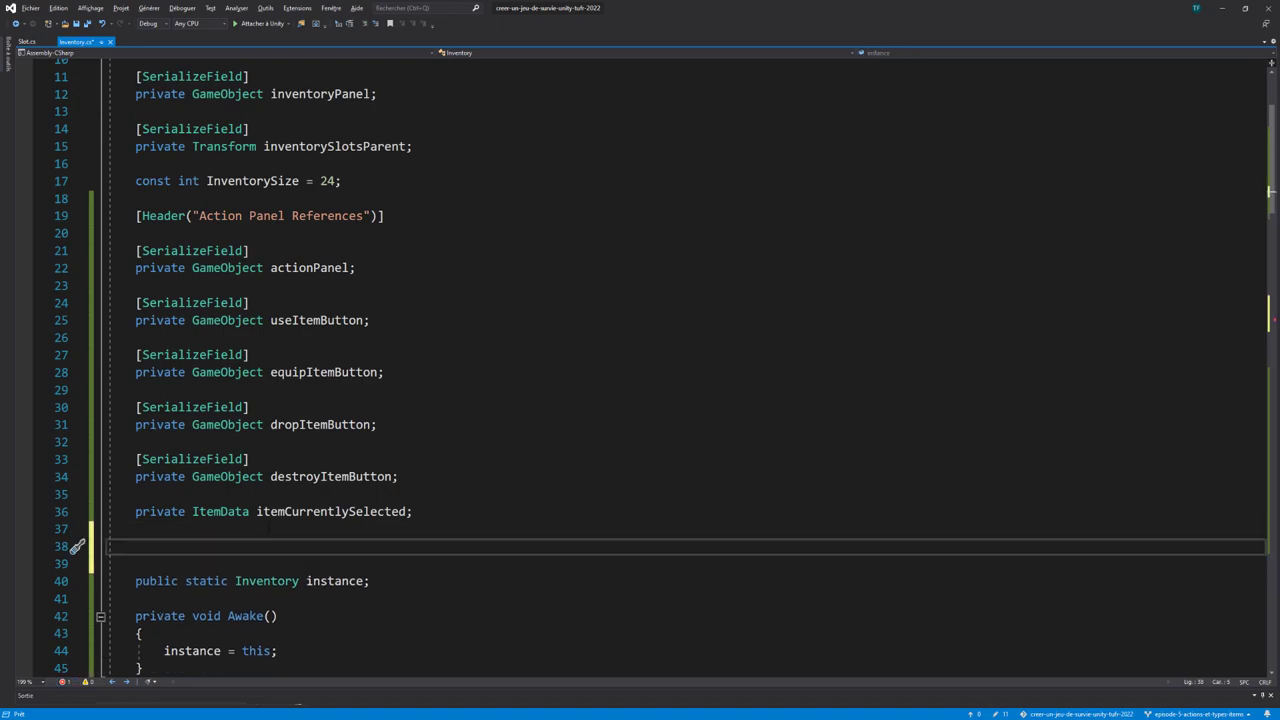
pyautogui.write('[seri')
pyautogui.press('Tab')
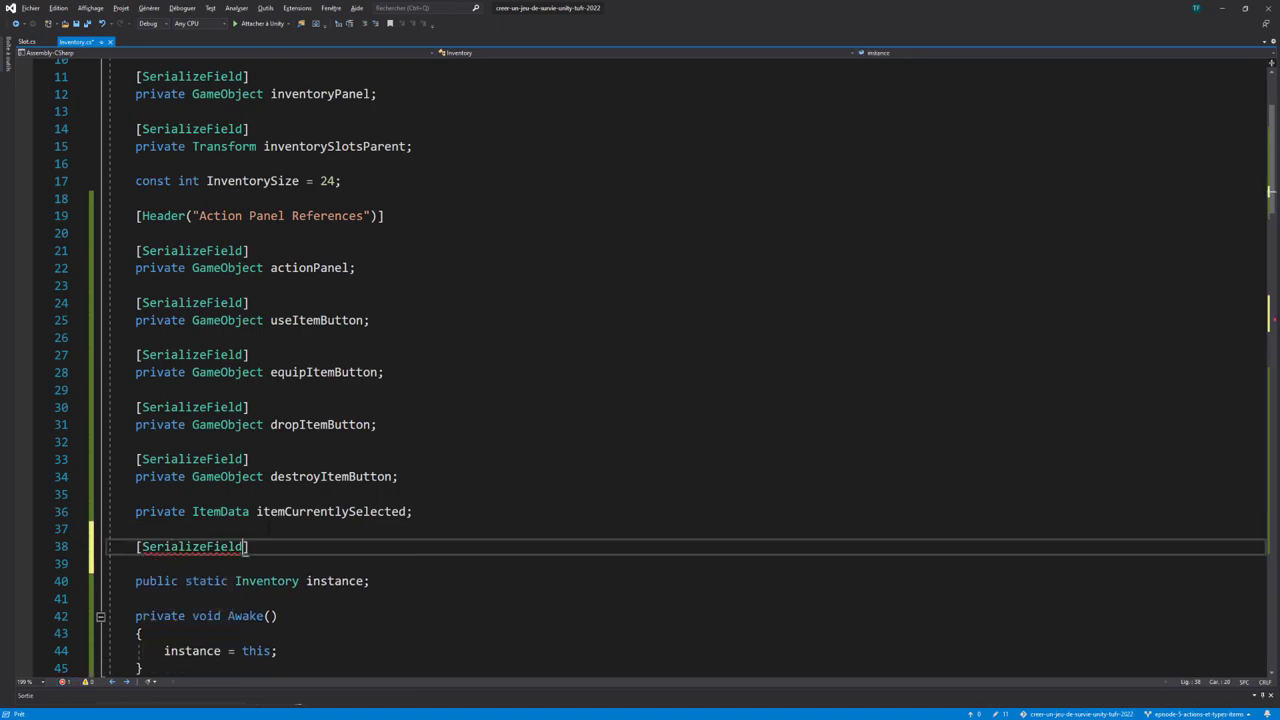
pyautogui.write(']')
pyautogui.press('Return')
pyautogui.write('p')
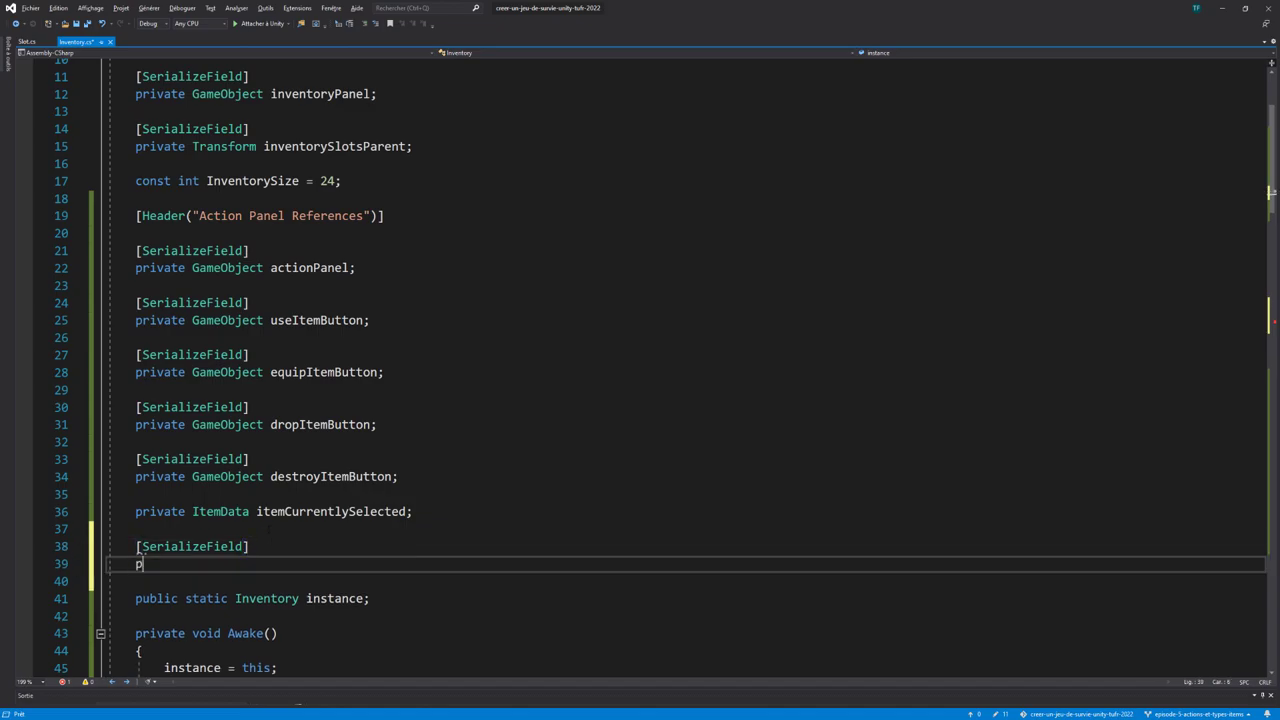
pyautogui.write('ri')
pyautogui.press('space')
pyautogui.write('vate Spr')
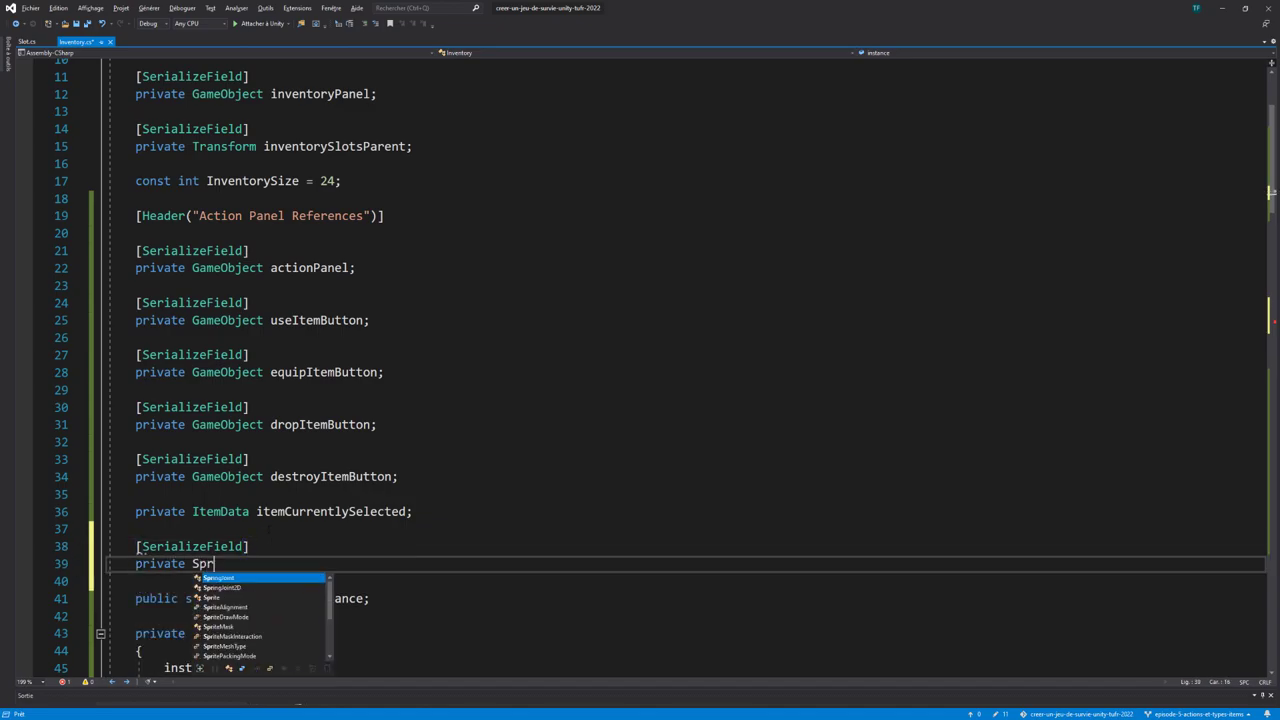
pyautogui.write('ite empty')
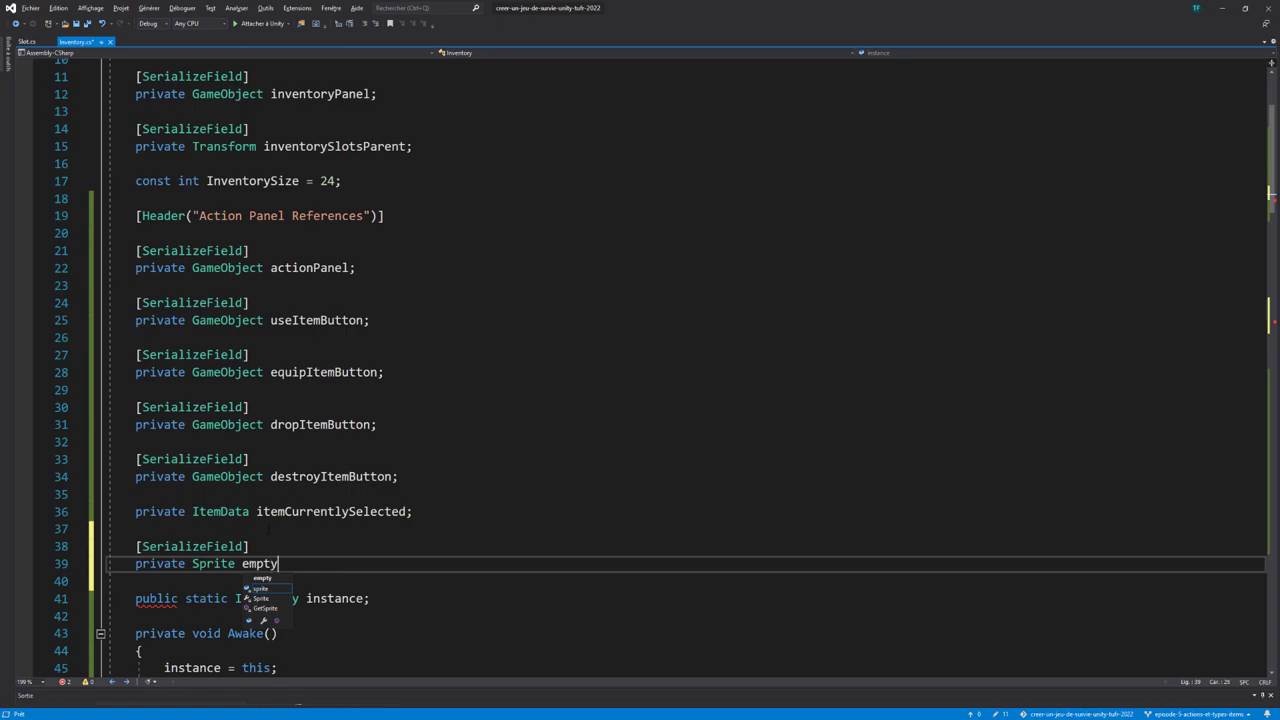
pyautogui.write('SlotVisu')
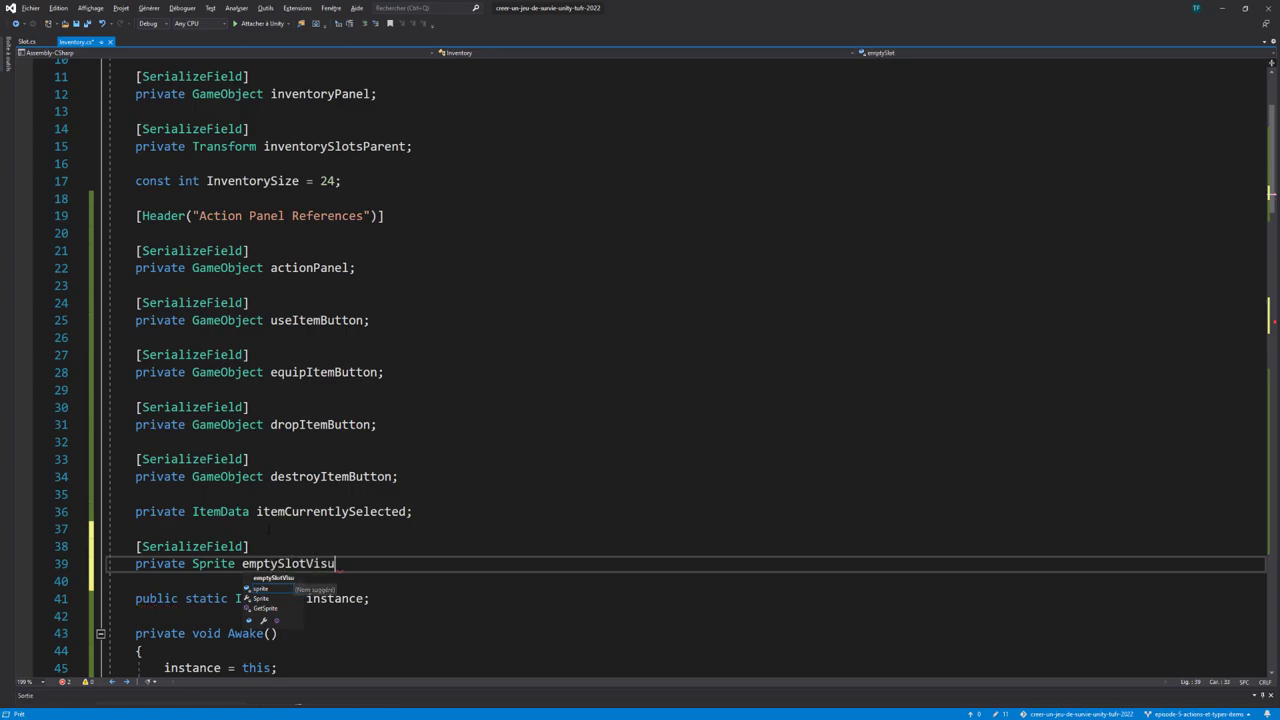
pyautogui.write('al;')
pyautogui.hotkey('ctrl', 's')
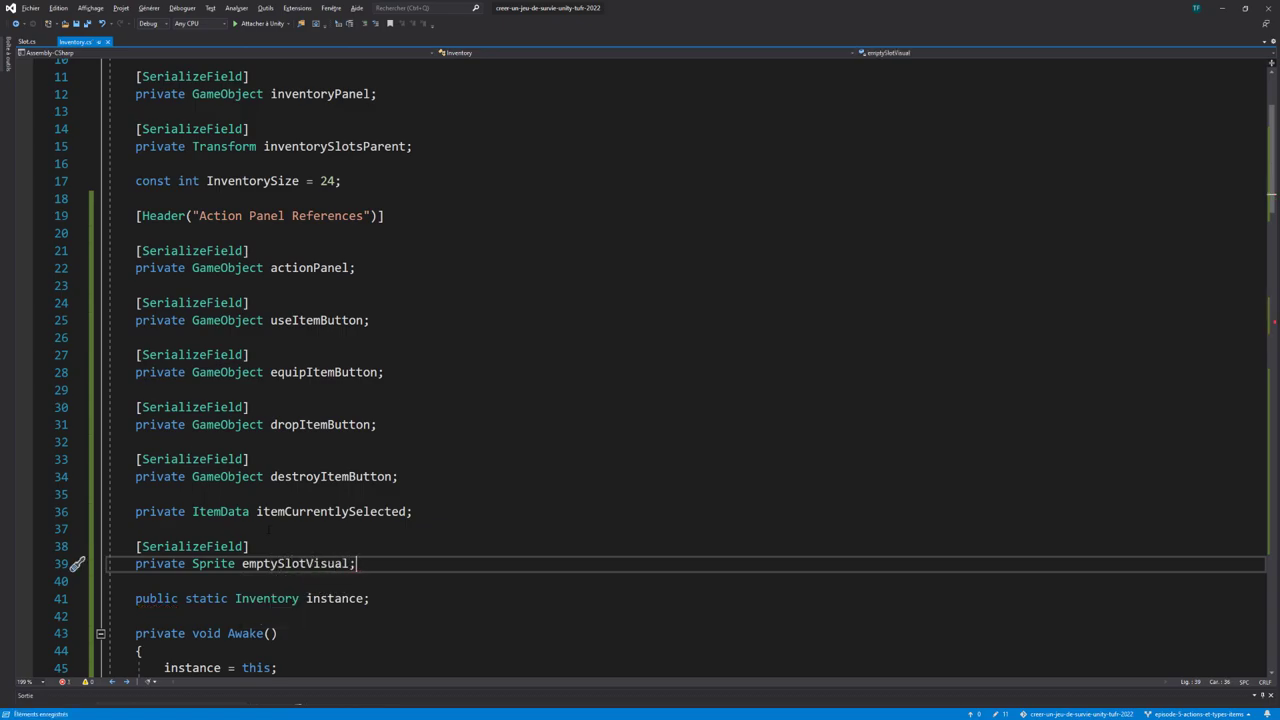
pyautogui.scroll(-1, 665, 374)
pyautogui.scroll(-2, 665, 374)
pyautogui.scroll(-3, 665, 374)
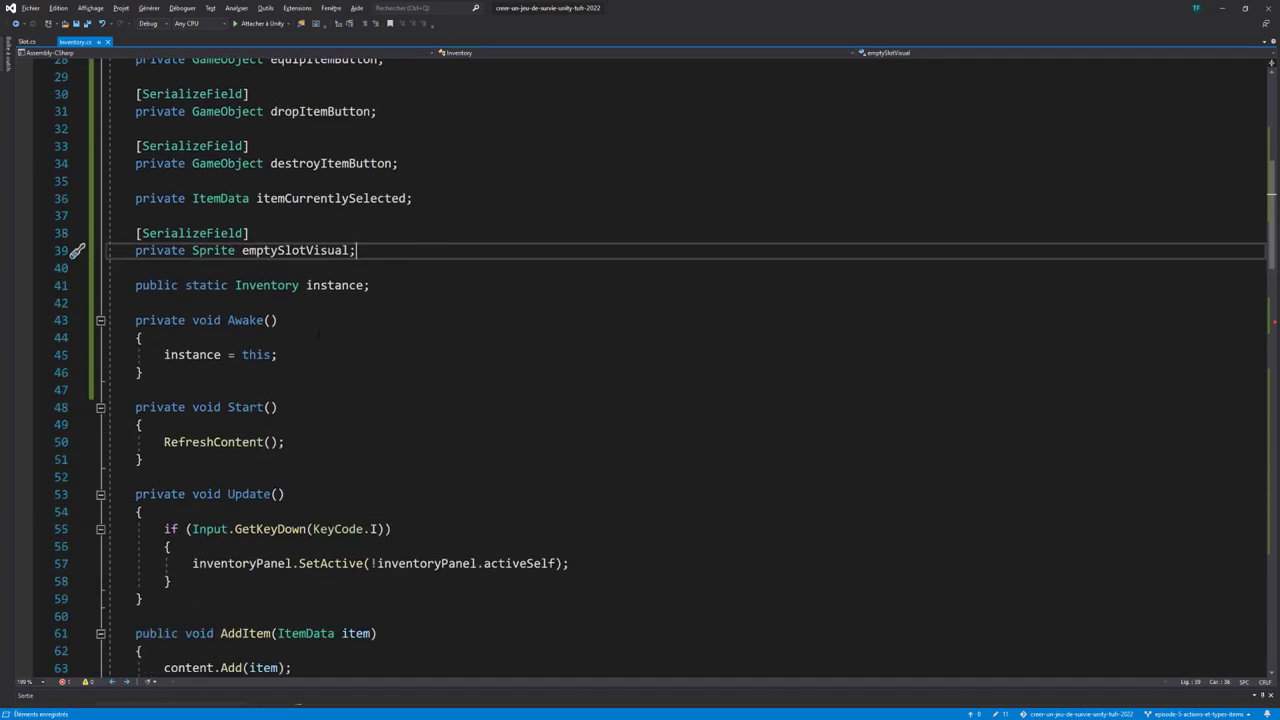
pyautogui.scroll(-8, 665, 374)
pyautogui.scroll(-3, 640, 370)
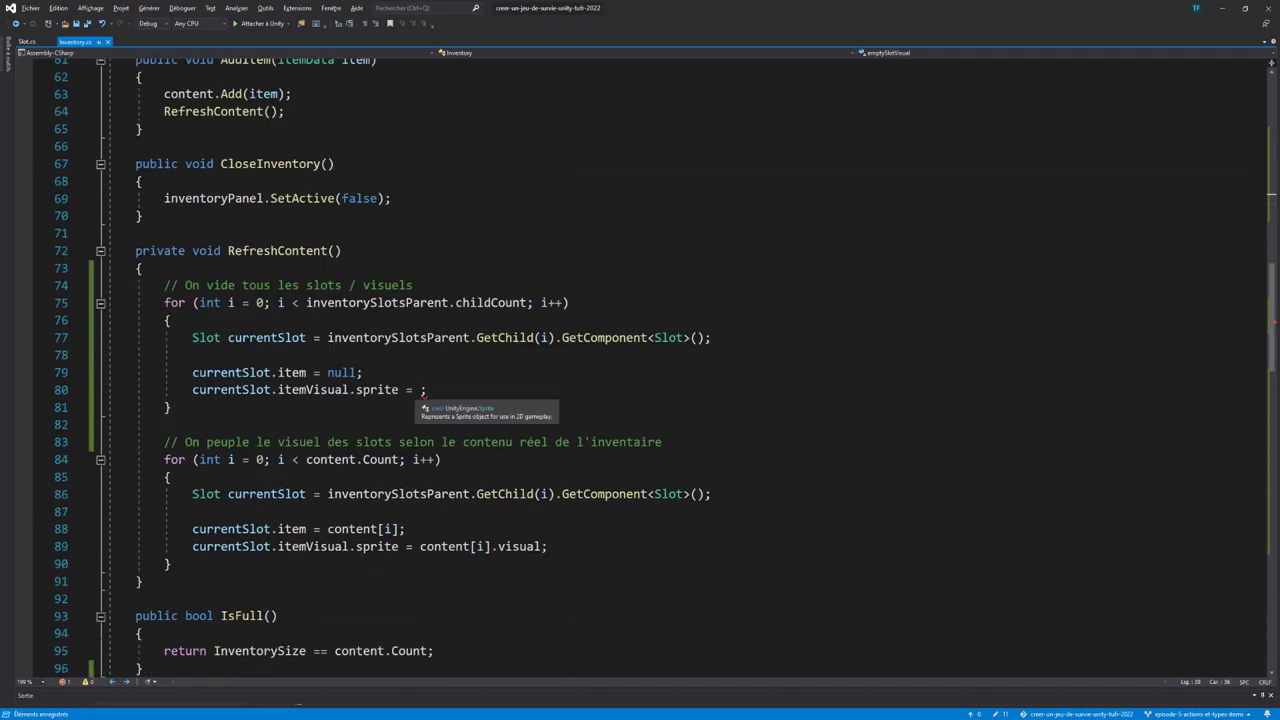
# Step: Complete the clearing loop's line as 'currentSlot.itemVisual.sprite = emptySlotVisual;'
pyautogui.click(420, 390)
pyautogui.write('empty')
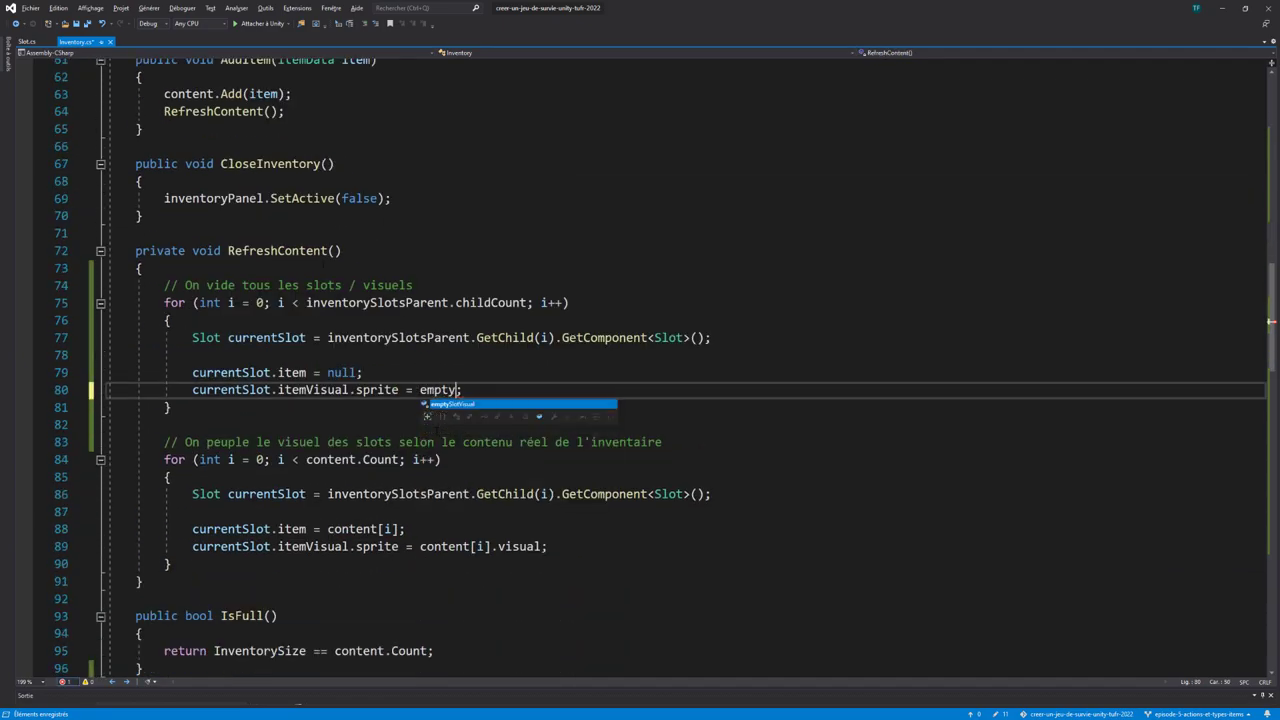
pyautogui.press('Tab')
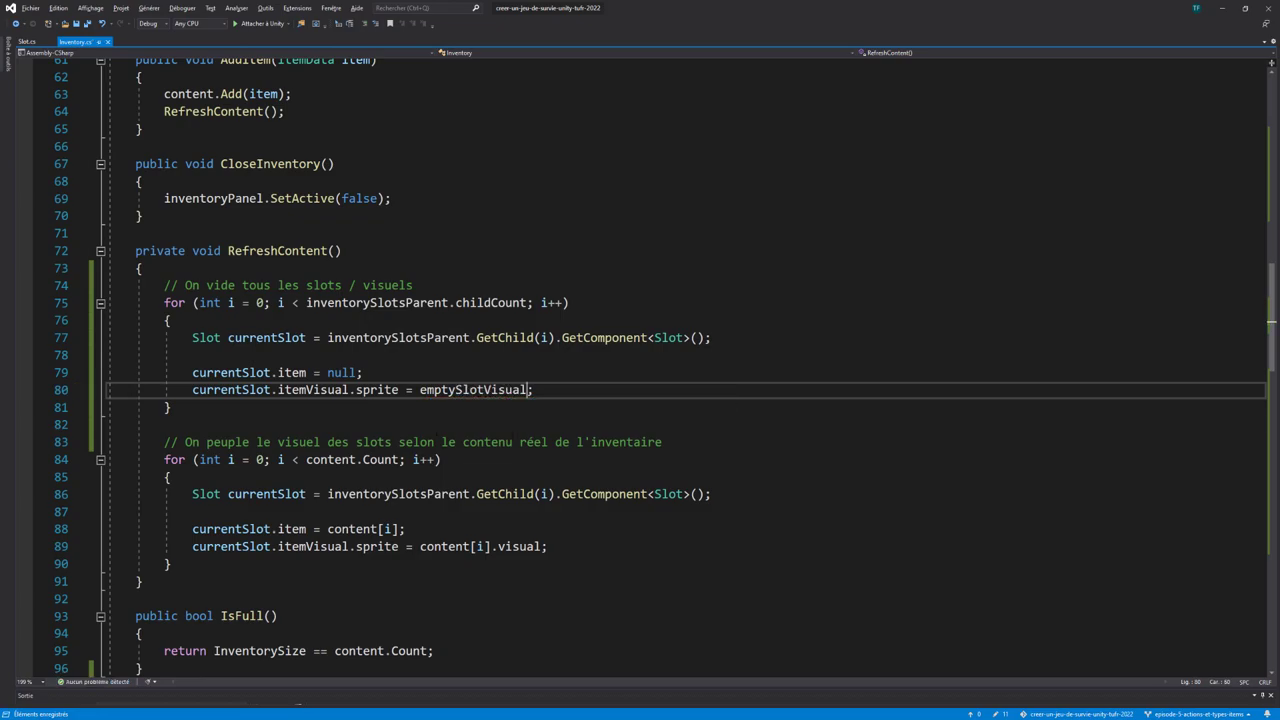
pyautogui.click(535, 390)
pyautogui.moveTo(160, 442); pyautogui.dragTo(171, 564)
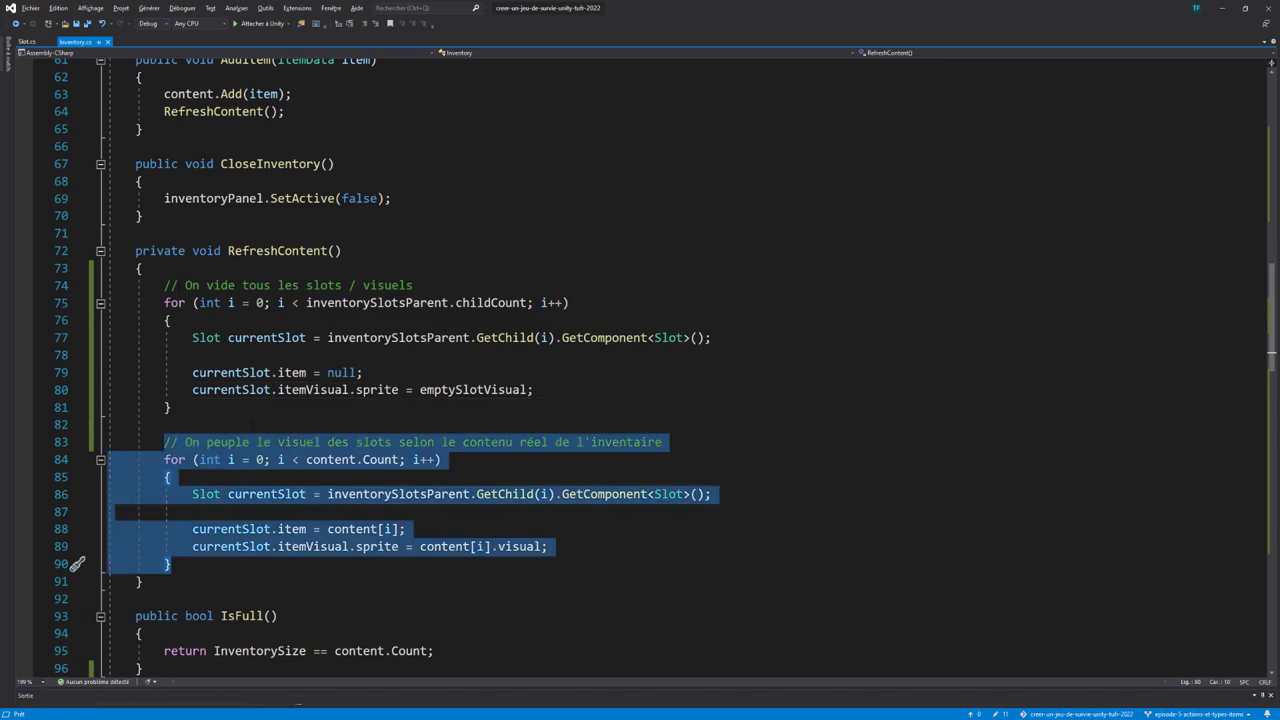
# Step: Add 'RefreshContent();' after content.Remove in DestroyActionButton and save the script
pyautogui.scroll(-4, 410, 340)
pyautogui.scroll(-3, 410, 340)
pyautogui.scroll(-4, 410, 340)
pyautogui.scroll(-7, 380, 347)
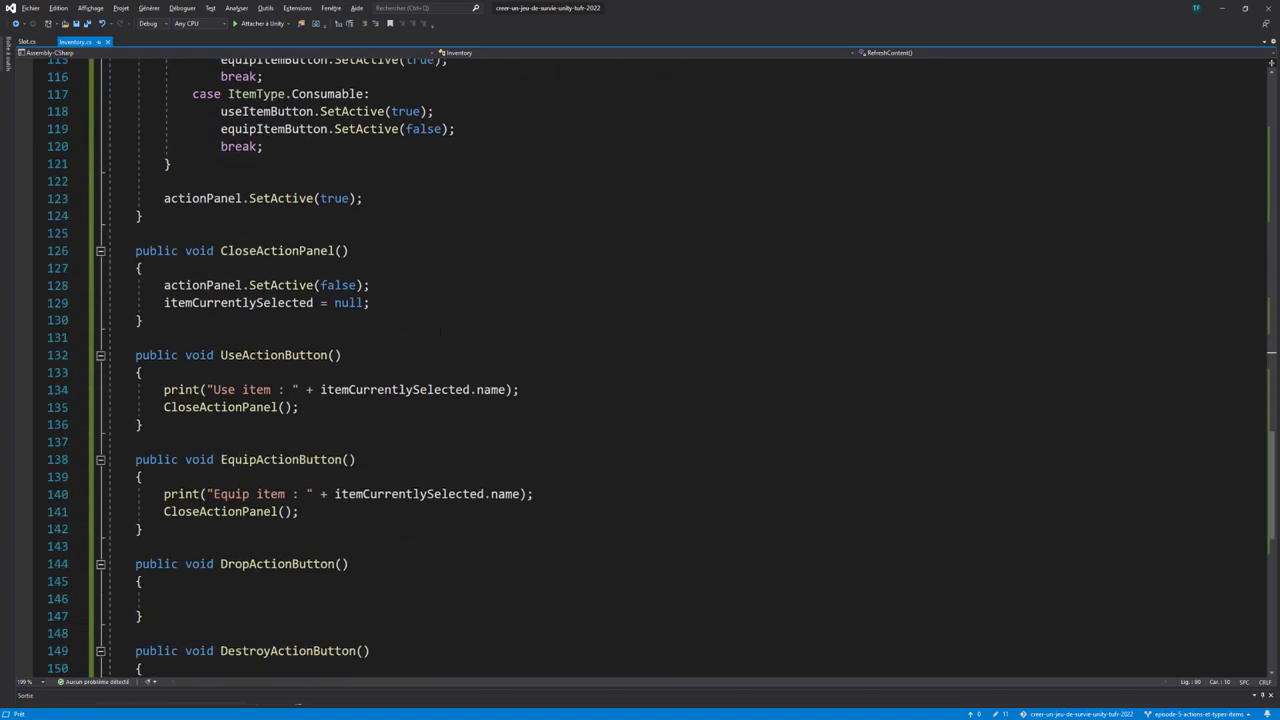
pyautogui.scroll(-3, 380, 347)
pyautogui.scroll(-1, 370, 345)
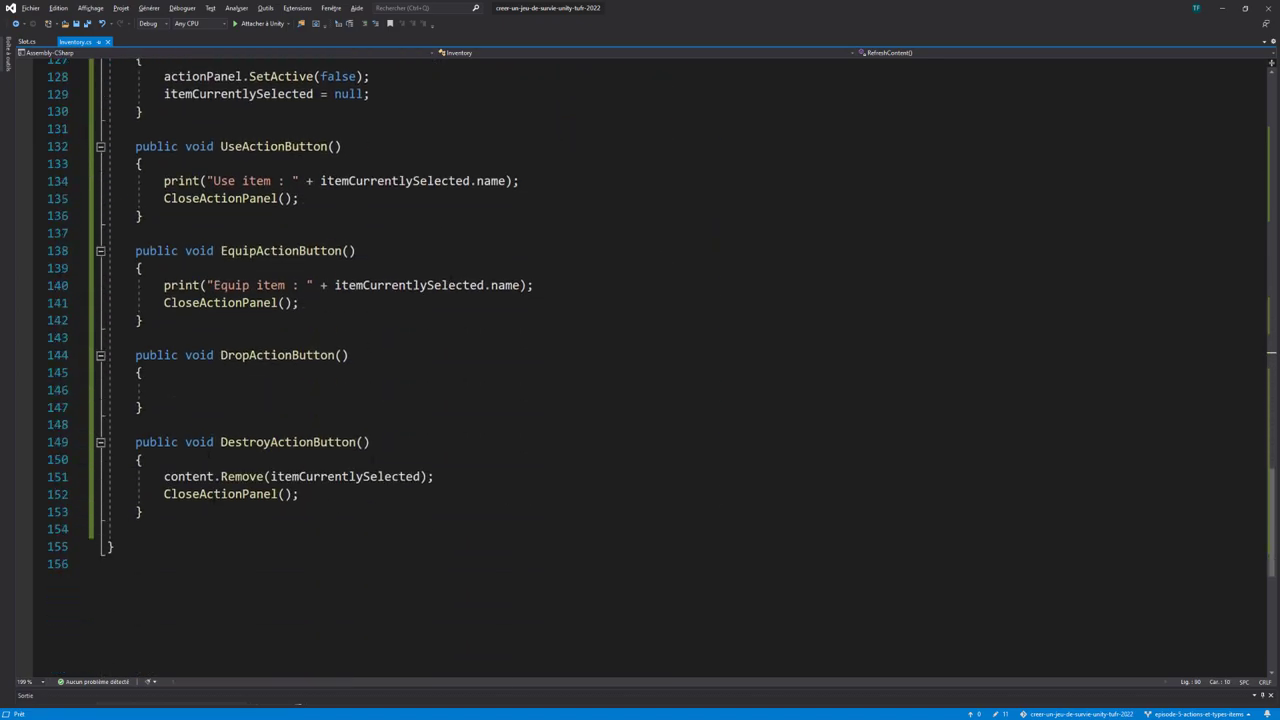
pyautogui.click(465, 476)
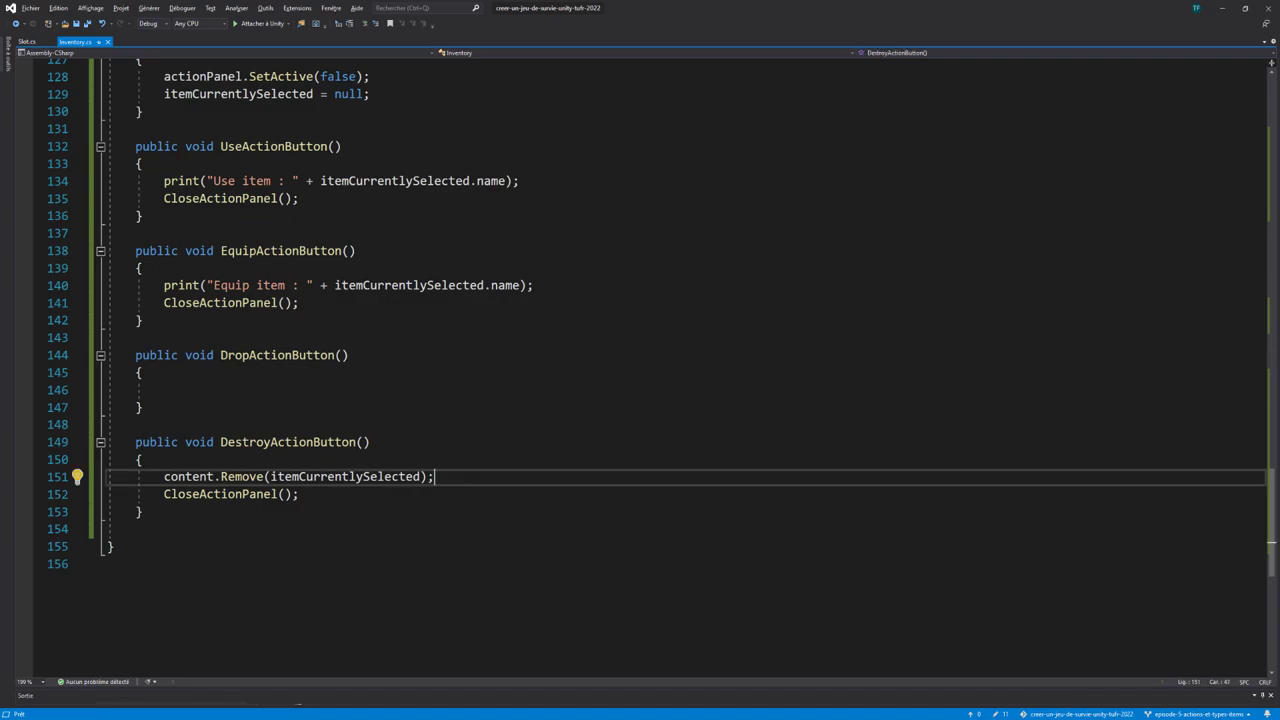
pyautogui.press('Return')
pyautogui.write('Refre')
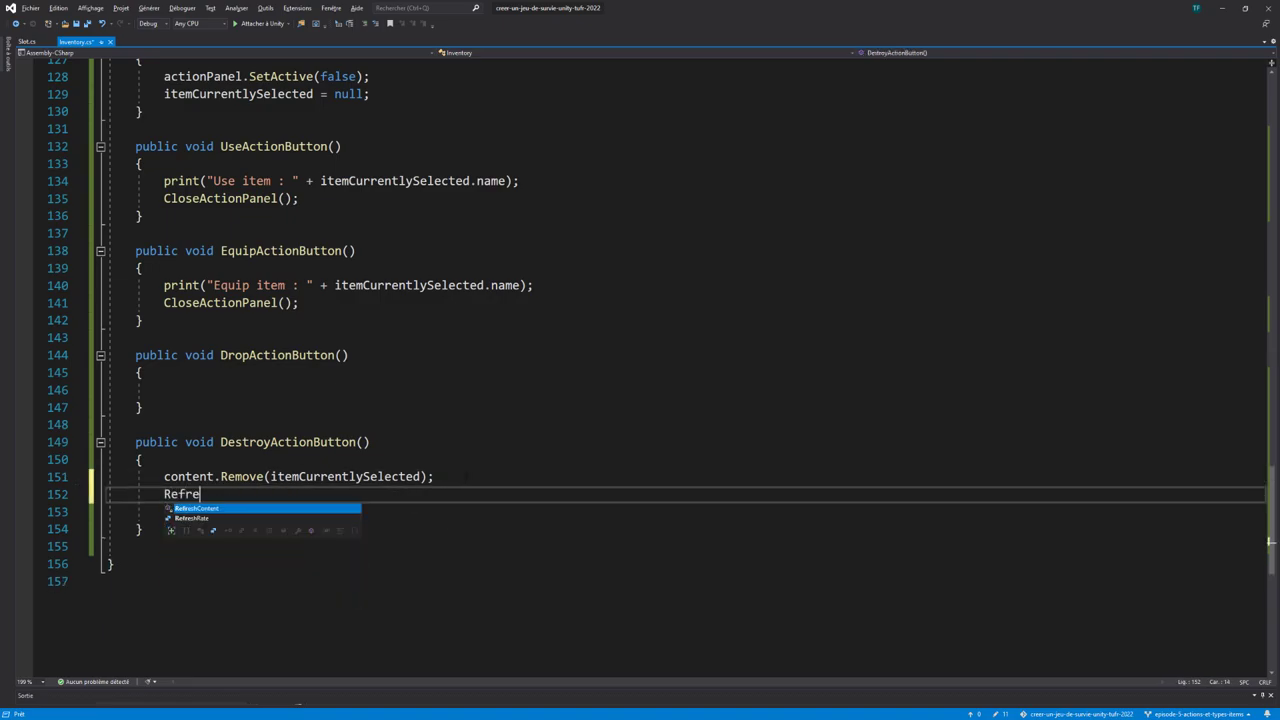
pyautogui.press('Tab')
pyautogui.write('();')
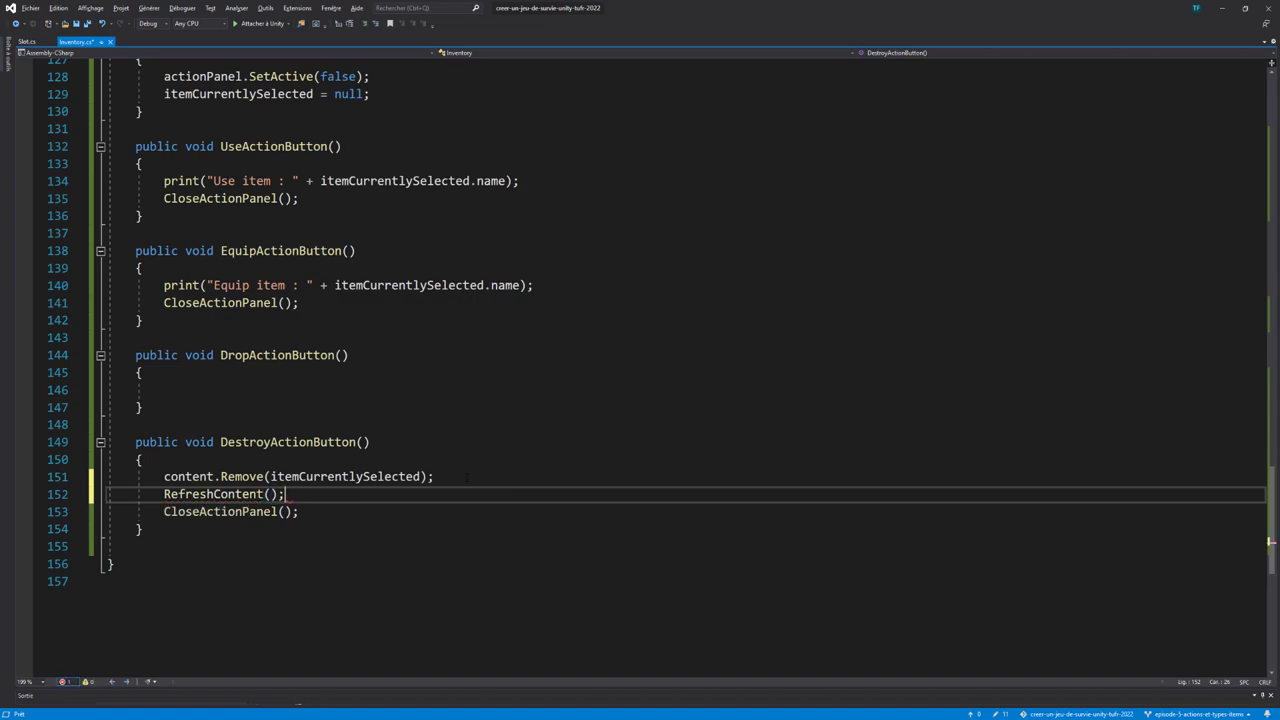
pyautogui.hotkey('ctrl', 's')
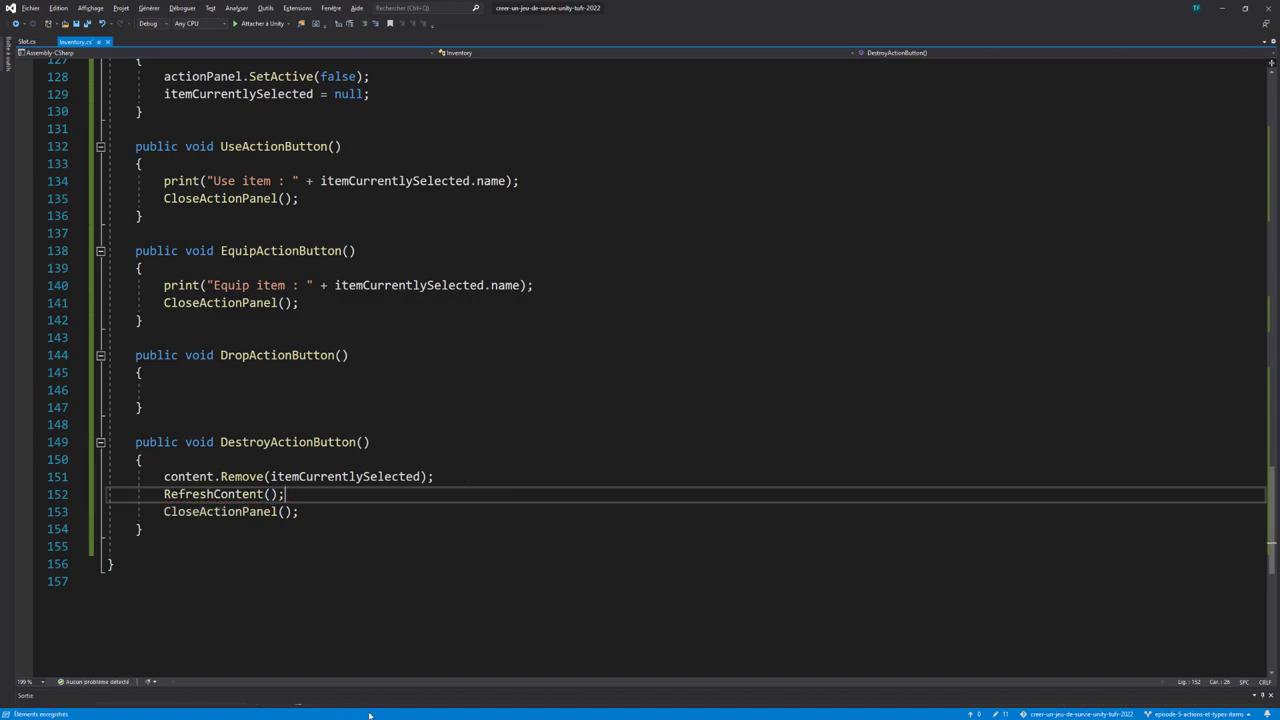
# Step: In Unity, assign the Transparent sprite to the Inventory's Empty Slot Visual and enter Play mode
pyautogui.hotkey('alt', 'Tab')
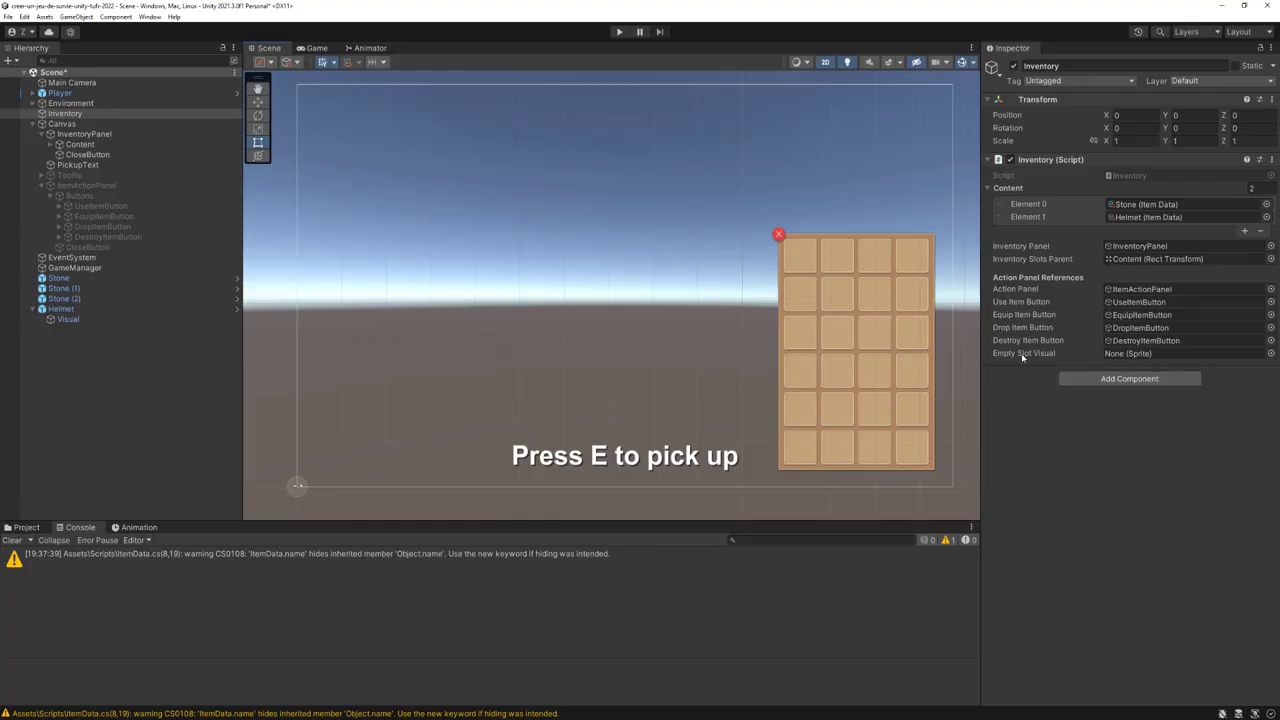
pyautogui.click(1028, 355)
pyautogui.click(1270, 354)
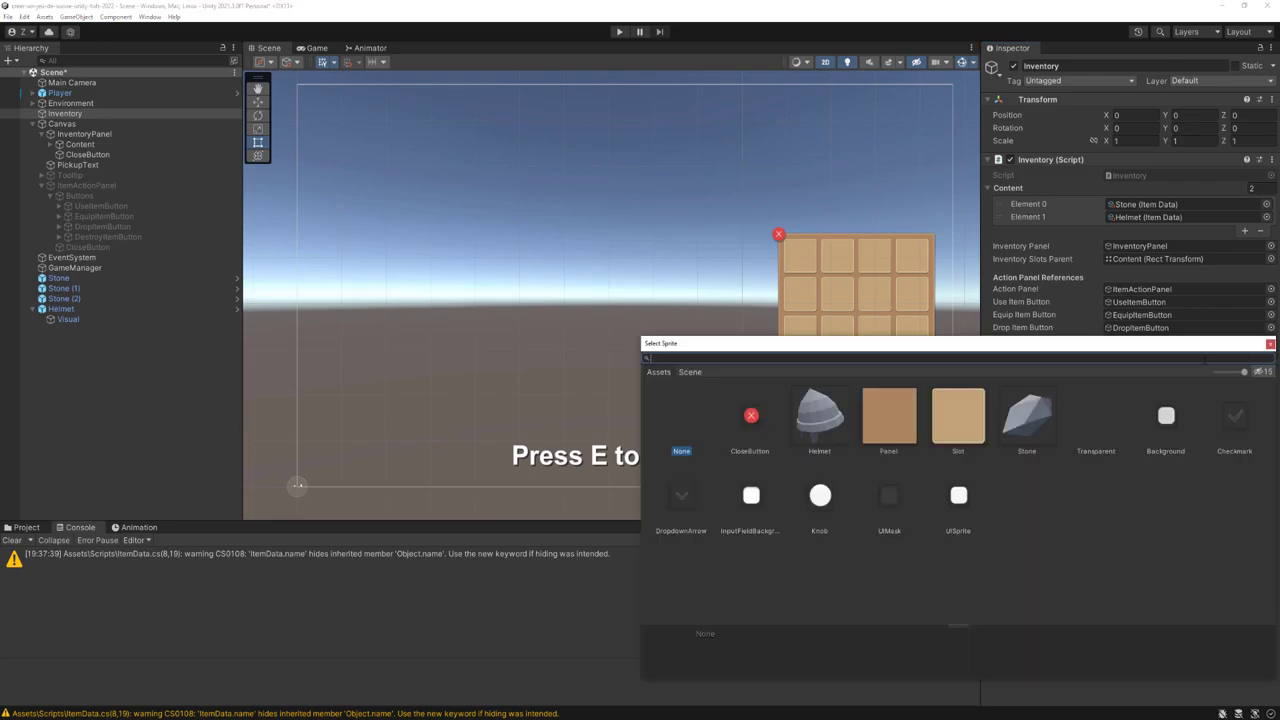
pyautogui.write('a')
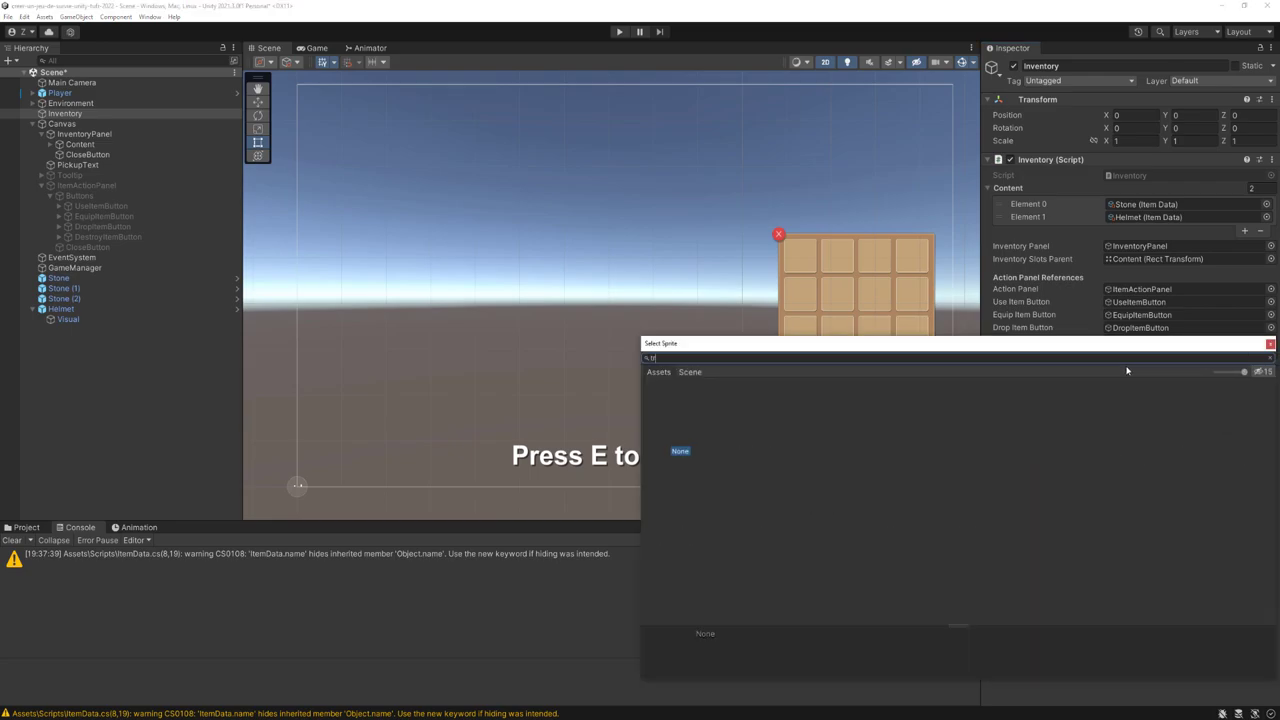
pyautogui.write('ns')
pyautogui.doubleClick(748, 432)
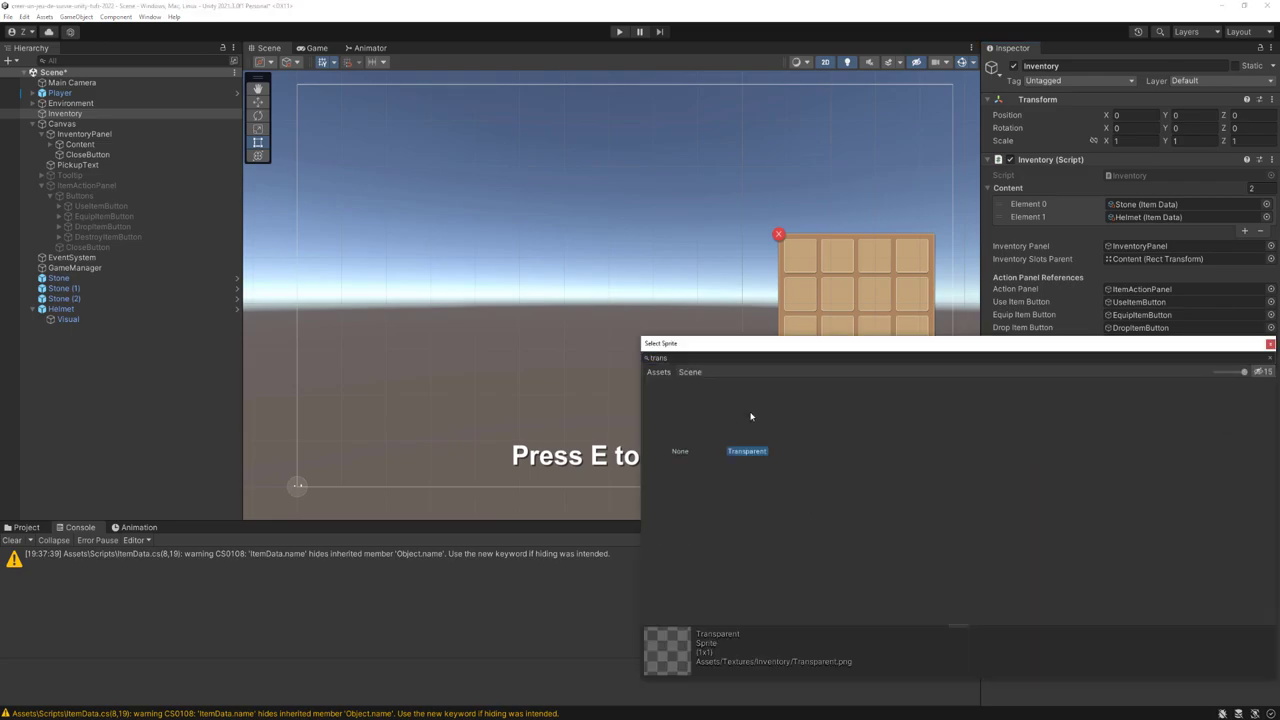
pyautogui.click(619, 31)
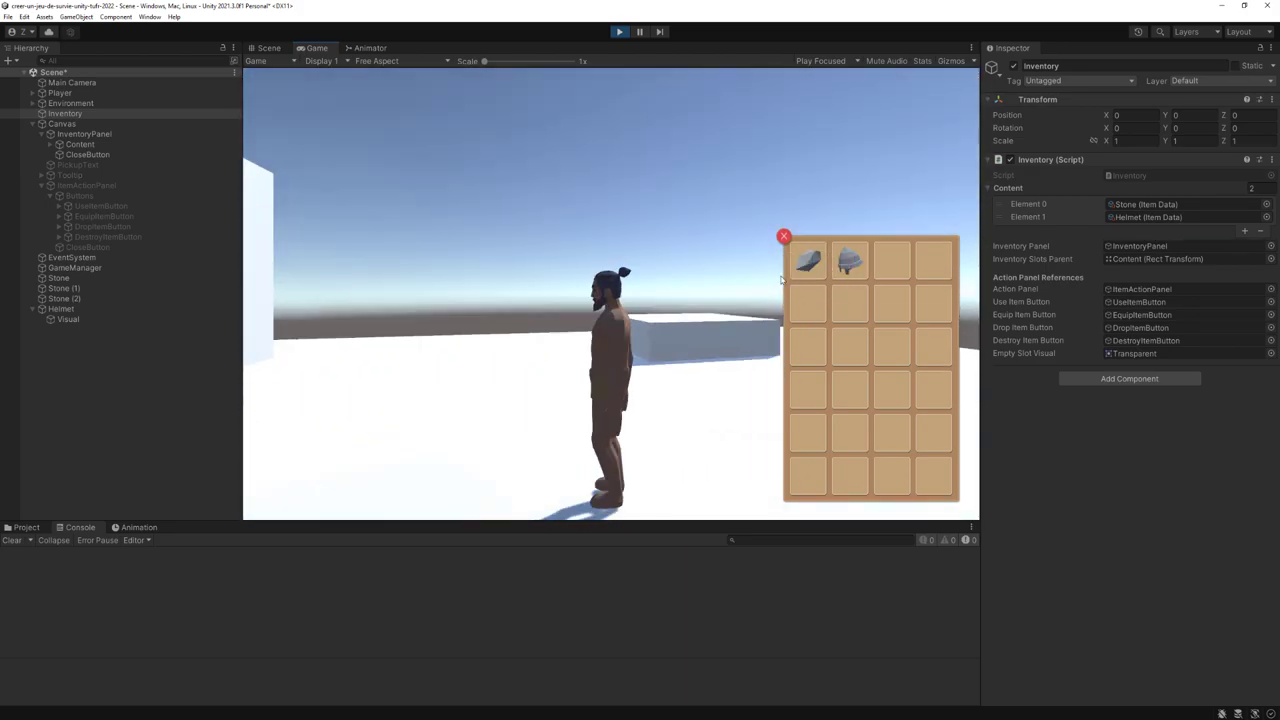
# Step: Open the Stone slot's action panel and destroy the Stone
pyautogui.click(810, 266)
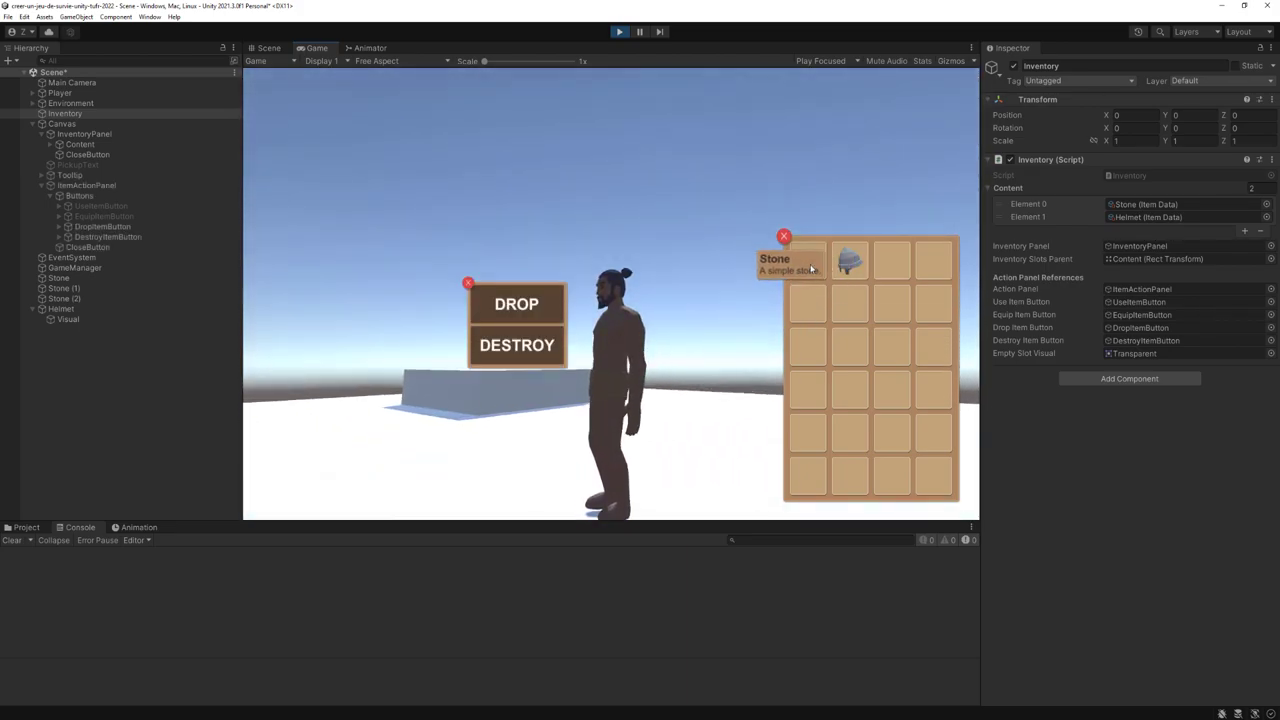
pyautogui.click(537, 342)
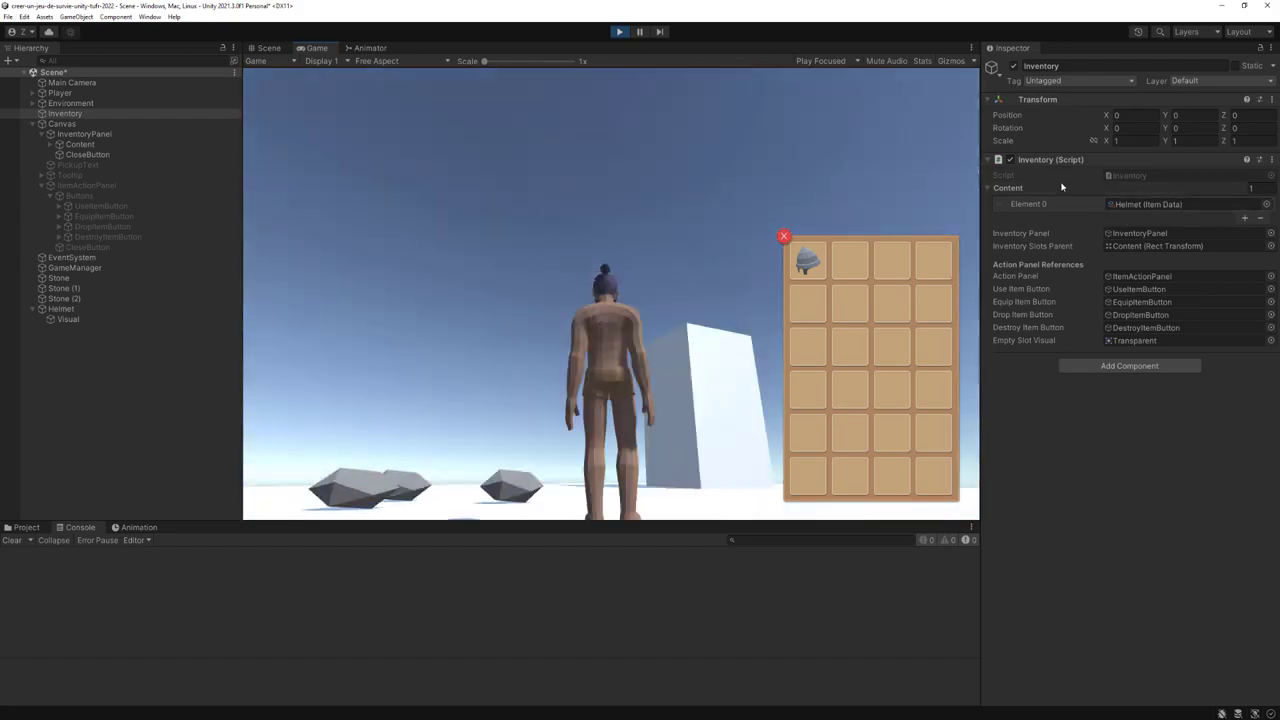
pyautogui.moveTo(811, 244)
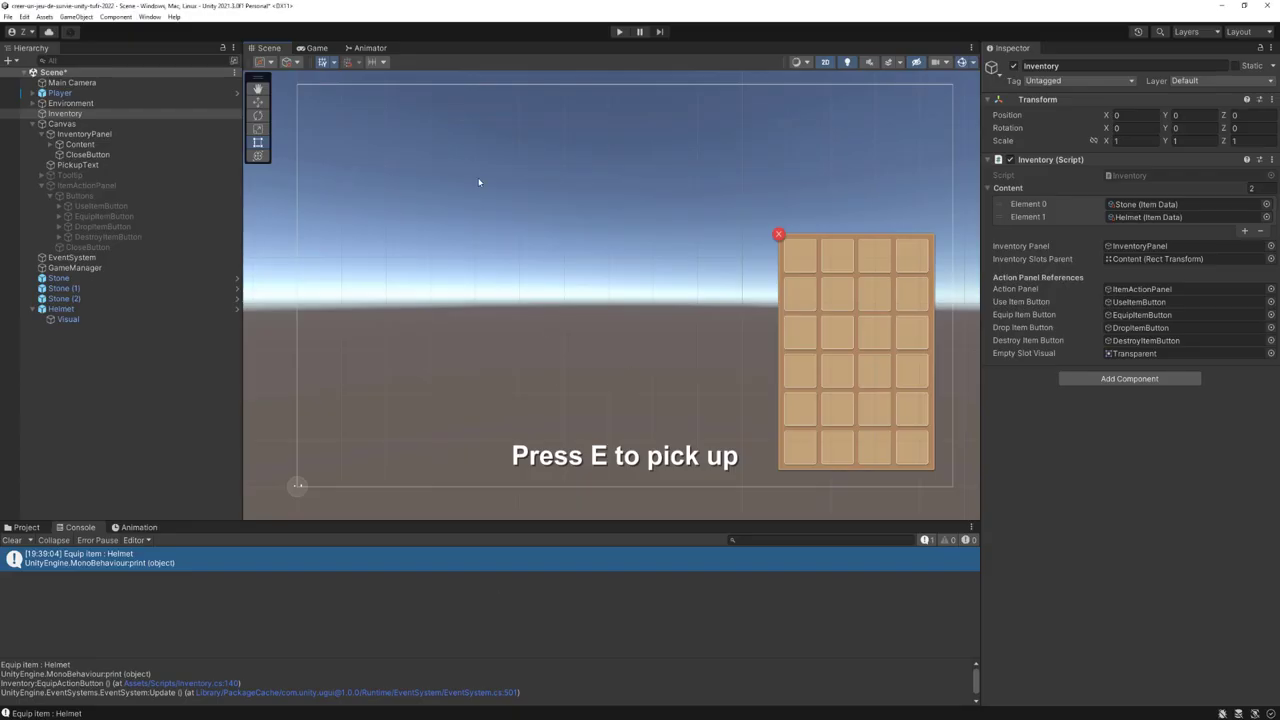
# Step: Switch the Scene view to 3D perspective, select the Player and frame it
pyautogui.scroll(-1, 479, 182)
pyautogui.scroll(1, 466, 94)
pyautogui.scroll(1, 279, 145)
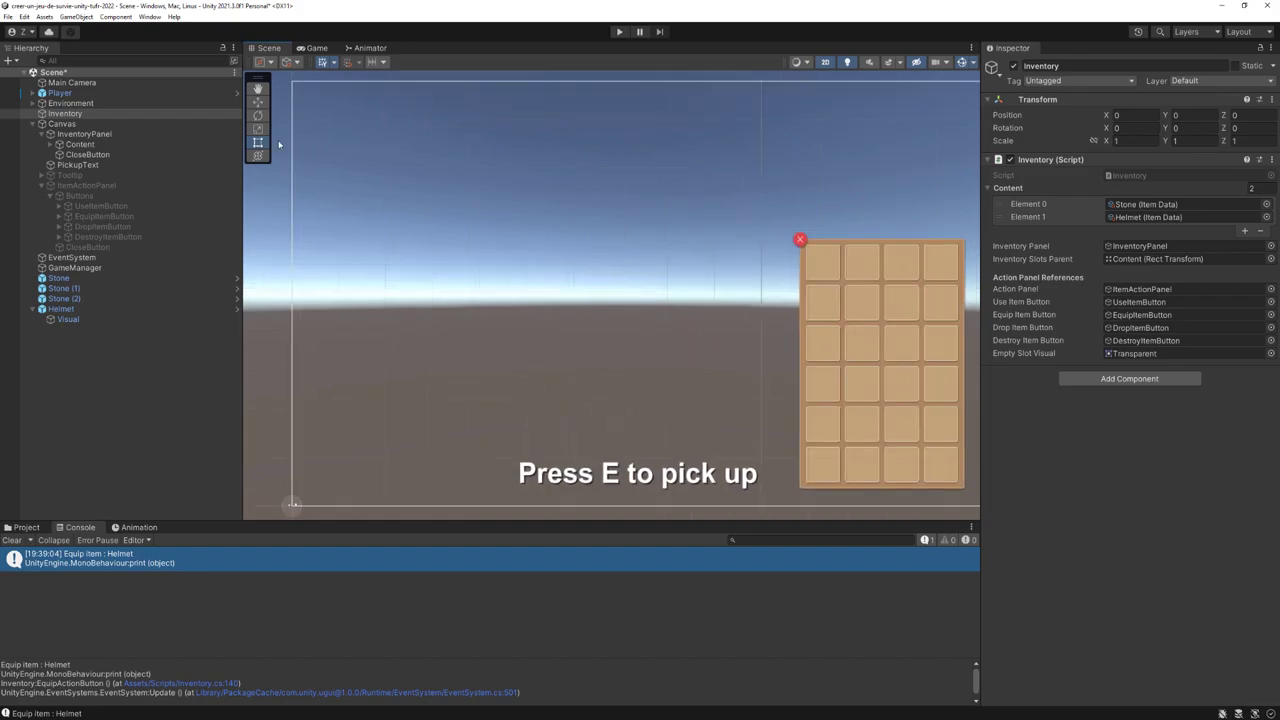
pyautogui.click(825, 62)
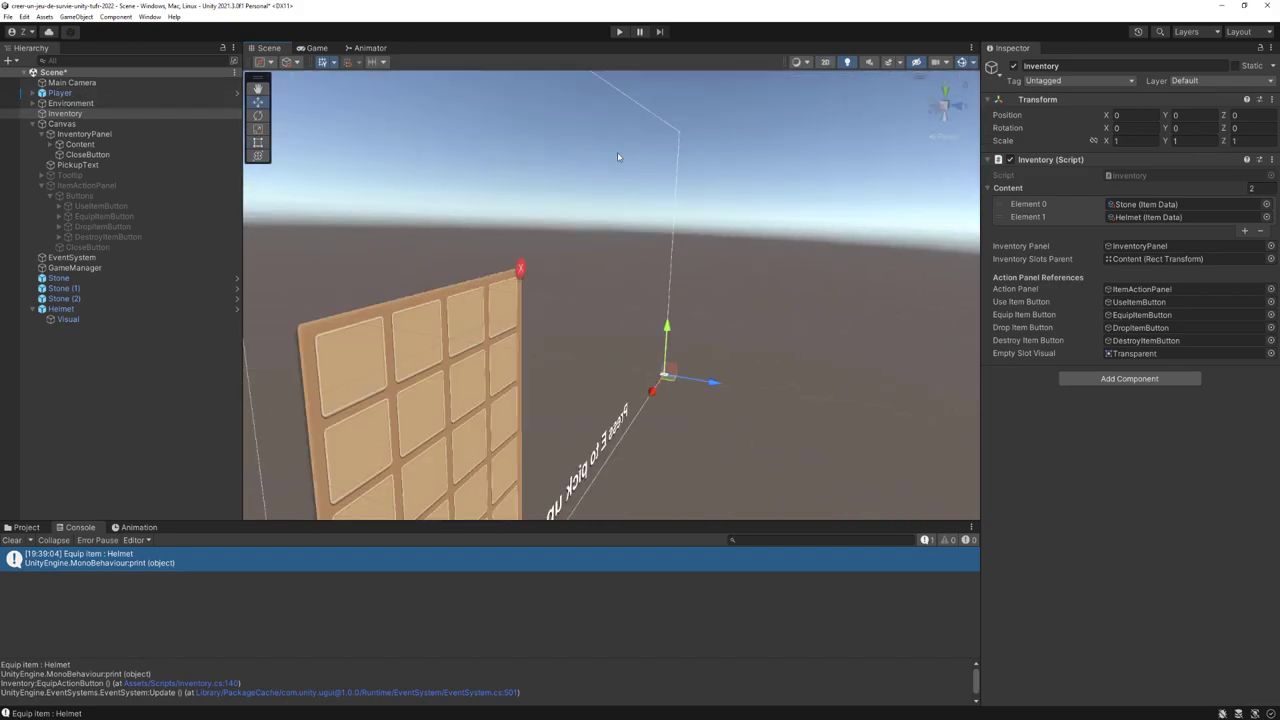
pyautogui.click(60, 92)
pyautogui.scroll(2, 557, 314)
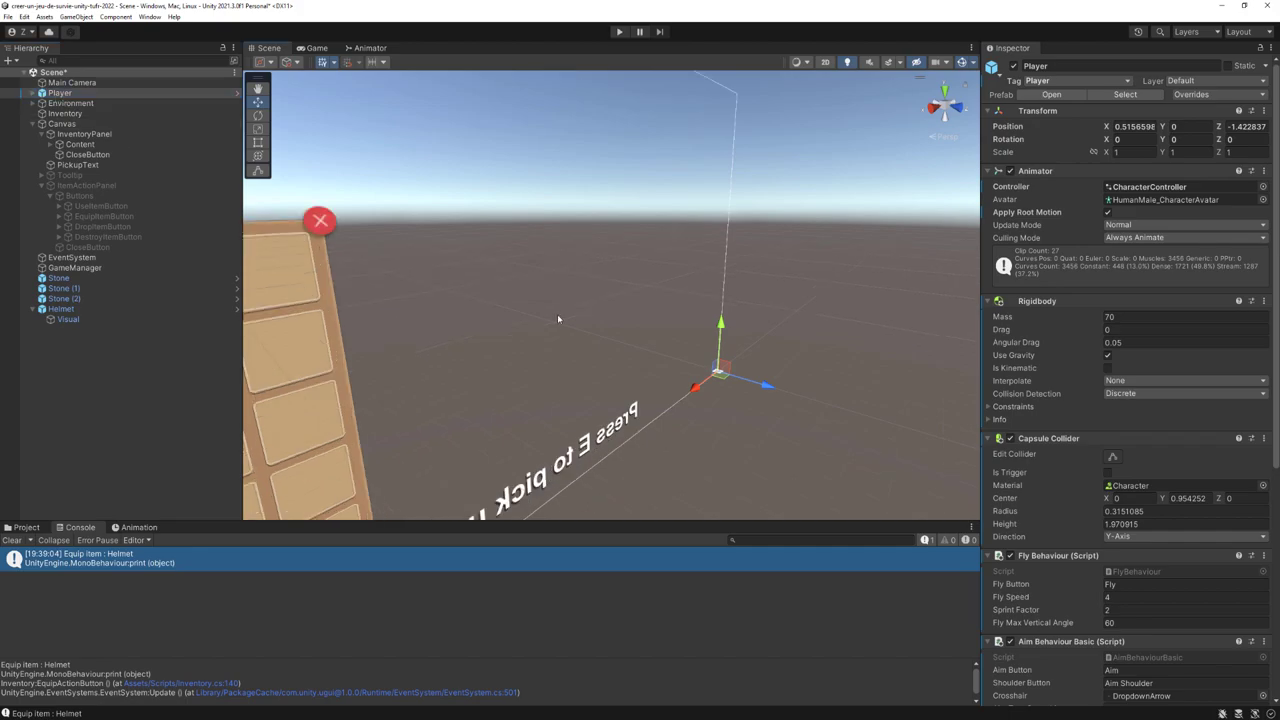
pyautogui.press('f')
pyautogui.moveTo(557, 314)
pyautogui.keyDown('alt'); pyautogui.mouseDown()
pyautogui.moveTo(399, 242)
pyautogui.moveTo(270, 220)
pyautogui.mouseUp(); pyautogui.keyUp('alt')
pyautogui.click(35, 93)
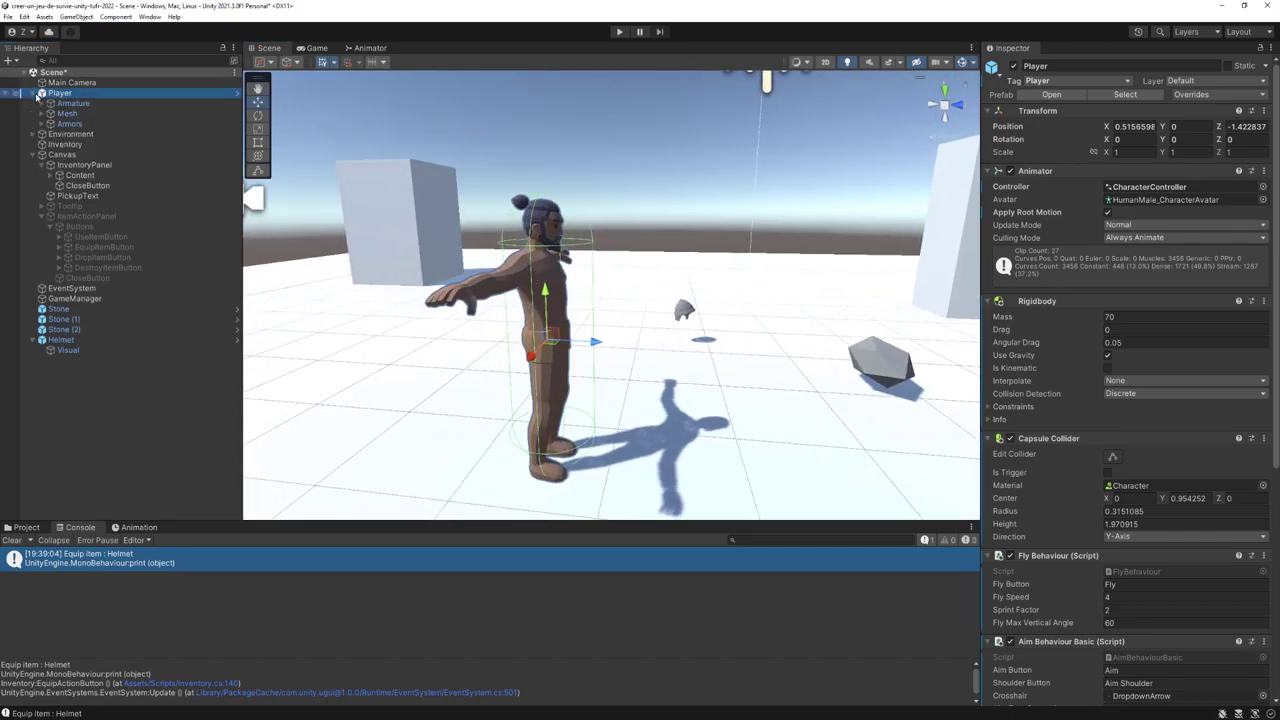
# Step: Create an empty child object under Player and name it DropPoint
pyautogui.rightClick(68, 97)
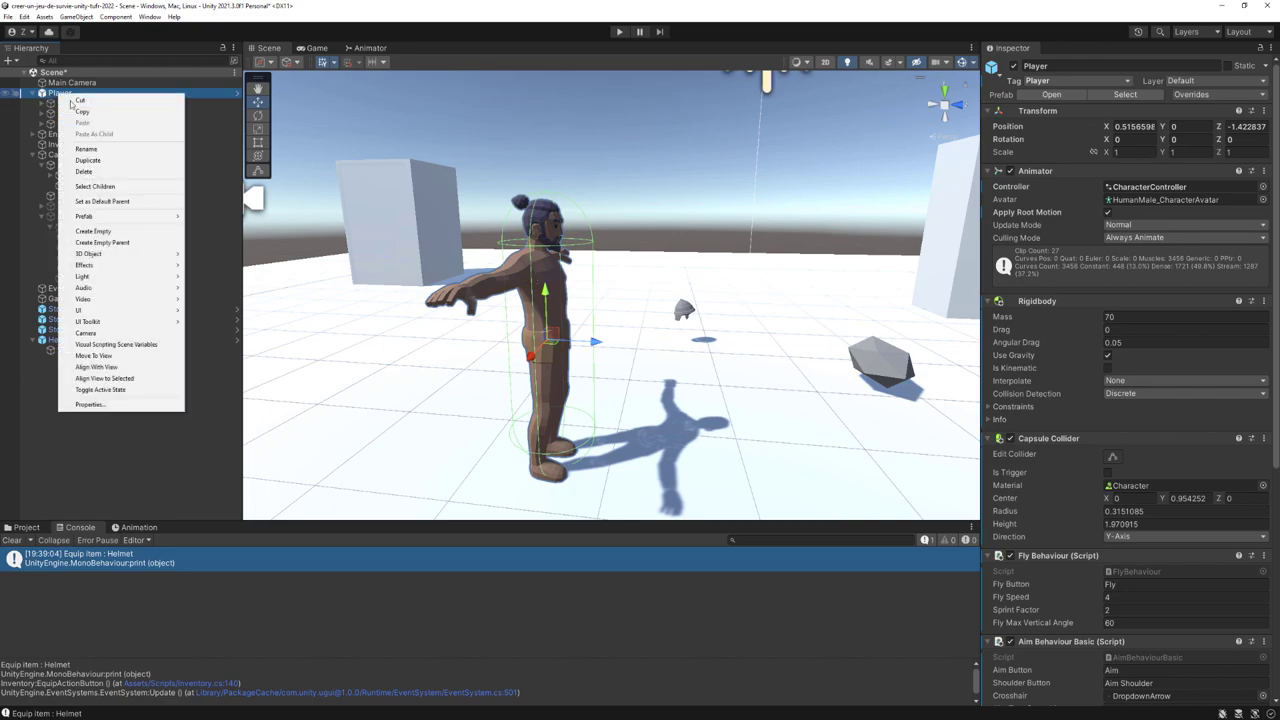
pyautogui.click(93, 231)
pyautogui.scroll(1, 497, 373)
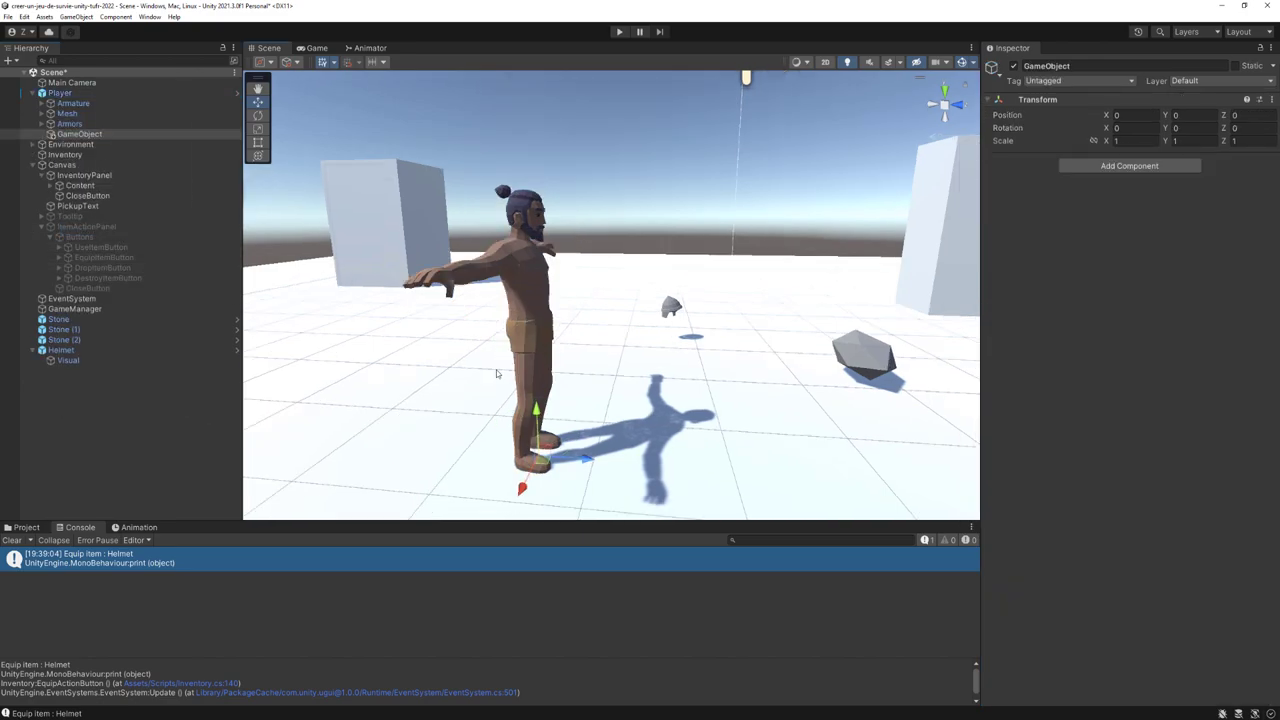
pyautogui.click(1047, 66)
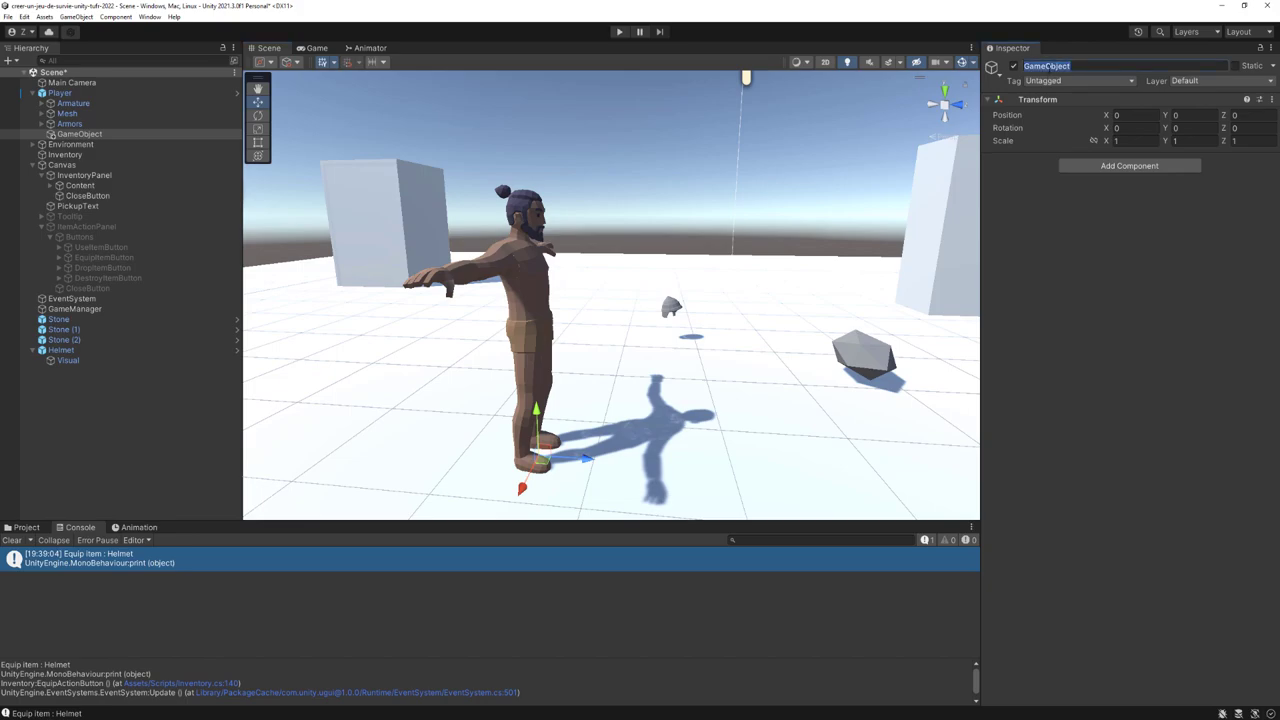
pyautogui.write('DropPoint')
pyautogui.press('Return')
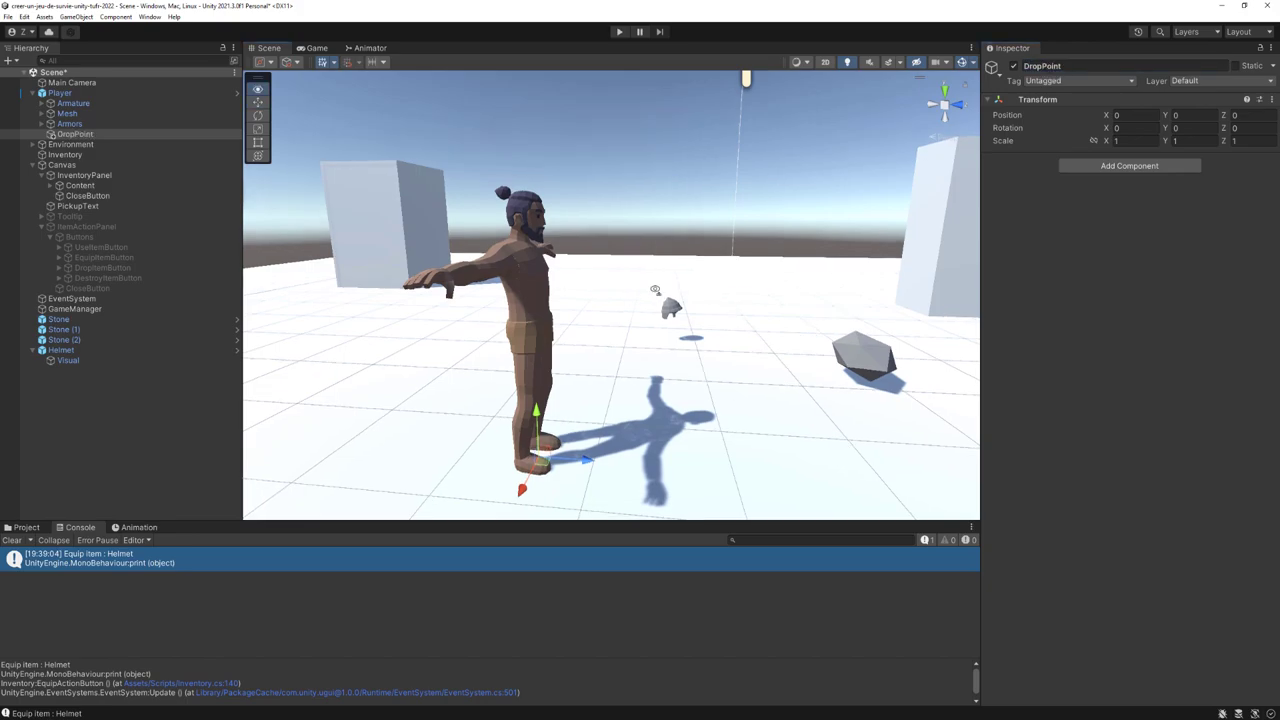
# Step: Move DropPoint to chest height just in front of the character (0, 1.4, 0.5)
pyautogui.moveTo(536, 420)
pyautogui.mouseDown()
pyautogui.moveTo(575, 284)
pyautogui.moveTo(660, 280)
pyautogui.mouseUp()
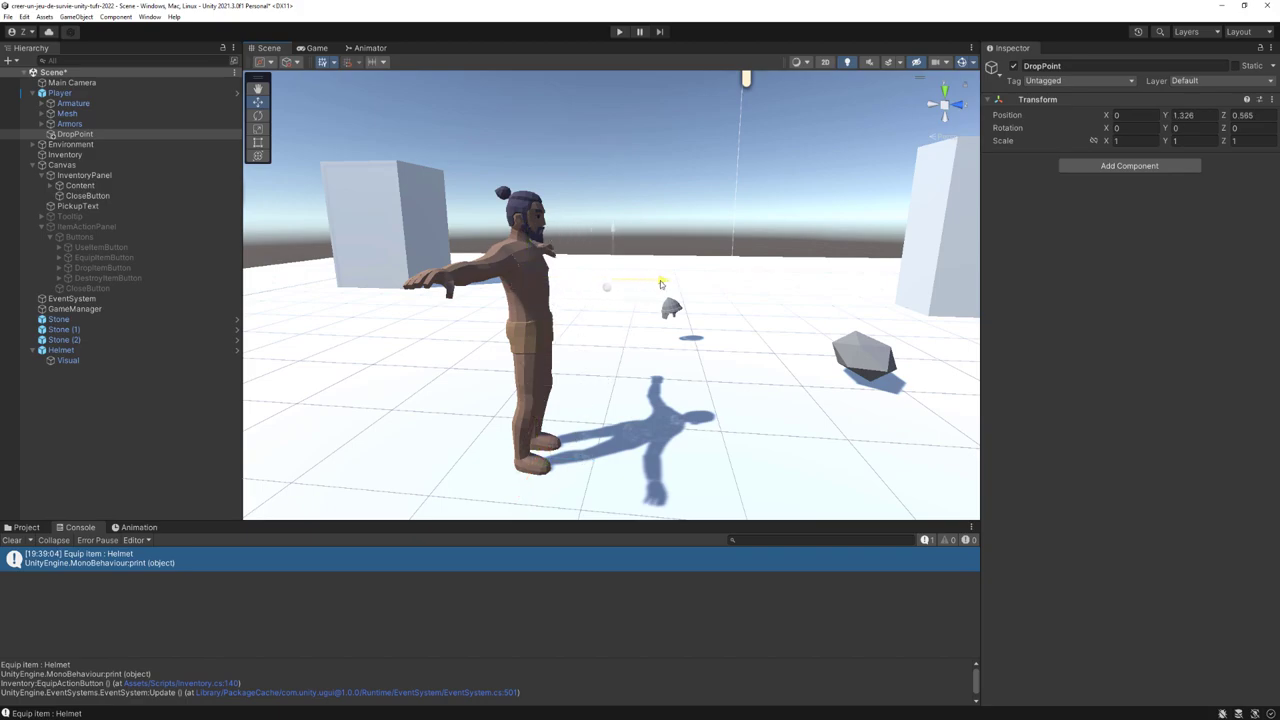
pyautogui.moveTo(660, 280); pyautogui.dragTo(671, 214, button='middle')
pyautogui.moveTo(671, 214)
pyautogui.keyDown('alt'); pyautogui.mouseDown()
pyautogui.moveTo(610, 312)
pyautogui.moveTo(588, 315)
pyautogui.mouseUp(); pyautogui.keyUp('alt')
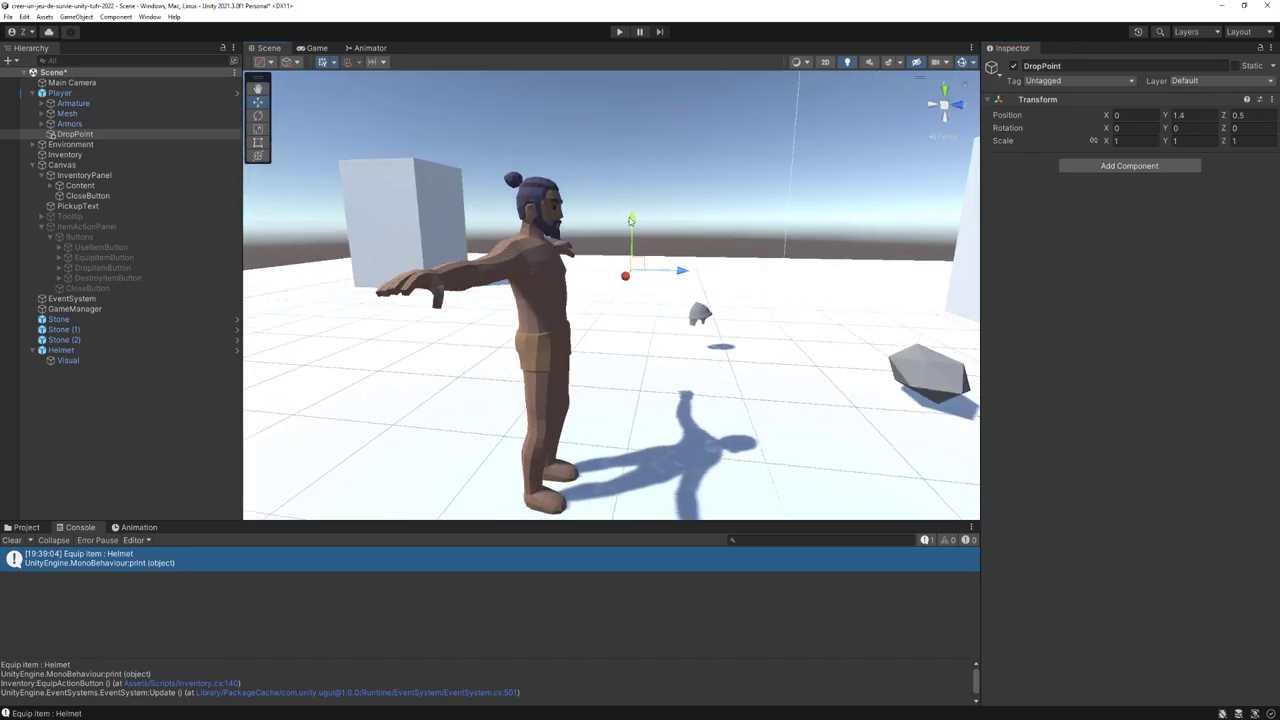
pyautogui.scroll(3, 651, 258)
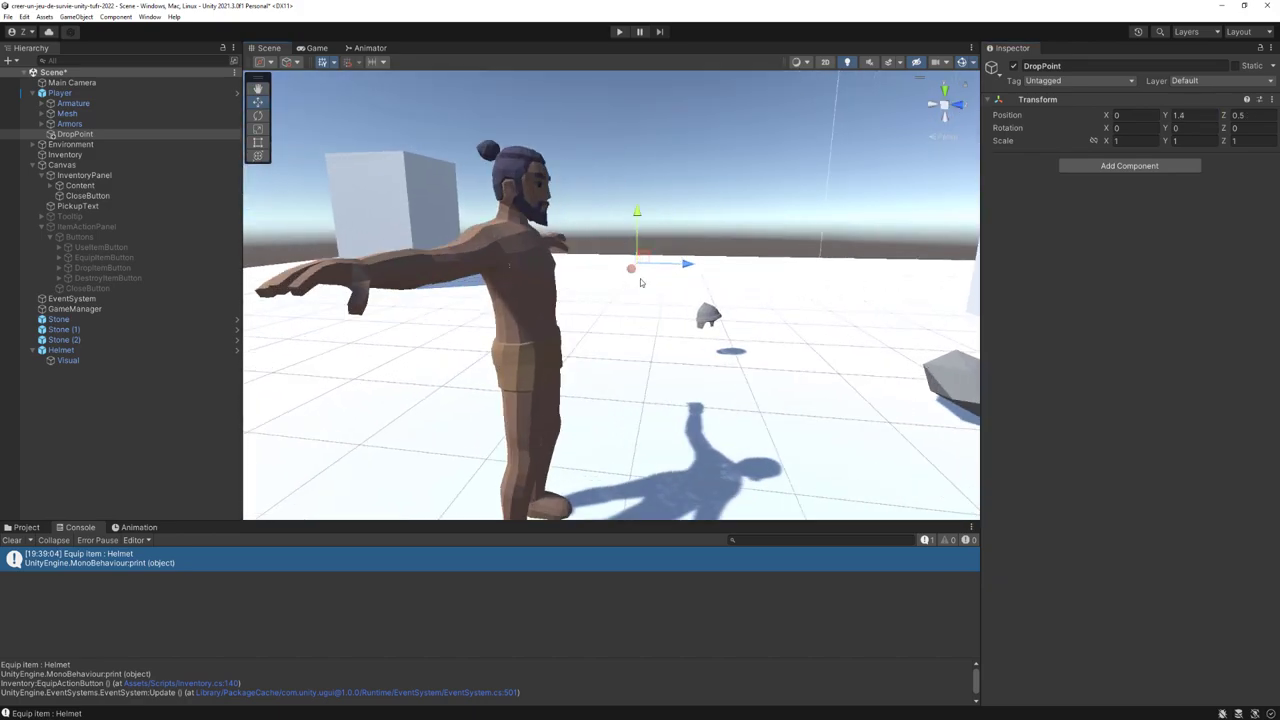
pyautogui.keyDown('alt'); pyautogui.moveTo(641, 283); pyautogui.dragTo(692, 300); pyautogui.keyUp('alt')
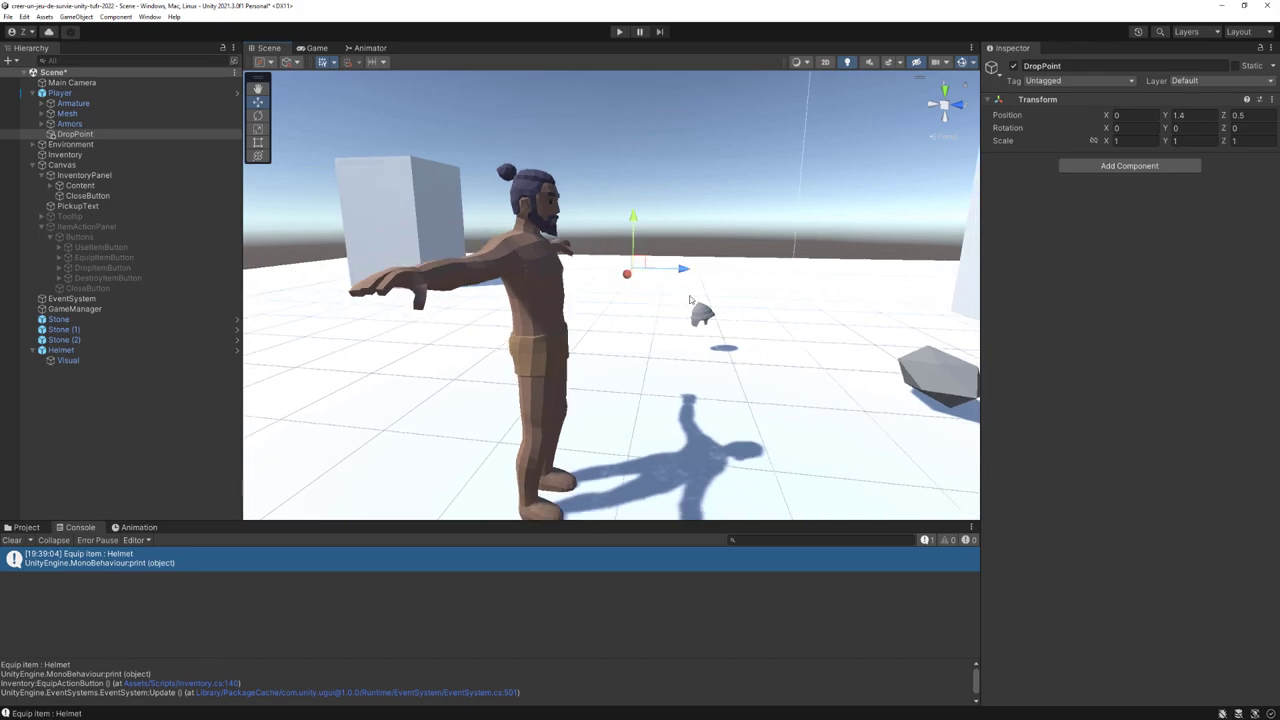
pyautogui.moveTo(638, 256)
pyautogui.keyDown('alt'); pyautogui.mouseDown()
pyautogui.moveTo(611, 191)
pyautogui.moveTo(650, 214)
pyautogui.mouseUp(); pyautogui.keyUp('alt')
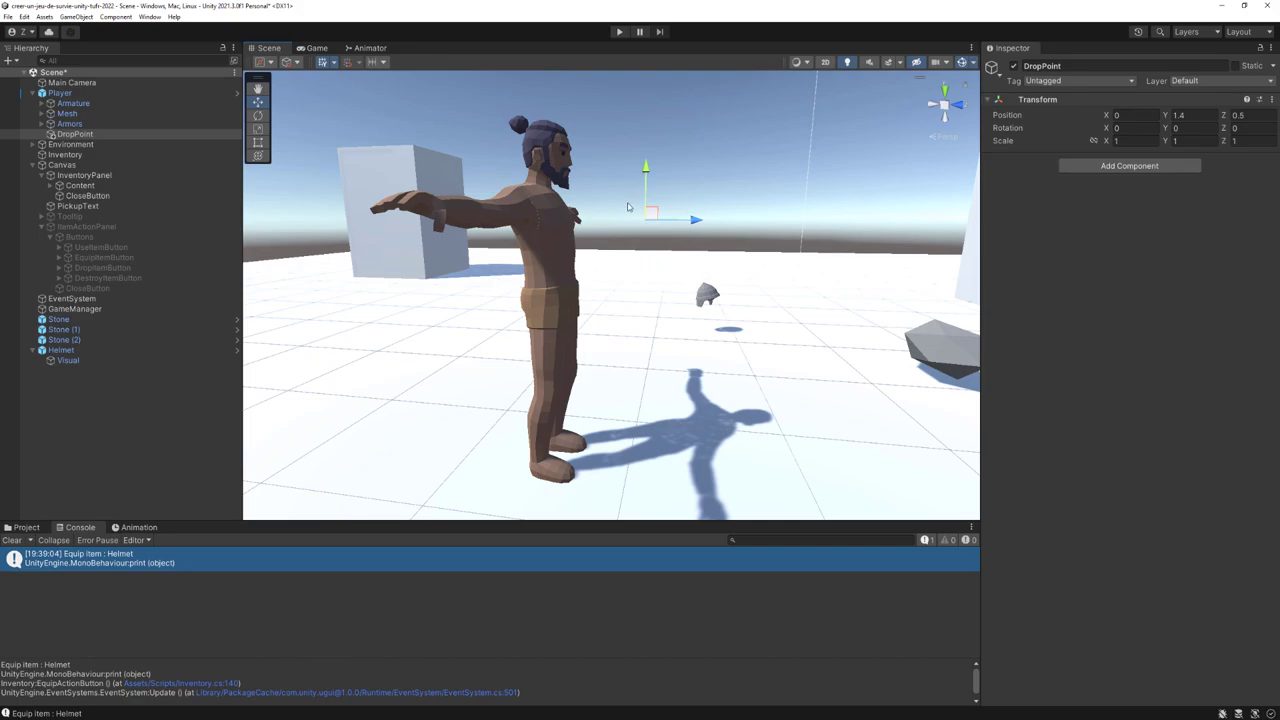
pyautogui.moveTo(630, 208)
pyautogui.keyDown('alt'); pyautogui.mouseDown()
pyautogui.moveTo(642, 252)
pyautogui.moveTo(602, 319)
pyautogui.mouseUp(); pyautogui.keyUp('alt')
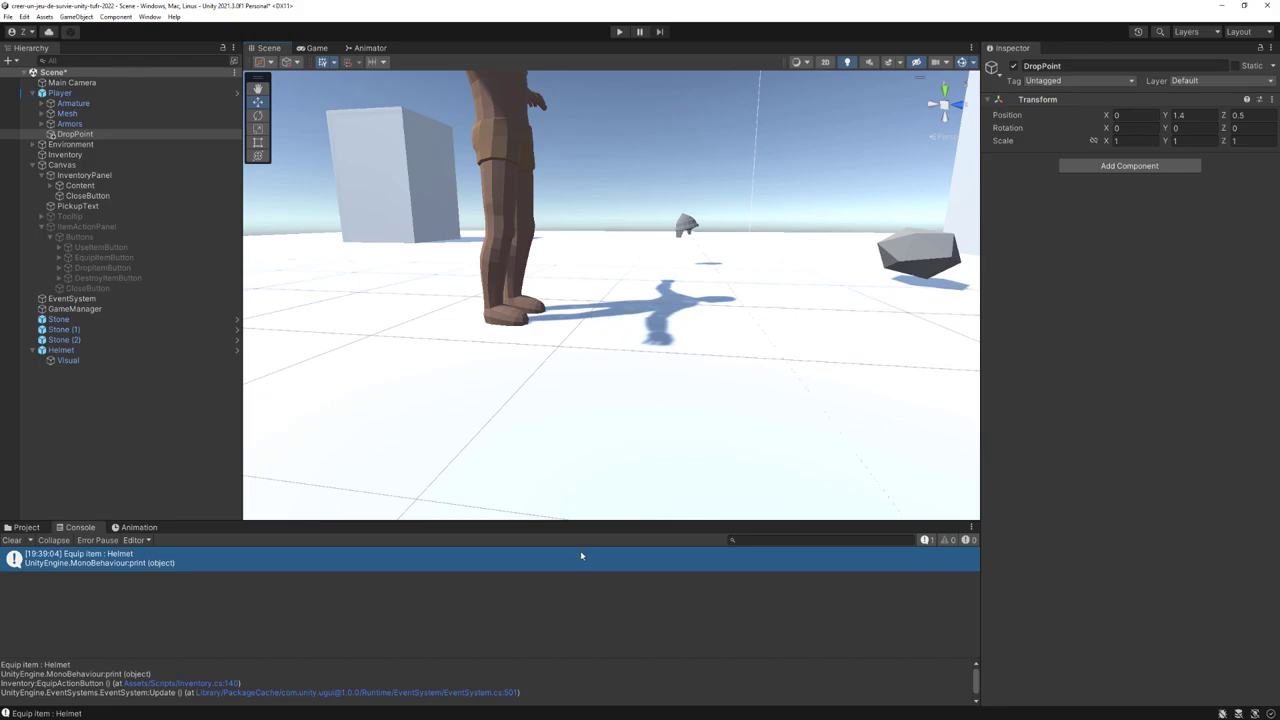
pyautogui.moveTo(724, 195)
pyautogui.keyDown('alt'); pyautogui.mouseDown()
pyautogui.moveTo(620, 277)
pyautogui.moveTo(650, 269)
pyautogui.mouseUp(); pyautogui.keyUp('alt')
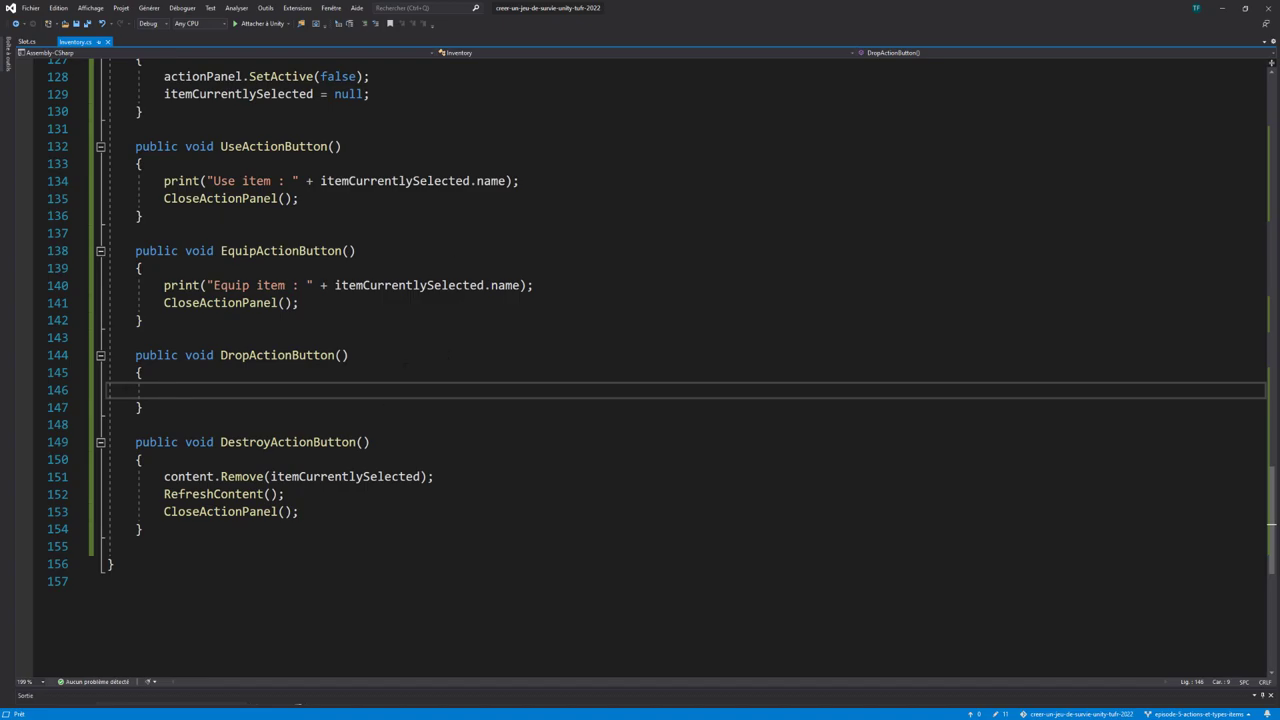
# Step: Below emptySlotVisual, declare '[SerializeField] private Transform dropPoint;' and save Inventory.cs
pyautogui.scroll(9, 409, 514)
pyautogui.scroll(10, 409, 514)
pyautogui.scroll(10, 409, 514)
pyautogui.scroll(5, 409, 514)
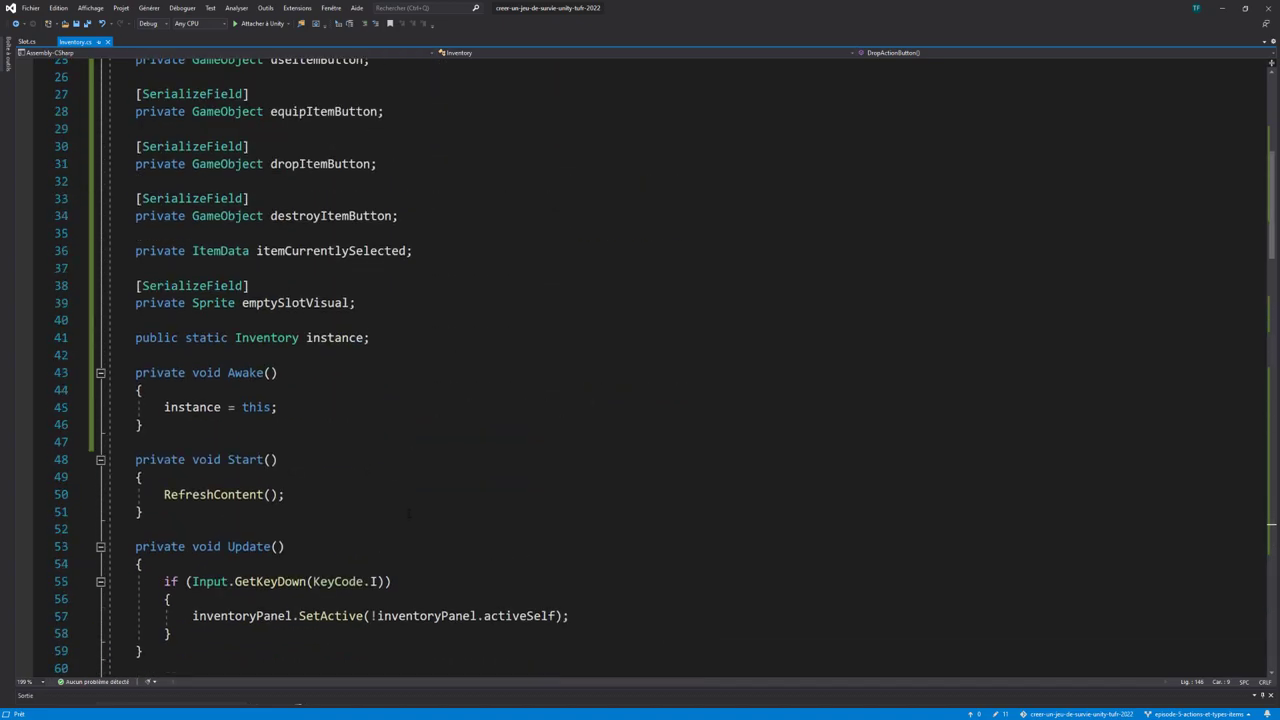
pyautogui.scroll(4, 409, 514)
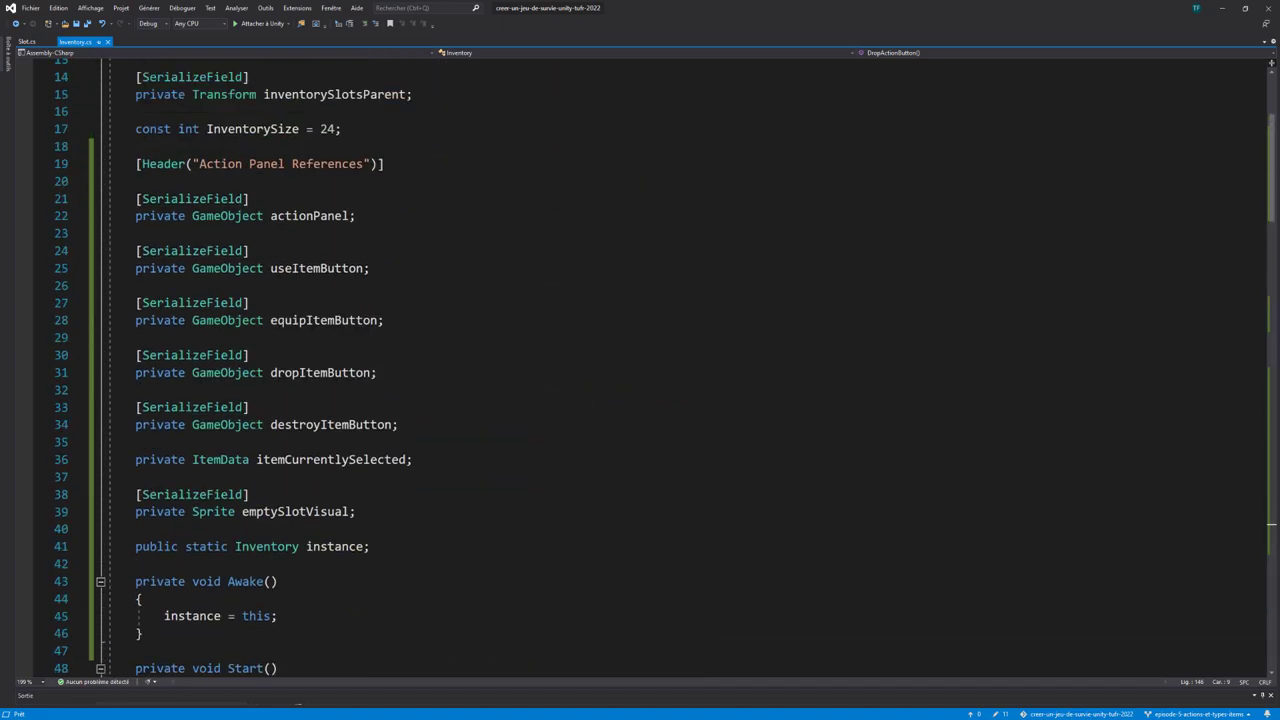
pyautogui.click(409, 529)
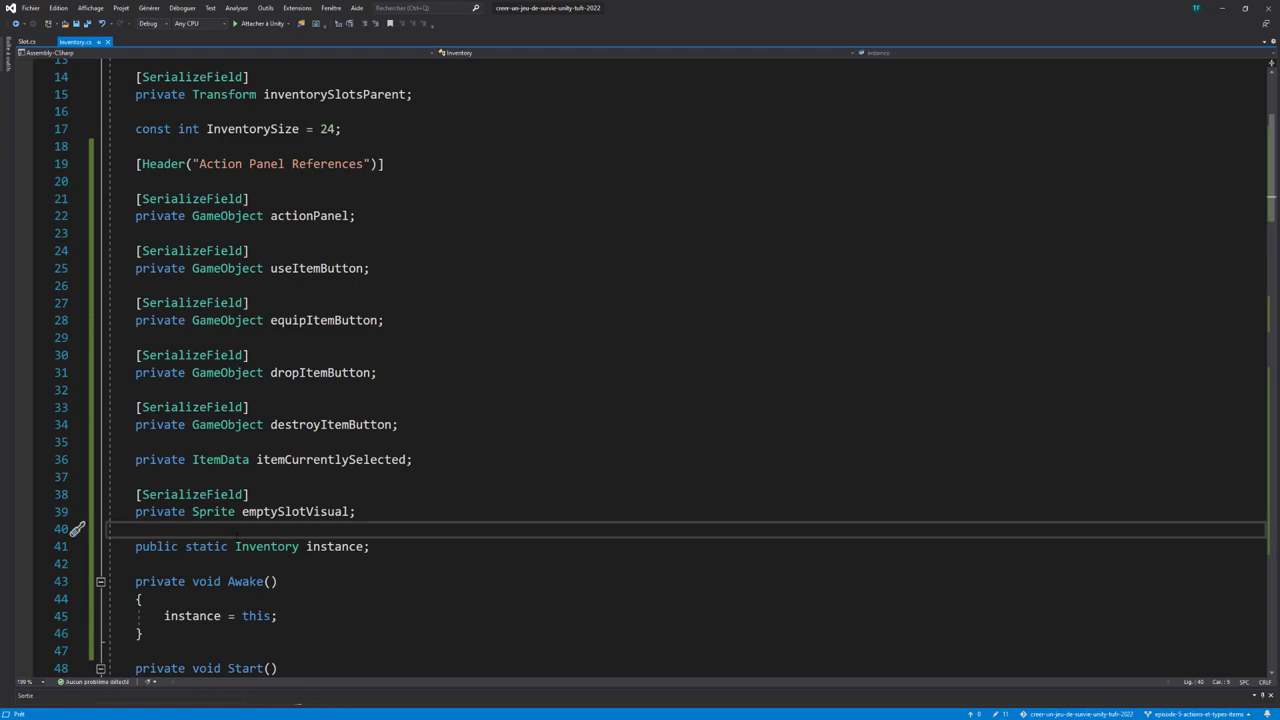
pyautogui.press('Return')
pyautogui.write('ser')
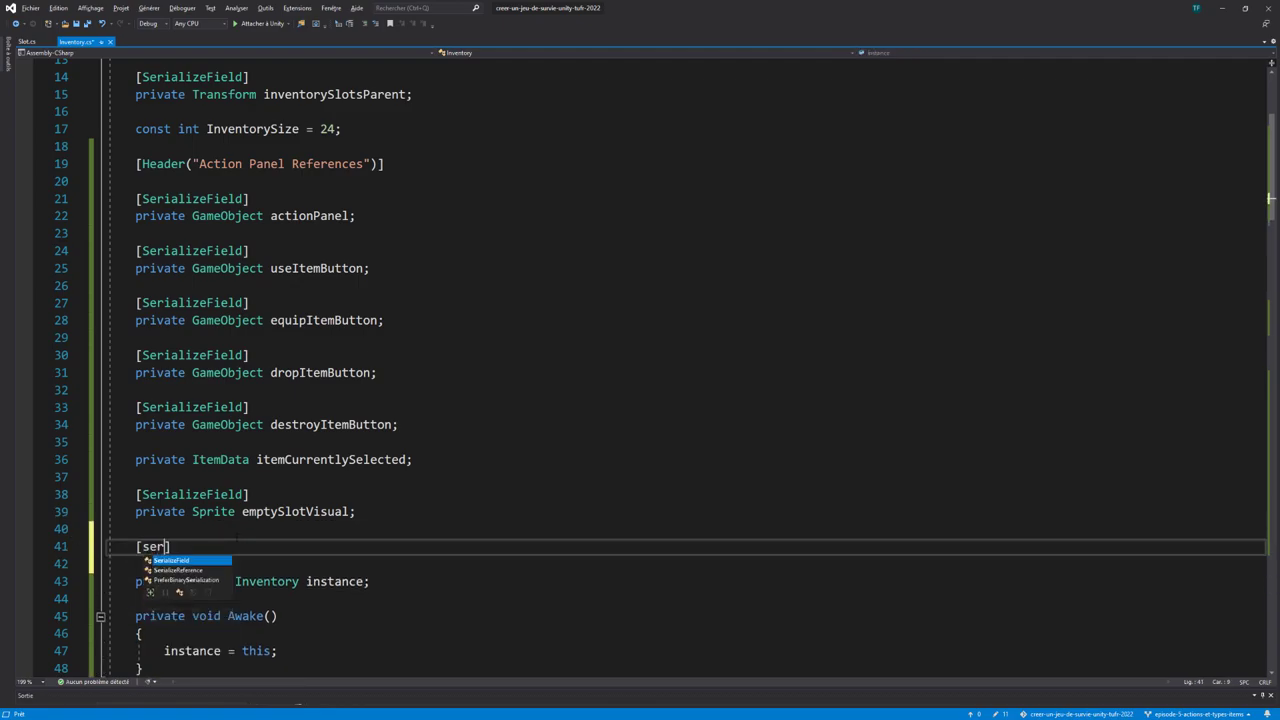
pyautogui.press('Tab')
pyautogui.press('Return')
pyautogui.write('priv')
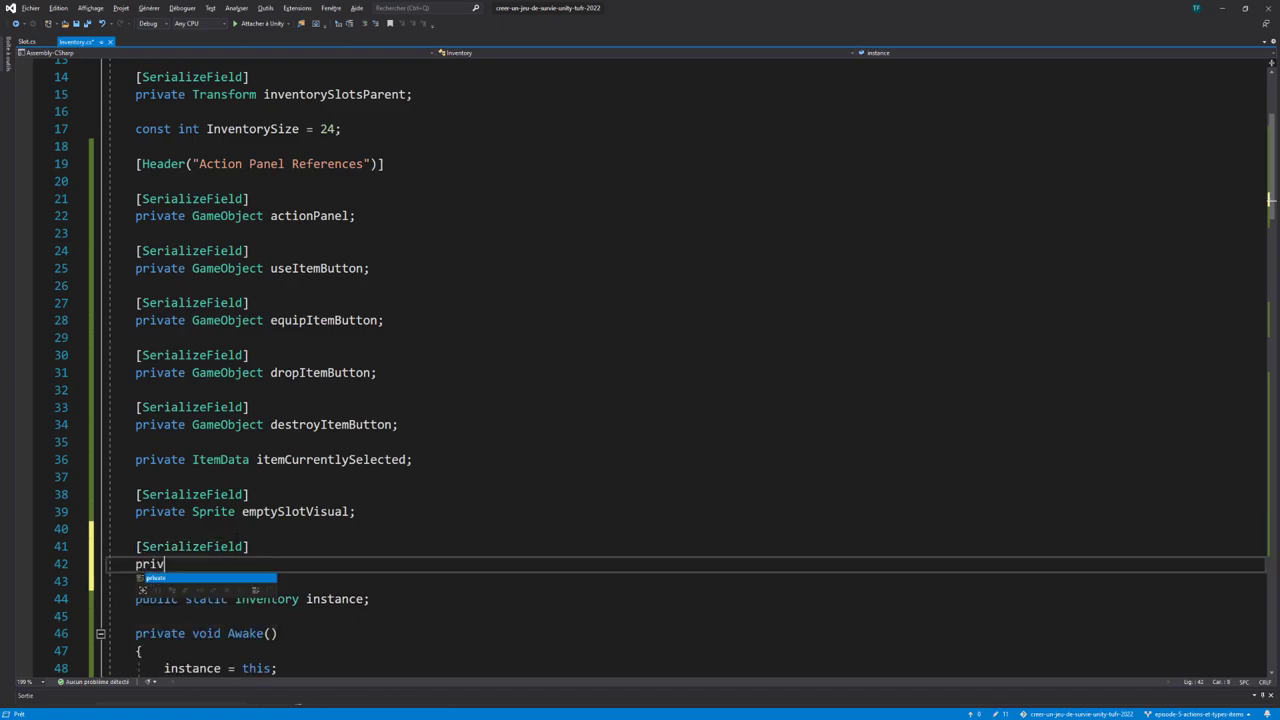
pyautogui.write('ate Tran')
pyautogui.press('Tab')
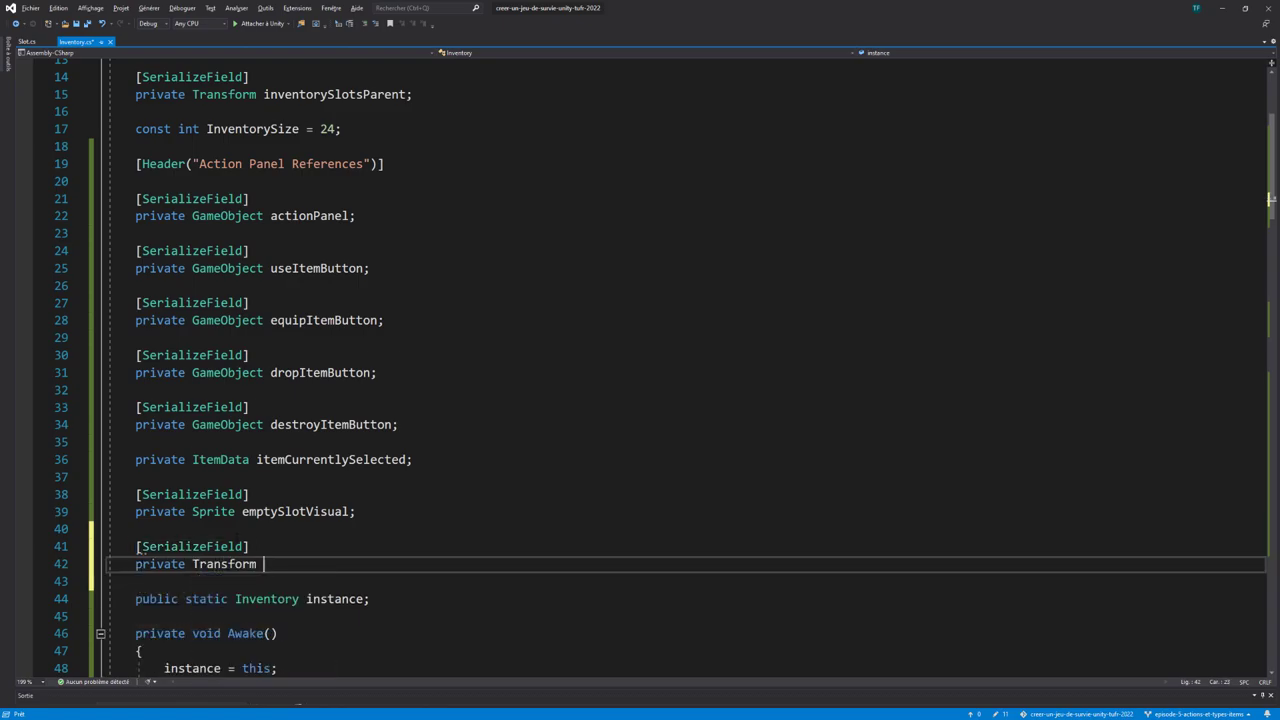
pyautogui.write('drop')
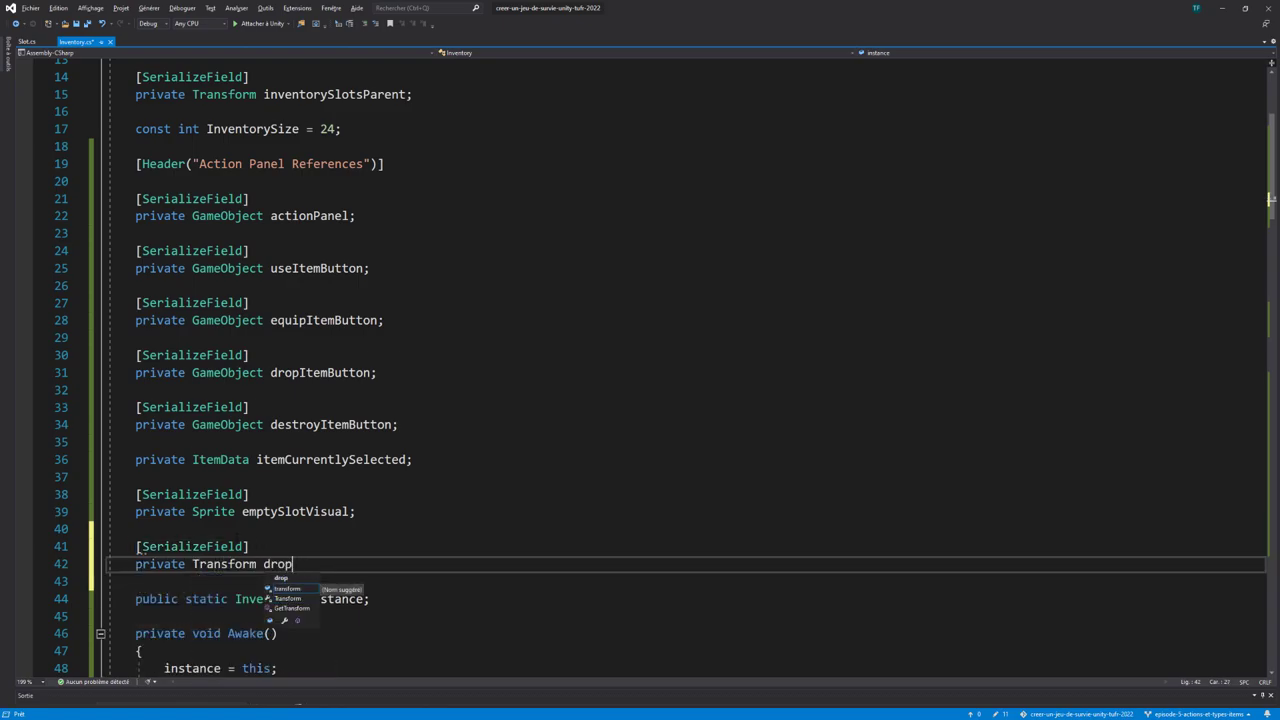
pyautogui.write('pont;')
pyautogui.hotkey('ctrl', 's')
pyautogui.scroll(-5, 468, 486)
pyautogui.scroll(-6, 468, 486)
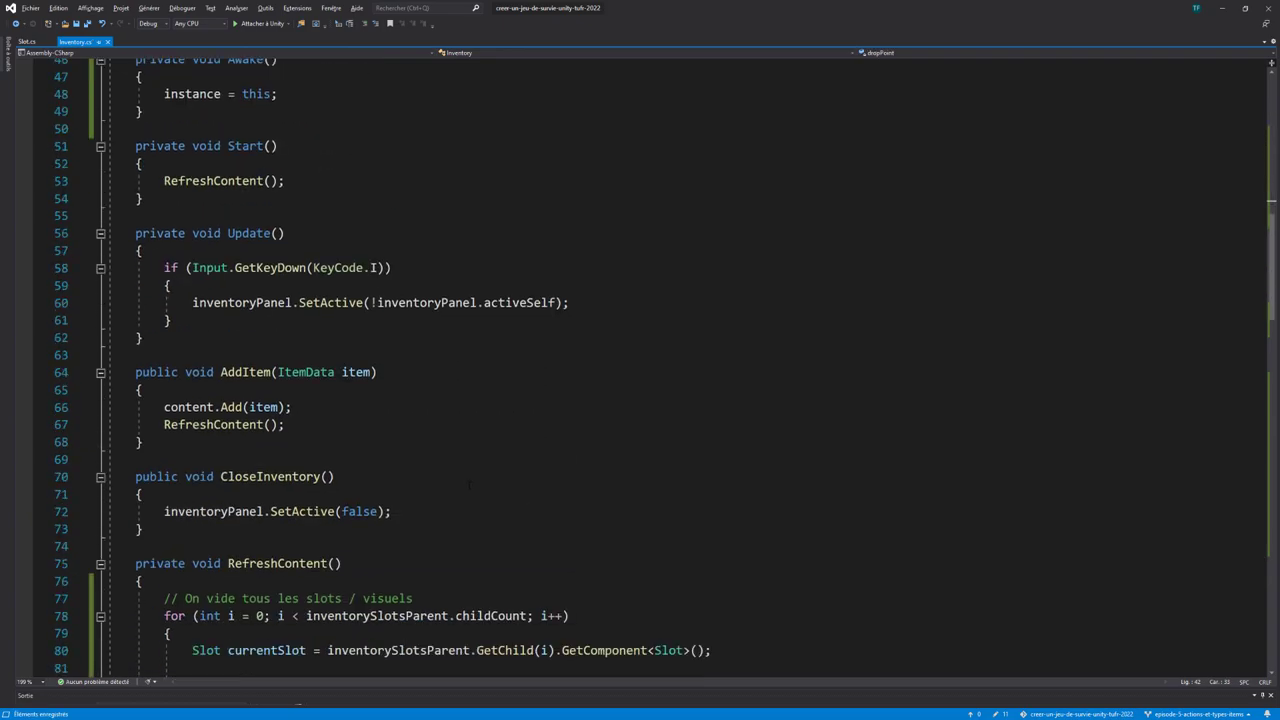
pyautogui.scroll(-10, 468, 486)
pyautogui.scroll(-4, 468, 487)
pyautogui.scroll(-10, 440, 465)
pyautogui.scroll(-3, 395, 432)
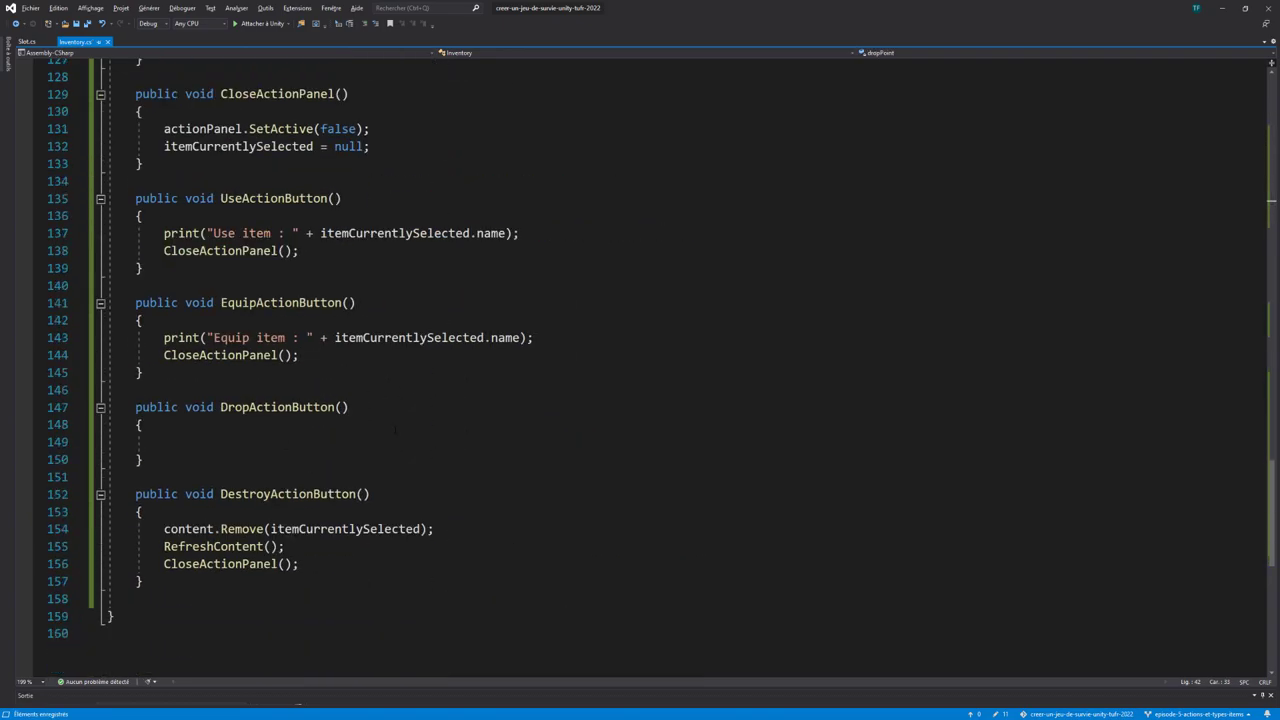
# Step: In DropActionButton, instantiate itemCurrentlySelected's prefab as a GameObject named instantiatedItem
pyautogui.click(238, 445)
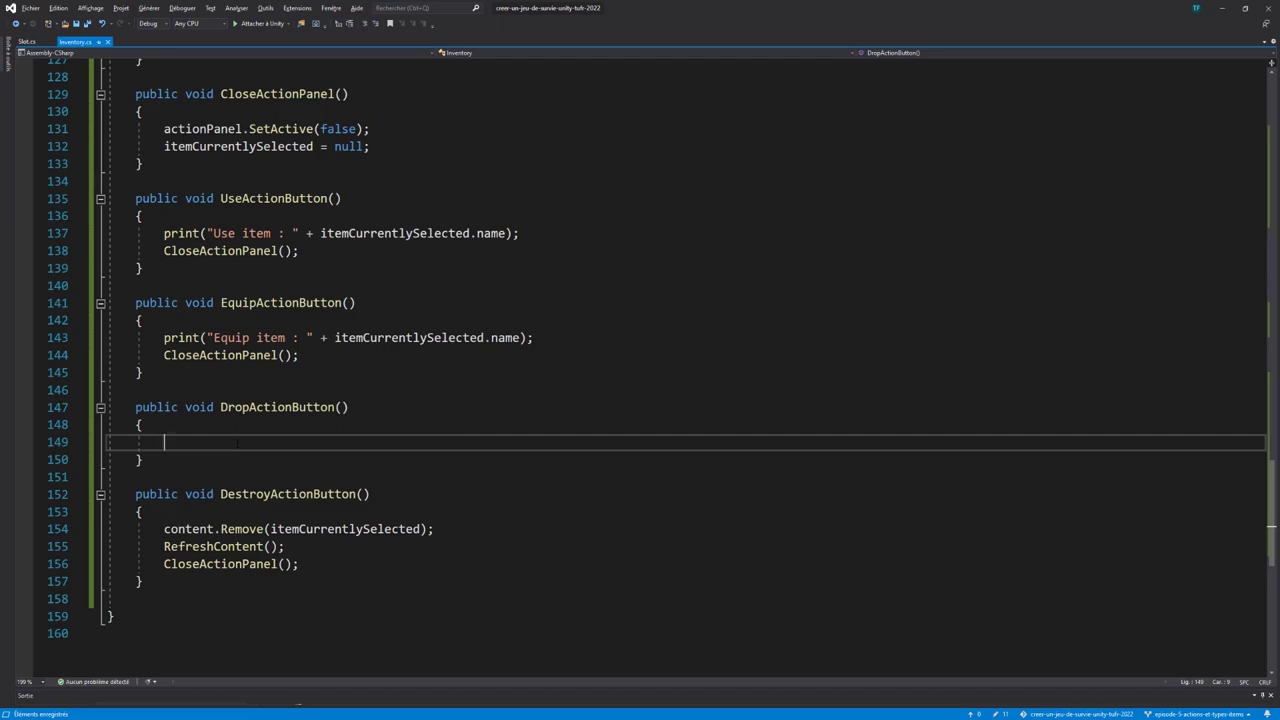
pyautogui.write('GameOb')
pyautogui.press('Tab')
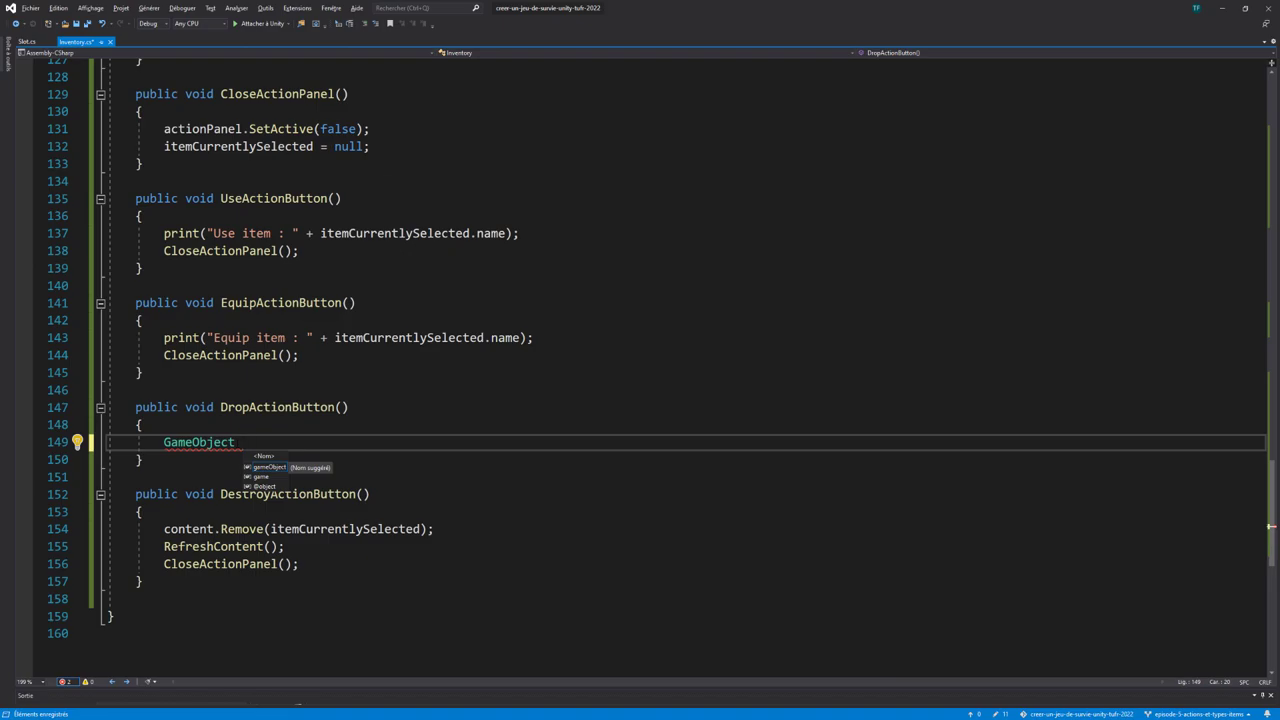
pyautogui.write('instan')
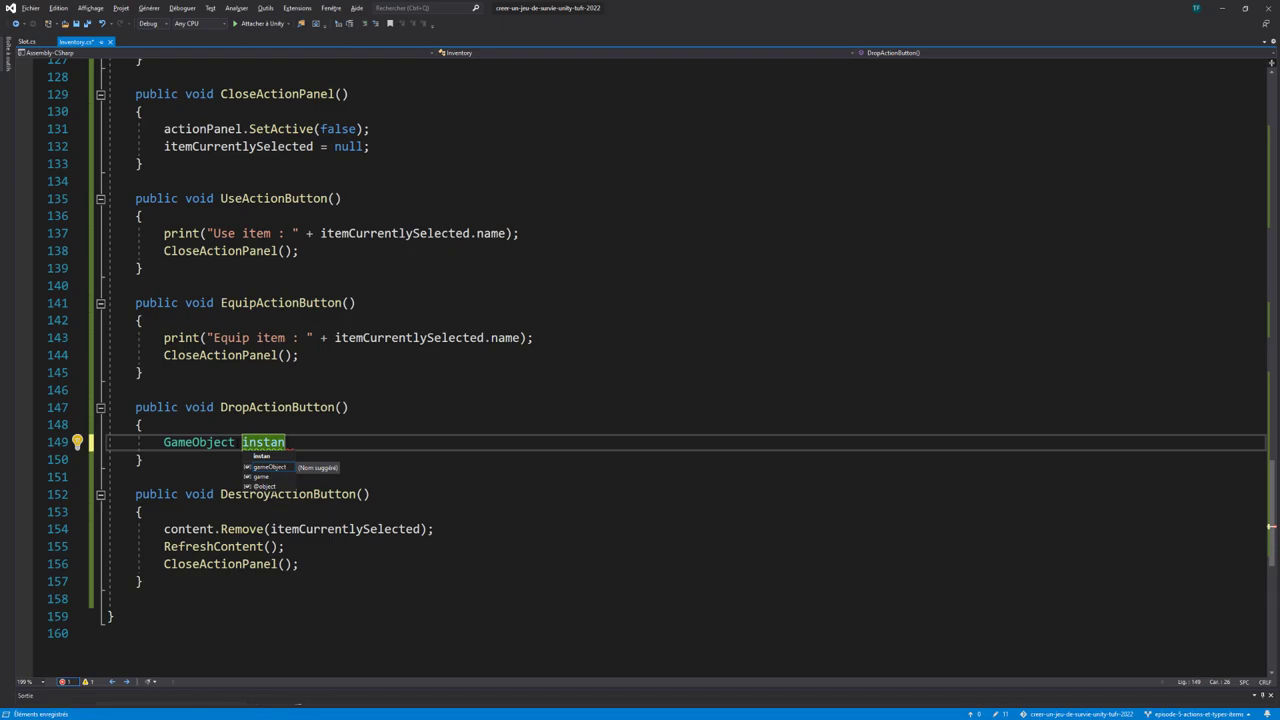
pyautogui.write('tiated')
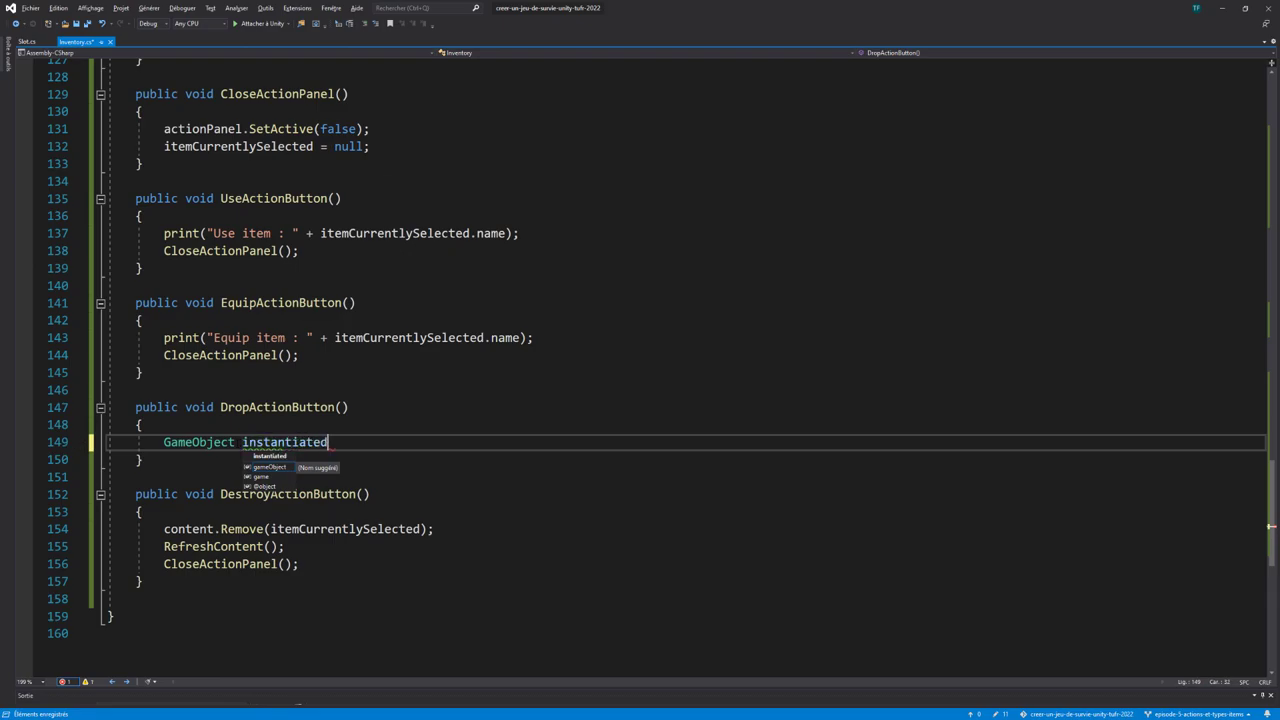
pyautogui.write('I')
pyautogui.write('tem = Inst')
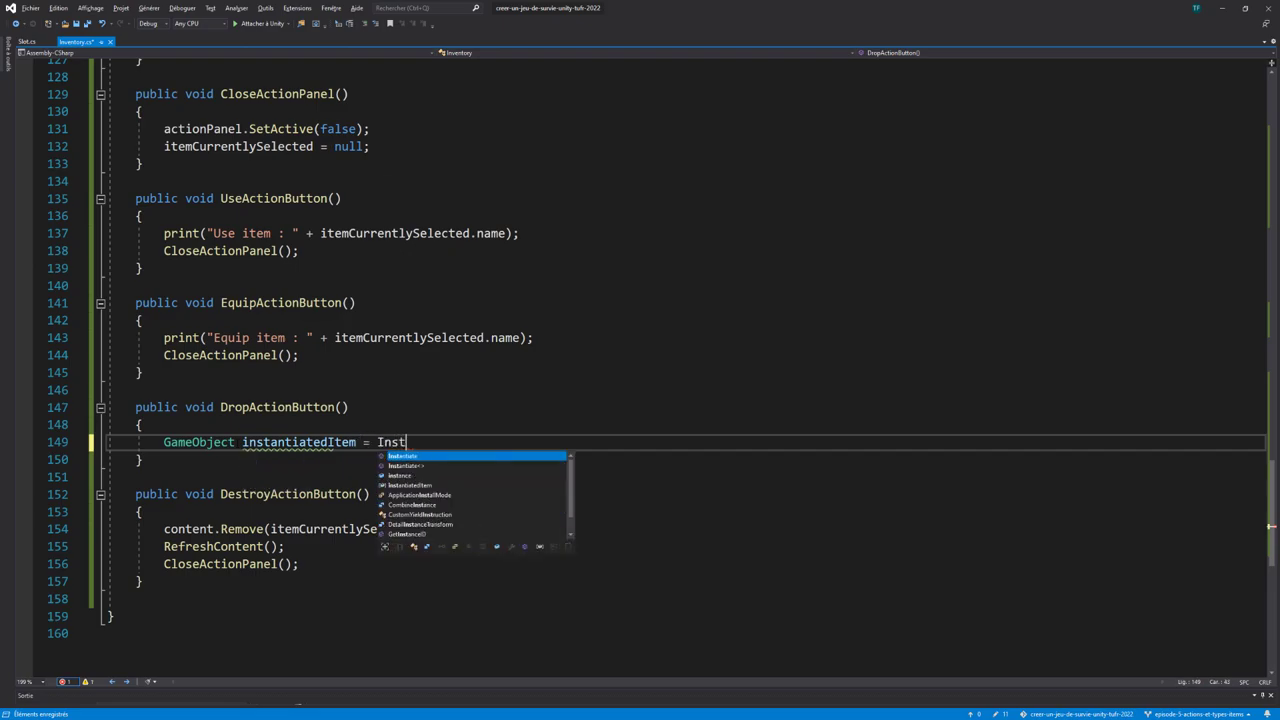
pyautogui.press('Tab')
pyautogui.write('(')
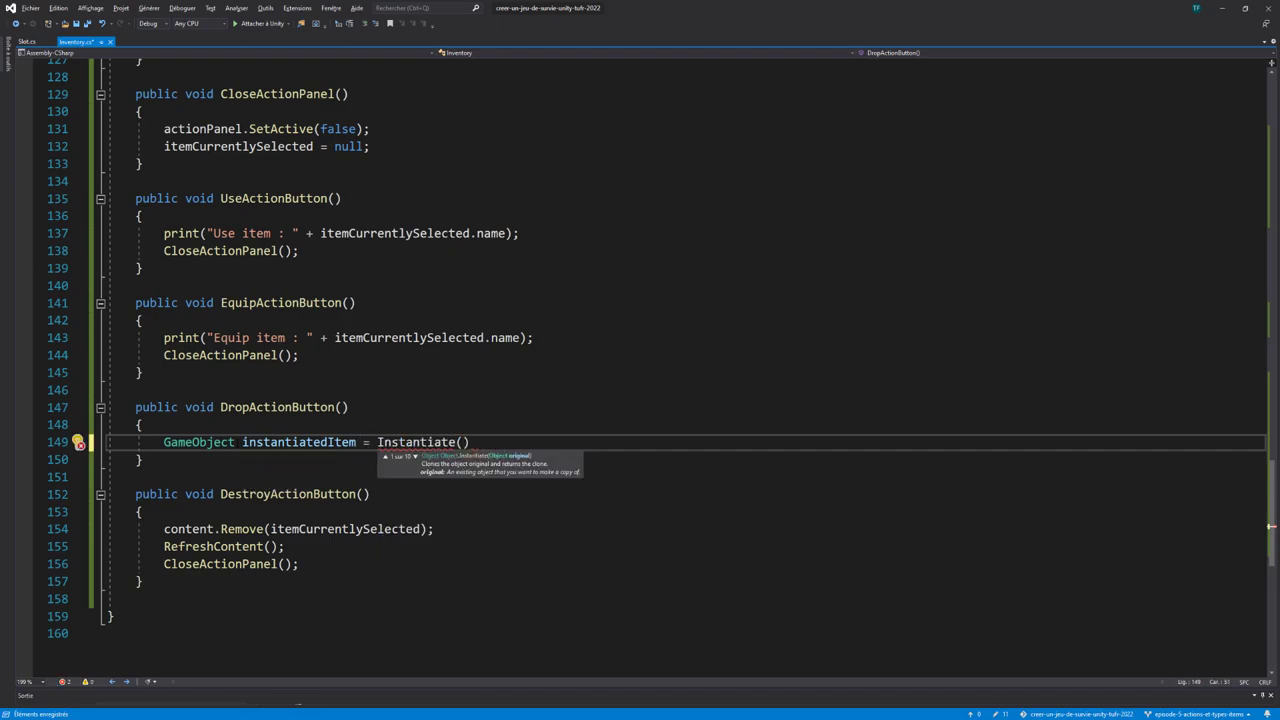
pyautogui.write('item')
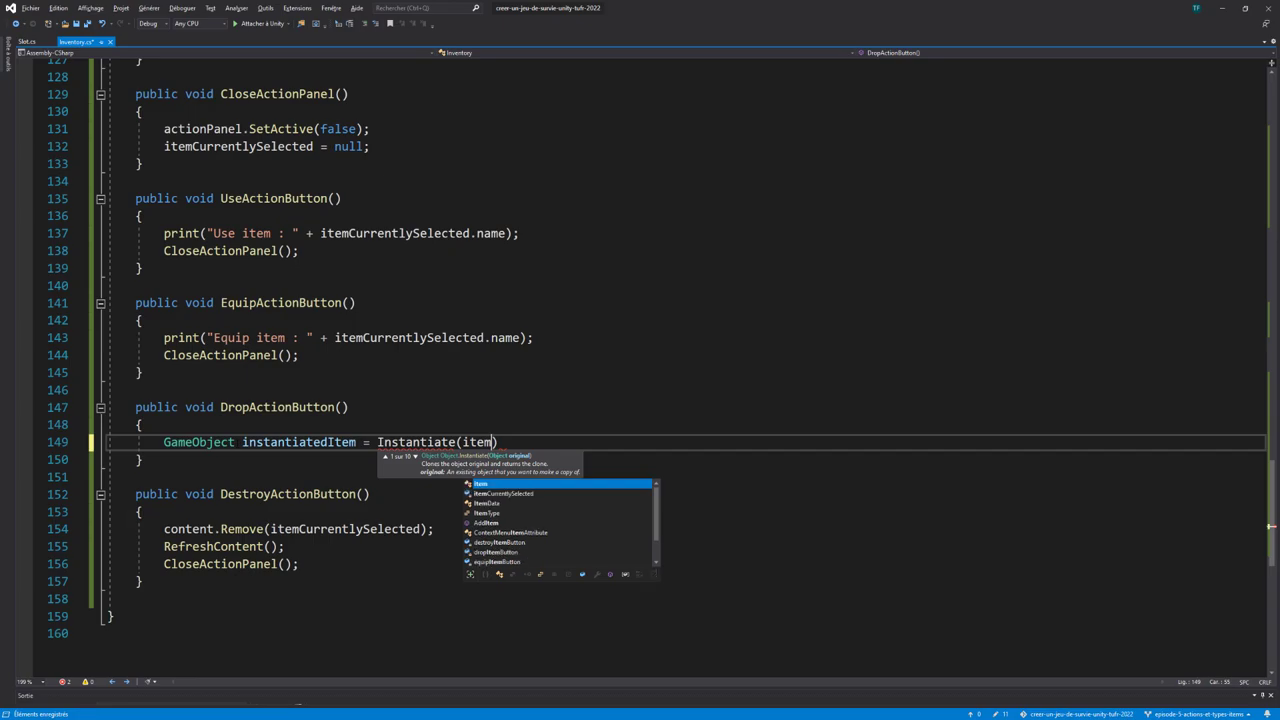
pyautogui.press('Tab')
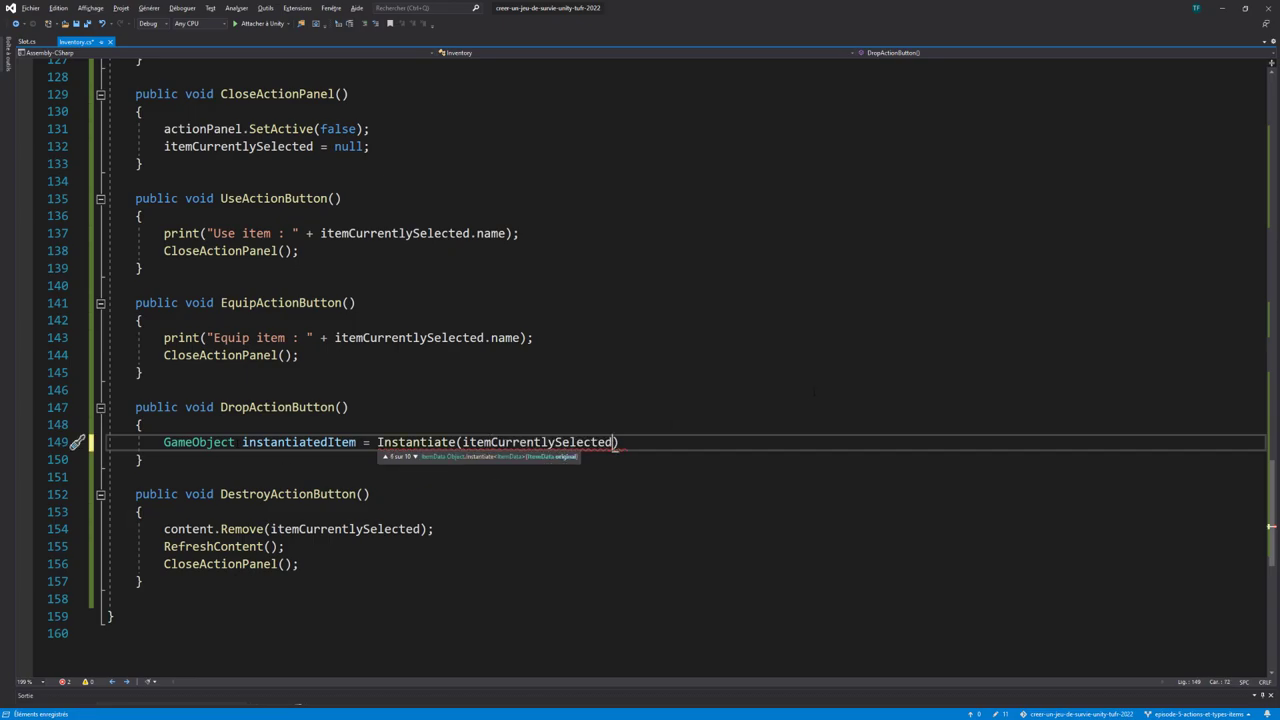
pyautogui.write('.pr')
pyautogui.press('Tab')
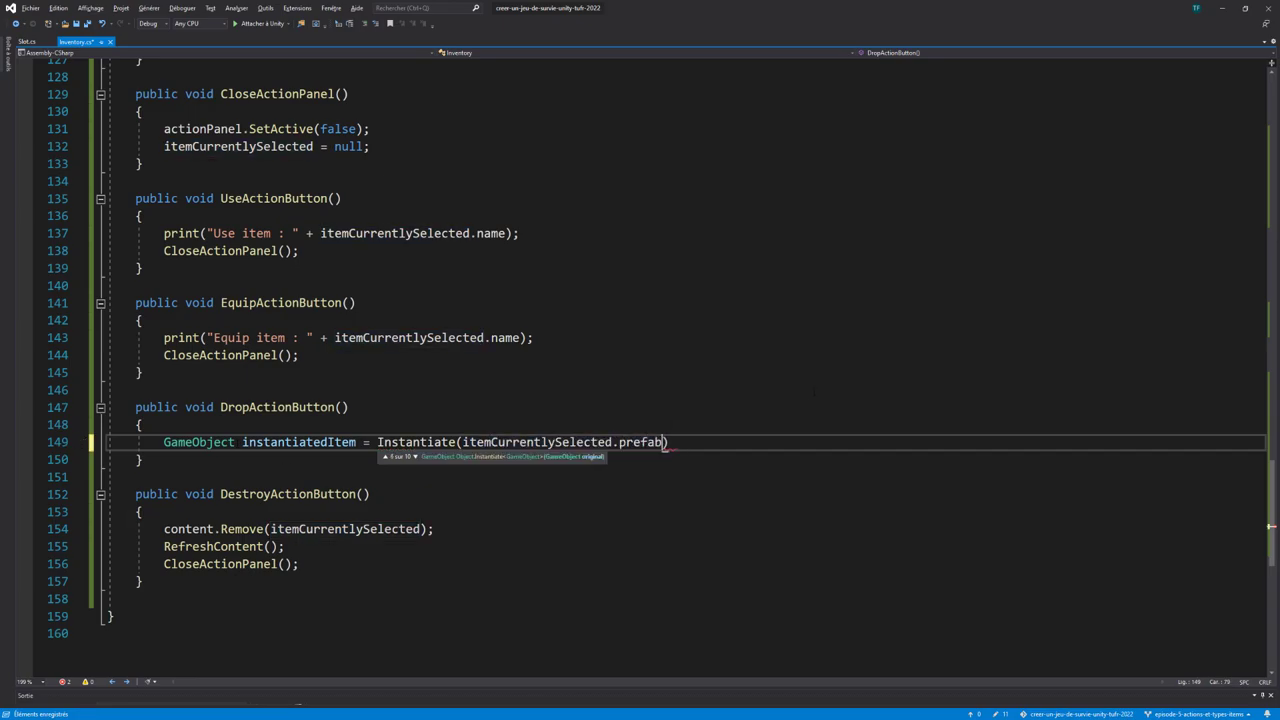
pyautogui.write(');')
pyautogui.press('Return')
# Step: Set instantiatedItem.transform.position to dropPoint.position
pyautogui.write('inst')
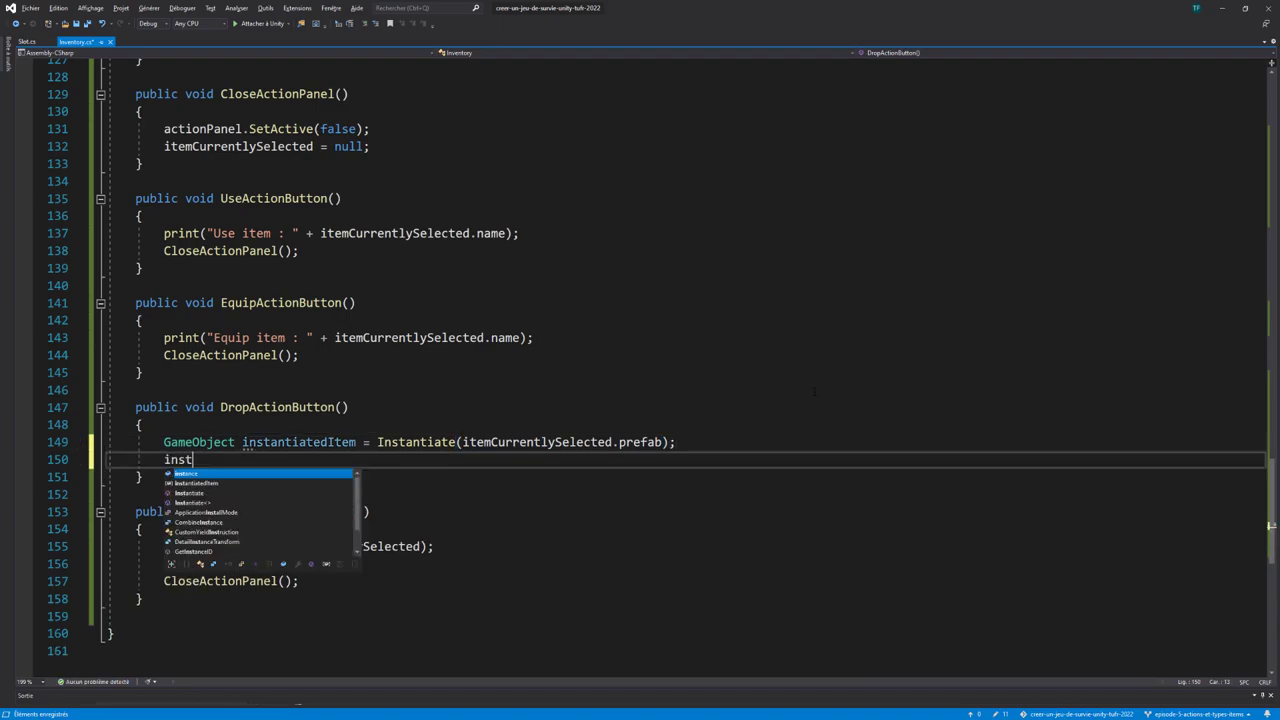
pyautogui.press('Down')
pyautogui.press('Tab')
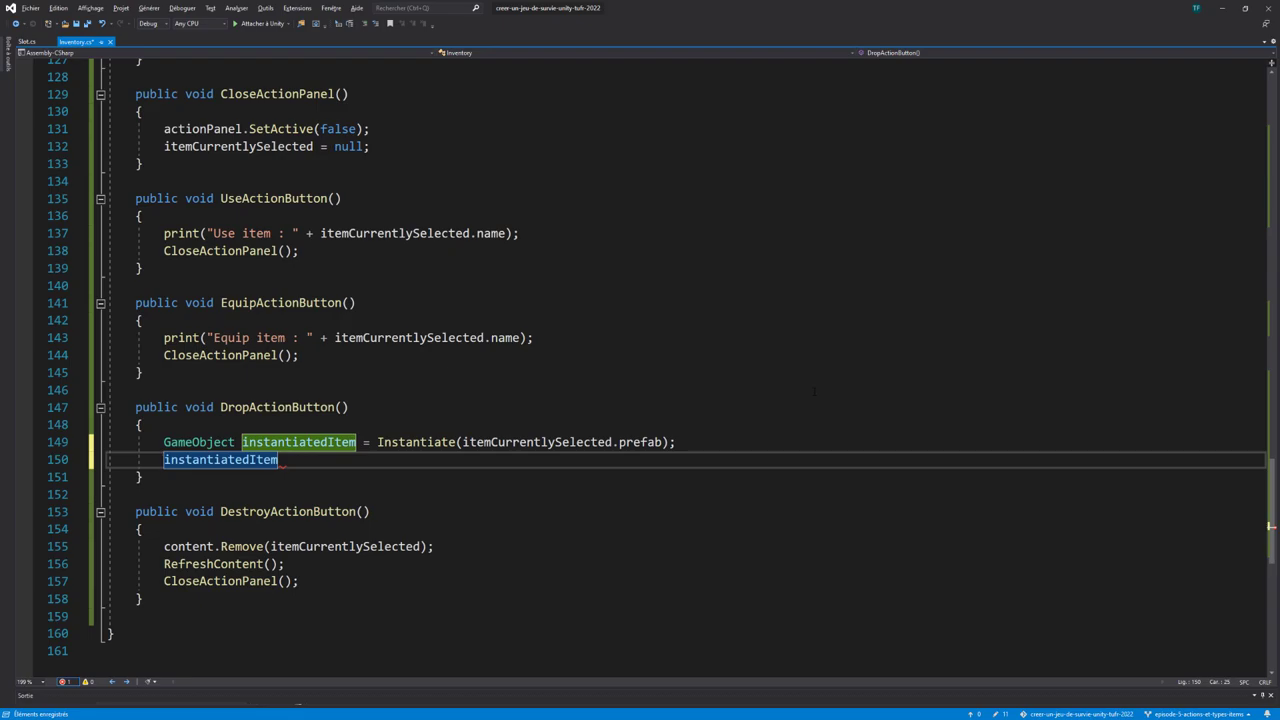
pyautogui.write('.tr')
pyautogui.press('Tab')
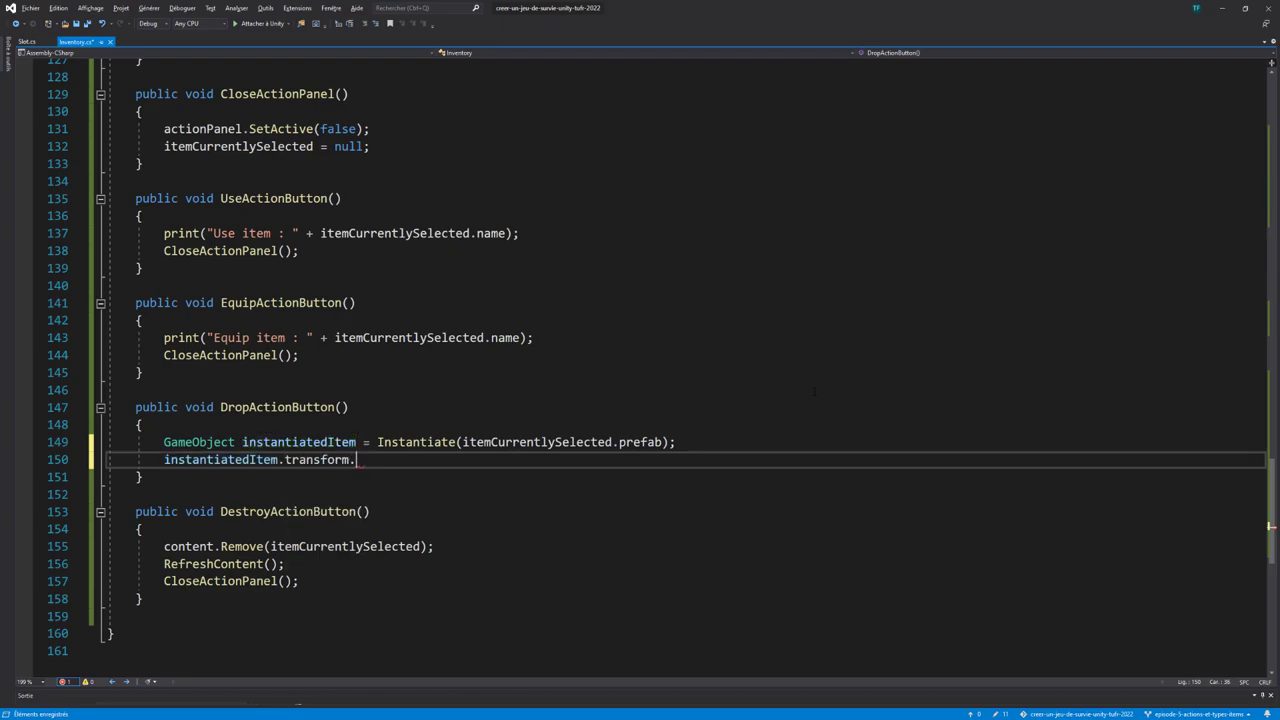
pyautogui.write('p')
pyautogui.press('Tab')
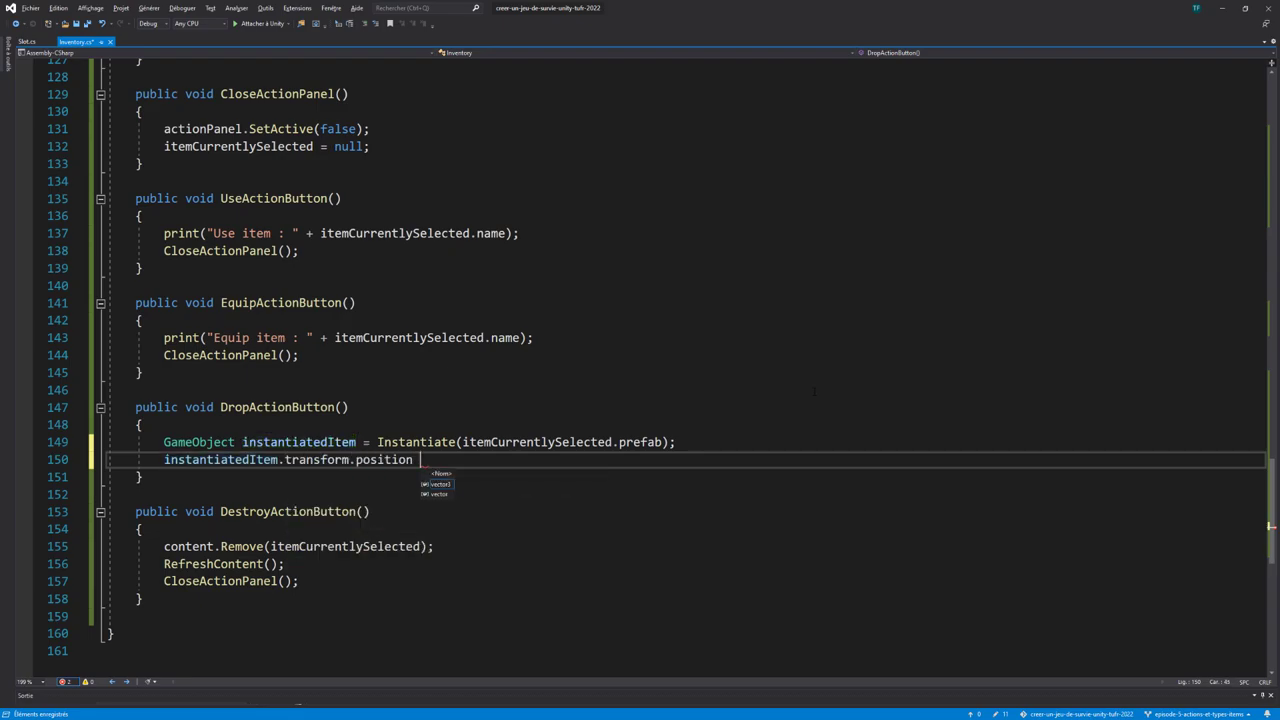
pyautogui.write('= ')
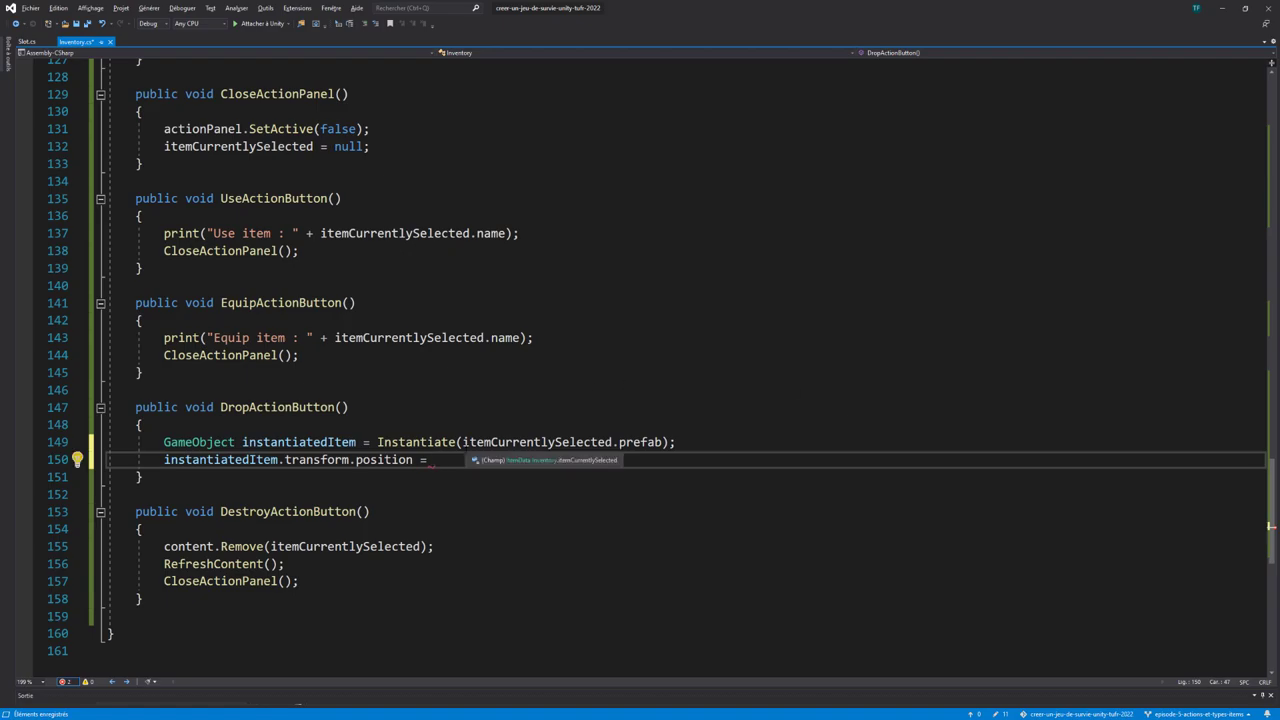
pyautogui.write('drop')
pyautogui.press('Tab')
pyautogui.hotkey('ctrl', 'z')
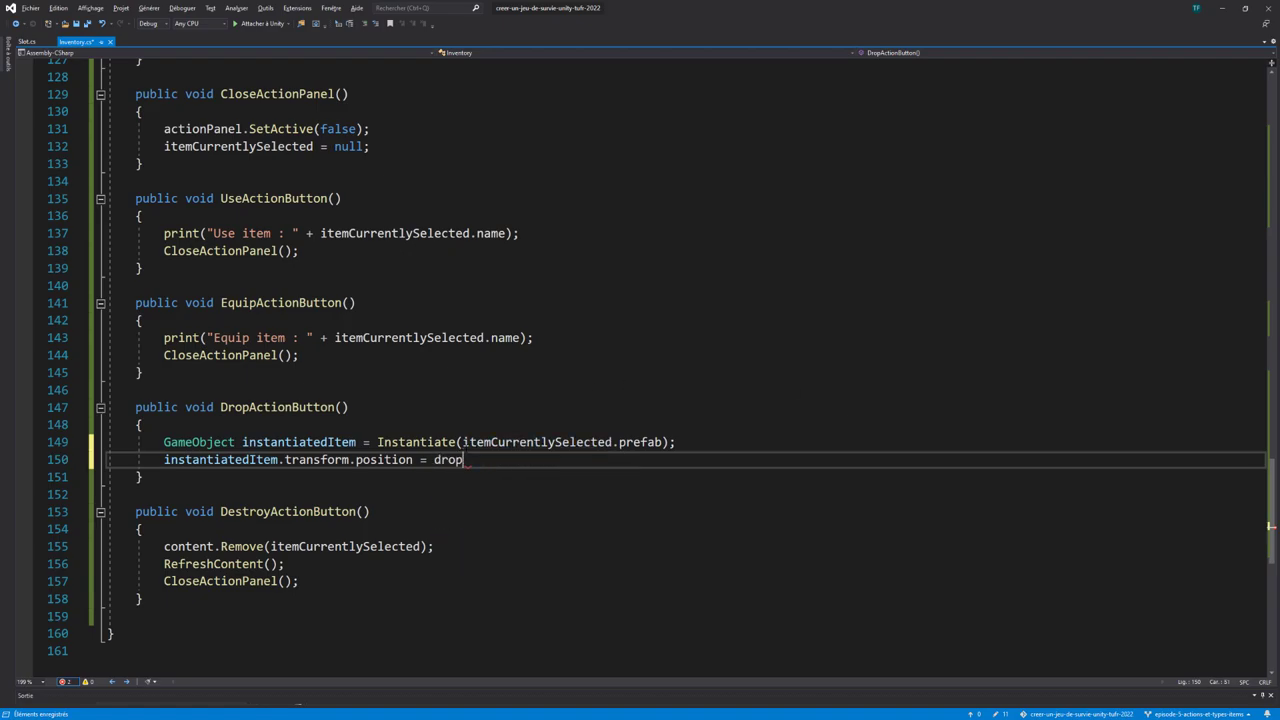
pyautogui.write('Point')
pyautogui.write('.position;')
# Step: Remove itemCurrentlySelected from content, then call RefreshContent() and CloseActionPanel()
pyautogui.press('Return')
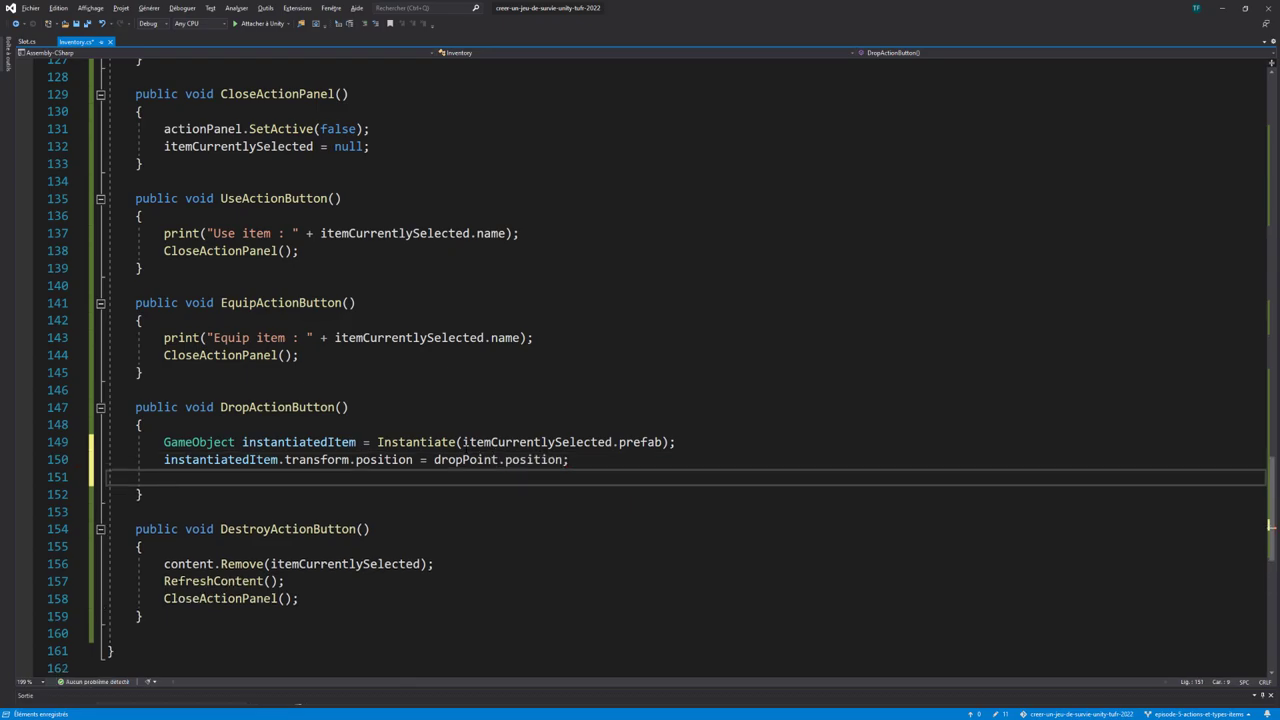
pyautogui.write('content')
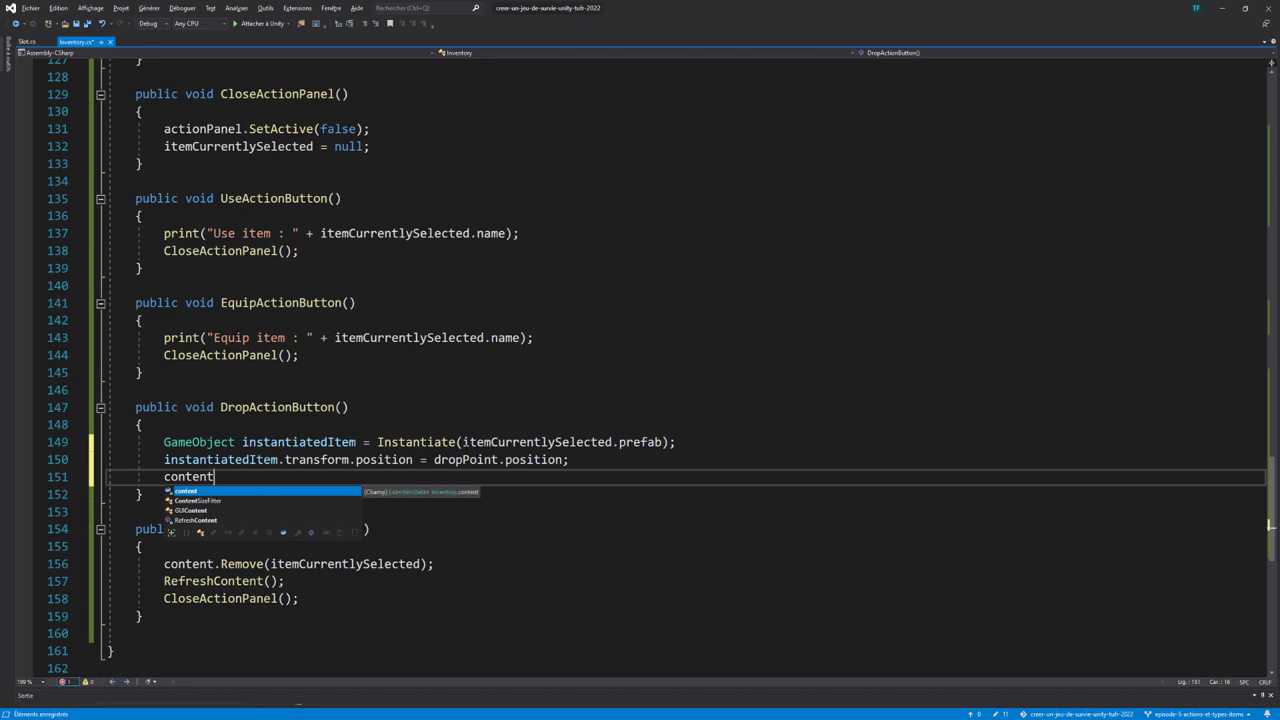
pyautogui.write('.remove')
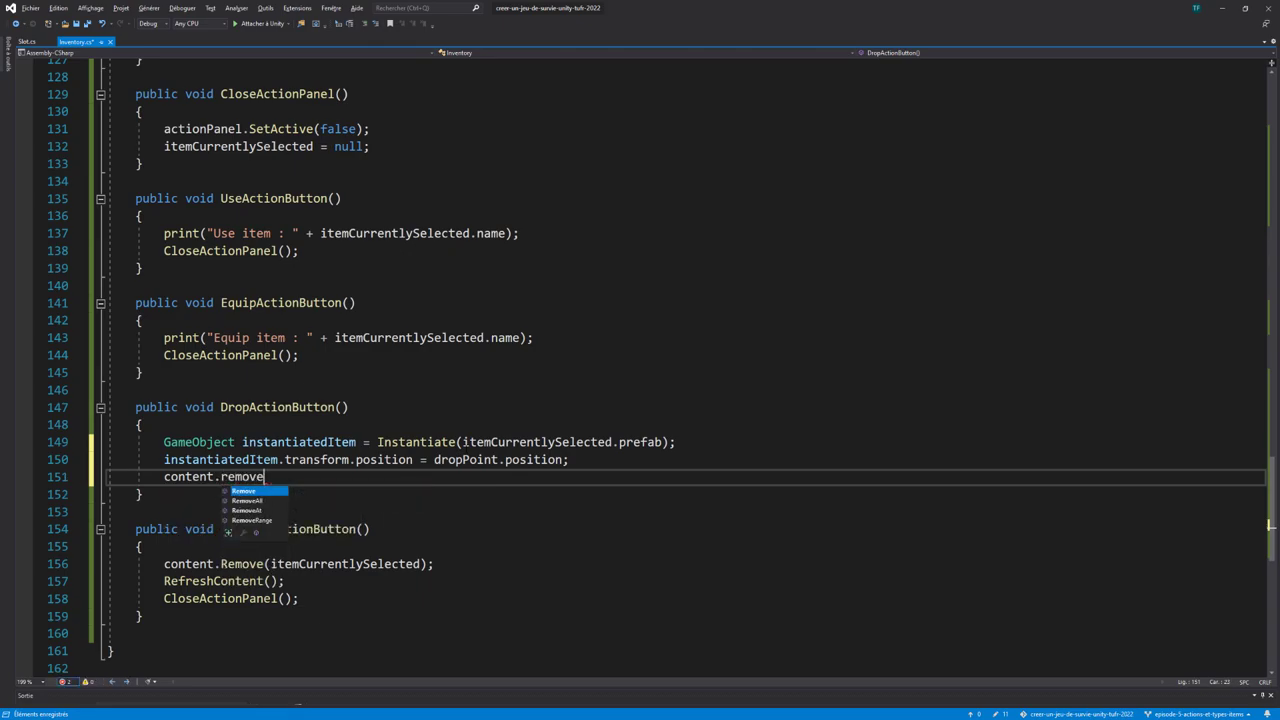
pyautogui.write('(')
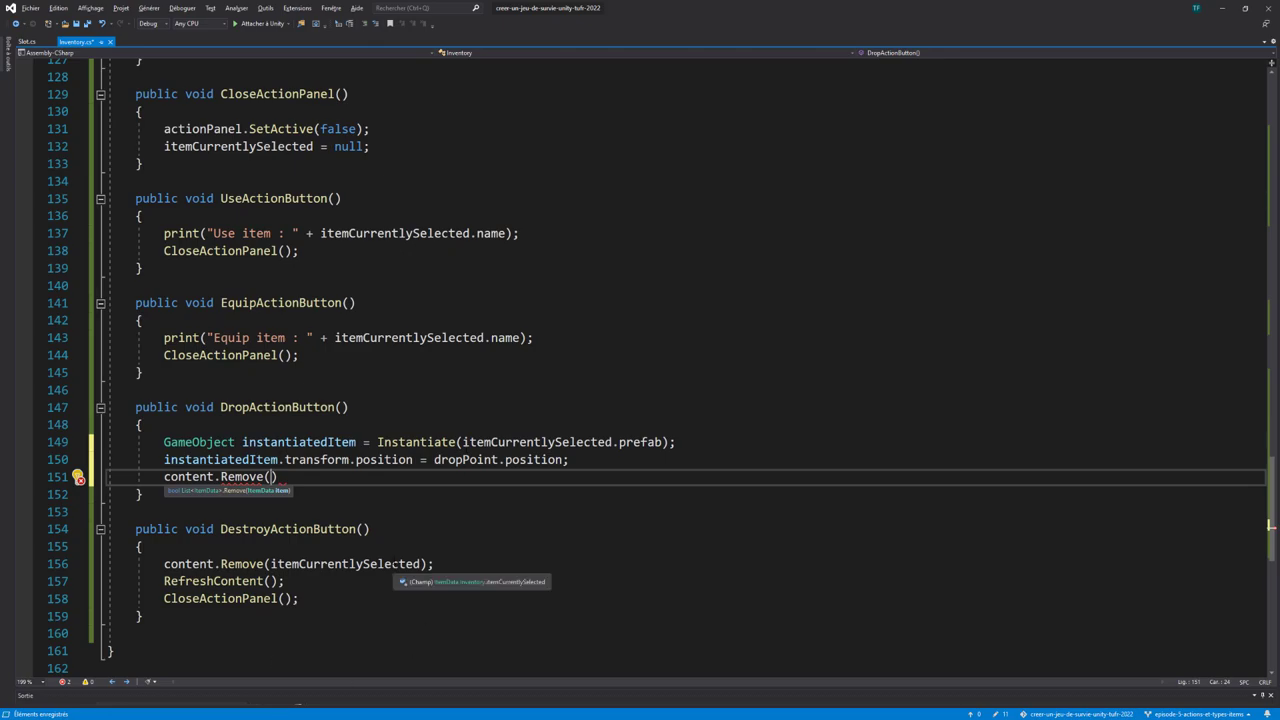
pyautogui.write('item')
pyautogui.press('Down')
pyautogui.press('Down')
pyautogui.press('Tab')
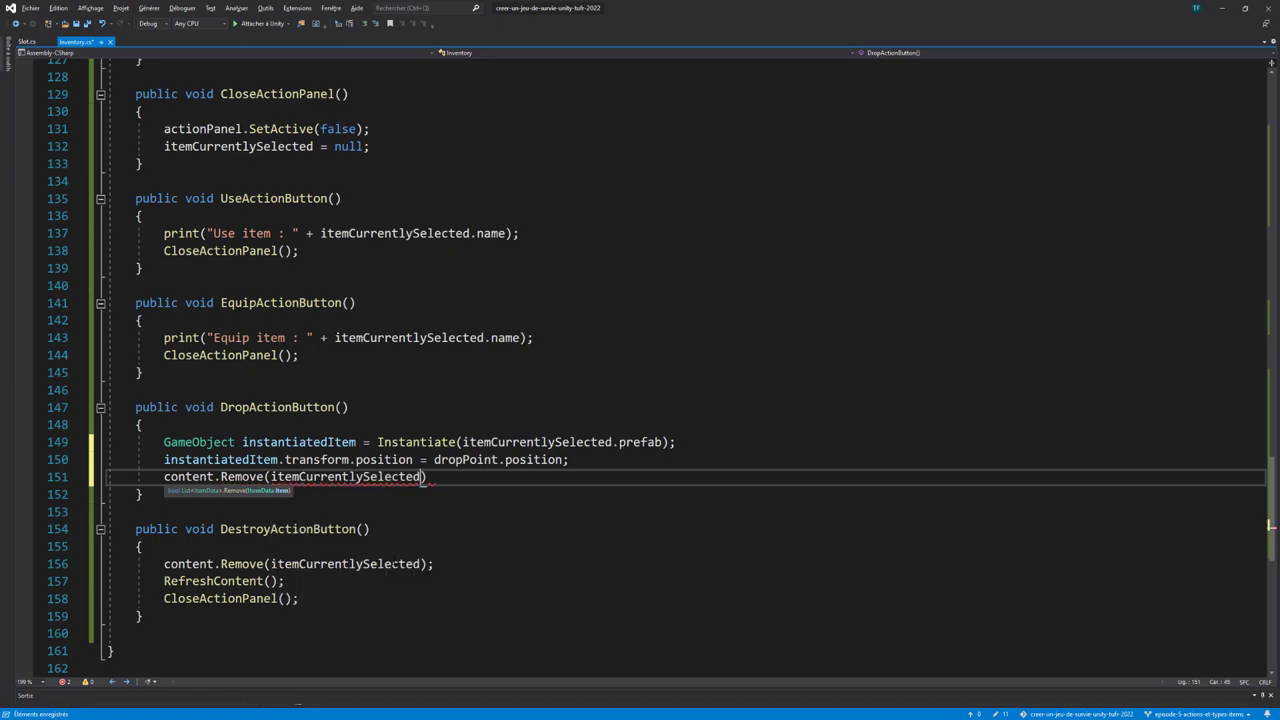
pyautogui.write(');')
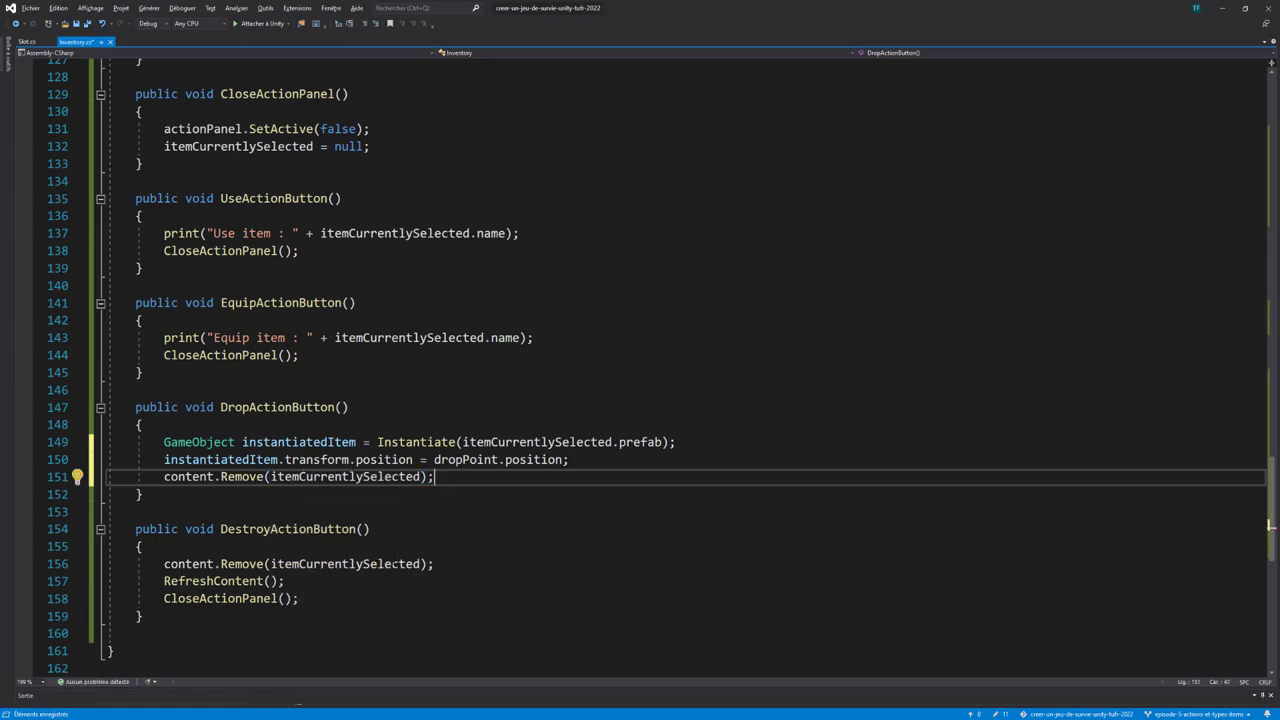
pyautogui.press('Return')
pyautogui.write('re')
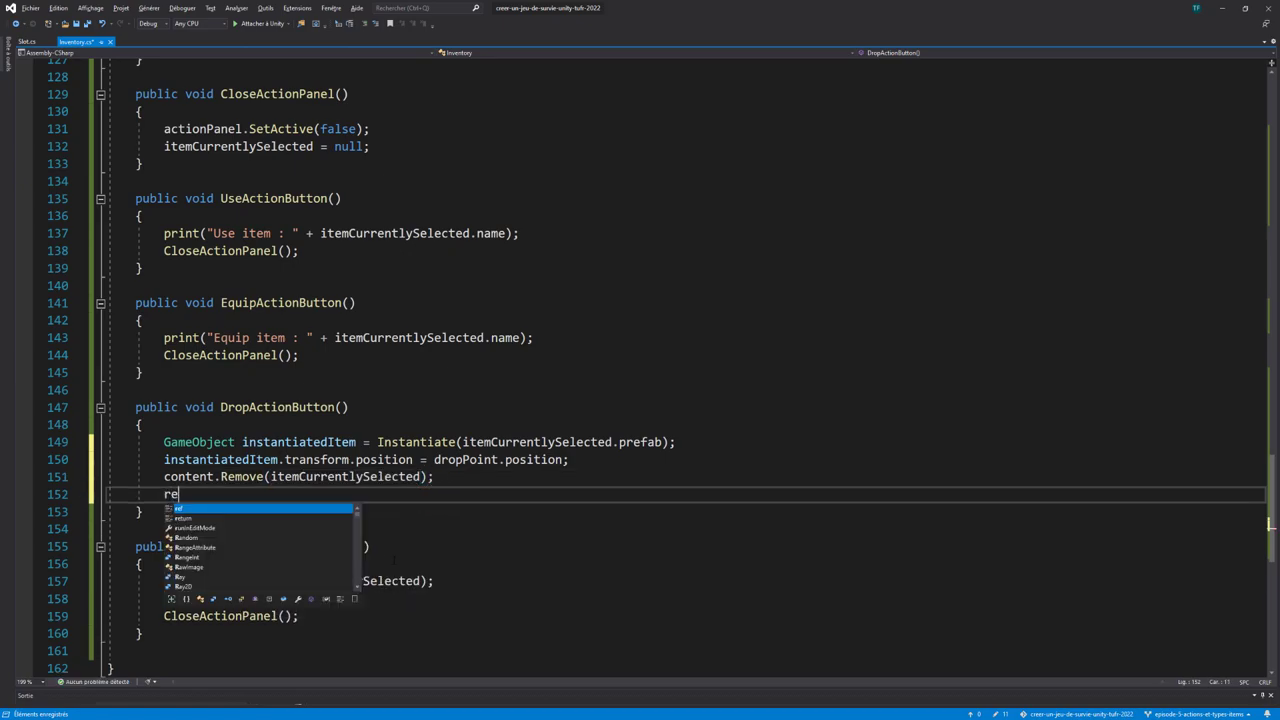
pyautogui.write('fre')
pyautogui.press('Tab')
pyautogui.write('()')
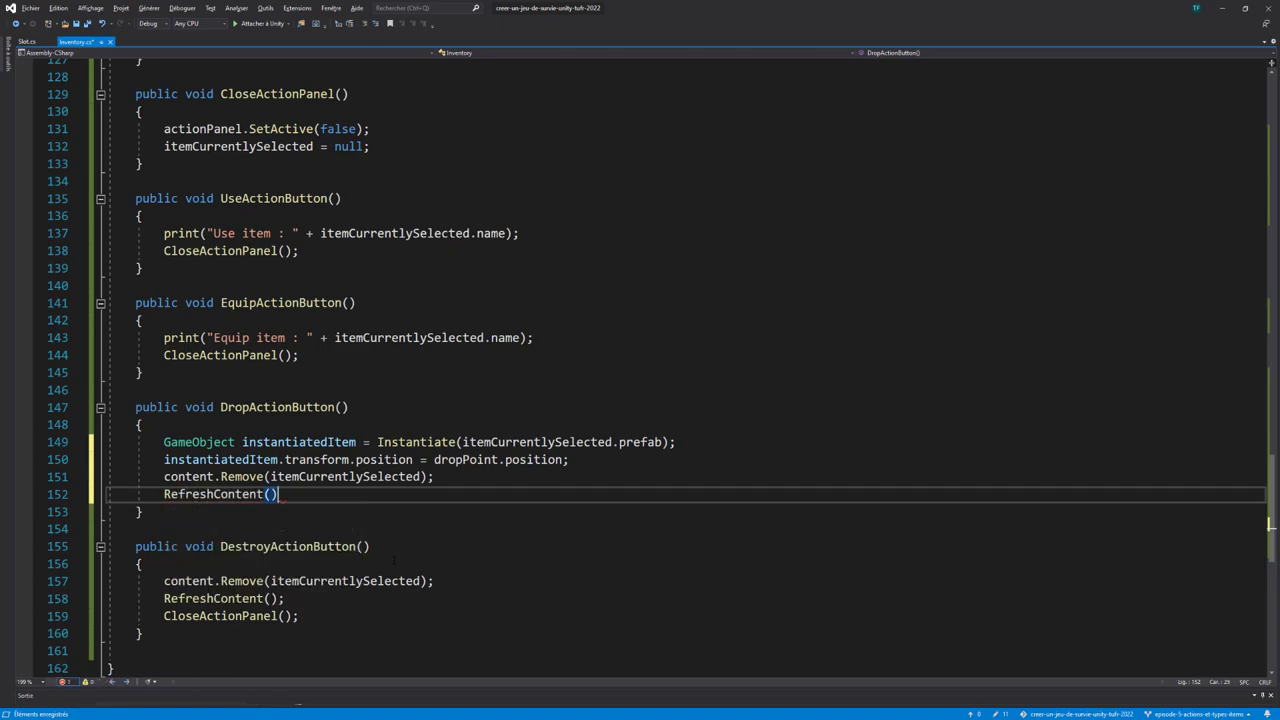
pyautogui.write(';')
pyautogui.press('Return')
pyautogui.write('Clos')
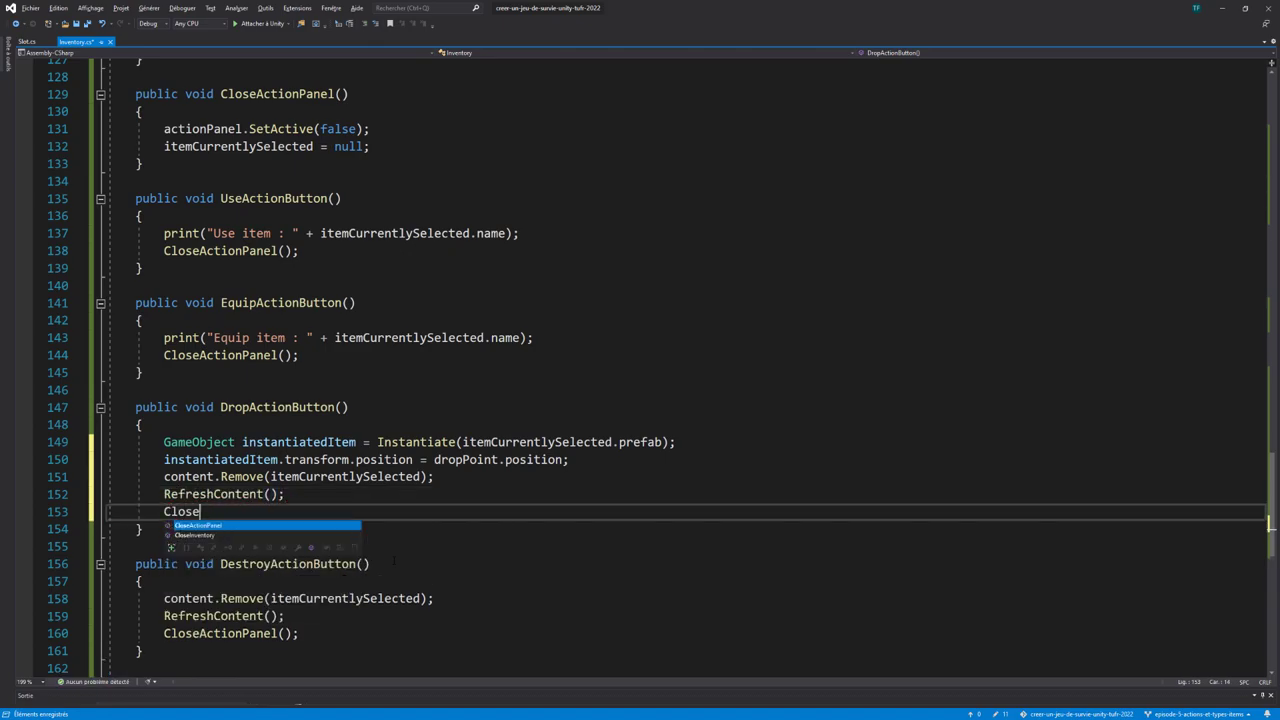
pyautogui.write('e')
pyautogui.press('Tab')
pyautogui.write('(')
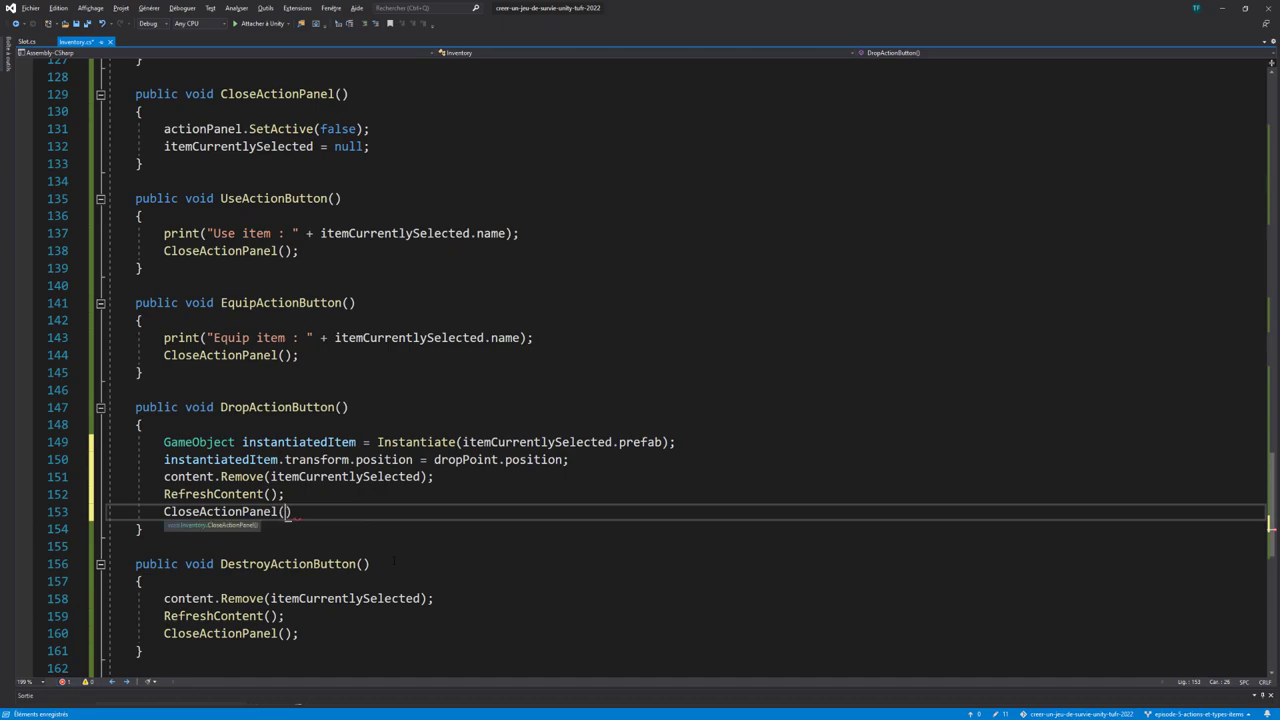
pyautogui.write(');')
# Step: Compare DropActionButton's last three lines with the matching lines in DestroyActionButton
pyautogui.scroll(-3, 443, 475)
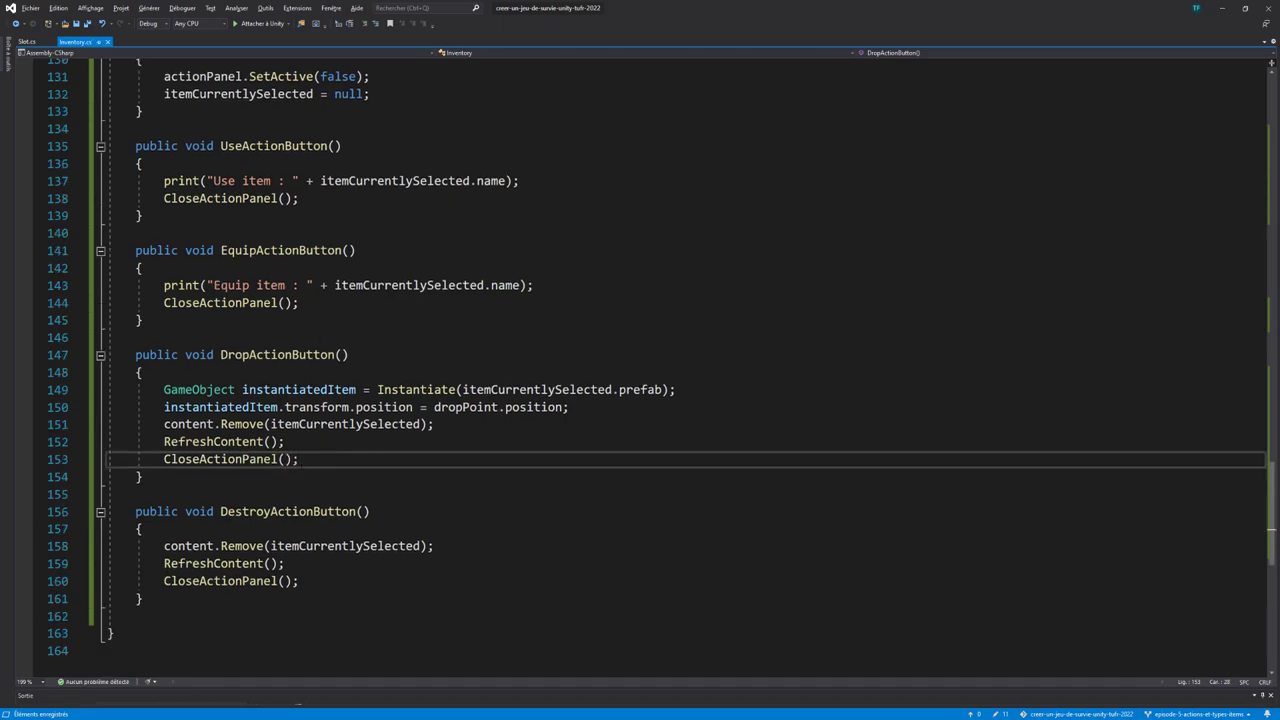
pyautogui.hotkey('shift', 'Up')
pyautogui.hotkey('shift', 'Up')
pyautogui.hotkey('shift', 'Home')
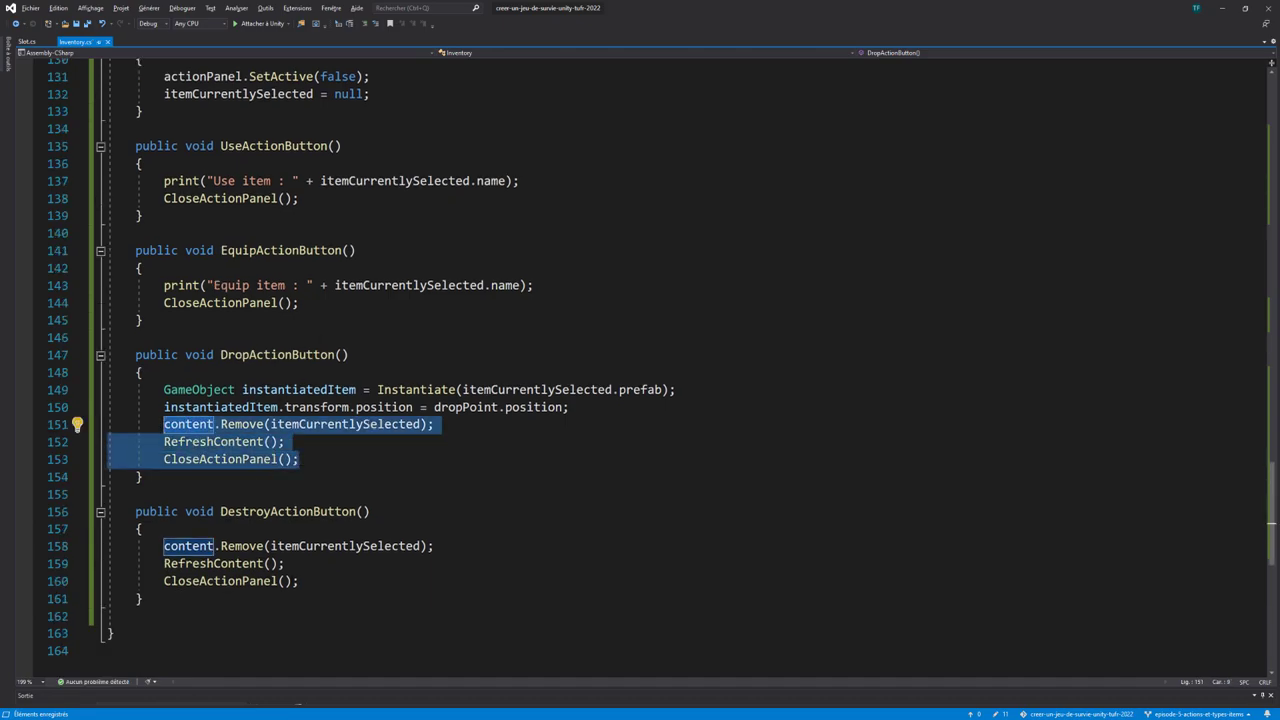
pyautogui.click(299, 581)
pyautogui.hotkey('shift', 'Up')
pyautogui.hotkey('shift', 'Up')
pyautogui.hotkey('shift', 'Home')
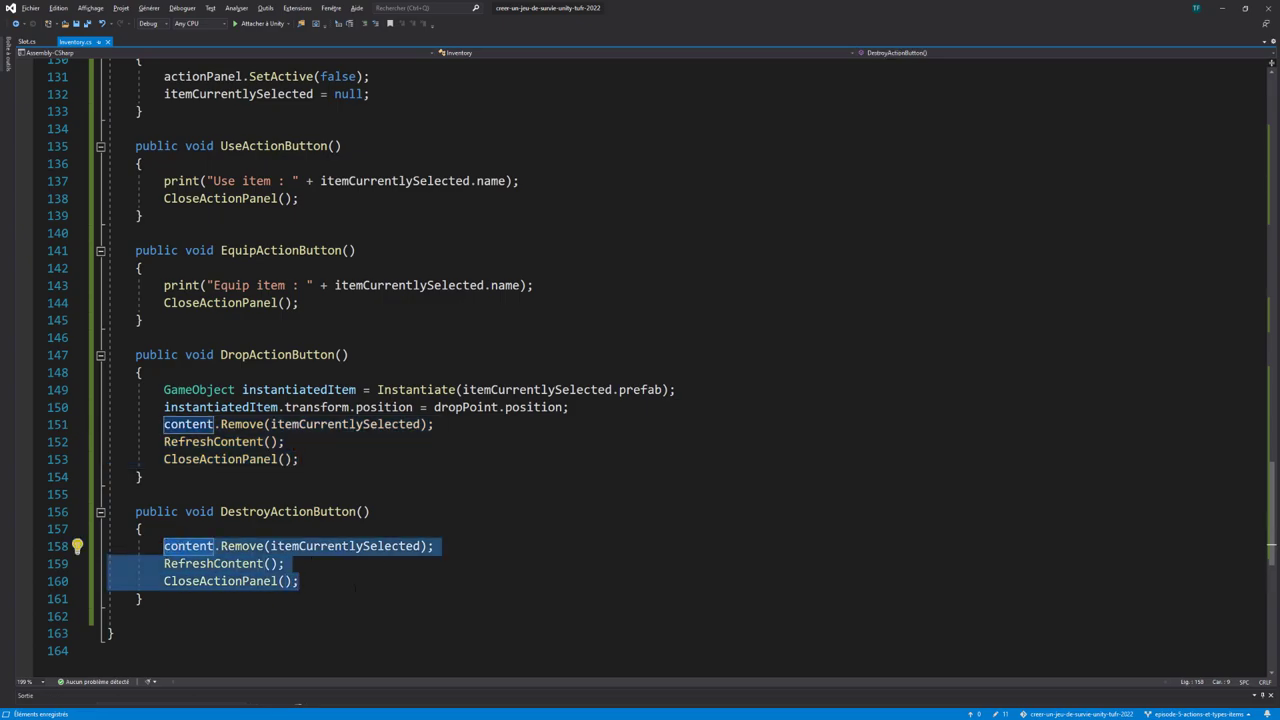
pyautogui.click(299, 459)
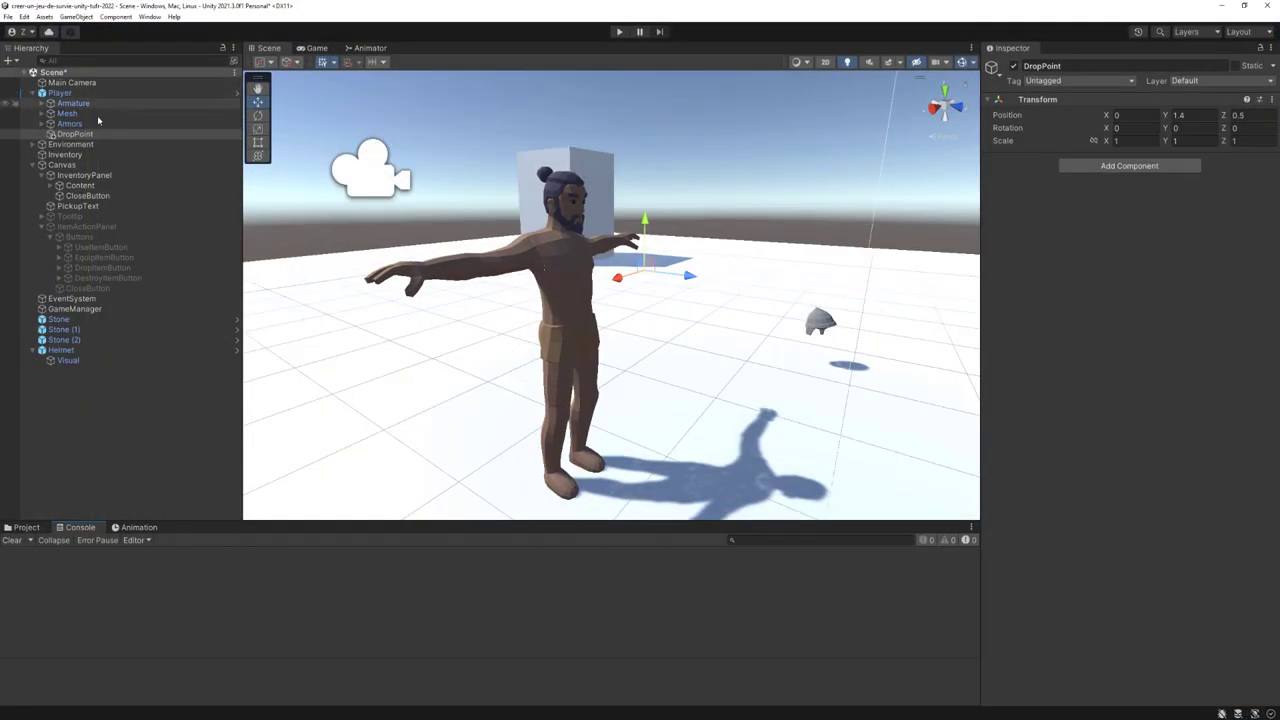
# Step: Assign DropPoint to the Inventory's Drop Point field and enter Play mode
pyautogui.click(64, 155)
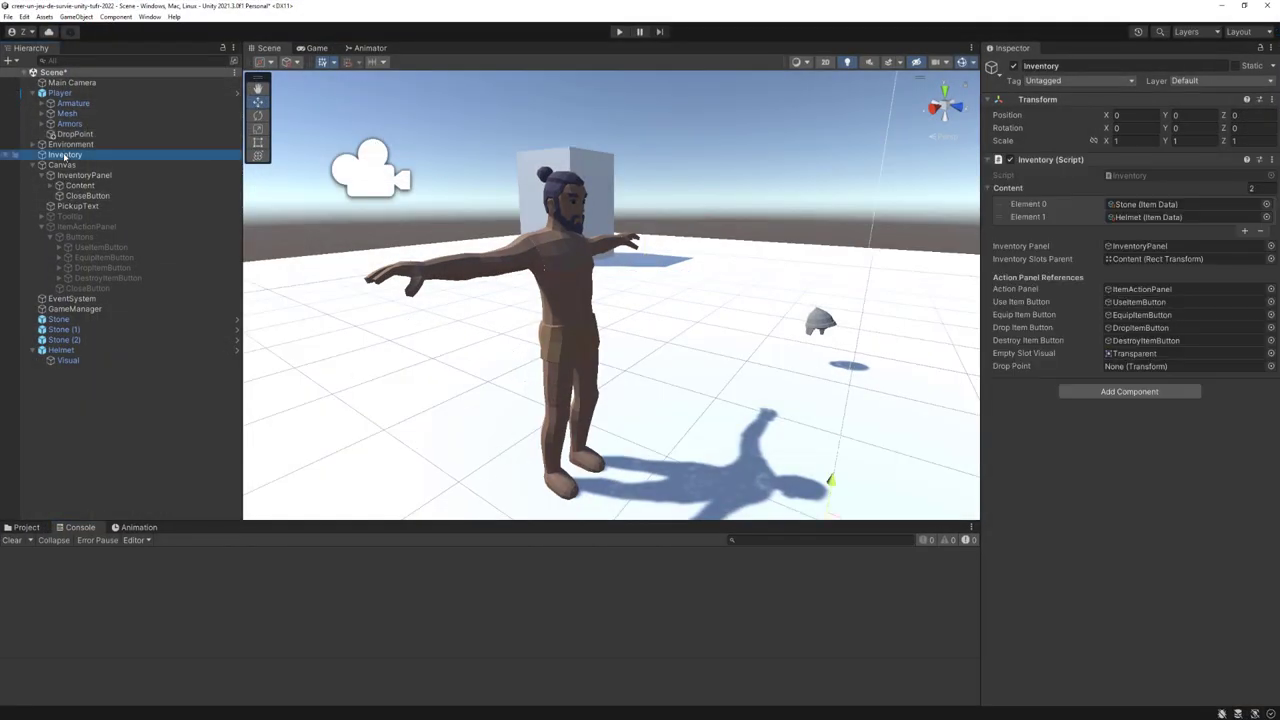
pyautogui.moveTo(74, 134)
pyautogui.mouseDown()
pyautogui.moveTo(907, 301)
pyautogui.moveTo(1150, 366)
pyautogui.mouseUp()
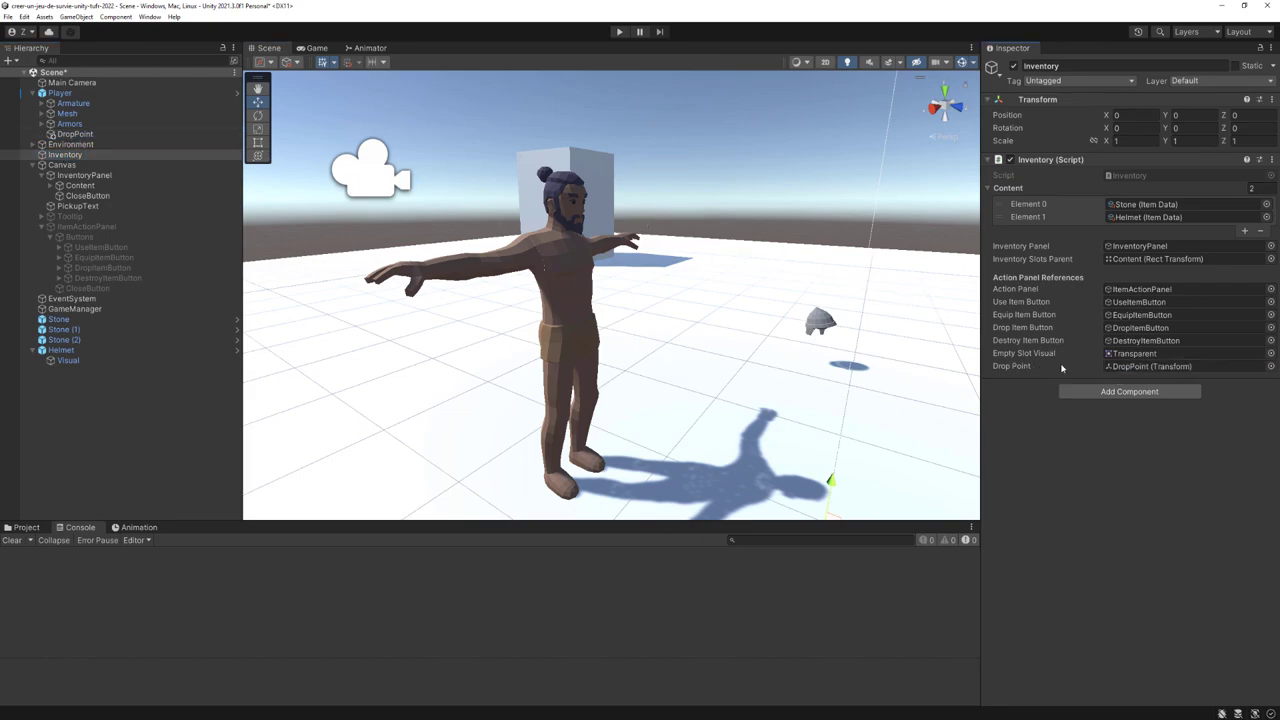
pyautogui.click(616, 33)
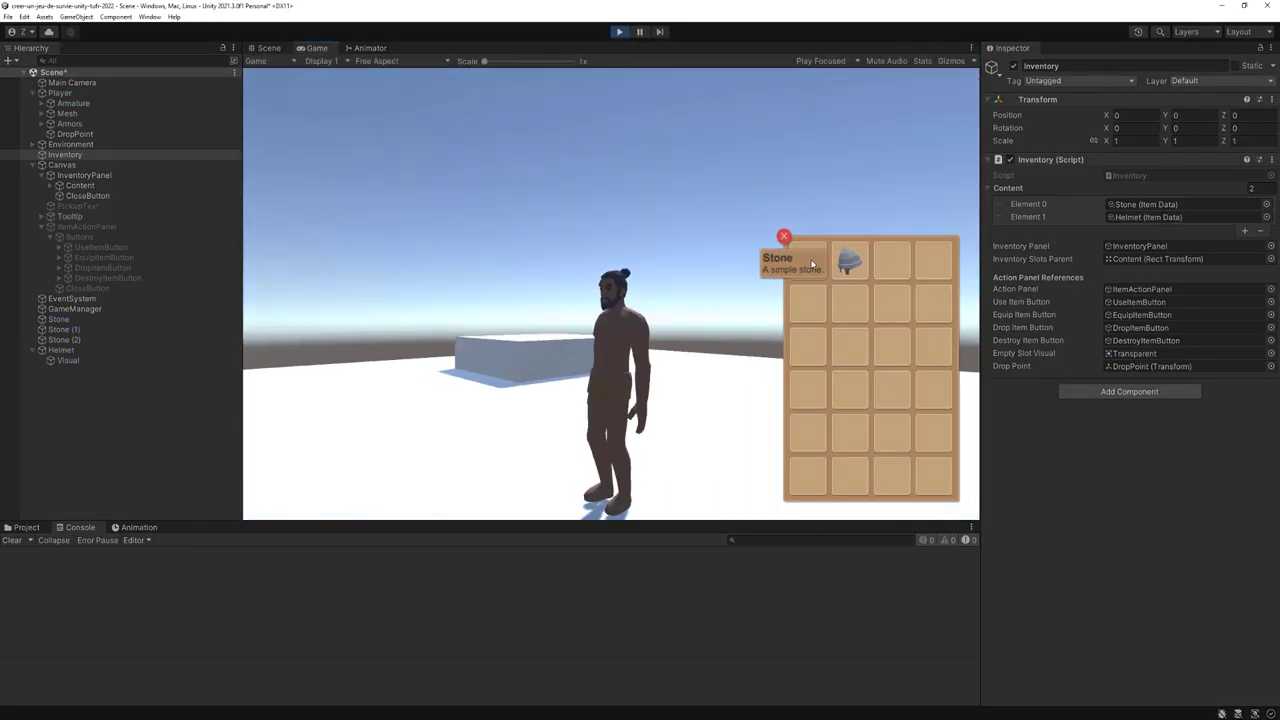
# Step: Drop the stone from its slot and pick it back up
pyautogui.click(808, 261)
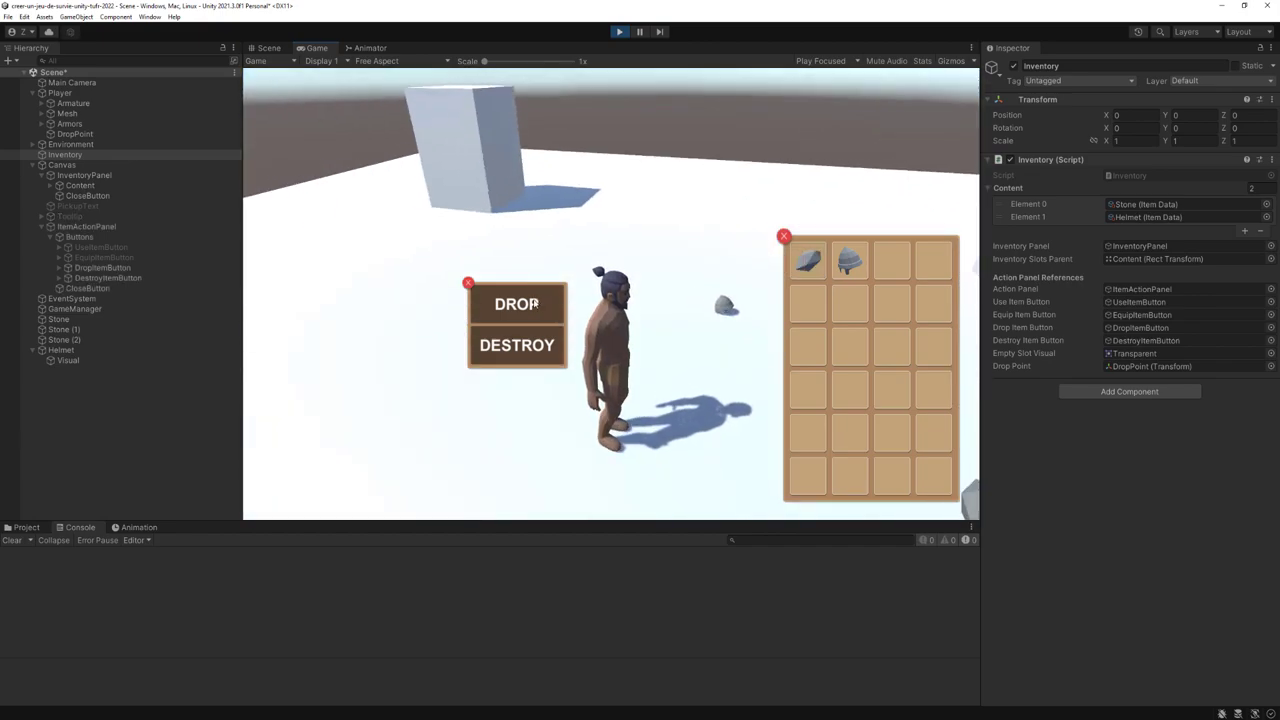
pyautogui.click(541, 304)
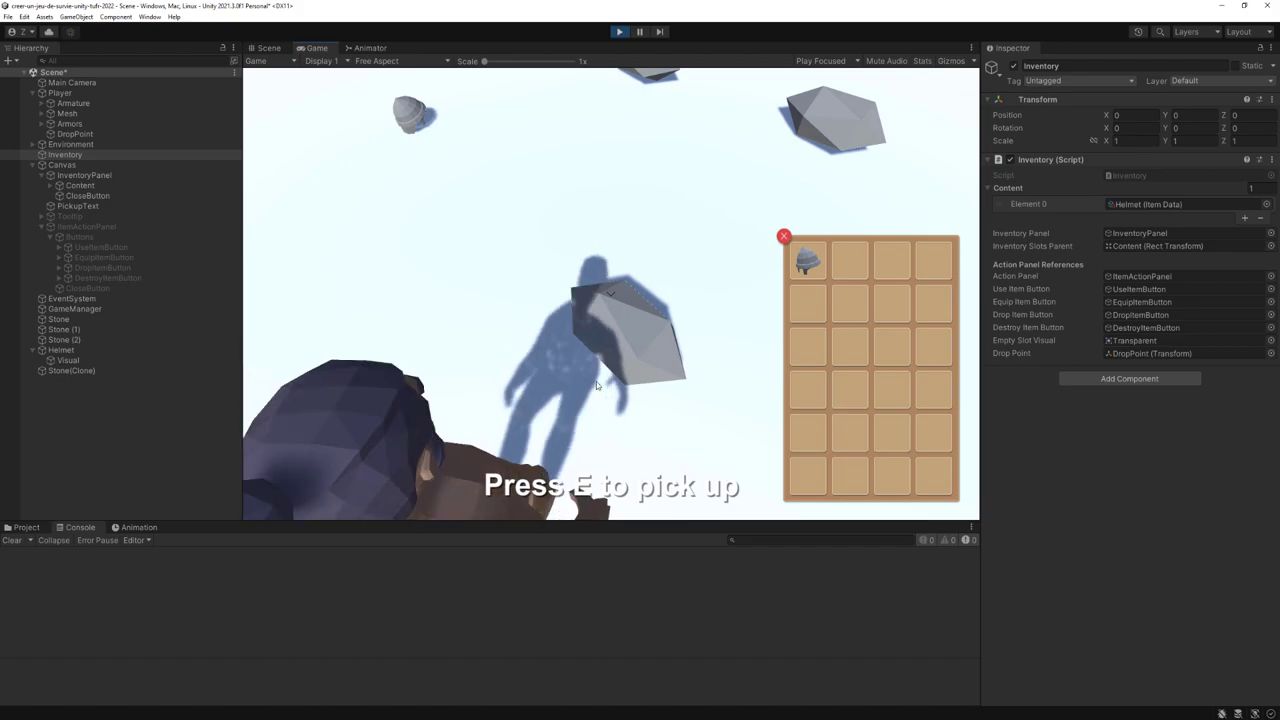
pyautogui.press('e')
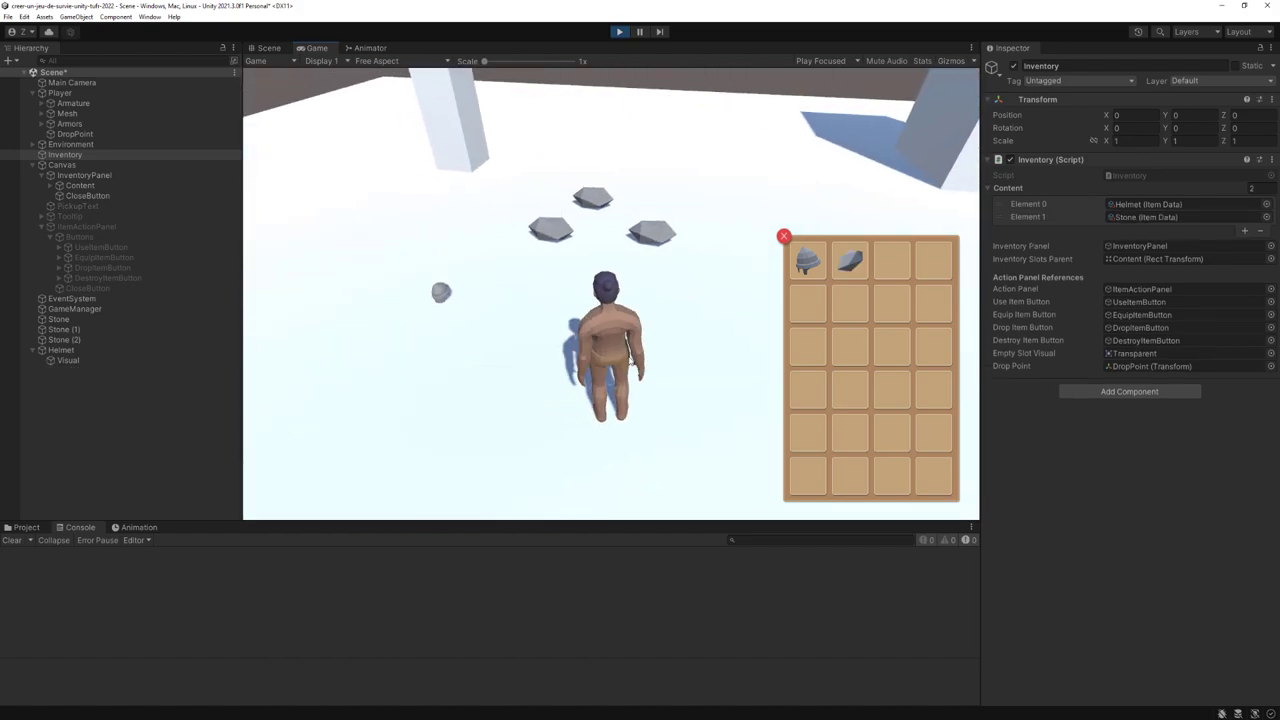
# Step: Drop the helmet, walk over to pick it up, then open the Stone and Helmet action panels
pyautogui.click(807, 272)
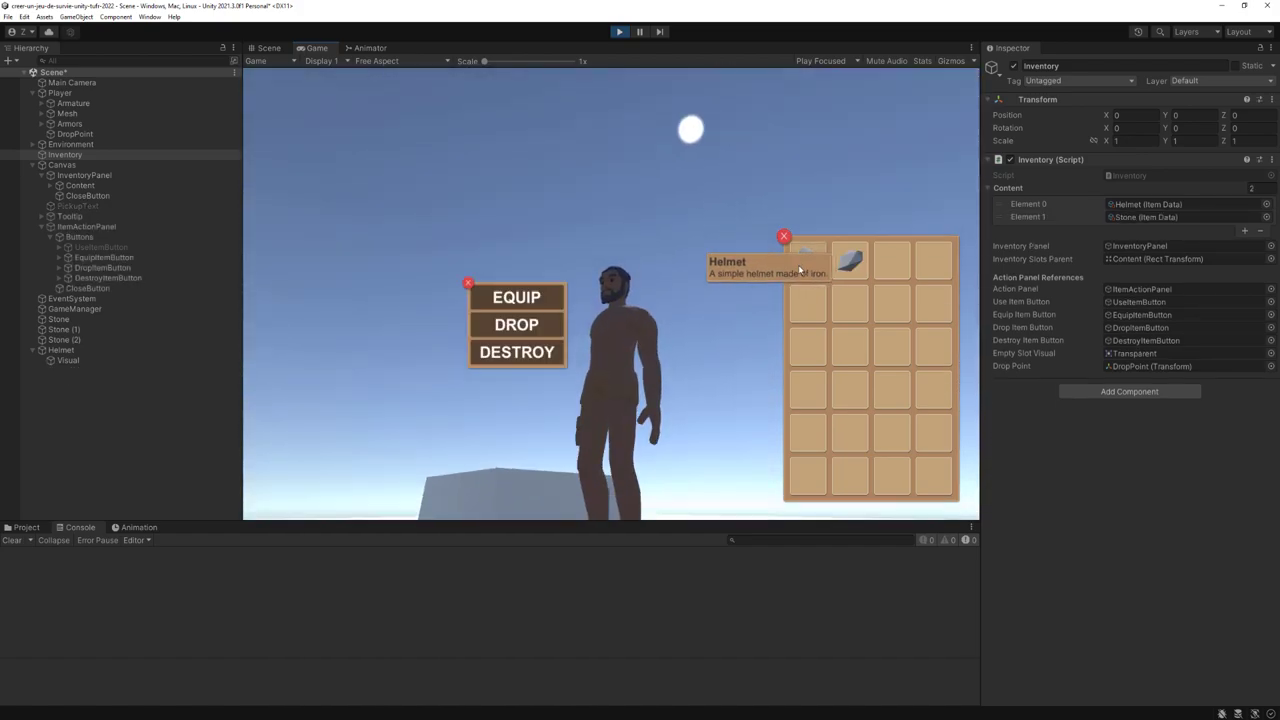
pyautogui.click(547, 326)
pyautogui.press('w')
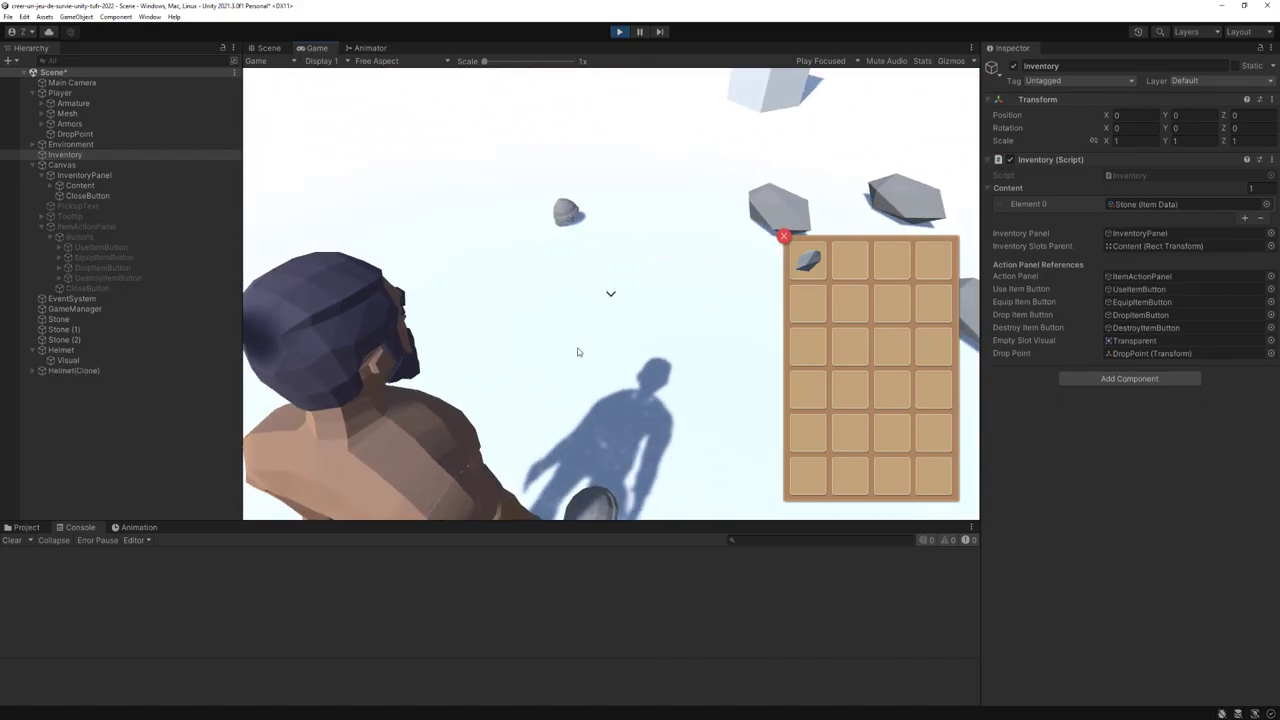
pyautogui.press('e')
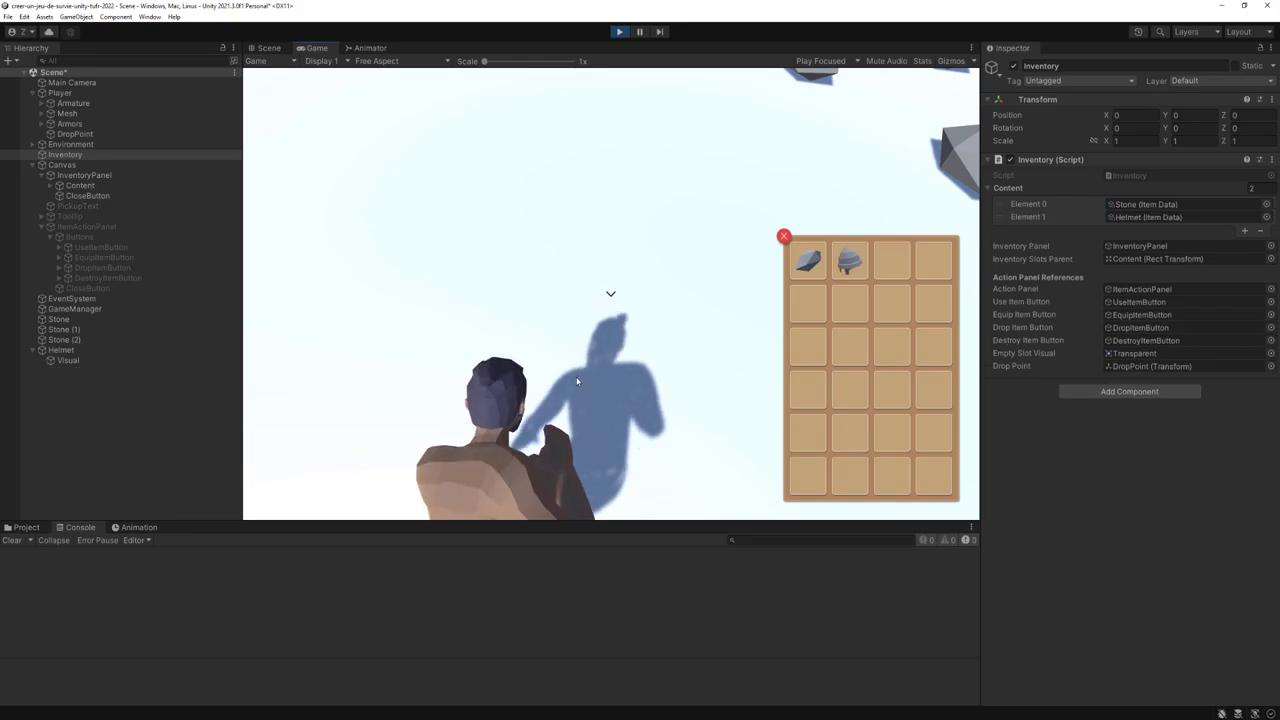
pyautogui.press('w')
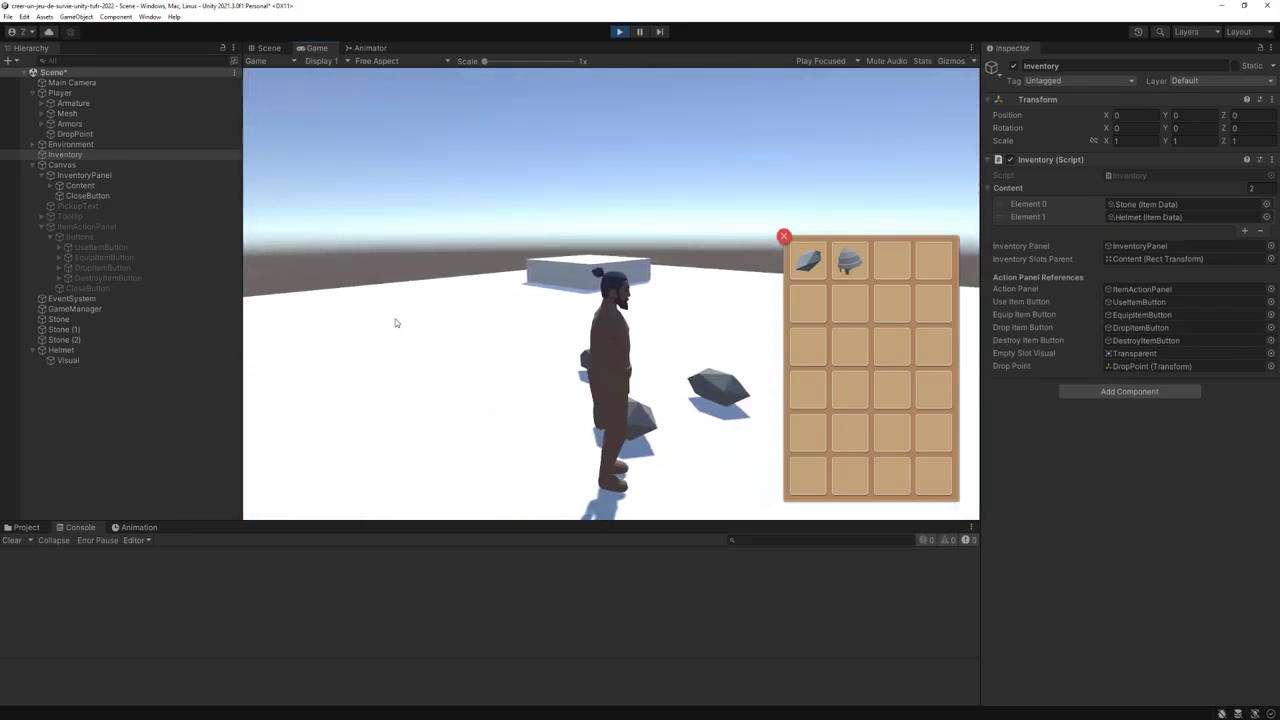
pyautogui.press('w')
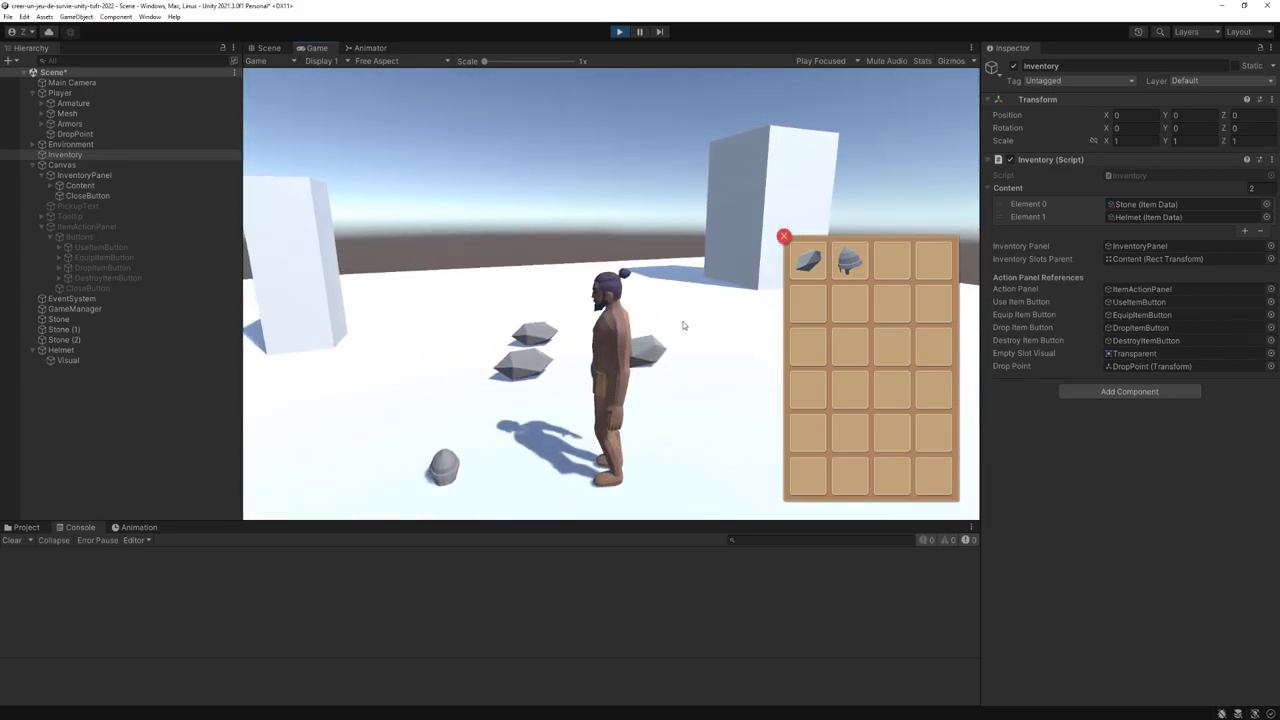
pyautogui.click(806, 276)
pyautogui.click(840, 265)
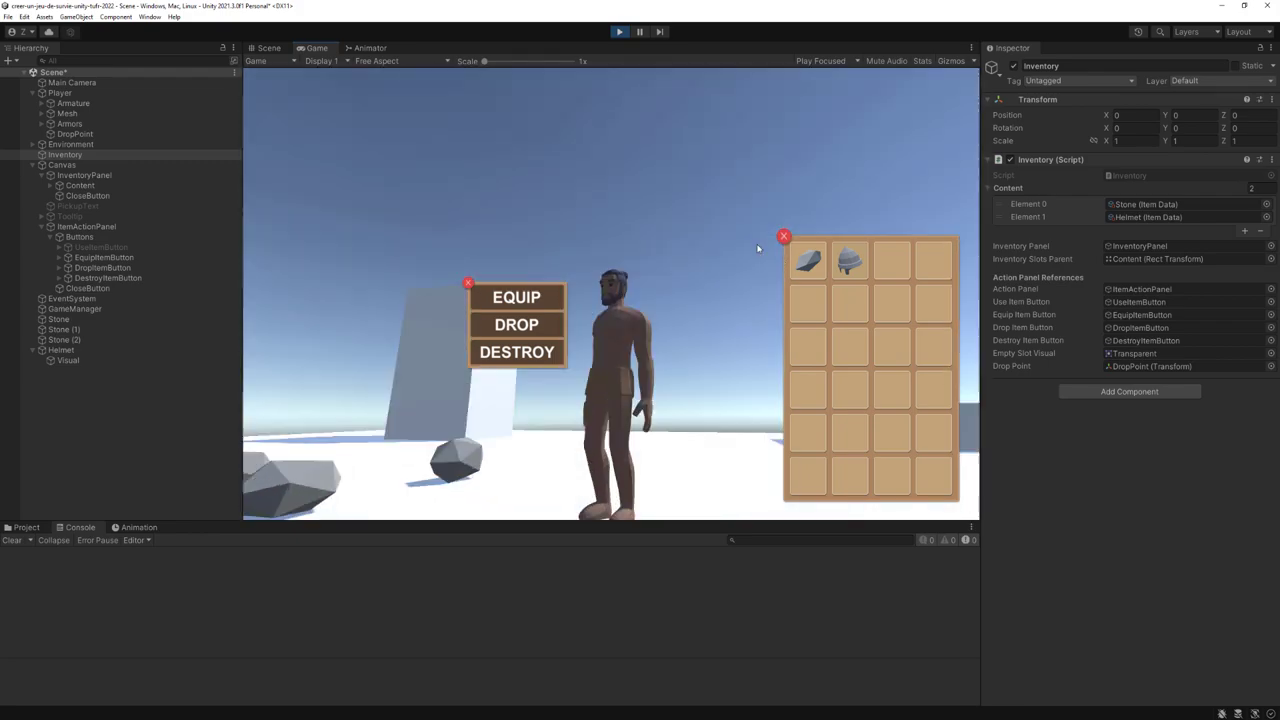
# Step: Stop Play mode and select ItemActionPanel in the Hierarchy to inspect it
pyautogui.hotkey('ctrl', 'p')
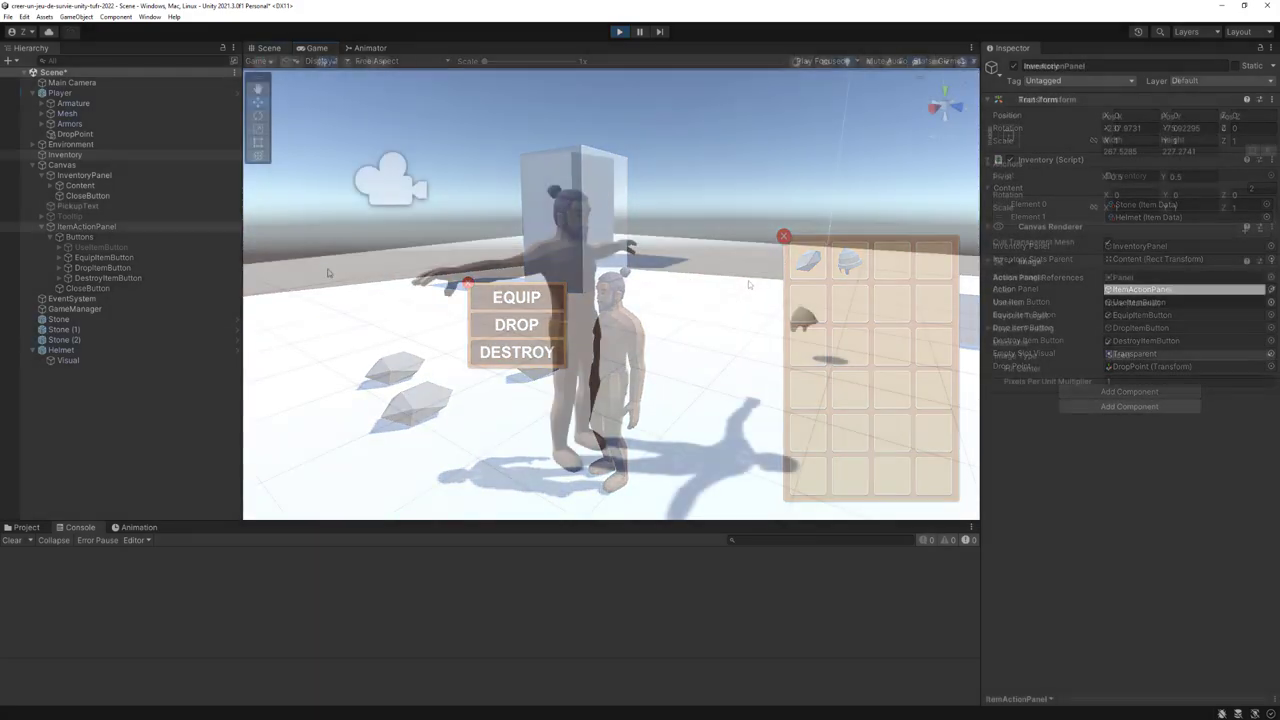
pyautogui.click(97, 227)
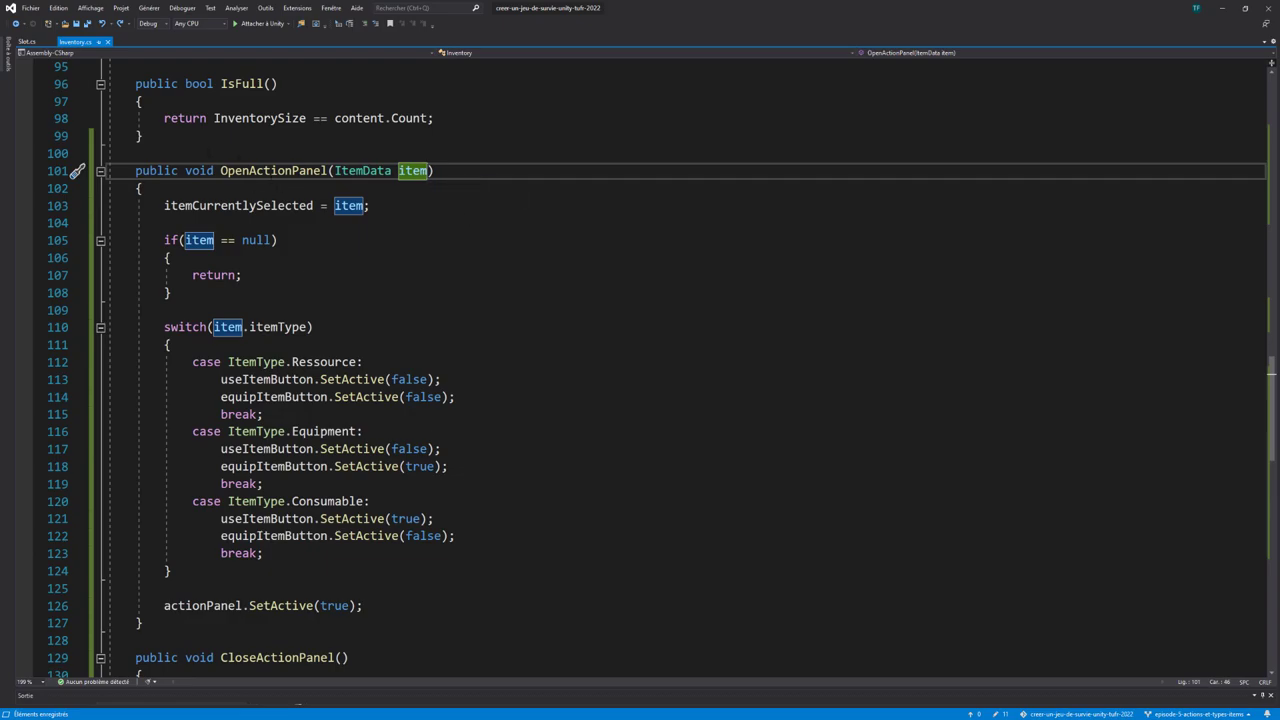
# Step: Add a Vector3 slotPosition parameter to OpenActionPanel and set actionPanel.transform.position to it
pyautogui.write(', Ve')
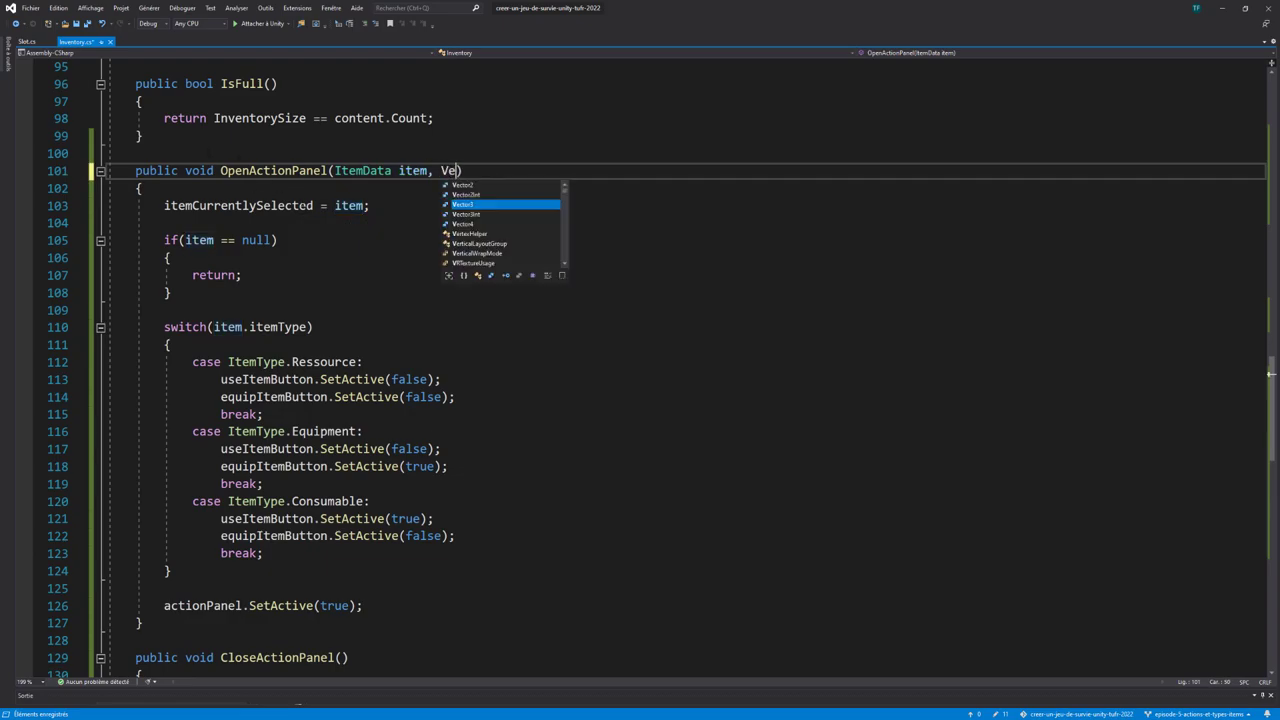
pyautogui.write('ctor')
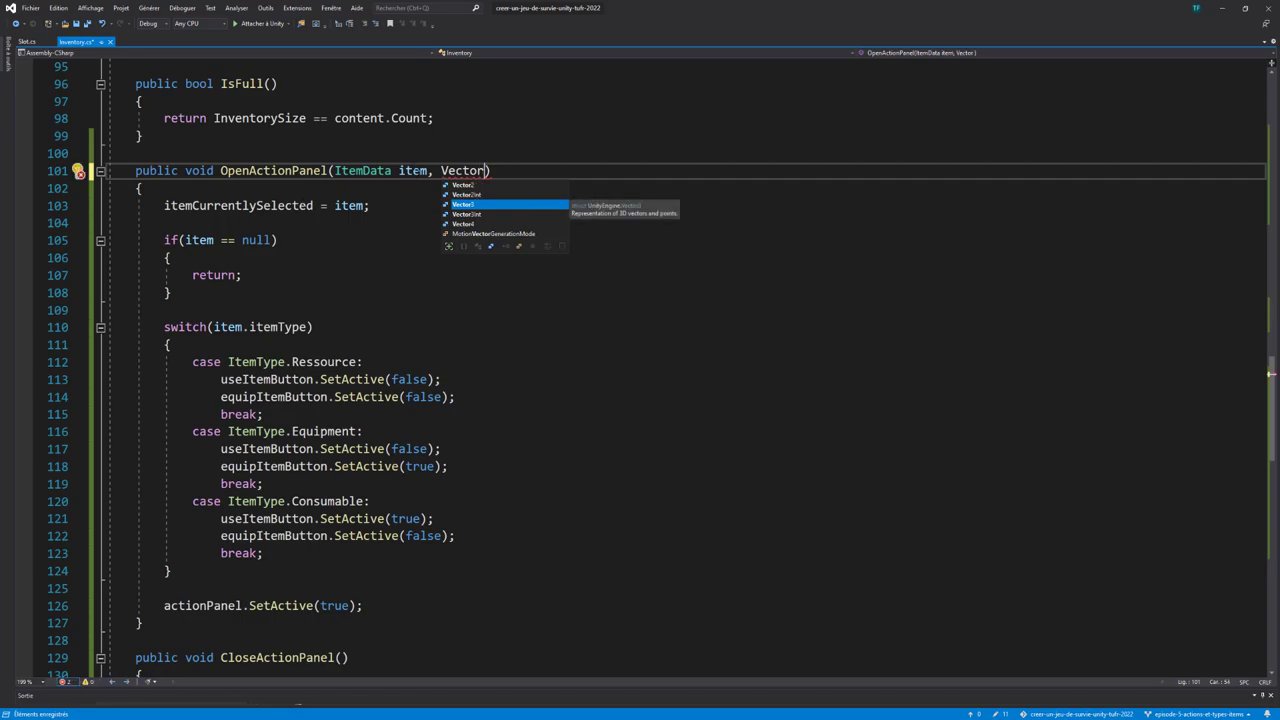
pyautogui.write('3')
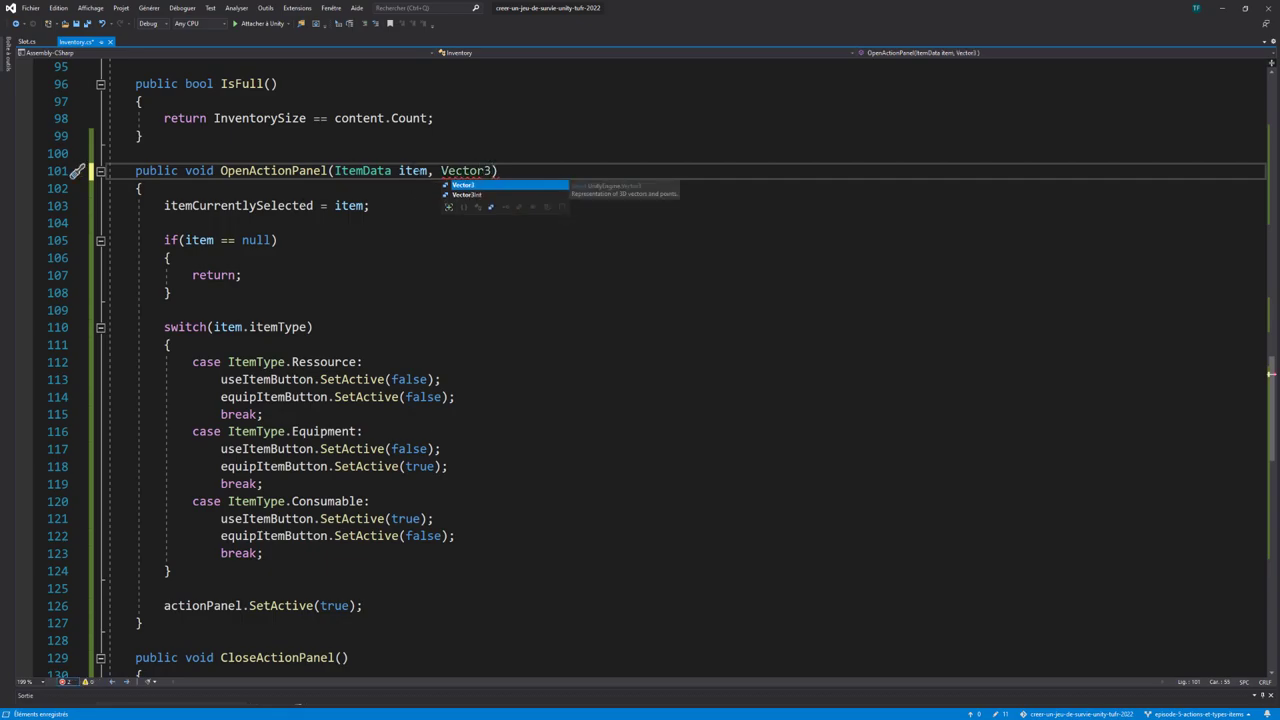
pyautogui.write(' slo')
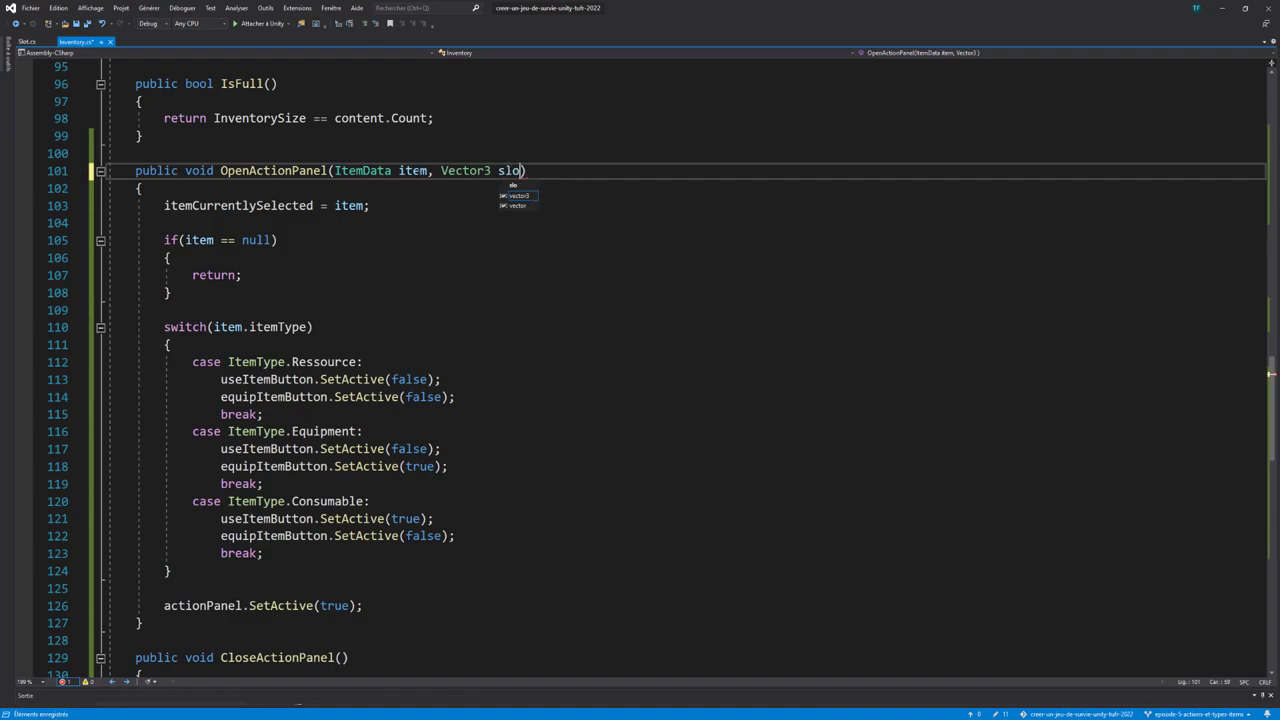
pyautogui.write('tPositi')
pyautogui.press('BackSpace')
pyautogui.press('BackSpace')
pyautogui.write('ti')
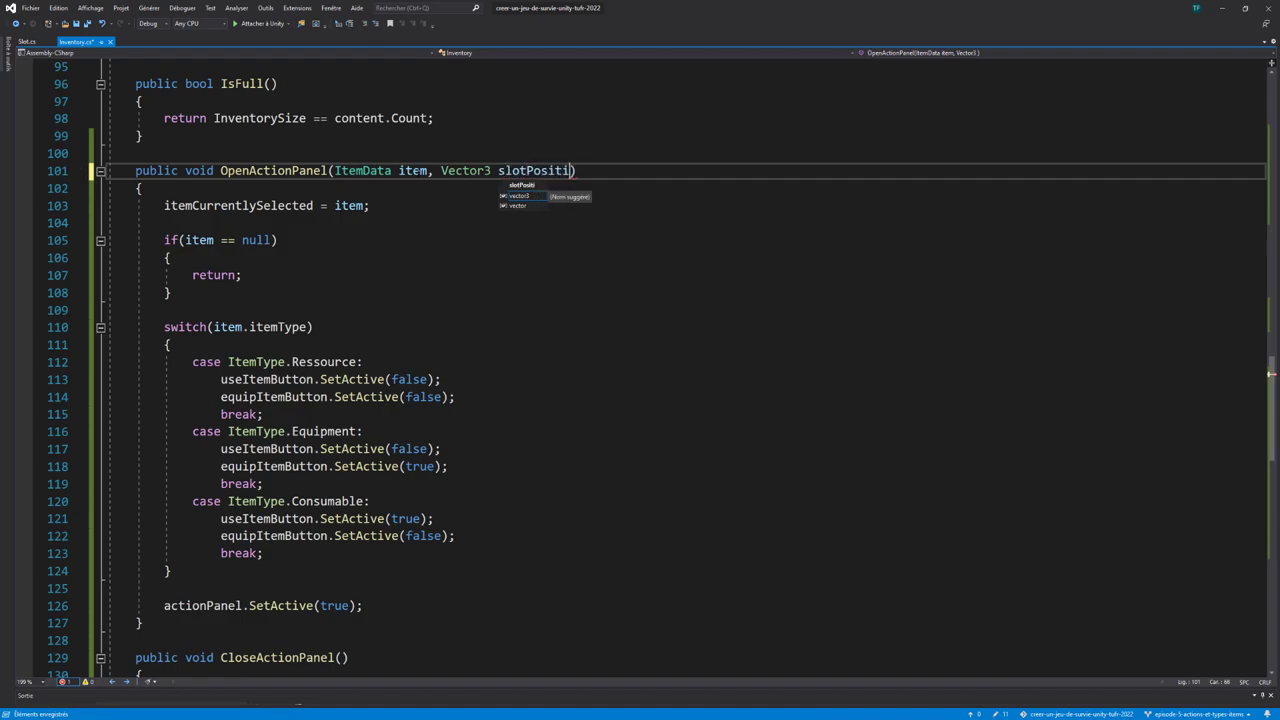
pyautogui.write('on')
pyautogui.scroll(-1, 1271, 374)
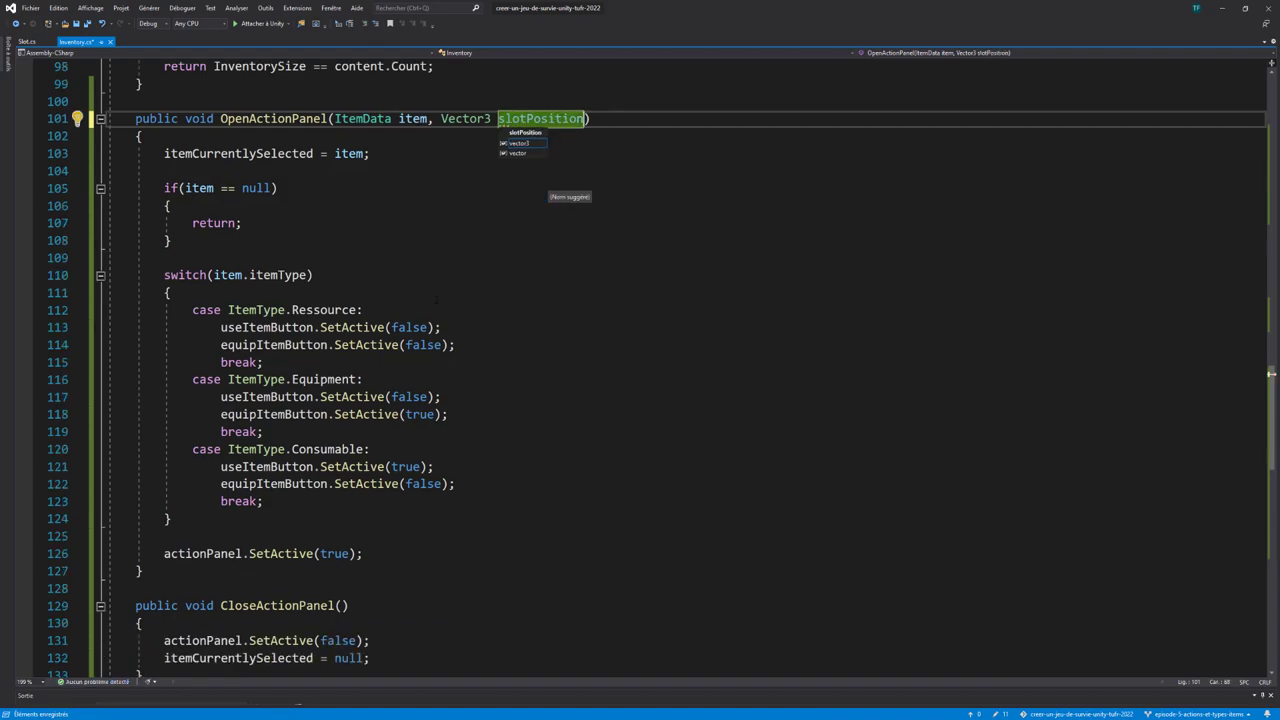
pyautogui.scroll(-2, 1271, 374)
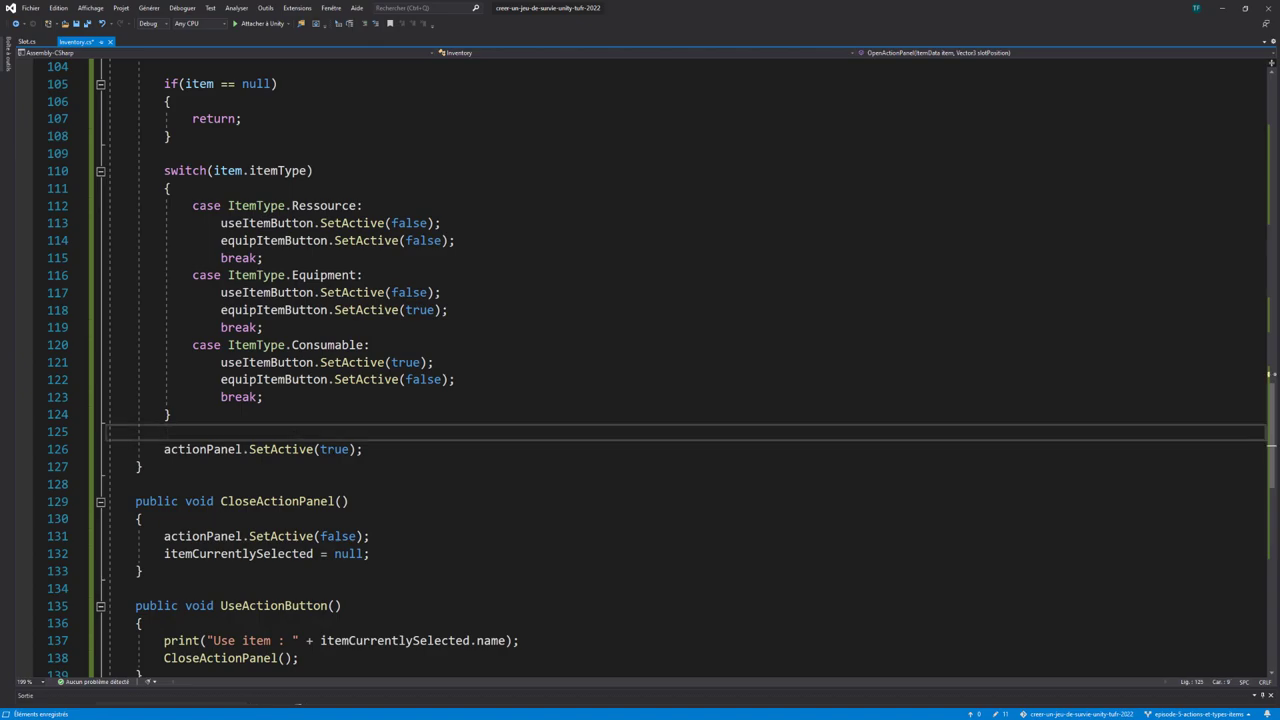
pyautogui.press('Return')
pyautogui.write('action')
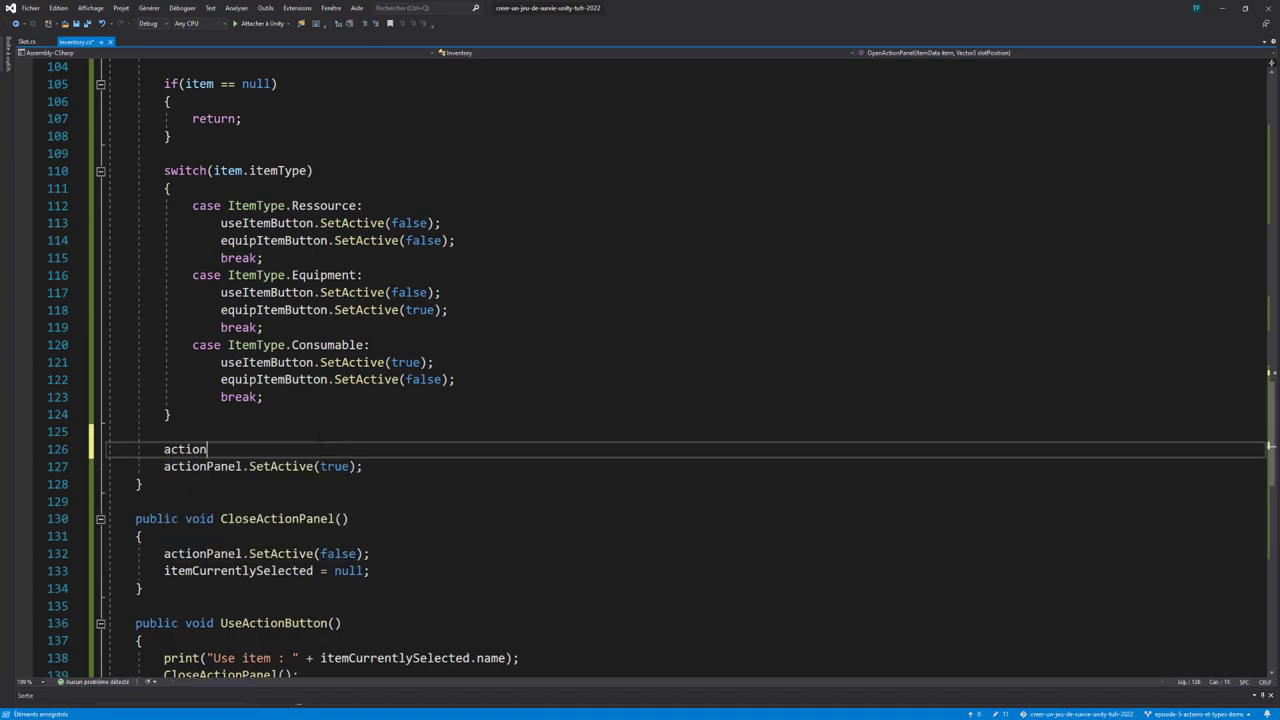
pyautogui.write('Panel.transform.')
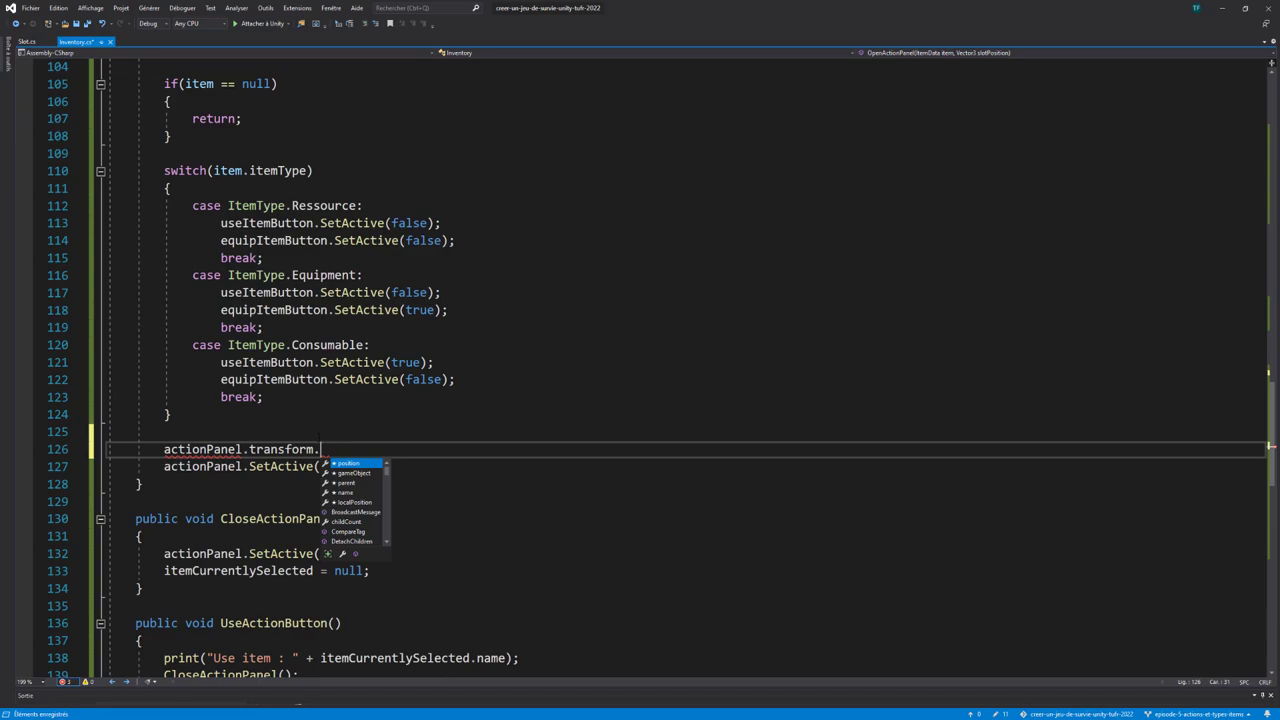
pyautogui.write('po')
pyautogui.press('Tab')
pyautogui.write('= ')
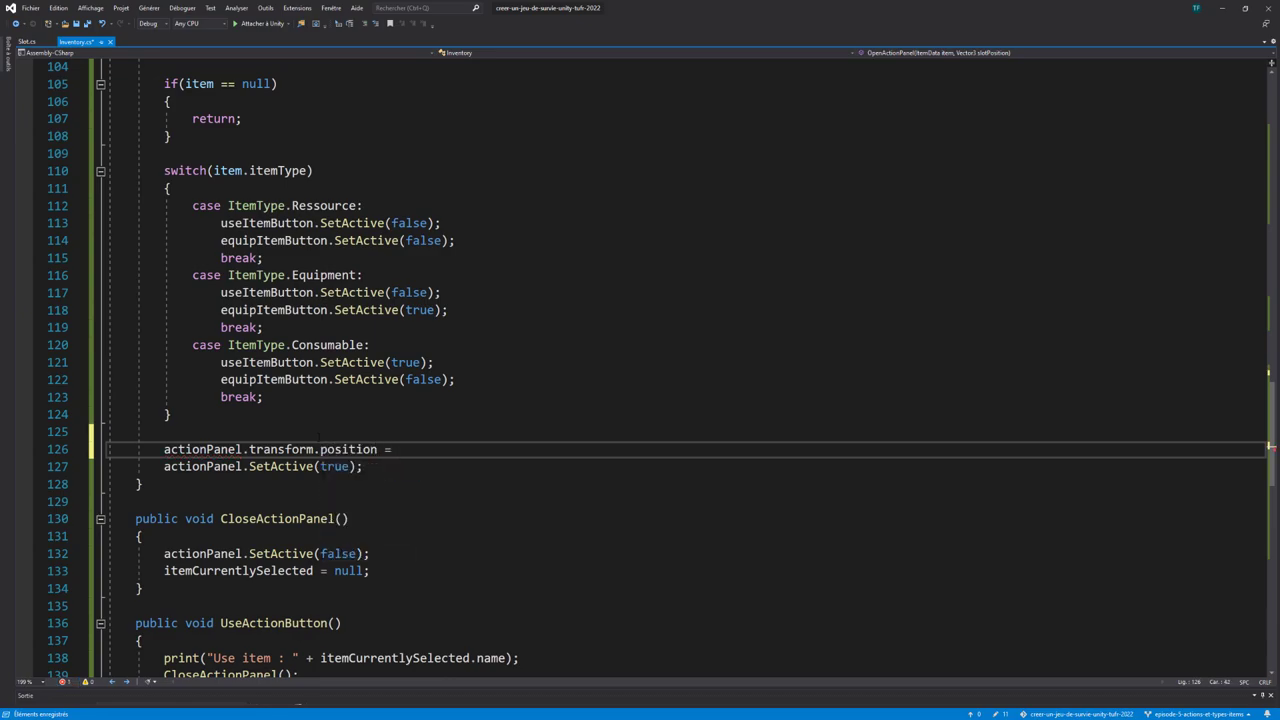
pyautogui.write('slotPo')
pyautogui.press('Tab')
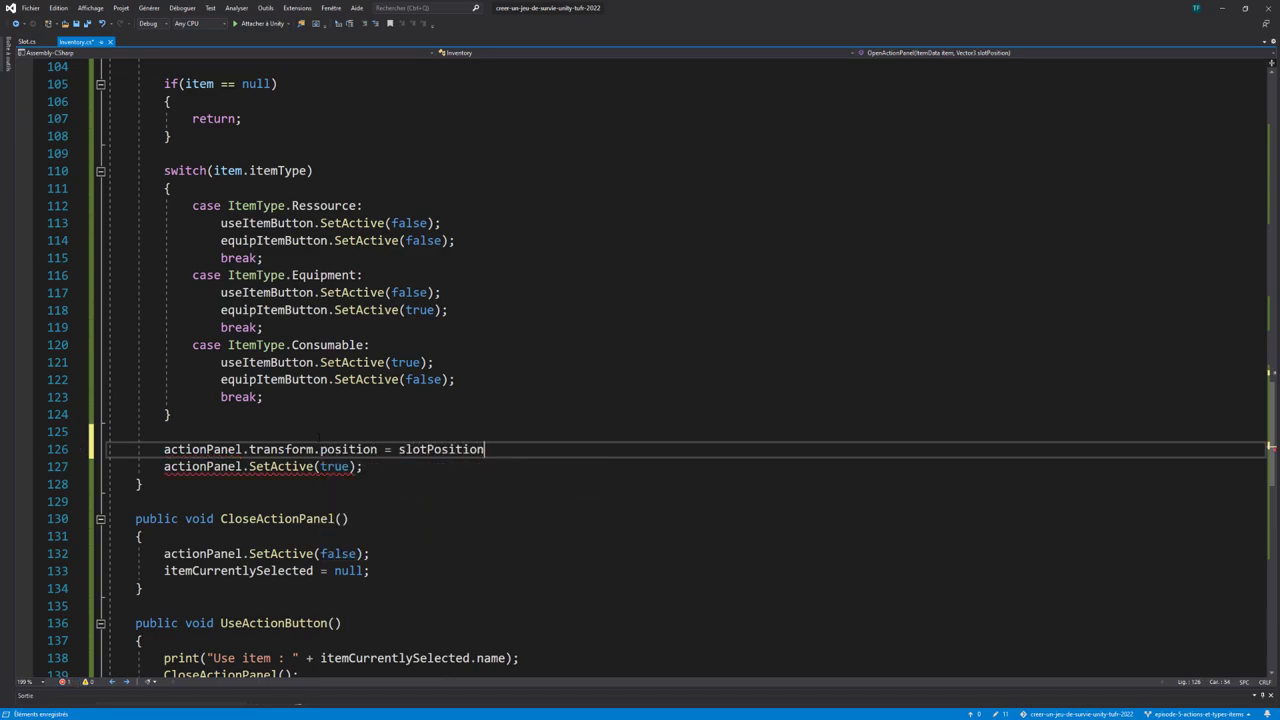
pyautogui.scroll(5, 318, 437)
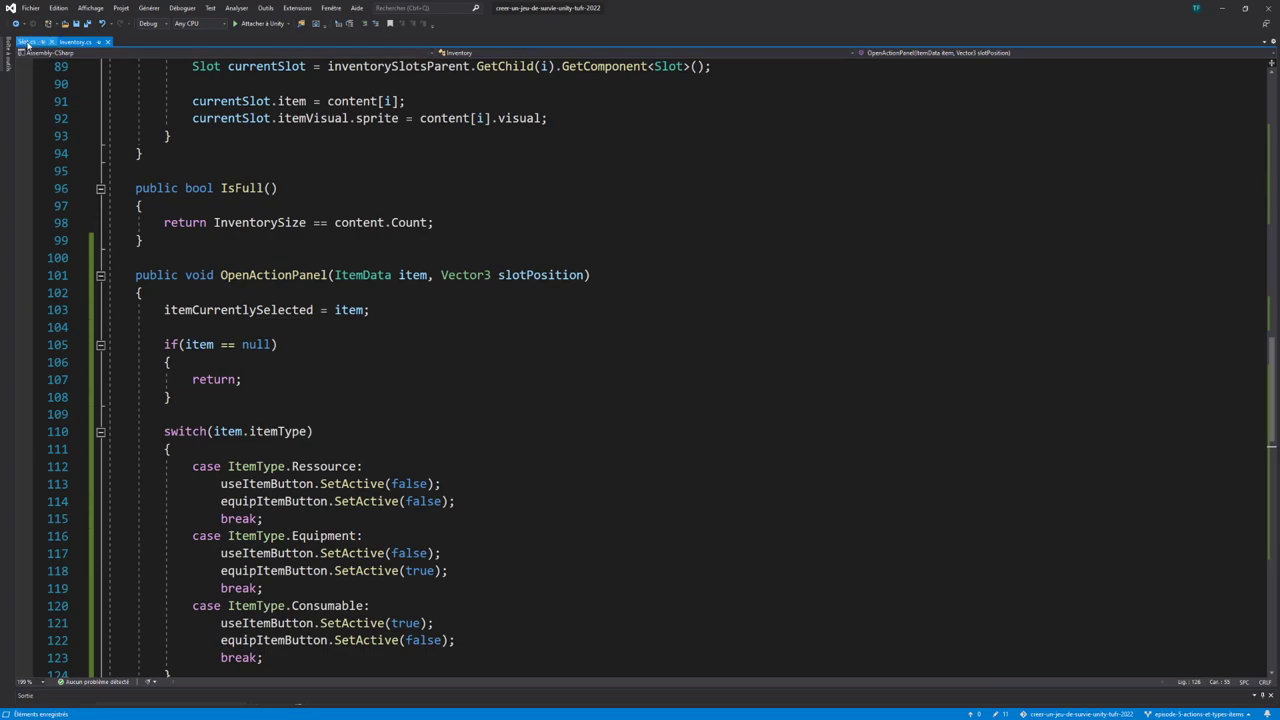
# Step: In Slot.cs ClickOnSlot, pass transform.position as OpenActionPanel's second argument
pyautogui.click(27, 44)
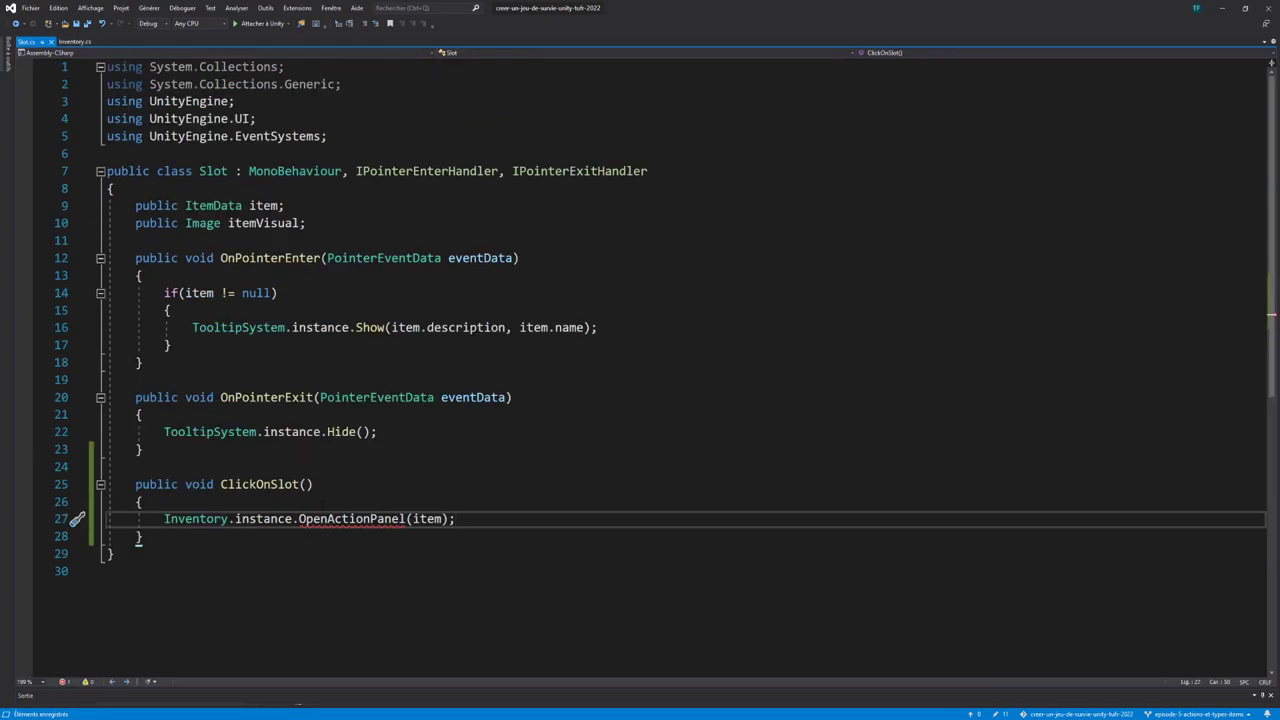
pyautogui.press('Left')
pyautogui.press('Left')
pyautogui.write(', ')
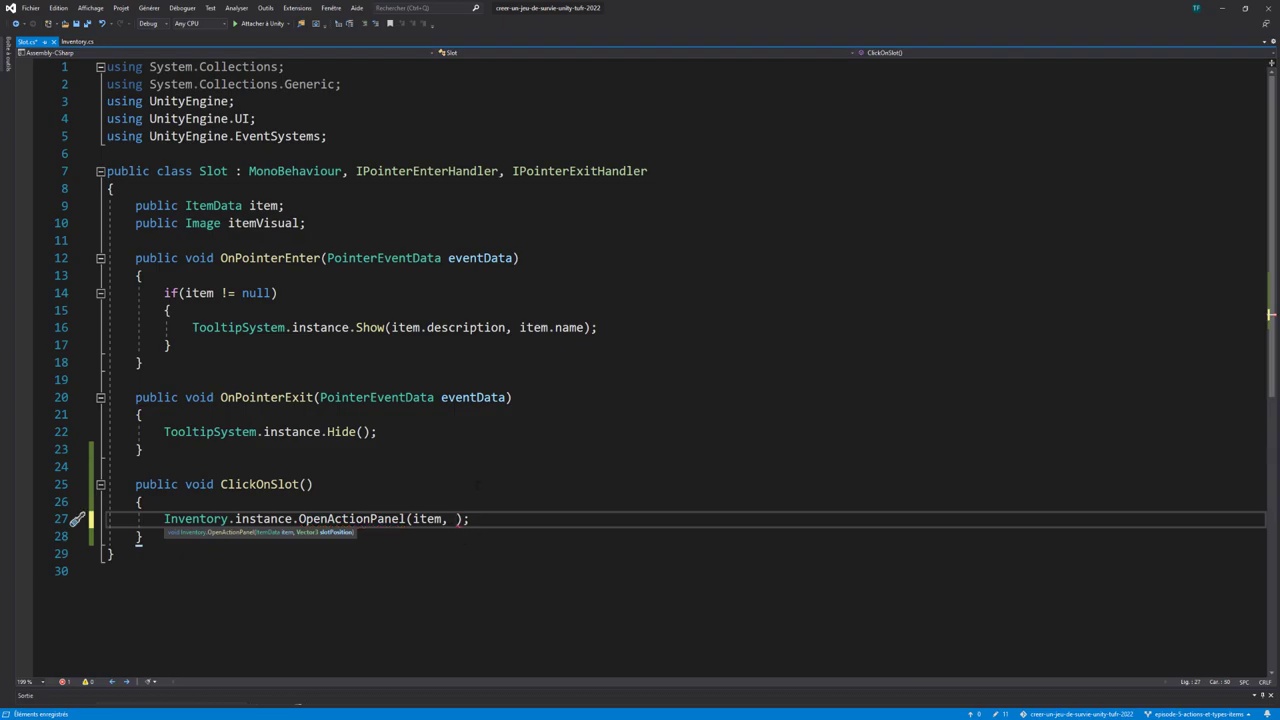
pyautogui.write('tr')
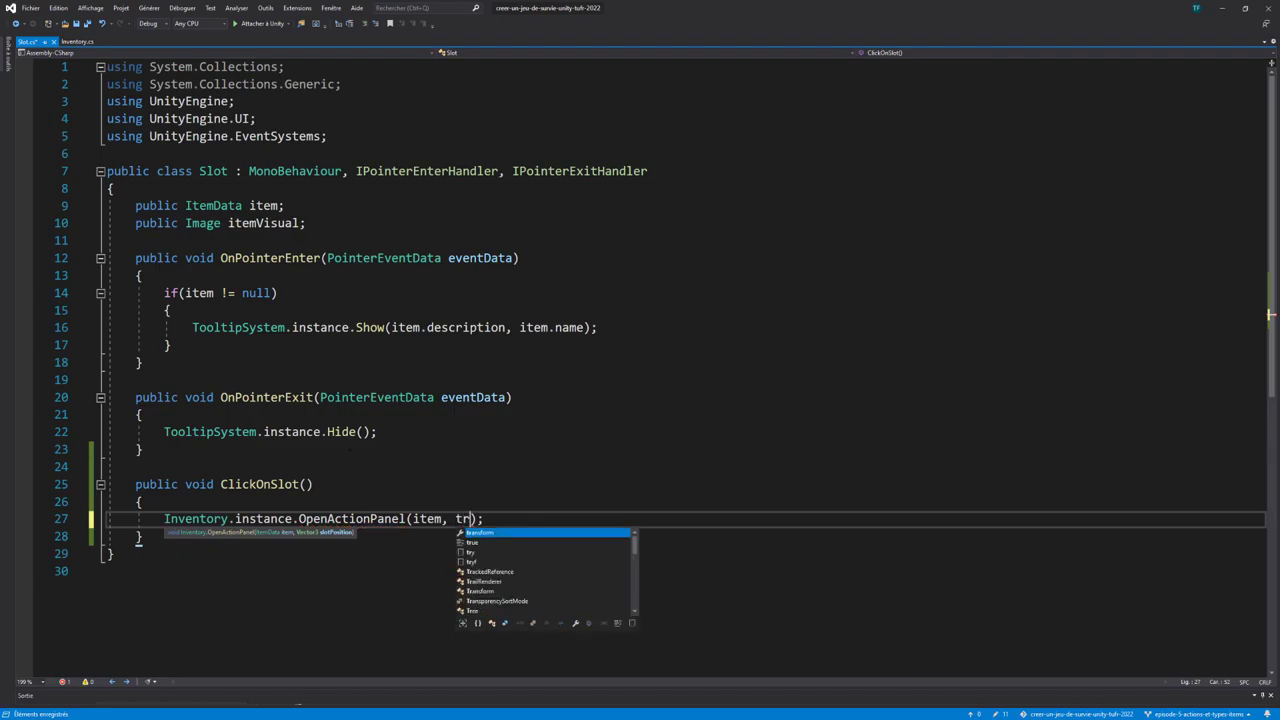
pyautogui.press('Tab')
pyautogui.write('.p')
pyautogui.press('Tab')
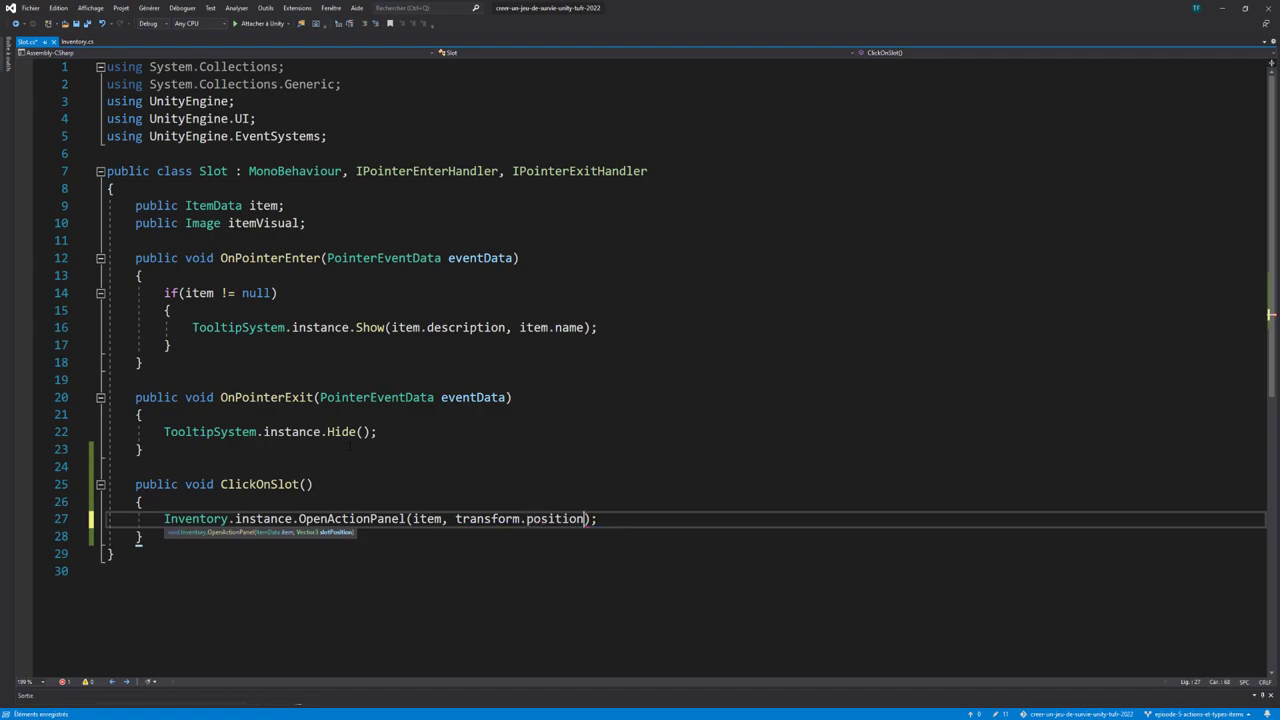
pyautogui.scroll(-2, 702, 388)
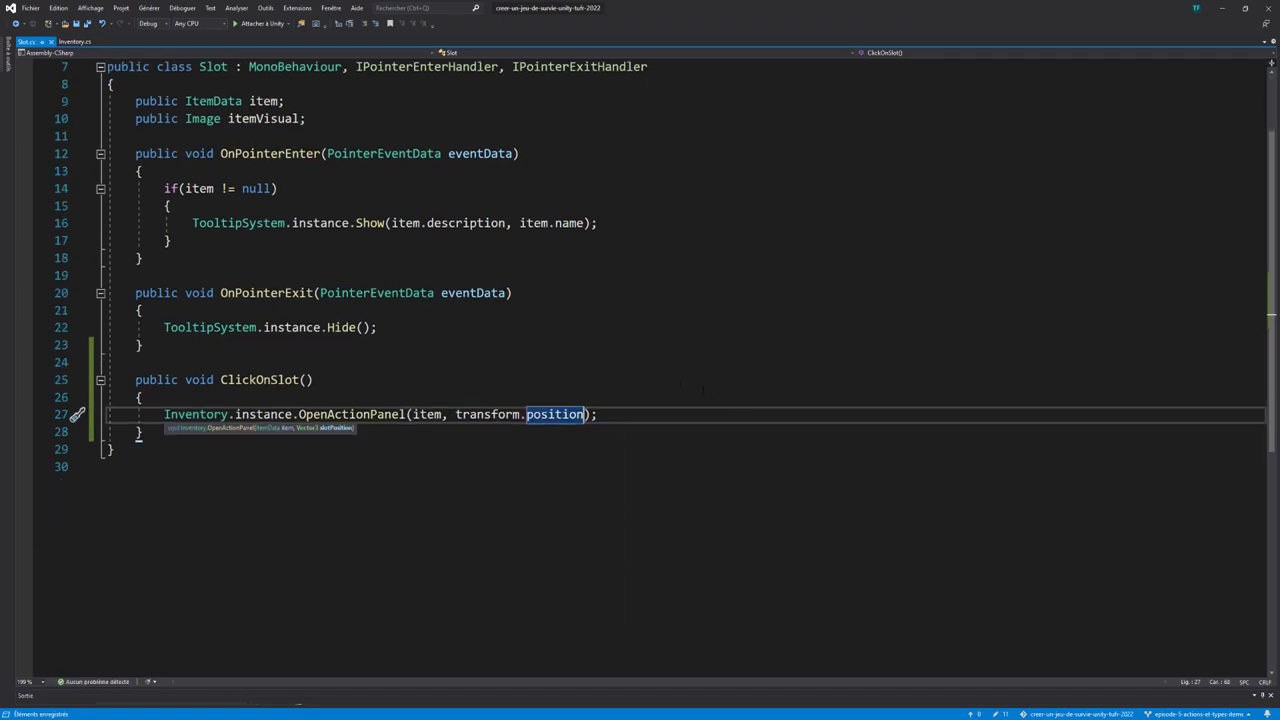
pyautogui.scroll(2, 702, 388)
pyautogui.moveTo(296, 697)
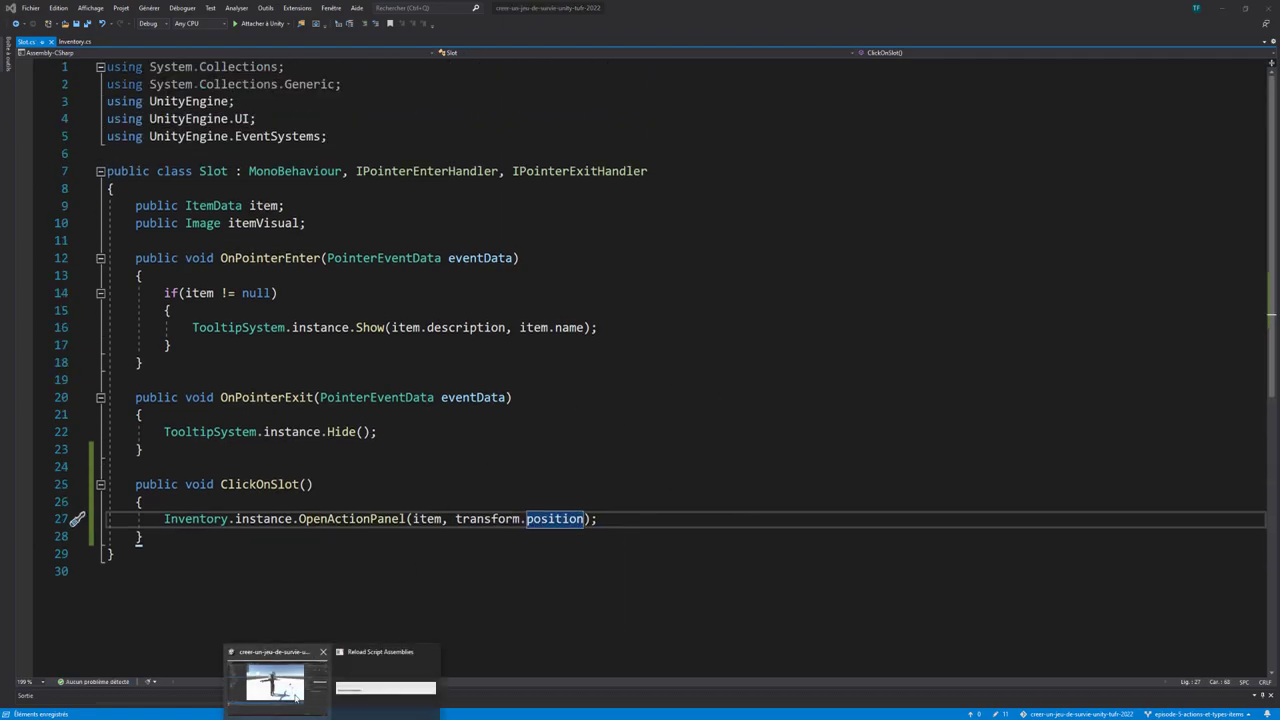
pyautogui.hotkey('alt', 'Tab')
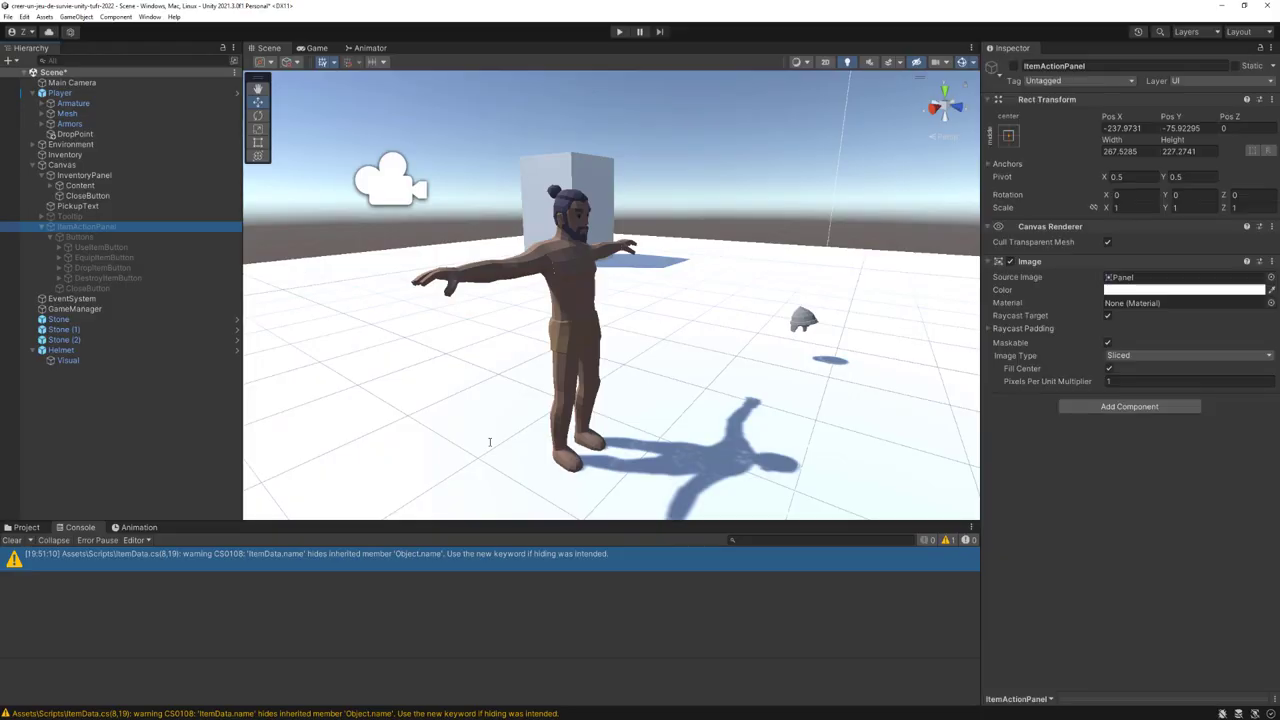
# Step: Play-test the Stone slot's panel placement, then begin editing ItemActionPanel's Pivot X
pyautogui.hotkey('ctrl', 'p')
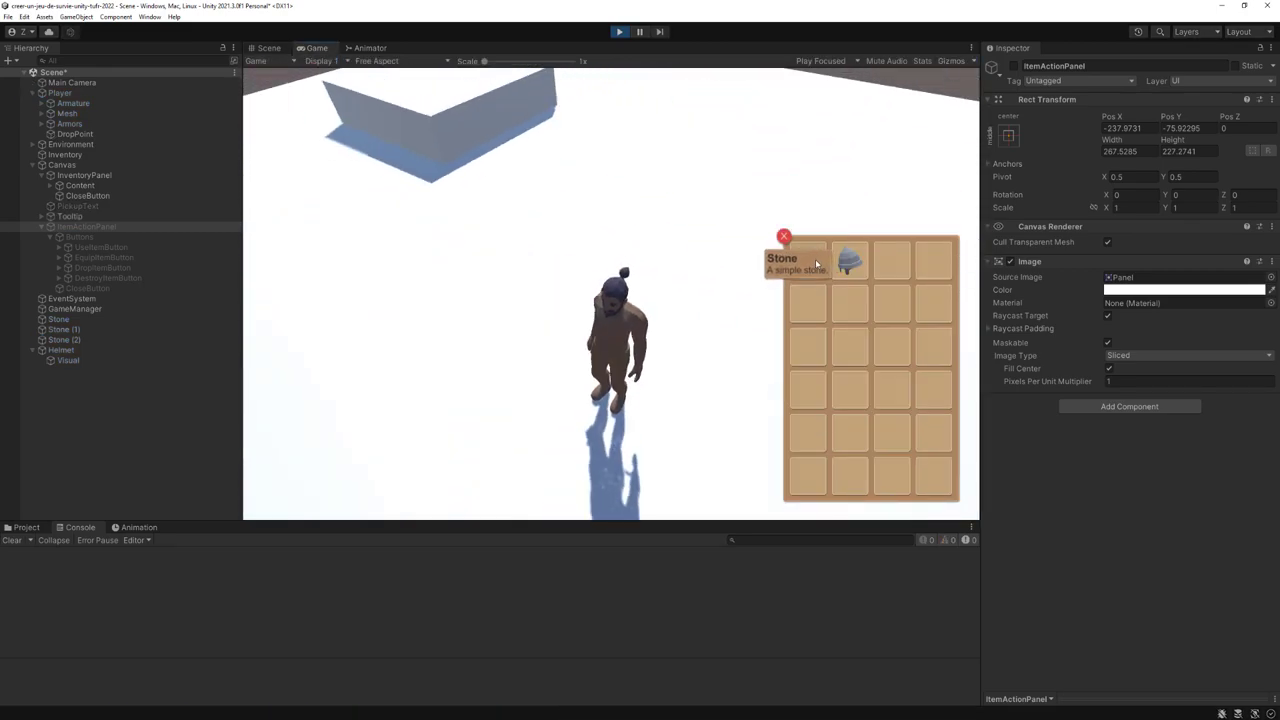
pyautogui.click(813, 258)
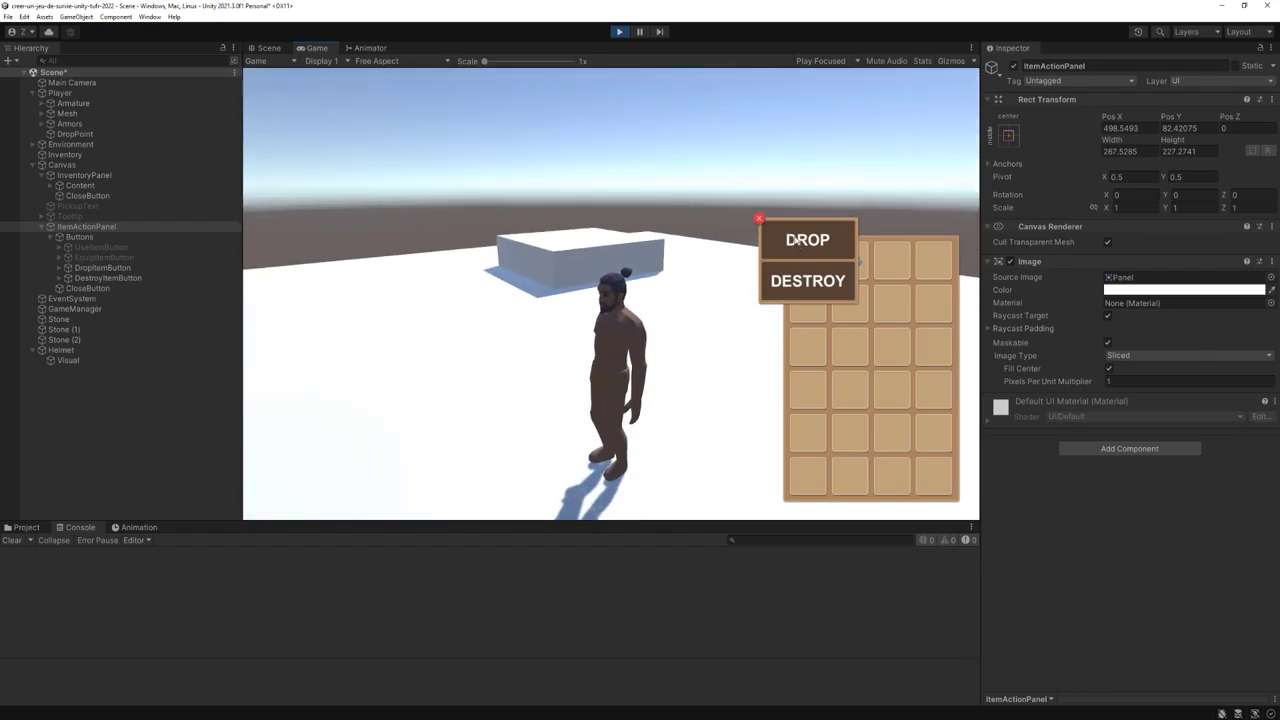
pyautogui.click(90, 228)
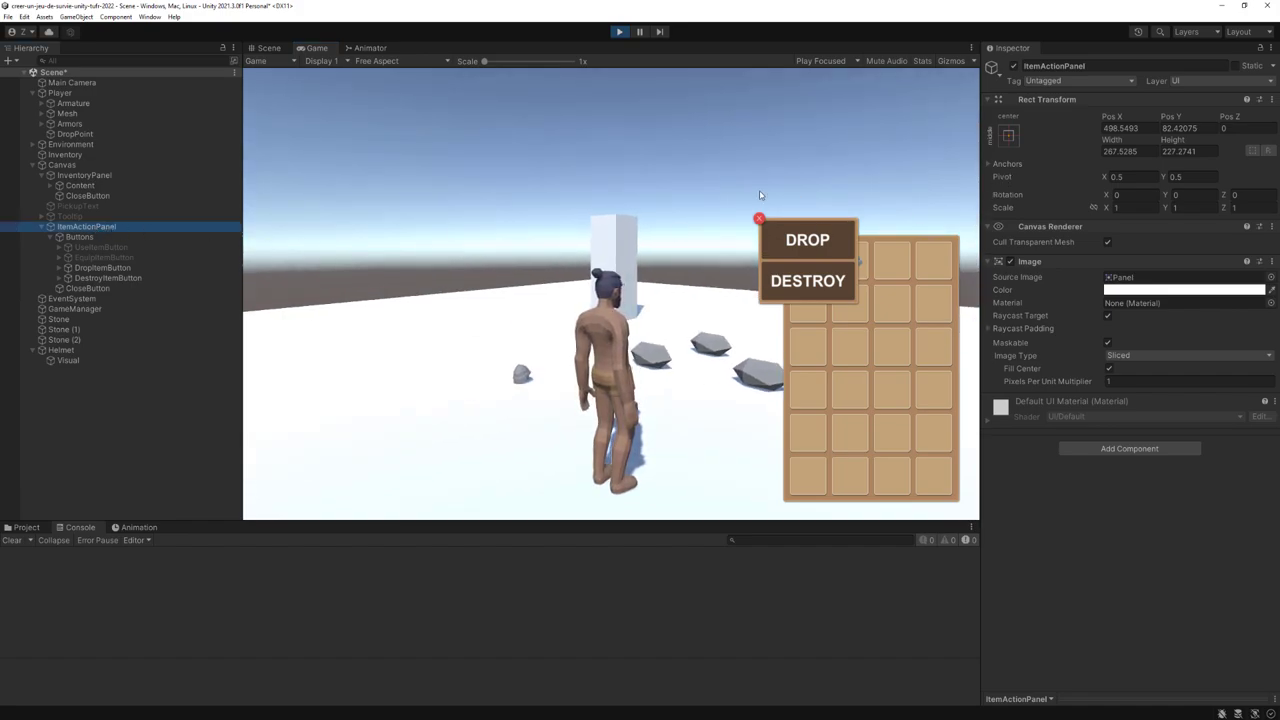
pyautogui.click(1130, 177)
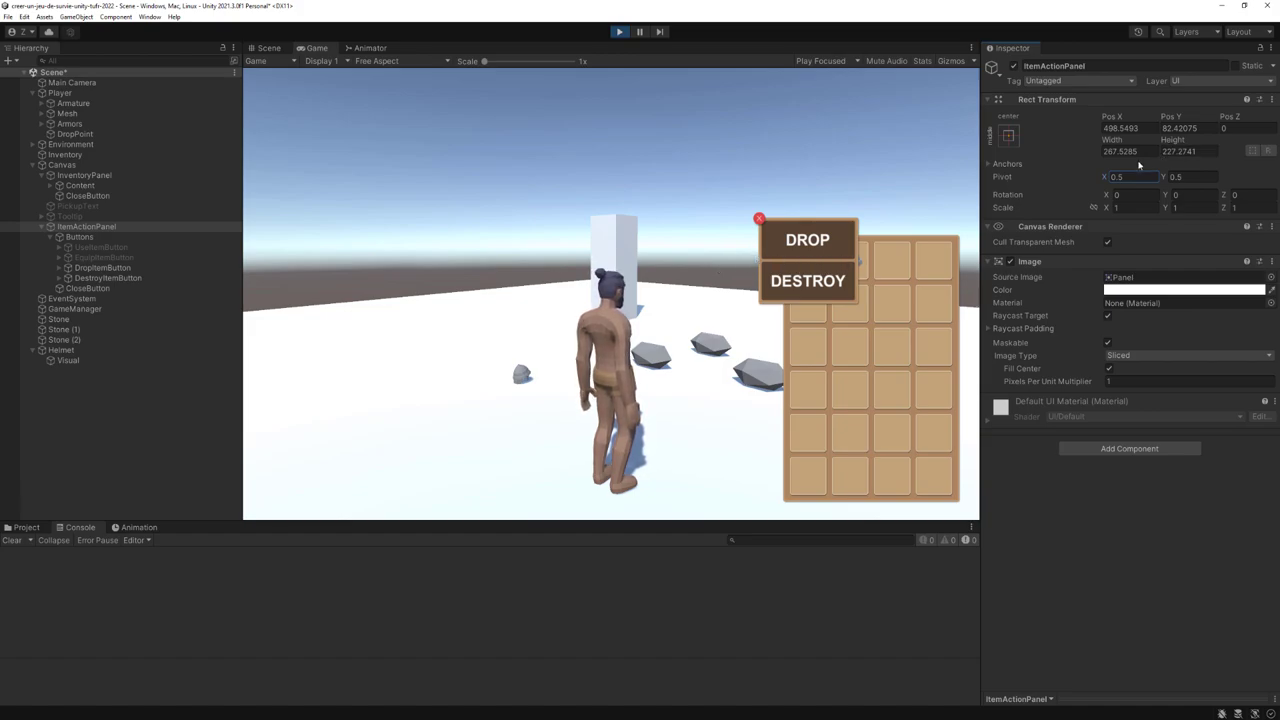
# Step: Set ItemActionPanel's Pivot X to 1.2 while the game runs
pyautogui.click(1116, 177)
pyautogui.write('1.5')
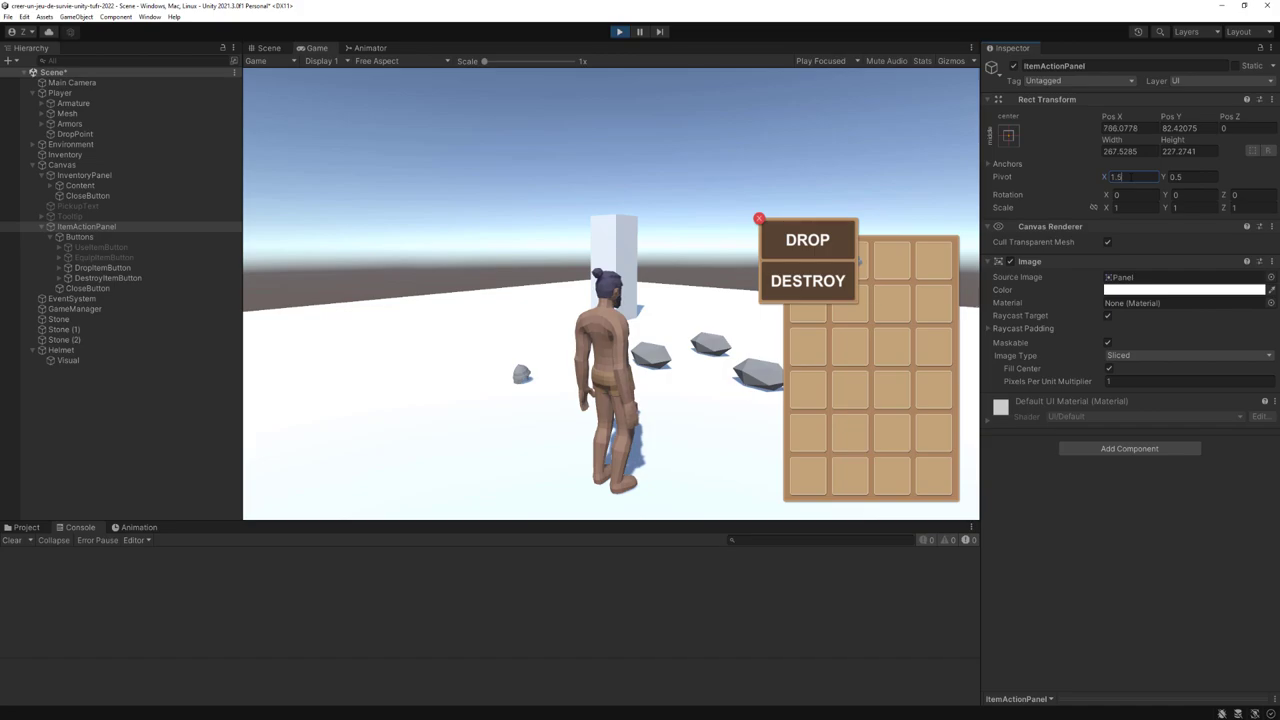
pyautogui.press('BackSpace')
pyautogui.write('2')
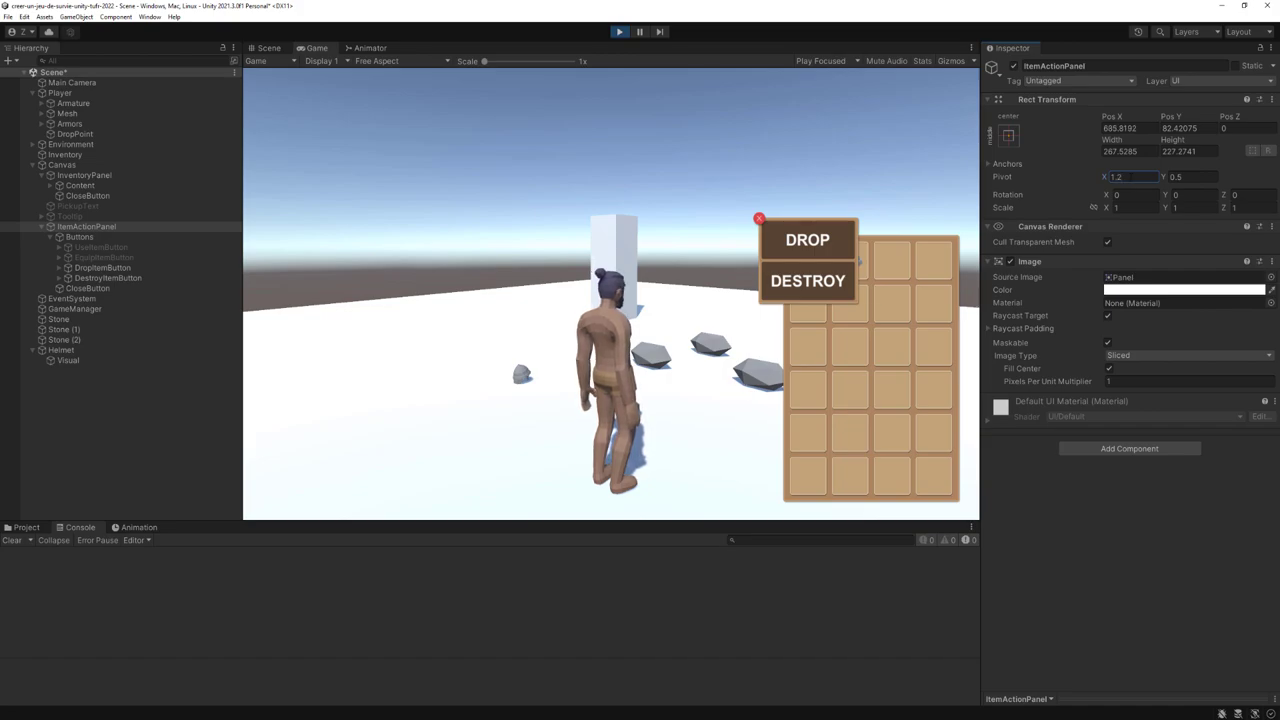
# Step: Open and close the helmet and stone action panels to check placement, then stop play
pyautogui.click(761, 219)
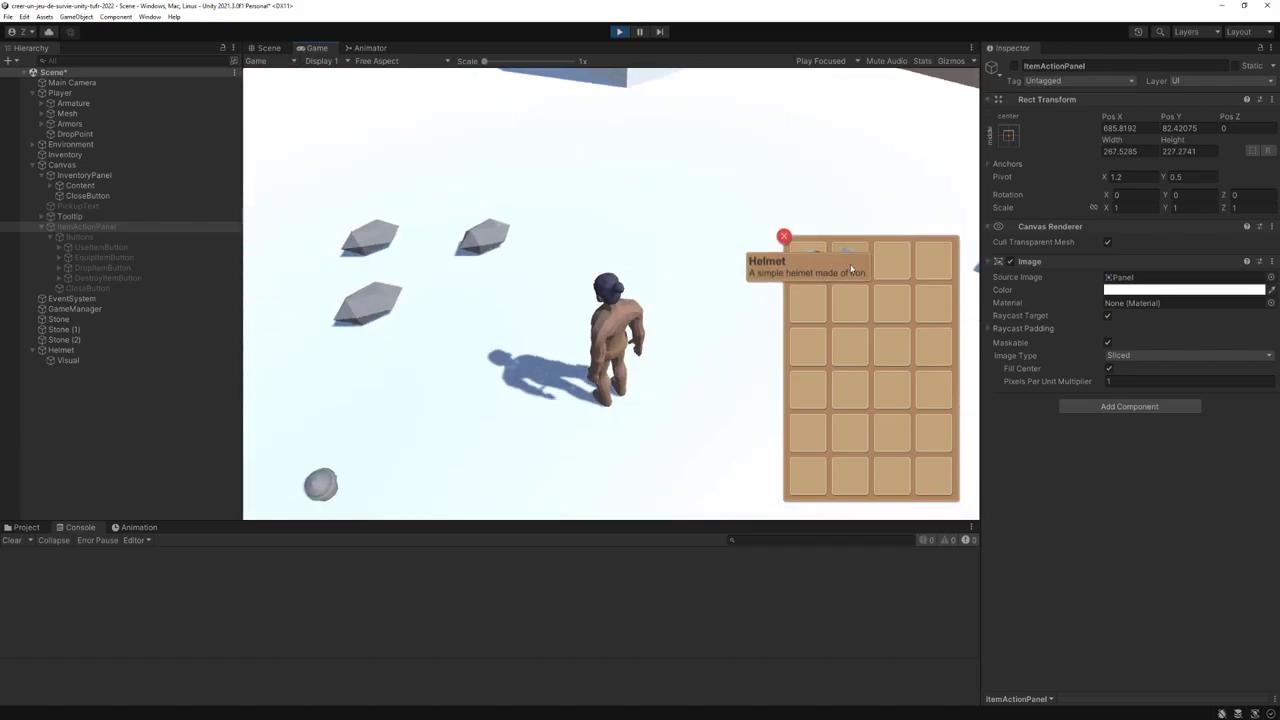
pyautogui.click(851, 263)
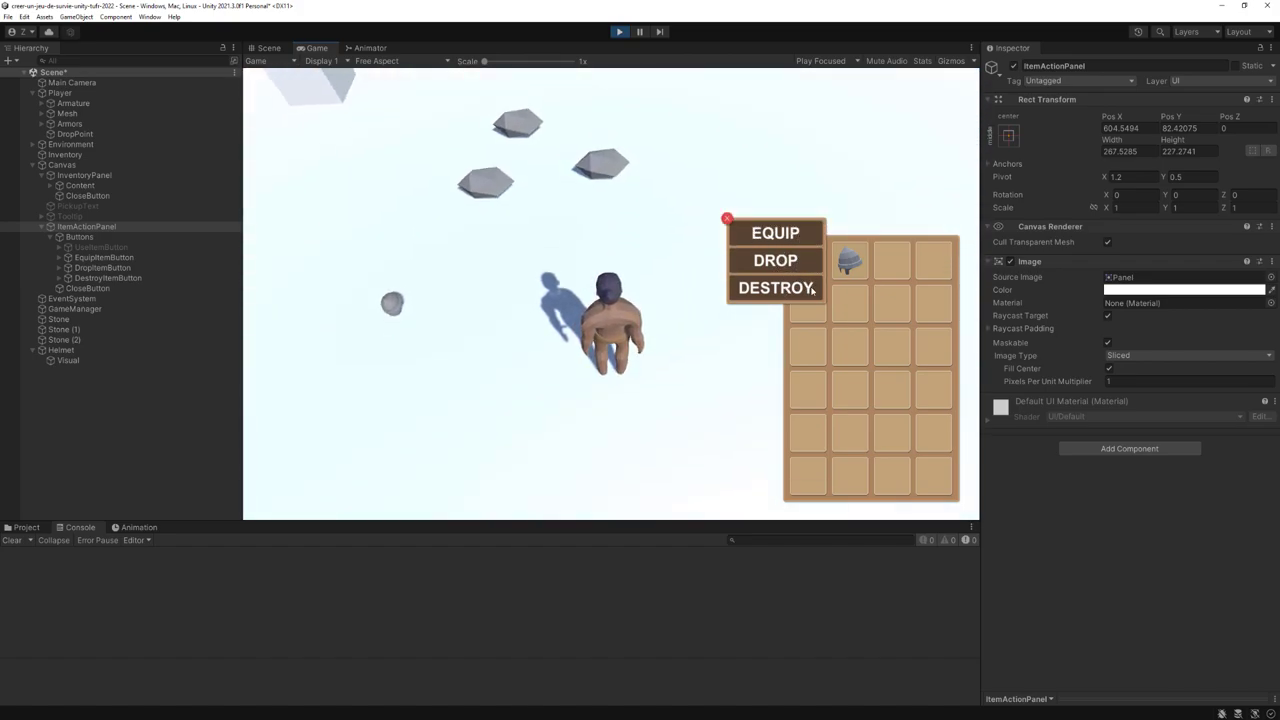
pyautogui.click(726, 219)
pyautogui.press('e')
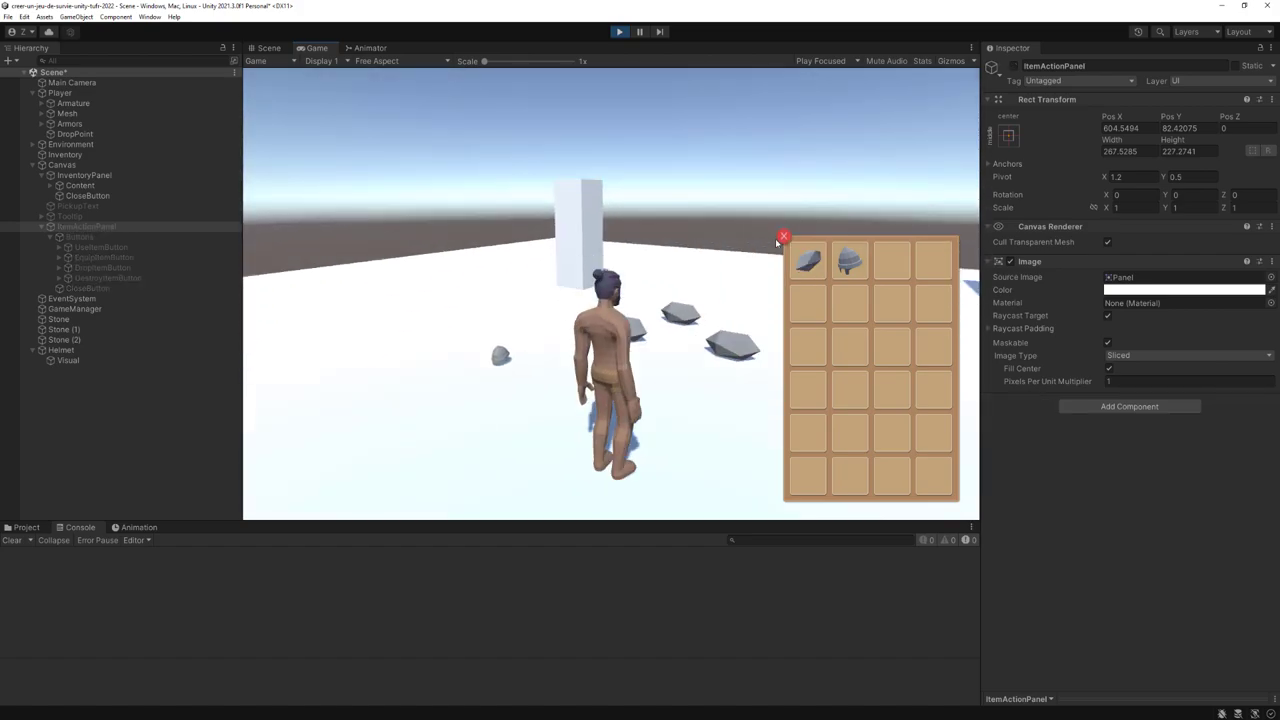
pyautogui.click(807, 260)
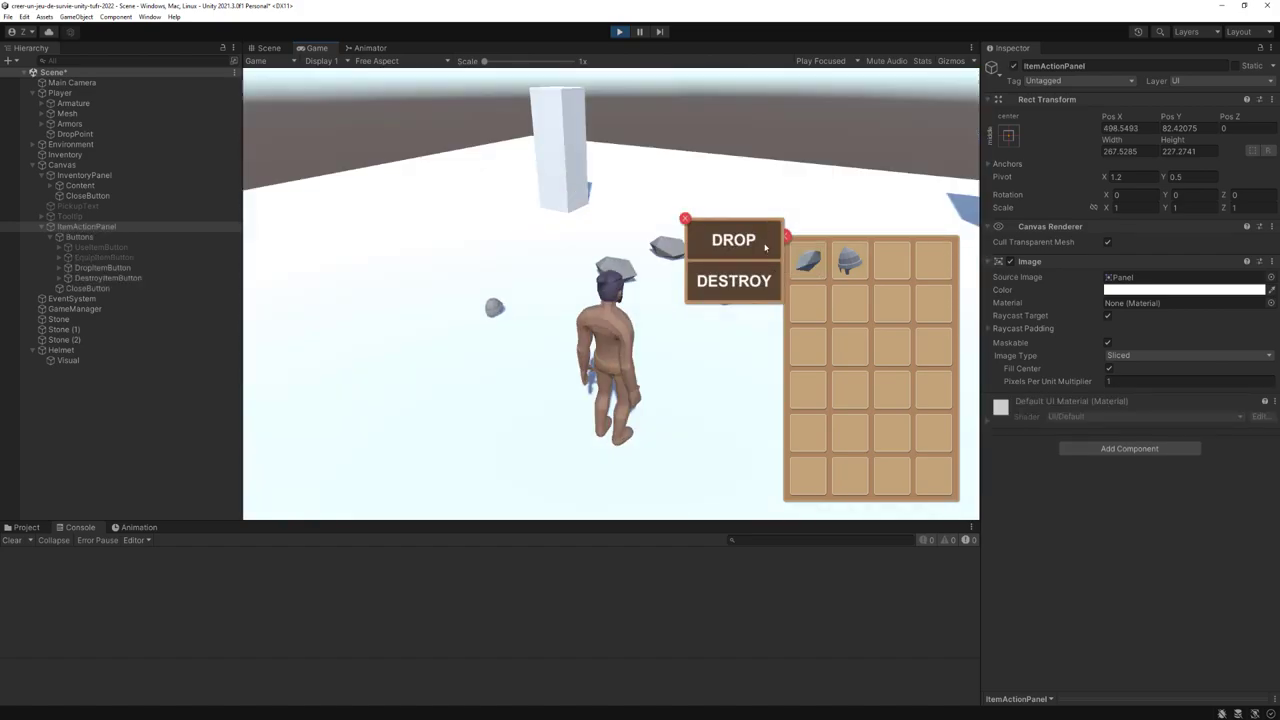
pyautogui.click(848, 268)
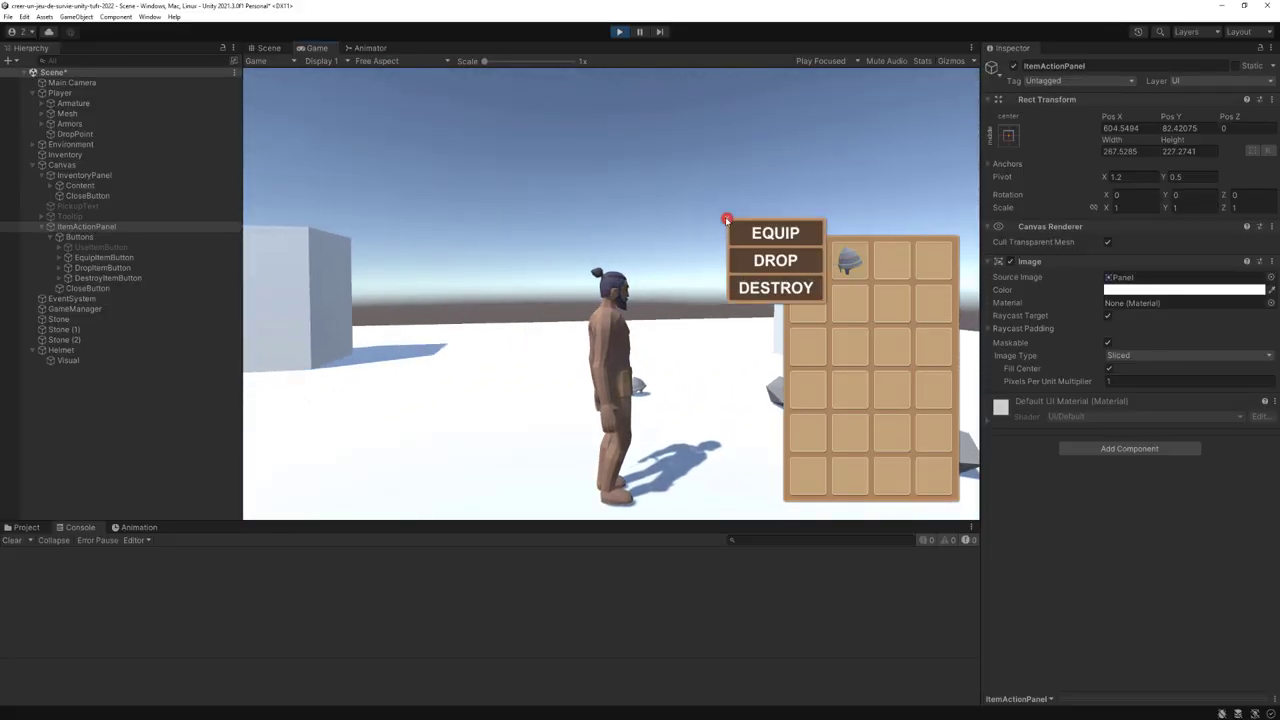
pyautogui.click(726, 219)
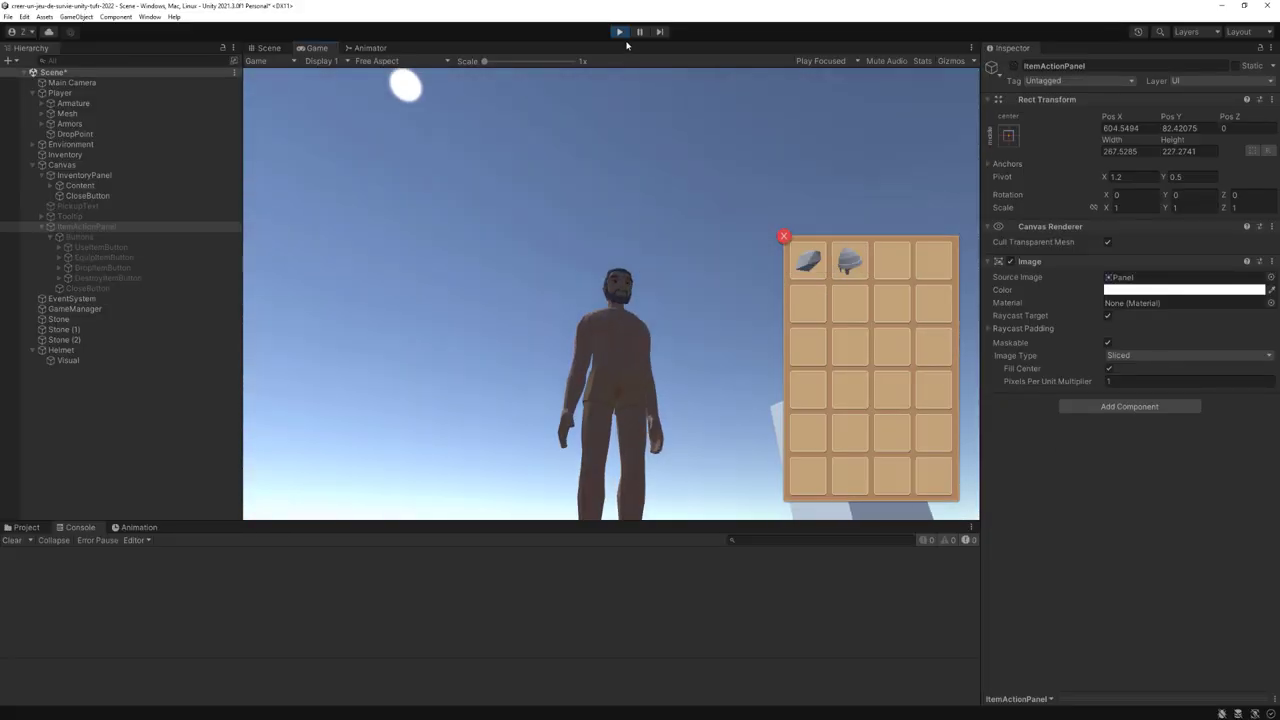
pyautogui.click(619, 31)
# Step: Set ItemActionPanel's Rect Transform Pivot X to 1.2 outside Play mode
pyautogui.click(153, 229)
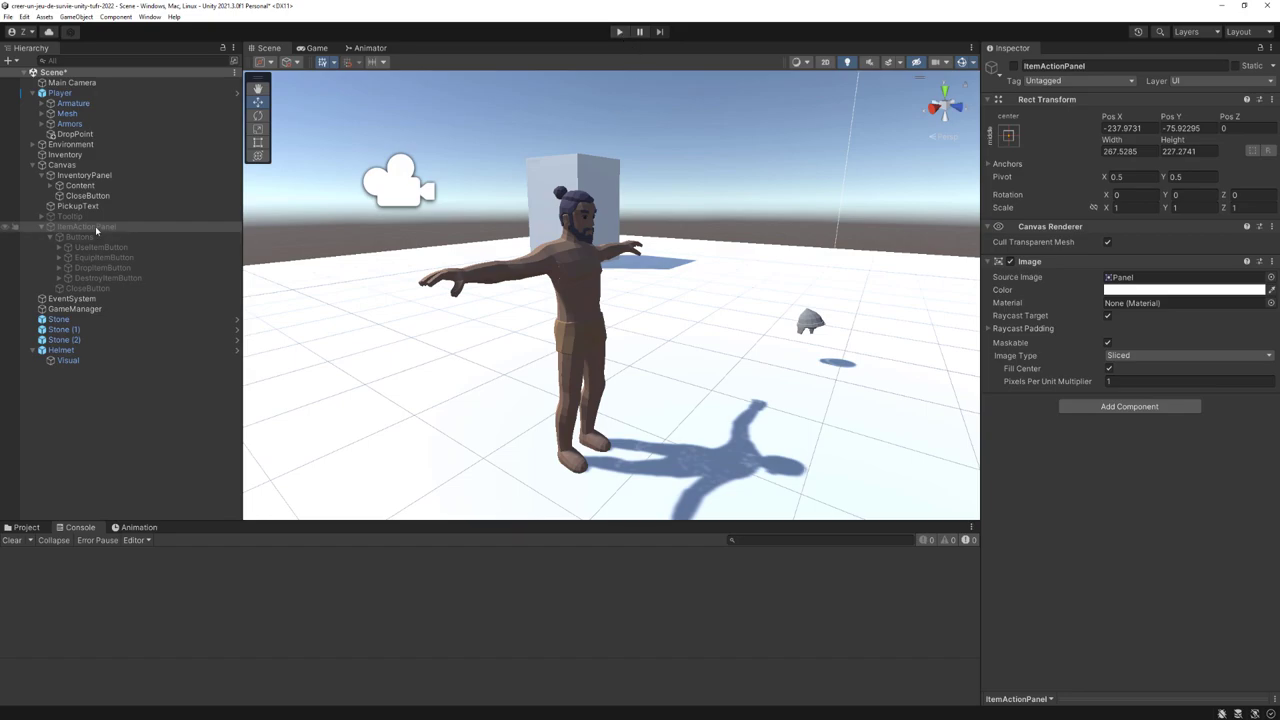
pyautogui.click(1118, 177)
pyautogui.write('1')
pyautogui.write('.2')
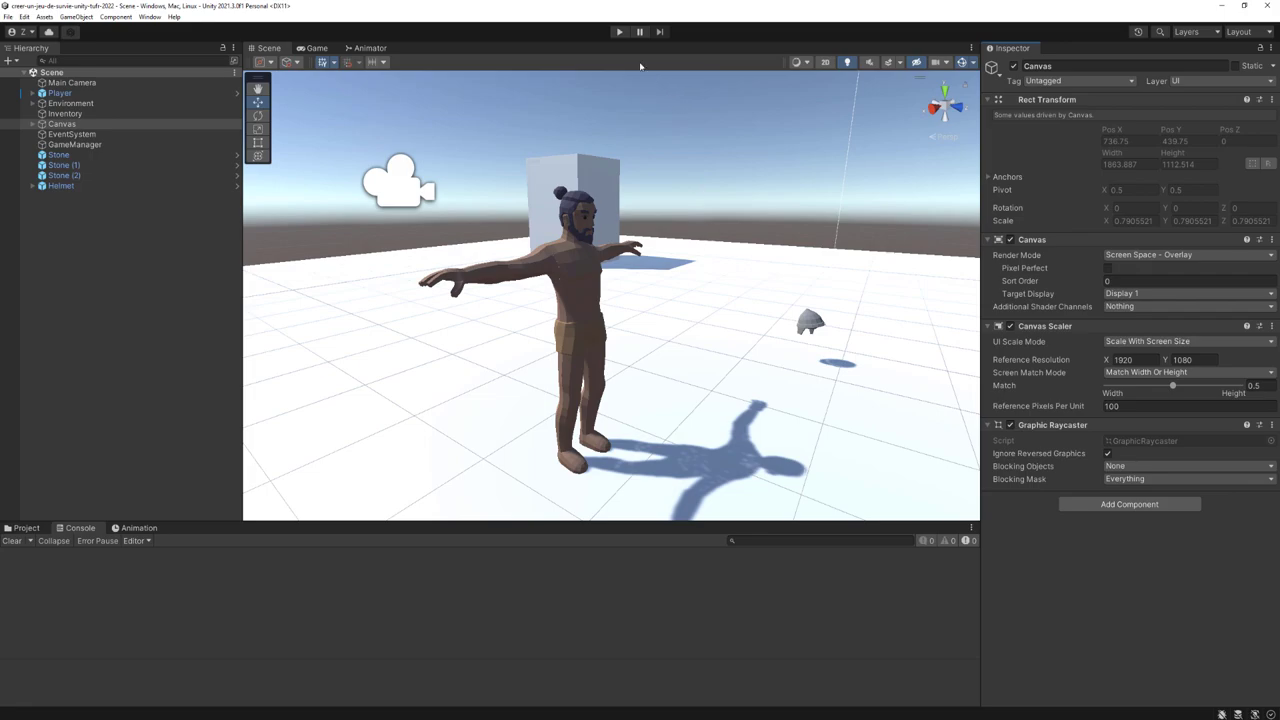
# Step: Play the game, drop the stone via its DROP button, then stop play
pyautogui.click(619, 31)
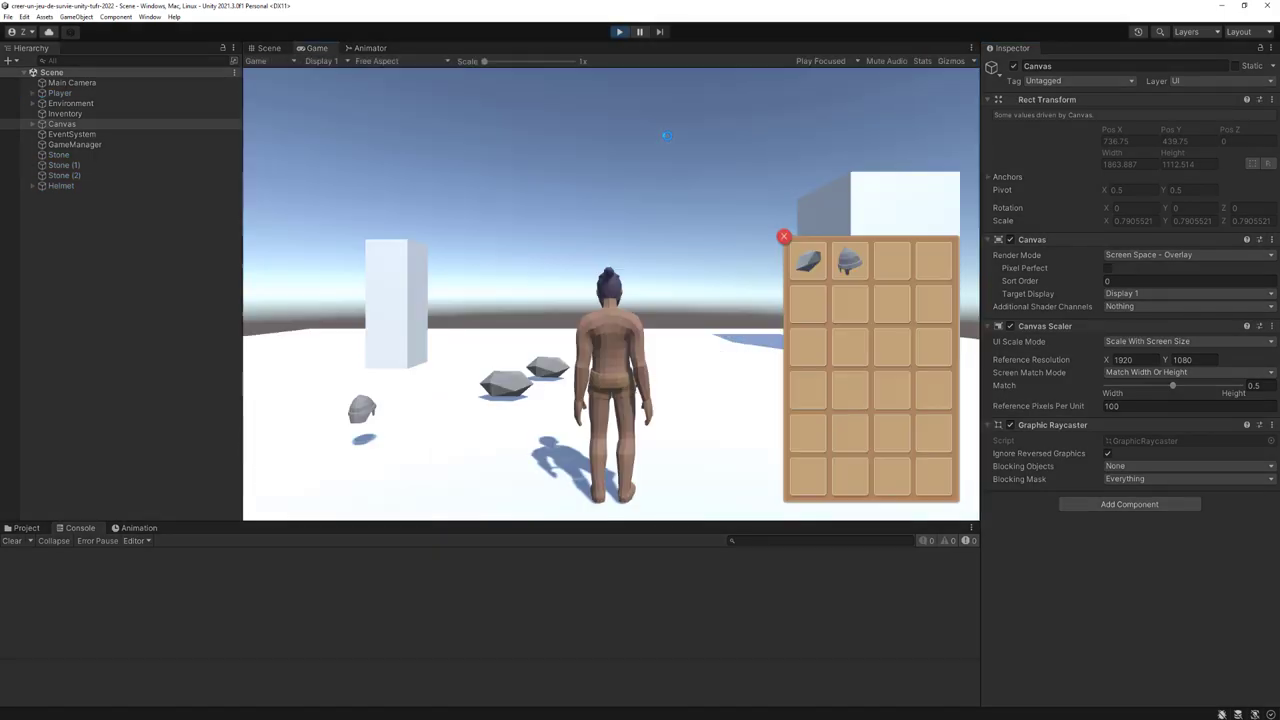
pyautogui.click(805, 265)
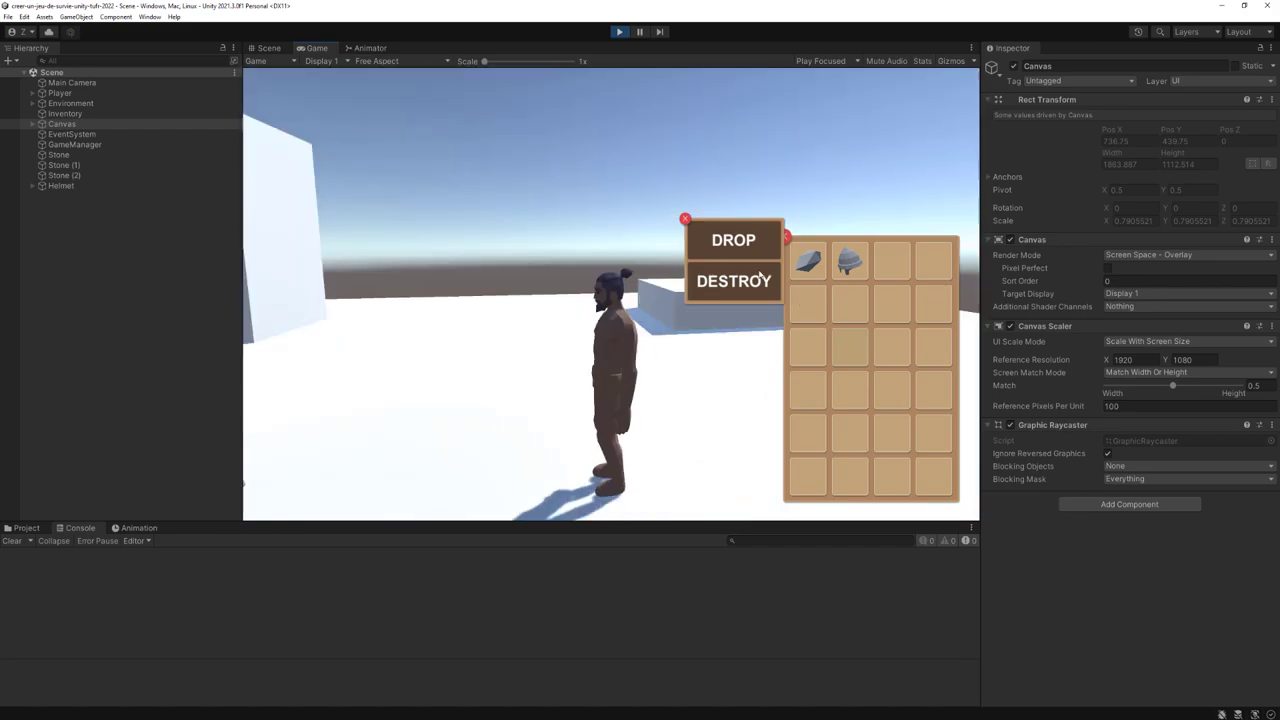
pyautogui.click(733, 245)
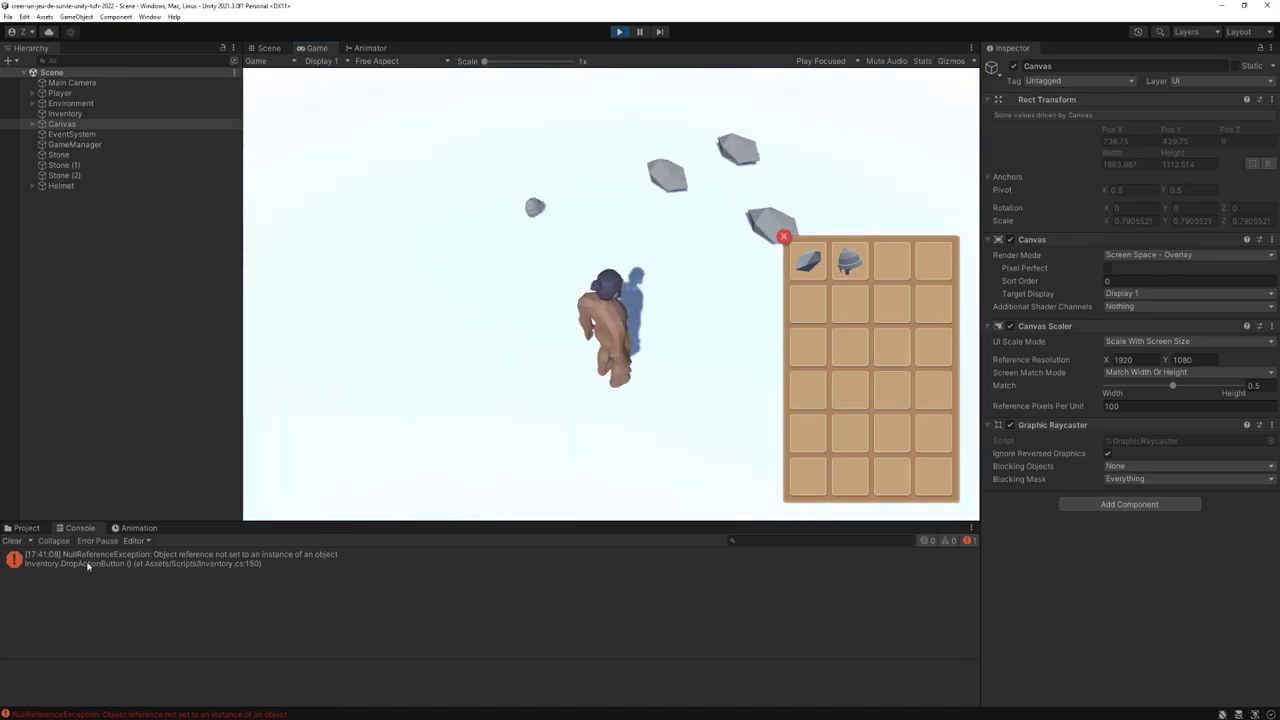
pyautogui.click(619, 31)
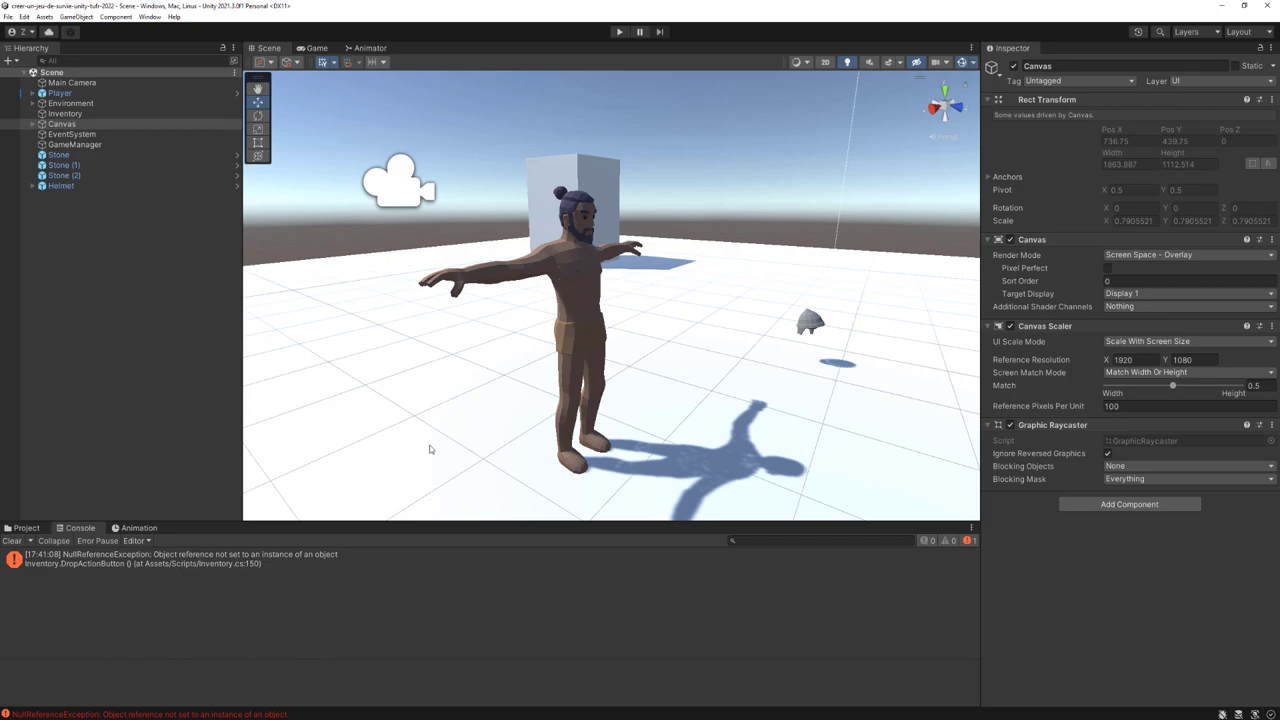
# Step: Add actionPanel.SetActive(false) before return in OpenActionPanel's item == null check and save Inventory.cs
pyautogui.hotkey('alt', 'Tab')
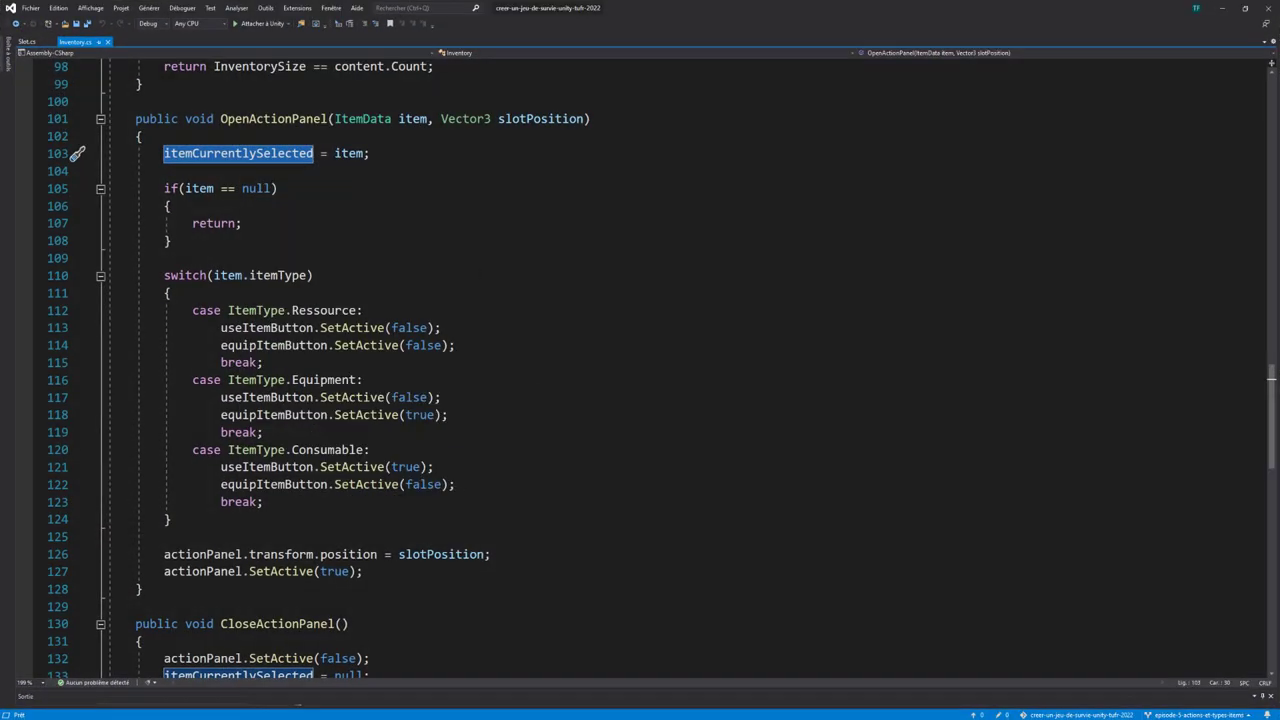
pyautogui.doubleClick(293, 121)
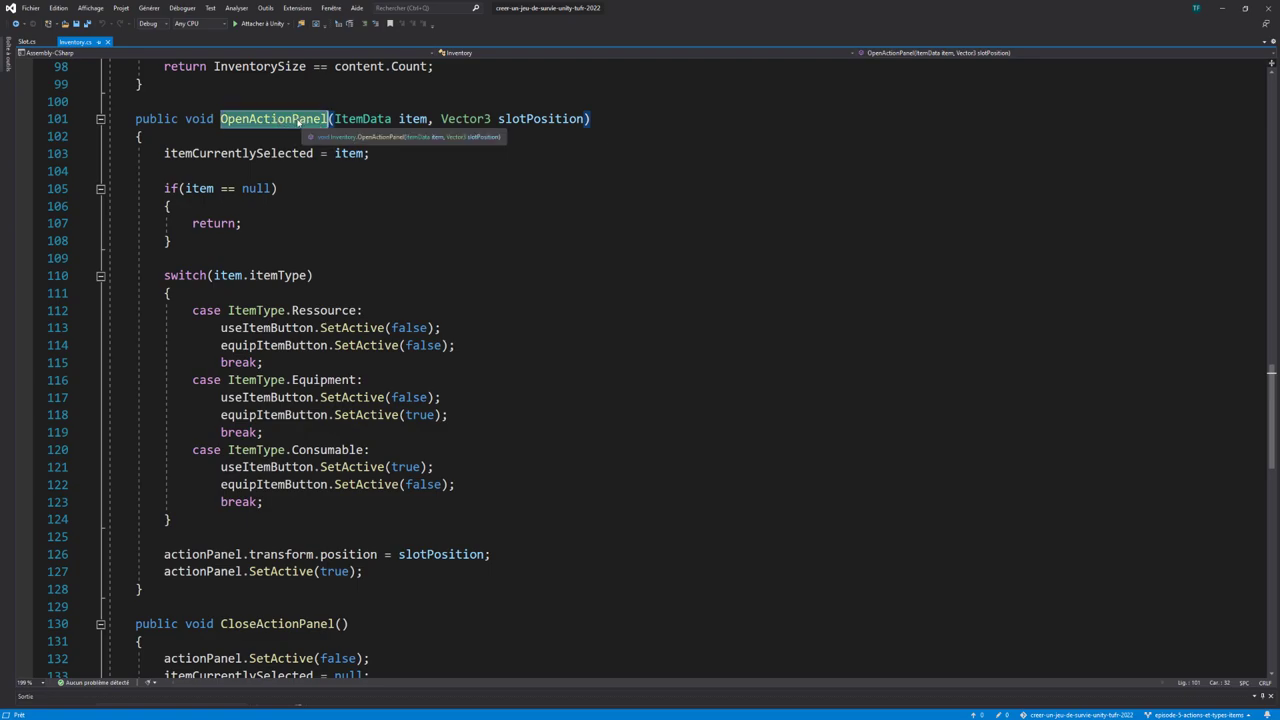
pyautogui.moveTo(370, 153); pyautogui.dragTo(164, 153)
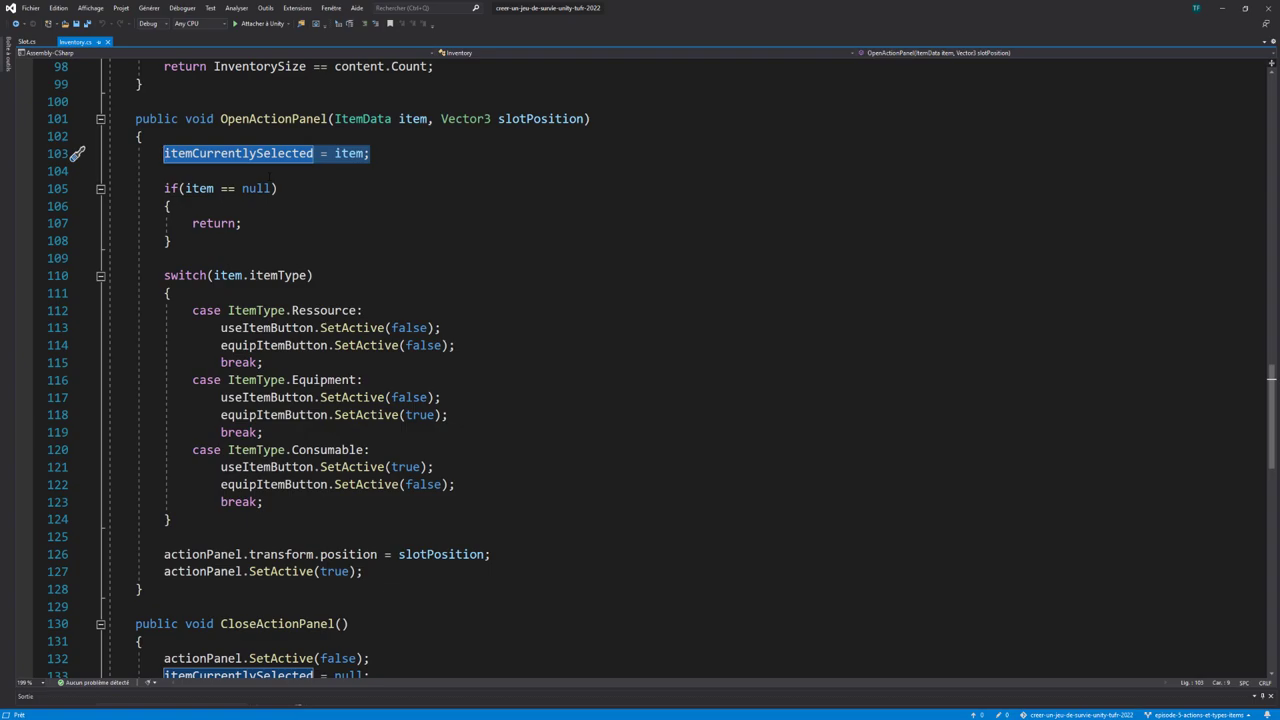
pyautogui.click(370, 153)
pyautogui.press('Down')
pyautogui.press('Down')
pyautogui.press('Down')
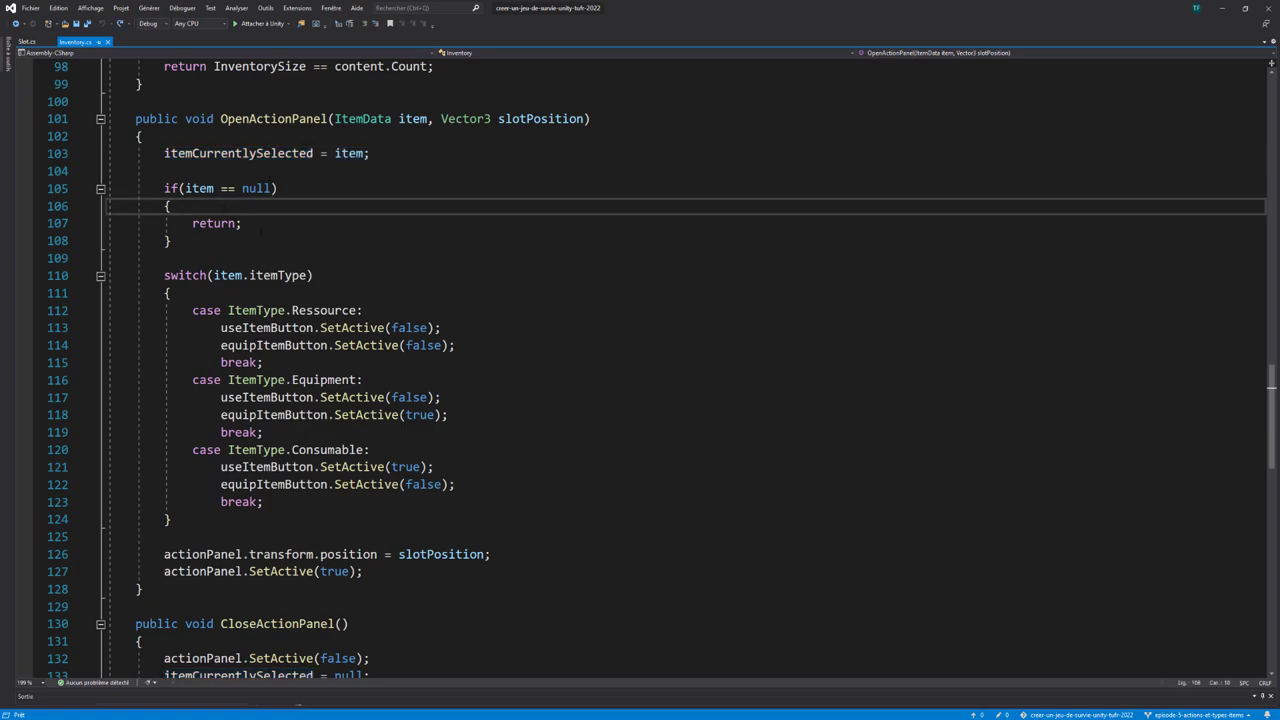
pyautogui.press('Return')
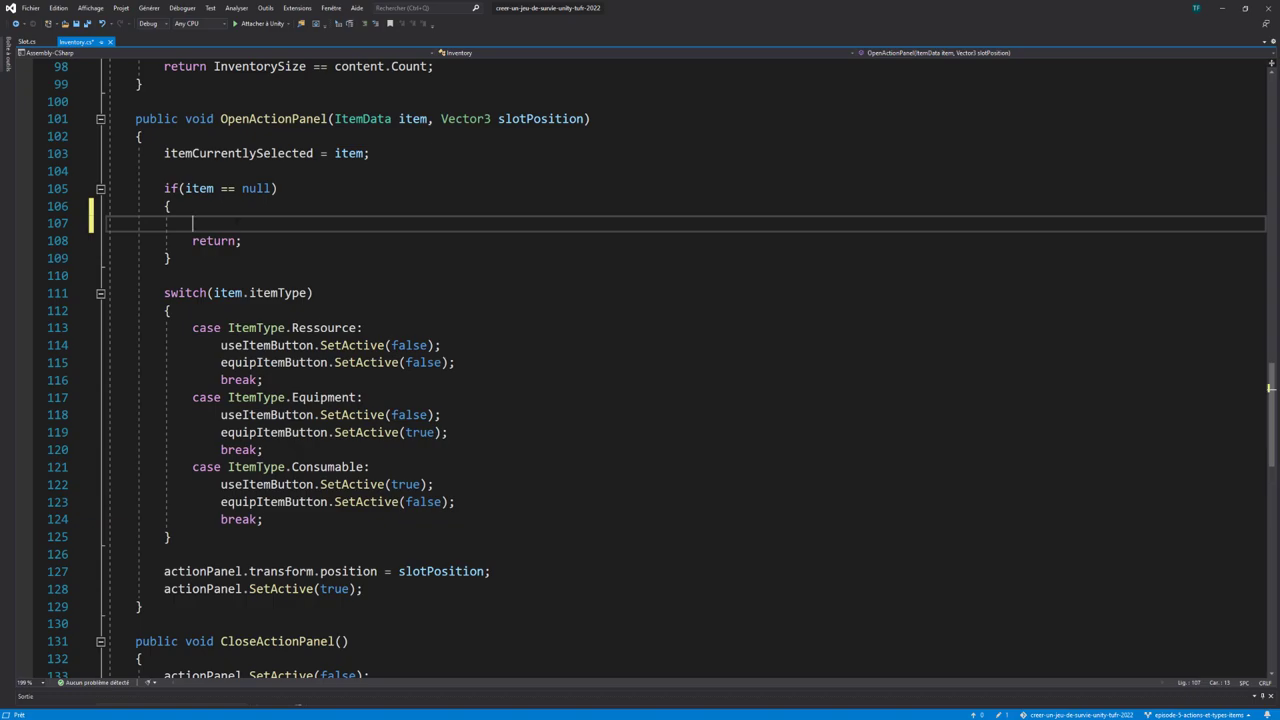
pyautogui.write('action')
pyautogui.press('Tab')
pyautogui.write('.s')
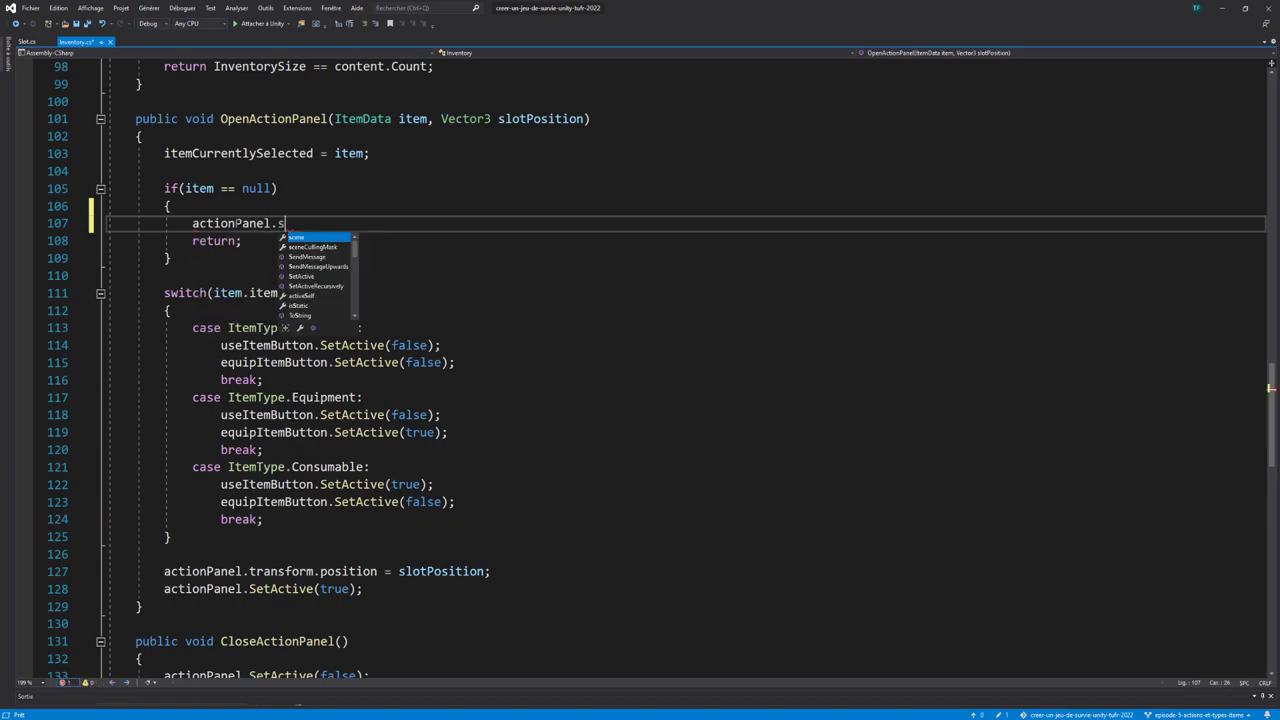
pyautogui.write('etA(false')
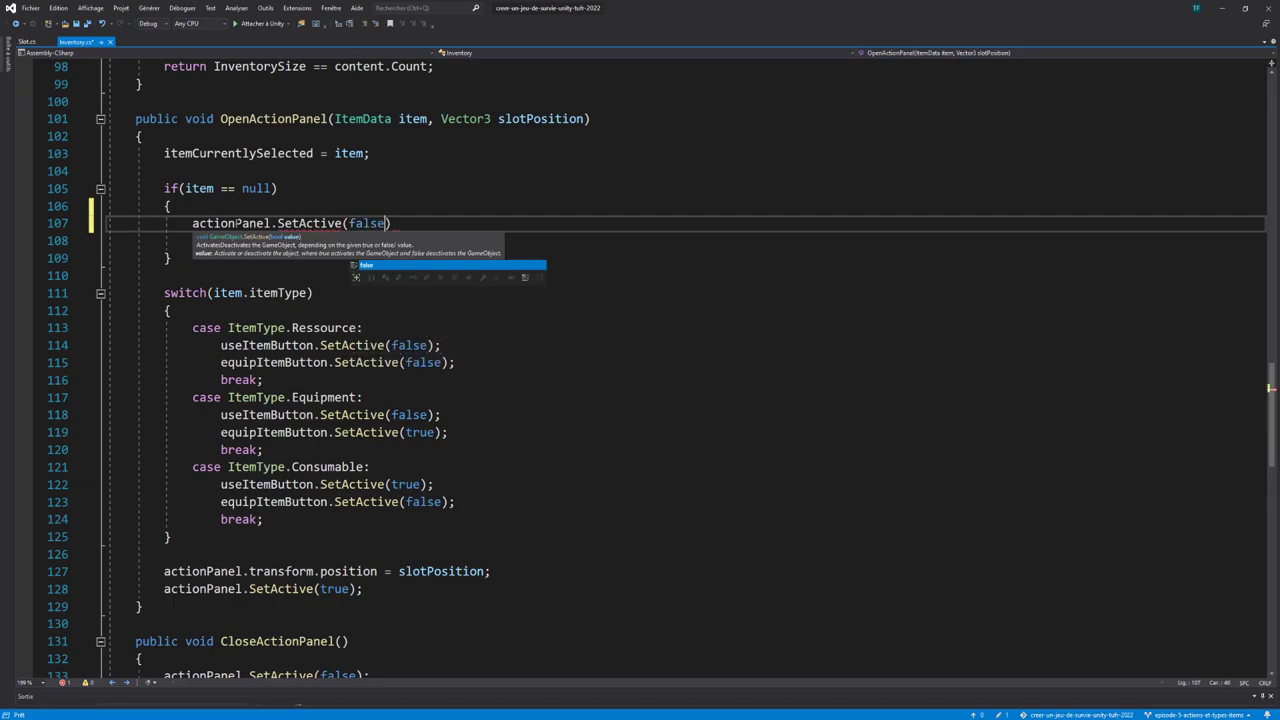
pyautogui.write(';')
pyautogui.hotkey('ctrl', 's')
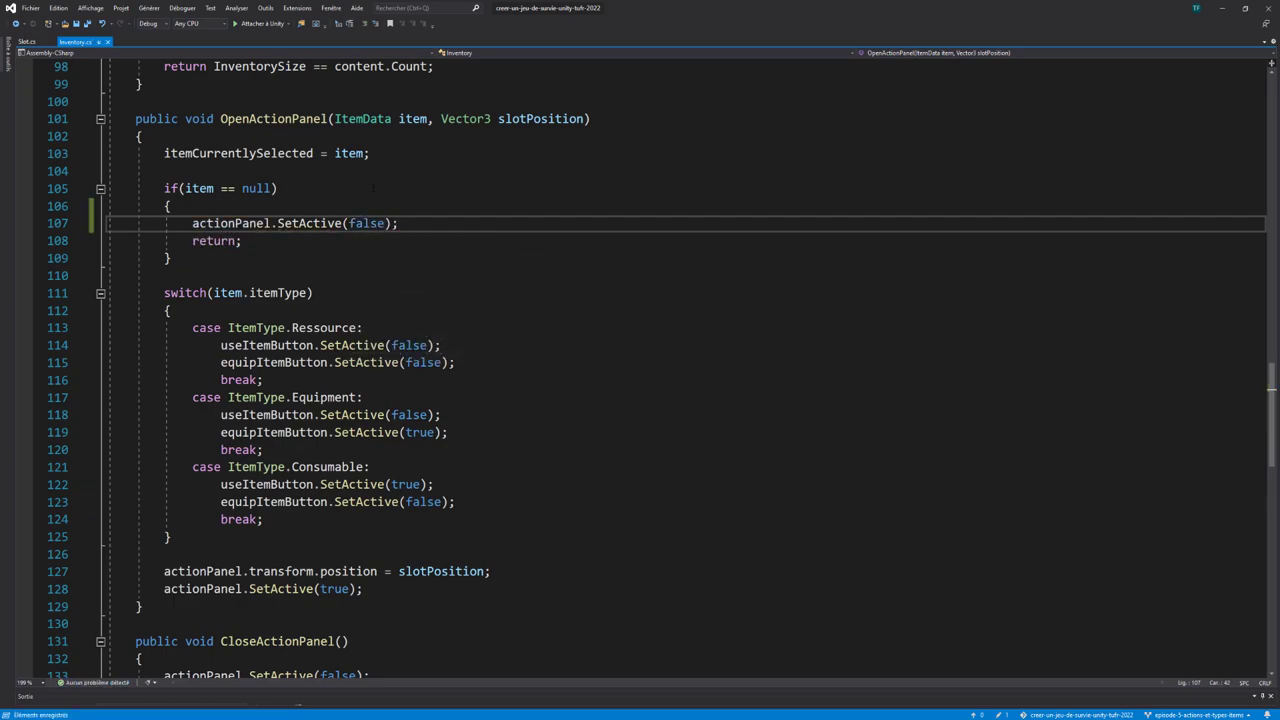
pyautogui.moveTo(192, 223); pyautogui.dragTo(398, 223)
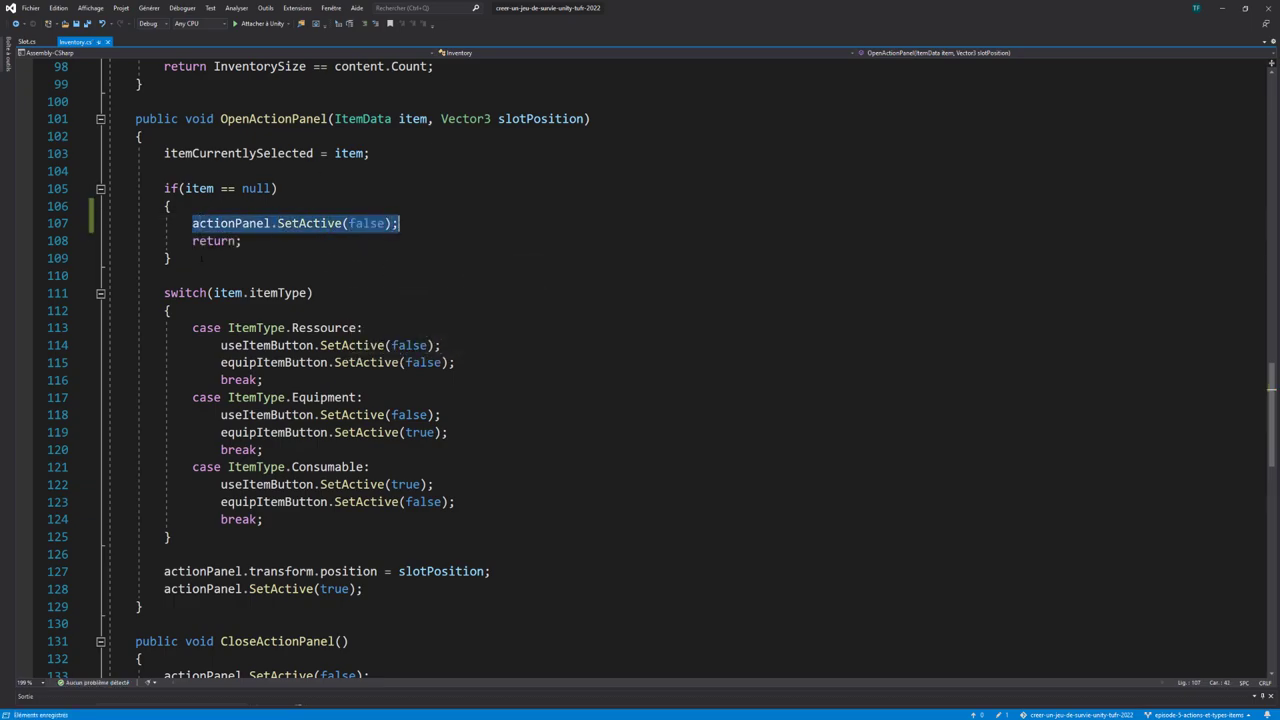
pyautogui.hotkey('alt', 'Tab')
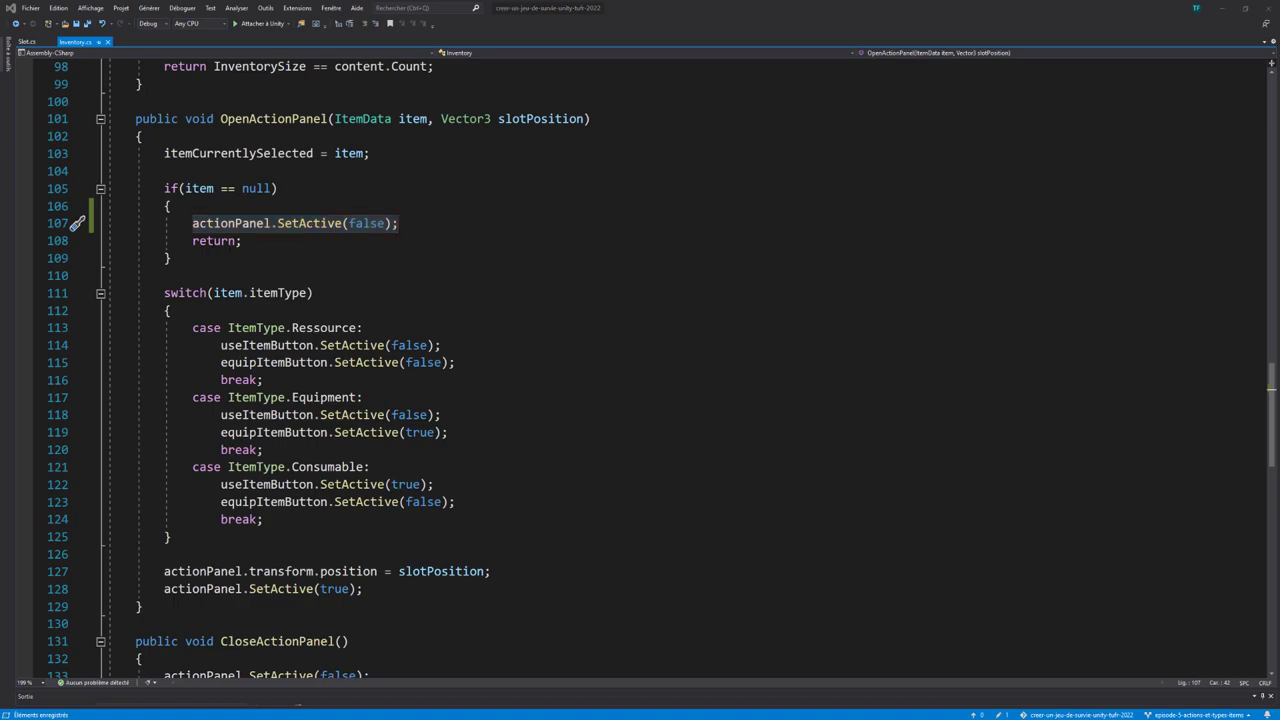
# Step: Play the game, open the stone's DROP/DESTROY panel, then click an empty slot to hide it
pyautogui.click(618, 33)
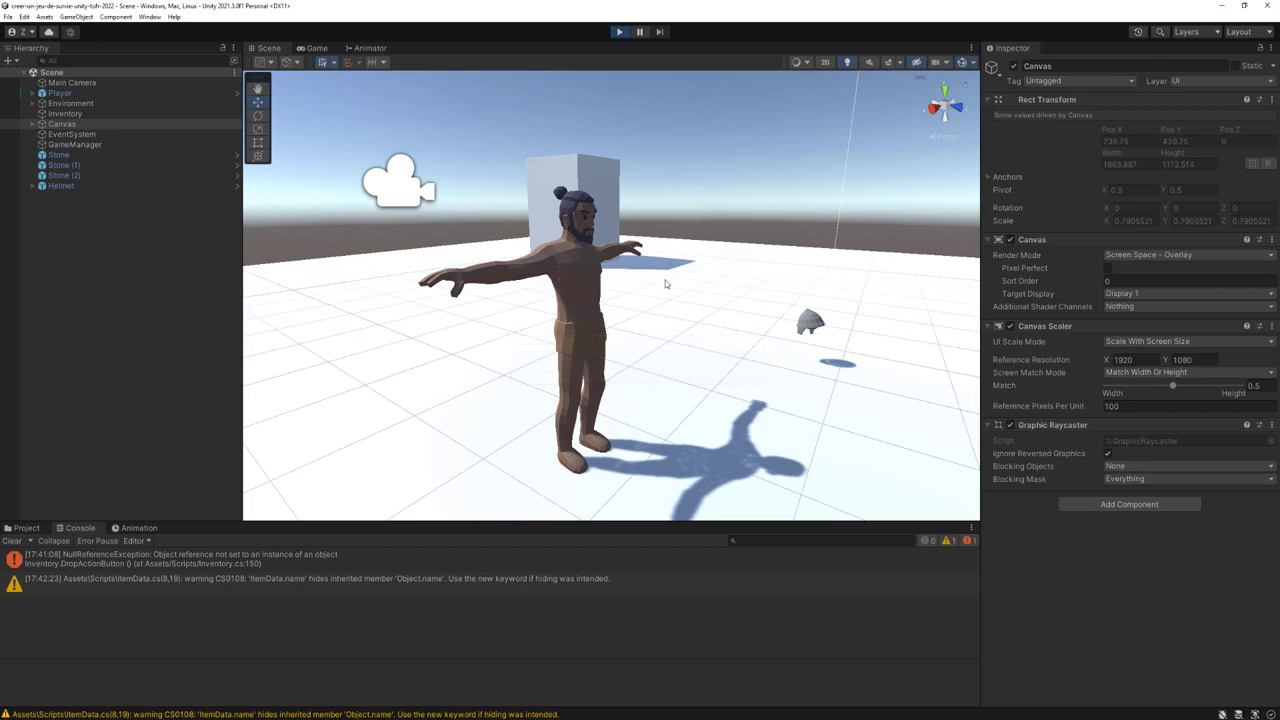
pyautogui.click(812, 268)
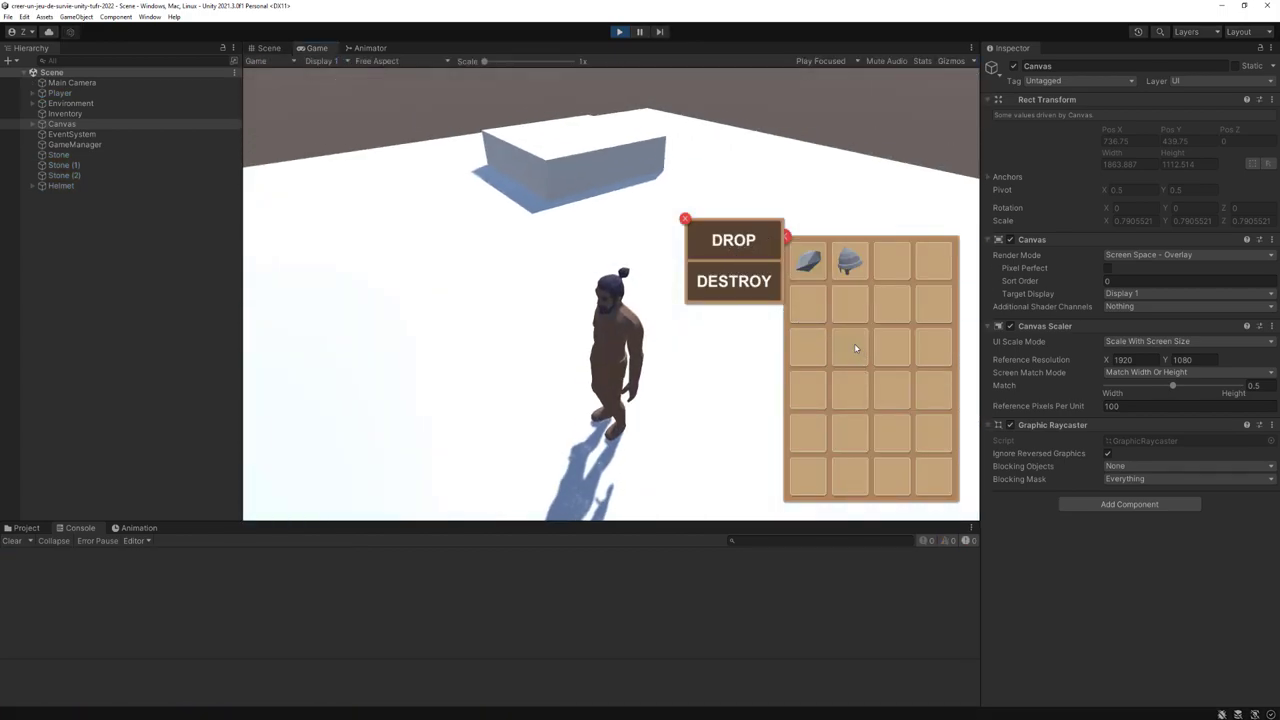
pyautogui.click(854, 343)
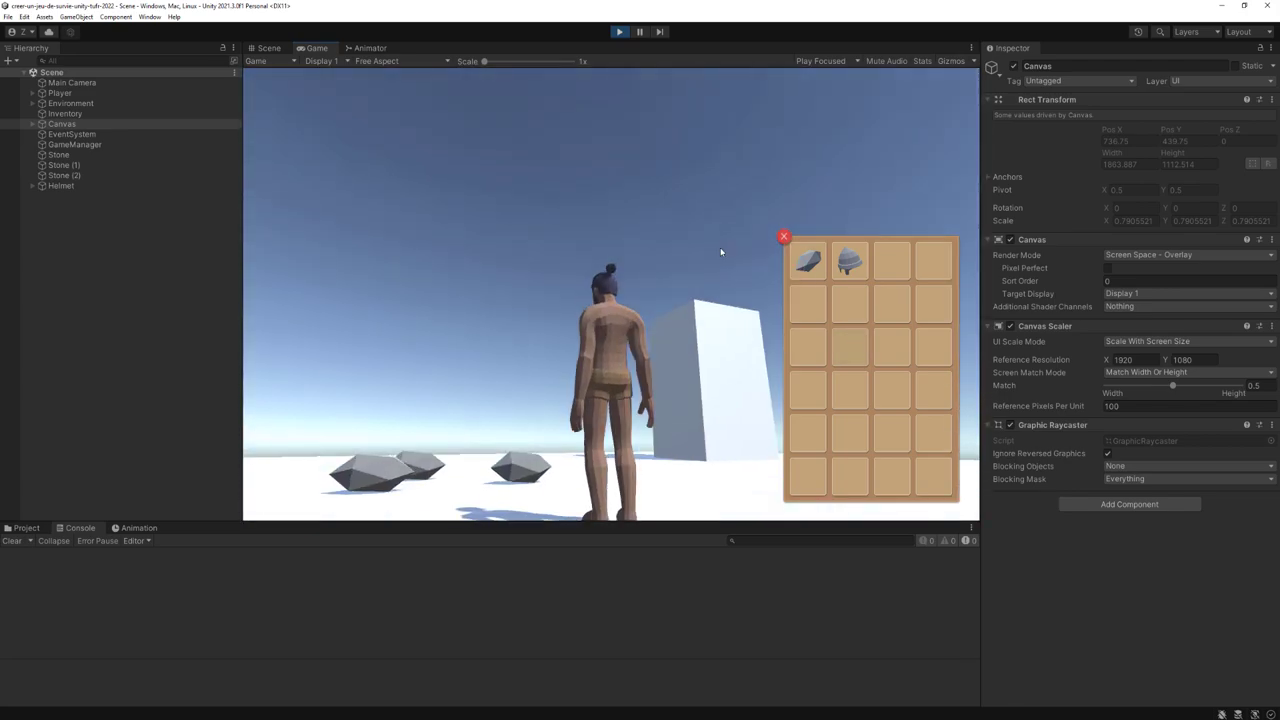